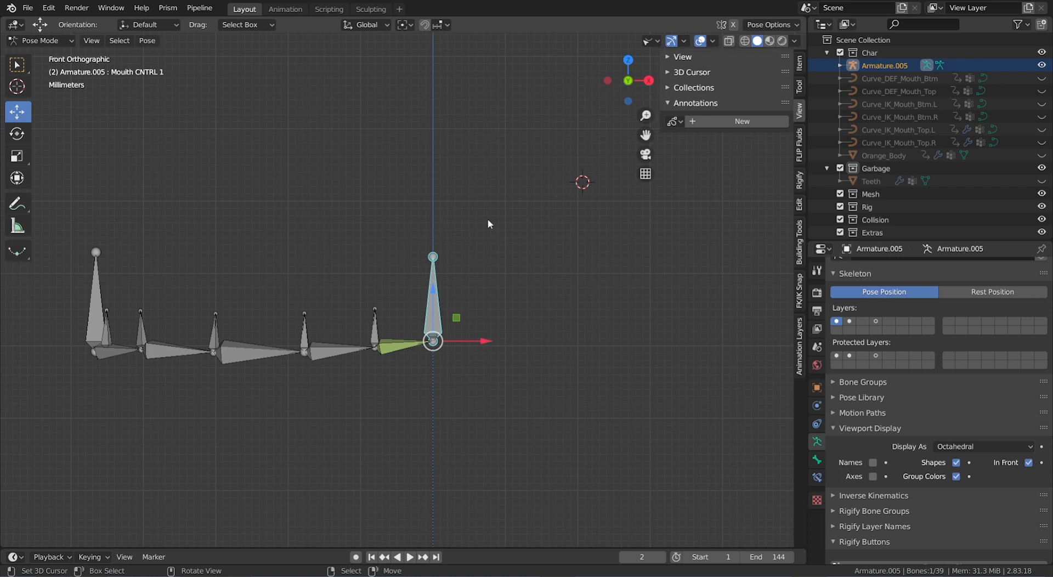
Step: Test-move the Mouith CNTRL 1 bone in perspective to check how the right mouth chain follows, cancelling each move
middle_drag(465, 240, 459, 251)
shift+scroll(459, 250, down, 1)
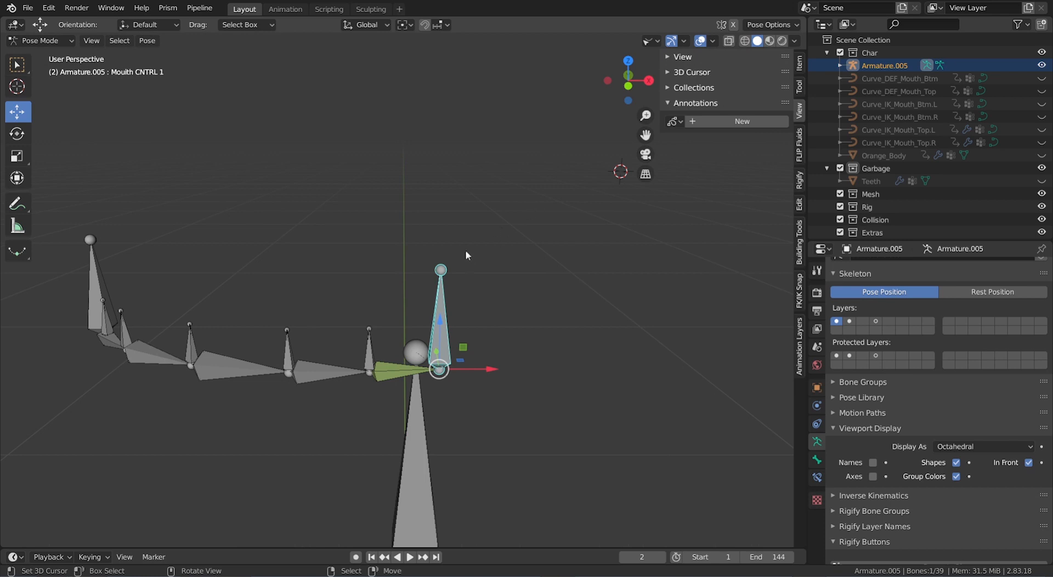
middle_drag(462, 267, 460, 267)
key(g)
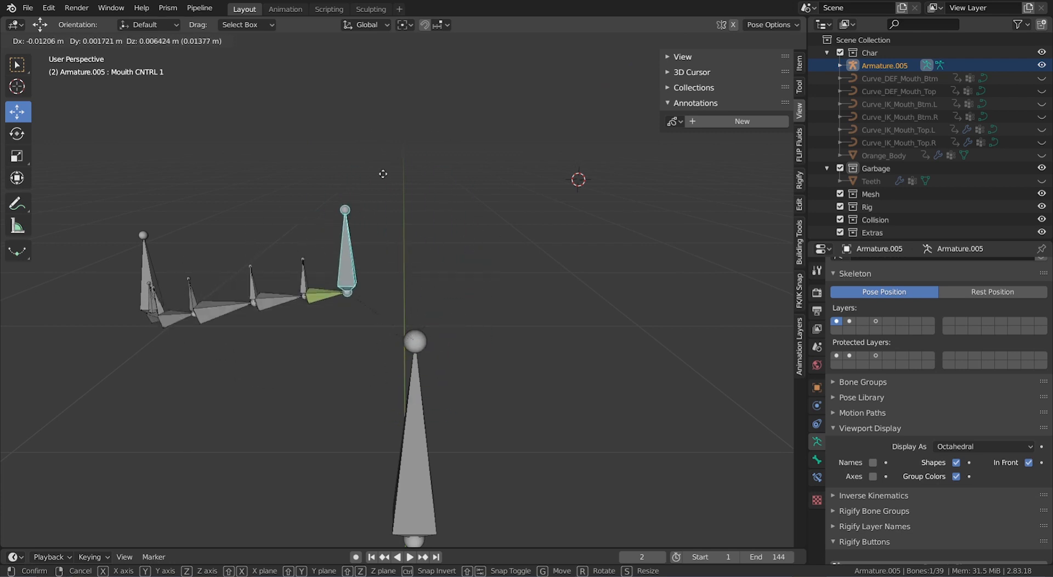
right_click(408, 192)
scroll(415, 198, down, 1)
key(g)
right_click(383, 156)
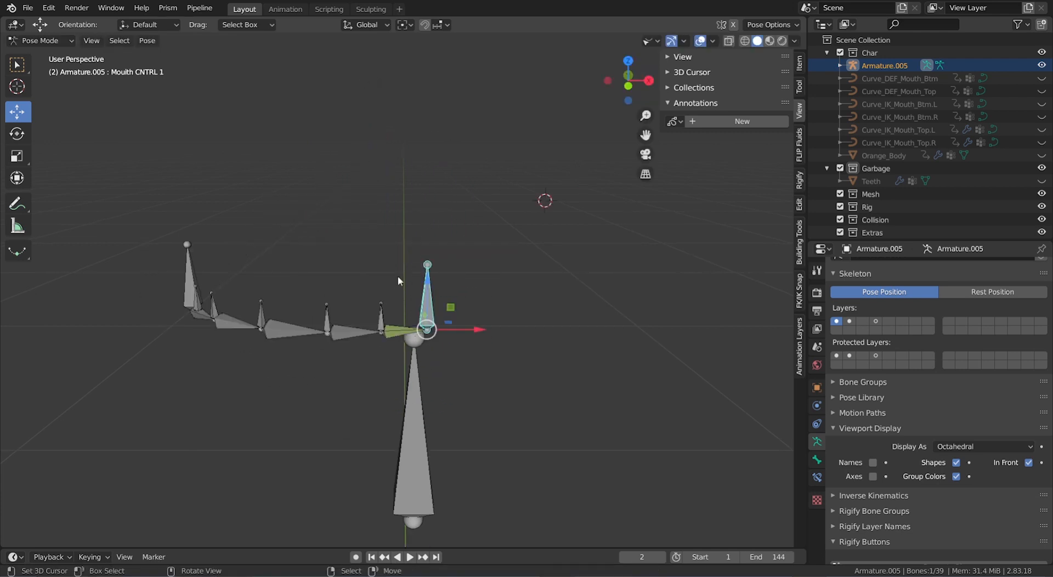
Step: Examine the chain bones IK_Mouth_Top_R.009 and IK_Mouth_Top_R.008 and the Top_Hooks.008 hook bone
ctrl+scroll(460, 319, up, 2)
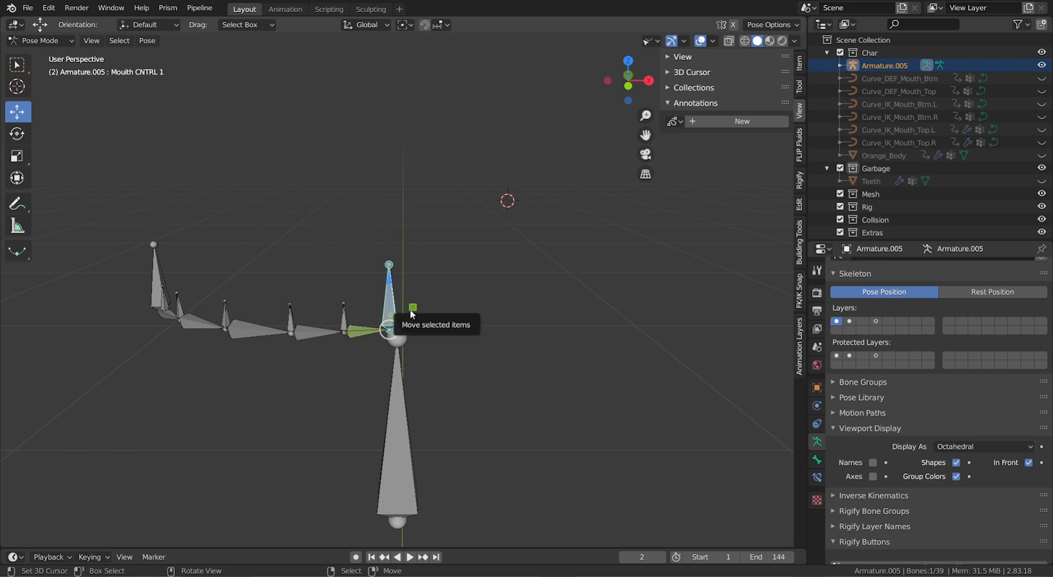
ctrl+scroll(411, 310, down, 1)
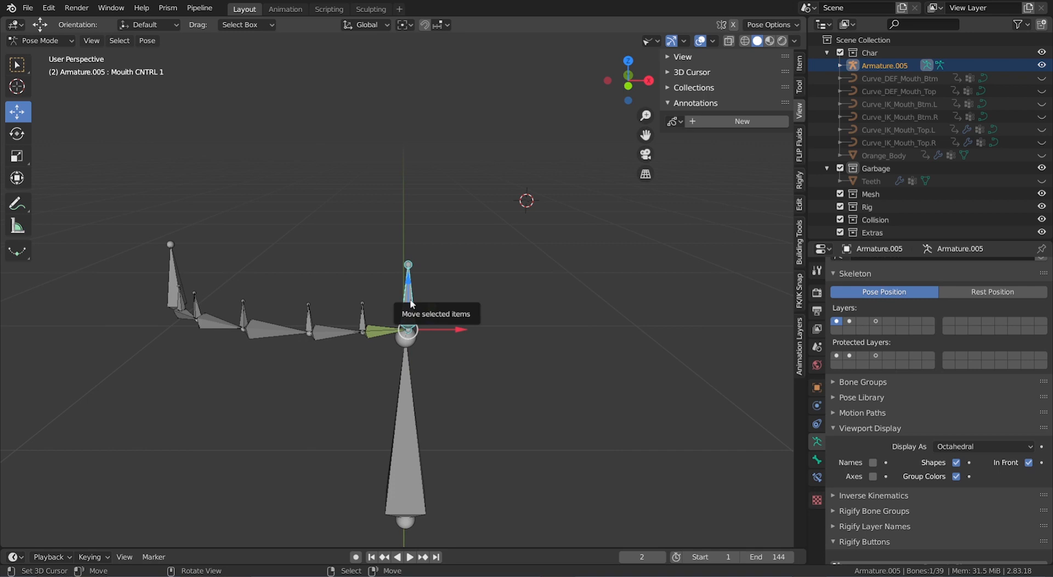
scroll(409, 306, up, 2)
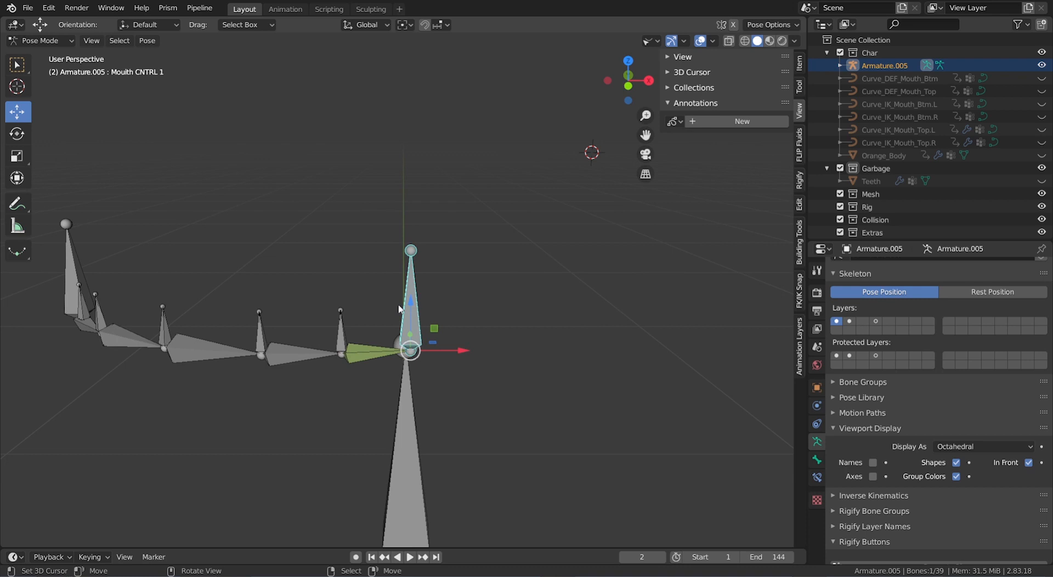
shift+scroll(399, 309, down, 2)
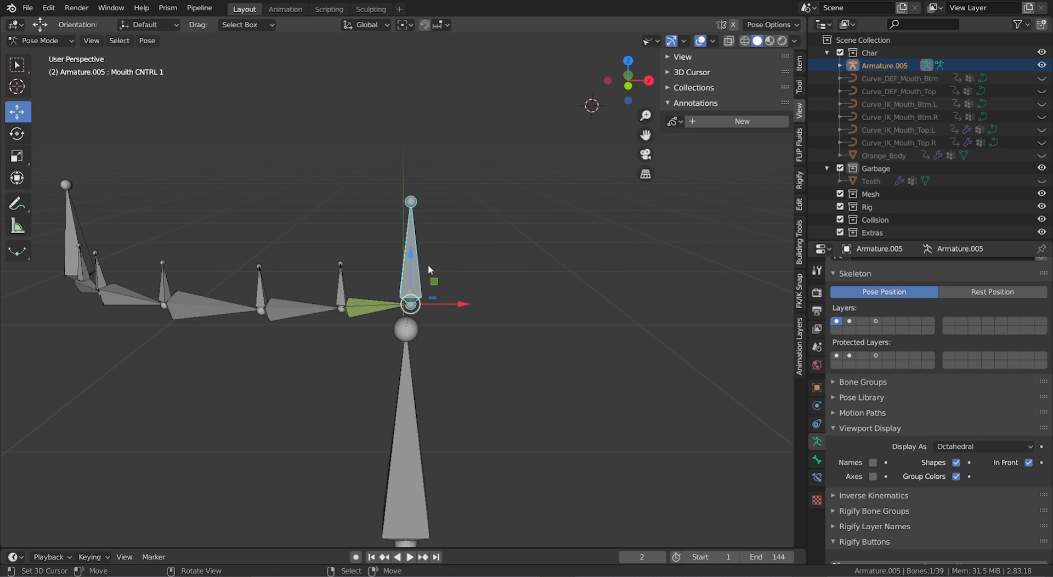
right_click(366, 312)
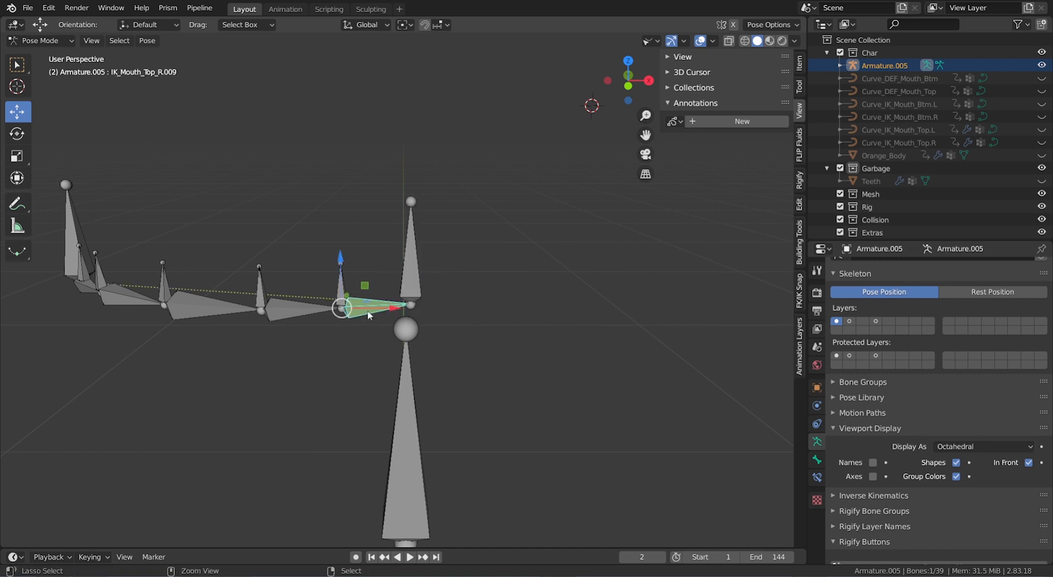
ctrl+scroll(367, 312, down, 2)
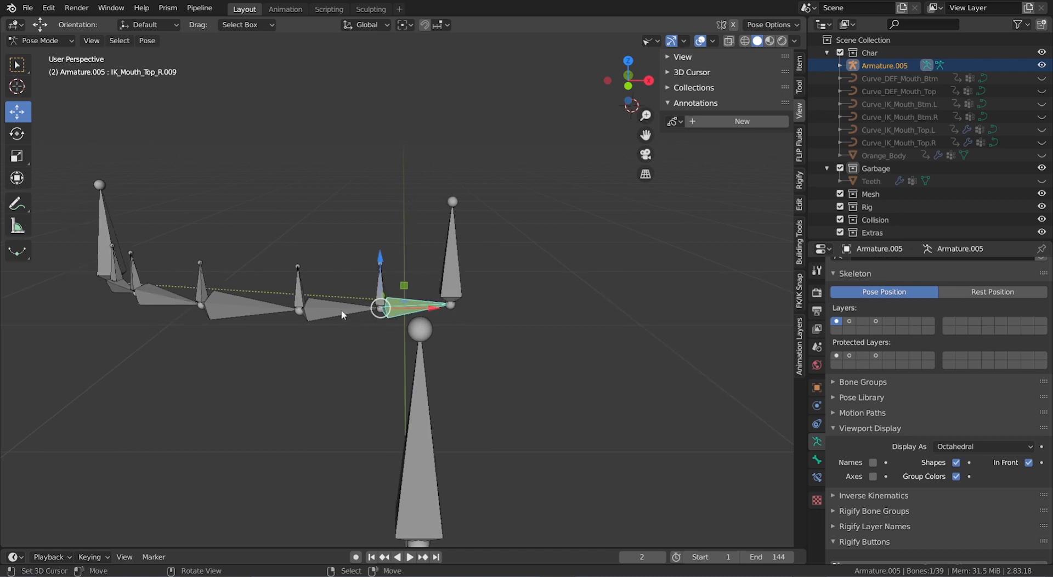
right_click(341, 310)
key(Tab)
key(Tab)
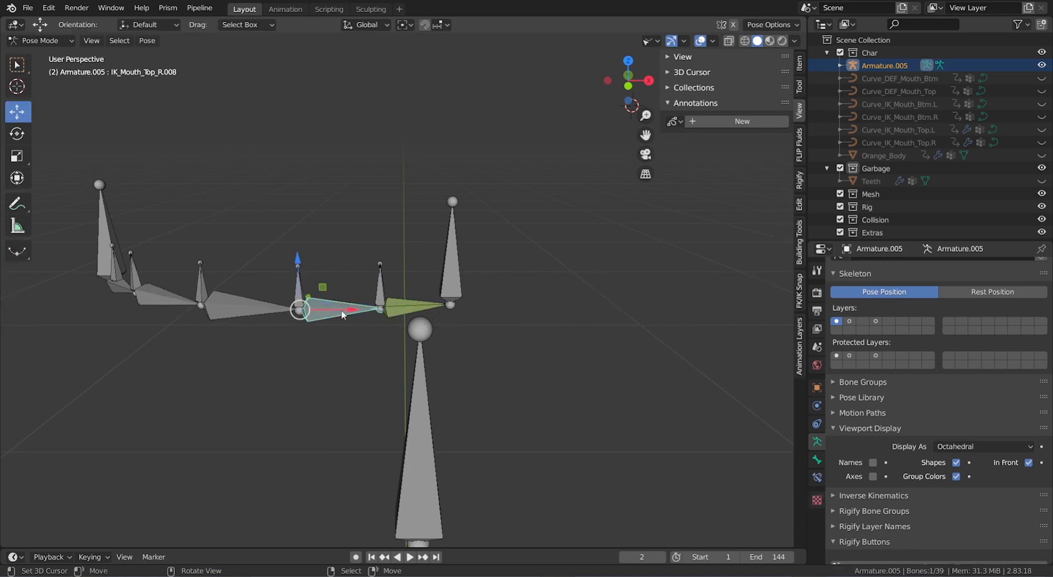
right_click(306, 292)
key(g)
key(Escape)
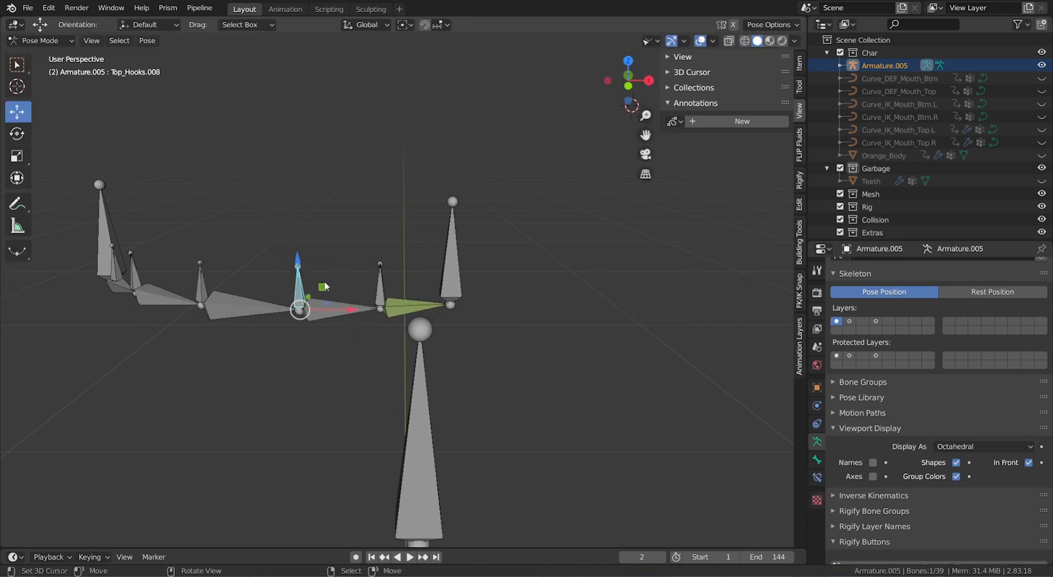
Step: Select the right mouth chain's IK bones in turn from the corner to the centre, ending on Mouith CNTRL 1
right_click(235, 314)
right_click(138, 289)
right_click(121, 292)
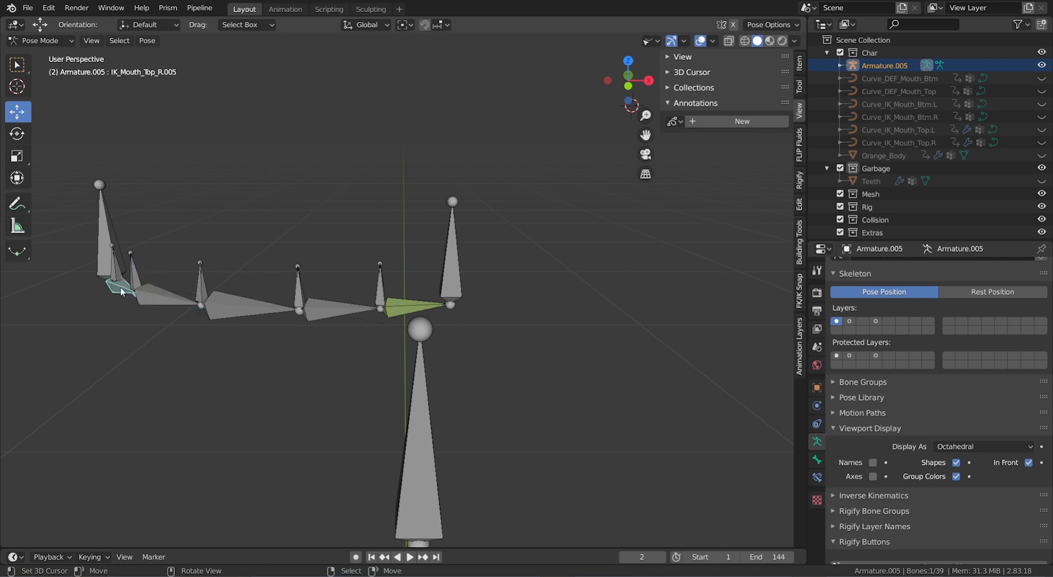
right_click(165, 296)
right_click(250, 307)
right_click(340, 310)
right_click(442, 306)
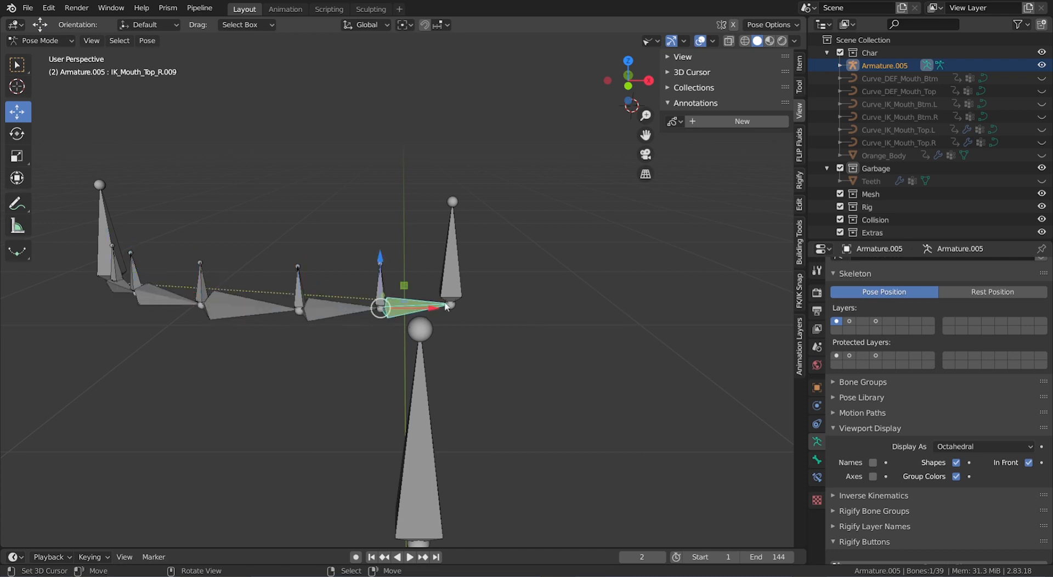
right_click(450, 301)
Step: Test-move the Mouith CNTRL 1 bone in front view to check the right chain's stretch, cancelling each move
middle_drag(450, 300, 457, 280)
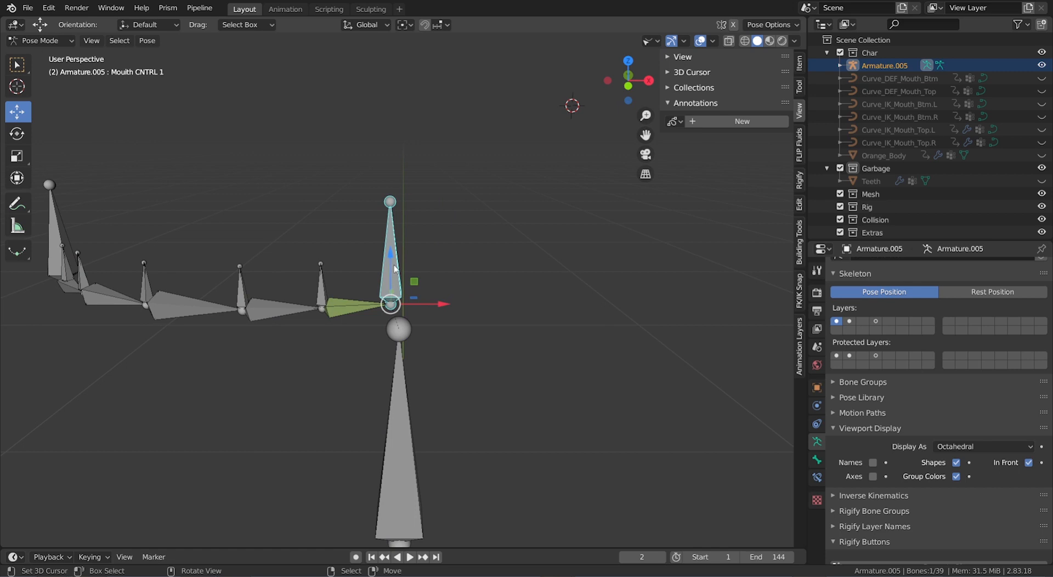
key(KP_1)
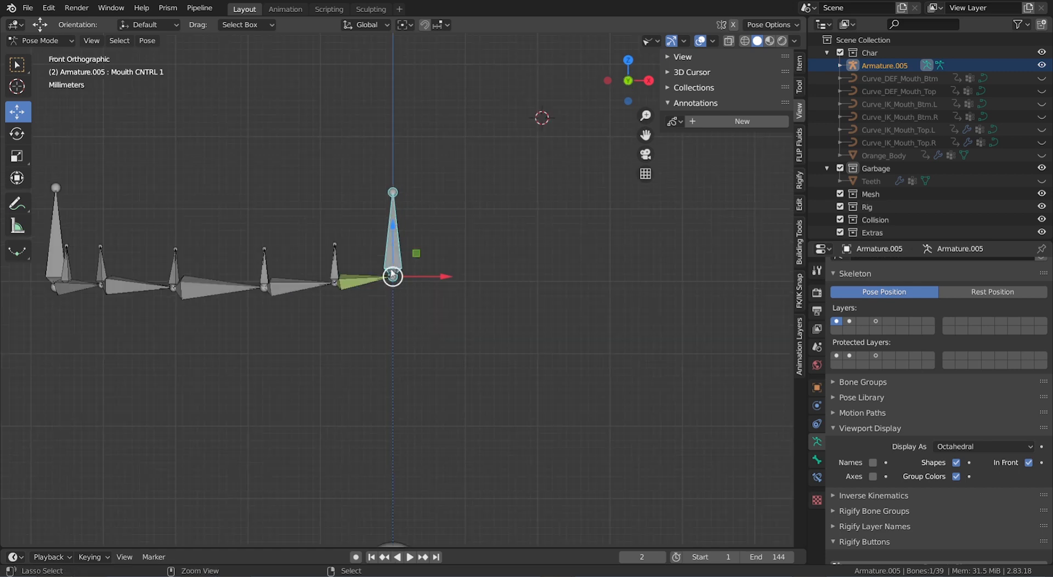
shift+middle_drag(394, 272, 426, 324)
scroll(406, 337, up, 1)
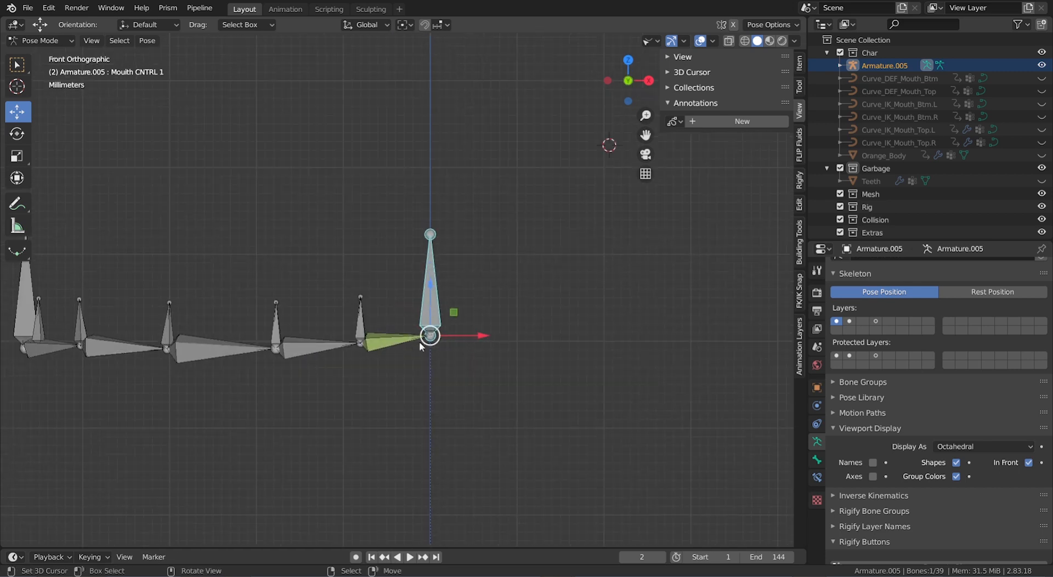
key(g)
right_click(406, 276)
scroll(347, 328, down, 2)
key(g)
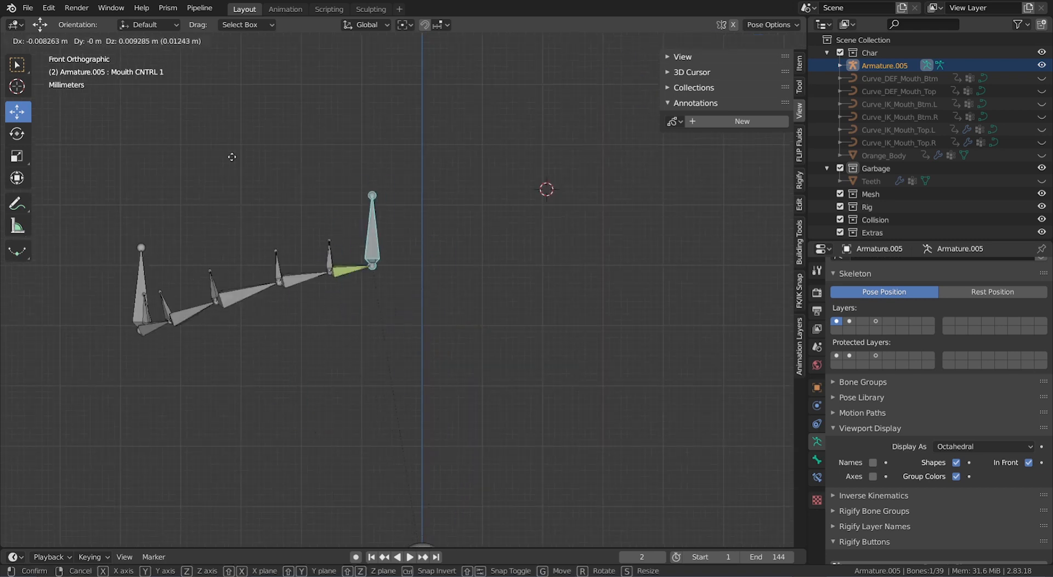
right_click(267, 205)
Step: Test-move the Mouth Corner.R bone to check how the chain follows its outer end, and cancel the move
click(137, 285)
key(g)
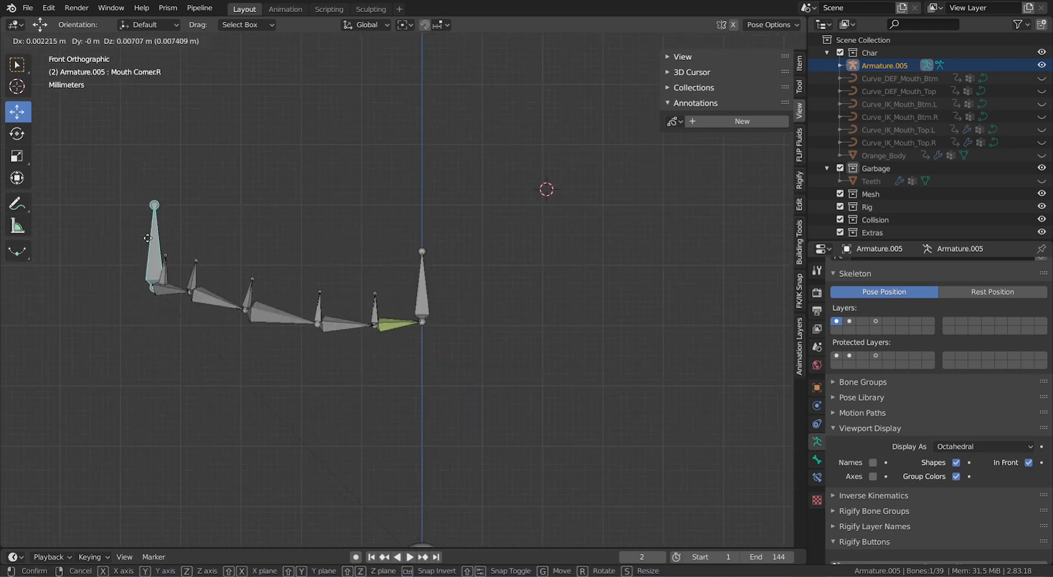
right_click(294, 301)
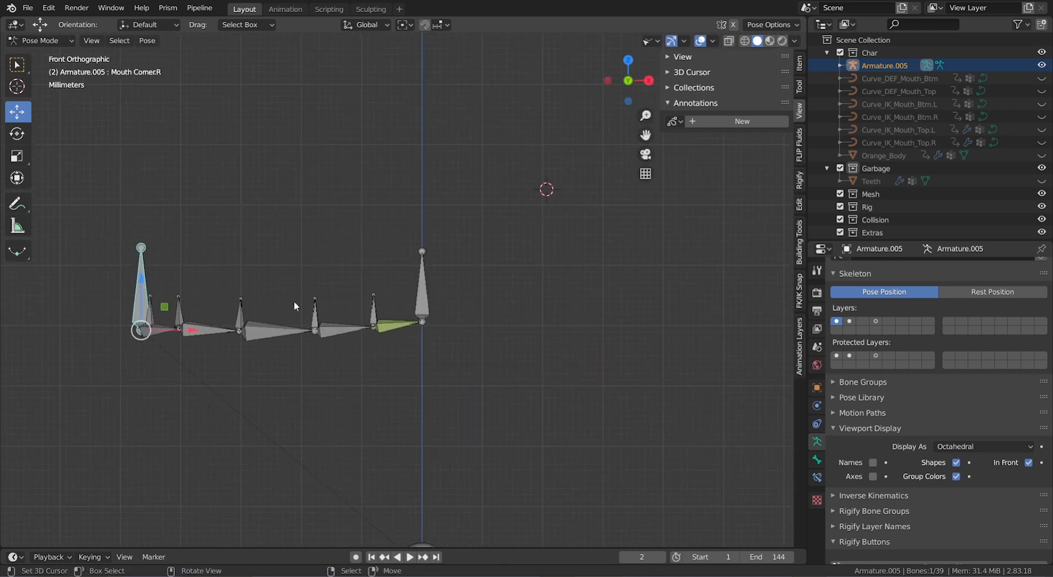
Step: Annotate the two mouth halves with an upward arrow under each and the letters R and L
click(18, 204)
mouse_move(265, 390)
mouse_down()
mouse_move(239, 423)
mouse_move(293, 435)
mouse_move(271, 489)
mouse_up()
drag(621, 378, 655, 436)
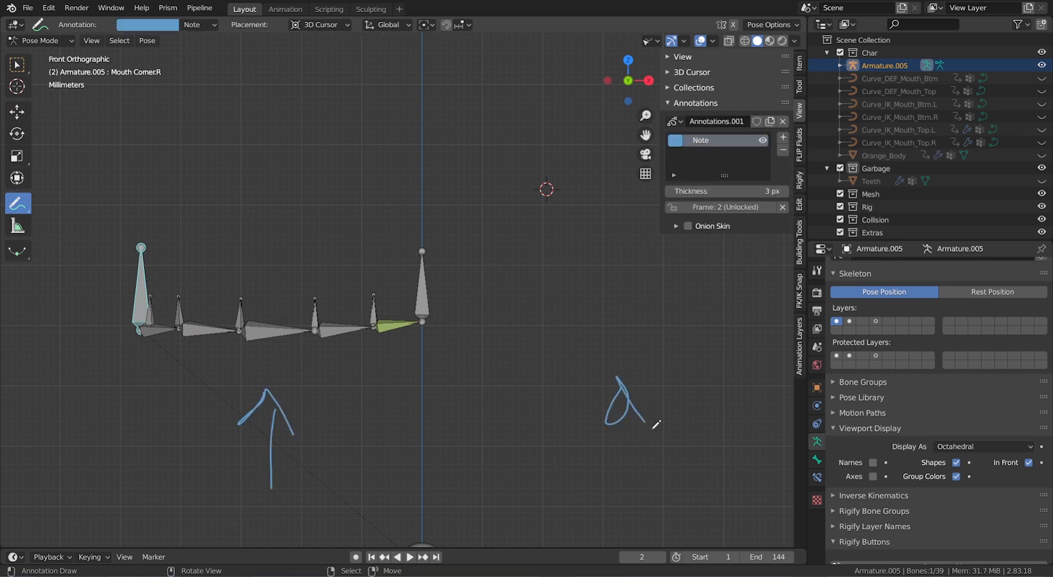
drag(624, 392, 634, 487)
mouse_move(149, 378)
mouse_down()
mouse_move(155, 439)
mouse_move(155, 414)
mouse_move(184, 434)
mouse_up()
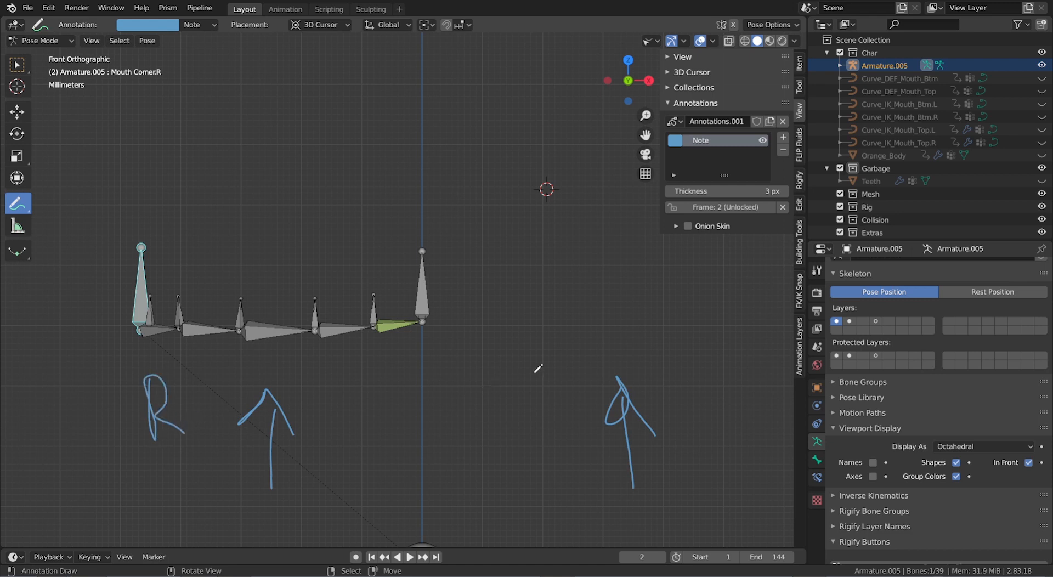
drag(539, 372, 579, 412)
Step: Sketch the mirrored left chain as a horizontal arrow toward the centre with bone strokes, and a double arrow beneath the right chain
mouse_move(736, 319)
mouse_down()
mouse_move(431, 321)
mouse_move(465, 333)
mouse_up()
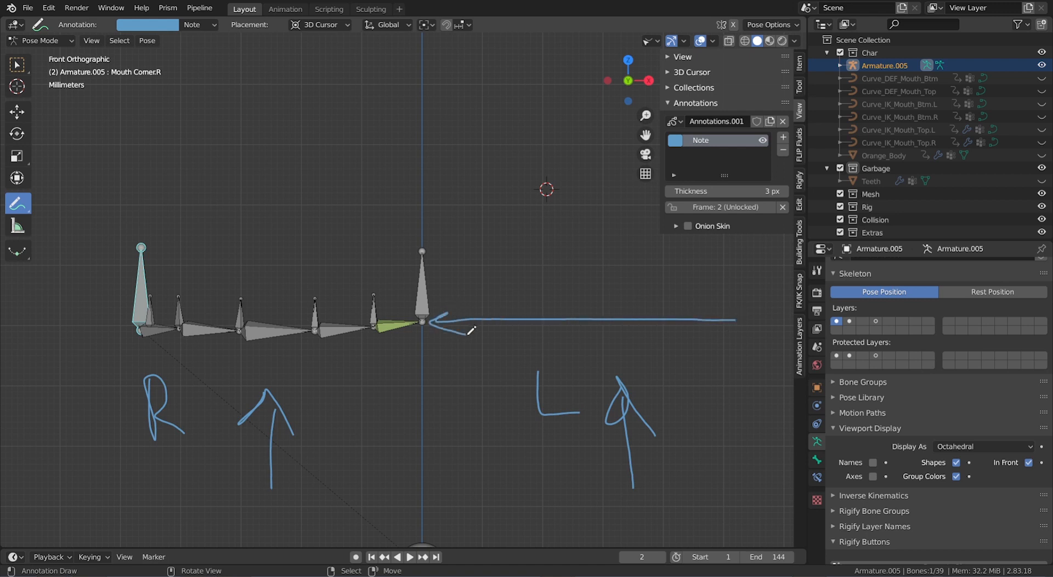
drag(730, 307, 725, 260)
drag(662, 301, 656, 274)
drag(606, 301, 599, 279)
mouse_move(538, 302)
mouse_down()
mouse_move(536, 281)
mouse_move(493, 286)
mouse_move(449, 239)
mouse_up()
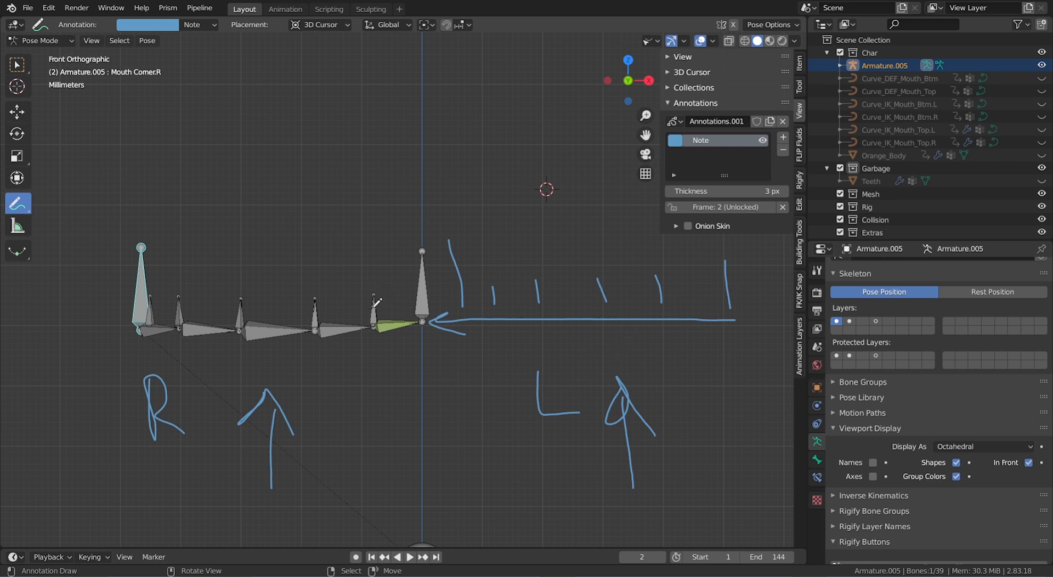
scroll(701, 336, up, 2)
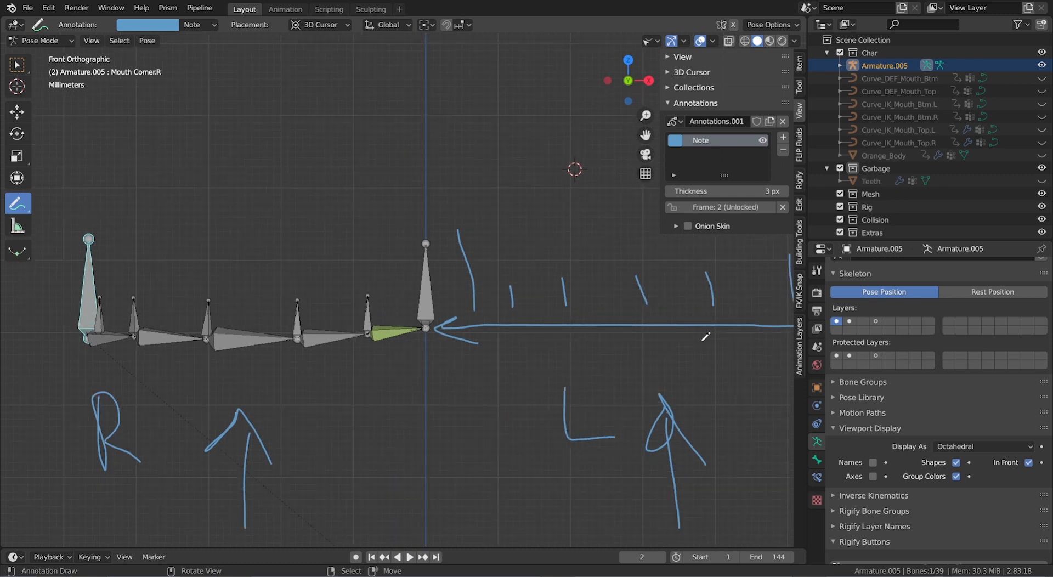
scroll(697, 338, down, 1)
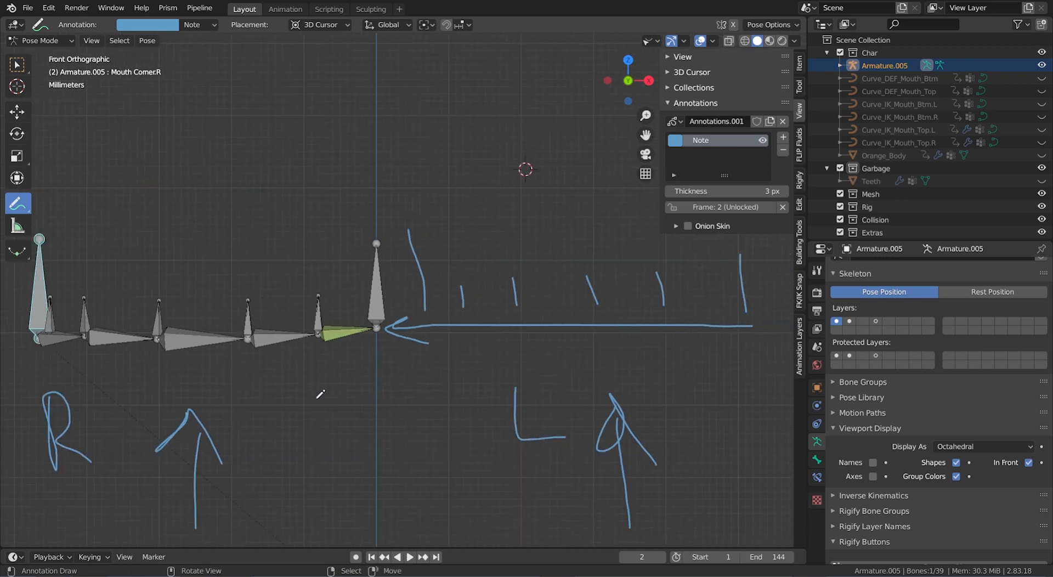
mouse_move(273, 349)
mouse_down()
mouse_move(285, 359)
mouse_move(298, 432)
mouse_move(311, 422)
mouse_up()
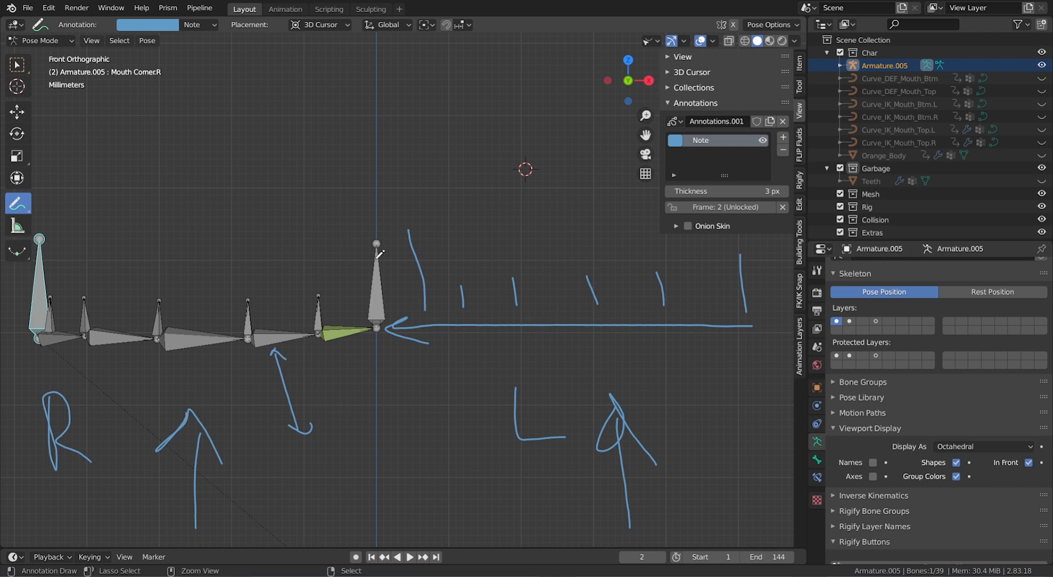
Step: Undo all the annotation strokes drawn around the mouth bones
key(ctrl+z)
key(ctrl+z)
key(ctrl+z)
key(ctrl+z)
key(ctrl+z)
key(ctrl+z)
key(ctrl+z)
key(ctrl+z)
key(ctrl+z)
key(ctrl+z)
key(ctrl+z)
key(ctrl+z)
key(ctrl+z)
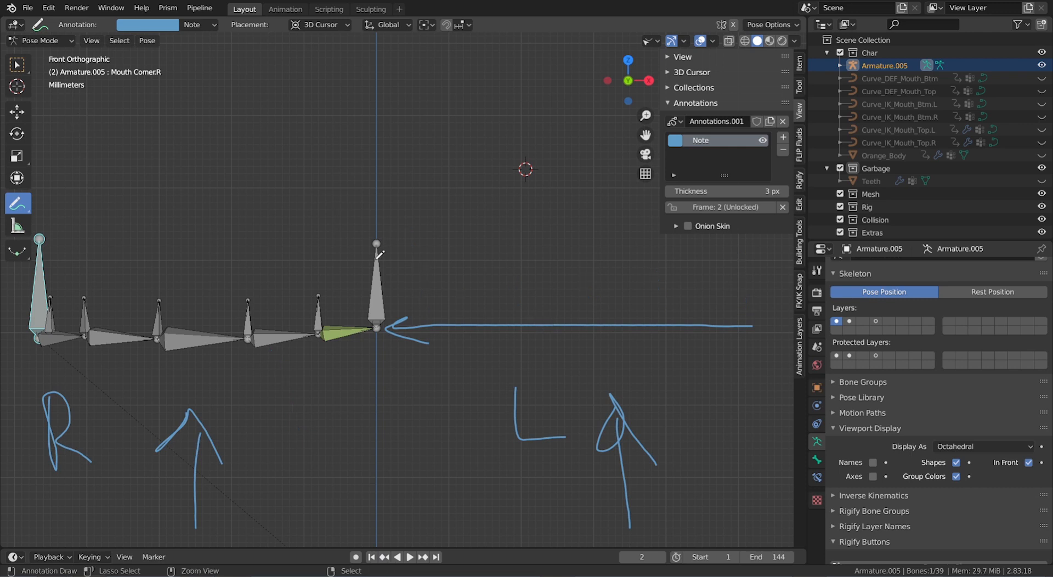
key(ctrl+z)
key(ctrl+z)
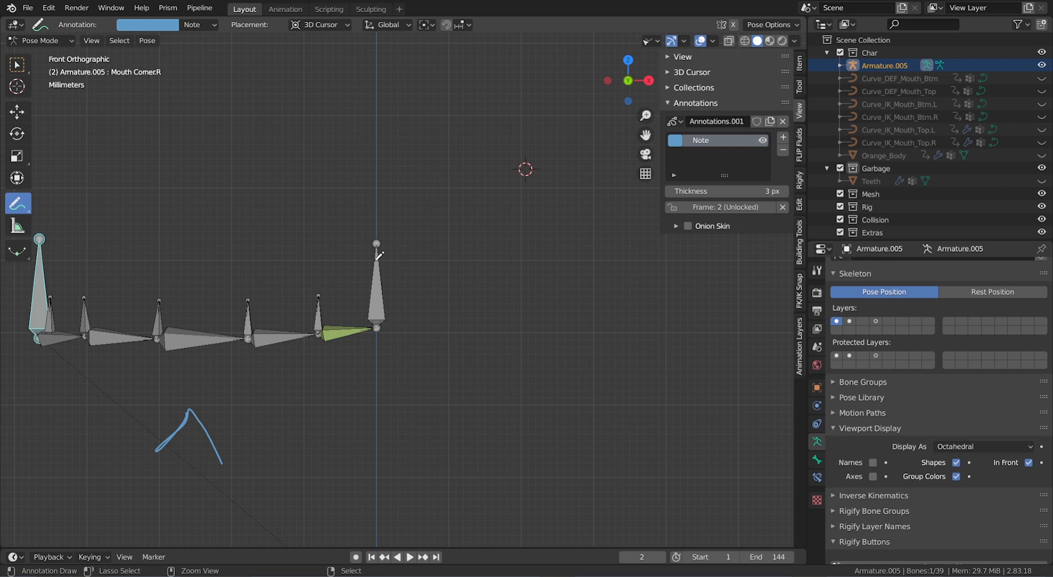
click(40, 41)
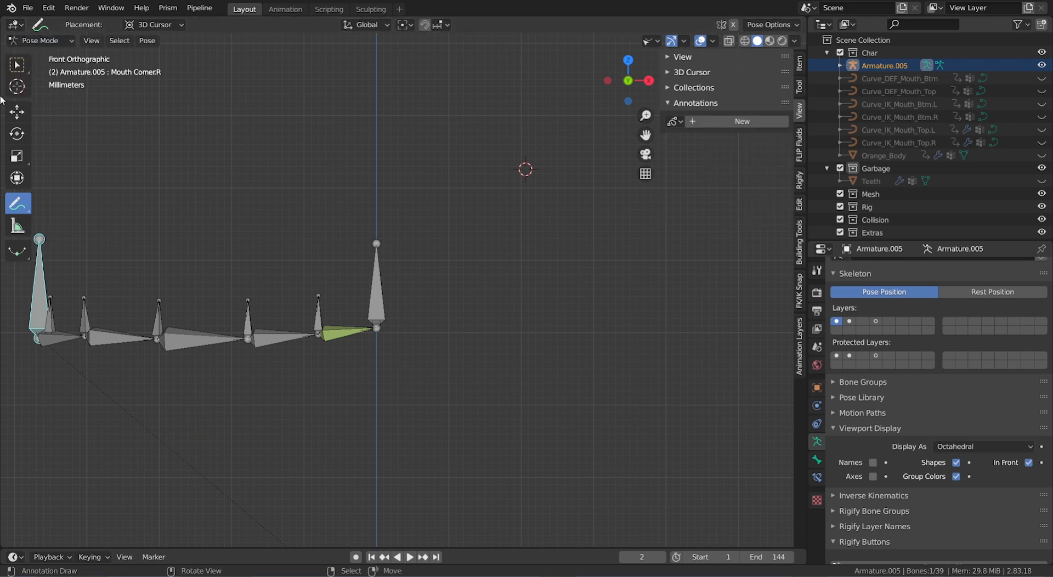
Step: Activate the Select Box tool, select the Mouith CNTRL 1 bone and reveal the hidden left mouth bones
click(19, 65)
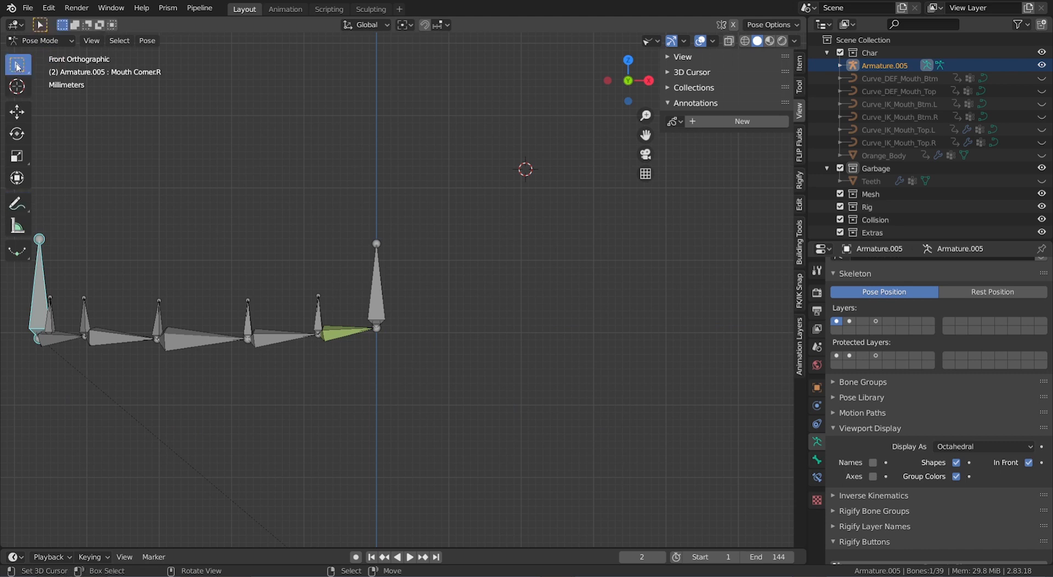
click(374, 302)
key(alt+h)
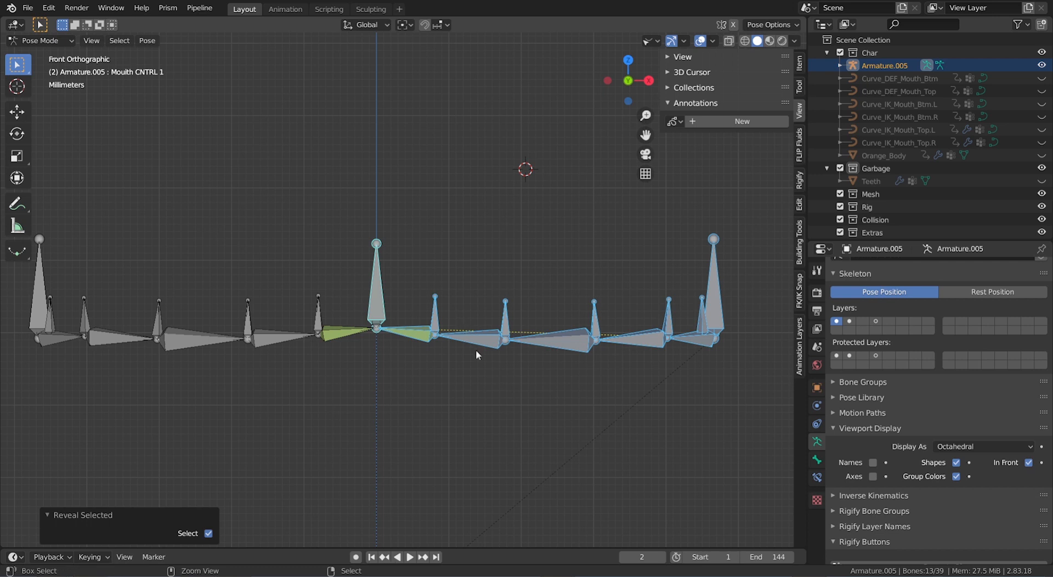
Step: Select only Mouith CNTRL 1 and test-move it in front view with both chains visible, cancelling the move
middle_drag(476, 350, 384, 318)
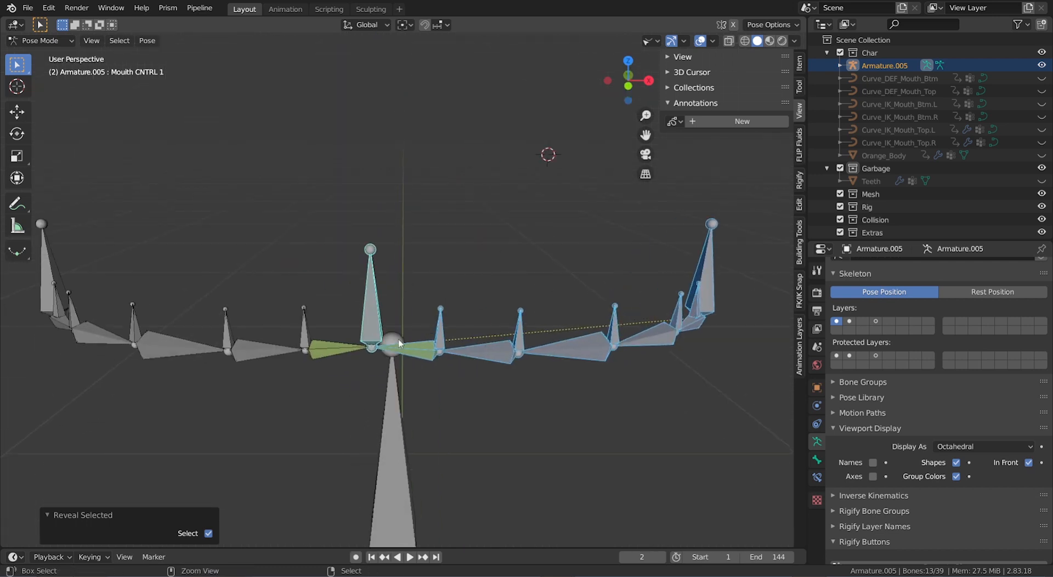
click(378, 313)
key(KP_1)
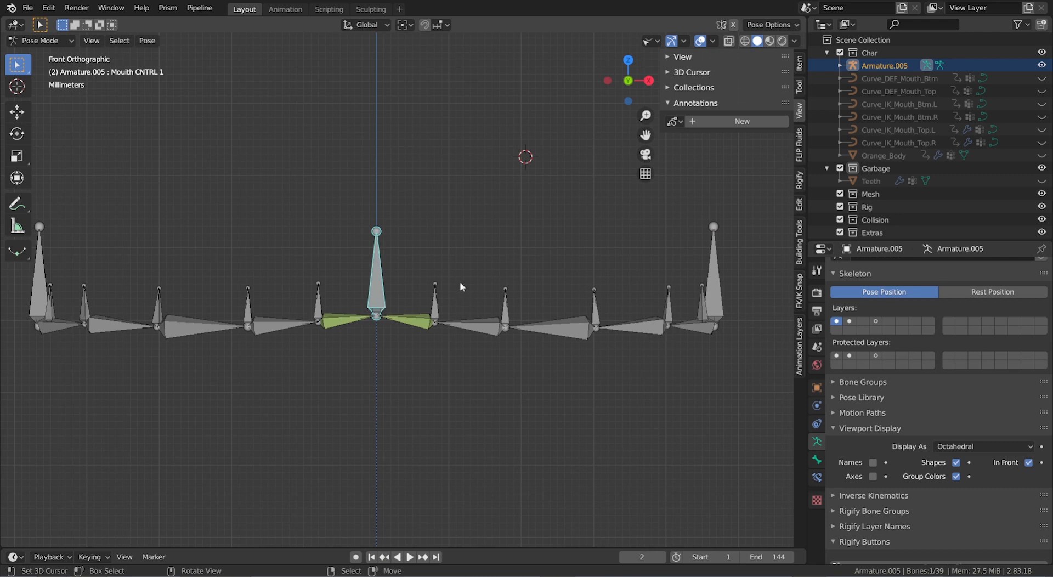
key(g)
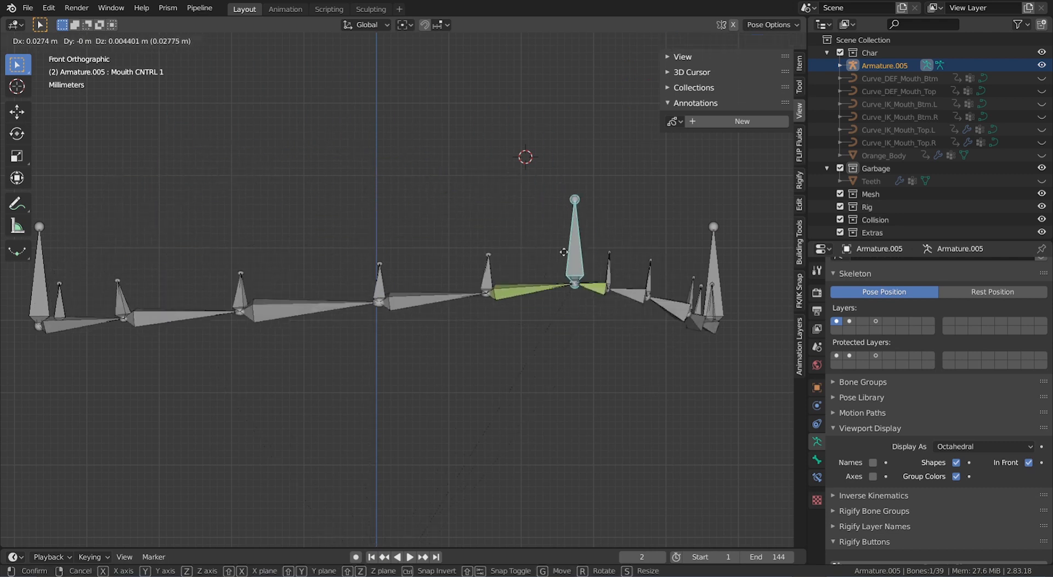
key(Escape)
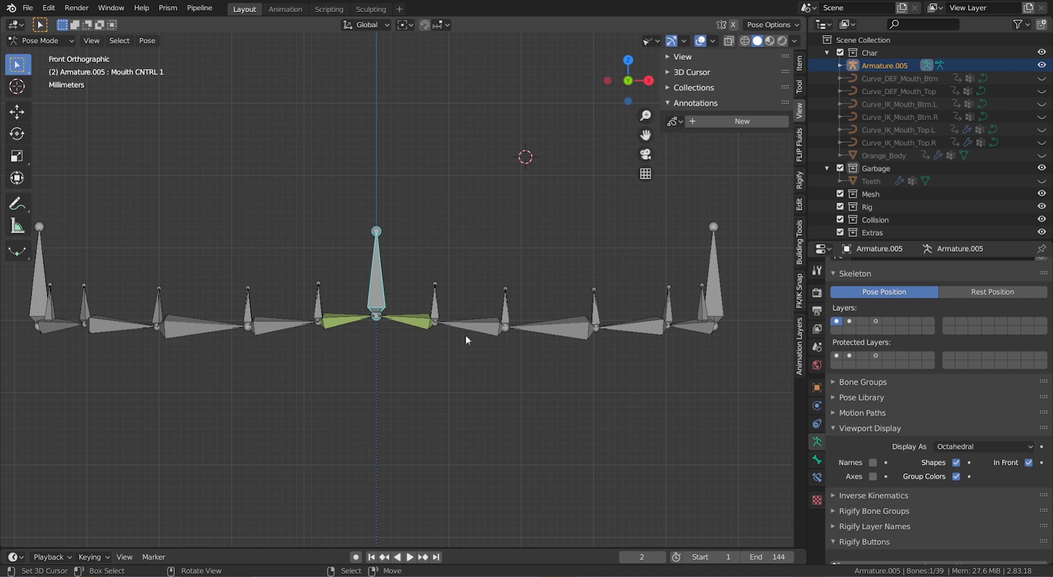
middle_drag(462, 338, 433, 307)
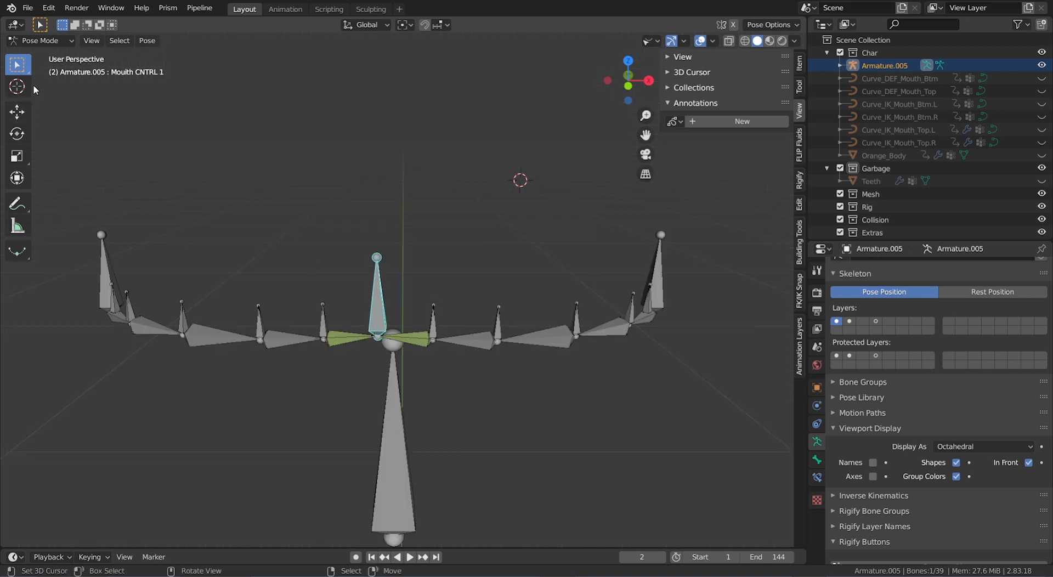
click(42, 46)
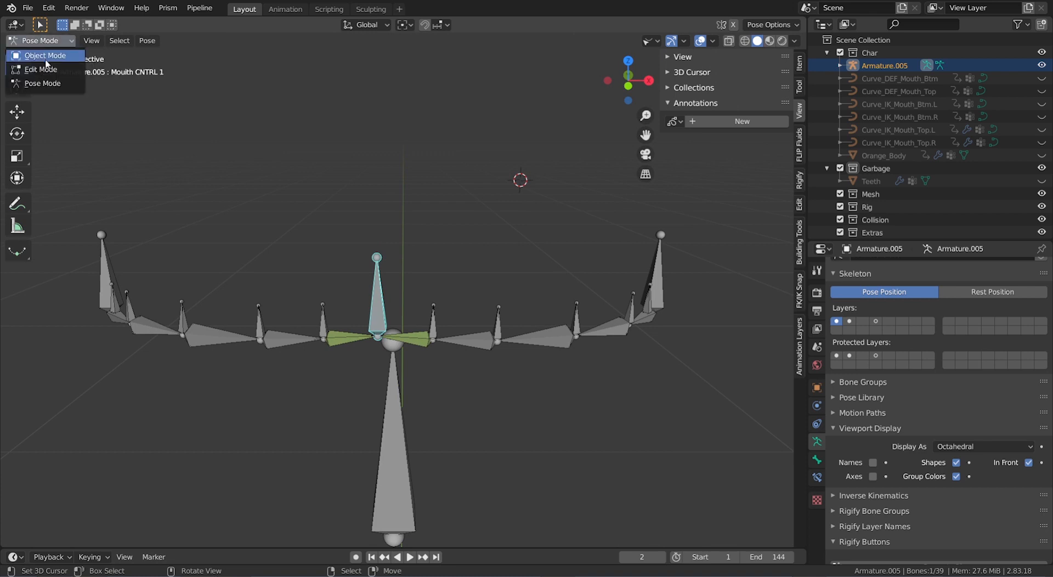
click(46, 52)
scroll(382, 347, up, 2)
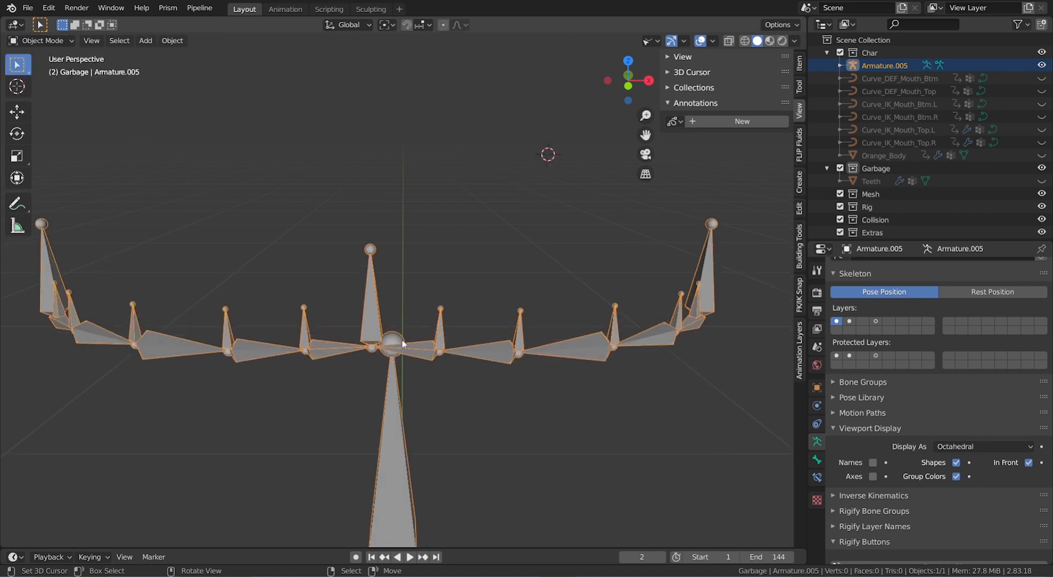
click(41, 41)
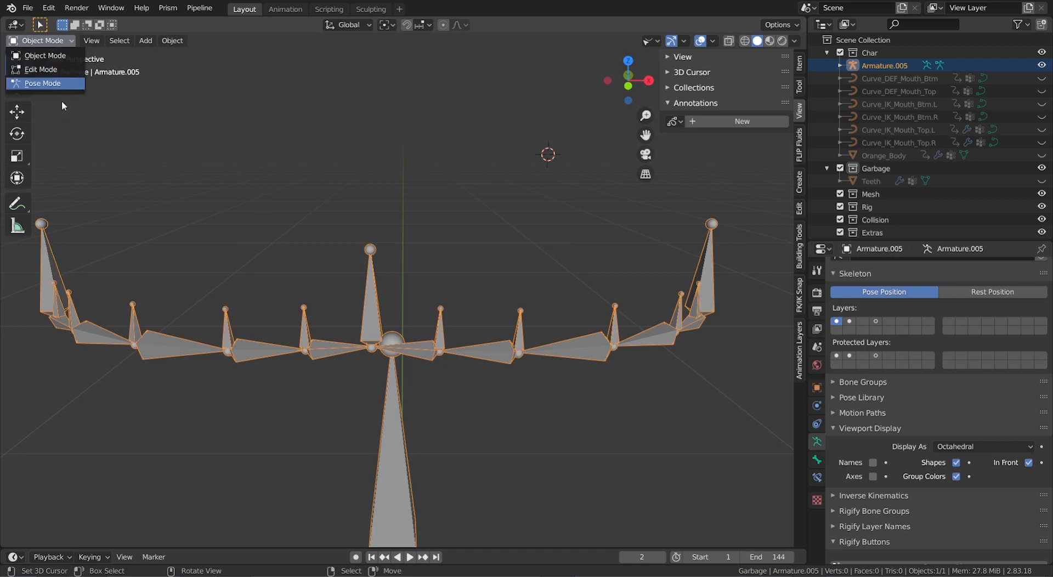
click(55, 80)
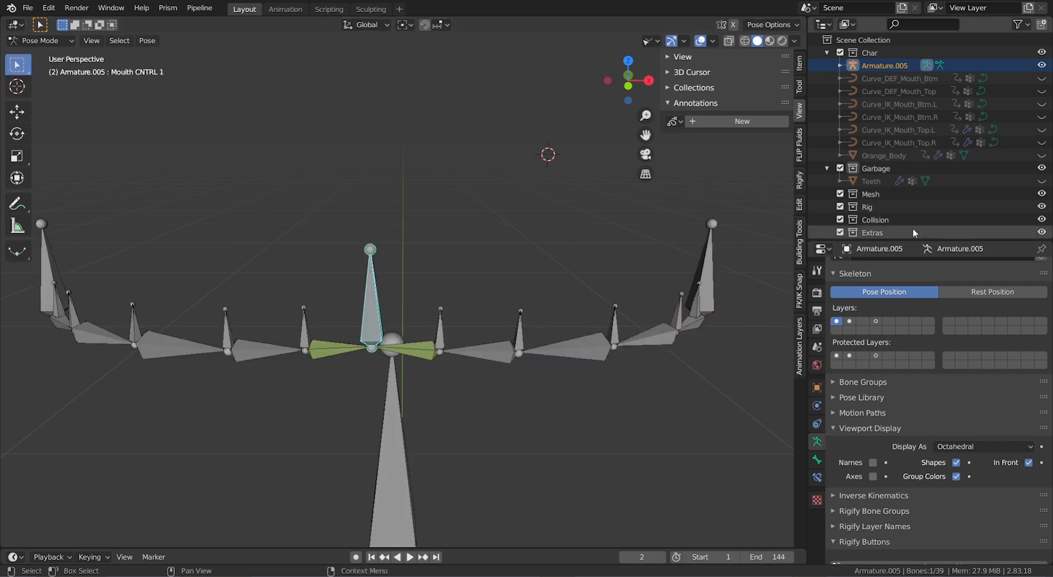
Step: Reveal Curve_IK_Mouth_Top.L and Curve_IK_Mouth_Top.R in Object Mode, and hide Armature.005
click(1041, 130)
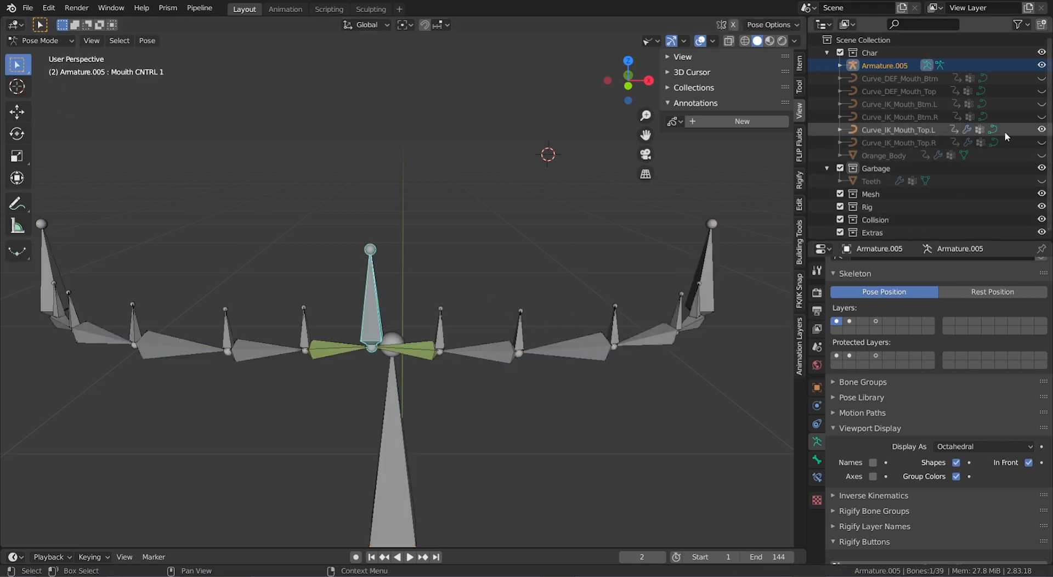
click(863, 328)
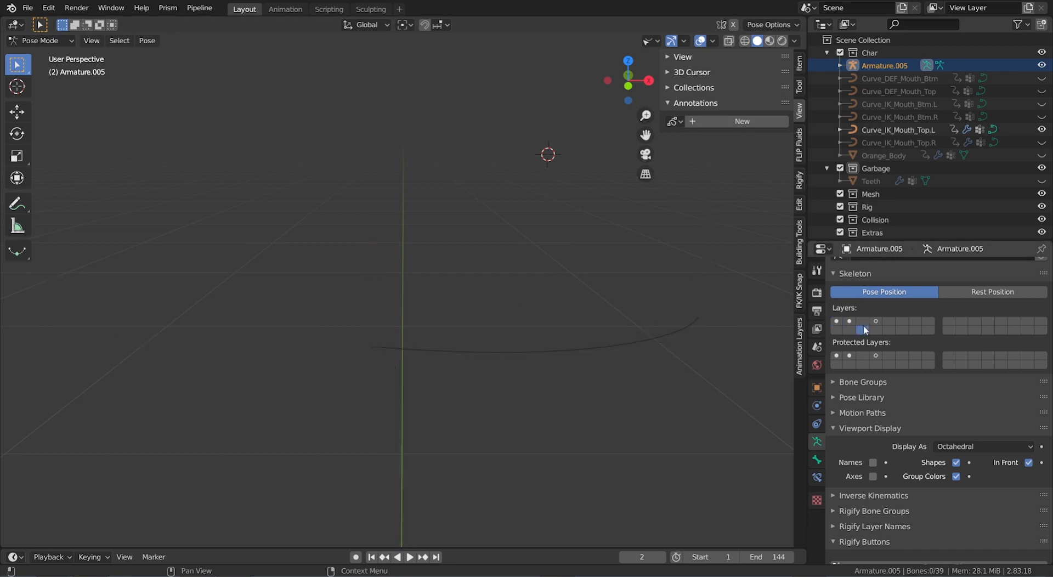
click(837, 323)
click(40, 41)
click(57, 58)
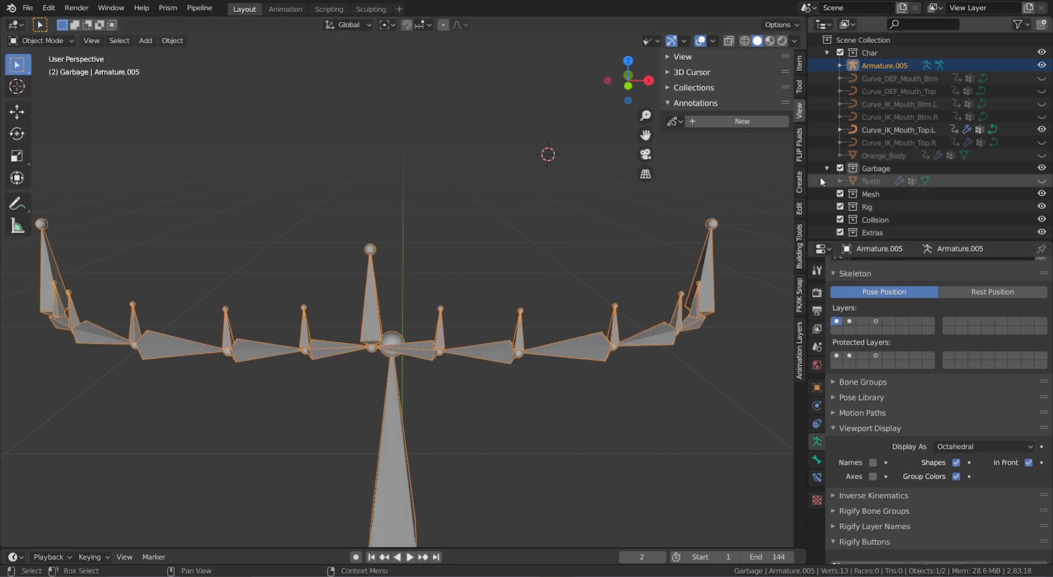
click(1041, 66)
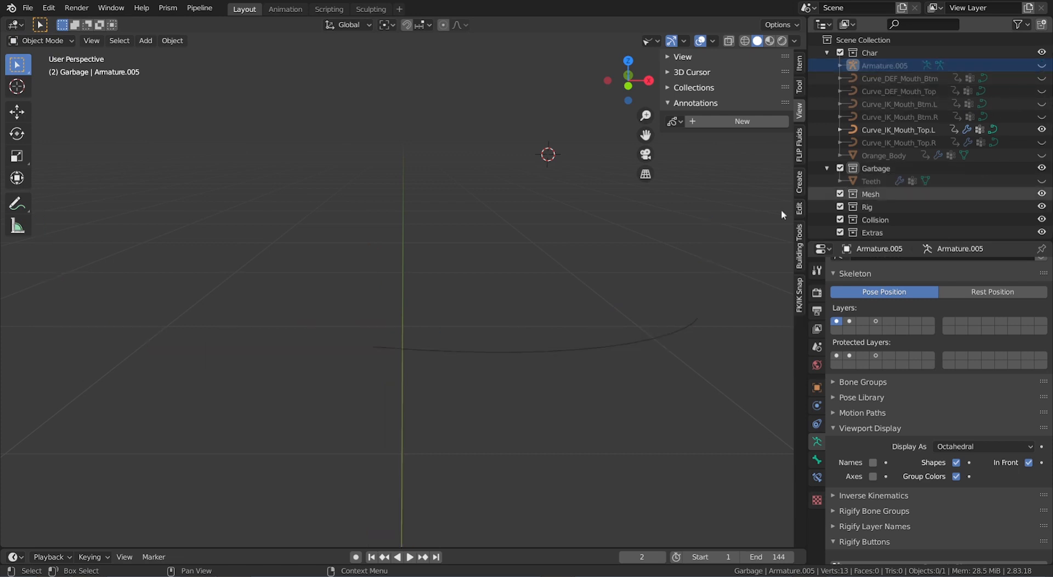
click(564, 348)
click(1041, 142)
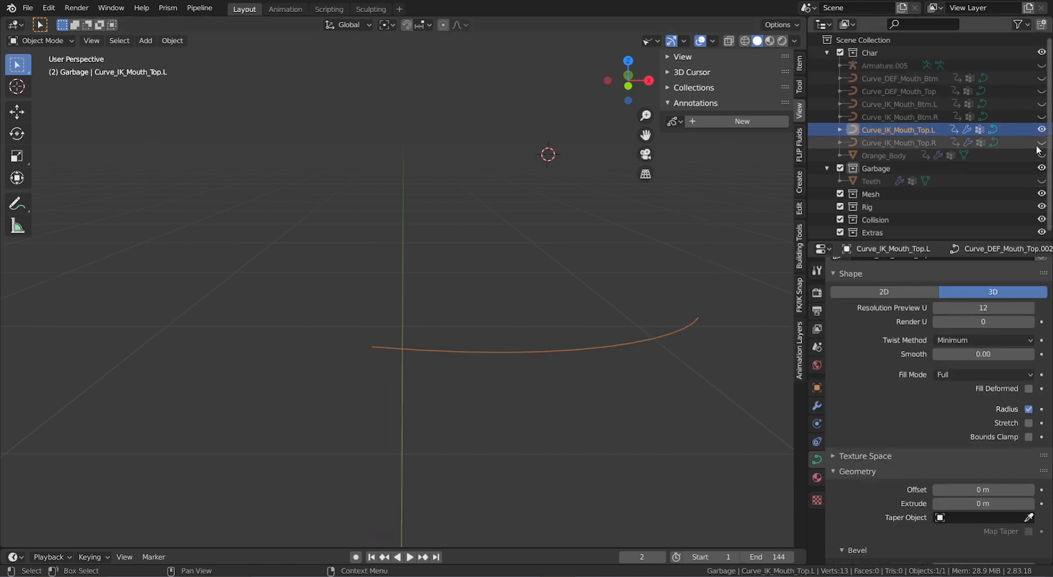
Step: Inspect the control points of Curve_IK_Mouth_Top.R in Edit Mode, return to Object Mode and select Curve_IK_Mouth_Top.L
click(276, 356)
key(Tab)
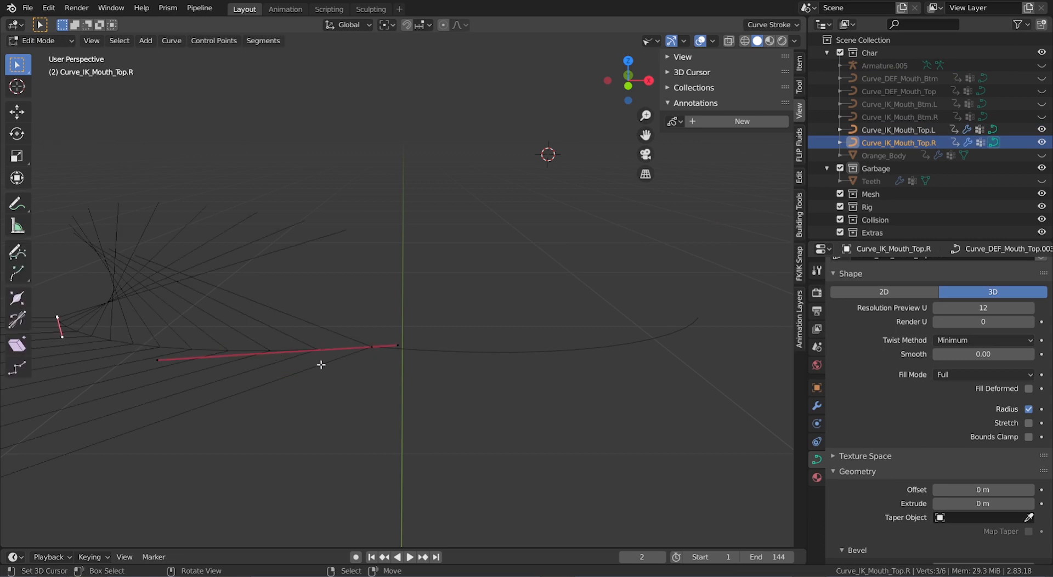
key(Tab)
middle_drag(366, 378, 435, 313)
click(435, 316)
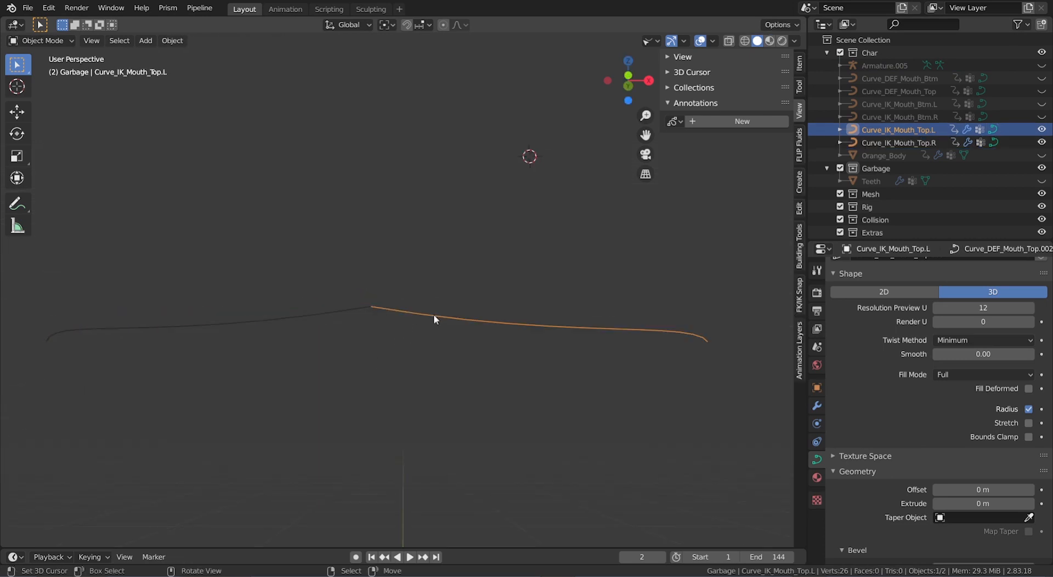
Step: Annotate the right mouth curve with an upward arrow labelled R and a horizontal arrow above it pointing toward the centre
click(17, 204)
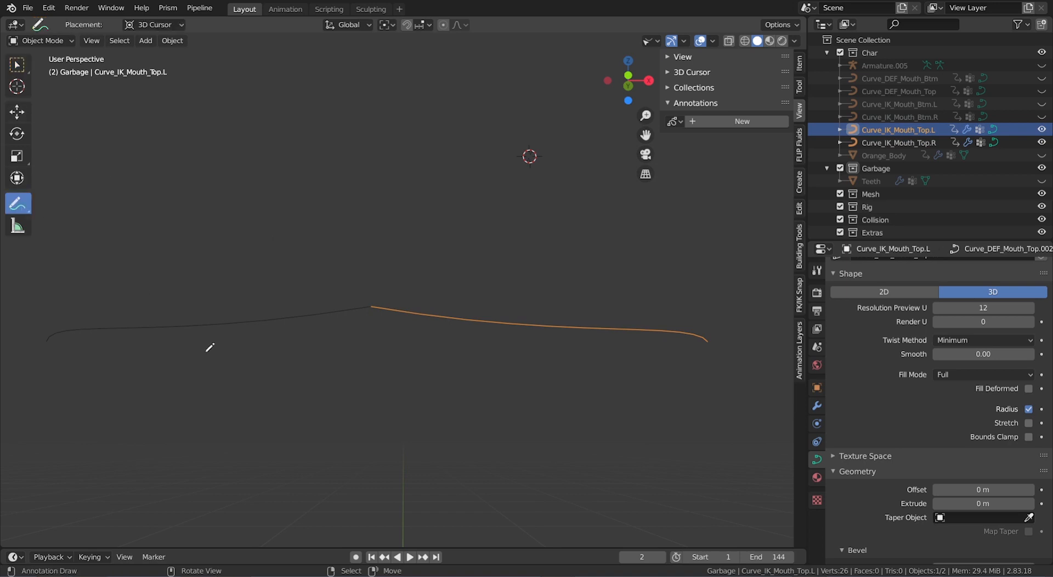
mouse_move(185, 369)
mouse_down()
mouse_move(225, 375)
mouse_move(206, 340)
mouse_move(218, 349)
mouse_move(200, 487)
mouse_up()
drag(202, 429, 201, 468)
drag(189, 470, 231, 482)
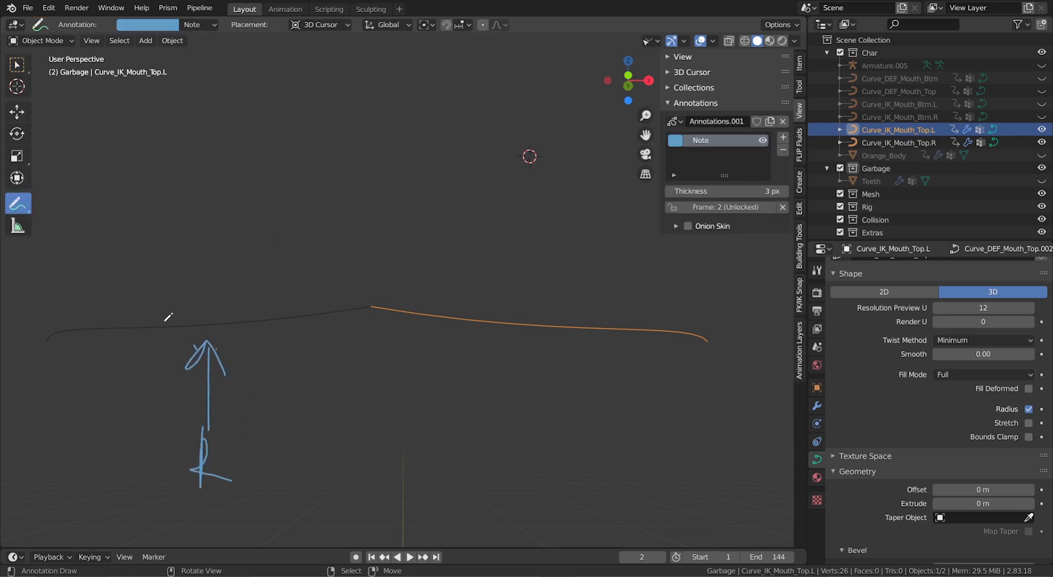
mouse_move(73, 302)
mouse_down()
mouse_move(336, 288)
mouse_move(349, 302)
mouse_move(343, 277)
mouse_up()
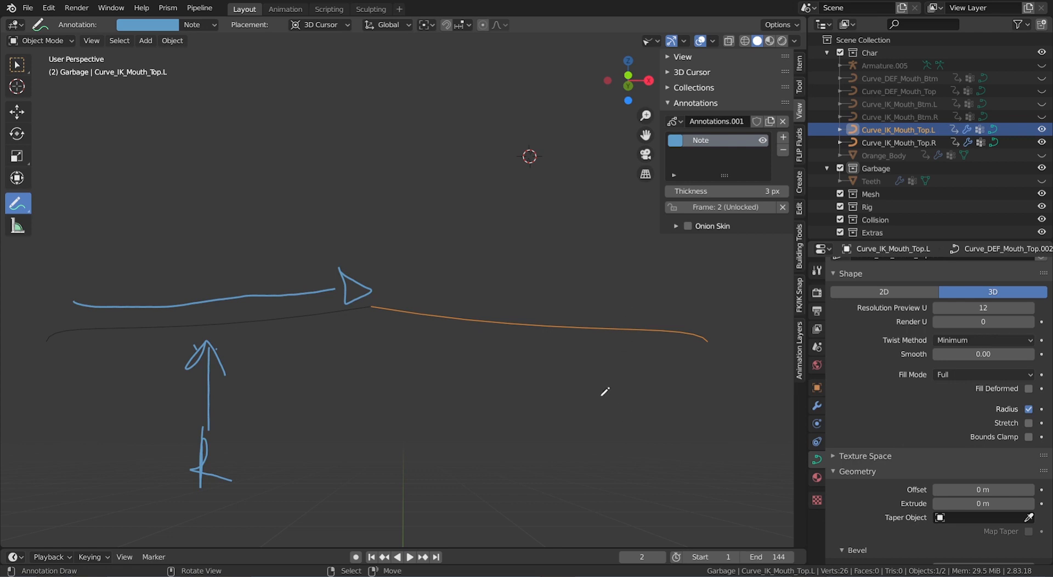
Step: Annotate the left mouth curve with an upward arrow labelled L and a horizontal arrow above it pointing toward the centre
drag(601, 396, 623, 444)
mouse_move(550, 377)
mouse_down()
mouse_move(577, 377)
mouse_move(563, 464)
mouse_up()
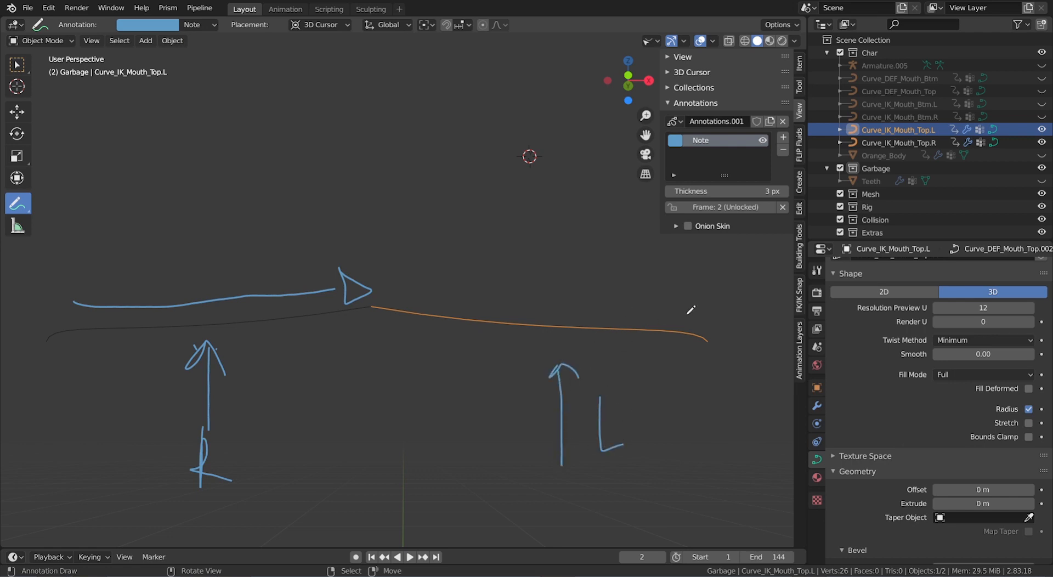
mouse_move(709, 313)
mouse_down()
mouse_move(498, 288)
mouse_move(399, 293)
mouse_move(433, 268)
mouse_up()
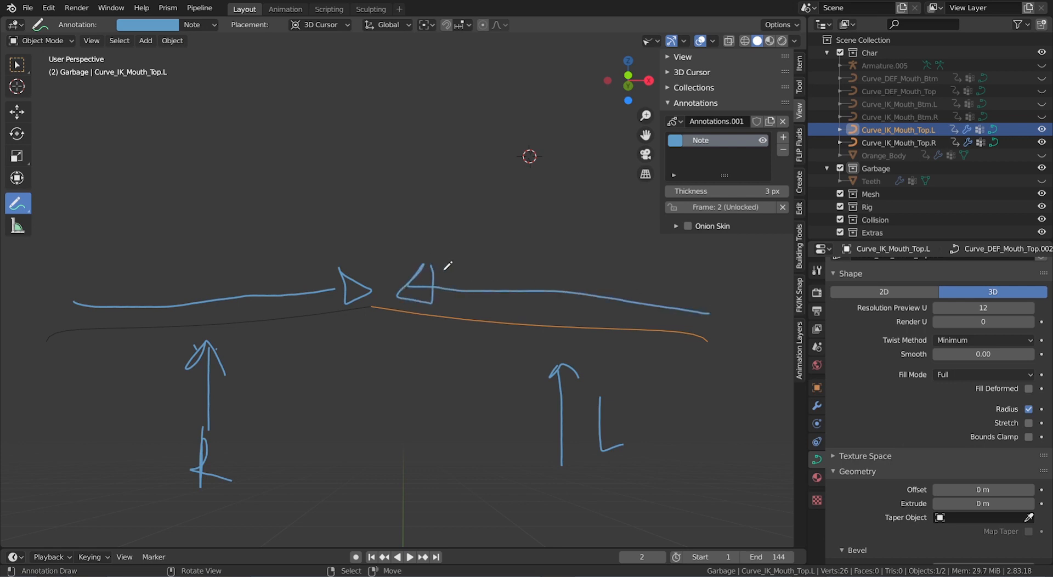
Step: Undo all the annotation strokes drawn around the two mouth curves
key(ctrl+z)
key(ctrl+z)
key(ctrl+z)
key(ctrl+z)
key(ctrl+z)
key(ctrl+z)
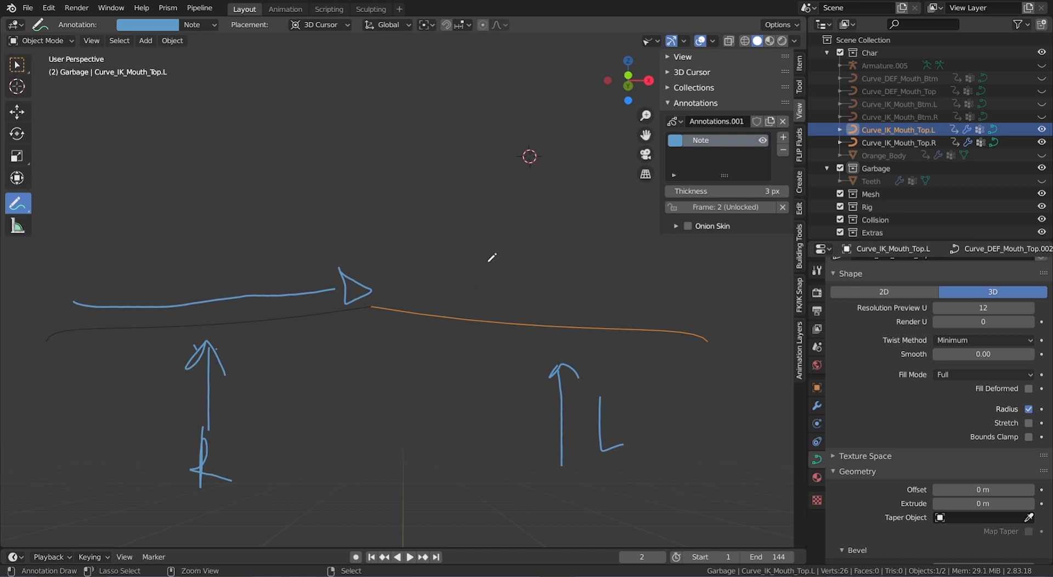
key(ctrl+z)
key(ctrl+z)
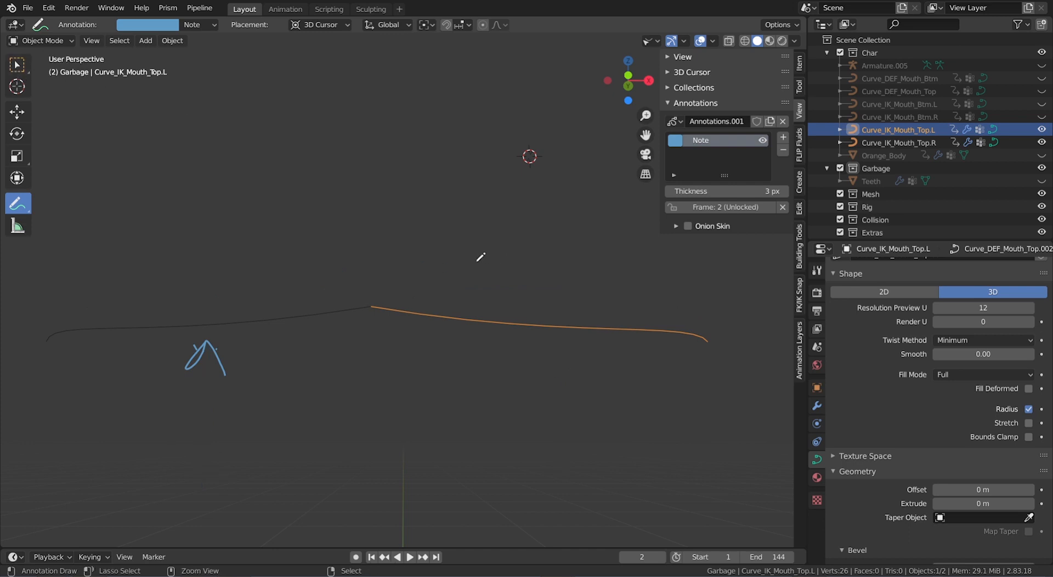
key(ctrl+z)
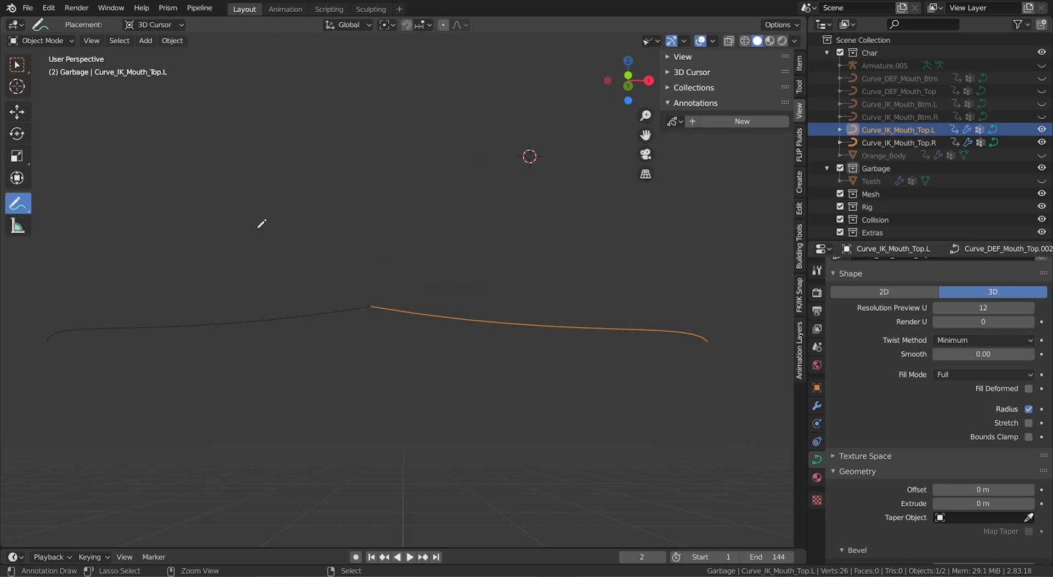
Step: Activate the Select Box tool, reveal and select Armature.005 and switch it to Pose Mode
click(17, 64)
click(1042, 65)
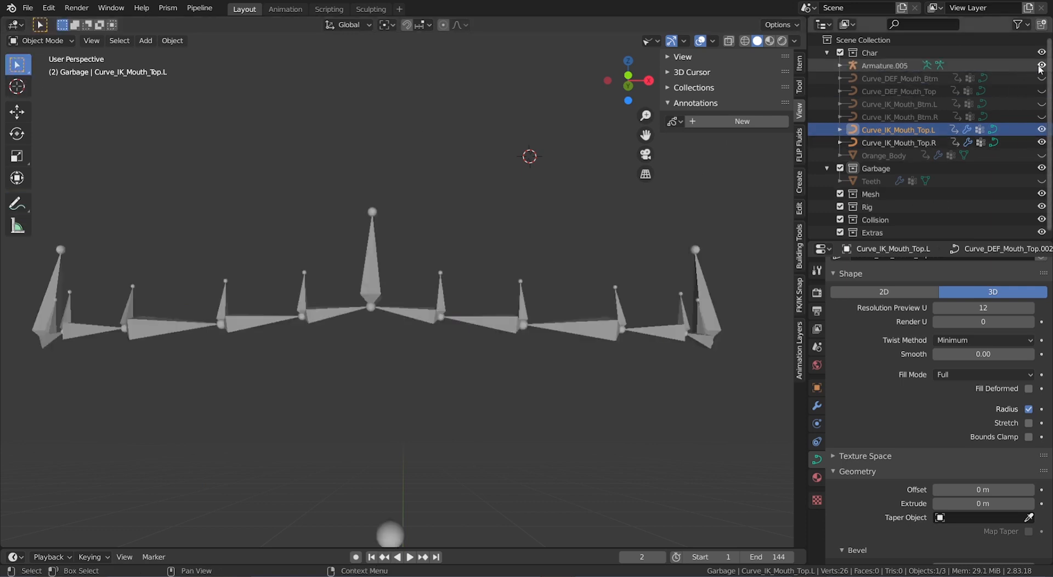
click(367, 268)
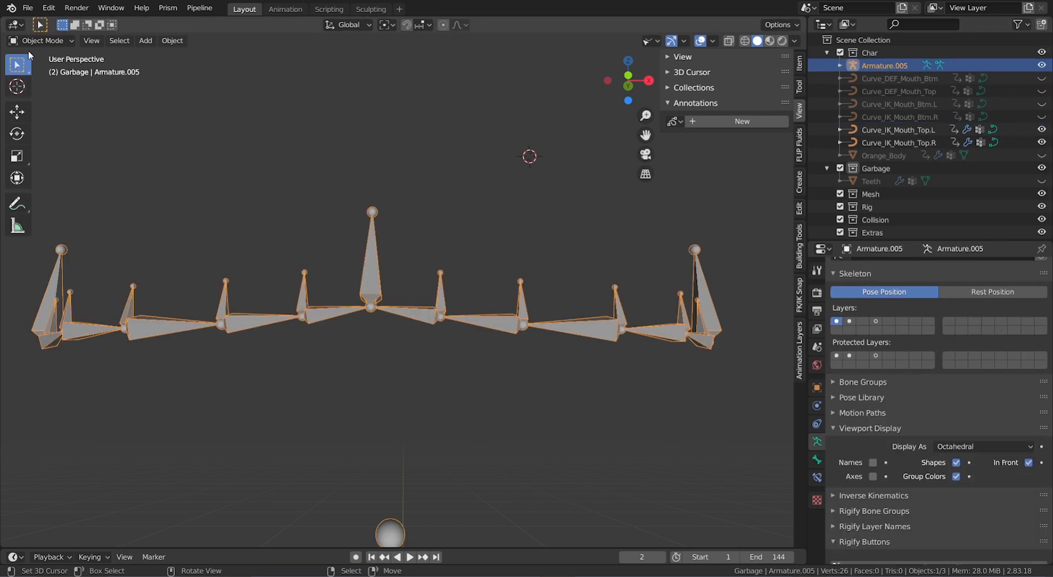
click(41, 40)
click(44, 83)
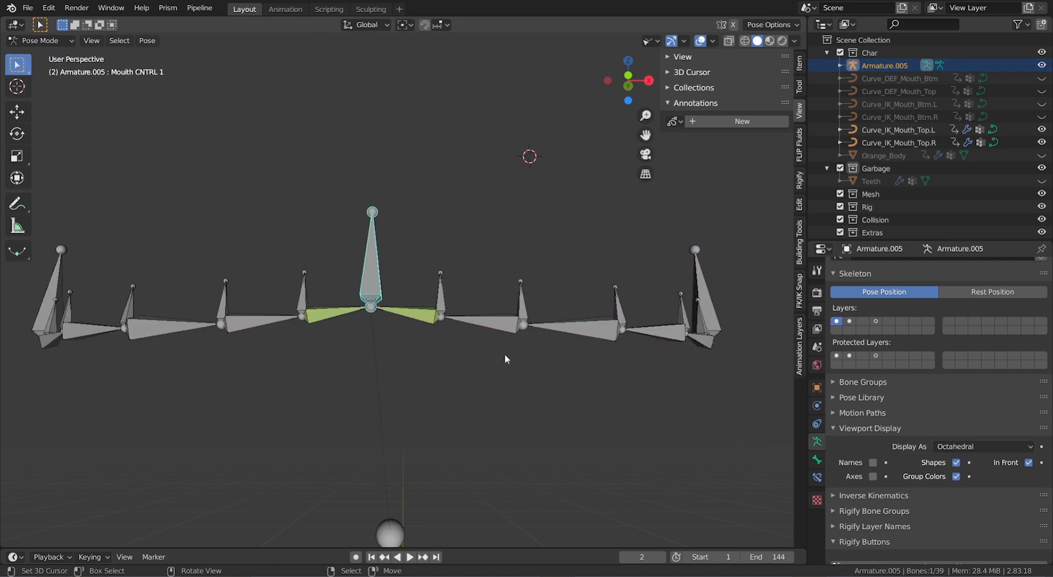
Step: Test-move Mouith CNTRL 1 down and to the side in front view, cancelling the move
key(KP_1)
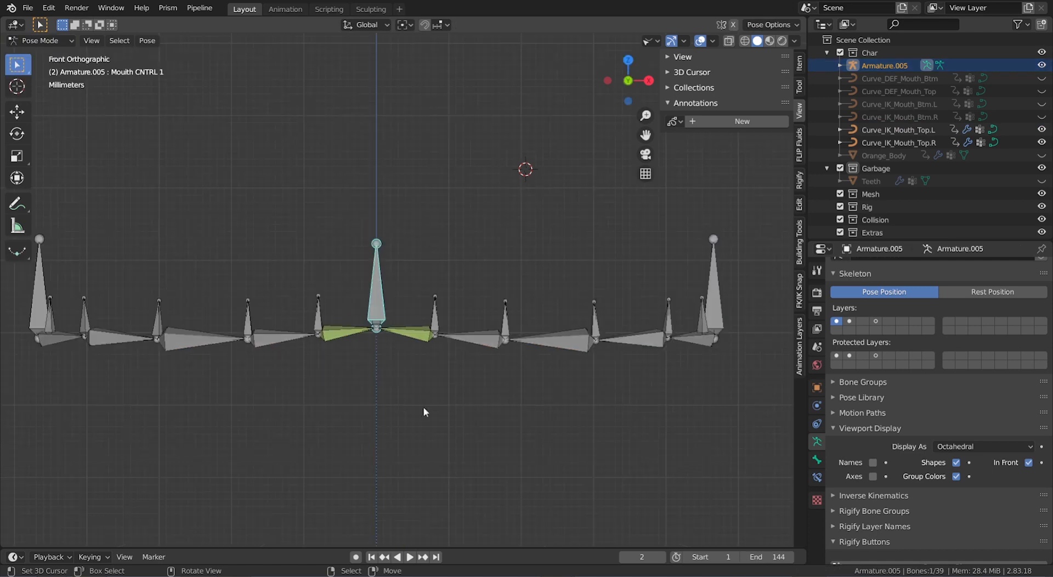
scroll(423, 407, down, 2)
key(g)
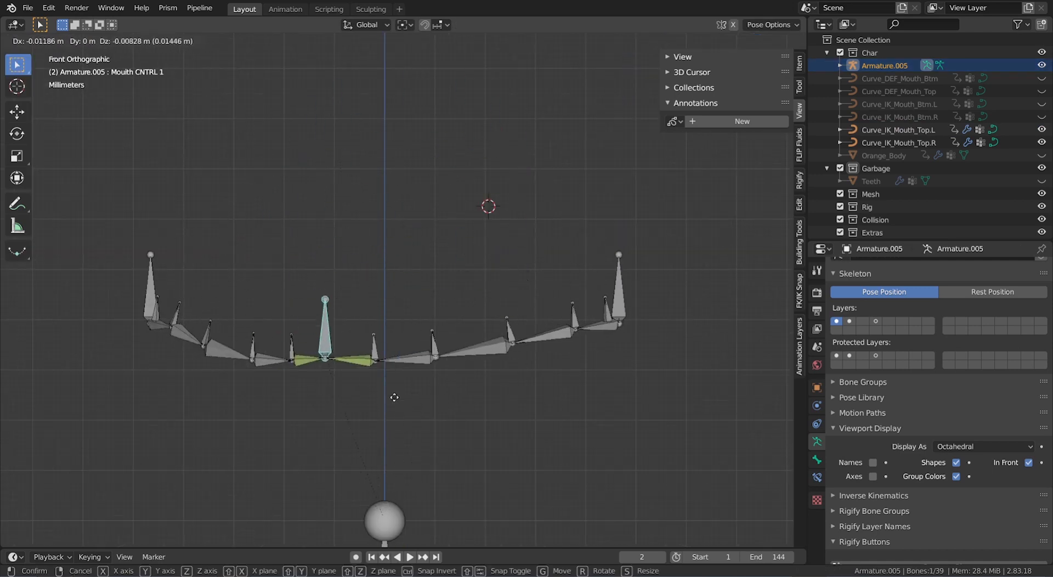
key(Escape)
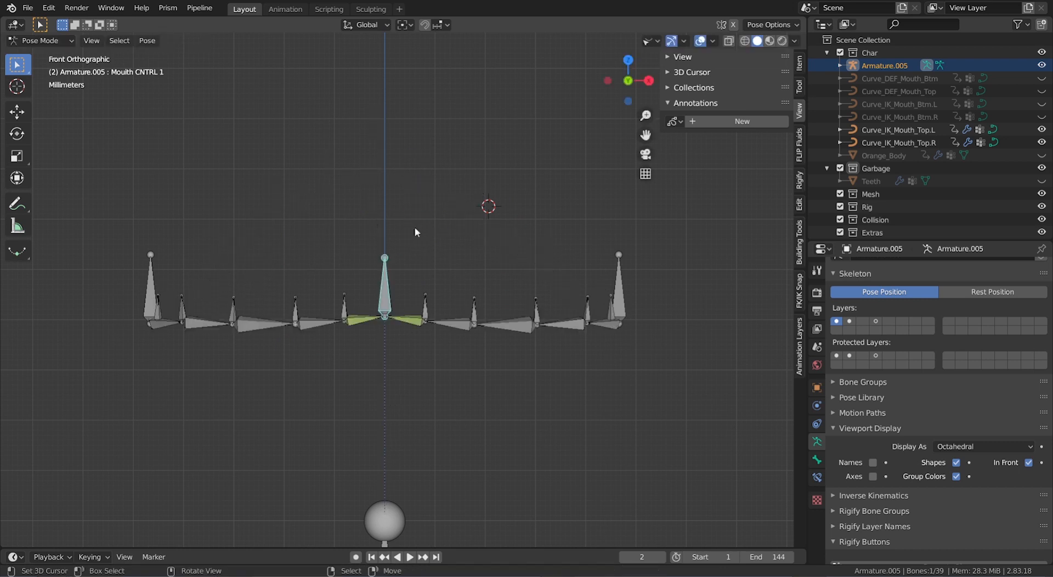
Step: Test-move Mouith CNTRL 1 upward and sideways several times to watch both chains follow, cancelling each move
scroll(428, 289, up, 2)
scroll(426, 294, down, 1)
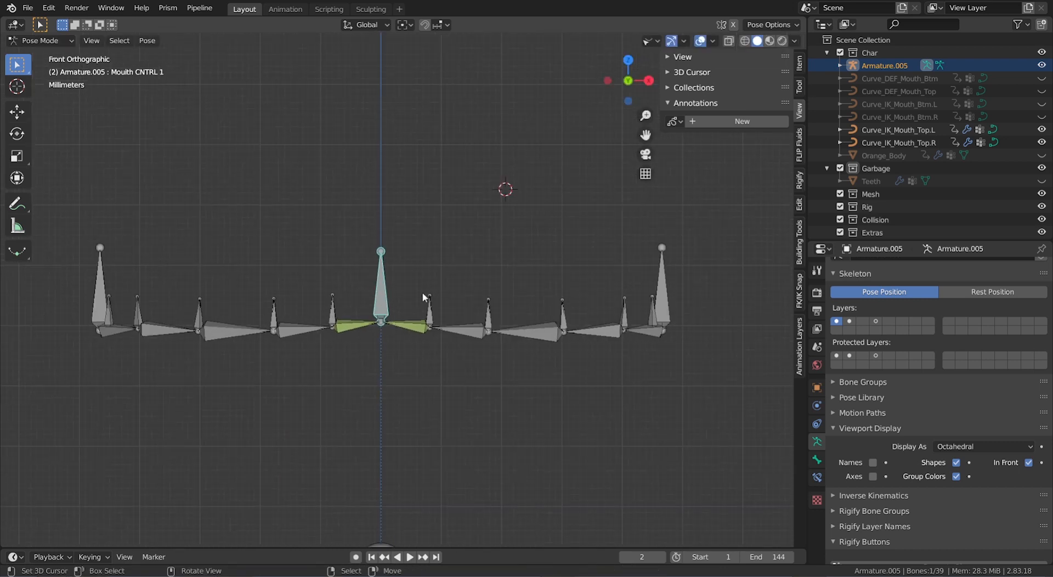
key(g)
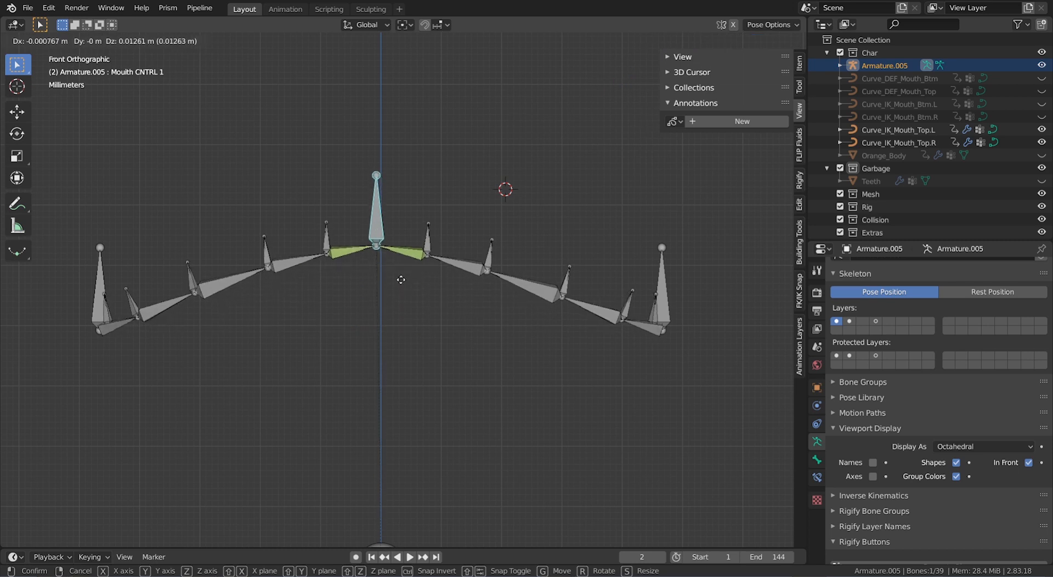
key(Escape)
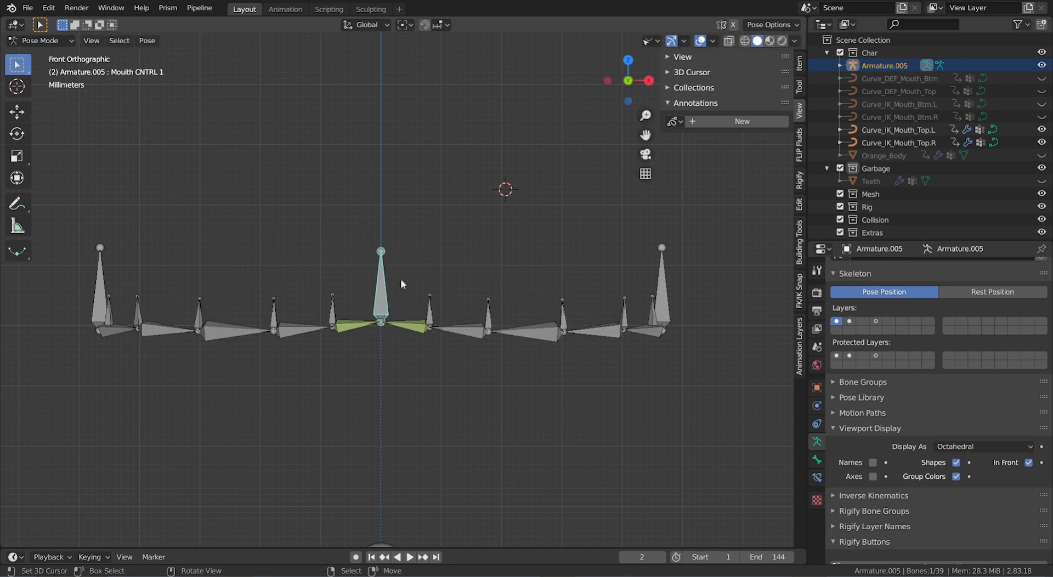
key(g)
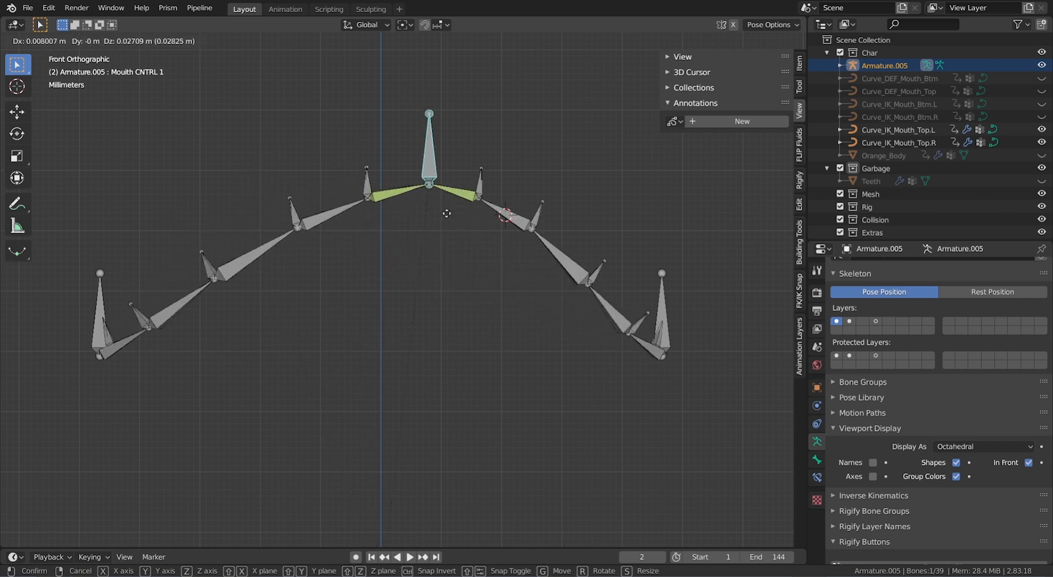
key(Escape)
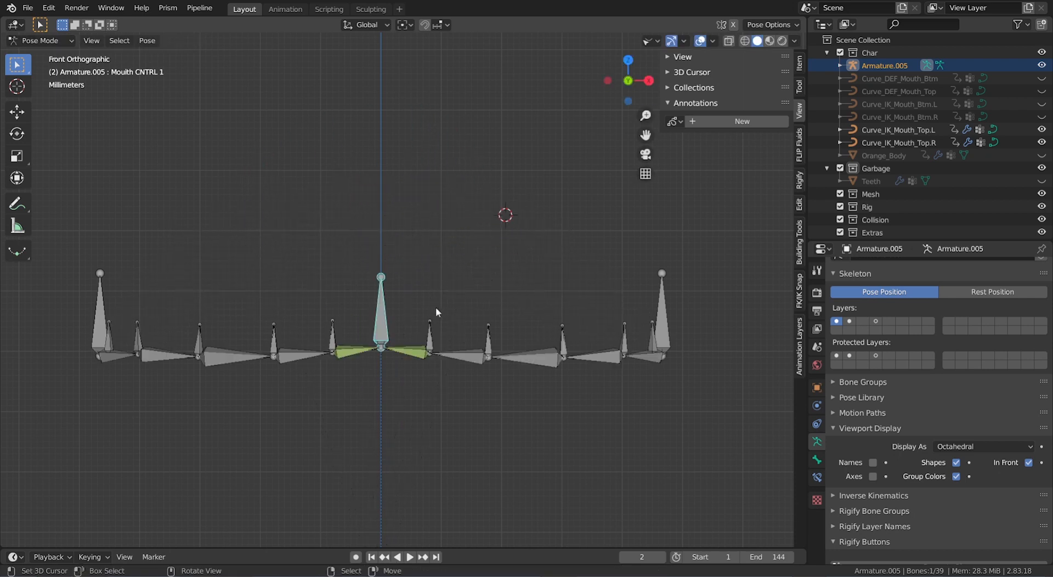
key(g)
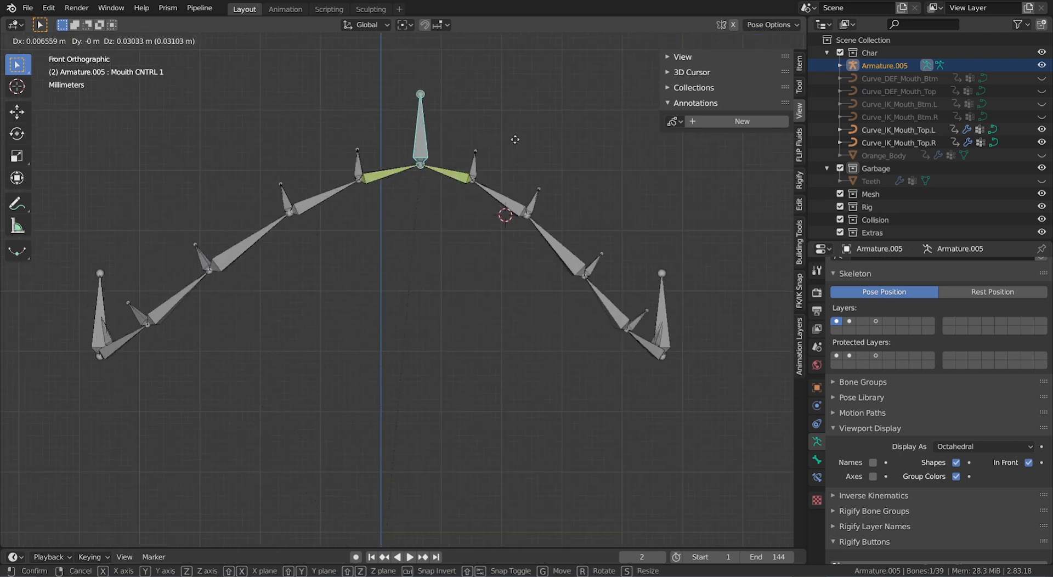
key(Escape)
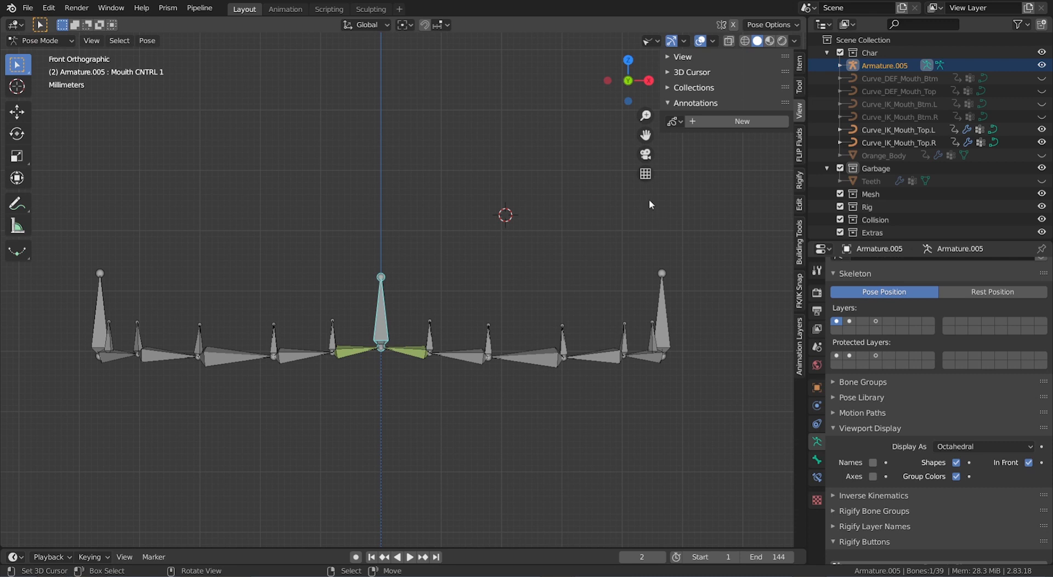
middle_drag(604, 254, 593, 261)
ctrl+scroll(590, 262, down, 1)
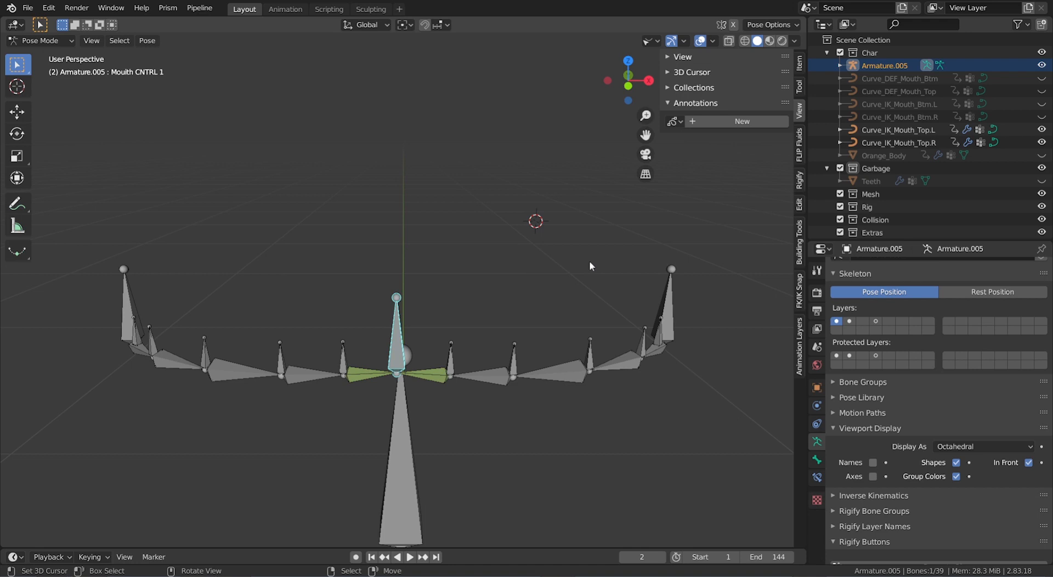
key(KP_1)
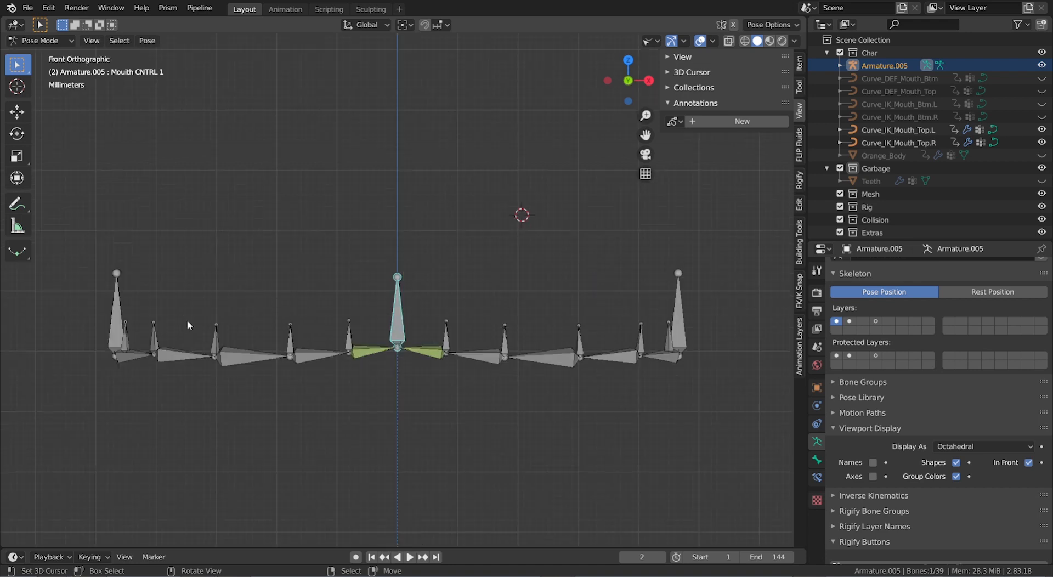
Step: In Edit Mode, duplicate the outermost bone of the right mouth chain and place the copy above the rig
key(Tab)
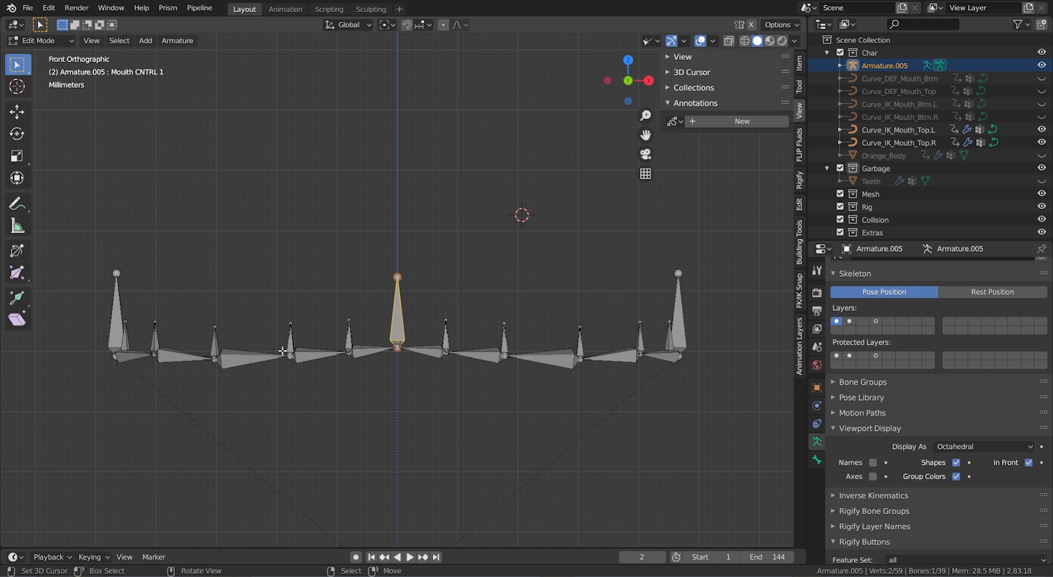
click(110, 365)
click(130, 359)
shift+scroll(171, 400, up, 1)
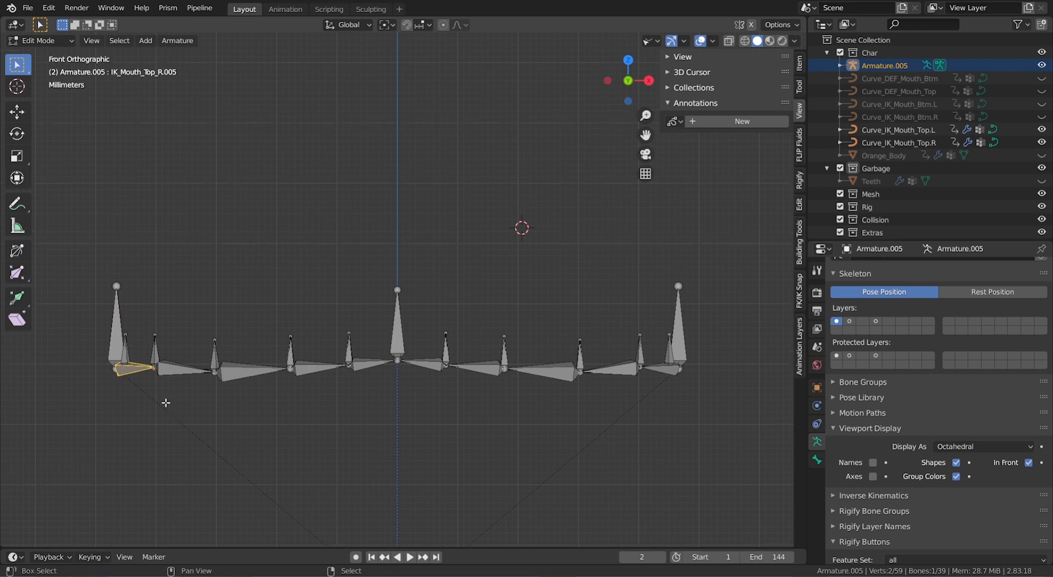
key(shift+d)
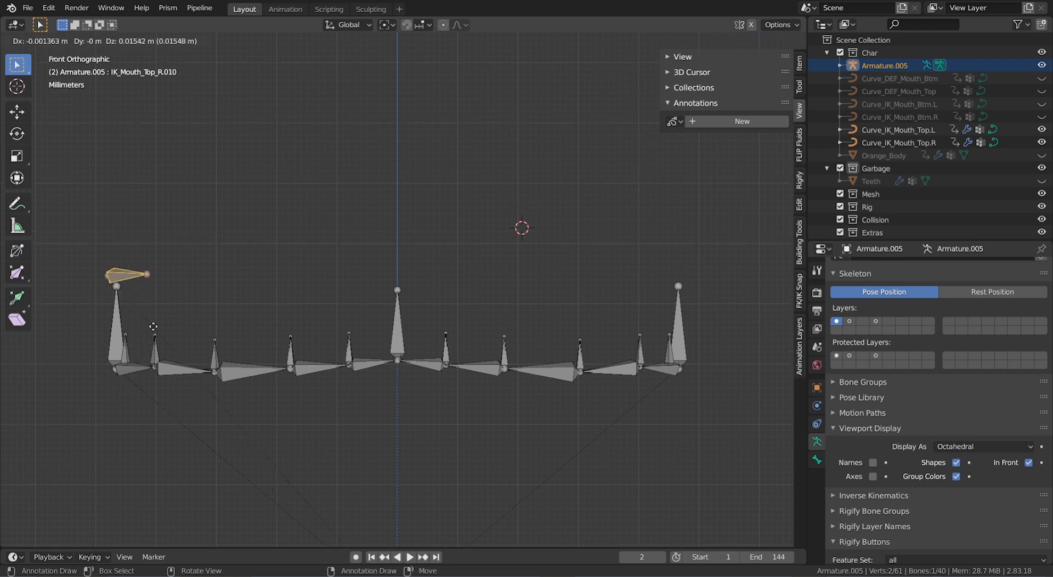
click(158, 312)
Step: Extrude four connected bones from the copied bone's inner tip, ending the chain at the centre line
click(160, 255)
key(e)
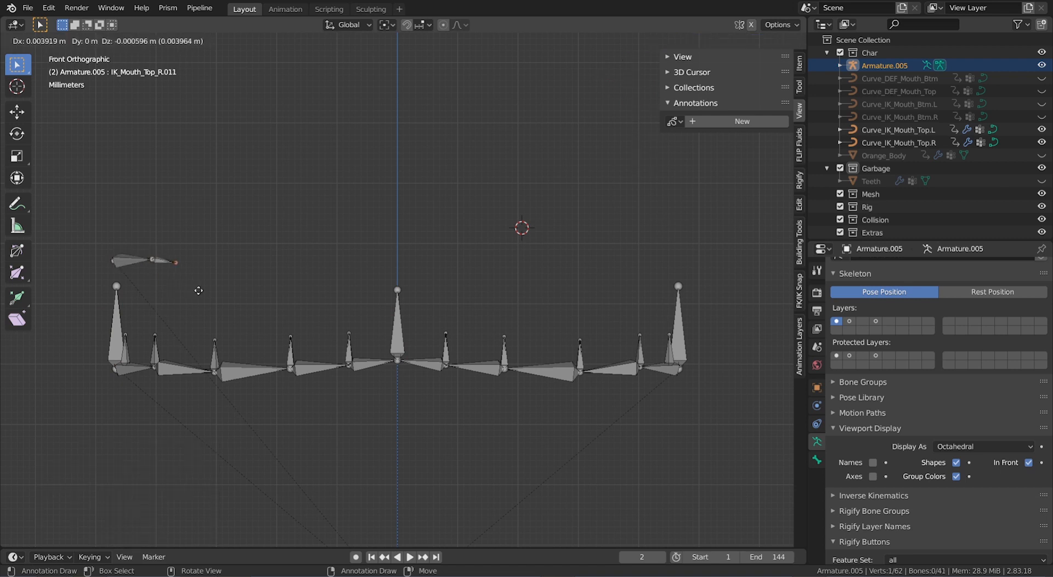
click(231, 286)
key(e)
click(309, 289)
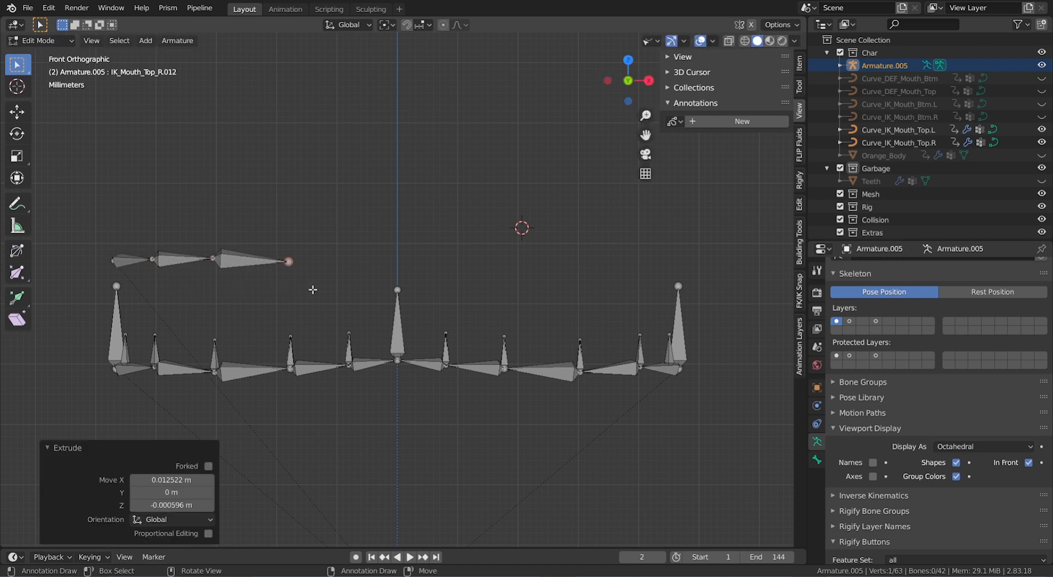
key(e)
click(372, 289)
key(e)
click(423, 290)
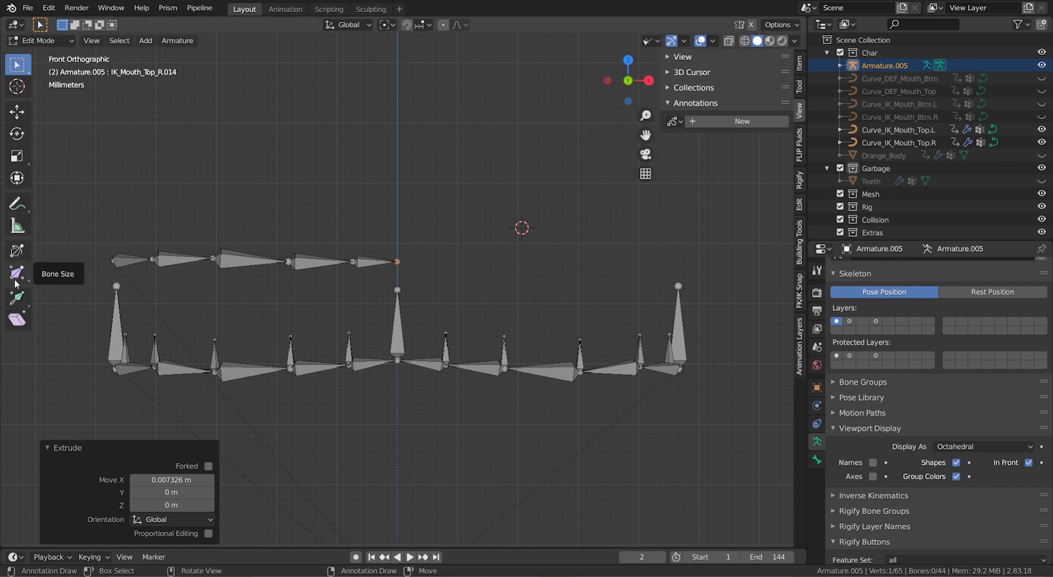
Step: Annotate an arrow above the new chain pointing from the outer corner to the centre, then activate the Move tool
click(17, 204)
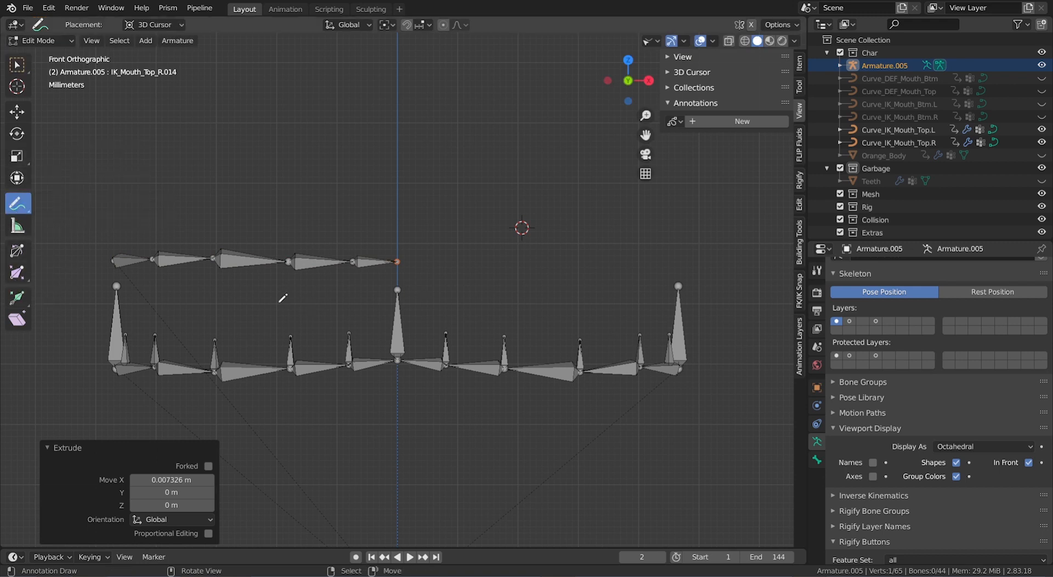
mouse_move(100, 222)
mouse_down()
mouse_move(399, 200)
mouse_move(383, 223)
mouse_up()
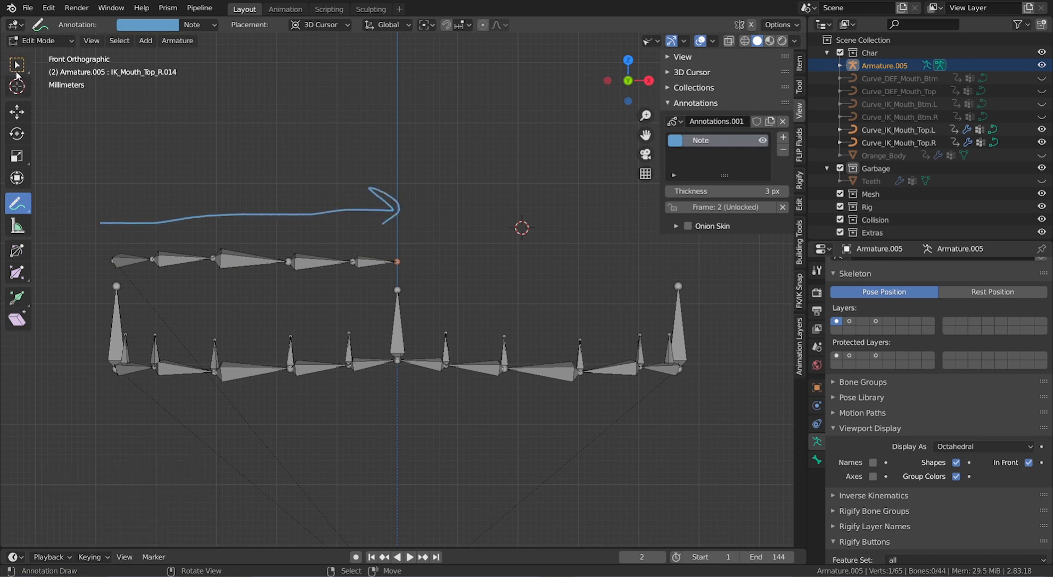
click(17, 111)
Step: Duplicate the chain's outer bone to the opposite mouth corner, flip it inward and extrude further bones to the centre
click(120, 258)
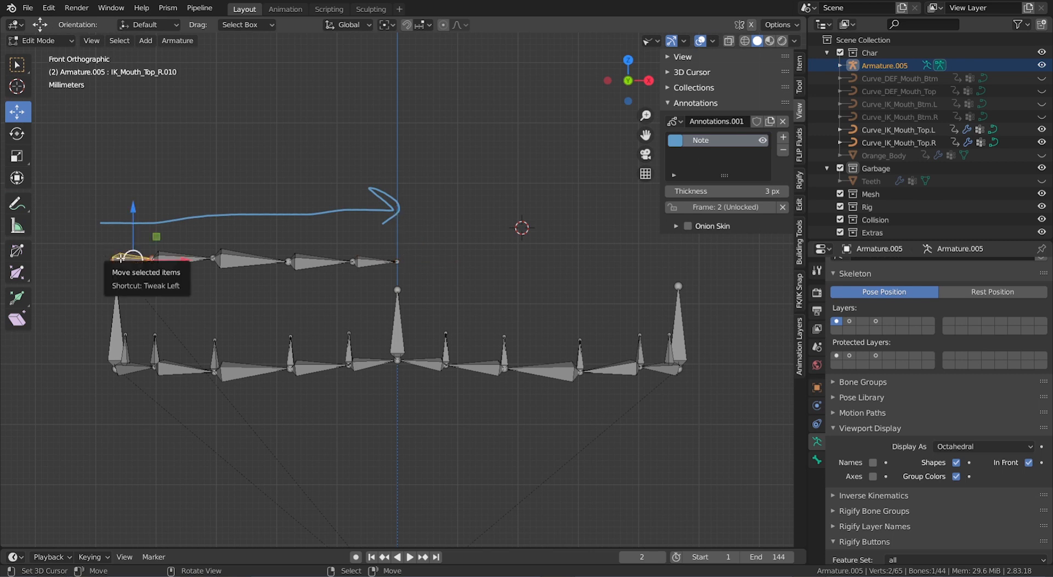
ctrl+scroll(128, 261, down, 1)
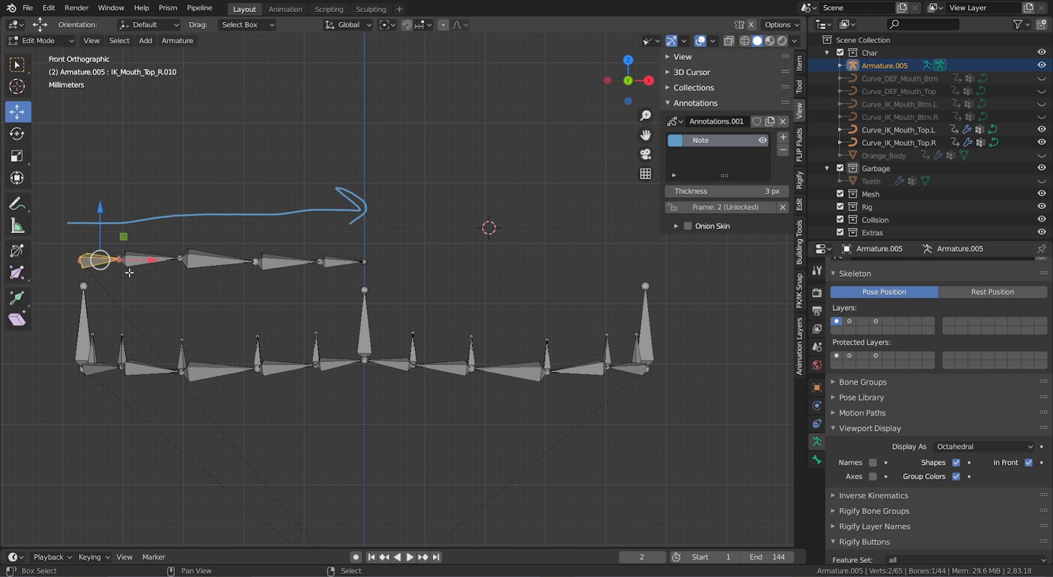
key(e)
click(646, 253)
key(g)
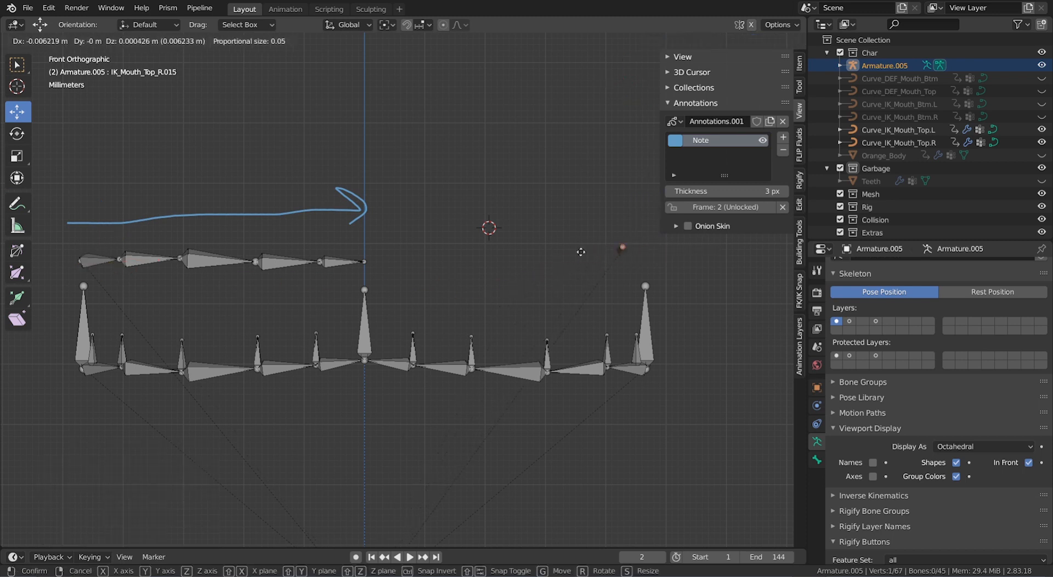
click(538, 263)
key(e)
click(442, 266)
key(e)
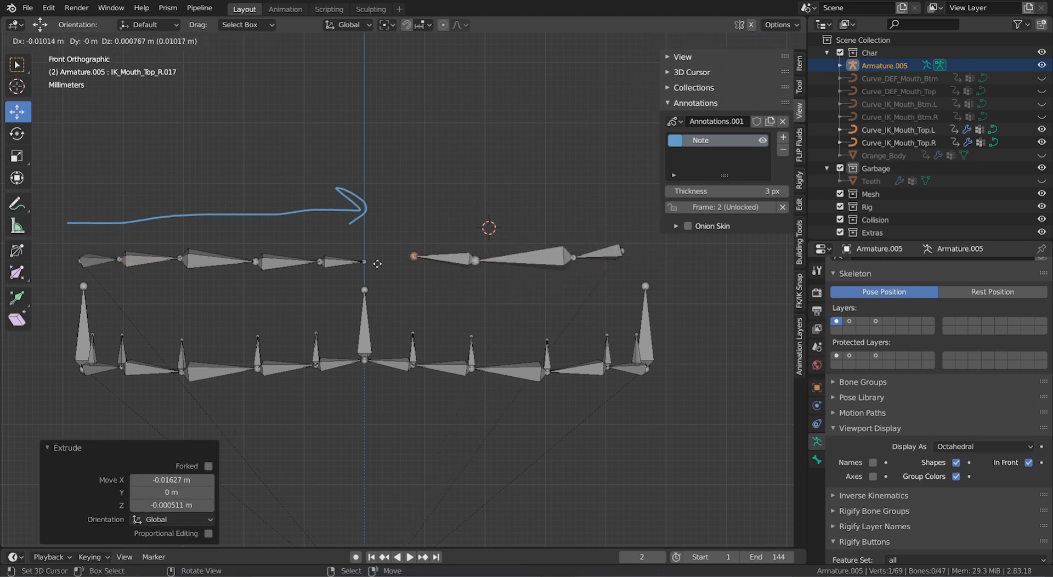
click(376, 264)
key(e)
click(344, 264)
key(e)
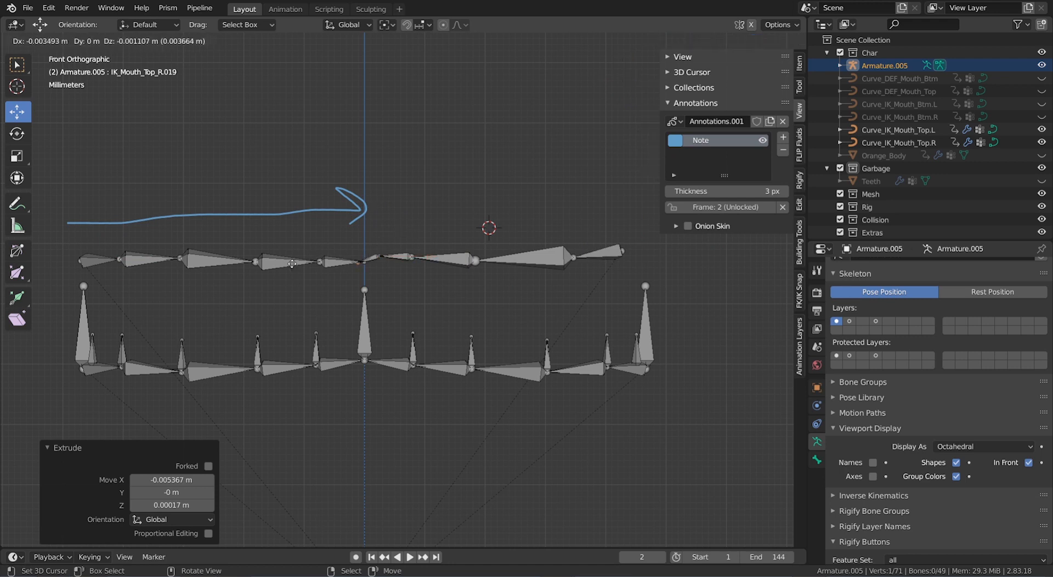
click(292, 264)
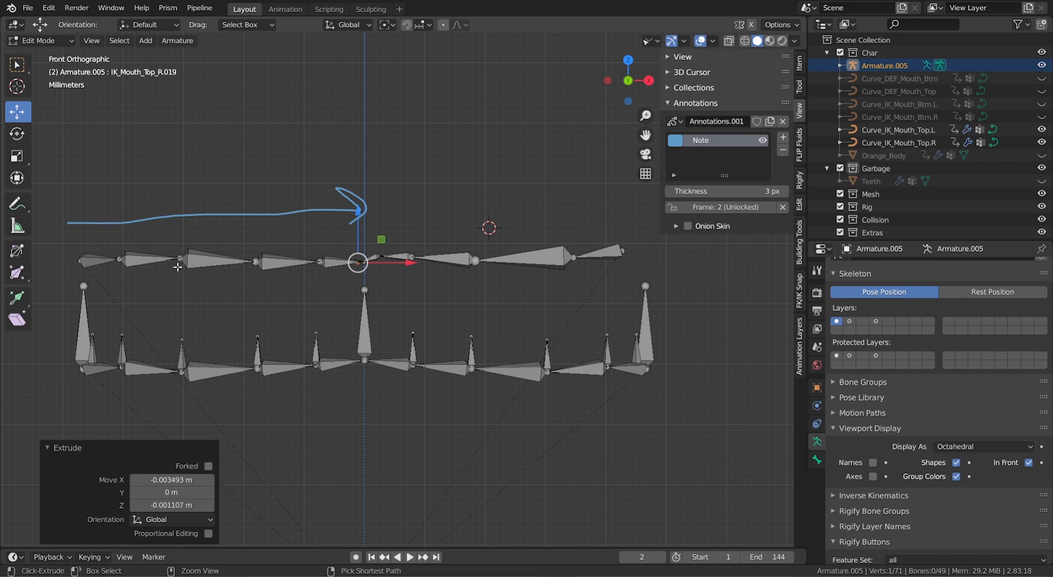
Step: Undo both demonstration bone chains and the annotation arrow above the mouth rig
key(ctrl+z)
key(ctrl+z)
key(ctrl+z)
key(ctrl+z)
key(ctrl+z)
key(ctrl+z)
key(ctrl+z)
key(ctrl+z)
key(ctrl+z)
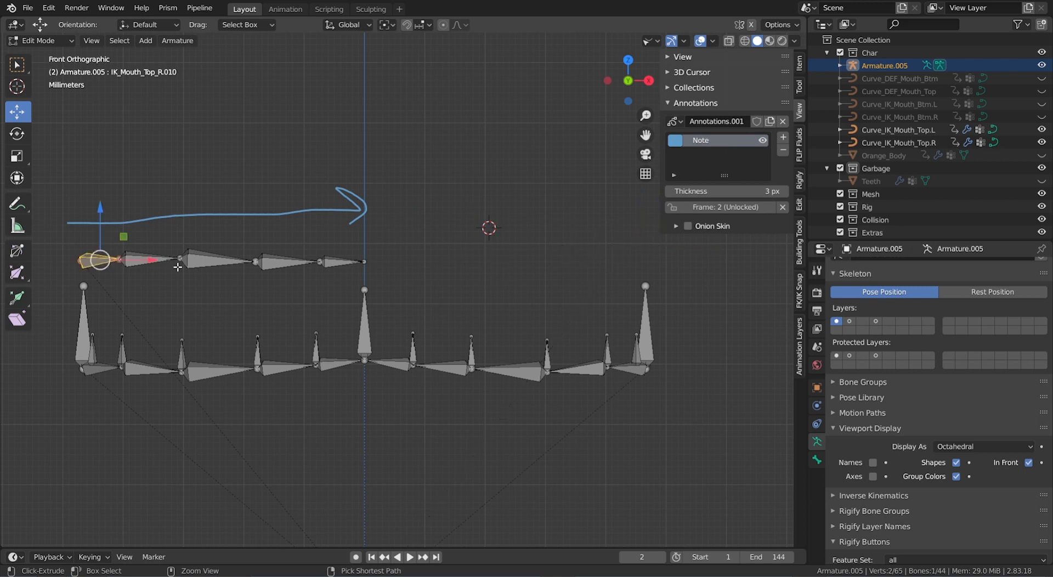
key(ctrl+z)
key(ctrl+z)
key(ctrl+z)
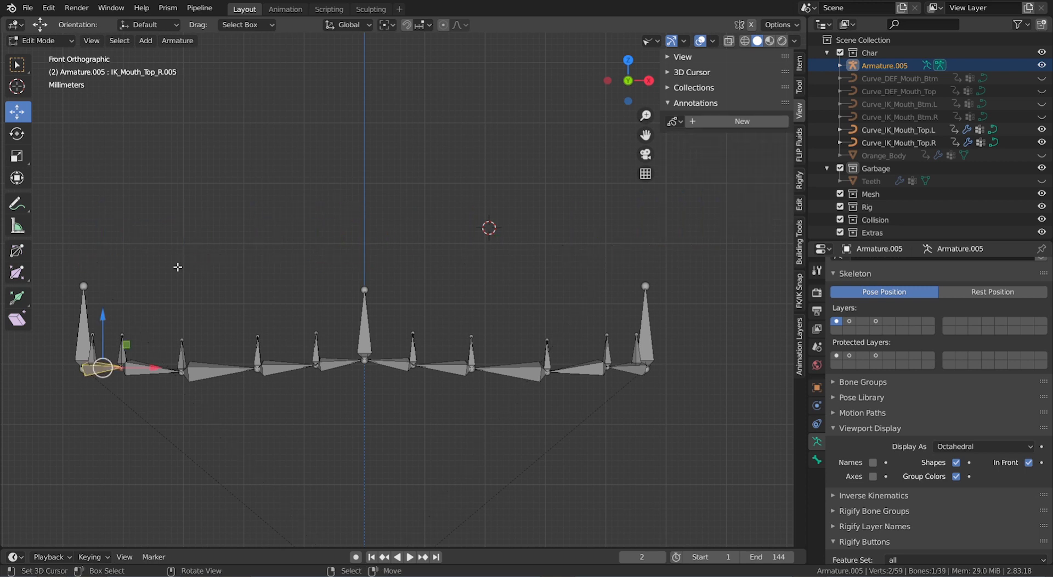
Step: Show only the second armature layer with the three control bones and switch Armature.005 to Pose Mode
click(850, 322)
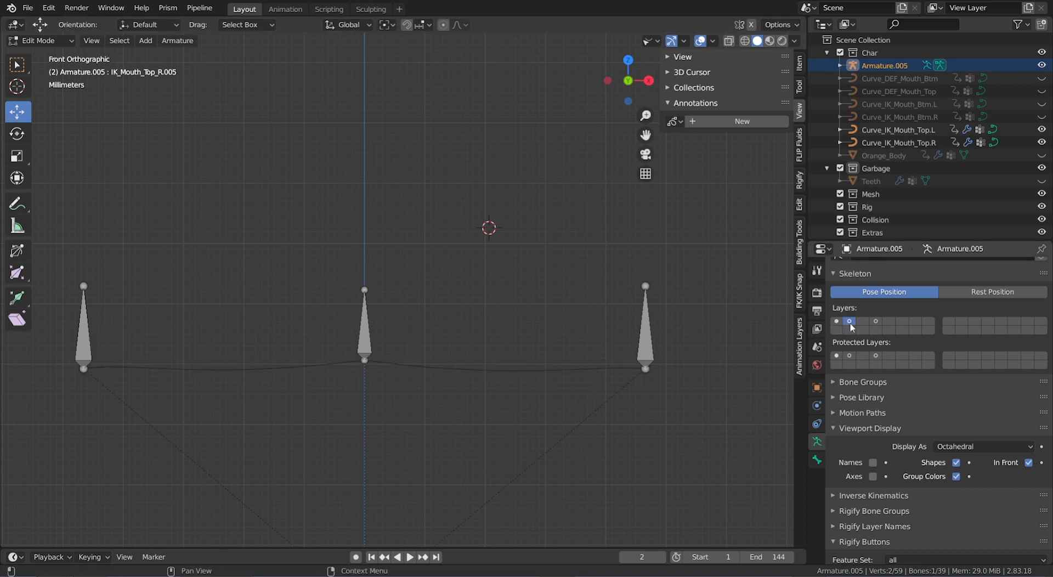
ctrl+scroll(565, 310, down, 2)
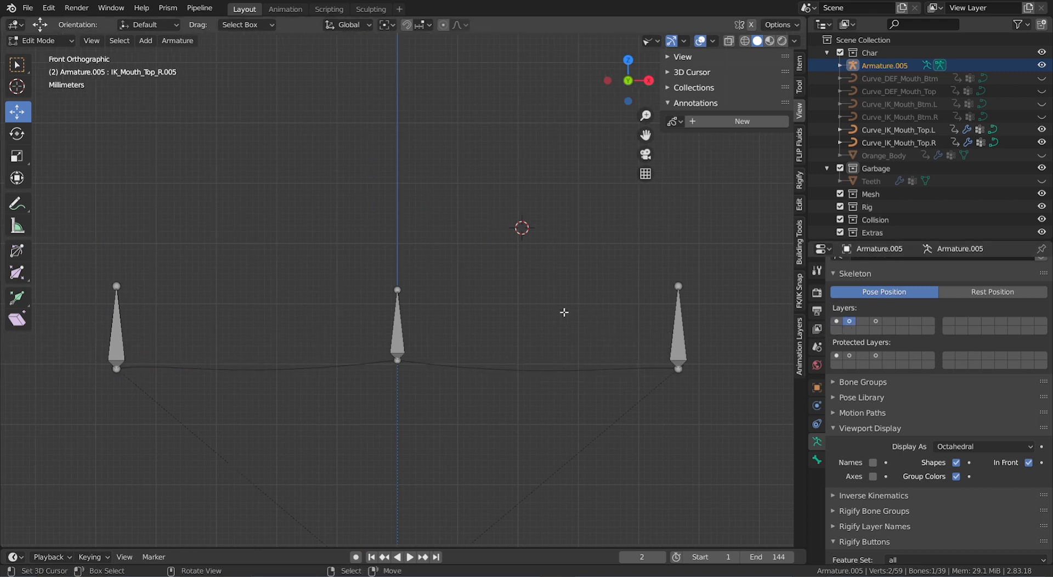
shift+scroll(559, 310, down, 3)
middle_drag(350, 299, 348, 305)
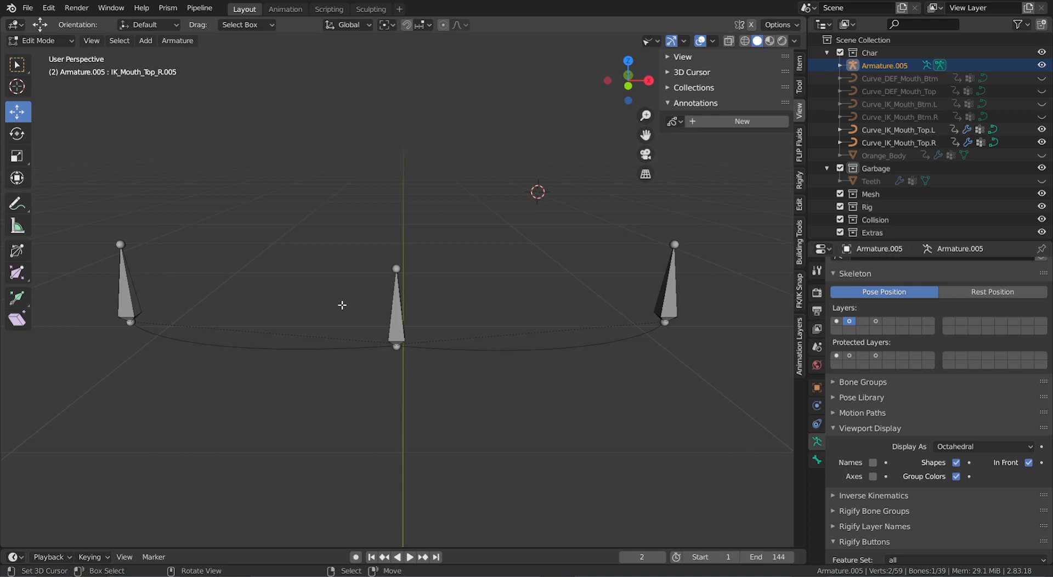
click(40, 40)
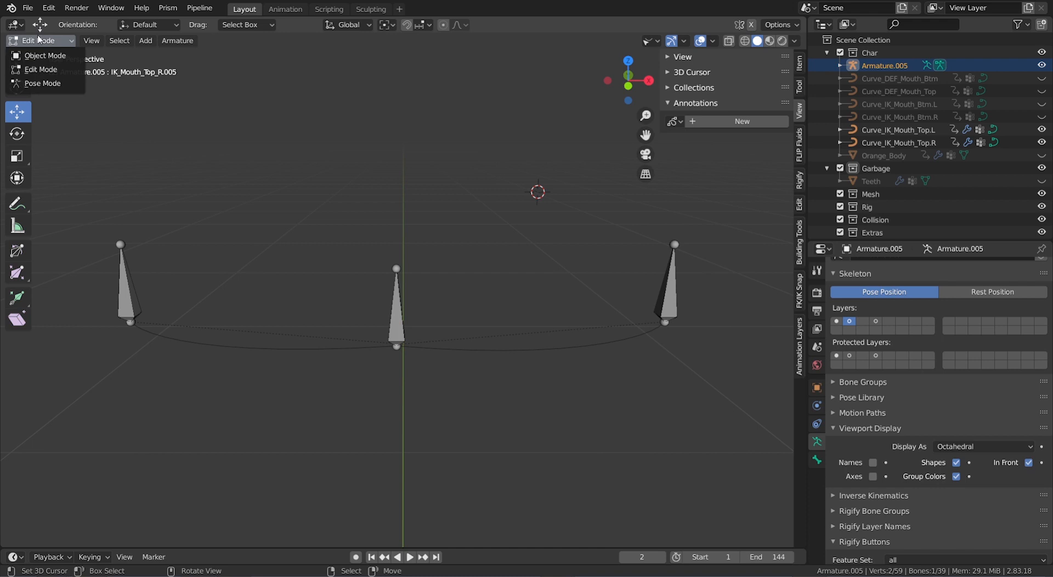
click(40, 83)
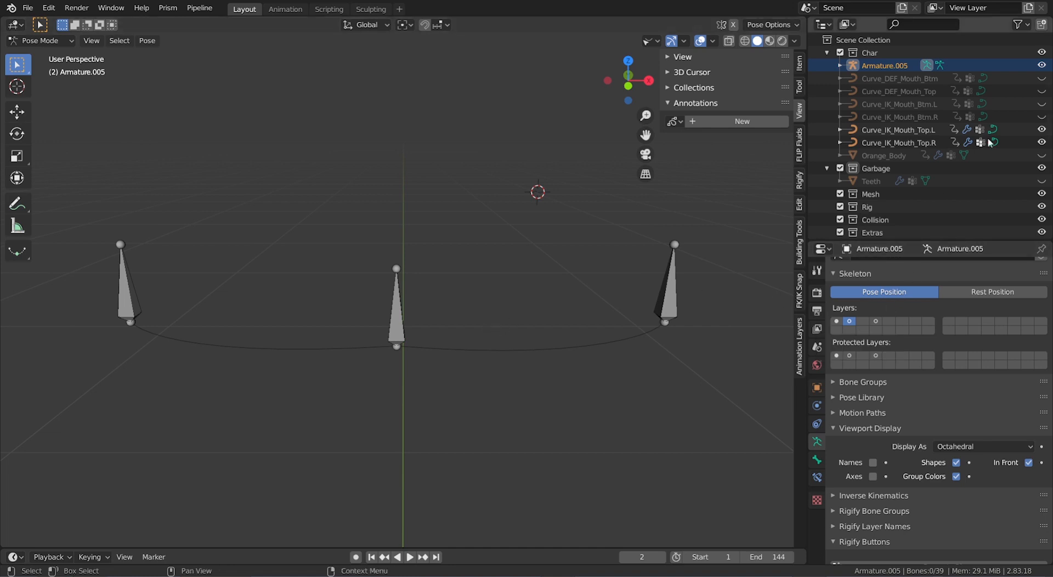
Step: Toggle the visibility of Armature.005 to compare it with the curves, leaving the armature hidden
click(1042, 66)
click(1042, 65)
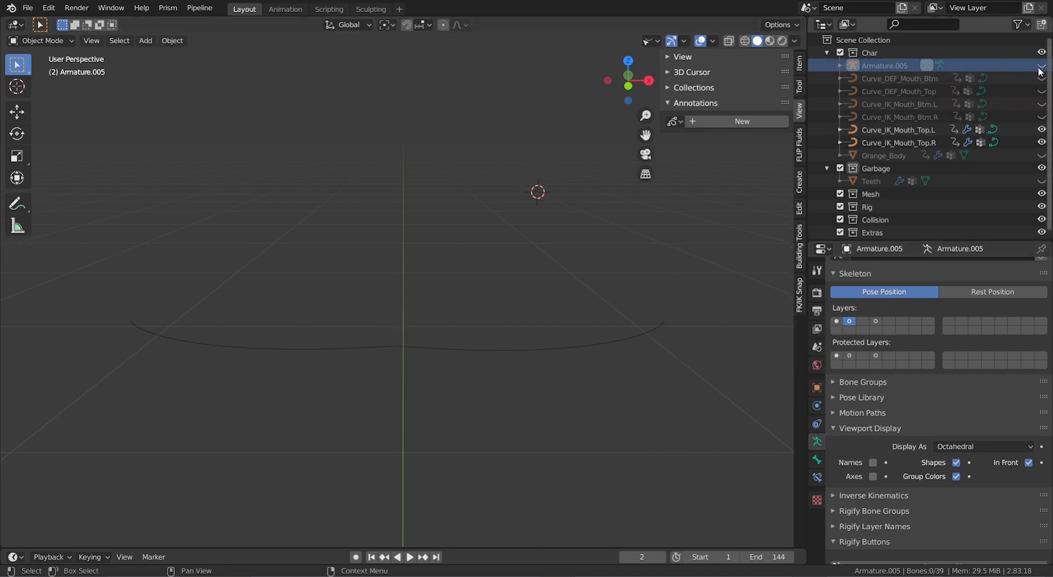
scroll(449, 377, up, 1)
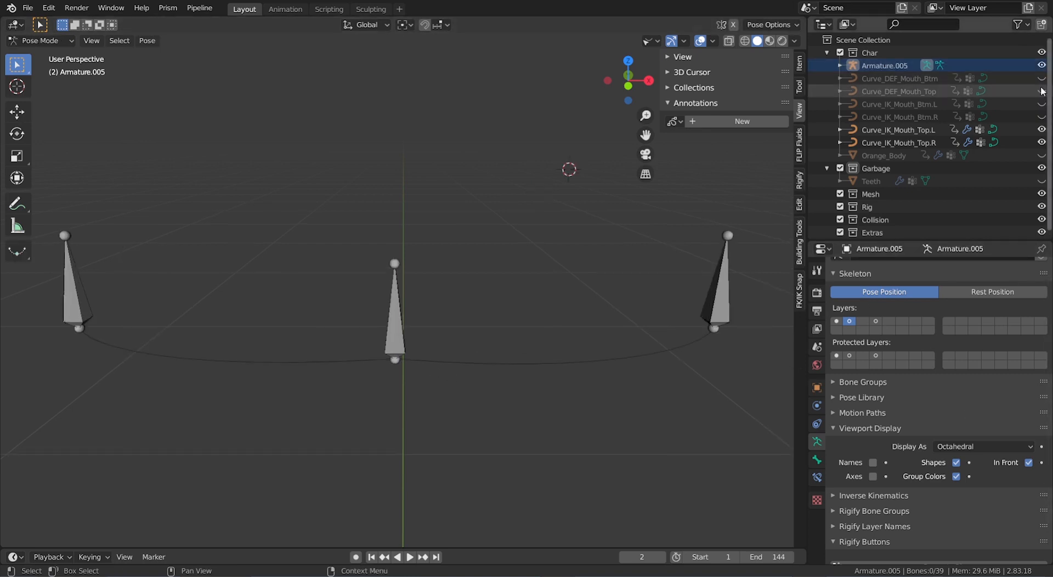
click(1041, 64)
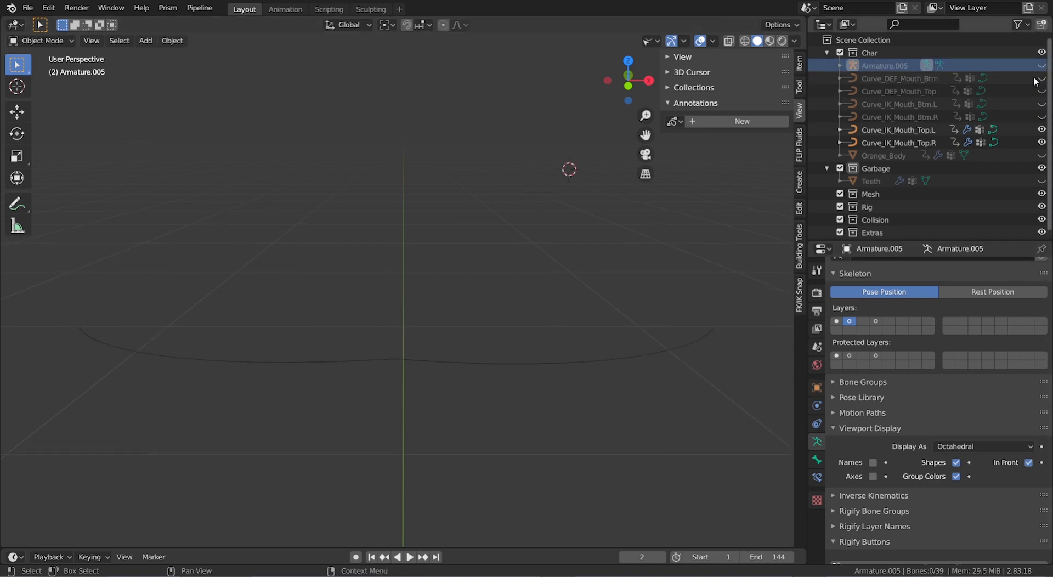
Step: Select both upper mouth curves, Curve_IK_Mouth_Top.L and Curve_IK_Mouth_Top.R, with the R curve active
click(491, 365)
click(321, 367)
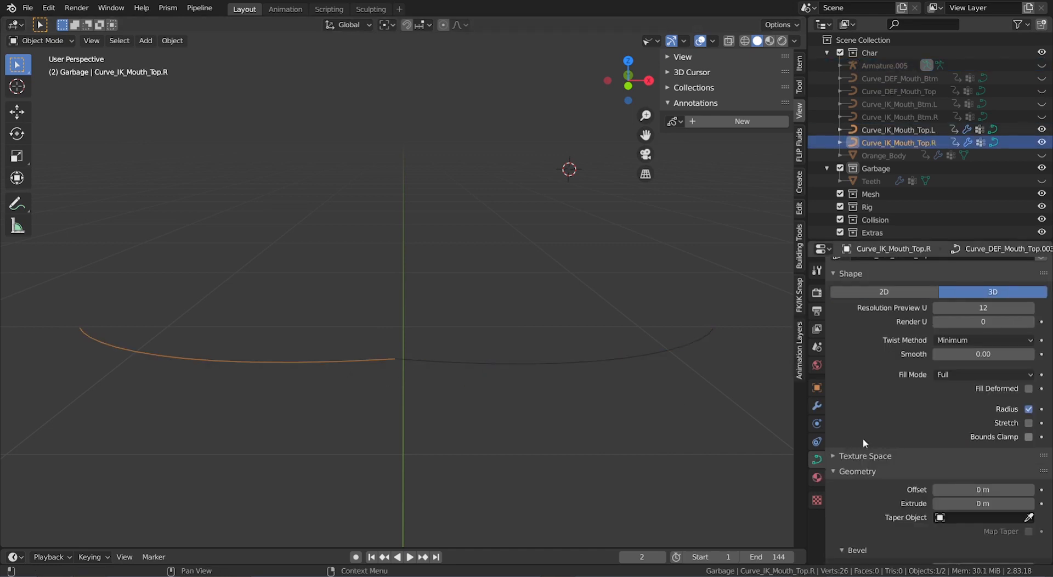
click(439, 367)
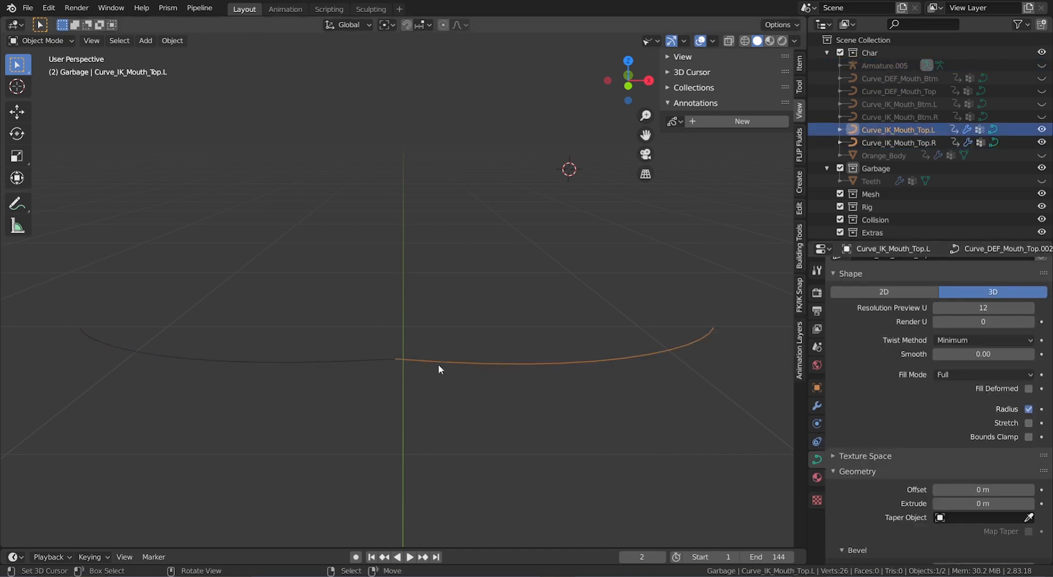
shift+click(354, 361)
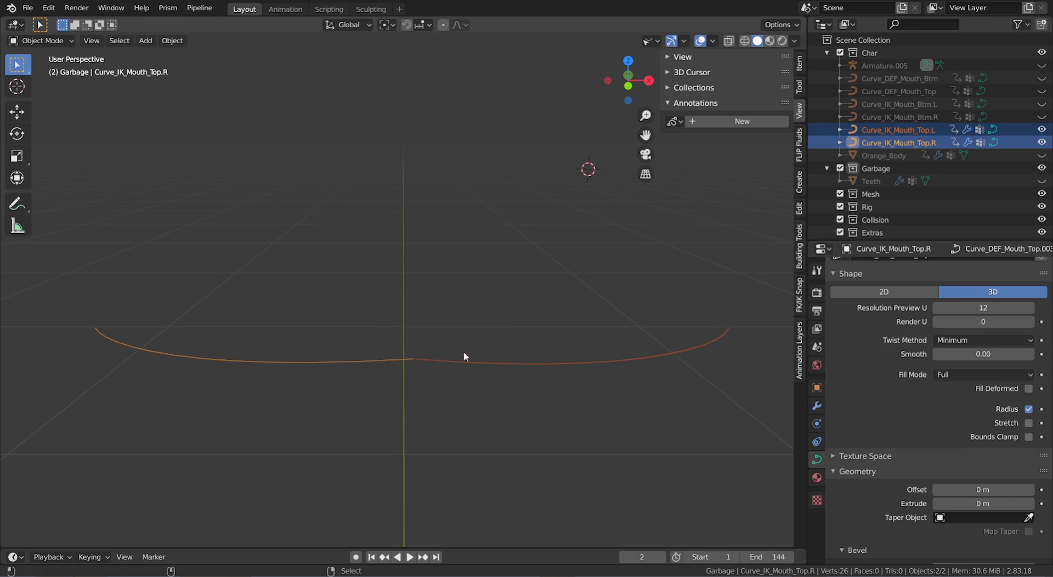
middle_drag(463, 351, 457, 352)
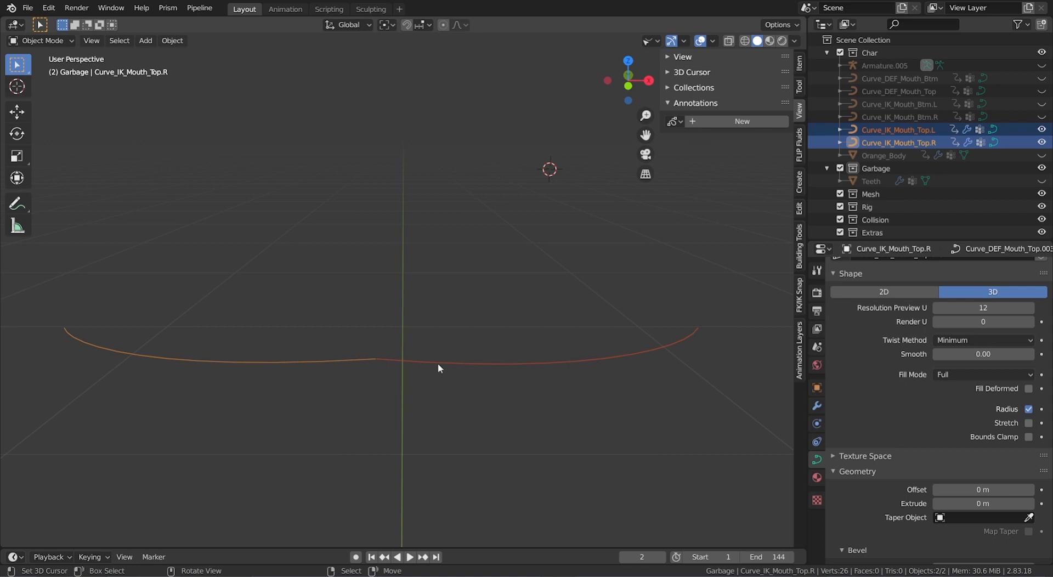
Step: Duplicate the two selected IK curves in place and isolate the copies in Local View
key(shift+d)
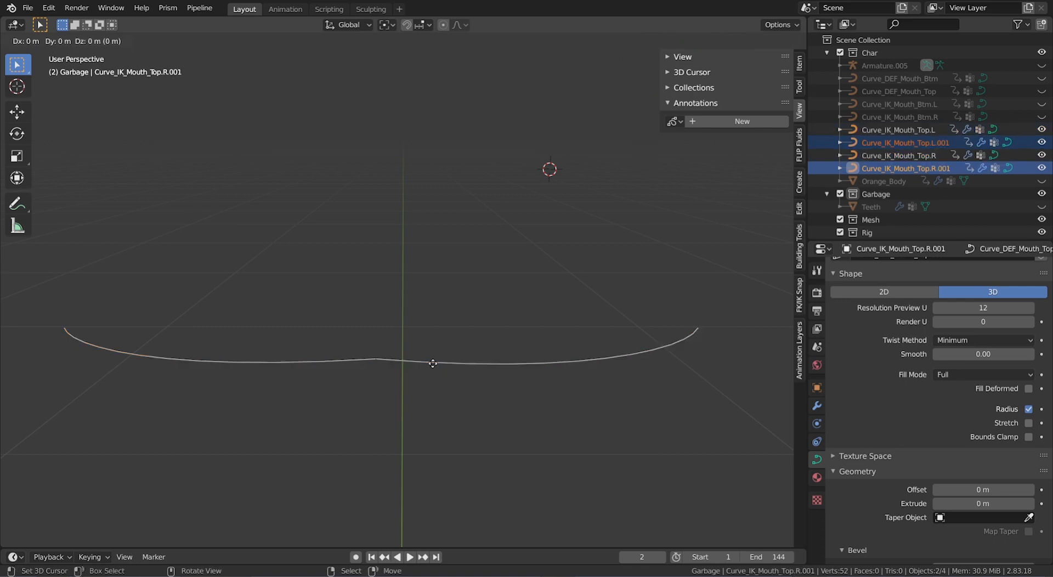
key(Escape)
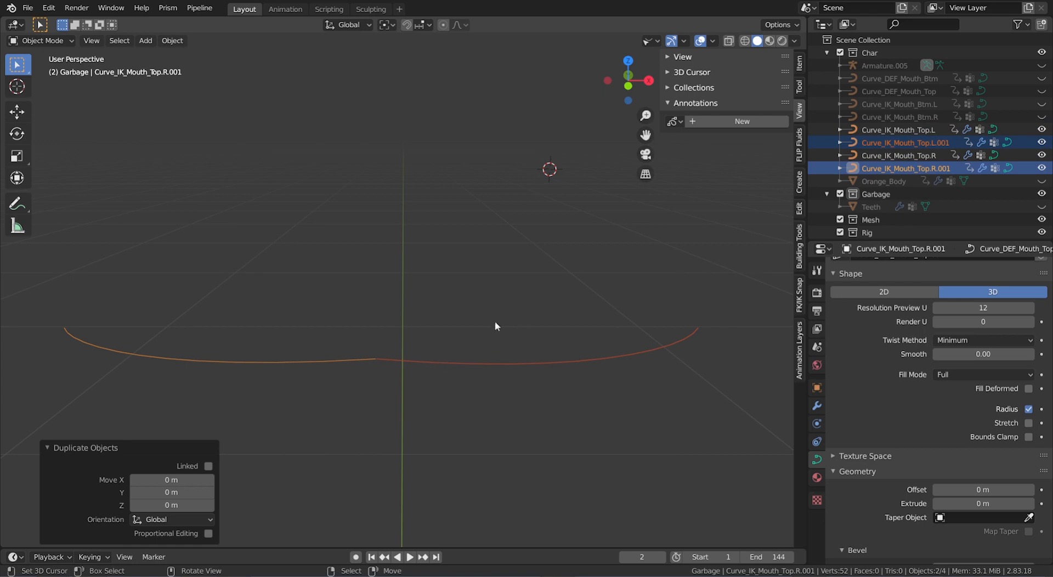
key(KP_Divide)
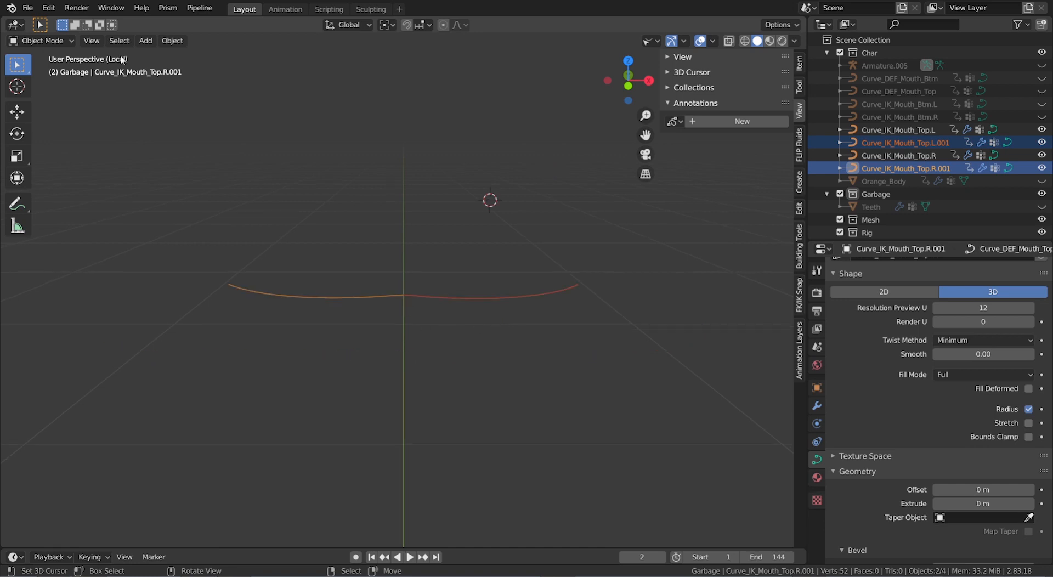
Step: Join the two duplicated mouth curves into one curve object
click(167, 46)
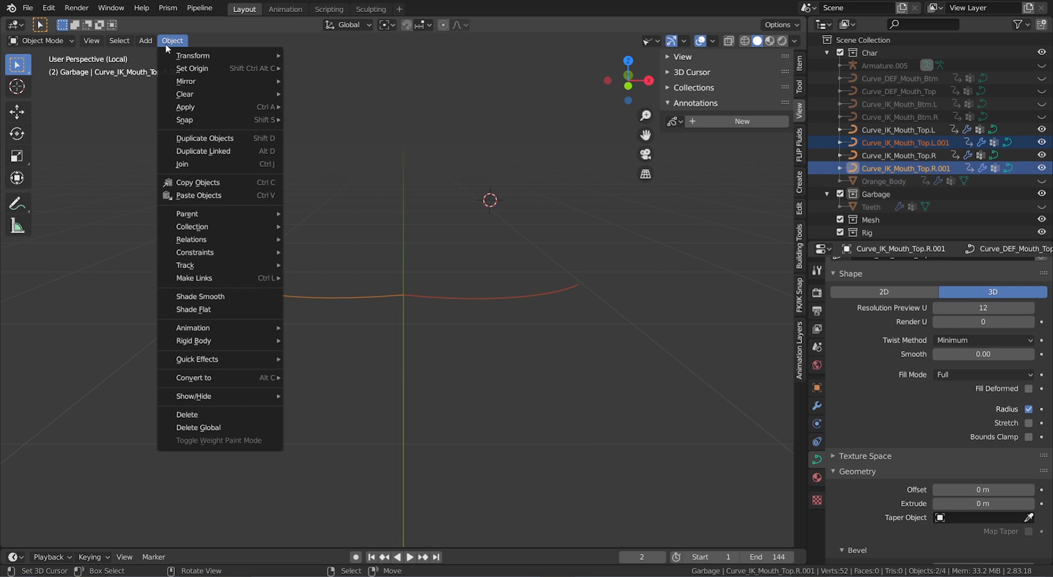
click(198, 164)
scroll(406, 301, up, 3)
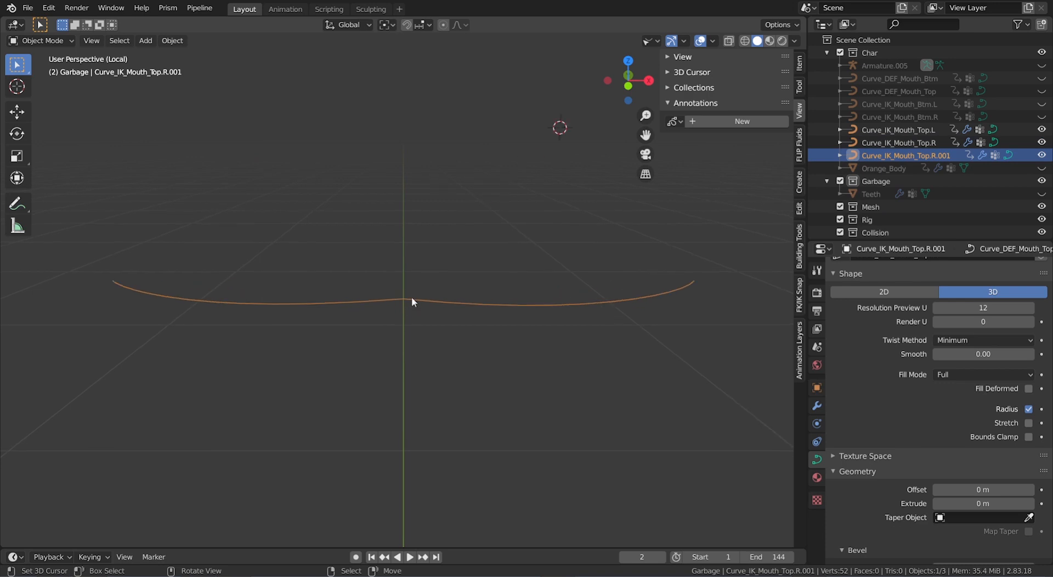
Step: Rename the joined mouth curve object to "Curve_DEF_Mouth_Top.", replacing IK with DEF and removing the R.001 suffix
double_click(906, 155)
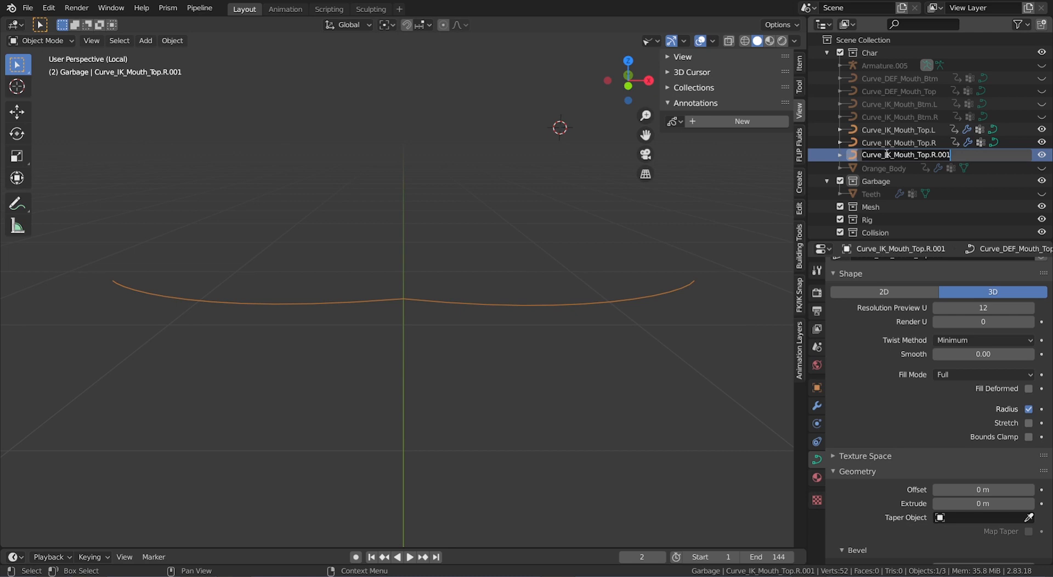
drag(885, 155, 891, 154)
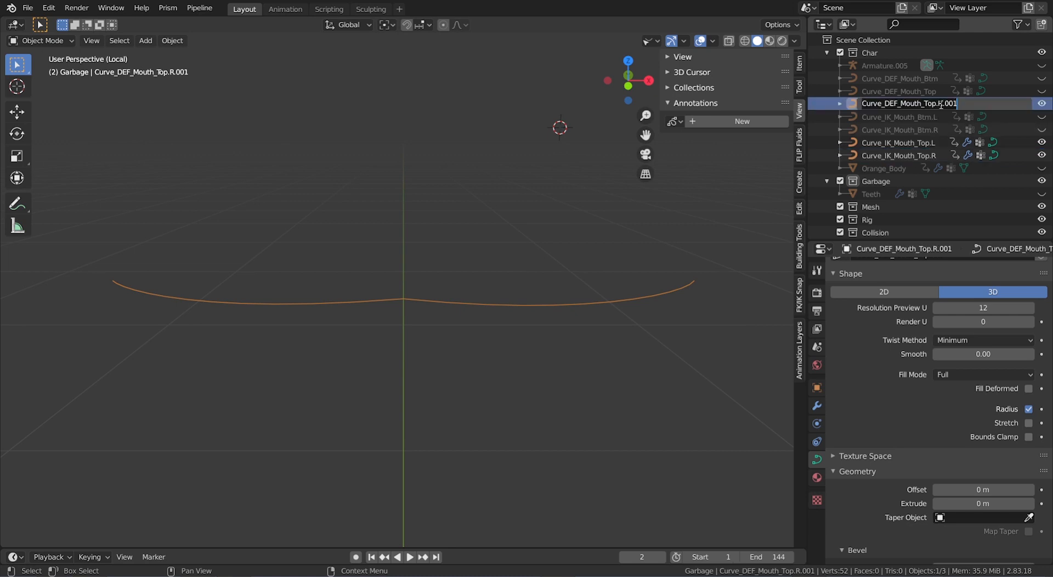
drag(938, 104, 984, 107)
key(BackSpace)
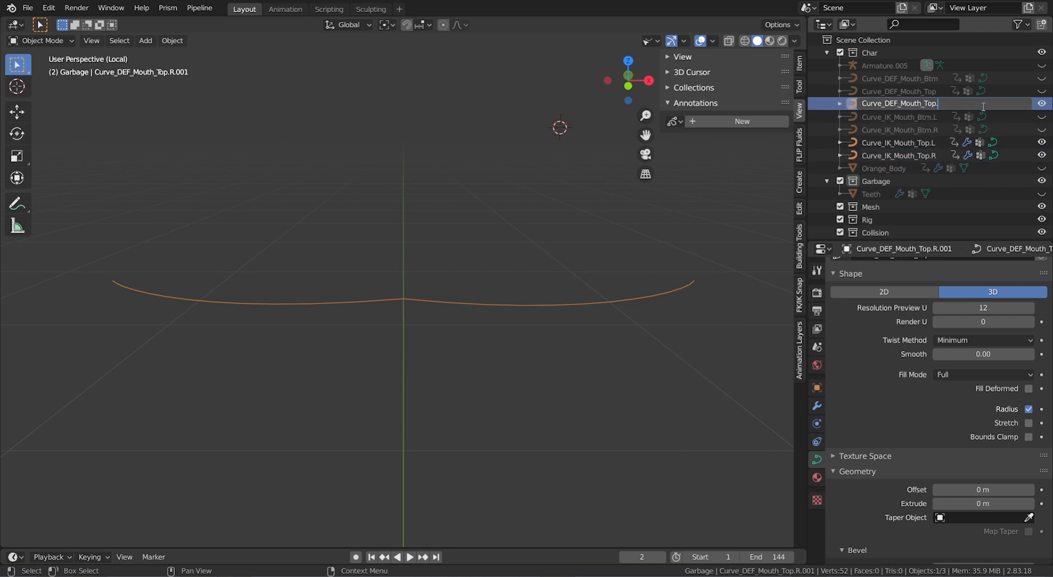
key(Return)
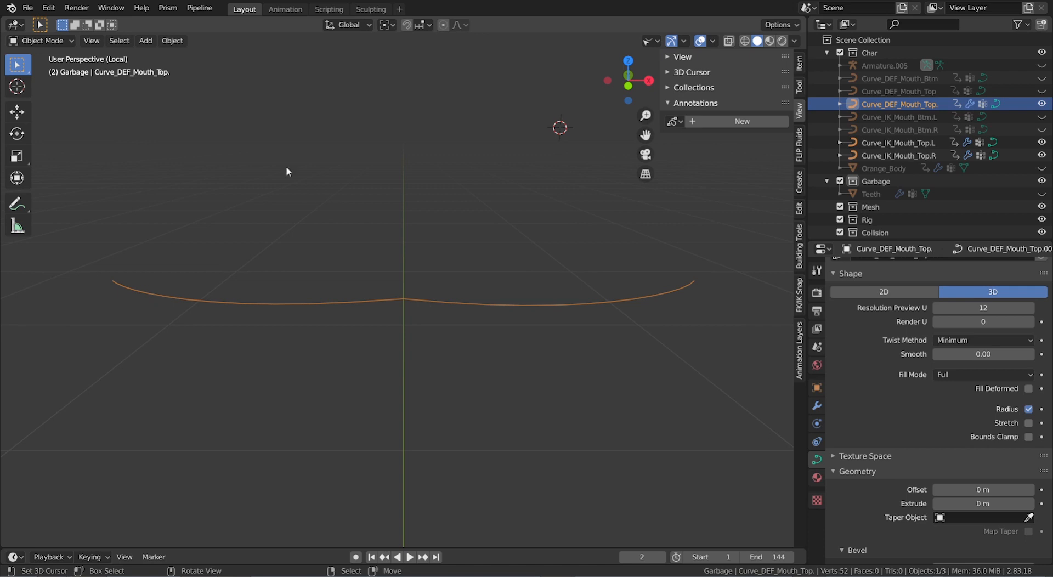
Step: Convert the joined Curve_DEF_Mouth_Top. curve into a mesh
click(174, 42)
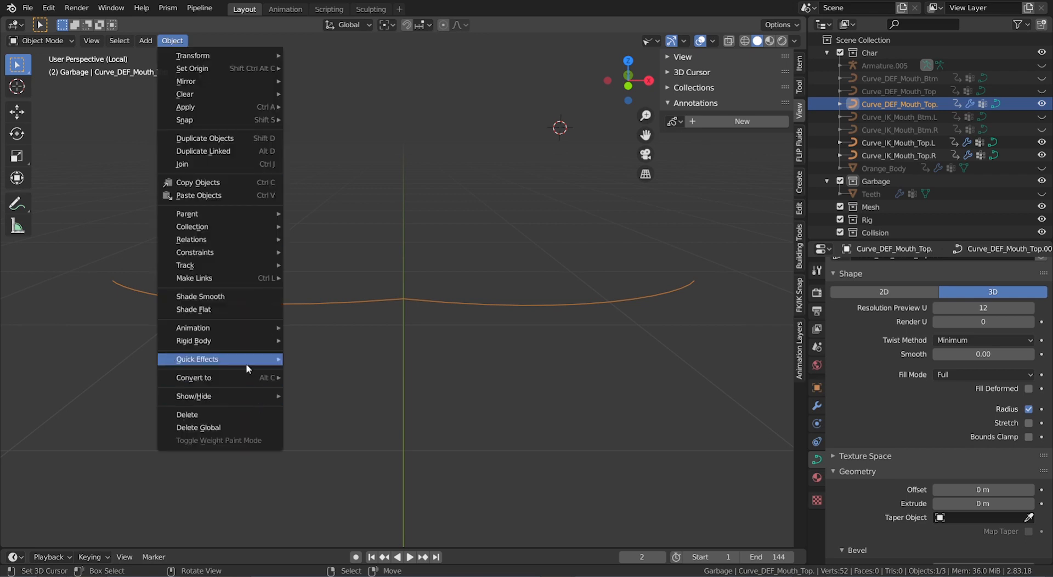
mouse_move(249, 380)
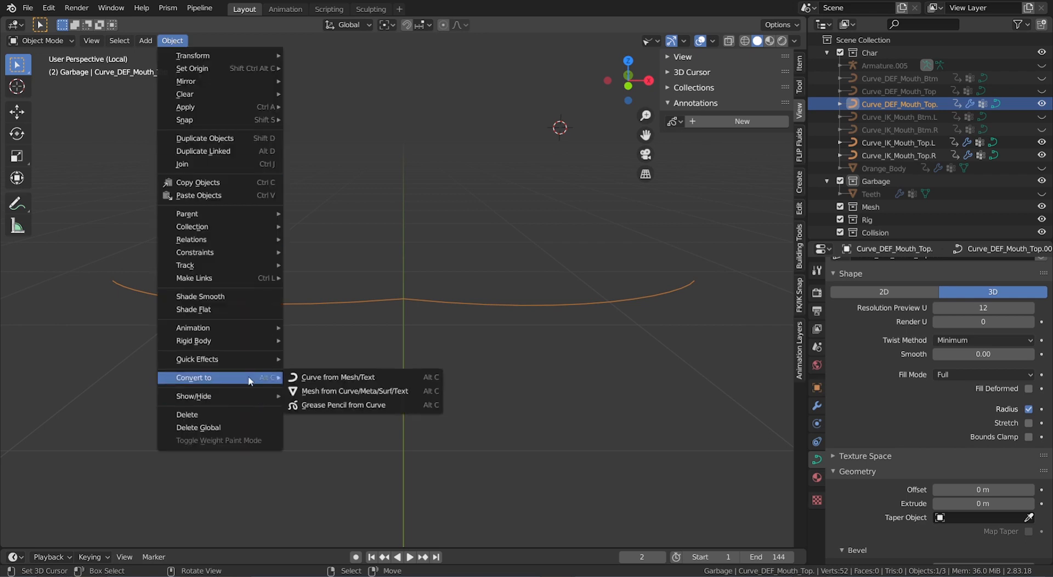
click(329, 394)
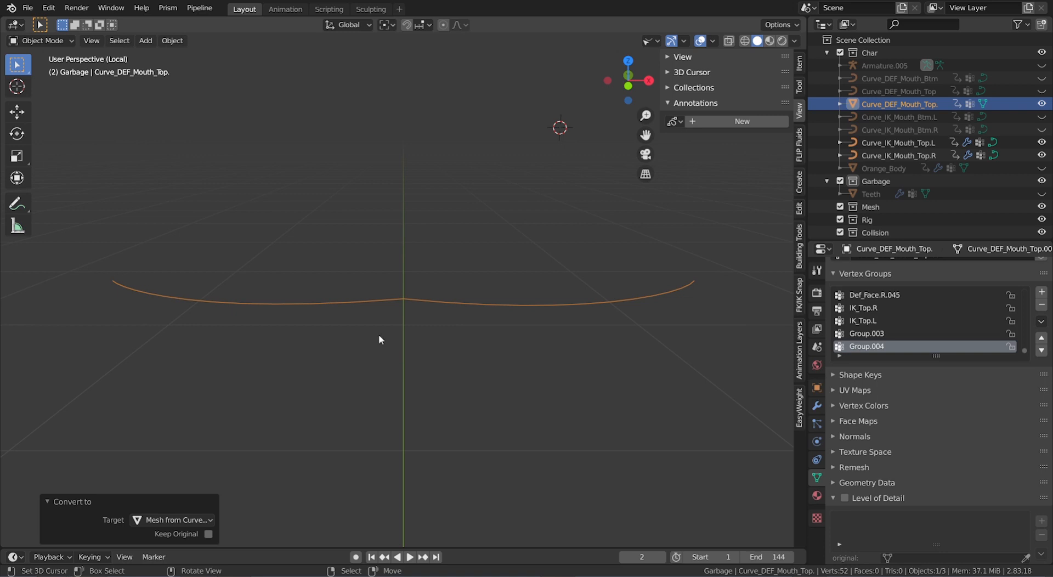
Step: Show the Blender splash screen to check the program version, and dismiss it
click(27, 7)
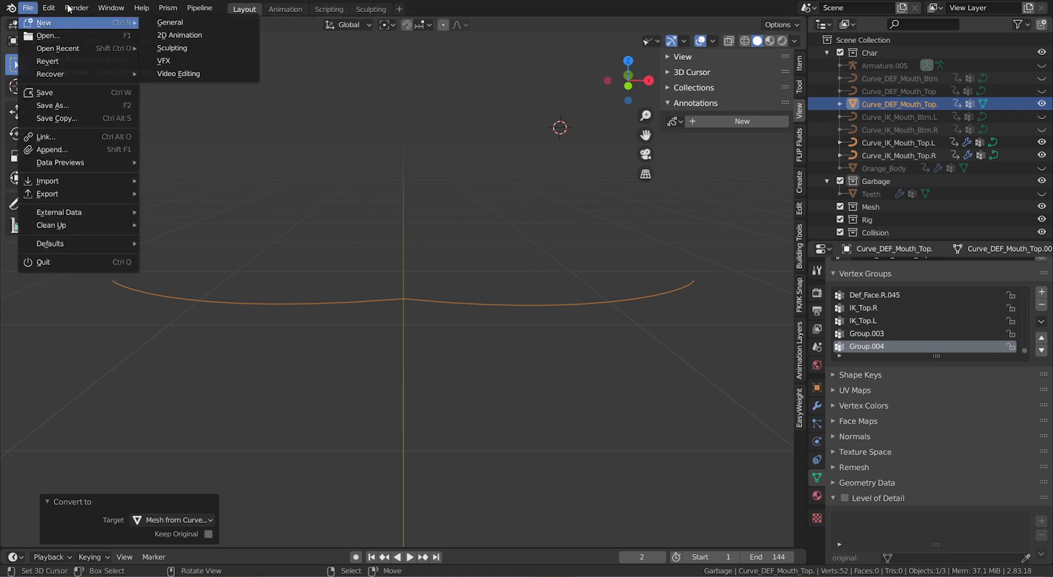
mouse_move(13, 15)
mouse_move(50, 103)
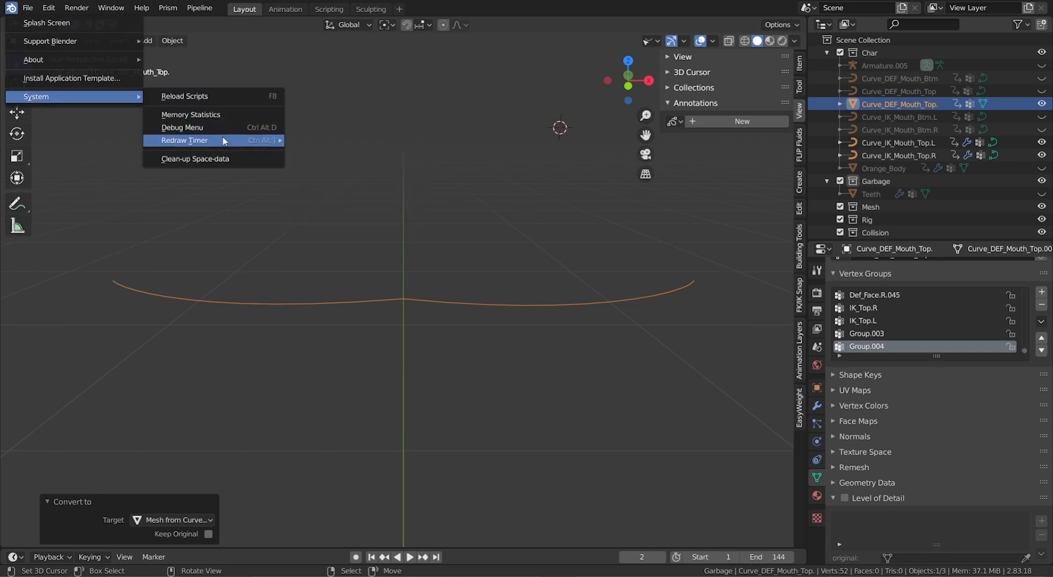
click(76, 24)
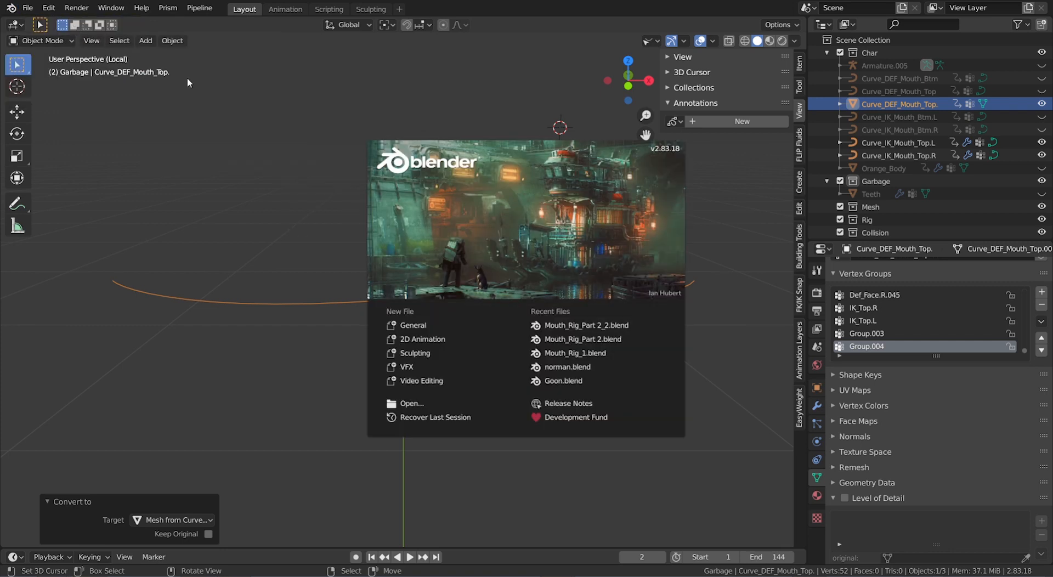
click(259, 218)
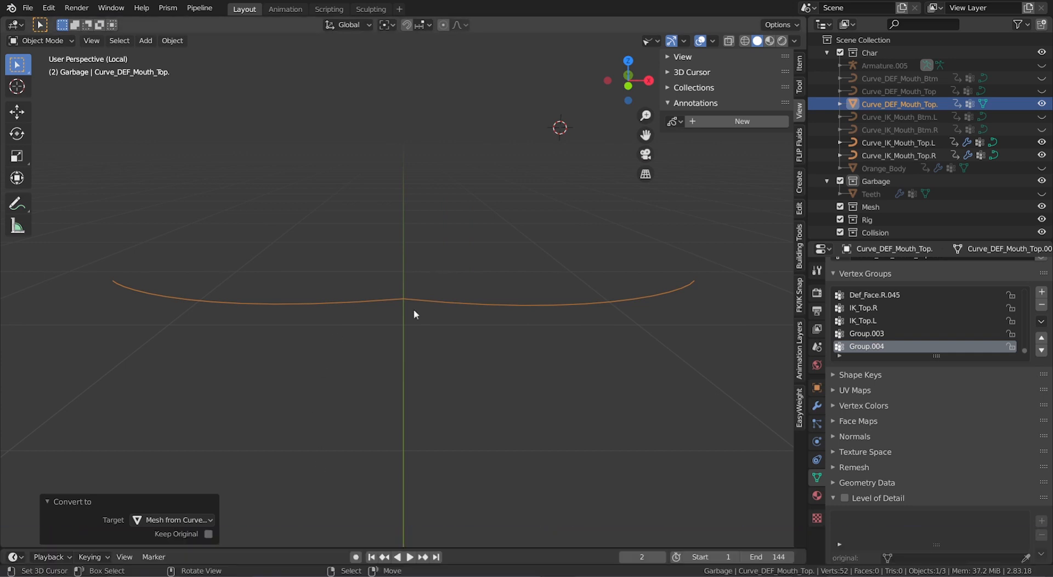
Step: Test-move a centre vertex of the mesh in wireframe to check whether the two mouth halves are connected, cancelling the move
scroll(414, 310, up, 1)
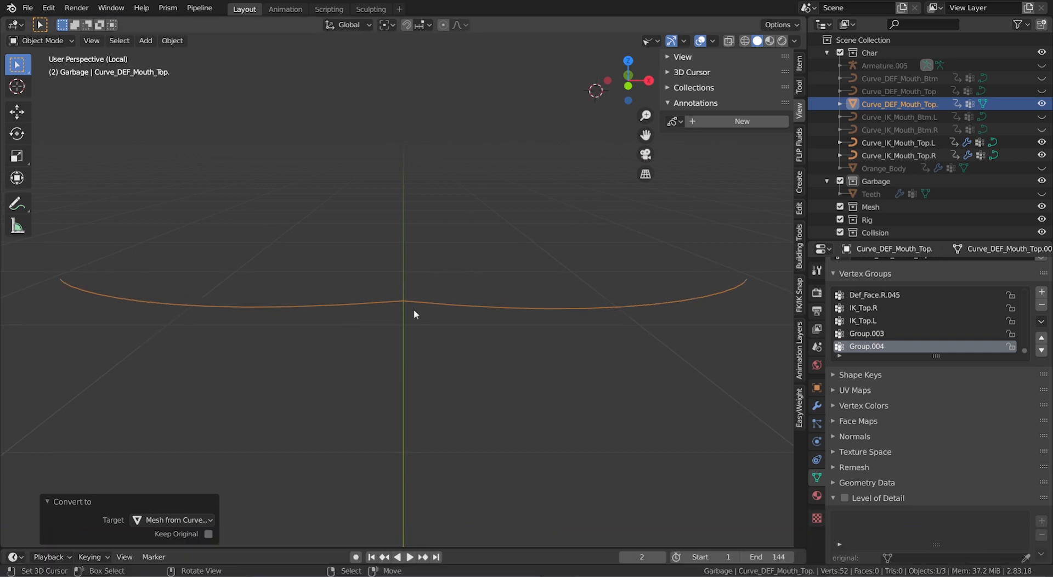
key(Tab)
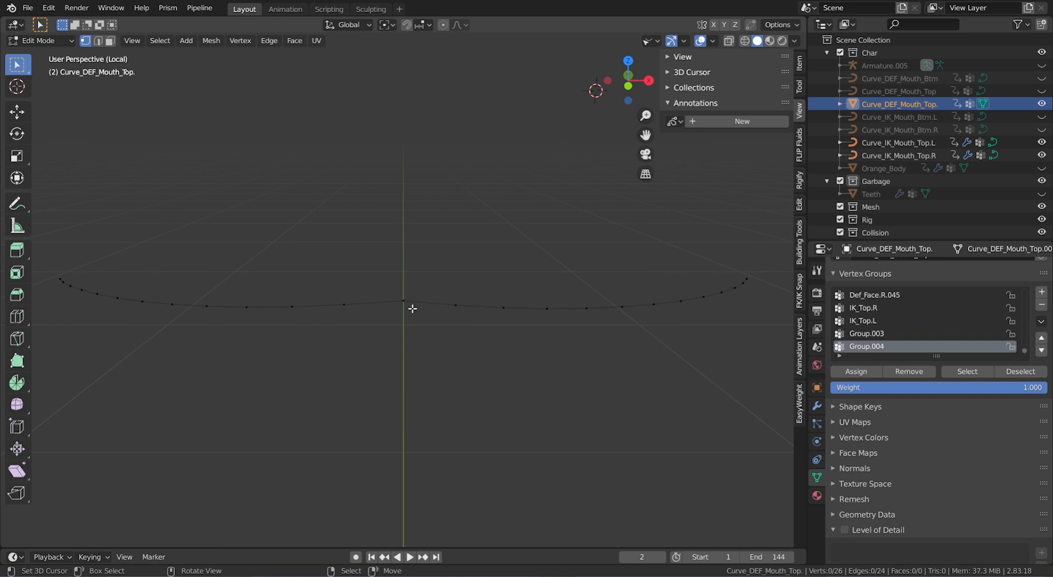
click(402, 296)
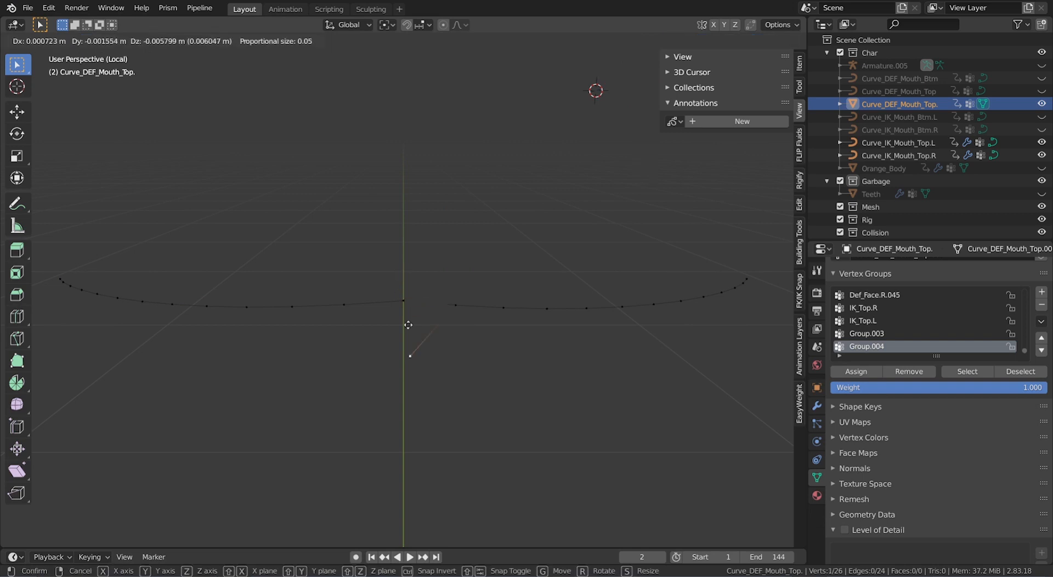
key(shift+z)
key(KP_8)
key(KP_8)
key(Tab)
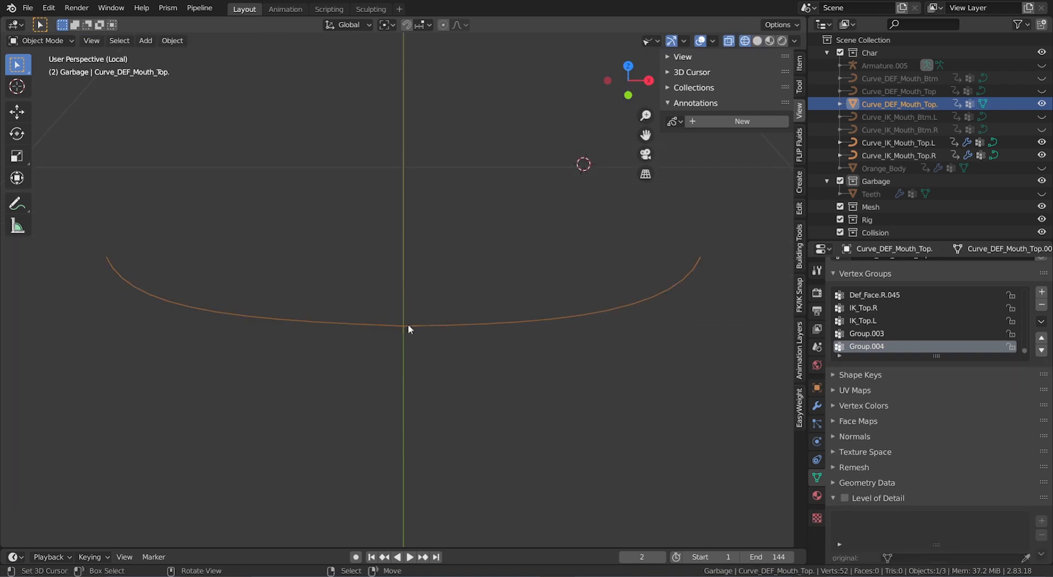
Step: In Edit Mode, circle-select both overlapping vertices at the centre of the mouth line
key(Tab)
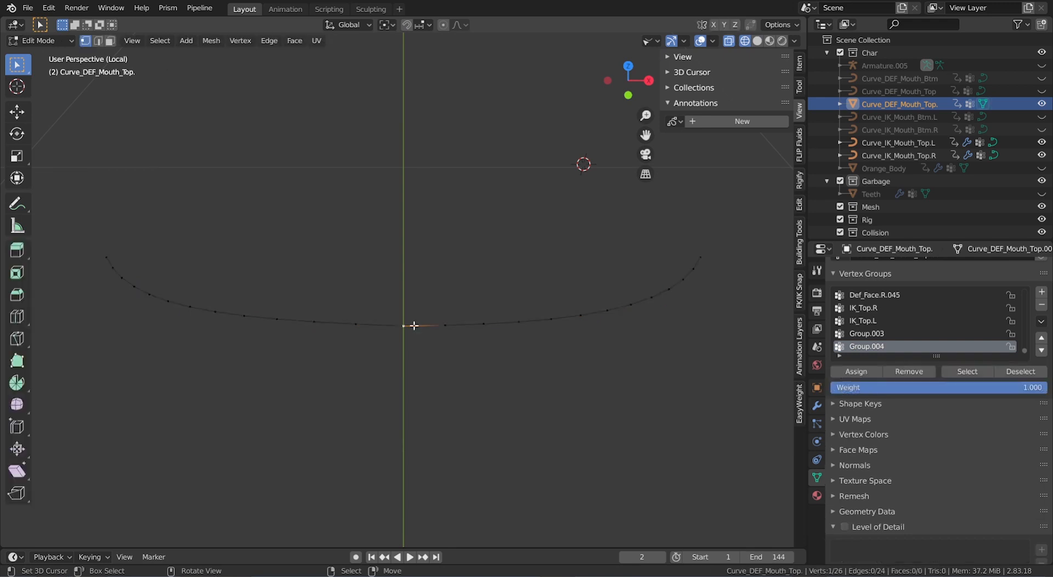
key(KP_2)
key(KP_2)
key(c)
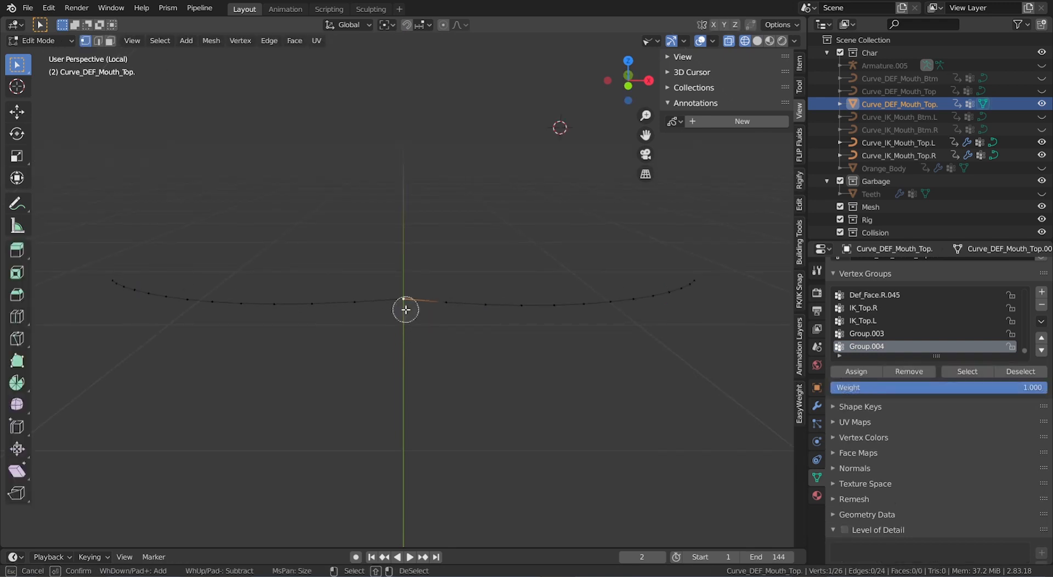
click(402, 294)
right_click(402, 295)
key(a)
key(a)
right_click(402, 300)
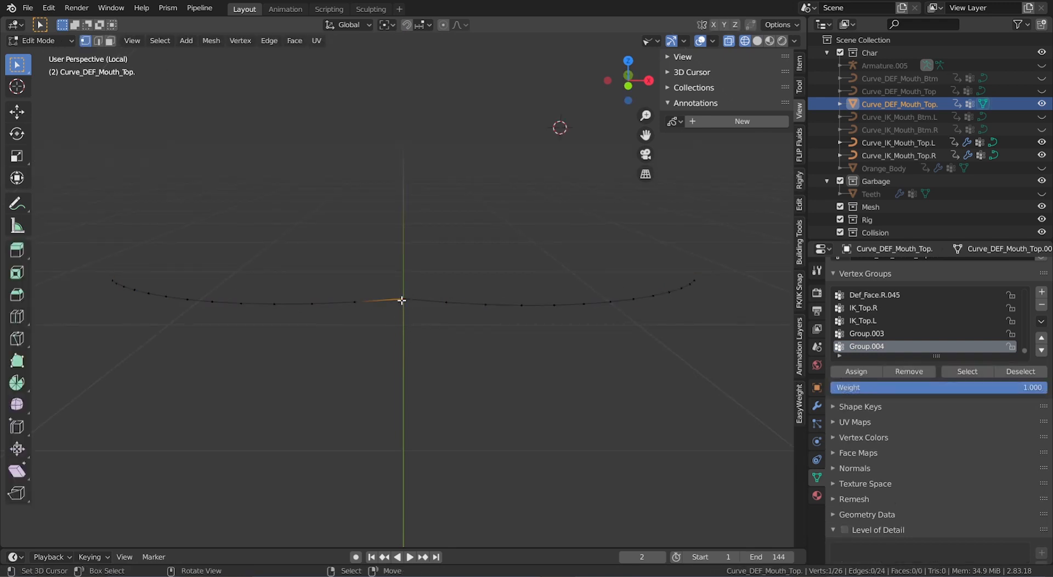
key(c)
click(406, 300)
right_click(406, 300)
ctrl+alt+scroll(409, 330, down, 1)
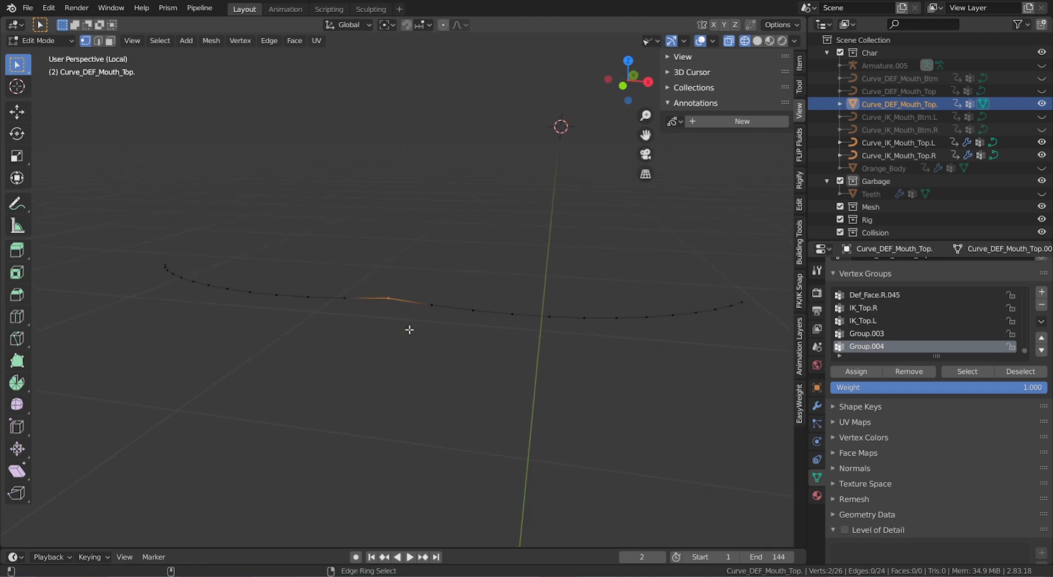
ctrl+alt+scroll(409, 329, up, 1)
scroll(411, 333, up, 2)
ctrl+scroll(410, 333, up, 3)
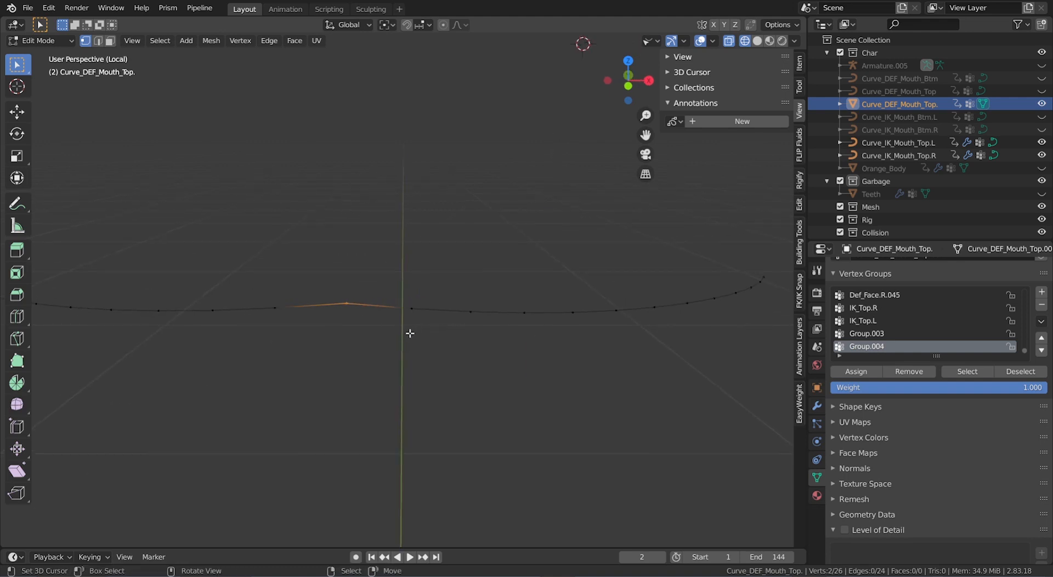
Step: Box-select the overlapping centre vertices and merge them by distance, using a merge distance of 0.0001 m
key(c)
right_click(344, 300)
key(v)
drag(322, 233, 362, 344)
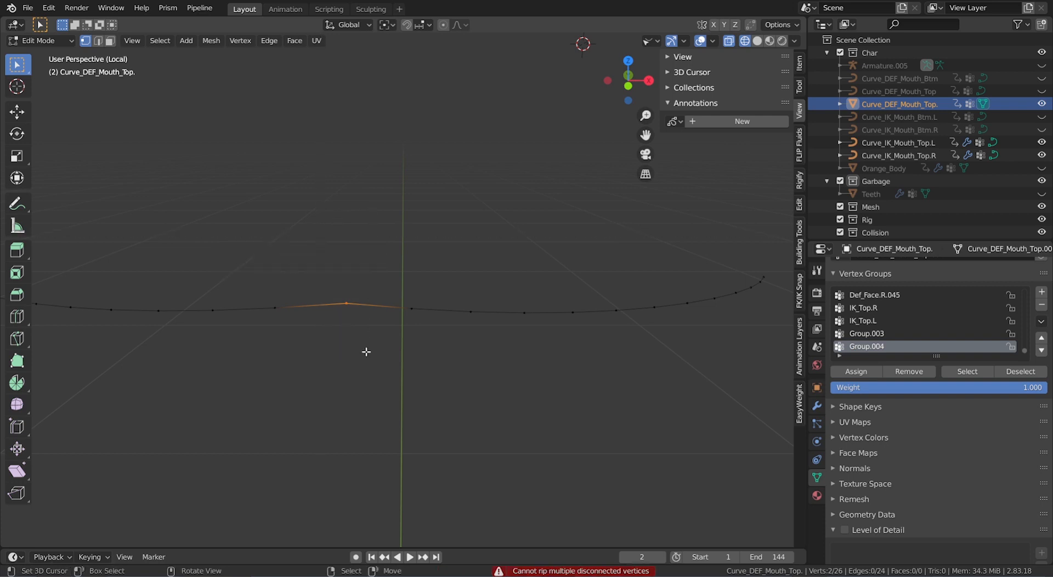
right_click(364, 350)
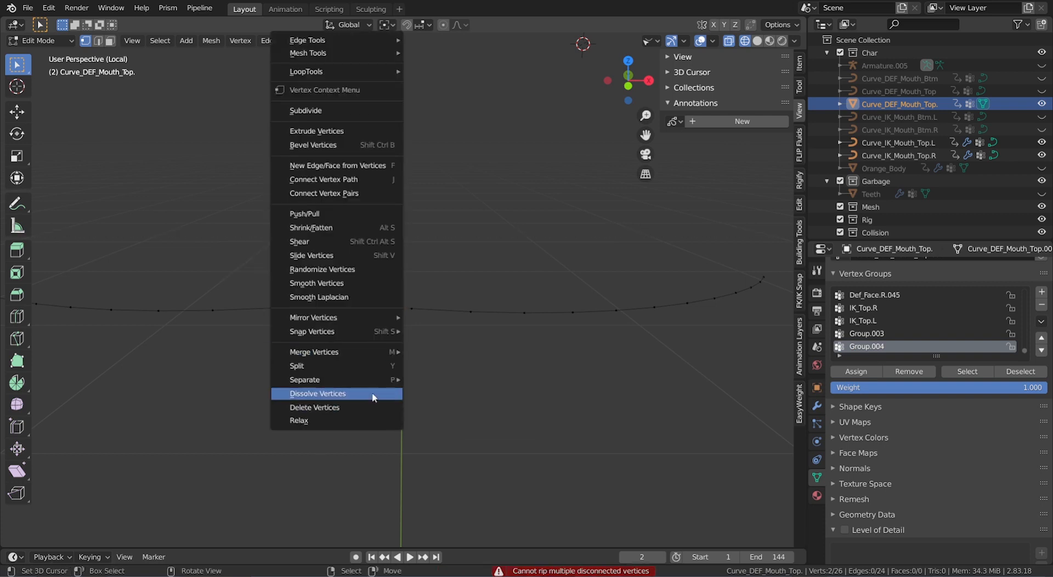
mouse_move(371, 353)
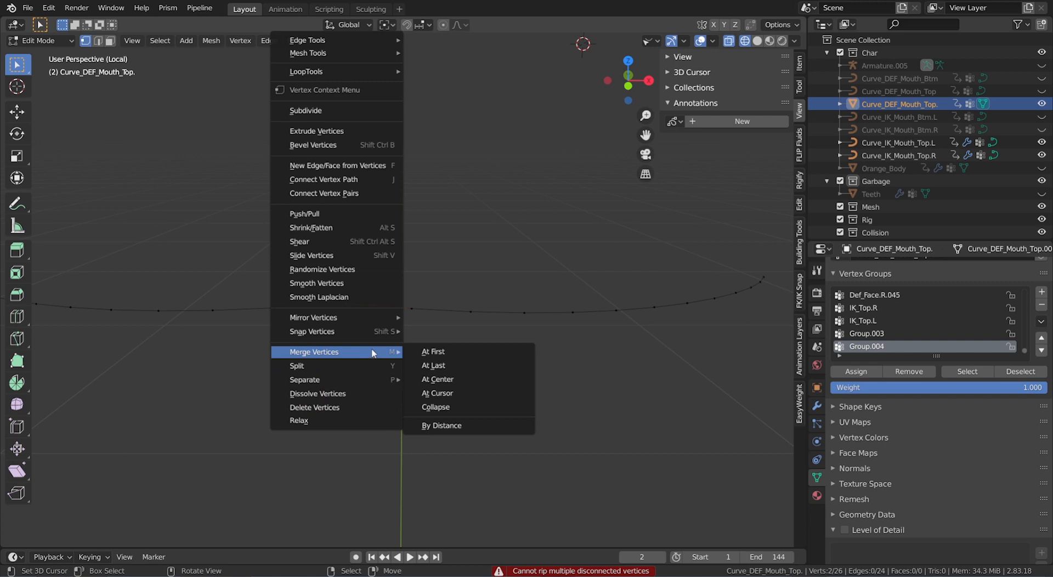
click(447, 426)
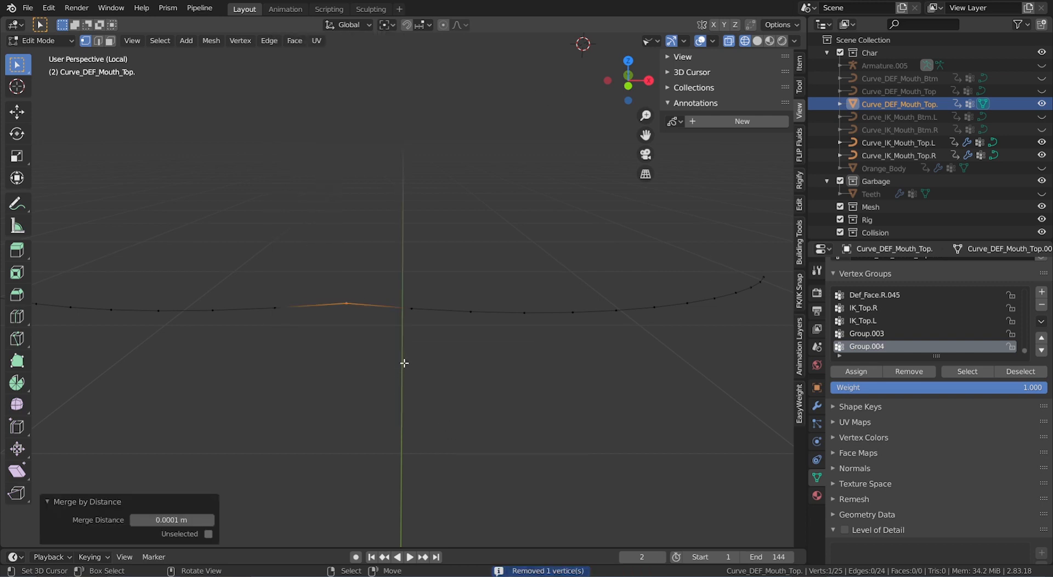
Step: Select all vertices of the merged mouth line and examine it from the front orthographic view
scroll(405, 345, down, 2)
key(a)
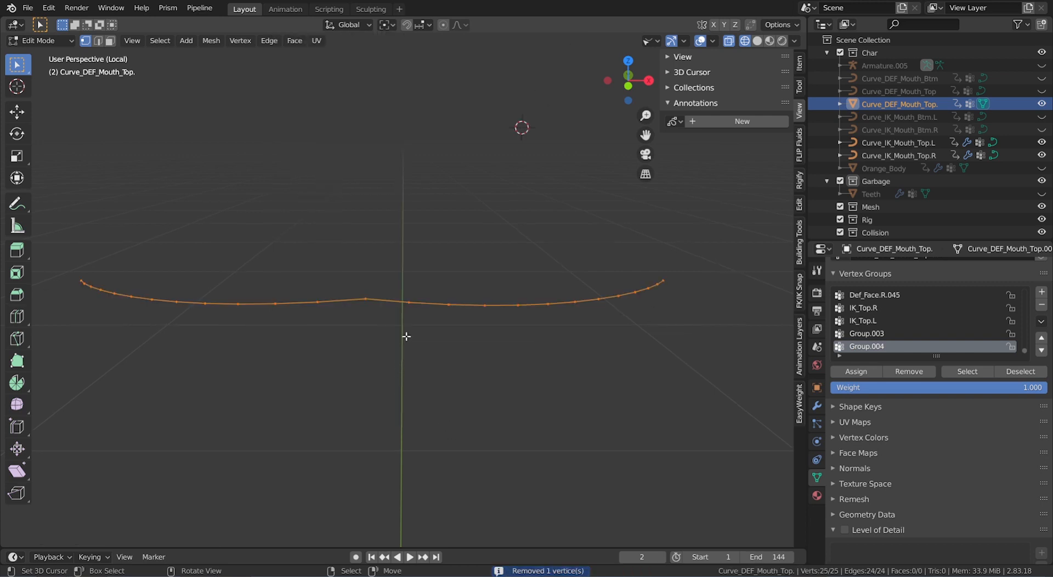
click(641, 273)
key(a)
ctrl+scroll(422, 288, down, 1)
key(KP_1)
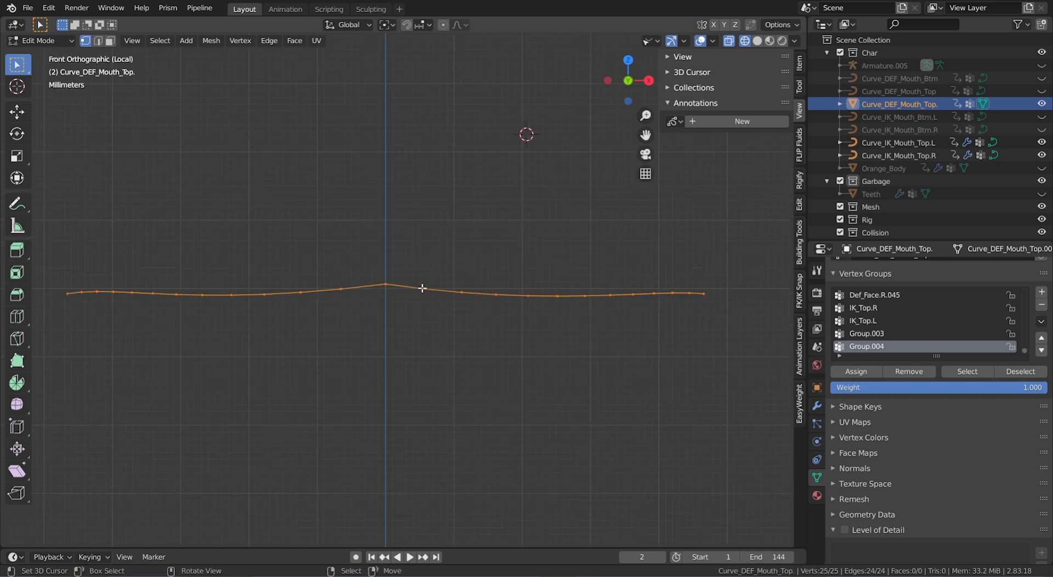
Step: Return to Object Mode and convert the merged mouth mesh back into a curve
key(Tab)
scroll(404, 312, down, 2)
shift+scroll(394, 319, up, 3)
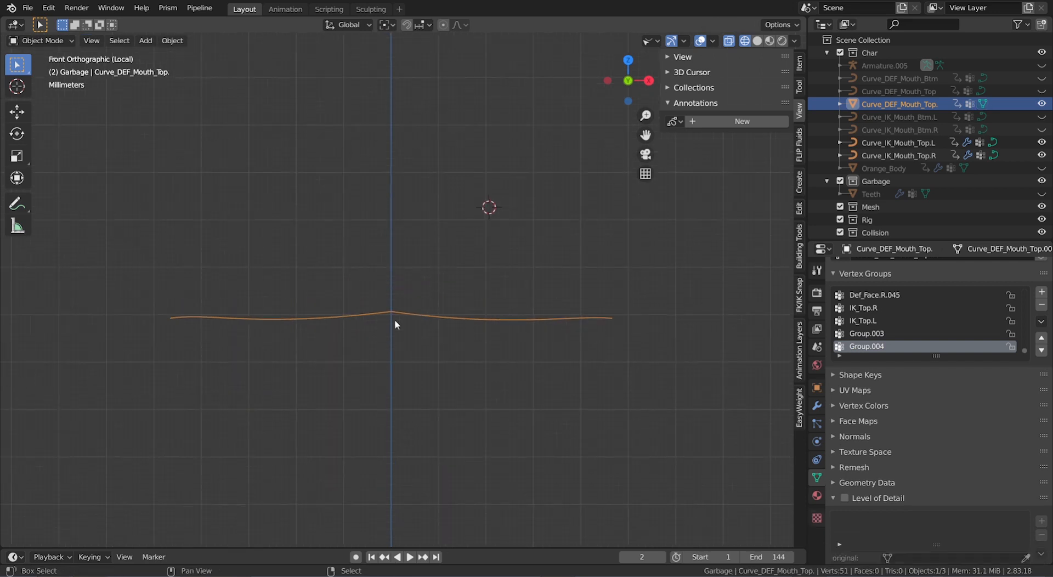
scroll(387, 331, up, 2)
scroll(387, 334, up, 2)
ctrl+scroll(390, 364, down, 3)
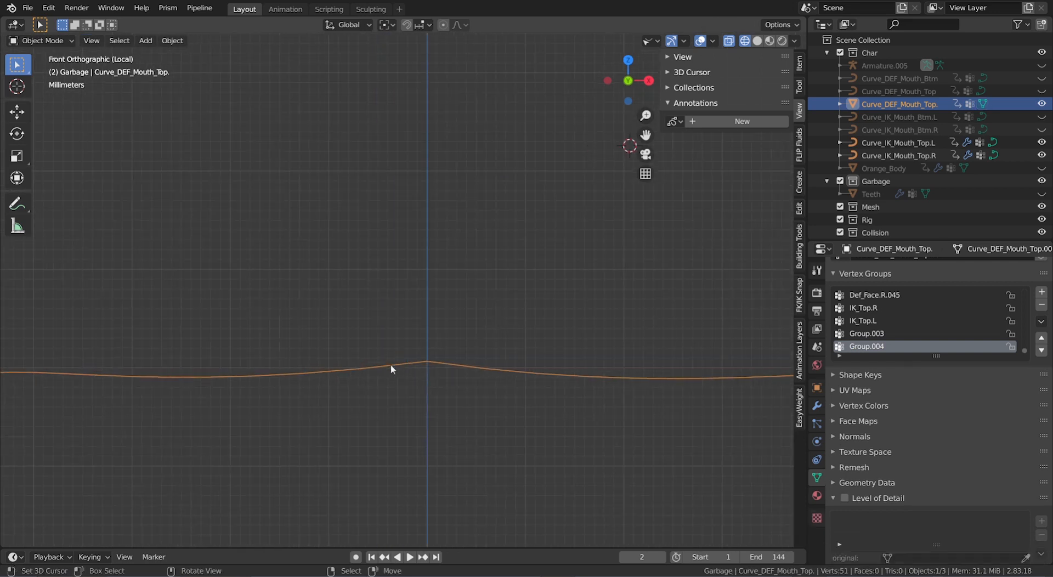
click(174, 41)
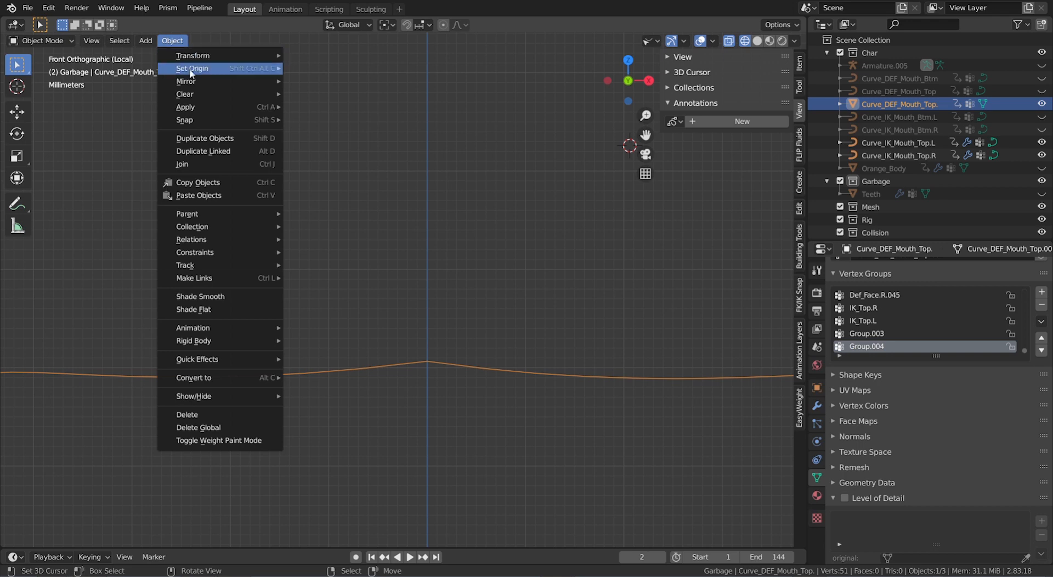
mouse_move(256, 379)
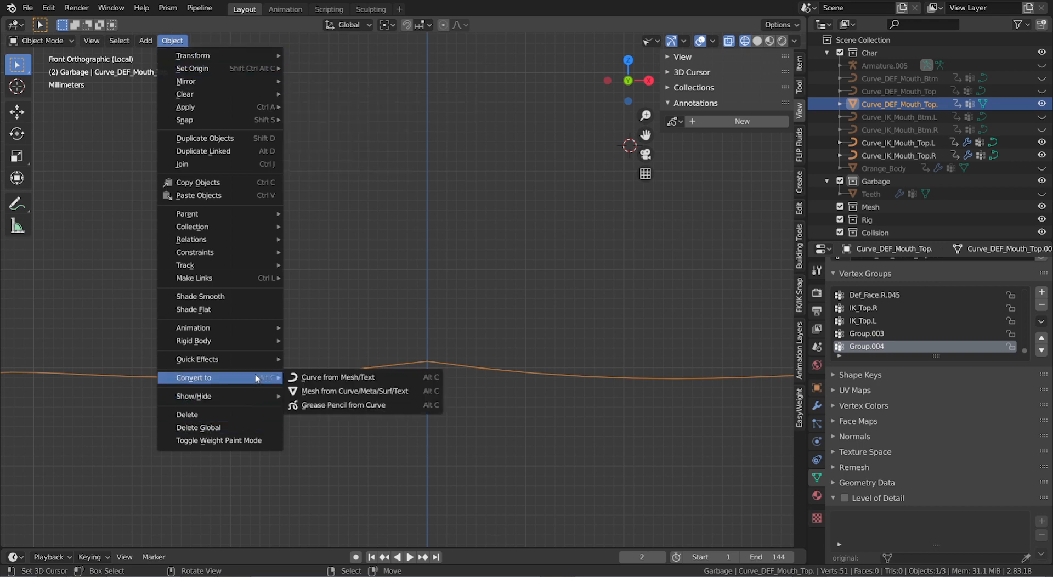
click(316, 378)
Step: Test-move several individual control points on the converted curve in Edit Mode, cancelling each move, and return to Object Mode
middle_drag(315, 374, 357, 351)
scroll(356, 351, up, 1)
key(Tab)
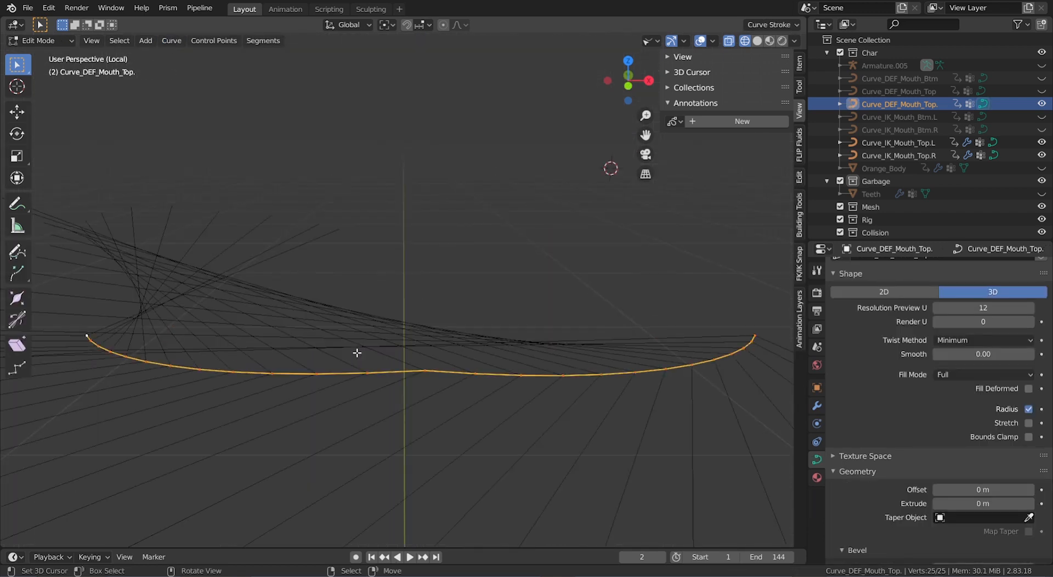
click(367, 372)
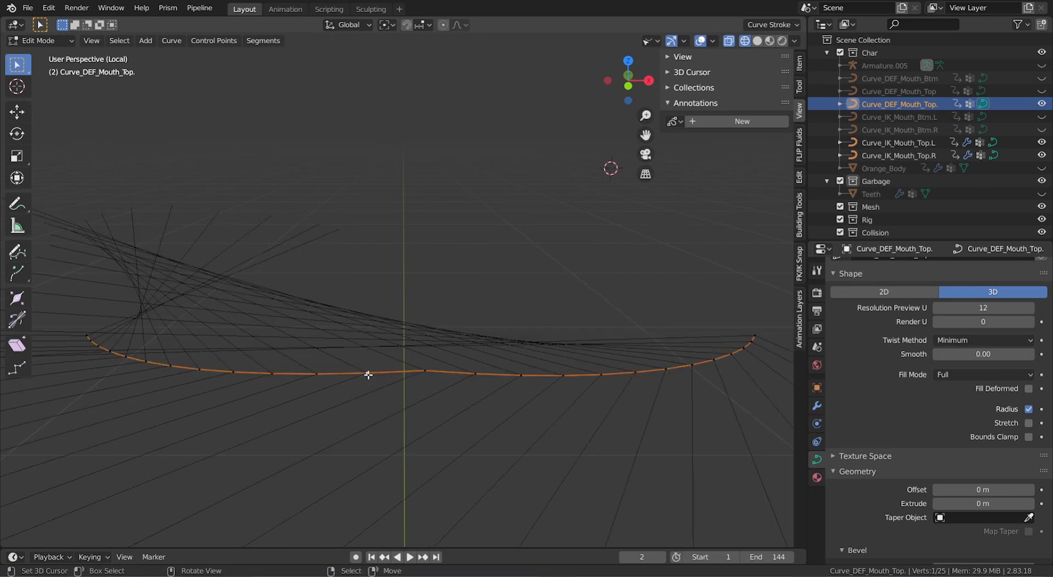
key(g)
right_click(372, 431)
right_click(321, 367)
key(g)
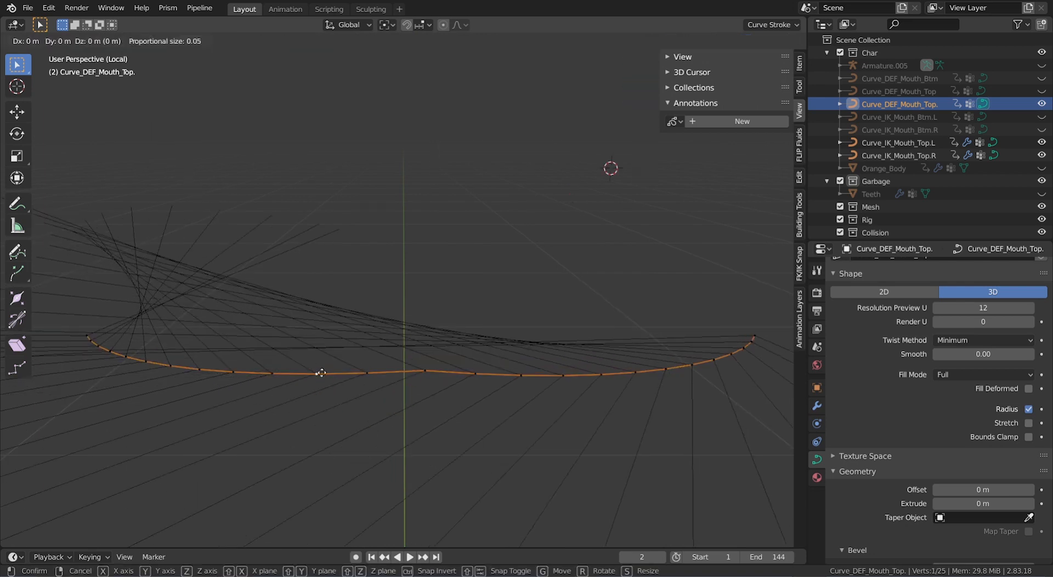
right_click(327, 448)
right_click(277, 373)
key(g)
right_click(280, 436)
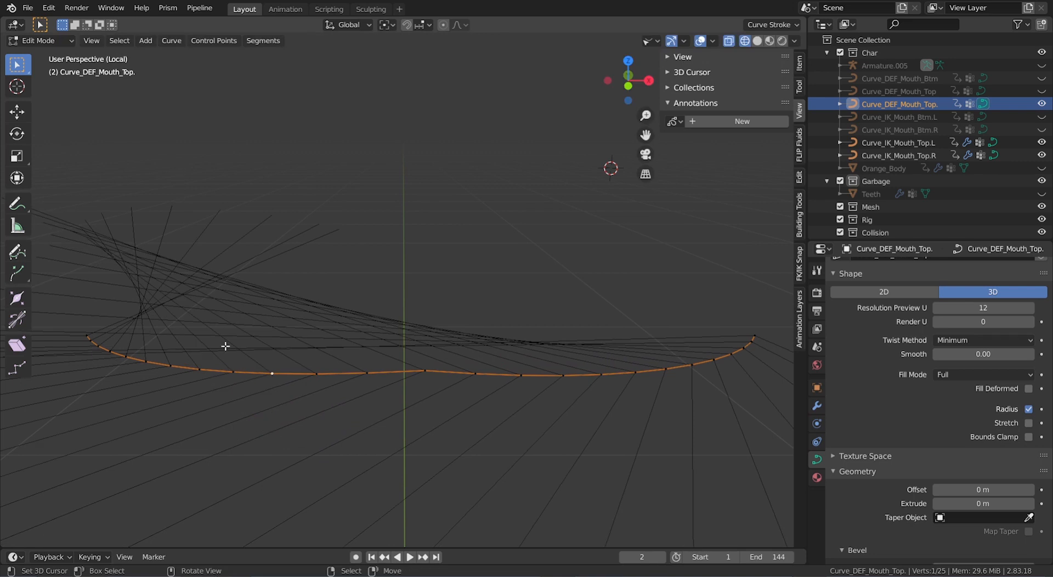
right_click(233, 372)
key(g)
right_click(237, 415)
key(Tab)
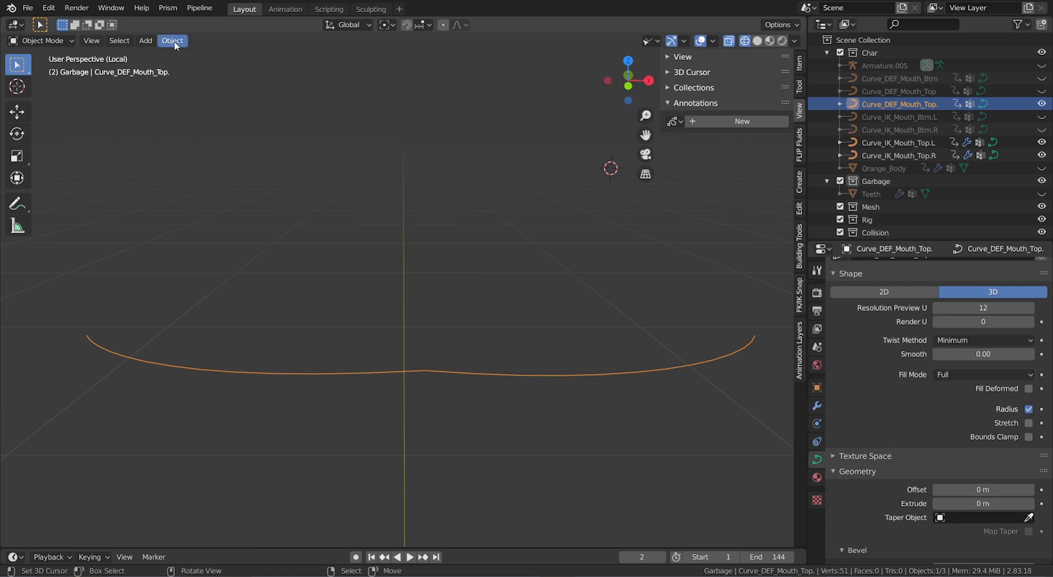
Step: Select all control points of the upper DEF mouth curve in Edit Mode and set their spline type to Bezier
key(Tab)
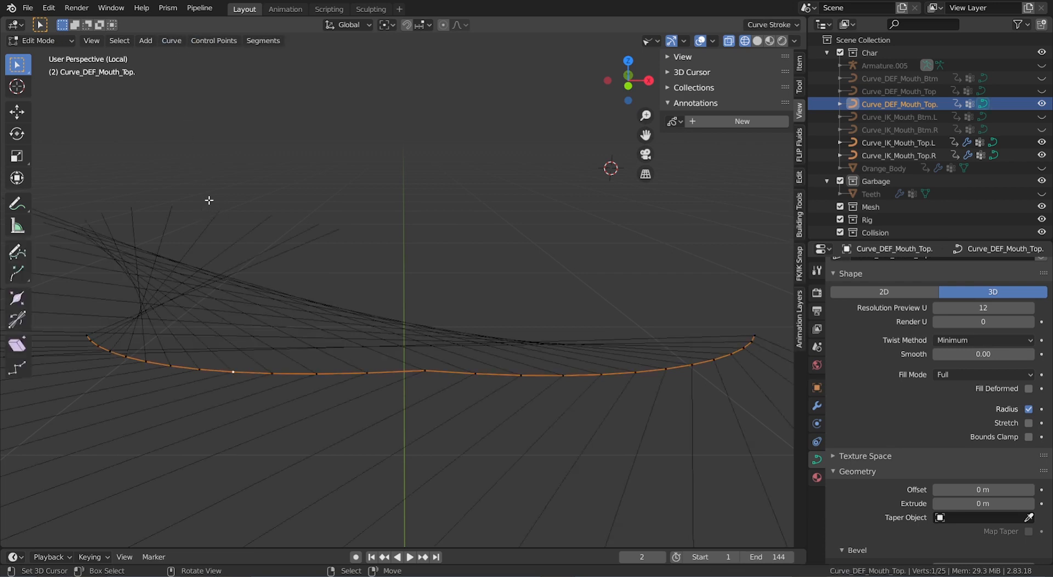
key(a)
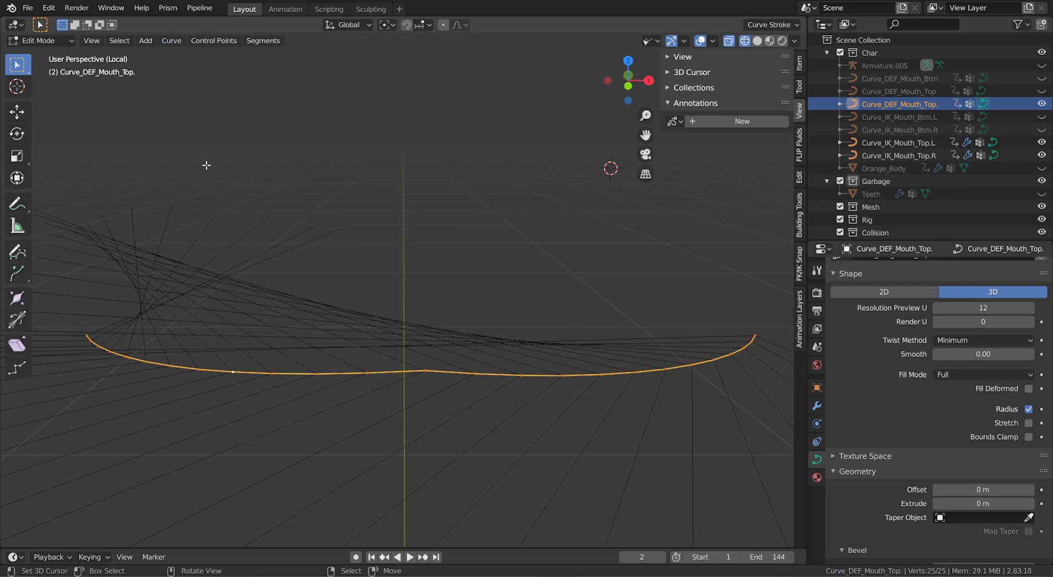
click(174, 43)
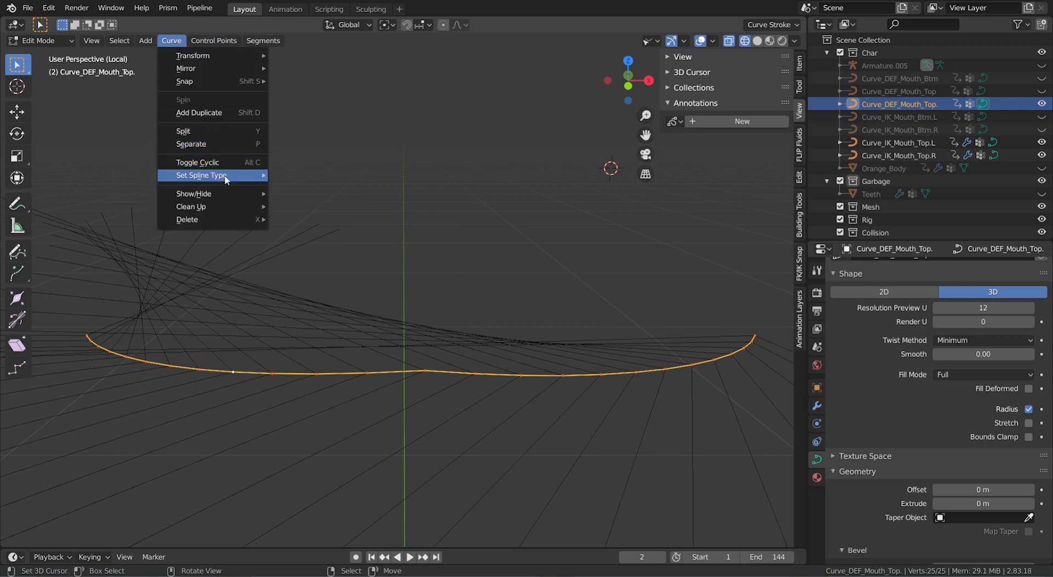
mouse_move(225, 178)
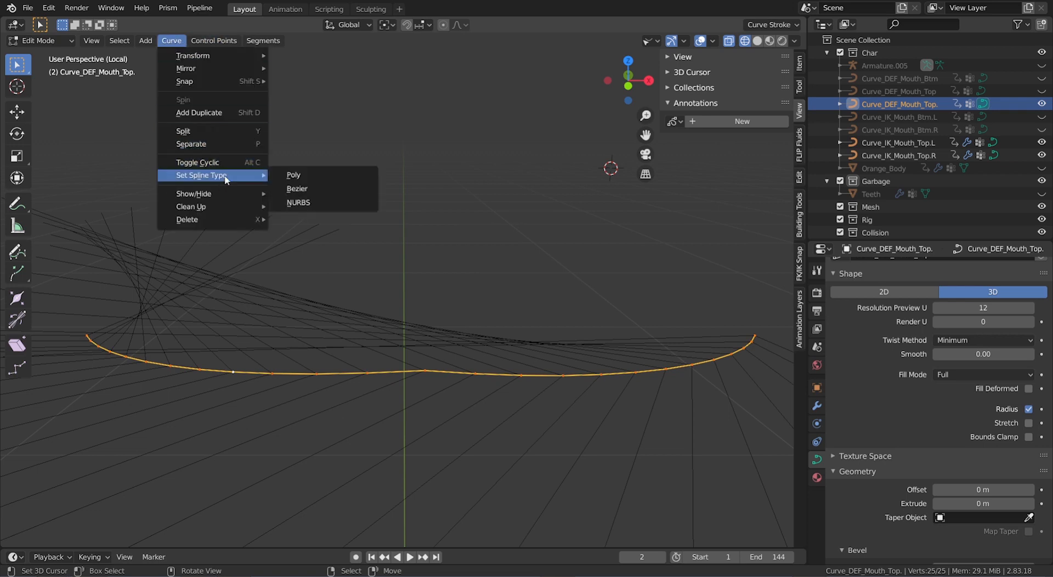
click(323, 188)
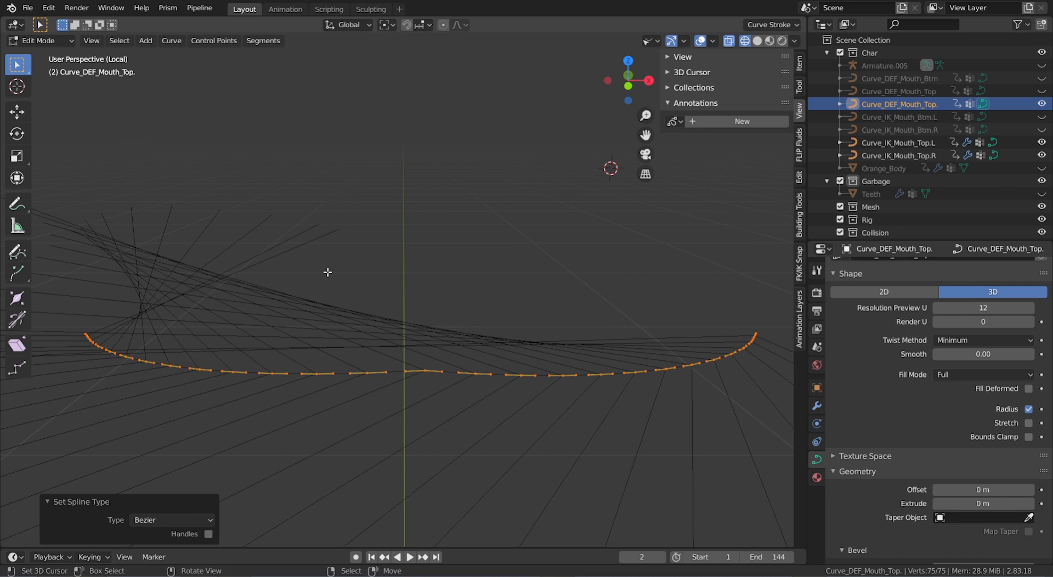
click(373, 269)
shift+scroll(373, 268, down, 2)
shift+scroll(372, 268, down, 3)
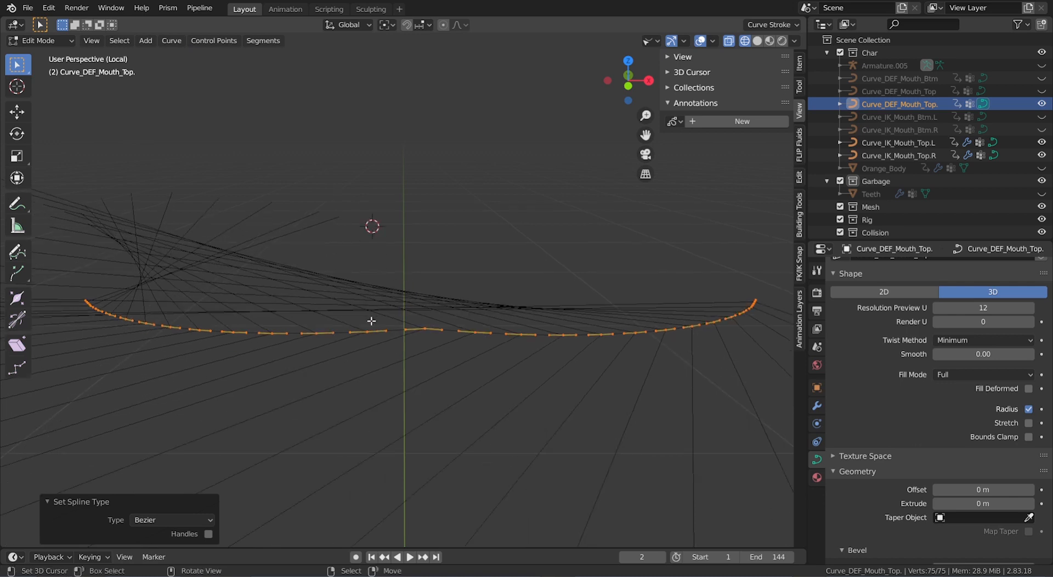
Step: Set the handle type of all the curve's control points to Automatic
scroll(351, 280, up, 3)
click(220, 44)
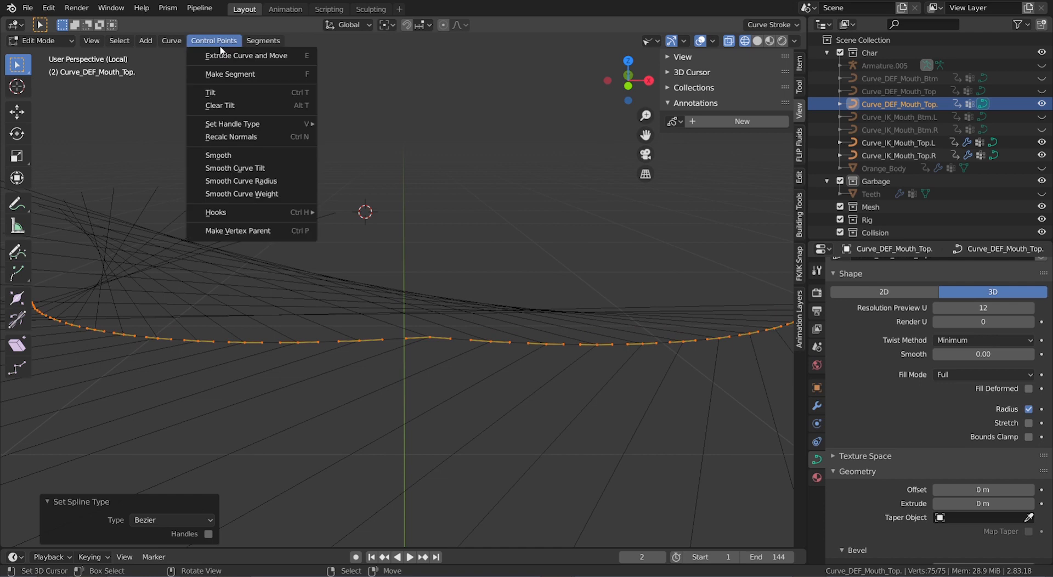
mouse_move(171, 41)
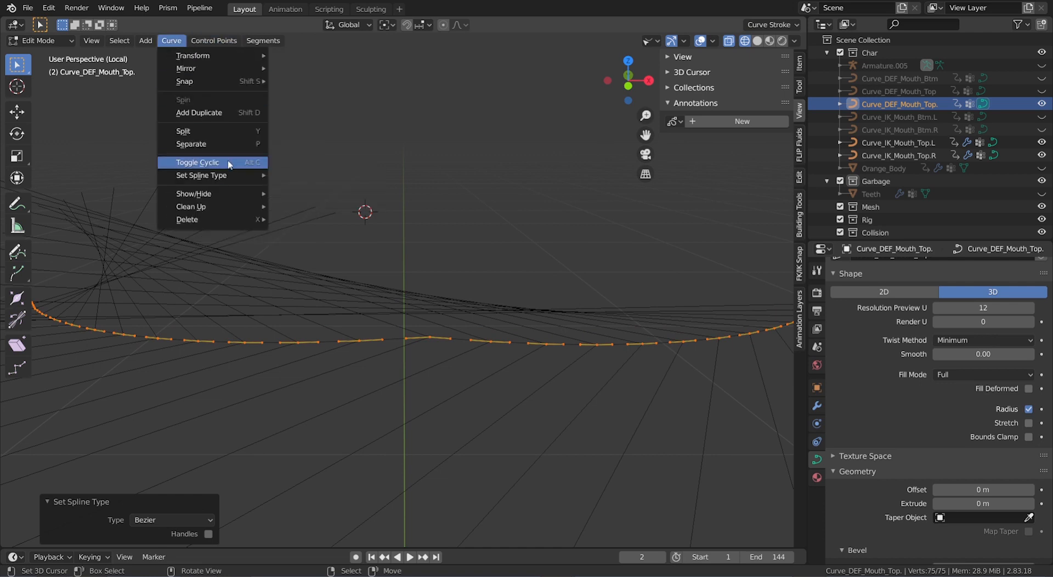
mouse_move(232, 183)
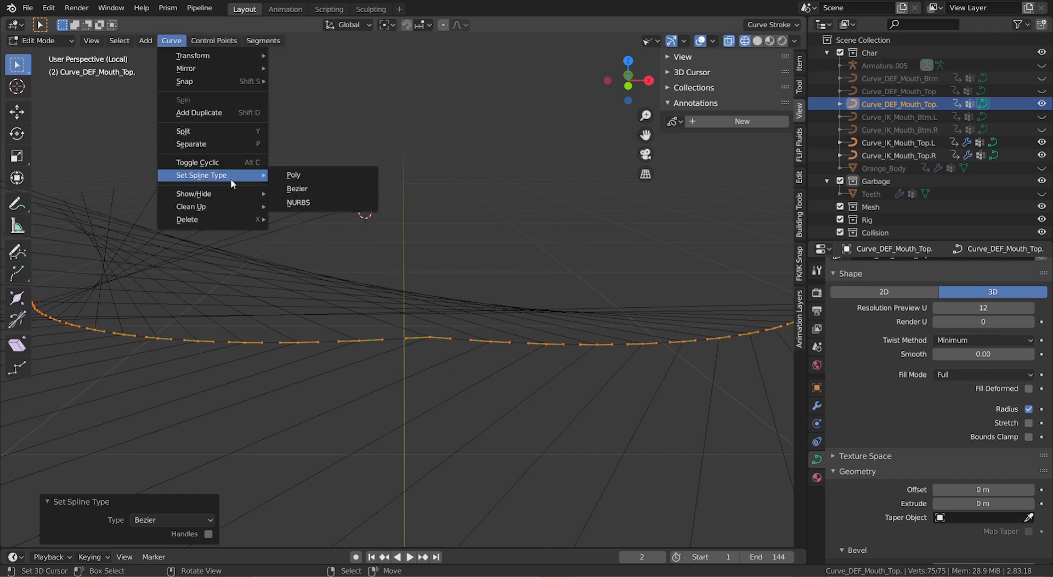
click(212, 43)
click(213, 42)
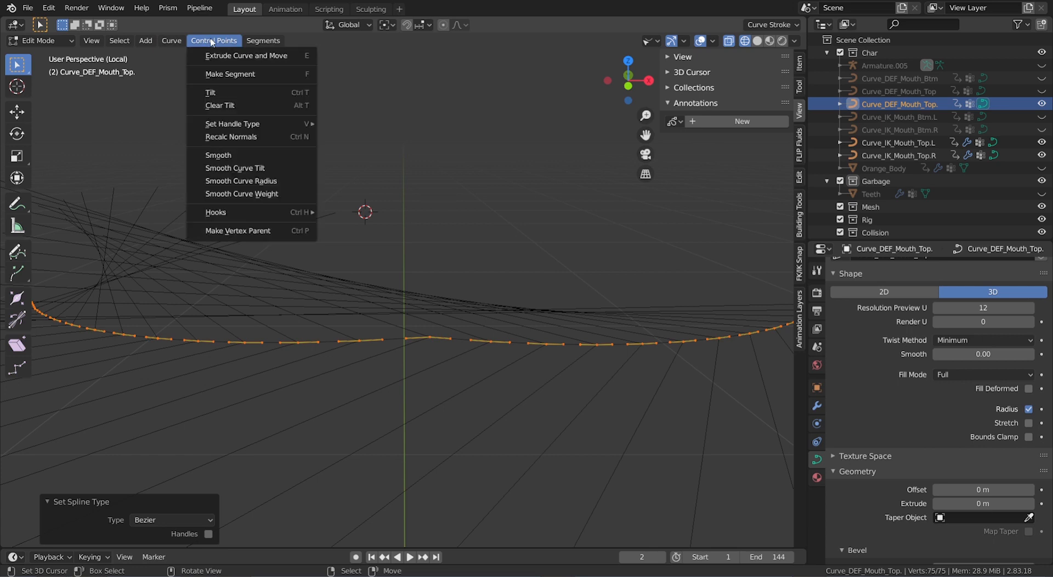
mouse_move(255, 129)
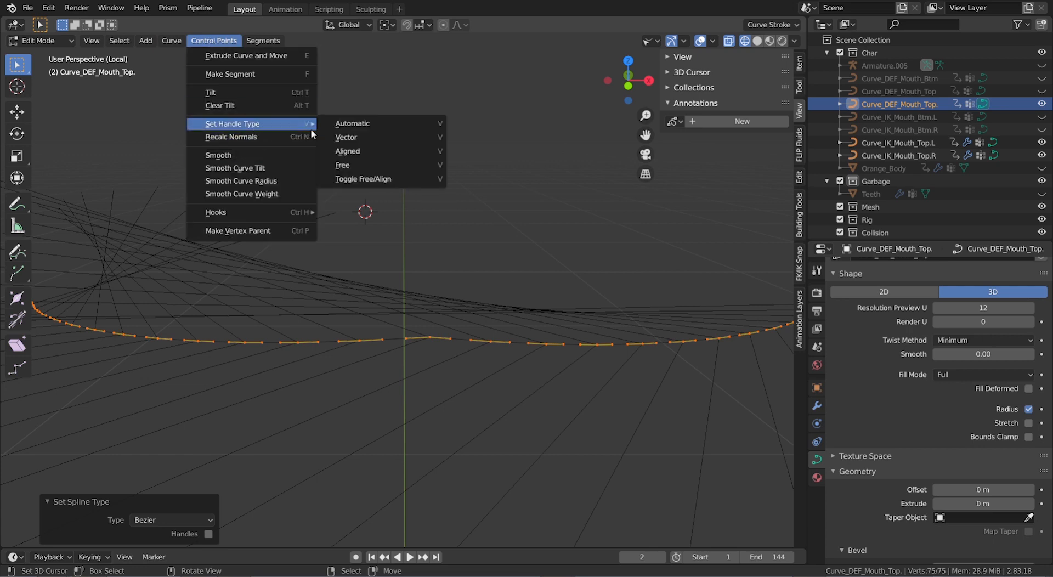
click(349, 125)
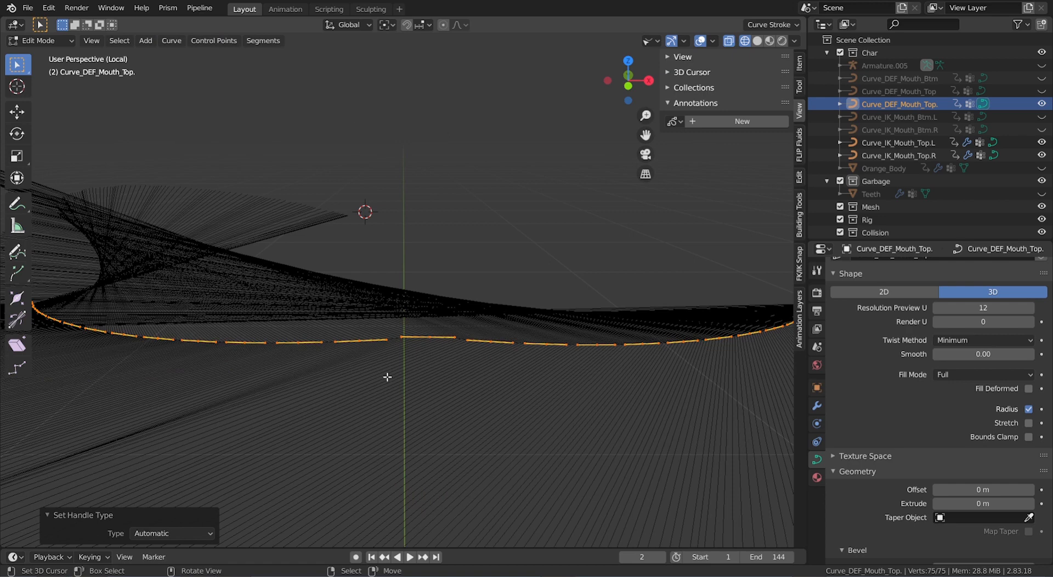
Step: Test-move the curve's centre control point, cancel the move, and return to Object Mode
click(418, 340)
key(g)
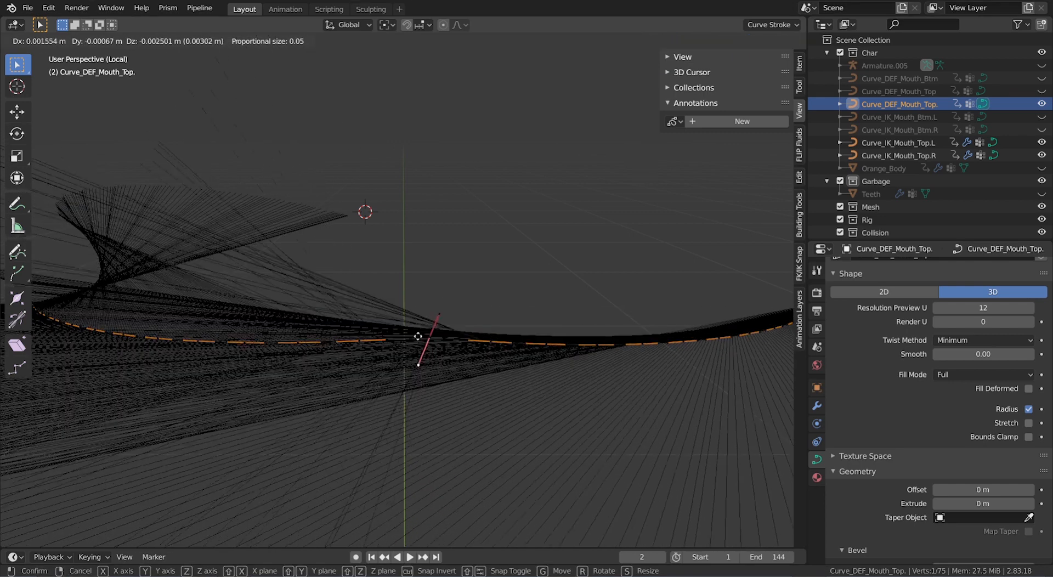
right_click(398, 250)
key(a)
key(a)
scroll(438, 333, down, 3)
middle_drag(437, 330, 432, 340)
key(Tab)
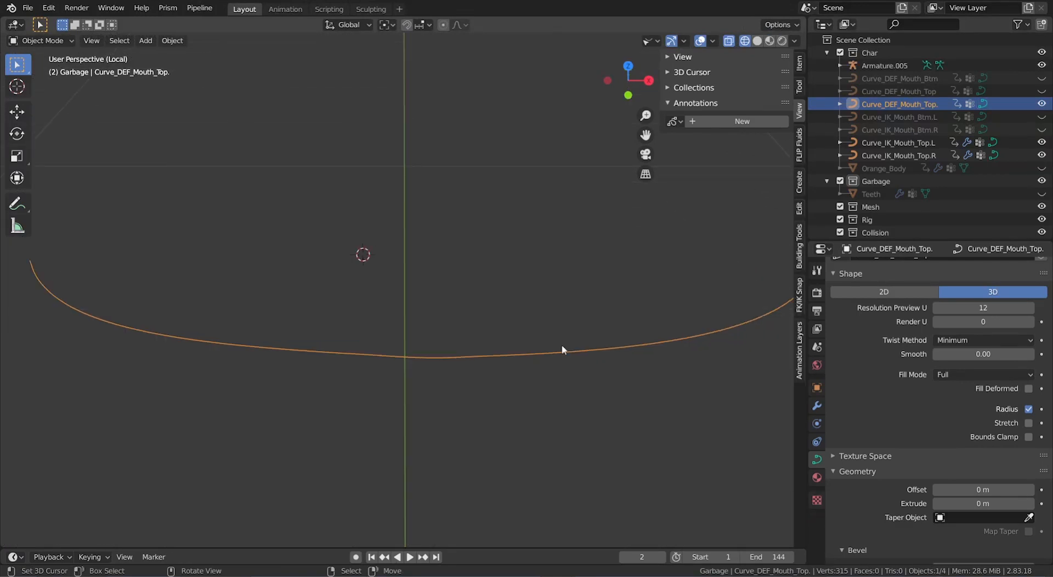
Step: Leave local view and hide Curve_IK_Mouth_Top.L and Curve_IK_Mouth_Top.R in the viewport
key(KP_Divide)
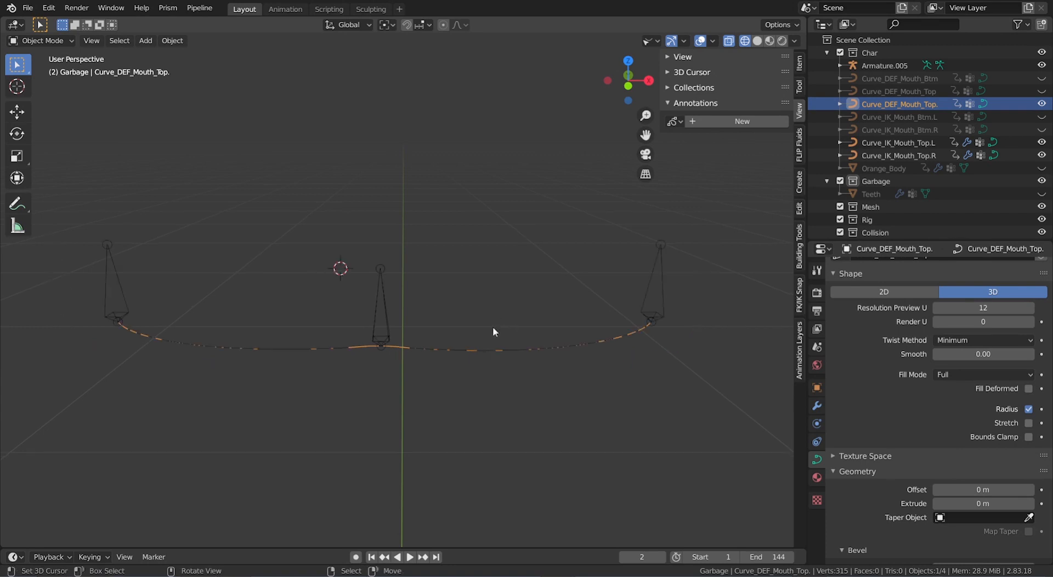
key(shift+z)
ctrl+scroll(395, 300, down, 2)
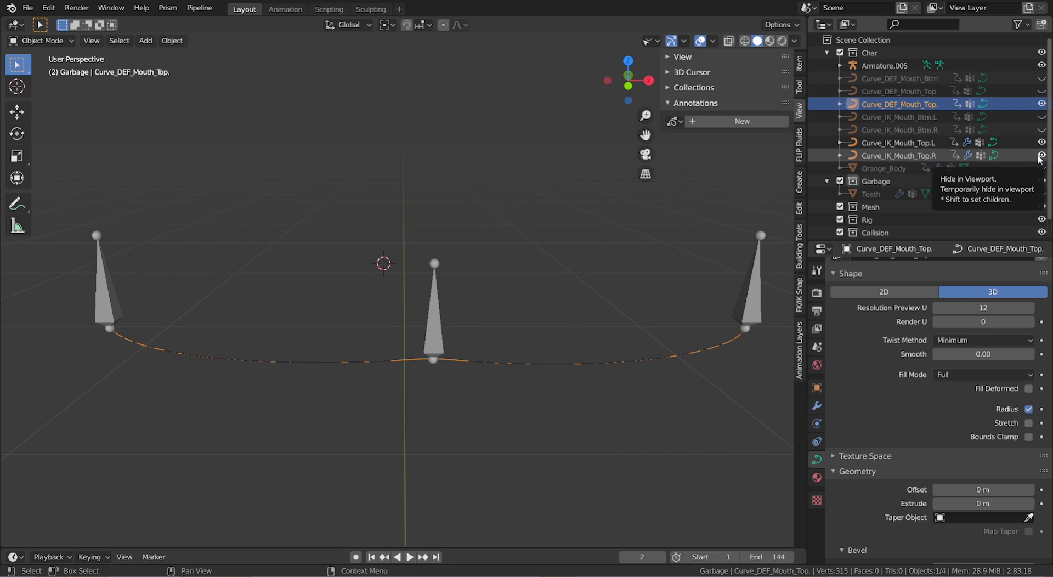
drag(1043, 158, 1042, 143)
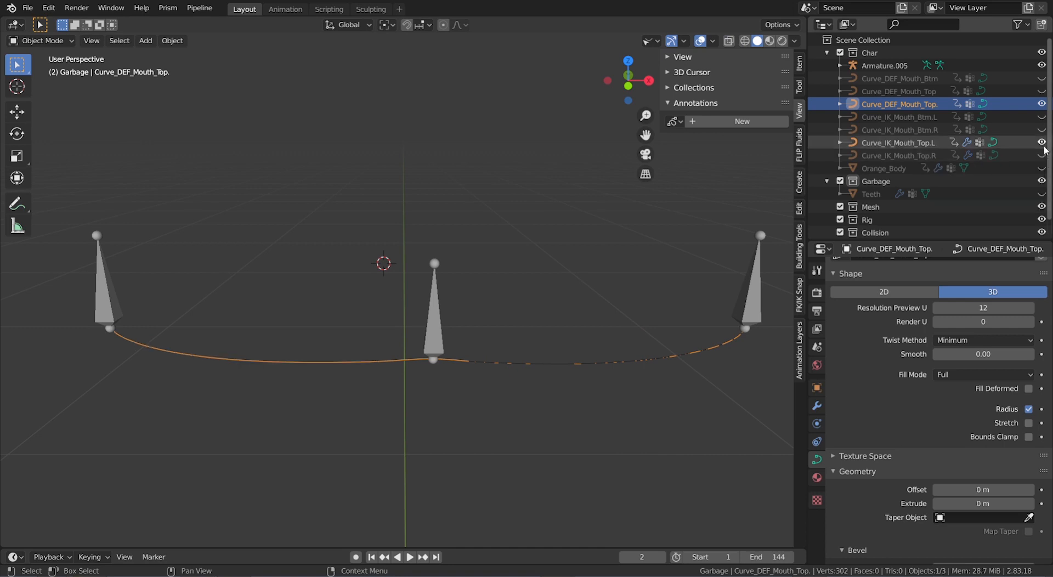
middle_drag(495, 376, 448, 353)
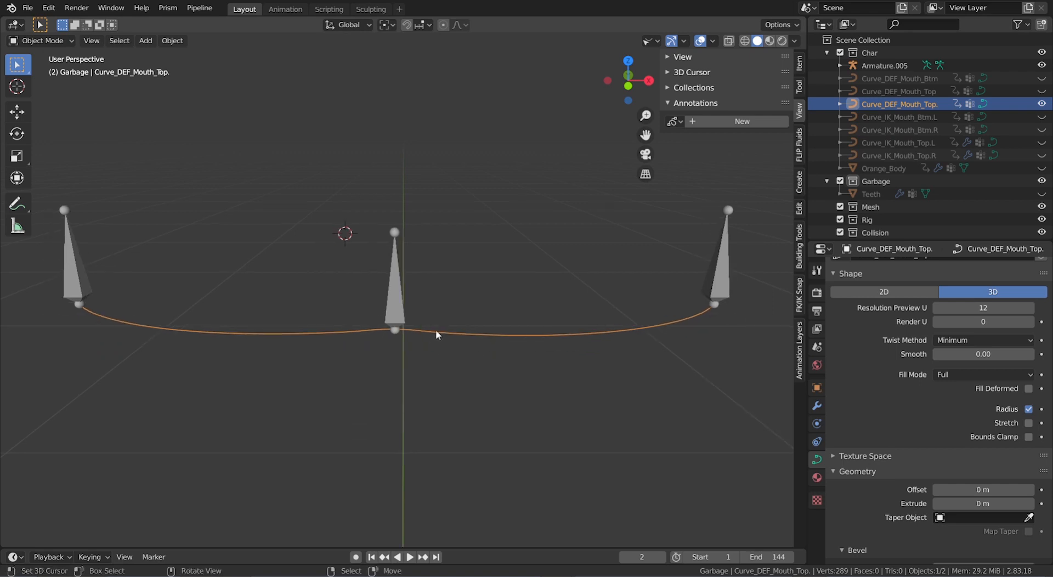
key(shift+z)
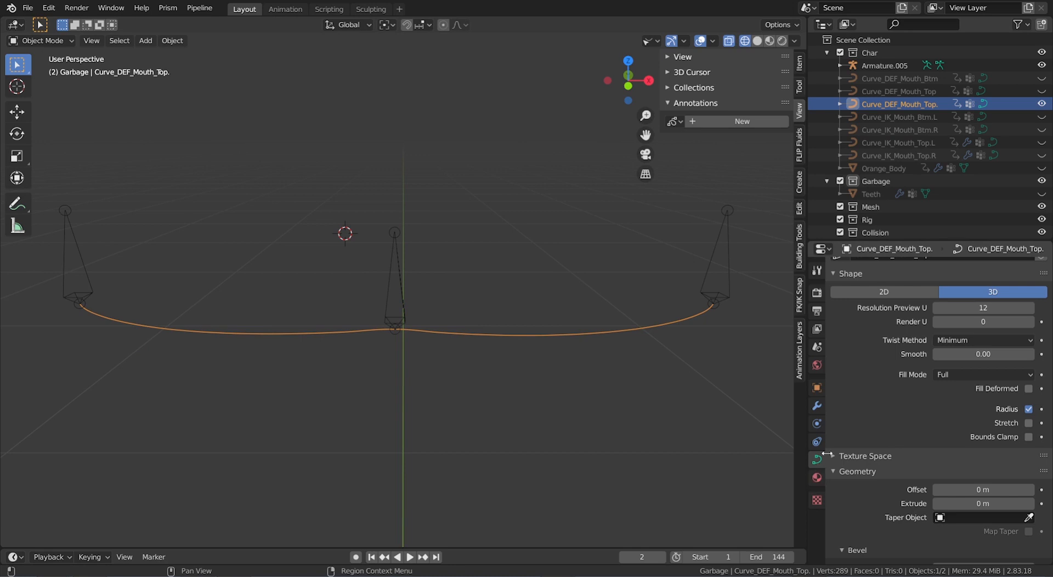
Step: Apply the scale of the upper DEF mouth curve and set its bevel depth to 0.0001 m
scroll(851, 443, down, 5)
scroll(849, 439, down, 2)
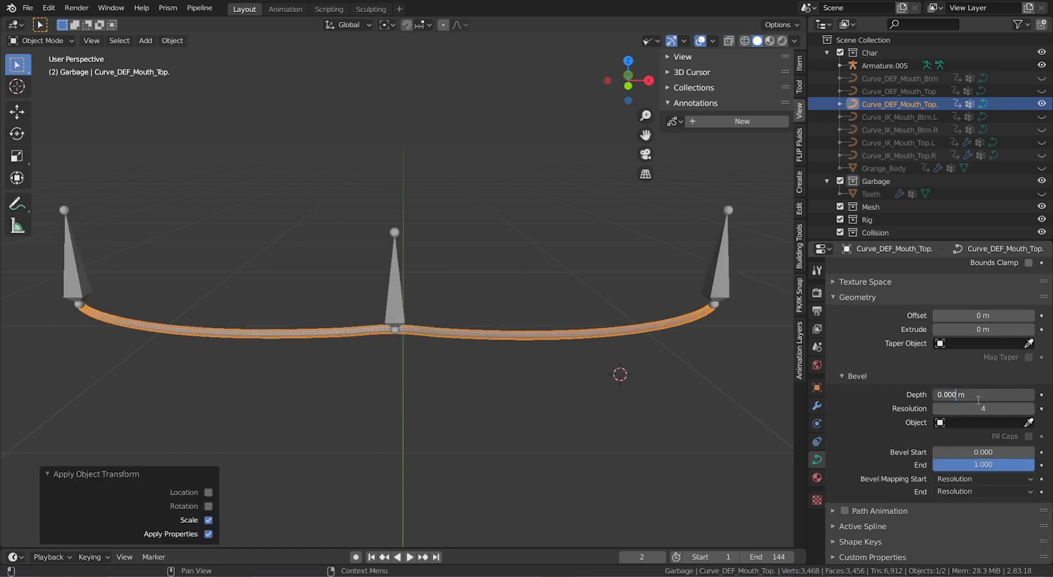
text(1)
key(Return)
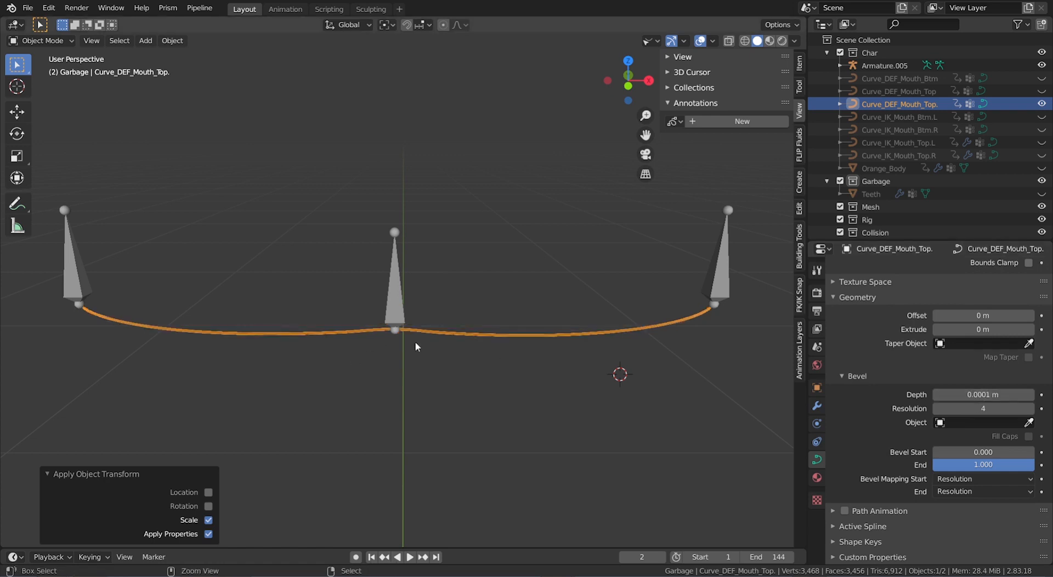
key(shift+z)
shift+middle_drag(523, 354, 502, 354)
key(alt+a)
key(shift+z)
right_click(489, 338)
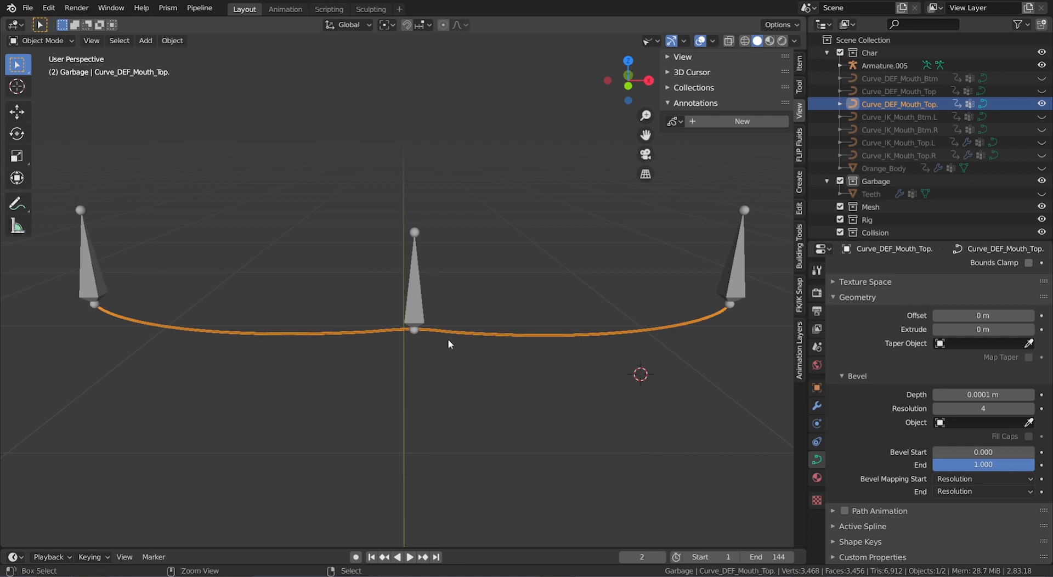
ctrl+scroll(449, 339, up, 1)
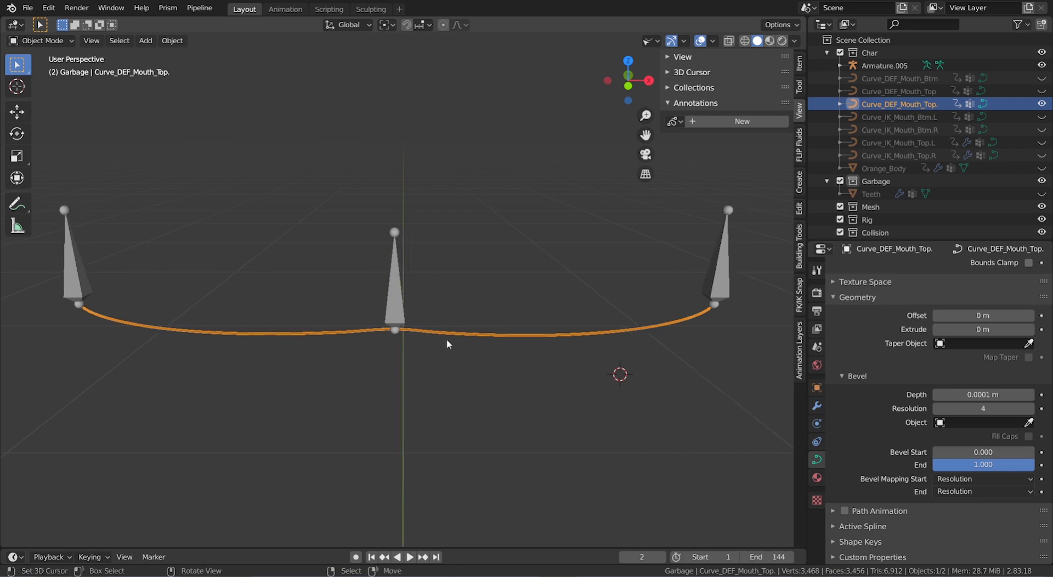
Step: Select the mouth armature, show its first bone layer alongside the second, and enter Pose Mode
right_click(397, 313)
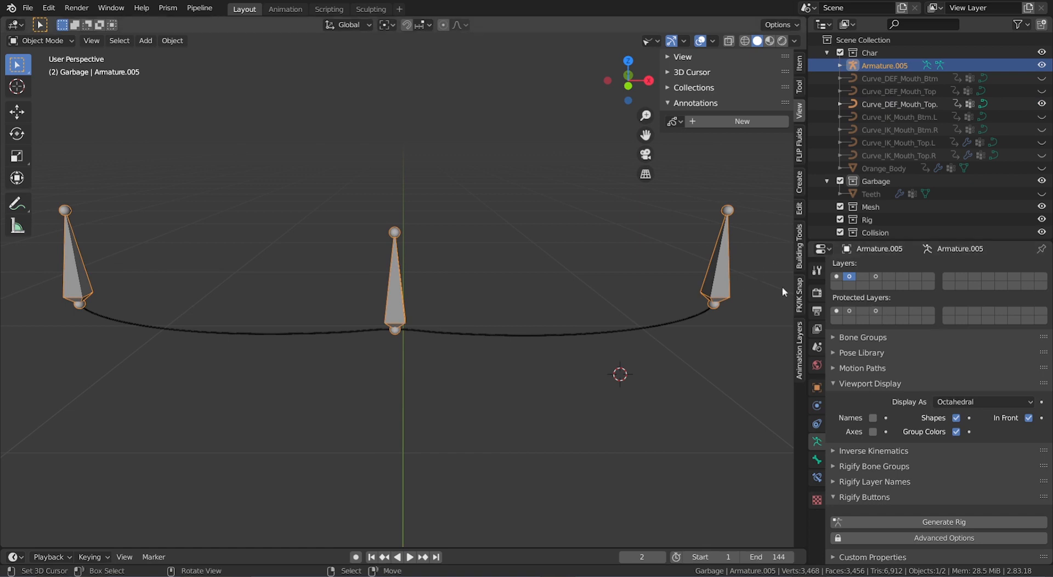
shift+click(836, 277)
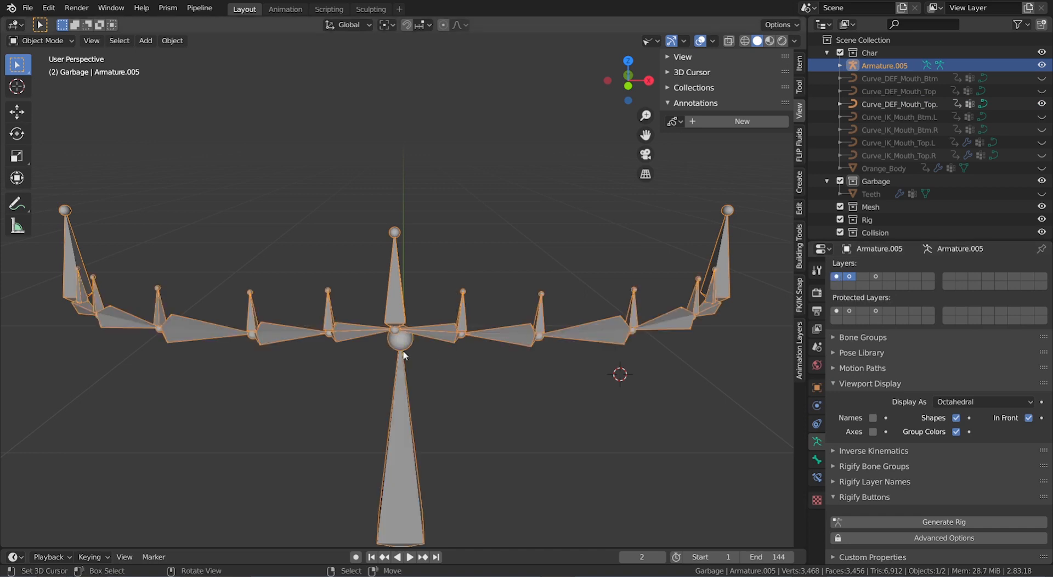
scroll(376, 344, up, 3)
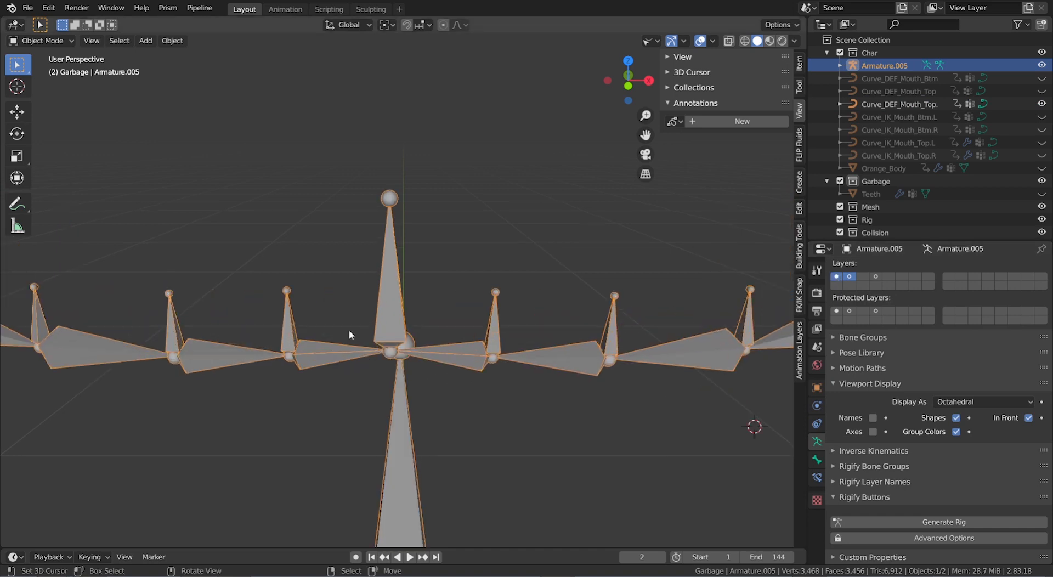
click(67, 41)
click(42, 83)
scroll(275, 292, down, 2)
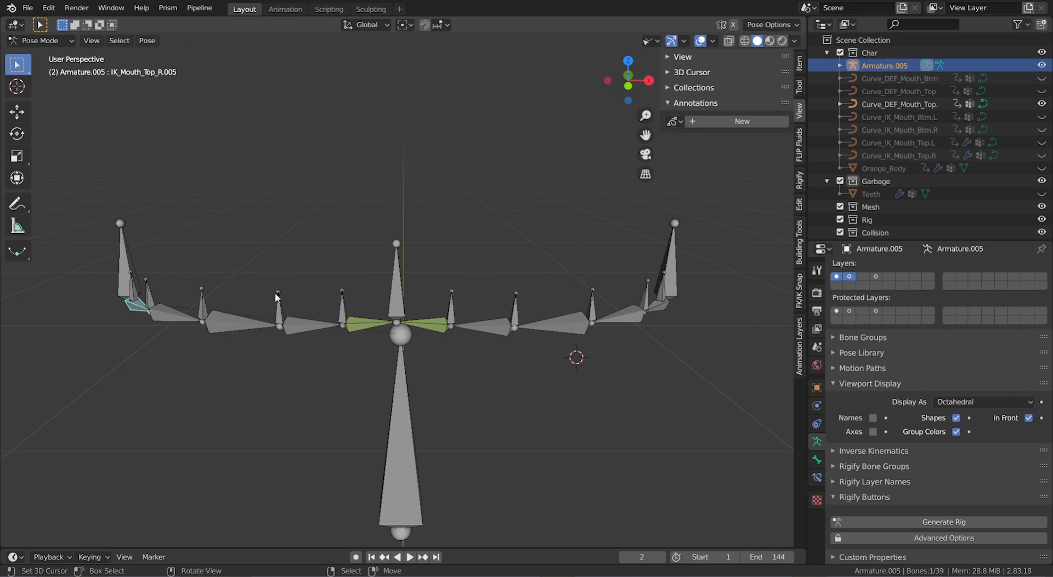
Step: Select the five small top hook bones between the mouth centre and the Mouth Corner.R bone
click(342, 304)
key(m)
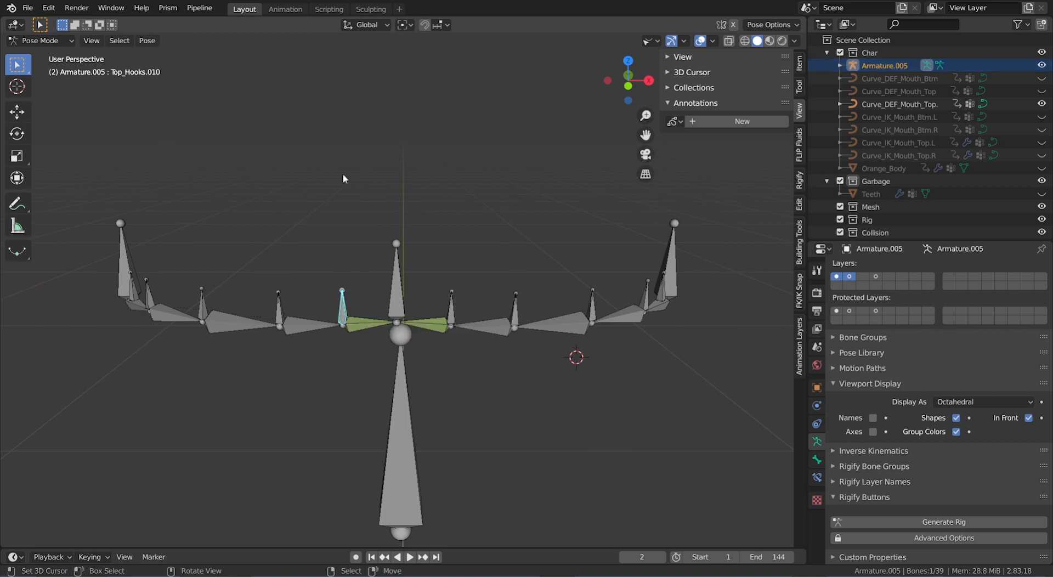
scroll(311, 278, up, 1)
scroll(298, 289, down, 1)
shift+scroll(298, 291, down, 1)
ctrl+scroll(297, 294, down, 3)
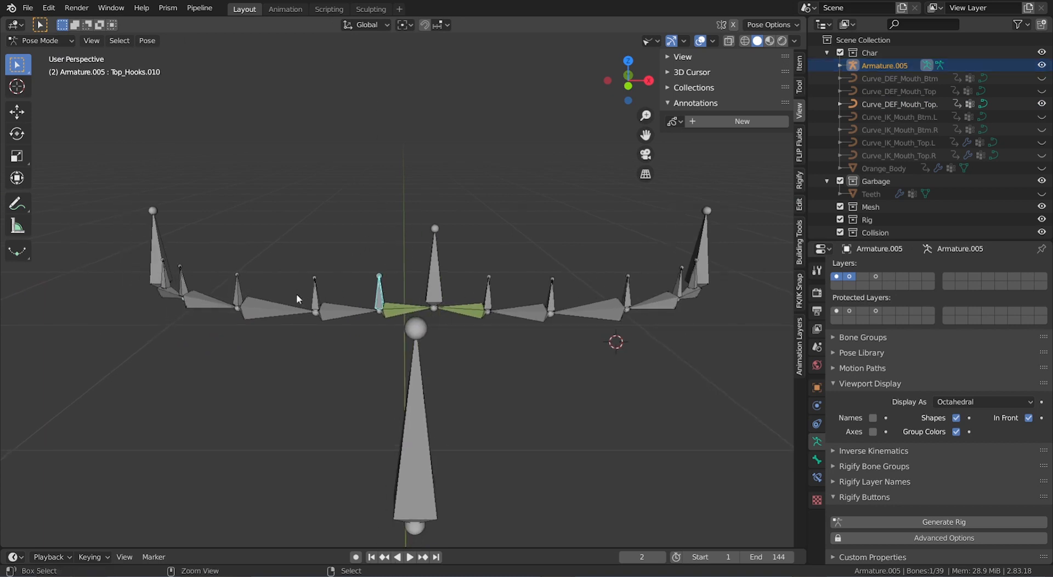
shift+right_click(332, 298)
shift+right_click(255, 297)
shift+right_click(199, 285)
ctrl+alt+scroll(165, 292, up, 1)
shift+right_click(156, 295)
ctrl+scroll(263, 301, up, 4)
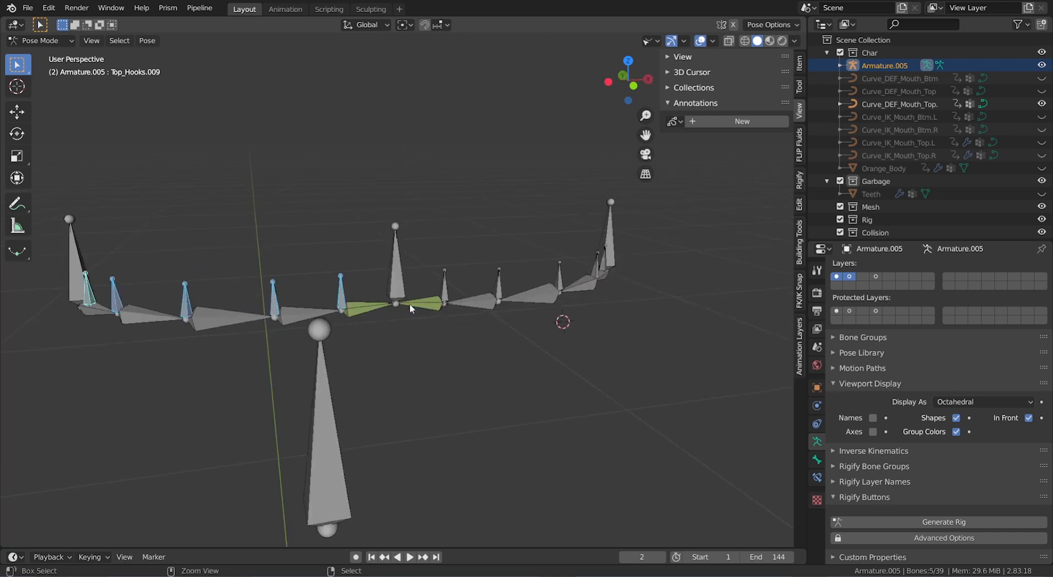
Step: Add the five small top hook bones between the mouth centre and the Mouth Corner.L bone to the selection
ctrl+alt+scroll(420, 305, down, 1)
scroll(433, 306, up, 3)
shift+right_click(433, 300)
shift+right_click(541, 286)
ctrl+scroll(542, 284, up, 6)
shift+right_click(559, 285)
ctrl+scroll(557, 285, up, 5)
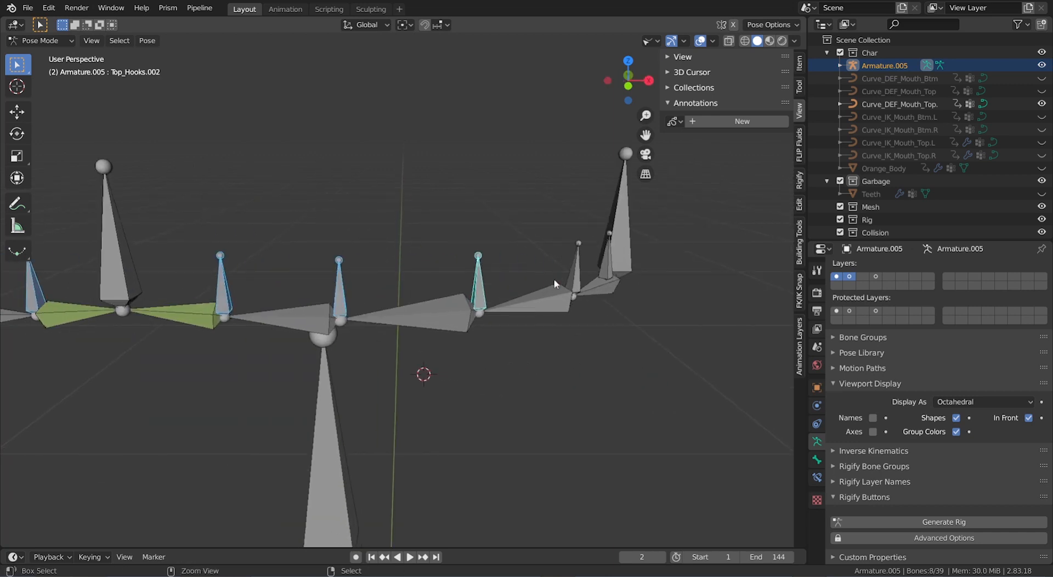
shift+right_click(575, 276)
shift+right_click(609, 263)
Step: Add the small hook bone inside the Mouth Corner.L bone to the selection, leaving the large corner bone unselected
scroll(524, 271, down, 5)
key(shift+z)
ctrl+alt+scroll(379, 277, up, 2)
ctrl+alt+scroll(374, 278, down, 5)
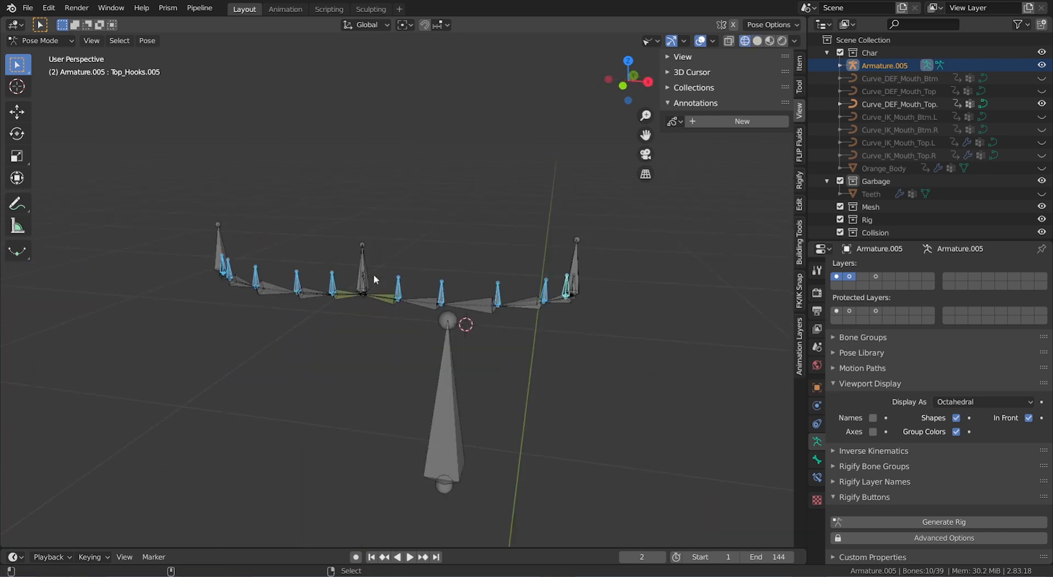
scroll(585, 332, up, 3)
ctrl+alt+scroll(631, 316, up, 2)
shift+right_click(624, 297)
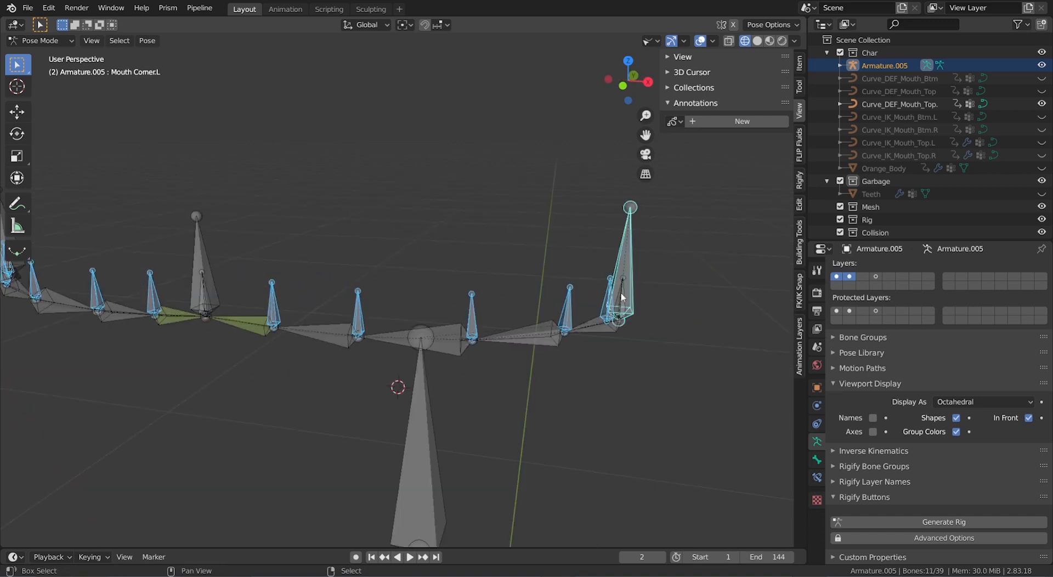
shift+right_click(625, 296)
shift+right_click(632, 295)
shift+right_click(632, 294)
Step: Add the small hook bone inside the Mouth Corner.R bone to the selection, leaving the large corner bone unselected
scroll(550, 299, down, 5)
ctrl+alt+scroll(549, 298, up, 3)
scroll(346, 342, up, 5)
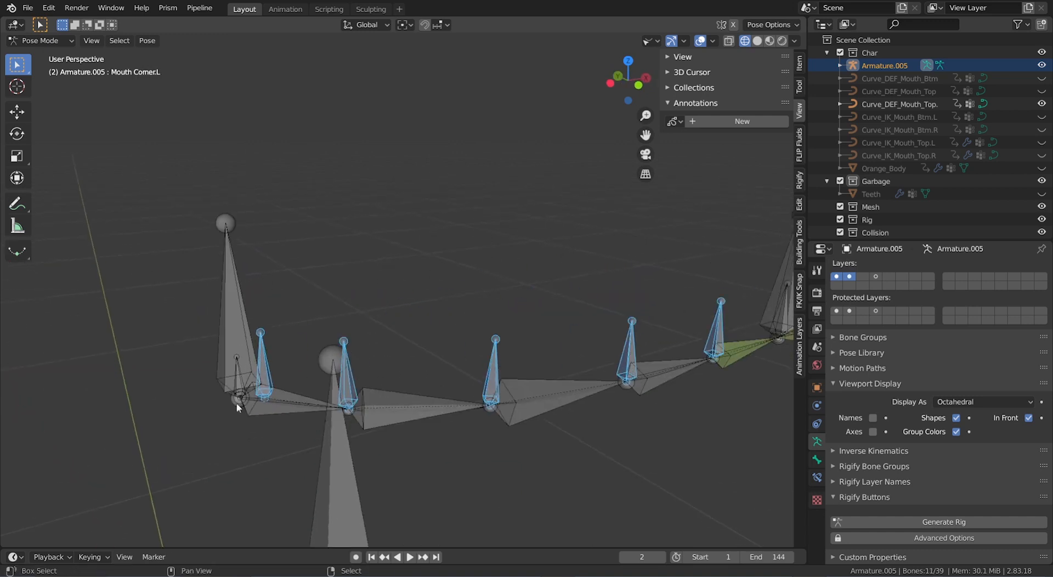
shift+middle_drag(236, 399, 262, 273)
scroll(263, 274, up, 2)
scroll(262, 277, up, 1)
shift+right_click(325, 206)
shift+right_click(325, 206)
shift+right_click(325, 205)
shift+right_click(324, 205)
scroll(304, 220, down, 6)
ctrl+alt+scroll(313, 261, down, 1)
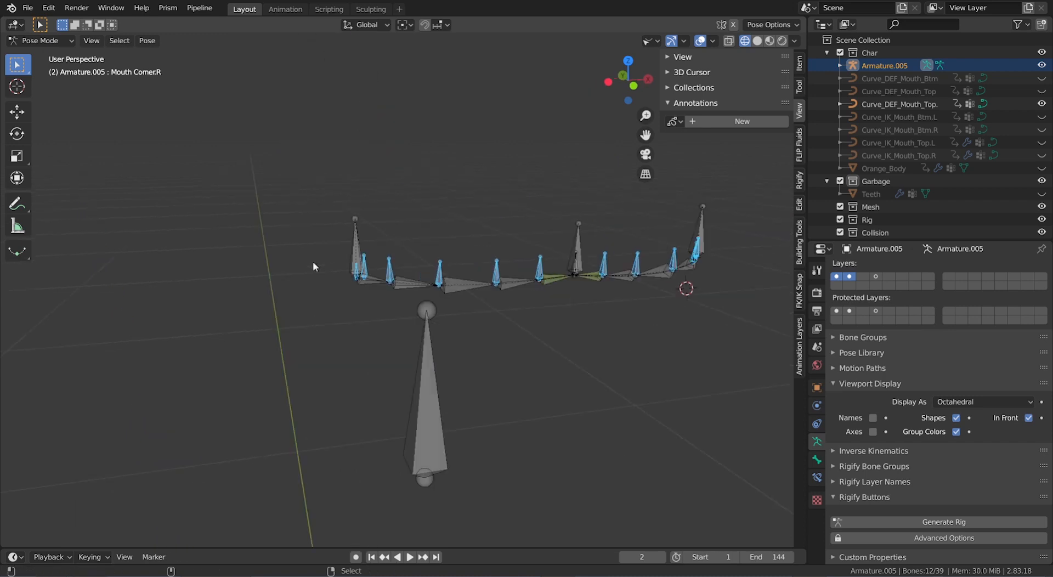
Step: Assign the selected small top hook bones to armature layer 2 while keeping them on layer 1
ctrl+scroll(318, 263, up, 4)
key(m)
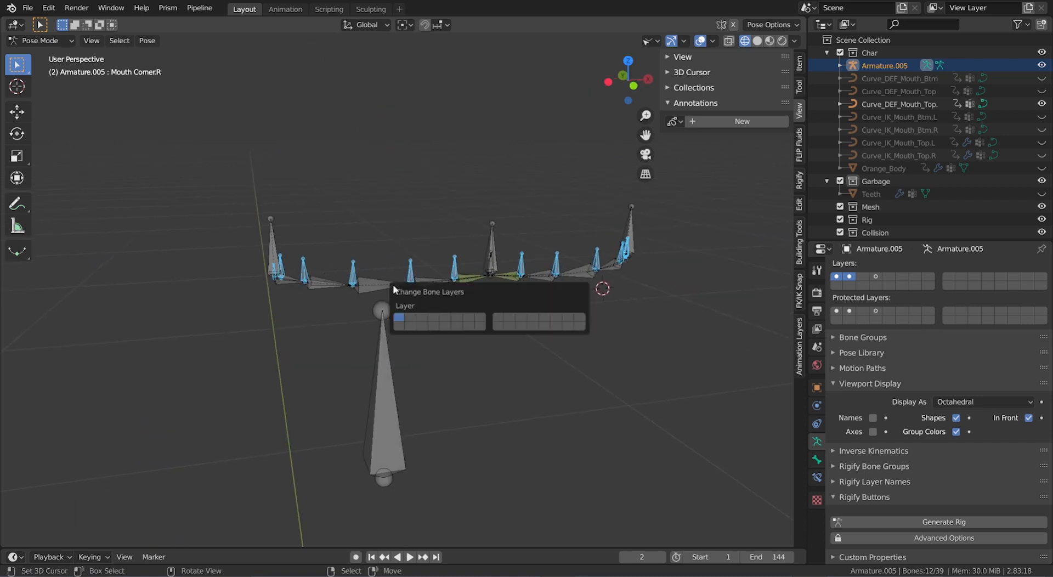
shift+click(411, 320)
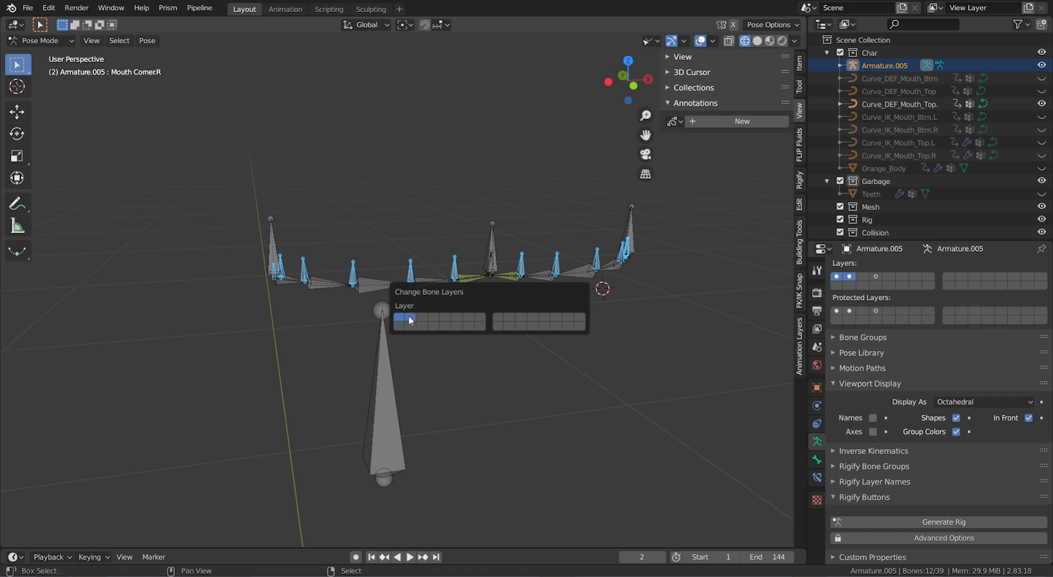
click(418, 222)
scroll(417, 272, up, 3)
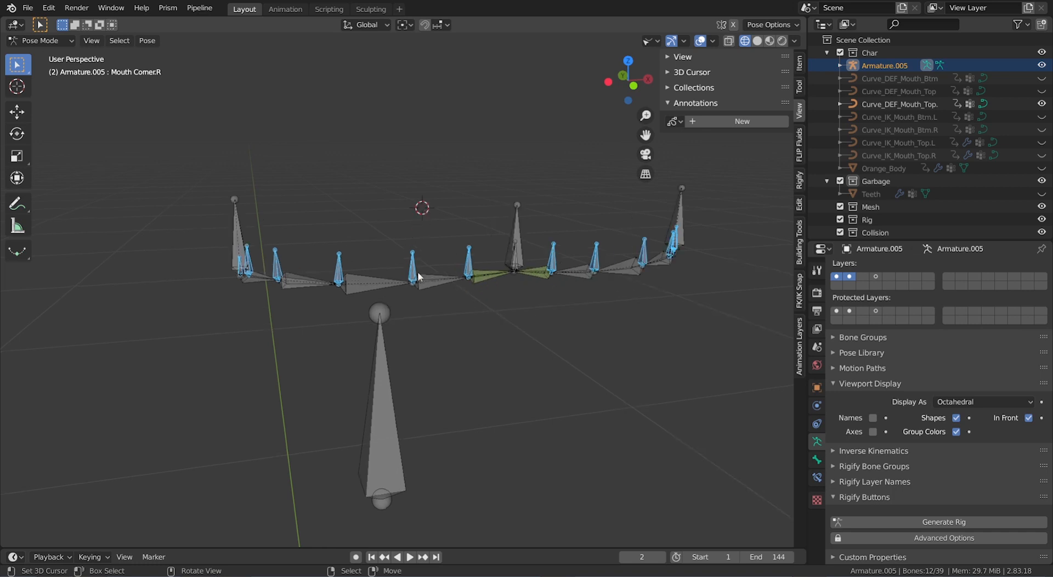
Step: Compare armature layers 1 and 2 and leave only the second layer displayed
click(849, 278)
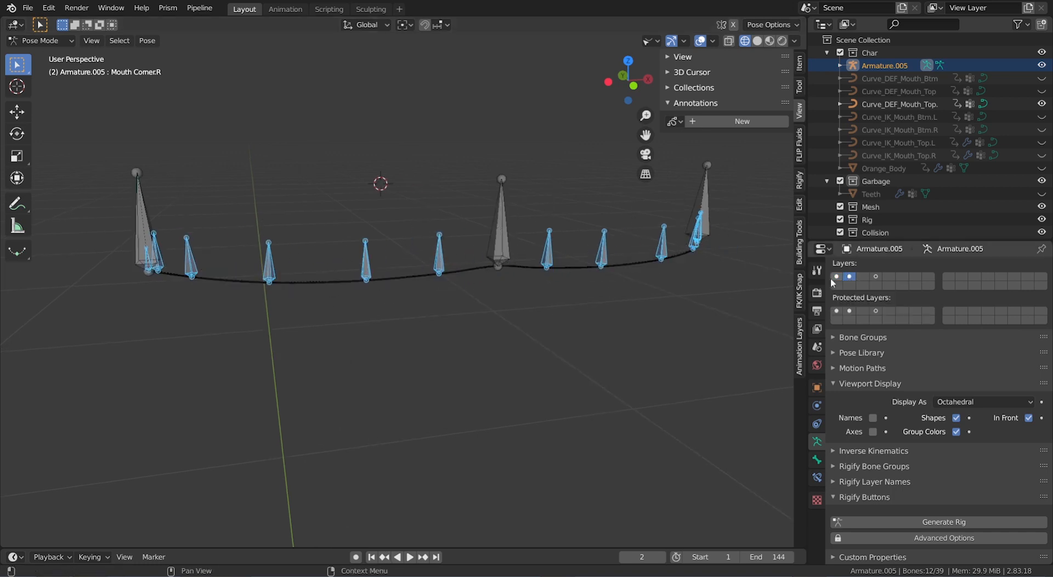
click(837, 278)
shift+middle_drag(686, 296, 612, 297)
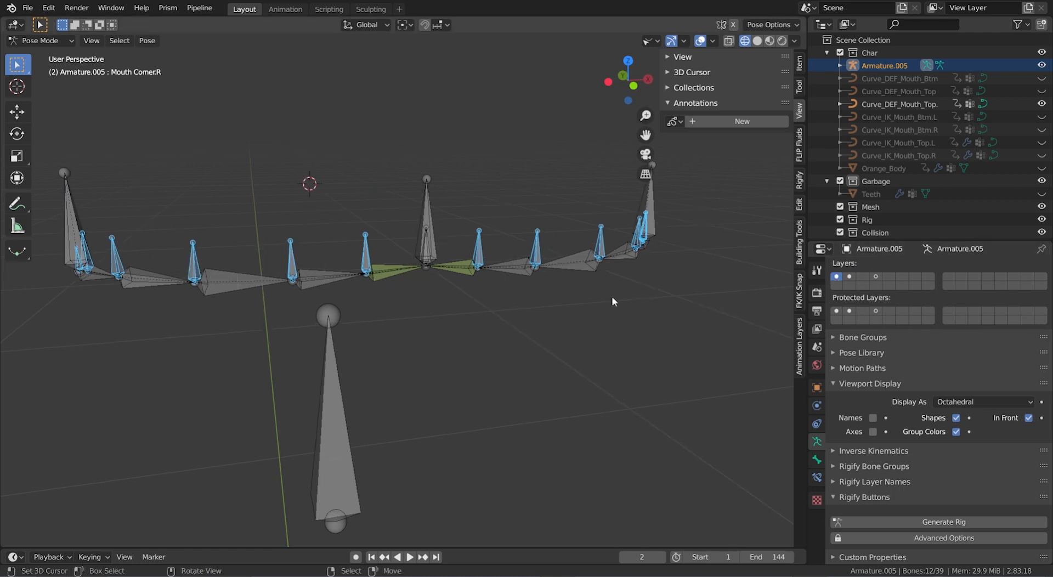
shift+scroll(585, 284, up, 3)
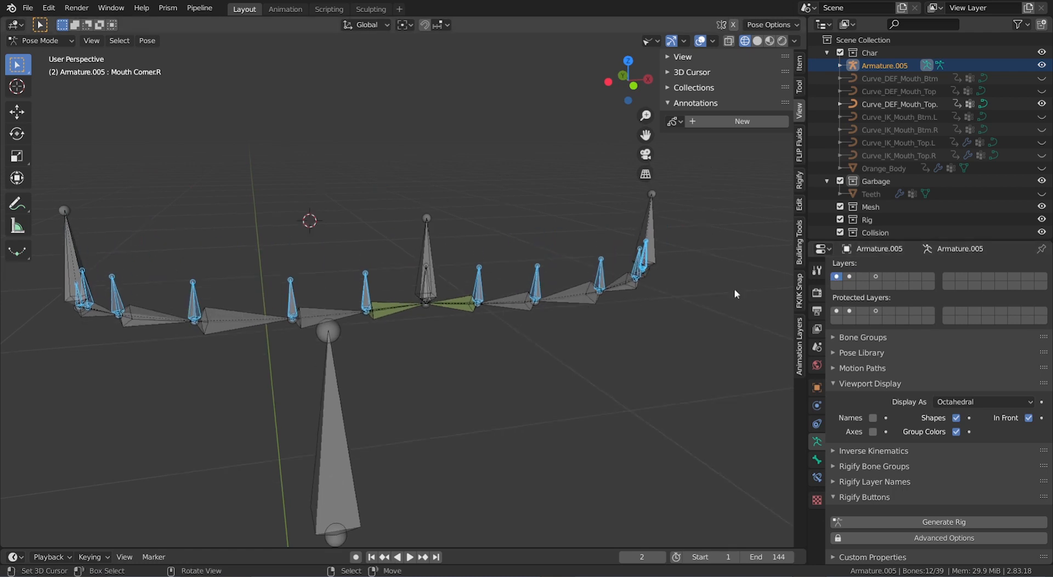
click(849, 277)
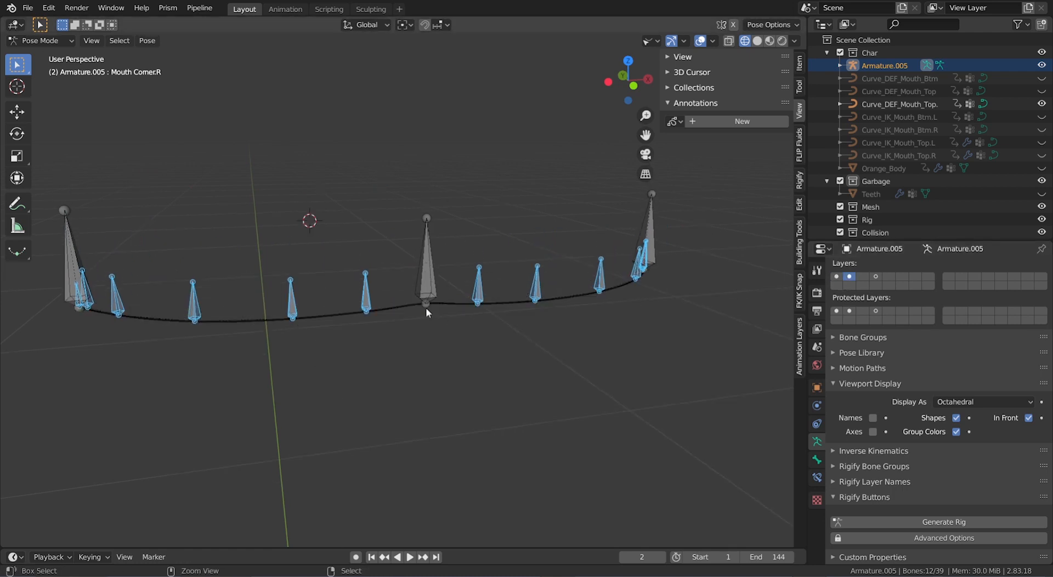
Step: Deselect all bones of the armature
ctrl+scroll(426, 307, down, 2)
ctrl+alt+scroll(426, 307, down, 1)
ctrl+scroll(426, 307, up, 1)
ctrl+scroll(427, 308, up, 1)
ctrl+scroll(391, 299, down, 2)
scroll(392, 299, up, 1)
shift+scroll(392, 299, up, 2)
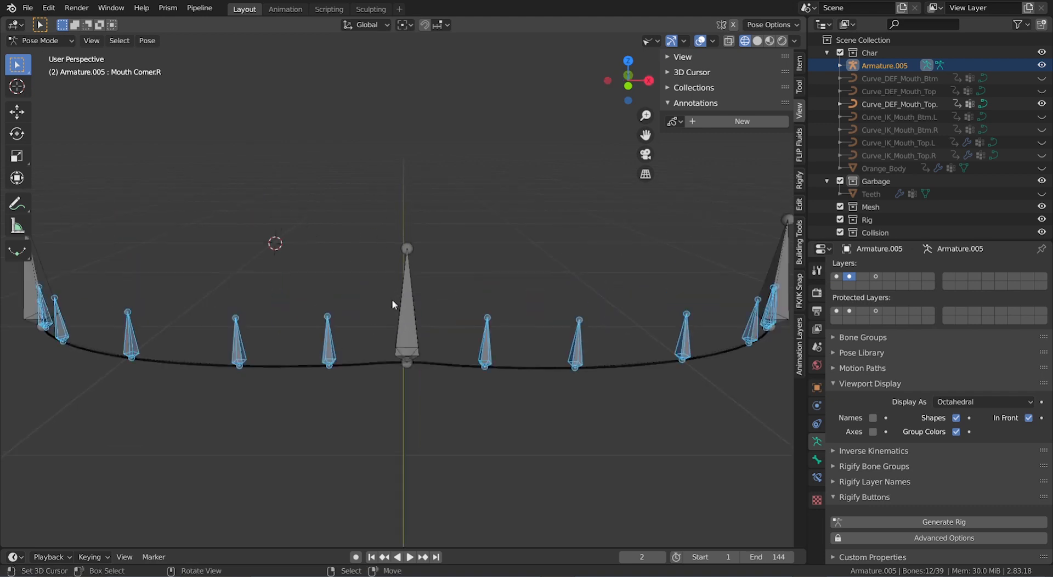
ctrl+scroll(392, 299, down, 2)
key(alt+a)
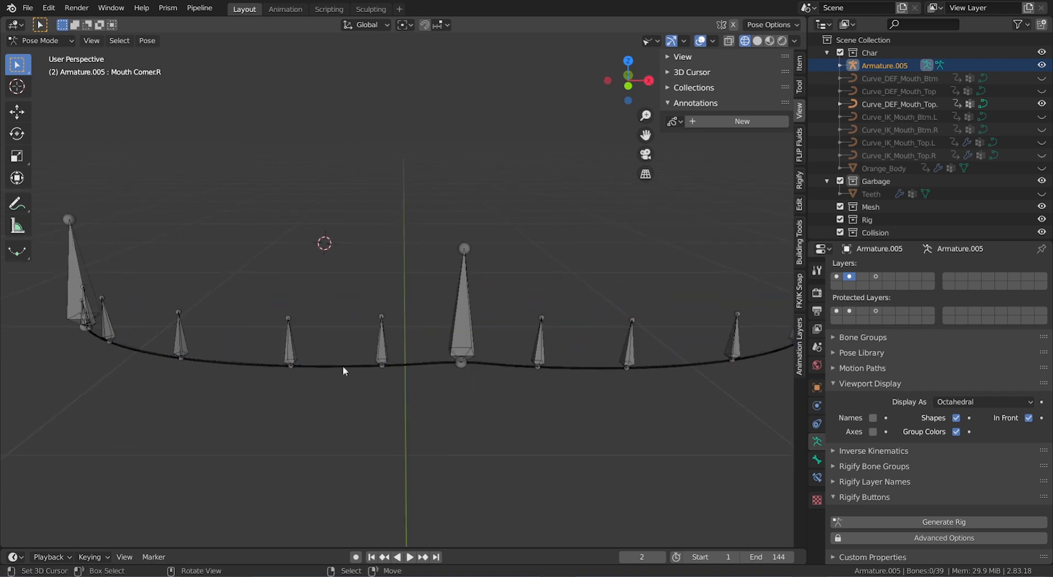
Step: Return to Object Mode, select the DEF upper mouth curve and open it in Edit Mode
click(41, 41)
click(53, 52)
click(247, 366)
shift+scroll(306, 355, down, 3)
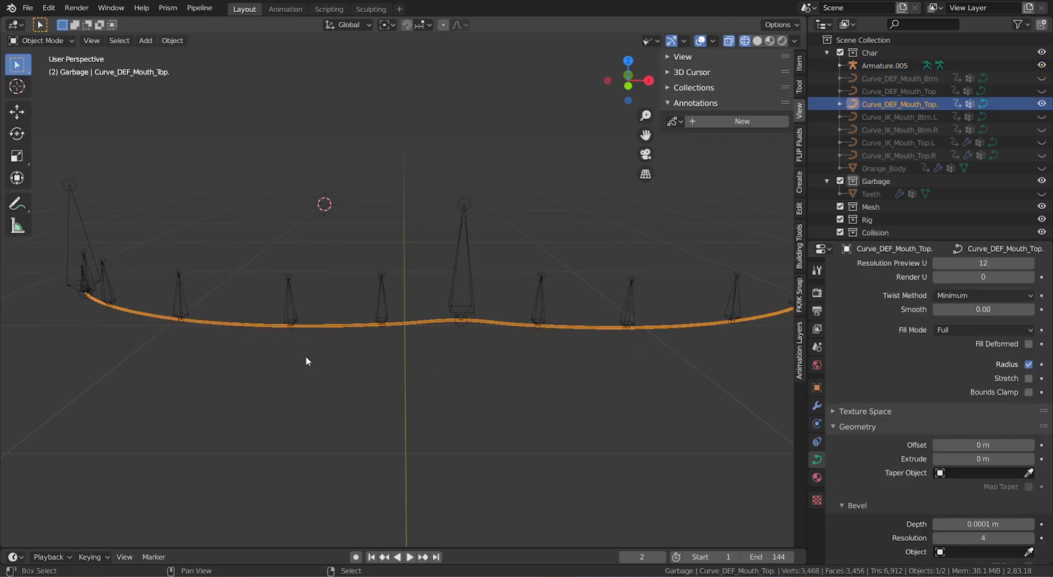
key(Tab)
ctrl+scroll(306, 354, up, 8)
scroll(307, 352, up, 2)
shift+scroll(569, 322, right, 5)
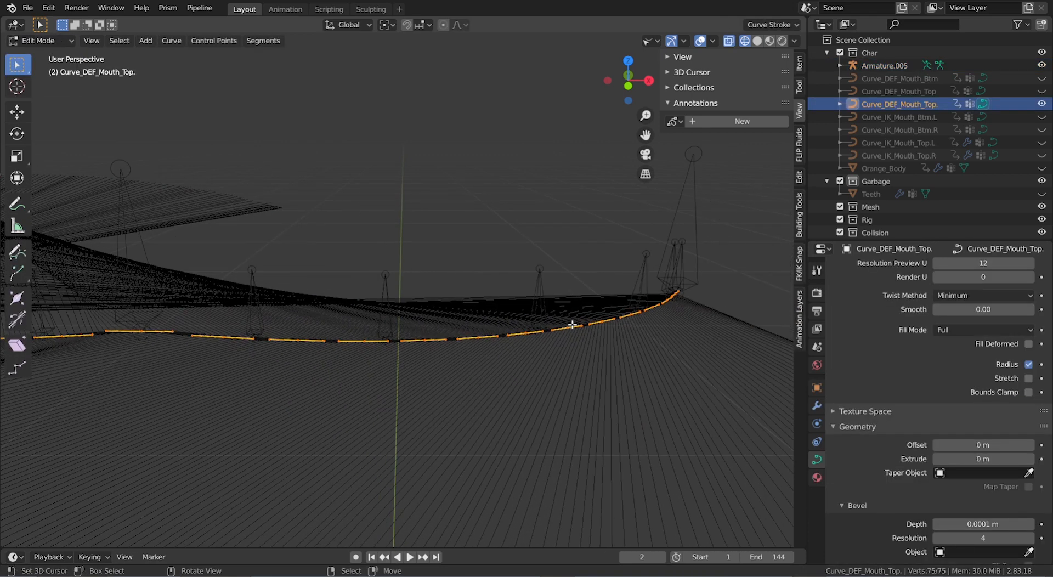
Step: Change the viewport shading from wireframe to solid while editing the curve
key(shift+z)
scroll(567, 323, left, 5)
scroll(566, 323, down, 5)
middle_drag(565, 324, 486, 314)
alt+scroll(487, 308, down, 2)
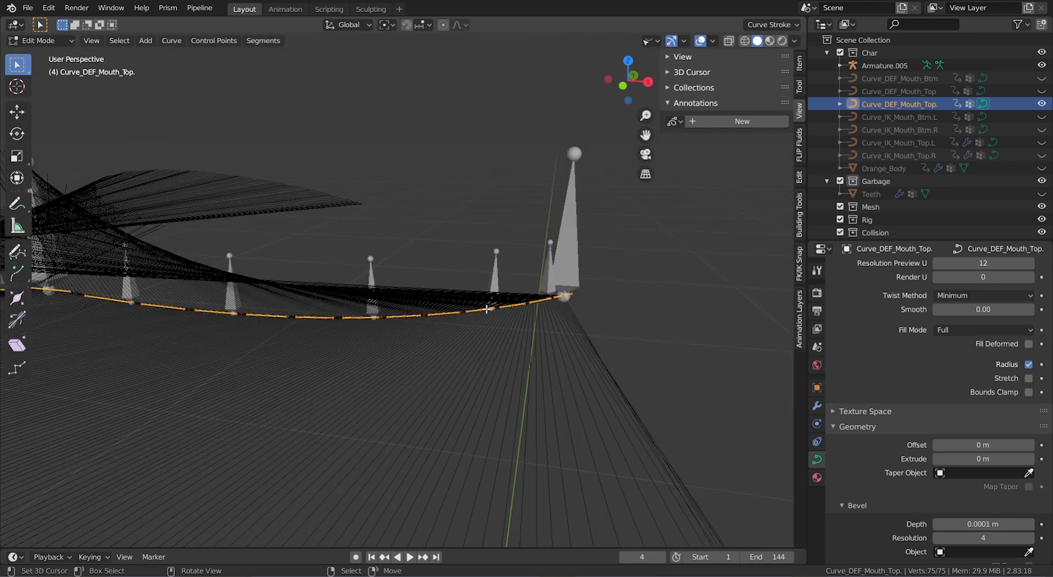
Step: Try to move a single curve control point lying between two of the small hook bones
scroll(487, 318, up, 2)
right_click(458, 323)
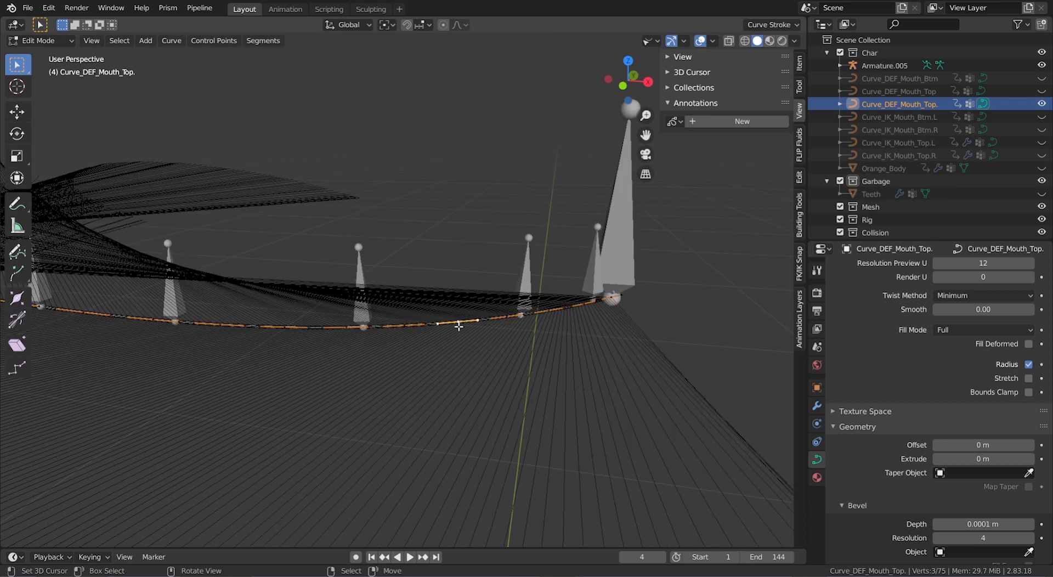
key(g)
right_click(439, 296)
ctrl+scroll(498, 350, down, 7)
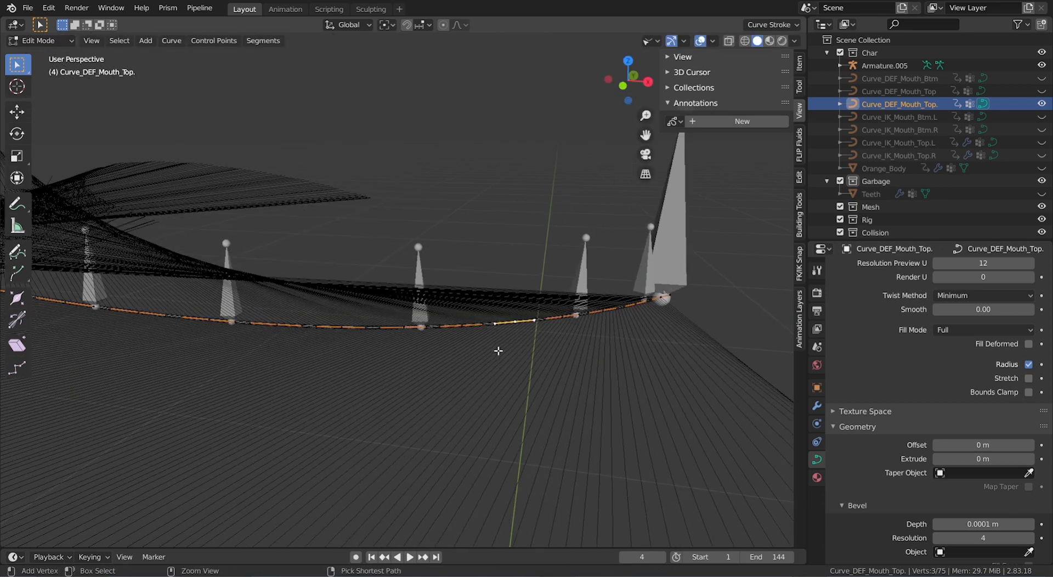
ctrl+alt+scroll(499, 350, down, 1)
ctrl+scroll(500, 350, up, 3)
ctrl+scroll(499, 350, up, 5)
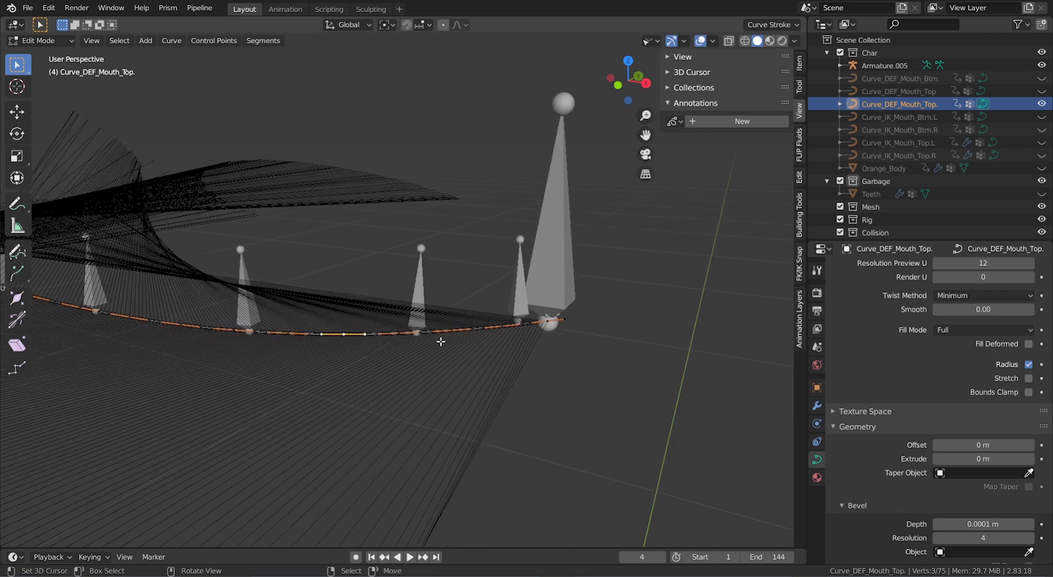
scroll(440, 343, up, 2)
ctrl+scroll(413, 343, down, 2)
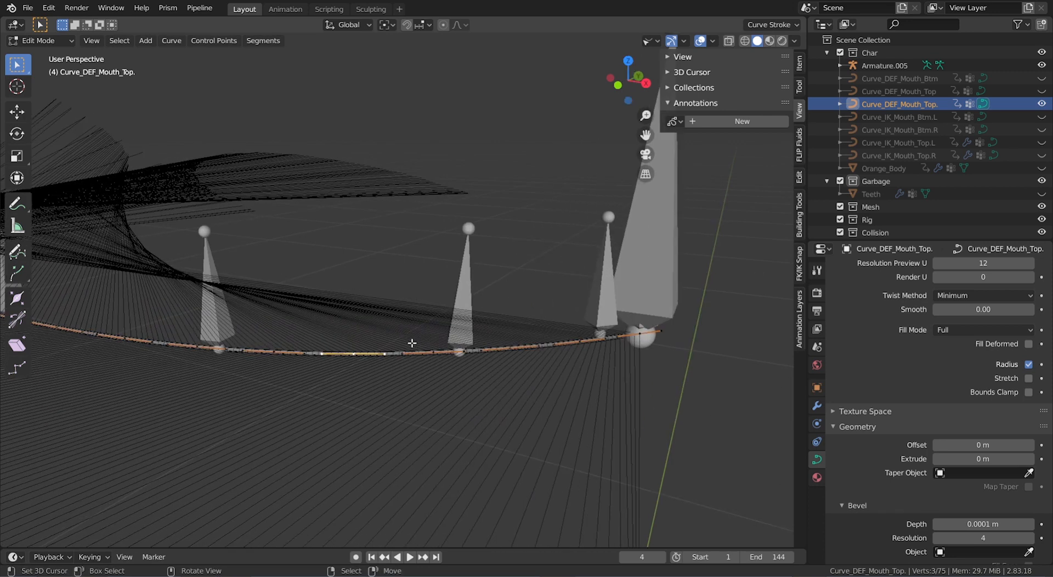
key(Tab)
right_click(467, 284)
key(g)
right_click(468, 261)
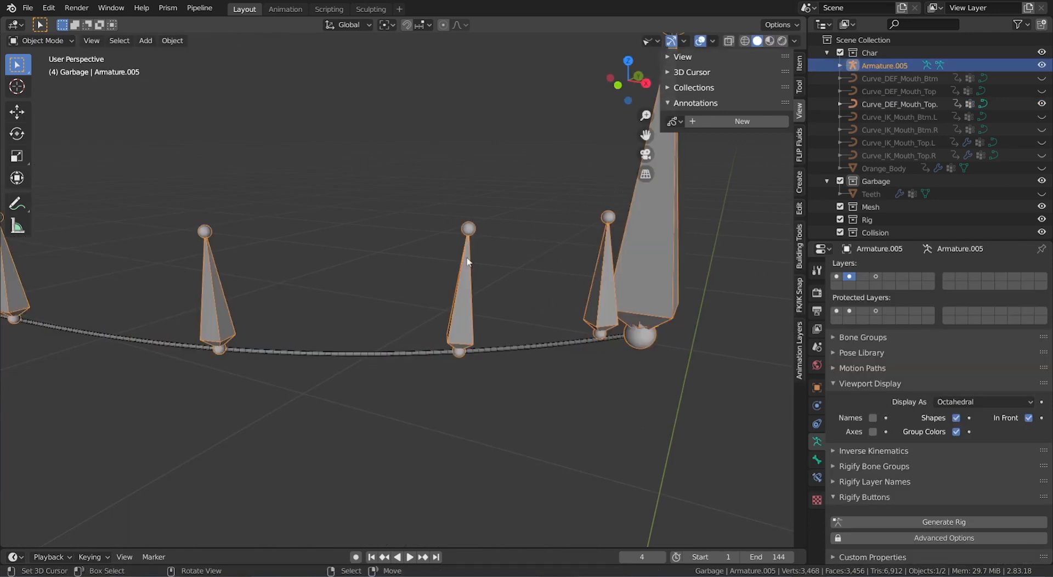
click(42, 40)
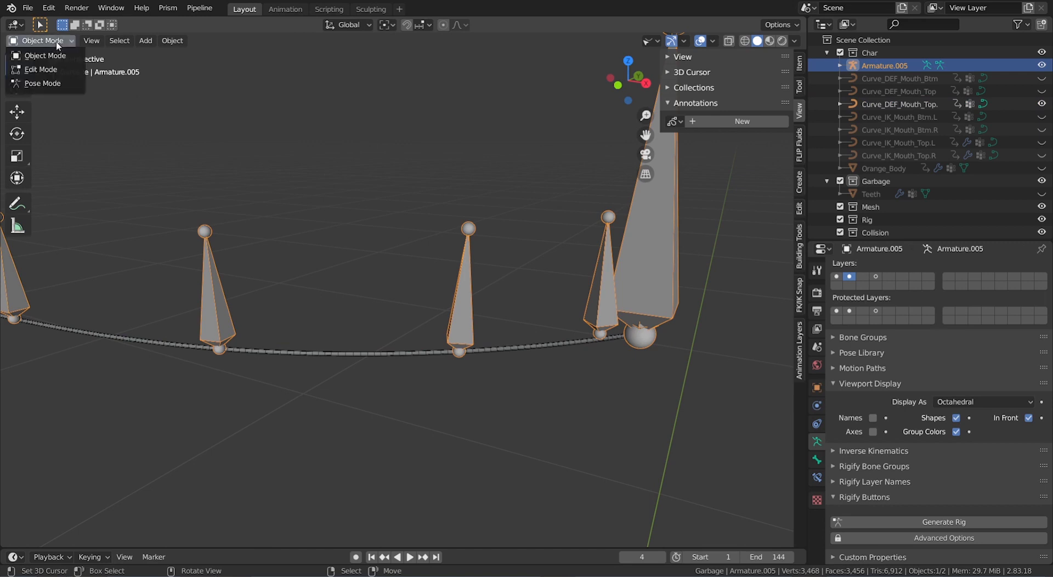
click(52, 84)
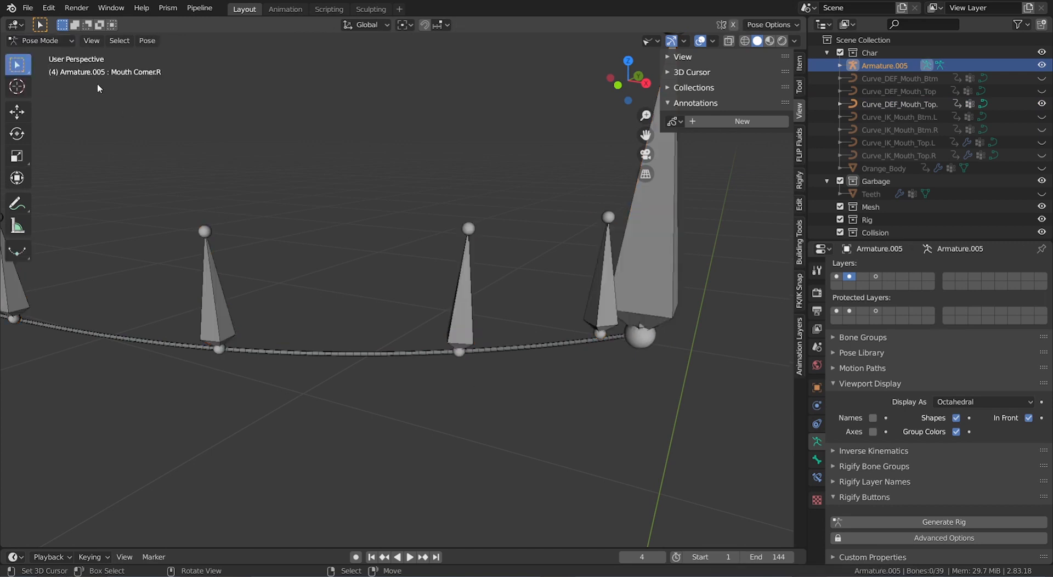
click(41, 41)
click(50, 57)
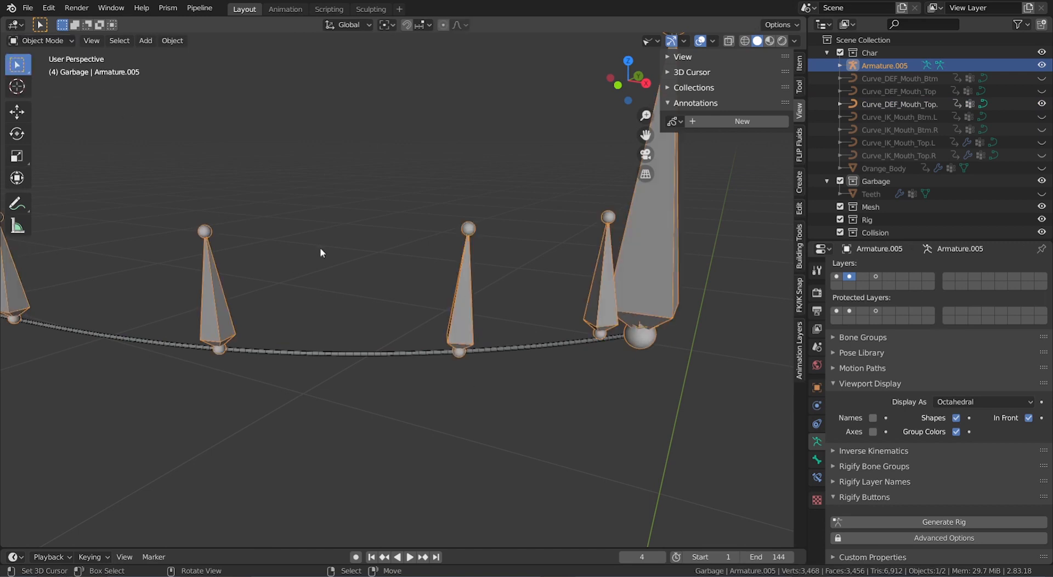
Step: Select the DEF upper mouth curve and examine how it runs along the hook bones in wireframe and solid shading
right_click(431, 351)
scroll(431, 351, down, 2)
mouse_move(431, 350)
middle_down()
mouse_move(431, 308)
mouse_move(461, 426)
middle_up()
key(shift+z)
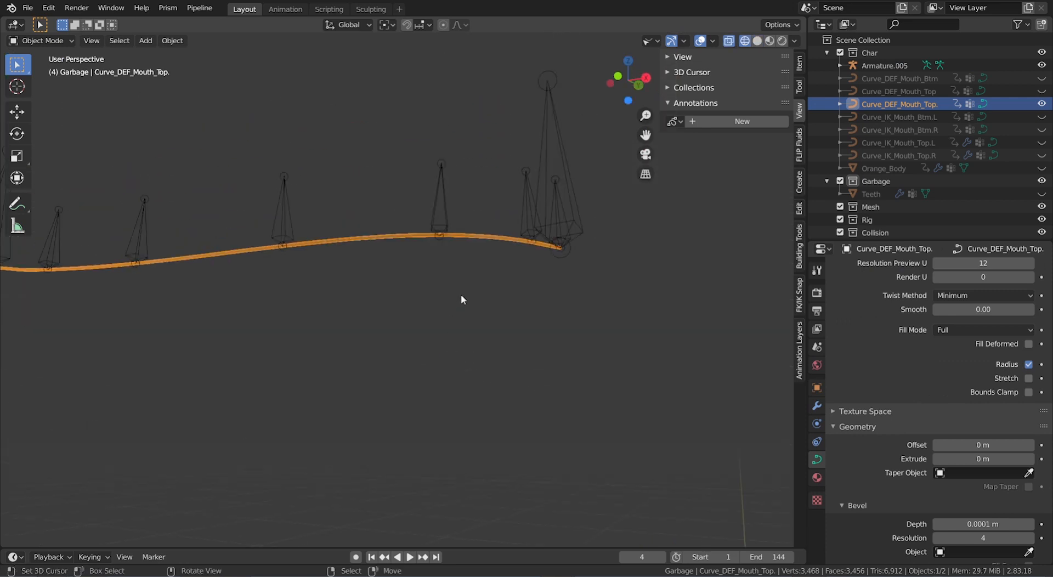
shift+middle_drag(460, 260, 460, 301)
scroll(460, 261, down, 3)
middle_drag(459, 261, 473, 313)
key(shift+z)
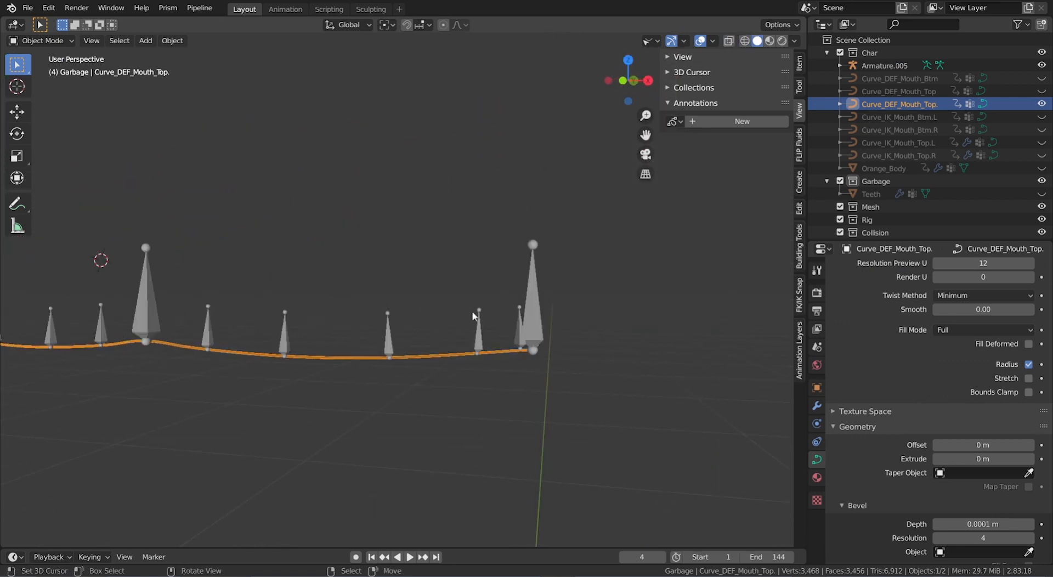
scroll(474, 317, down, 2)
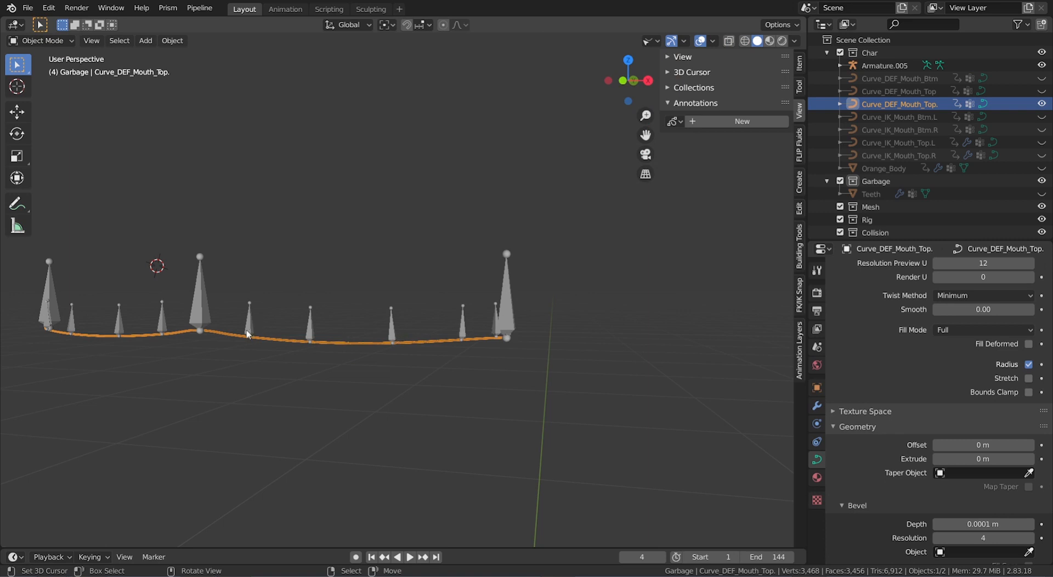
key(shift+z)
key(shift+z)
shift+middle_drag(214, 322, 289, 323)
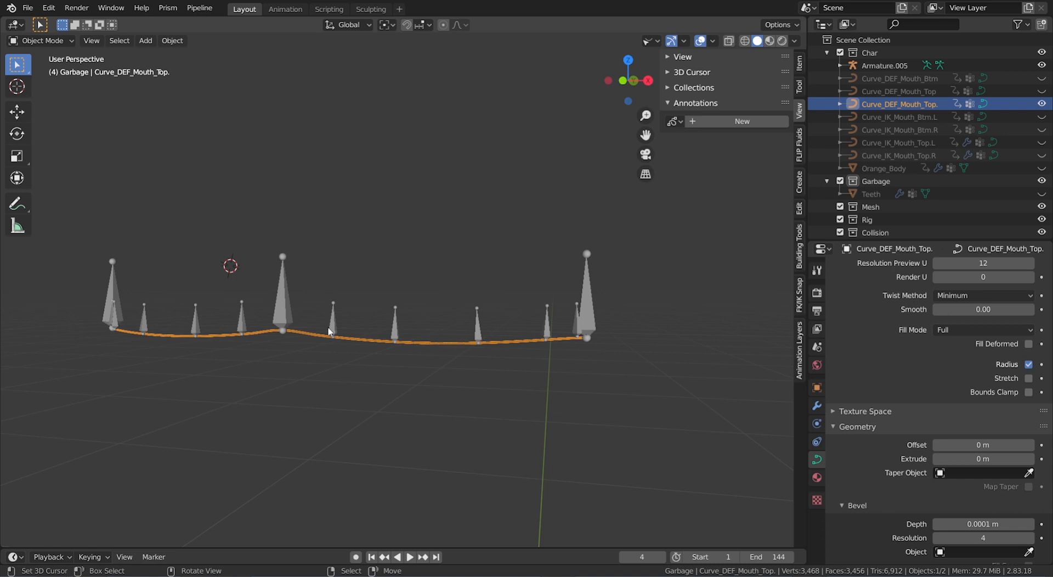
key(KP_6)
key(KP_6)
key(KP_4)
key(KP_4)
ctrl+scroll(432, 358, up, 3)
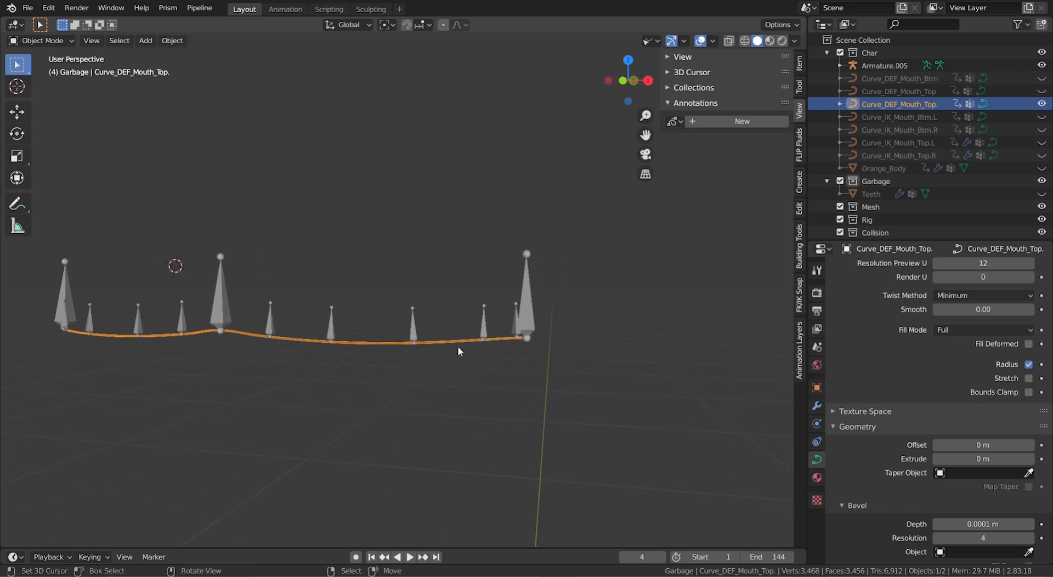
Step: Open the DEF upper mouth curve in Edit Mode and add the control point near the mouth corner to the selection
key(Tab)
scroll(499, 366, up, 3)
middle_drag(500, 366, 489, 224)
shift+click(525, 179)
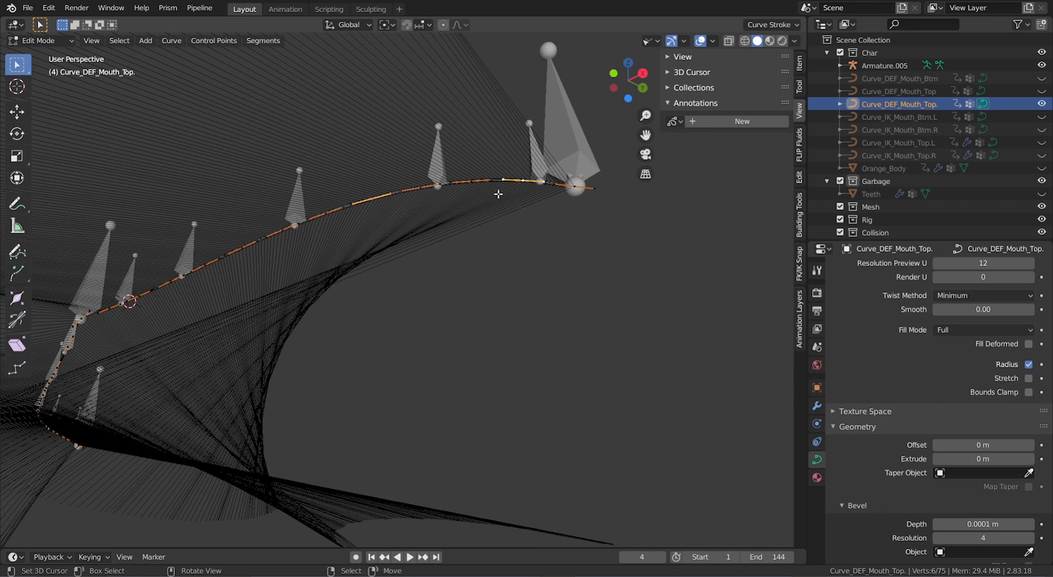
shift+scroll(499, 193, up, 3)
scroll(507, 209, up, 4)
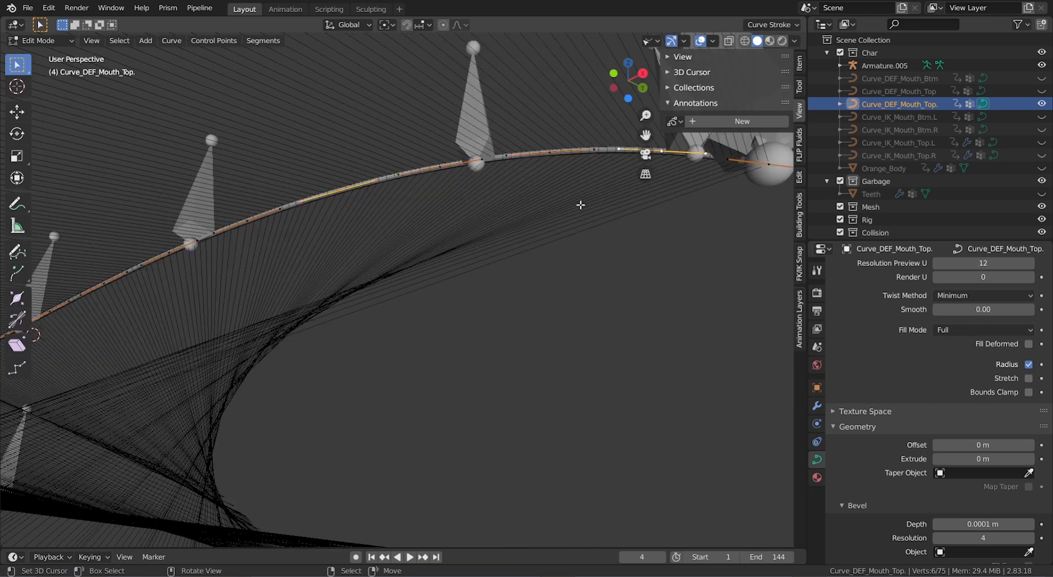
scroll(576, 204, down, 2)
ctrl+scroll(547, 199, up, 4)
key(g)
right_click(493, 210)
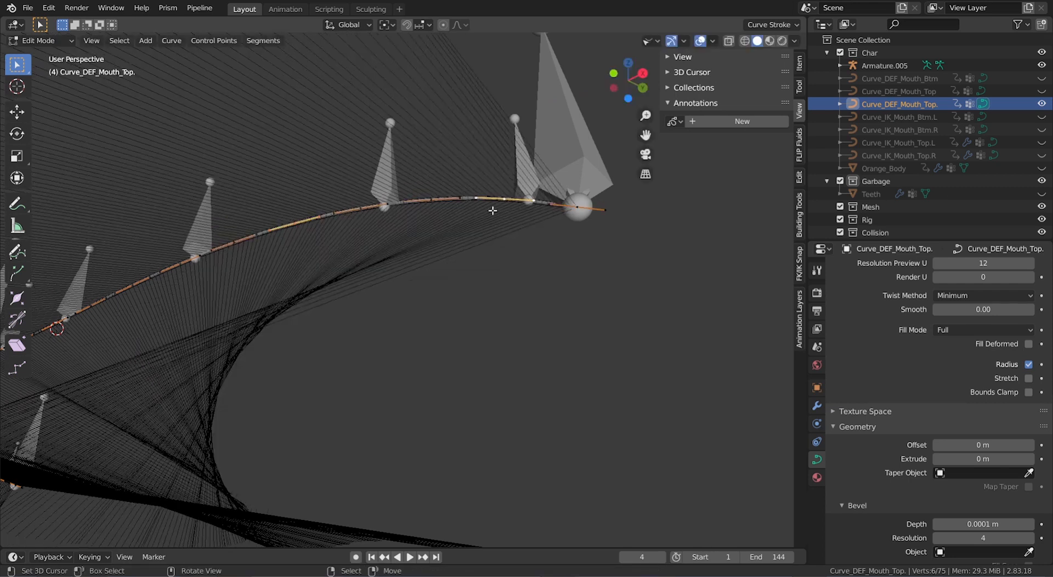
Step: Try to move the control point beside the hook bone nearest the mouth corner and undo the move
right_click(506, 206)
key(g)
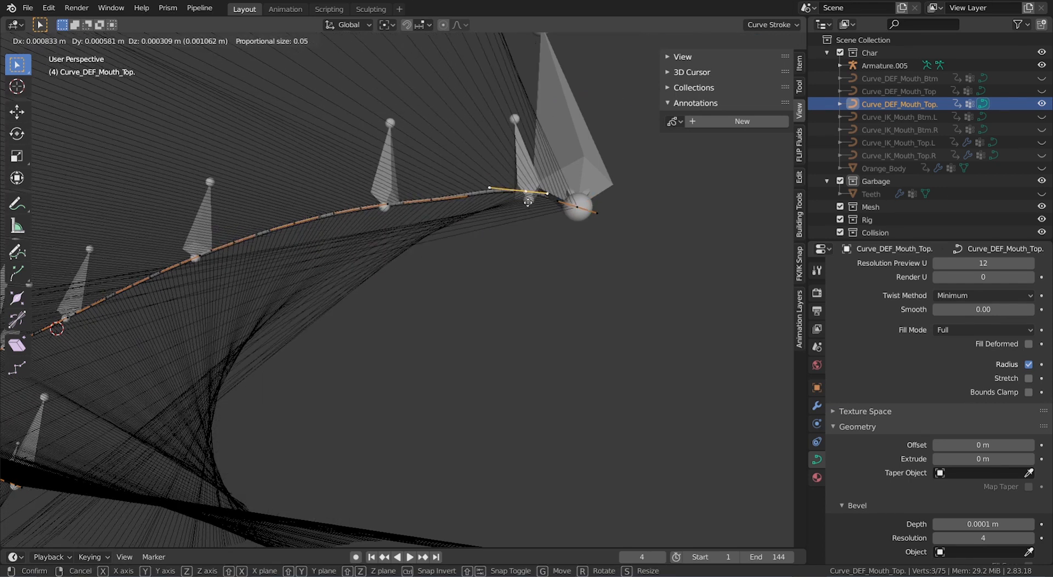
click(542, 222)
key(ctrl+z)
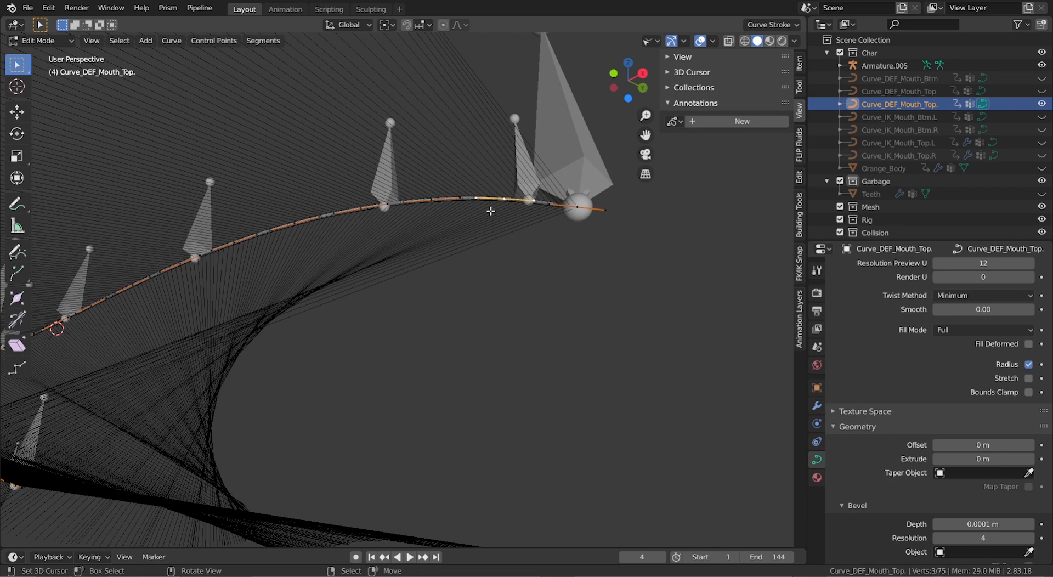
Step: Select the extra DEF upper mouth curve control points lying between hook bones, from the mouth corner to the central bone
middle_drag(470, 212, 552, 222)
ctrl+scroll(551, 222, up, 6)
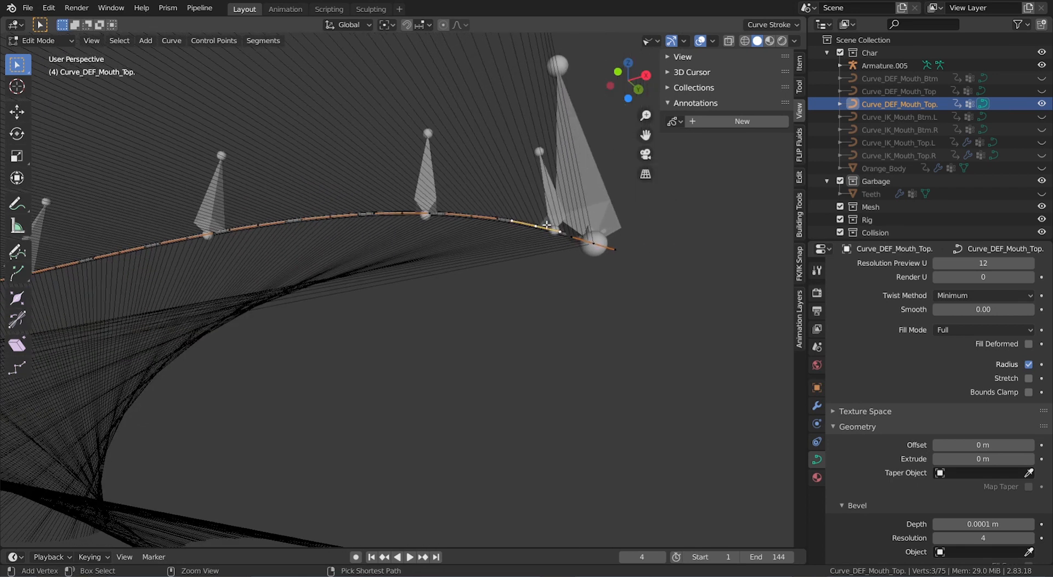
right_click(479, 218)
ctrl+scroll(468, 220, down, 8)
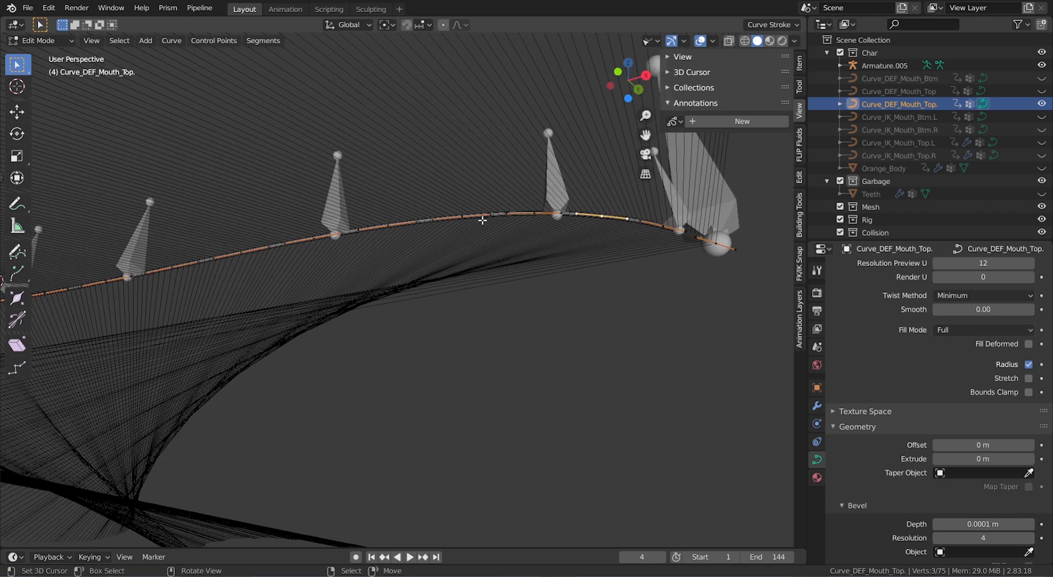
shift+right_click(465, 219)
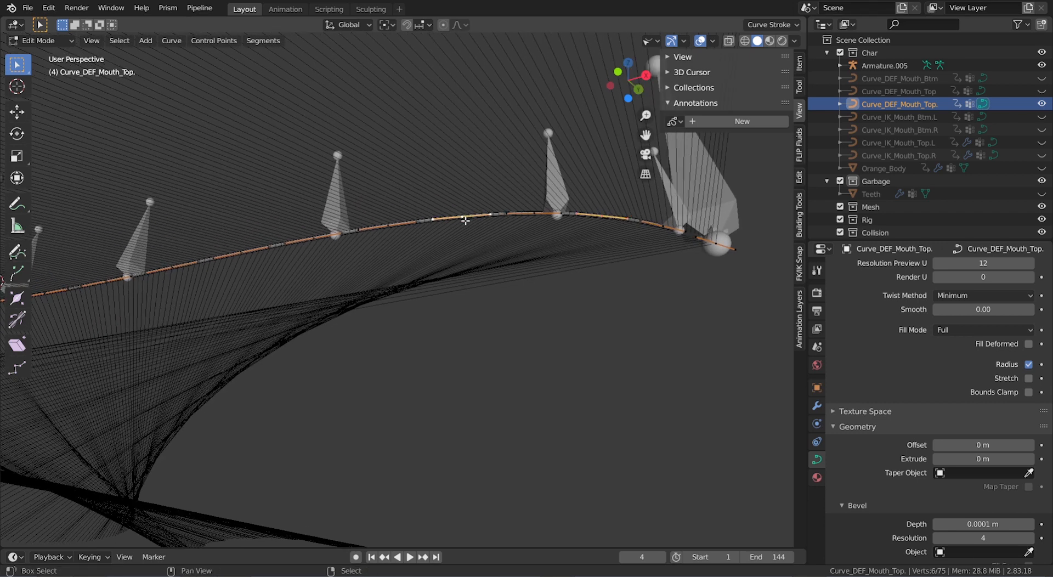
shift+right_click(391, 225)
ctrl+scroll(387, 223, down, 5)
shift+right_click(422, 225)
shift+right_click(344, 221)
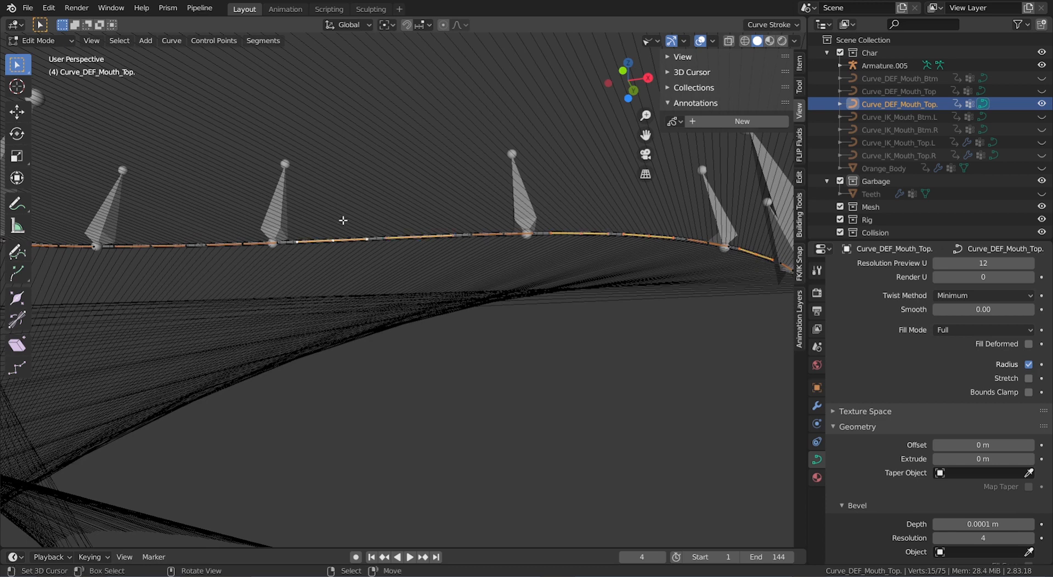
ctrl+scroll(366, 223, down, 10)
ctrl+scroll(364, 244, down, 10)
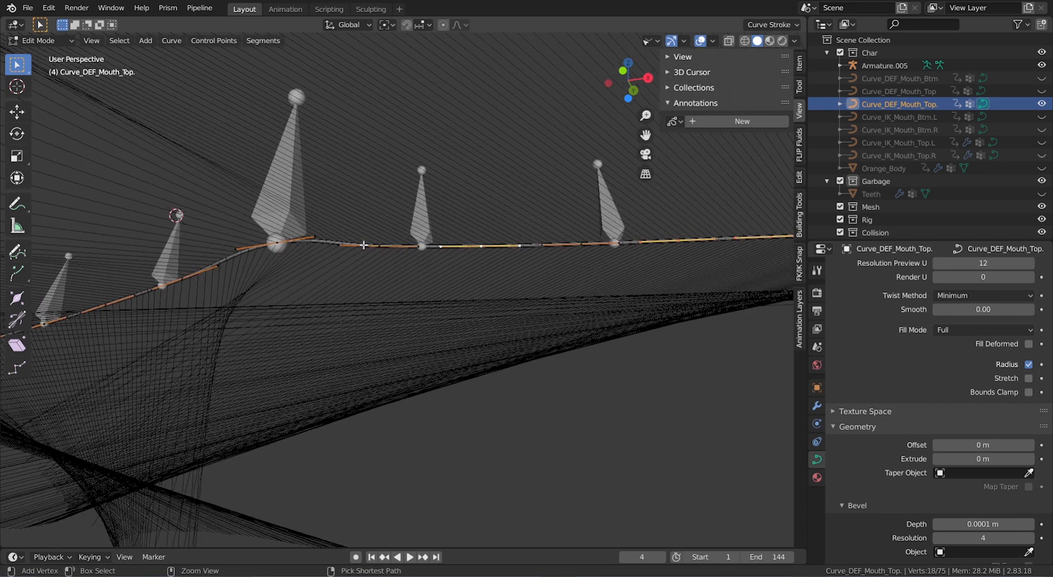
shift+right_click(466, 245)
Step: Add the in-between control points on the other half of the curve, out to the opposite mouth corner, to the selection
ctrl+scroll(466, 246, down, 10)
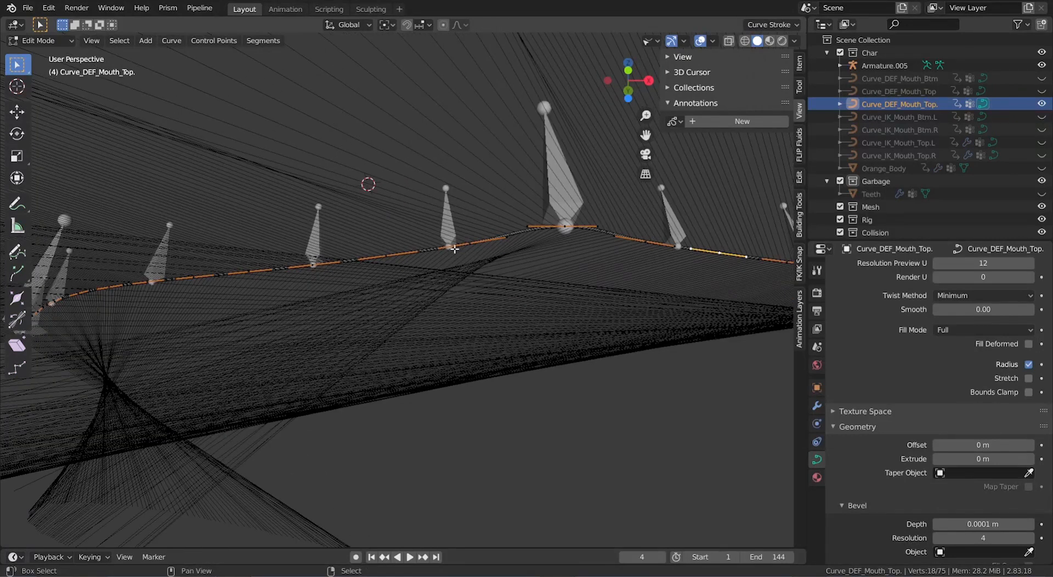
ctrl+right_click(472, 246)
ctrl+scroll(464, 269, down, 10)
ctrl+scroll(464, 269, up, 2)
shift+right_click(494, 245)
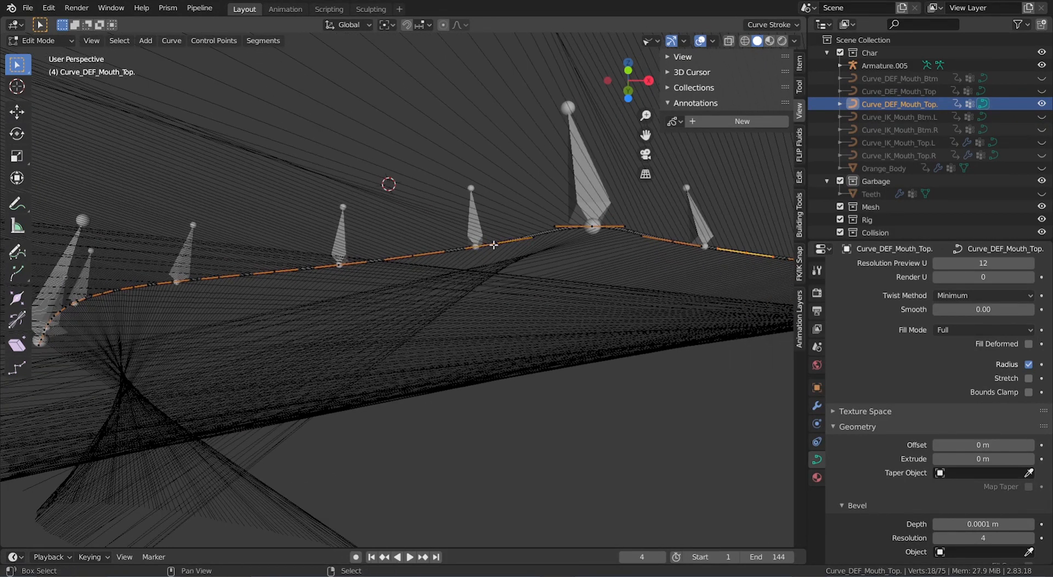
shift+right_click(410, 260)
ctrl+scroll(410, 260, down, 7)
shift+right_click(456, 270)
shift+right_click(412, 270)
shift+right_click(403, 269)
ctrl+scroll(404, 266, down, 9)
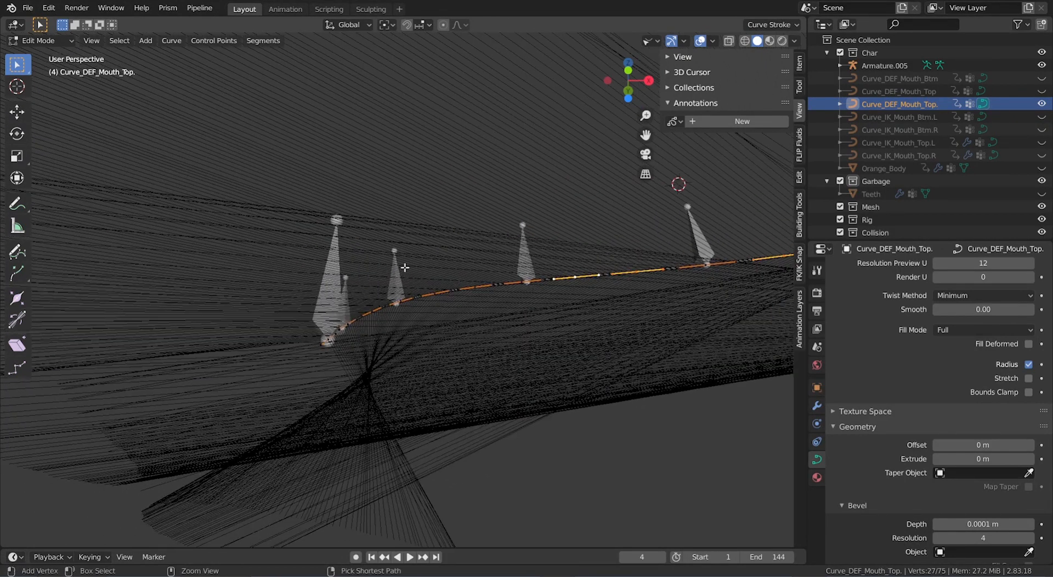
scroll(405, 266, up, 3)
shift+right_click(534, 291)
shift+right_click(454, 291)
mouse_move(450, 290)
middle_down()
mouse_move(492, 285)
mouse_move(438, 283)
mouse_move(554, 304)
middle_up()
shift+right_click(491, 285)
Step: Dissolve the selected in-between control points of the DEF upper mouth curve and return to Object Mode
key(alt+z)
scroll(433, 285, down, 4)
ctrl+scroll(433, 284, up, 6)
ctrl+scroll(554, 304, up, 5)
ctrl+scroll(554, 304, up, 2)
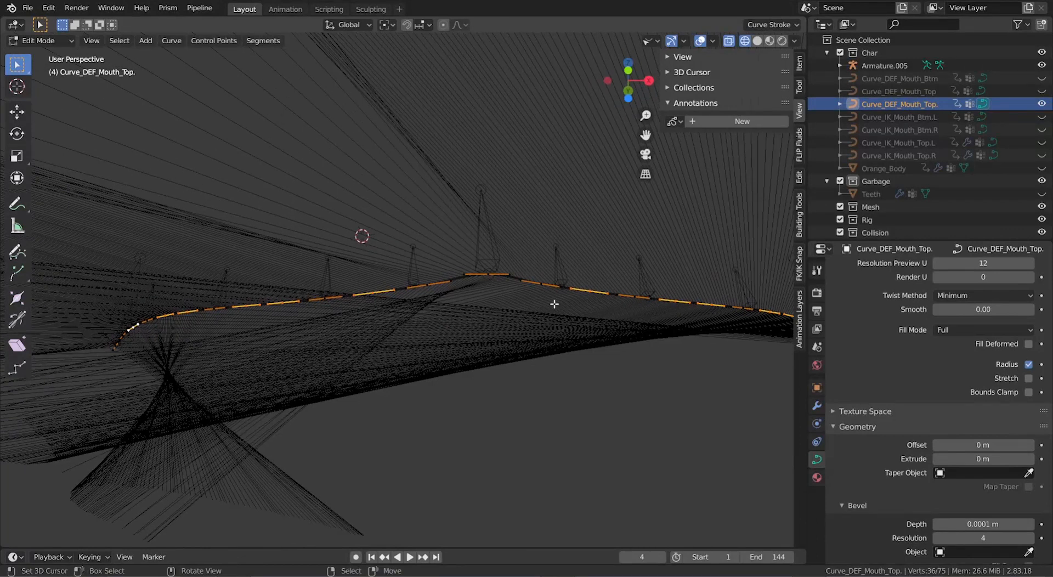
scroll(556, 301, up, 2)
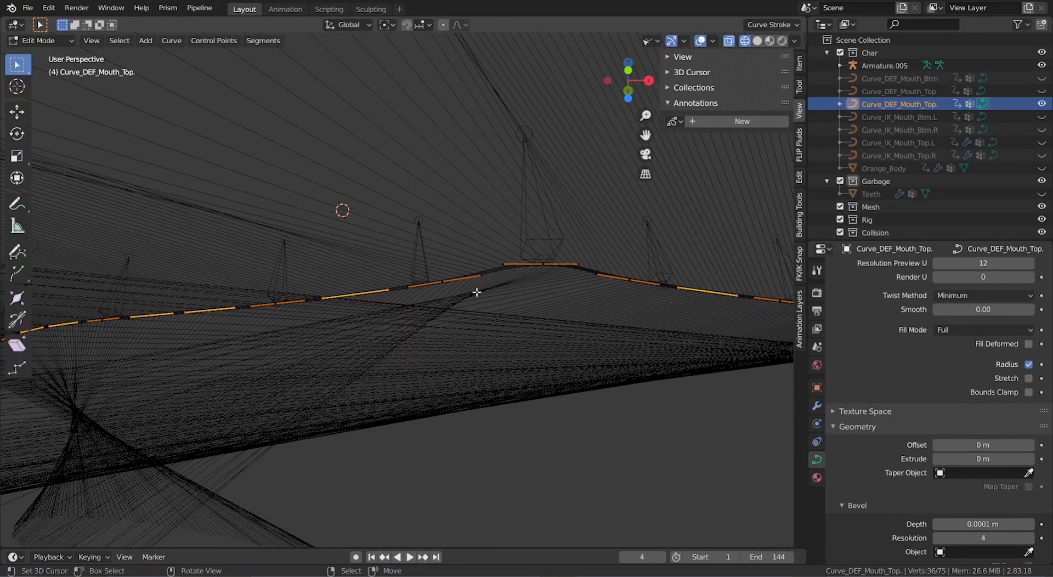
key(x)
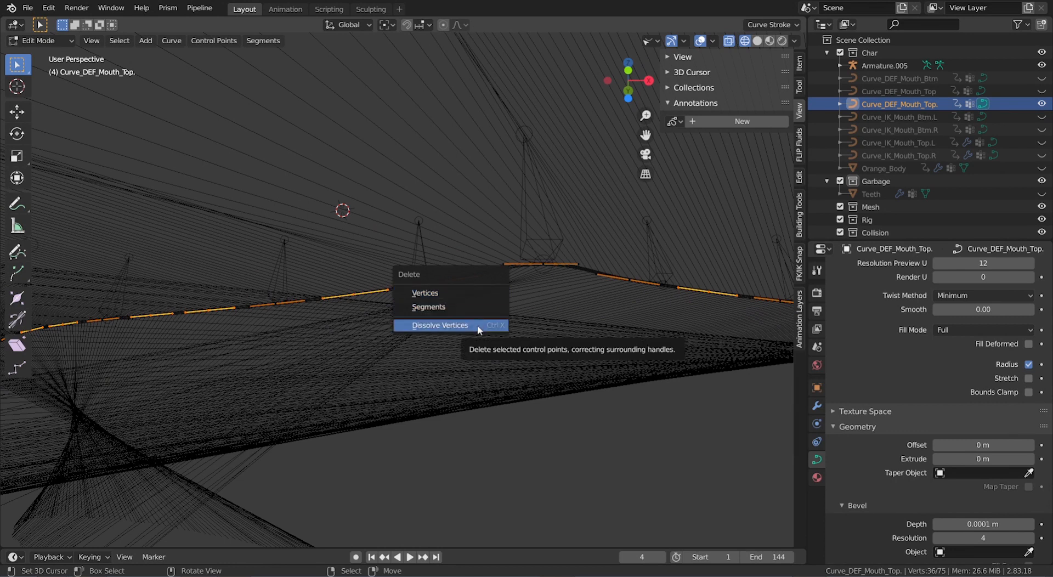
click(478, 326)
key(Tab)
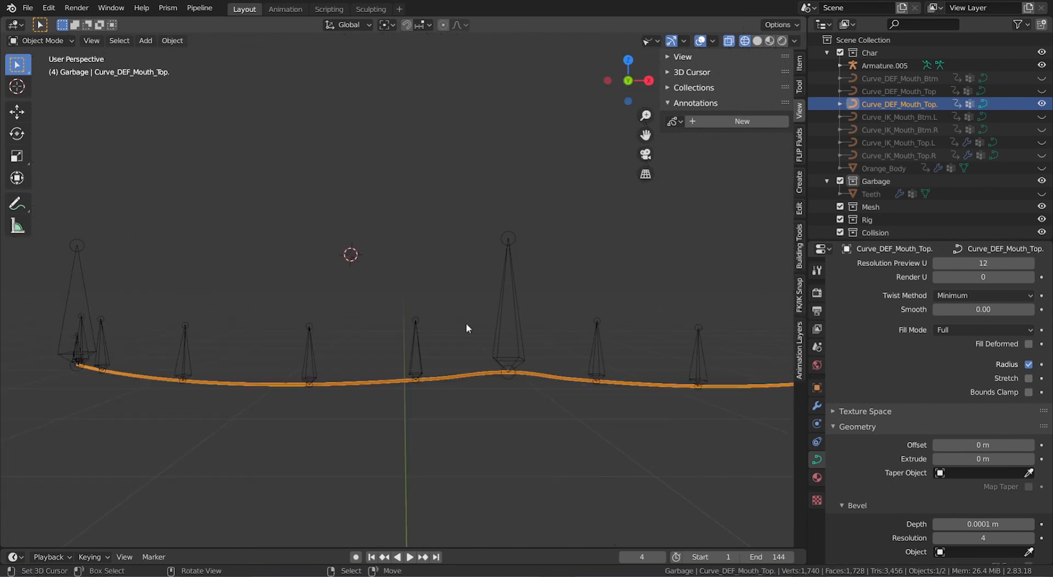
Step: Try to move the curve control point beside the first small hook bone next to the central bone
middle_drag(466, 324, 466, 419)
middle_drag(355, 422, 357, 400)
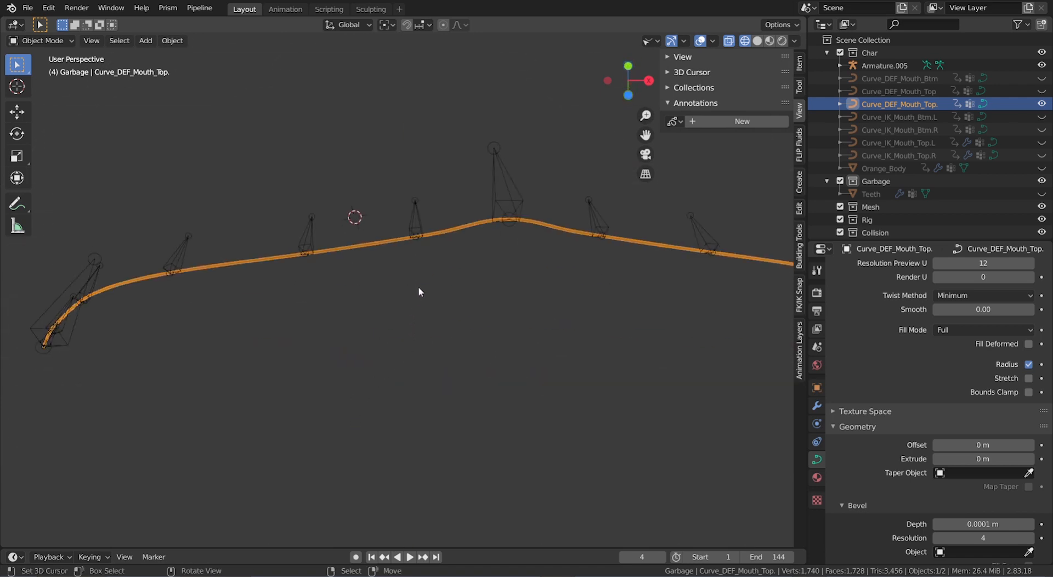
middle_drag(481, 270, 433, 233)
key(Tab)
click(399, 242)
key(g)
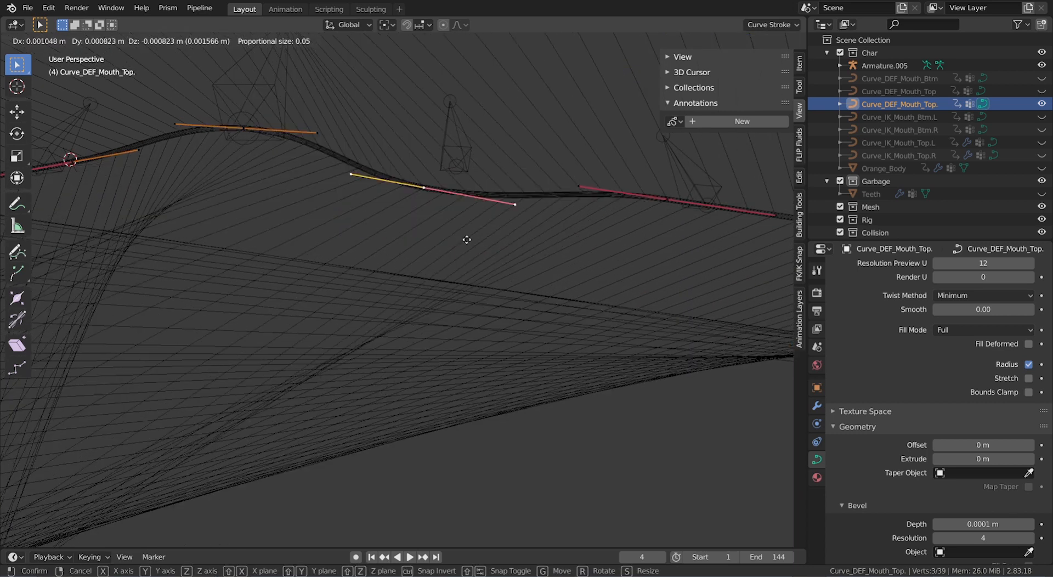
key(Escape)
ctrl+scroll(482, 224, down, 2)
key(g)
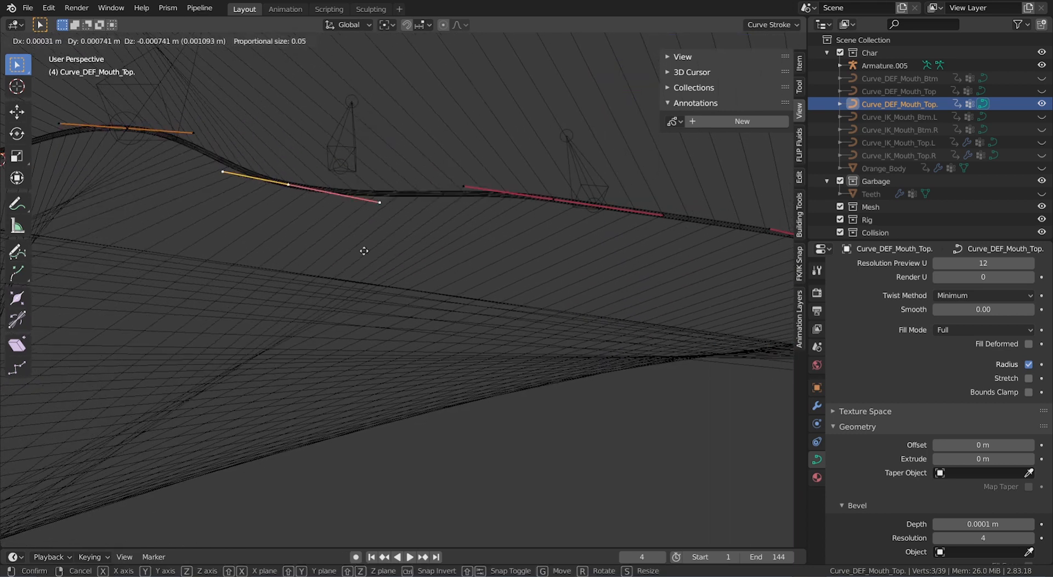
key(Escape)
middle_drag(348, 161, 351, 313)
Step: Leave curve editing, select the mouth armature and put it in Pose Mode
key(Tab)
click(351, 324)
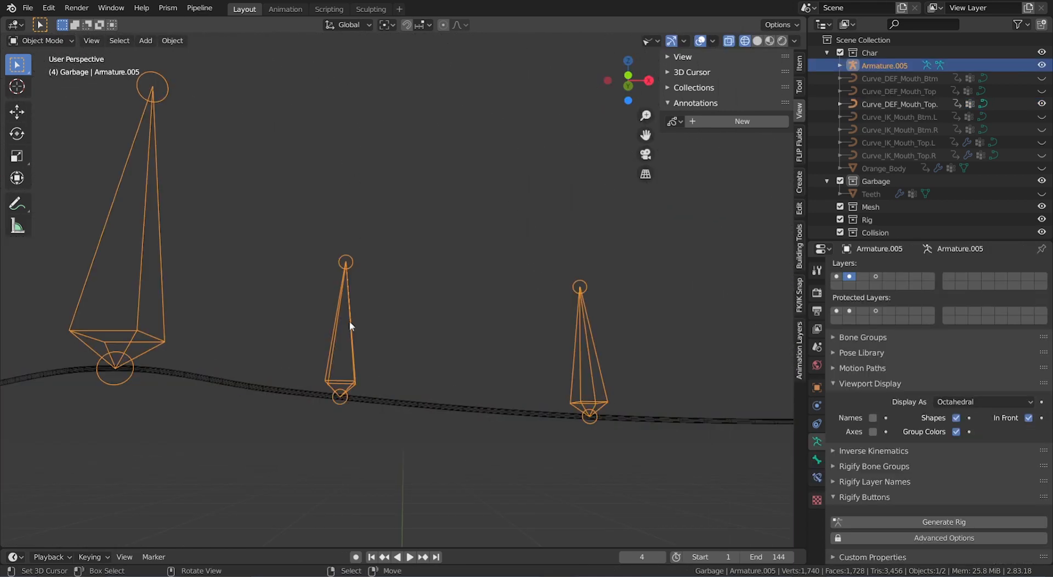
scroll(350, 323, down, 2)
ctrl+scroll(347, 322, down, 3)
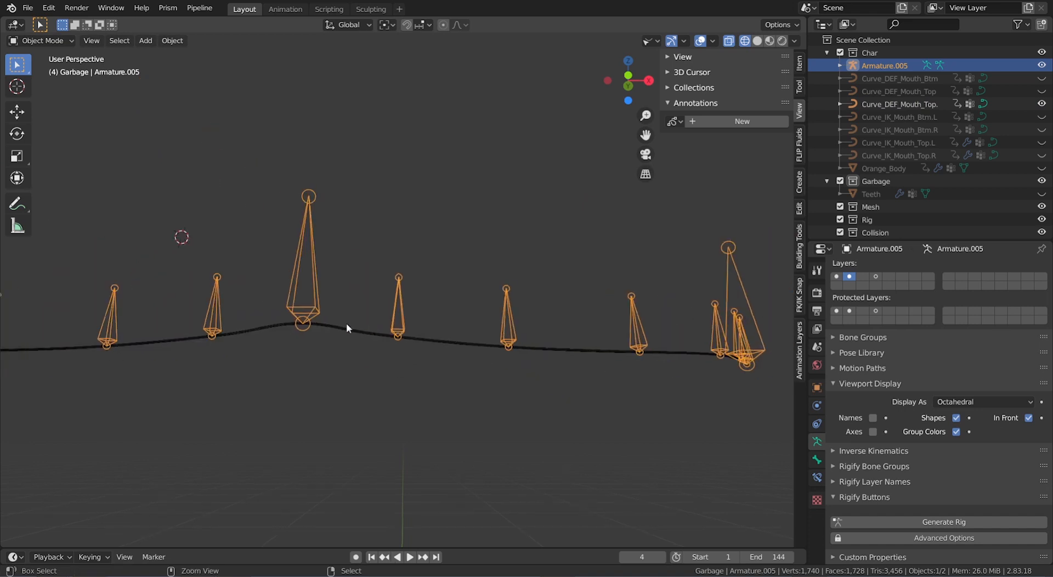
click(55, 41)
click(52, 83)
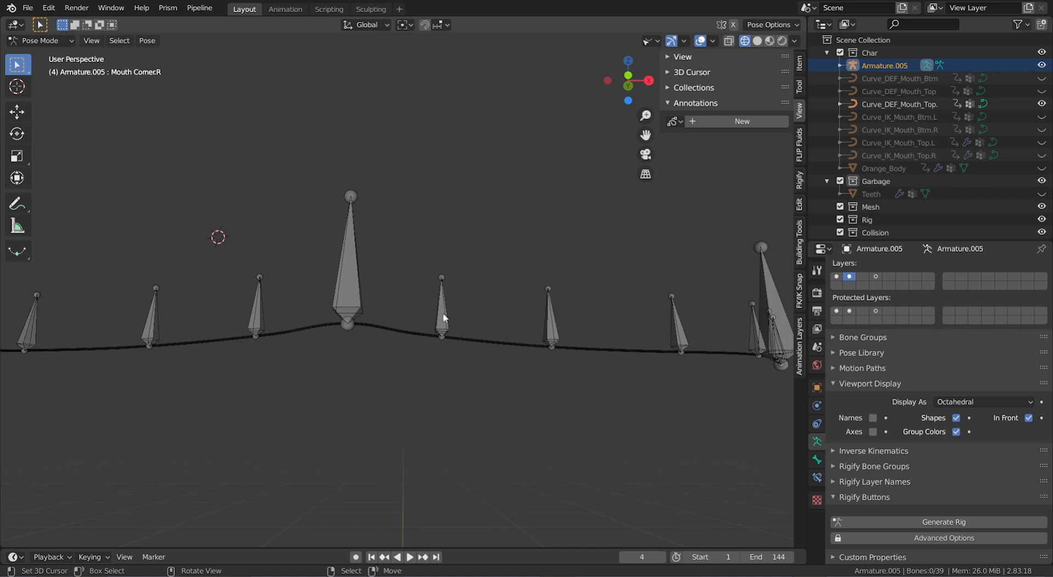
Step: Set the armature to Rest Position and compare the hook bones with the curve toward the mouth corner
scroll(877, 456, up, 3)
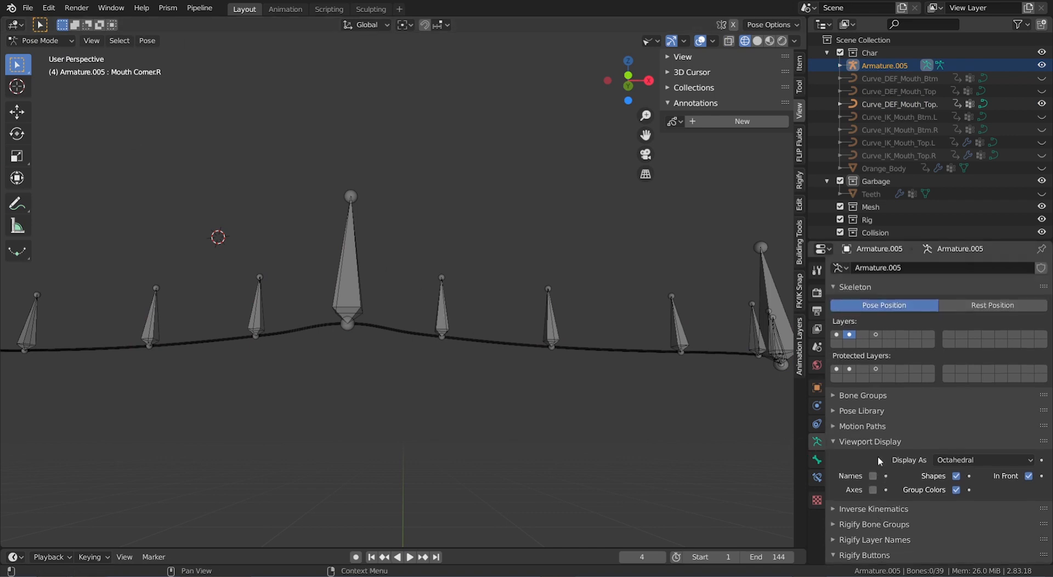
scroll(690, 342, down, 1)
scroll(598, 334, down, 2)
shift+scroll(572, 344, down, 2)
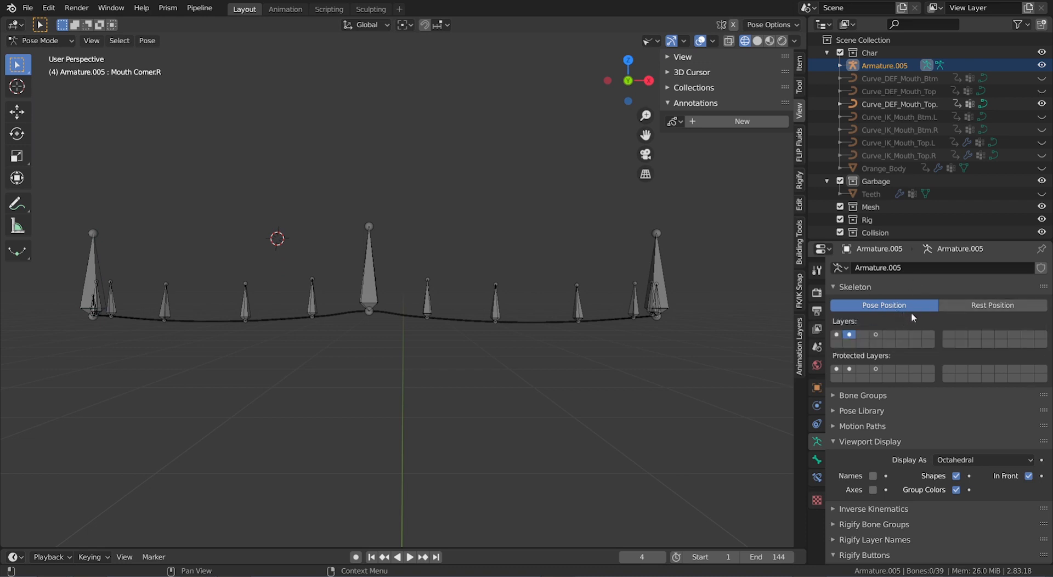
click(988, 311)
middle_drag(548, 381, 502, 356)
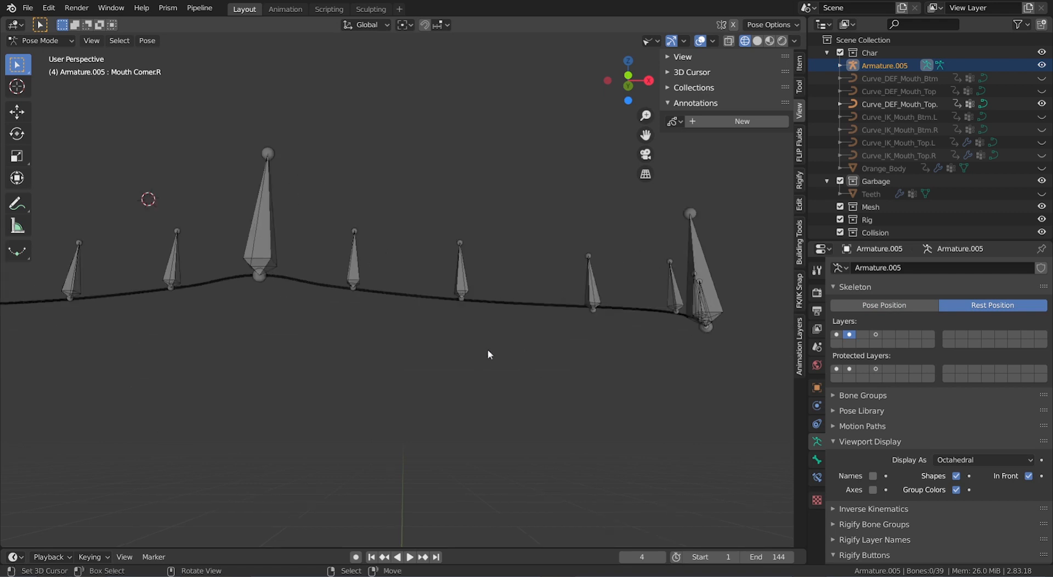
shift+scroll(488, 350, right, 8)
ctrl+scroll(477, 346, up, 4)
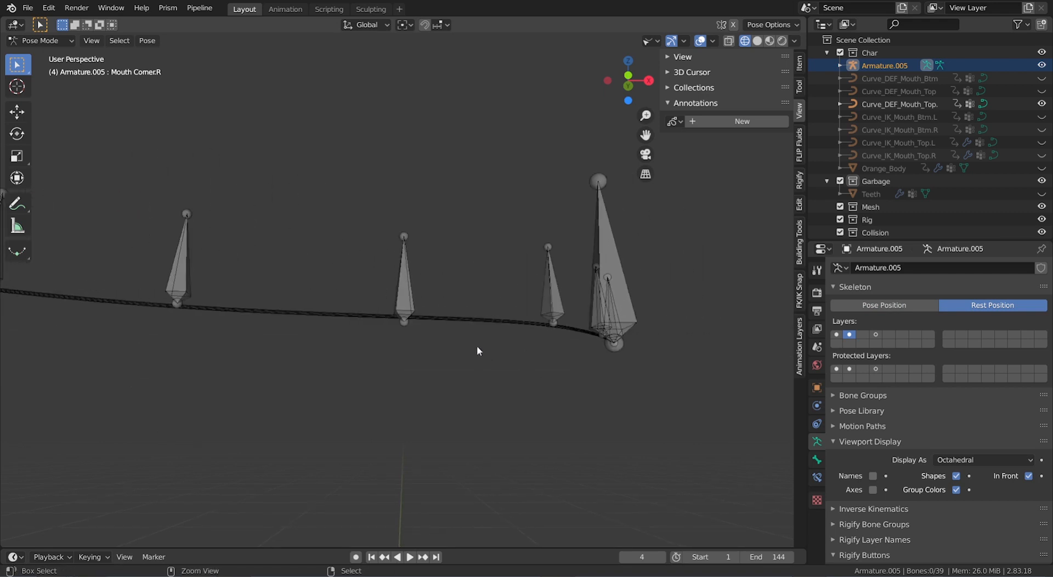
scroll(460, 349, up, 2)
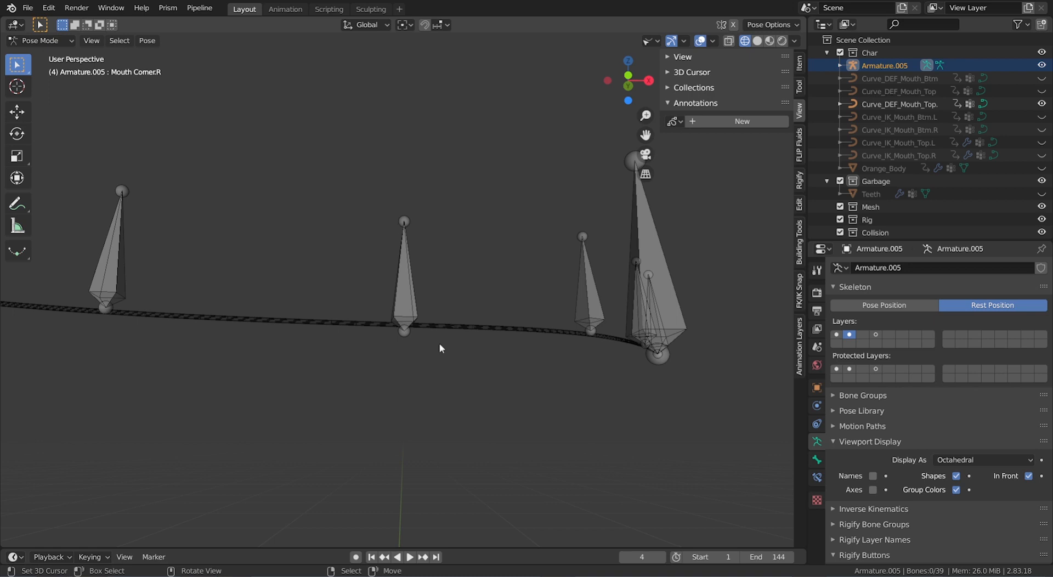
ctrl+alt+scroll(440, 349, down, 1)
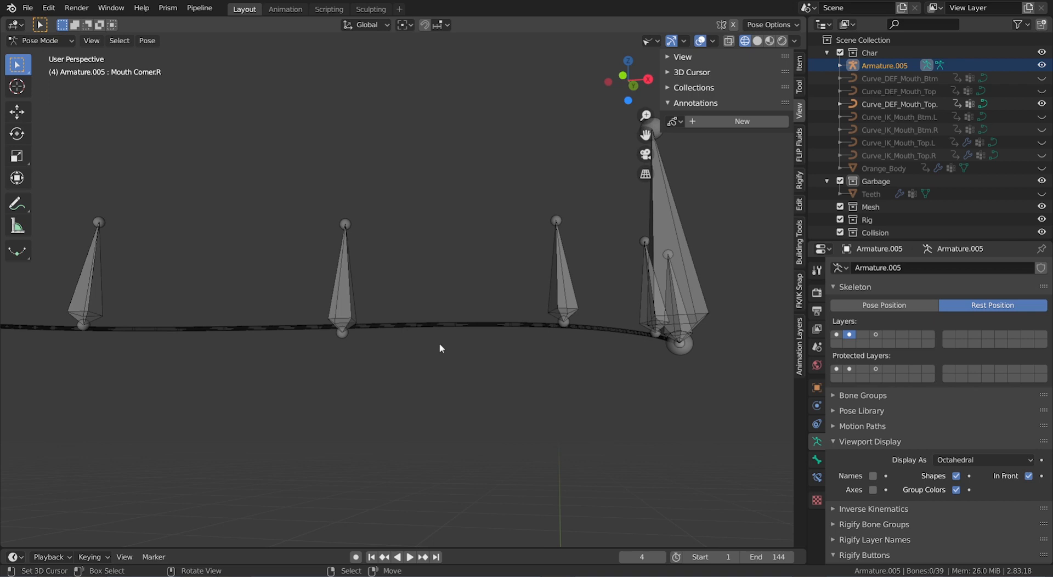
ctrl+scroll(442, 349, up, 4)
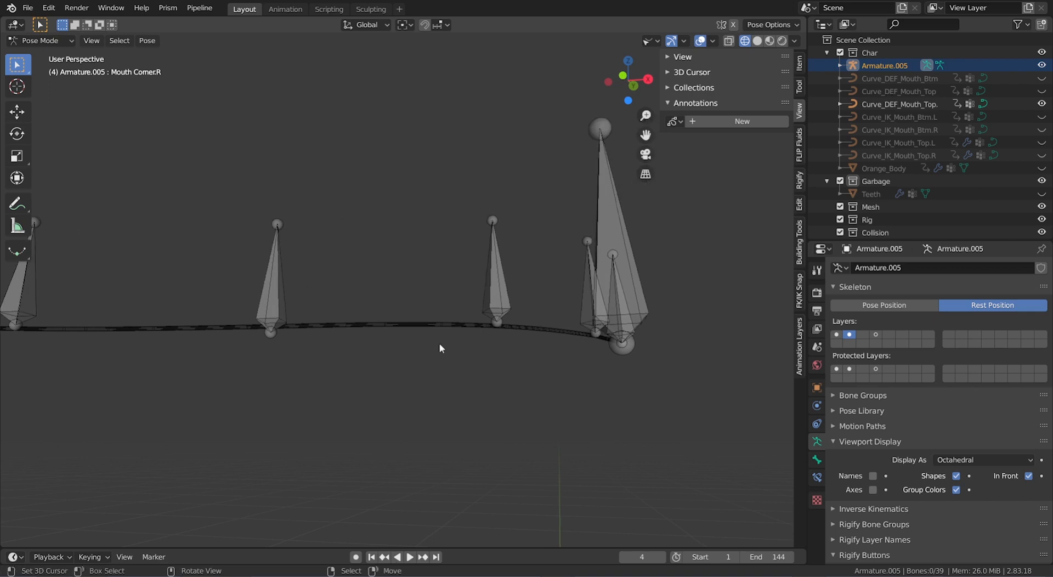
Step: Open the DEF upper mouth curve in Edit Mode and select the control point at the hook bone nearest the mouth corner, in solid shading
click(39, 41)
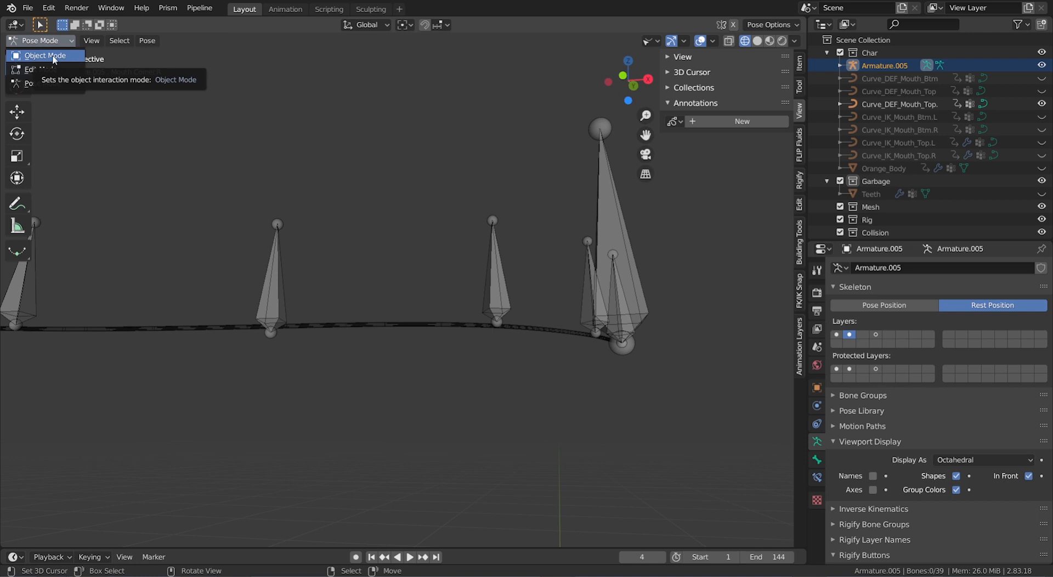
click(54, 57)
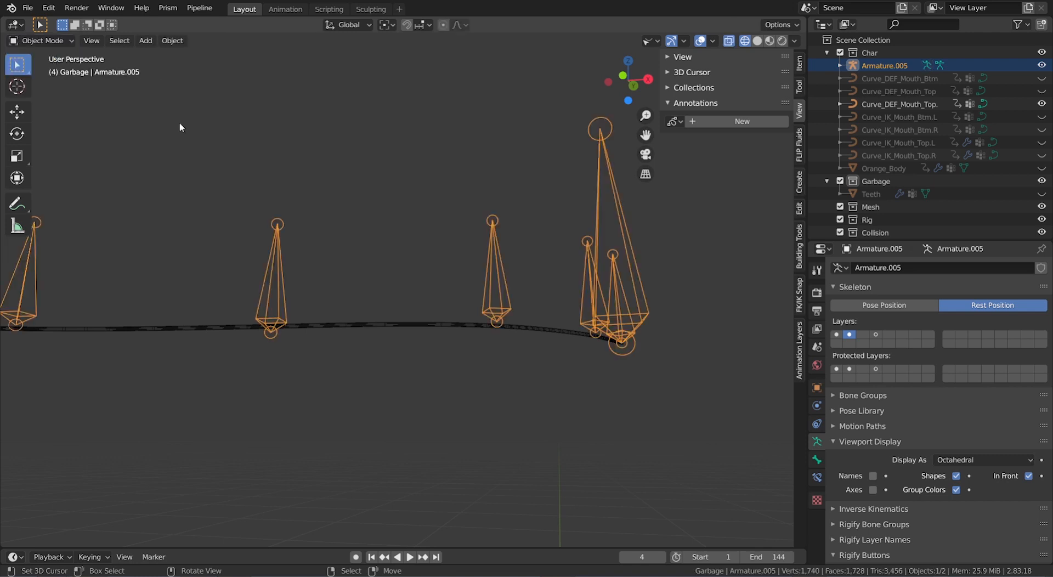
click(437, 332)
key(Tab)
scroll(483, 348, up, 3)
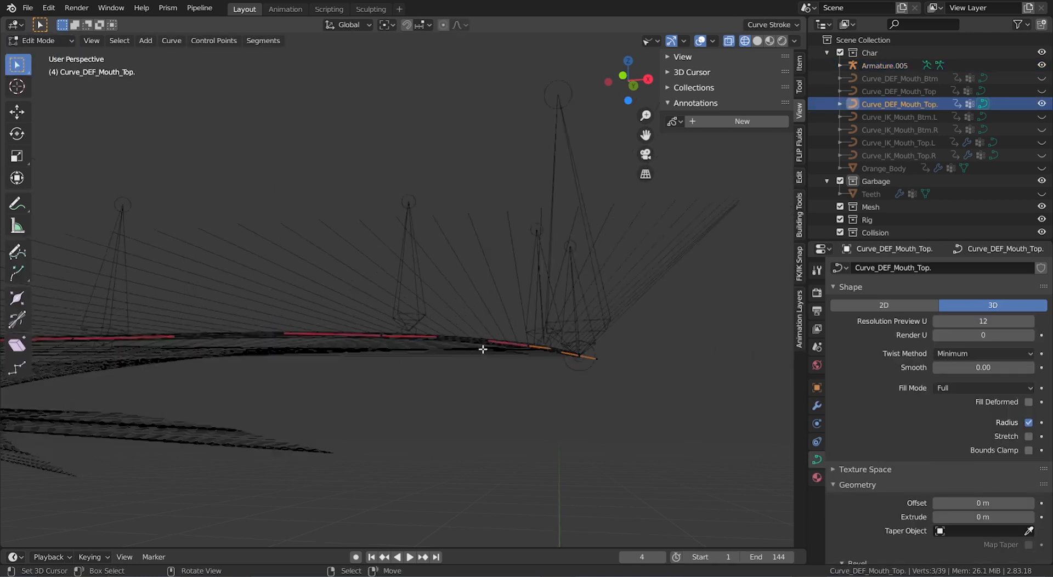
right_click(571, 364)
middle_drag(579, 364, 466, 342)
key(shift+z)
scroll(516, 365, up, 2)
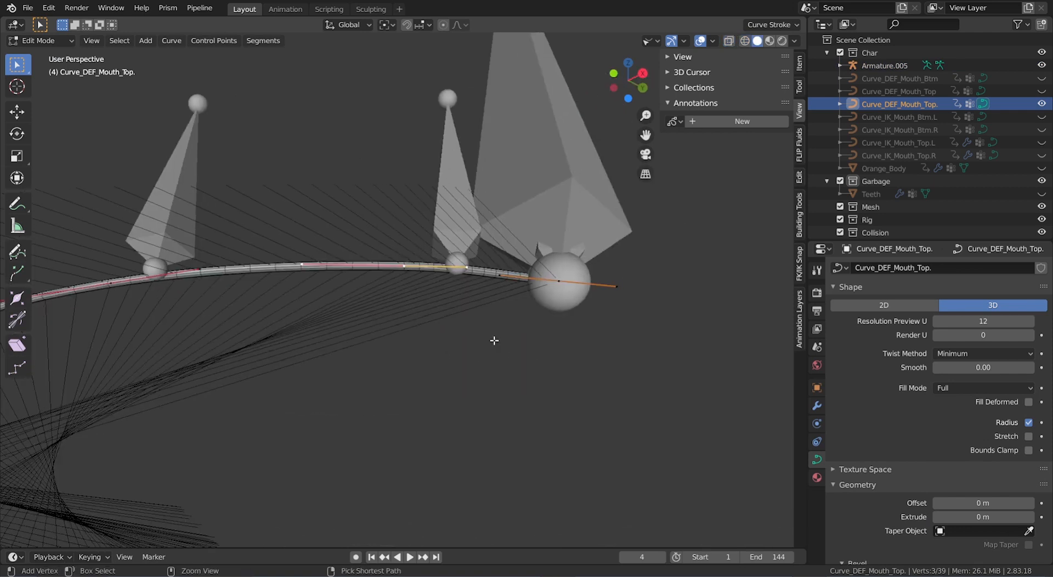
scroll(466, 316, up, 1)
scroll(493, 284, down, 4)
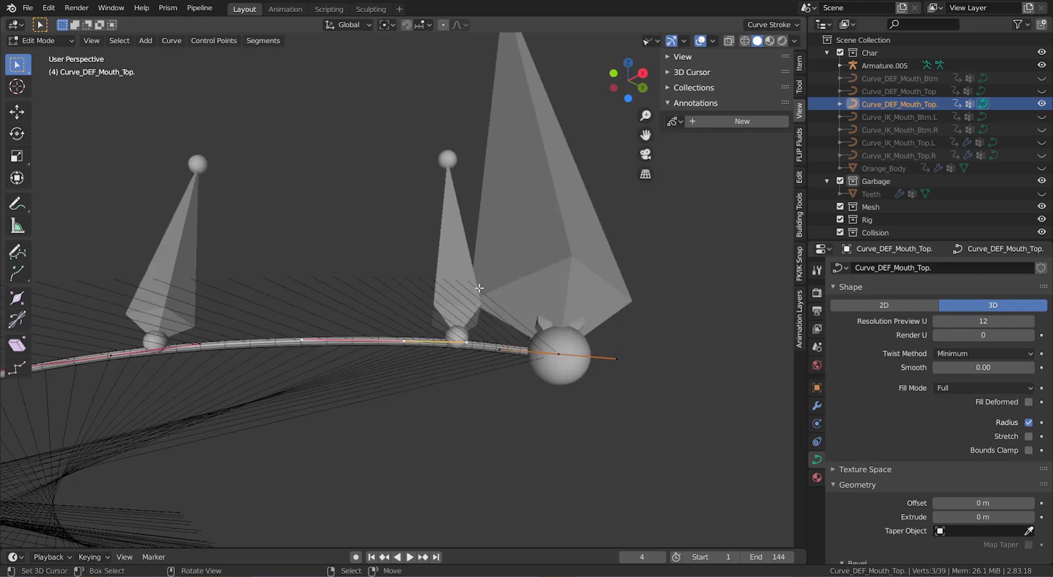
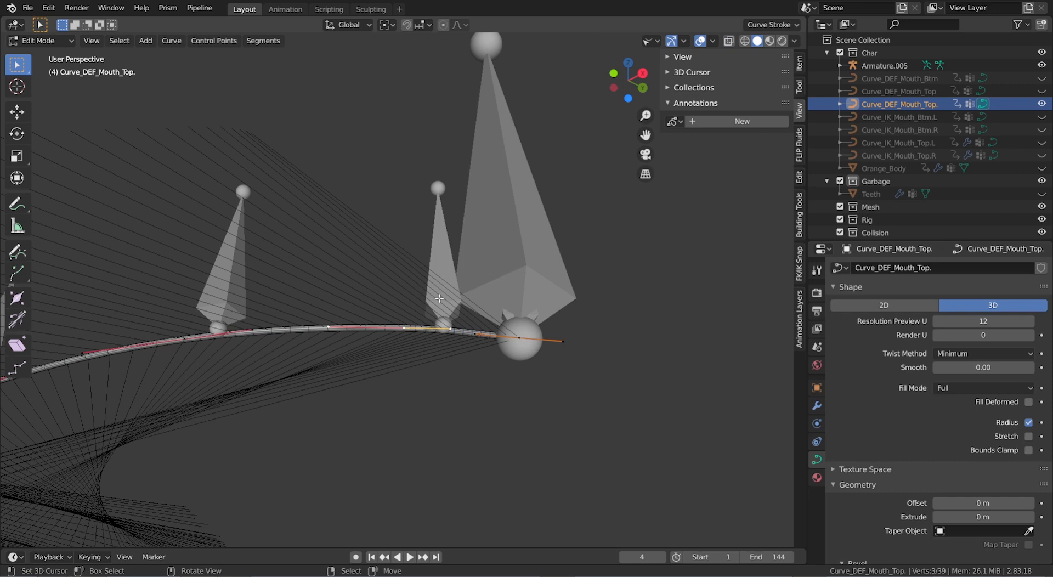
Step: Open the armature in Edit Mode and select the base joint of the Top_Hooks.005 bone near the mouth corner
key(Tab)
click(438, 258)
click(40, 40)
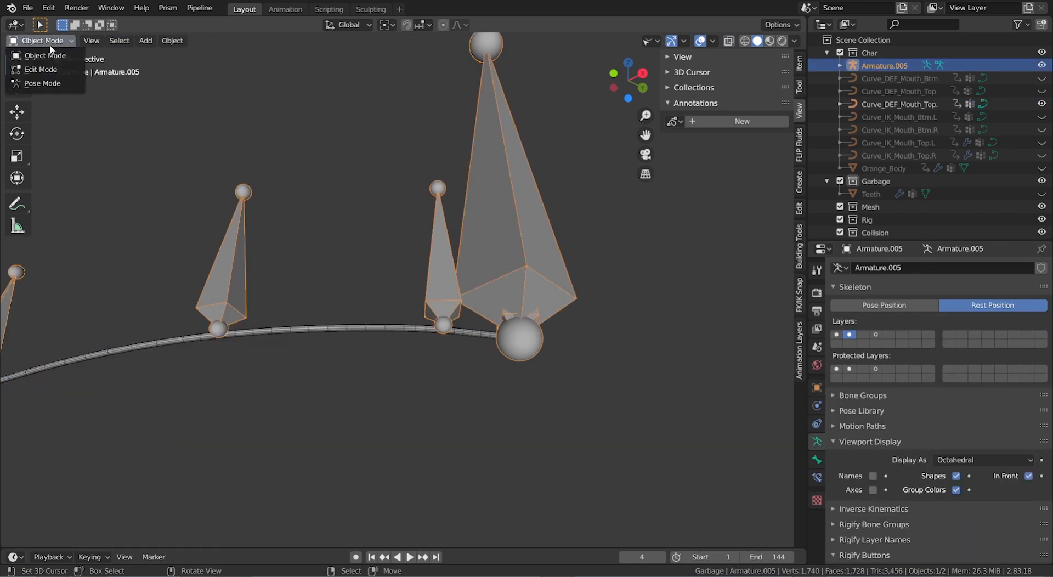
click(44, 83)
click(440, 328)
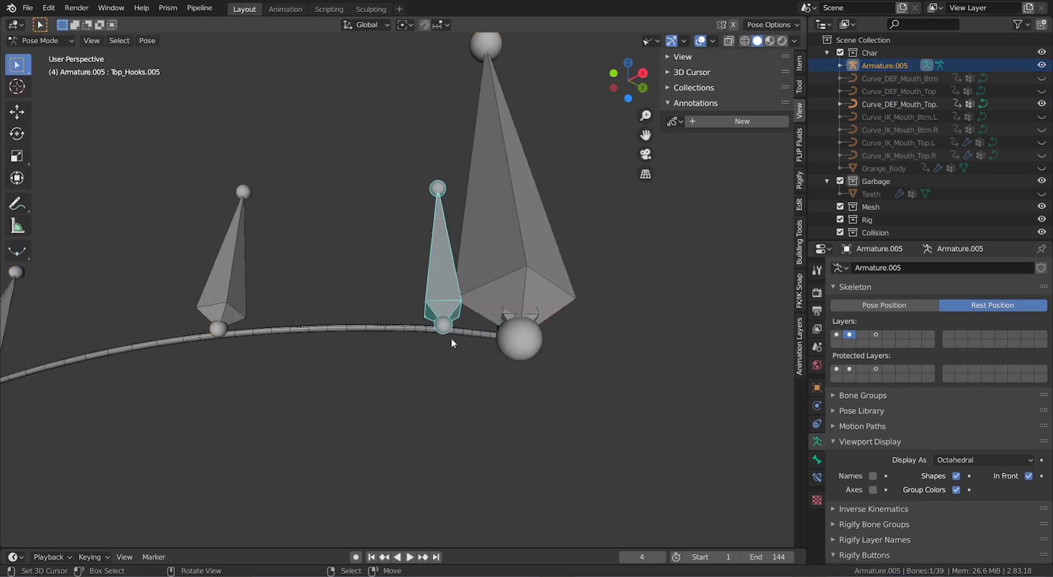
key(Tab)
right_click(449, 333)
scroll(449, 333, up, 2)
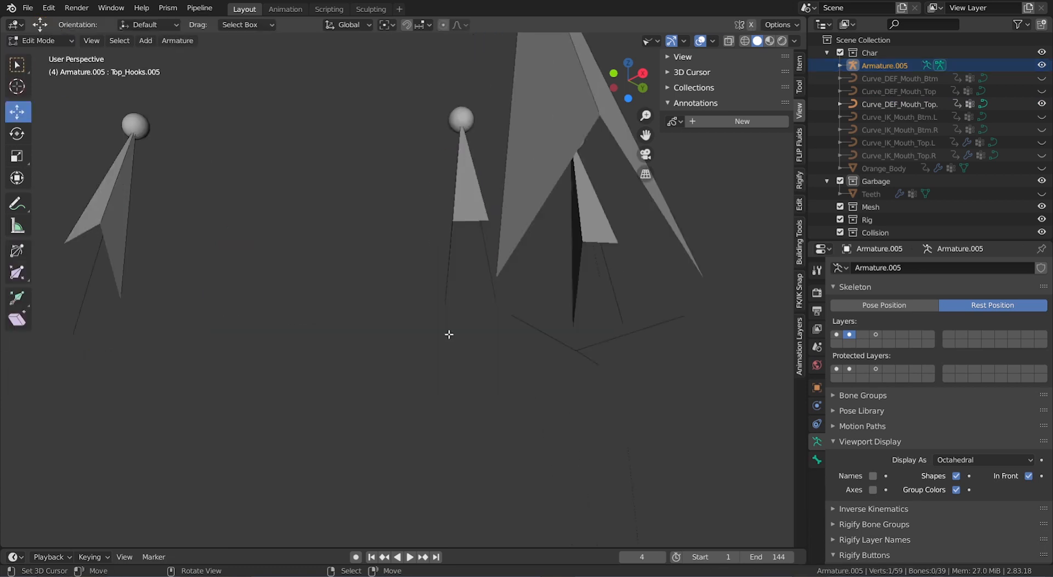
scroll(449, 337, down, 1)
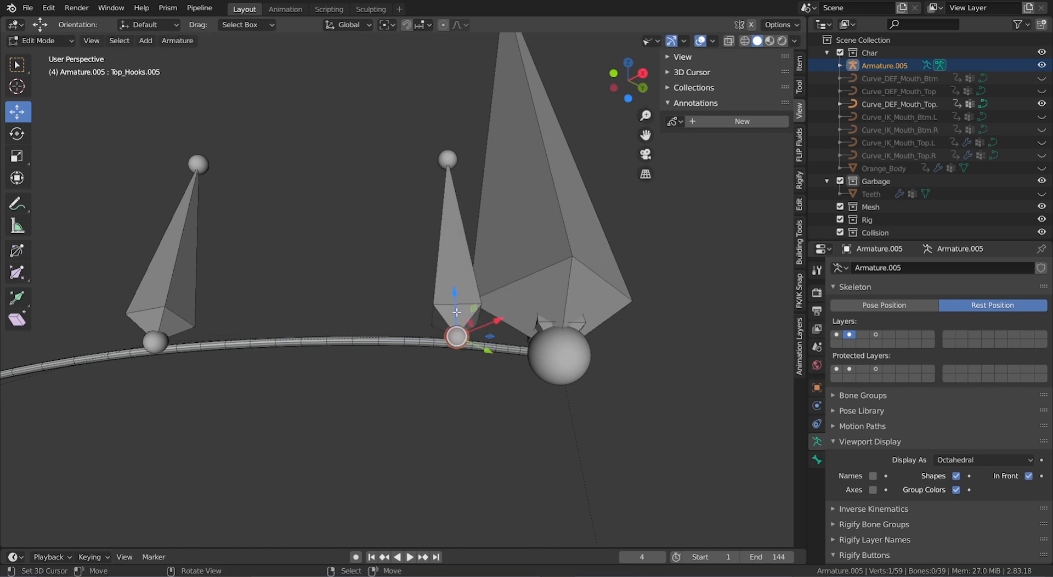
Step: Snap the 3D cursor to the selected base joint of the Top_Hooks.005 bone
scroll(457, 311, down, 1)
key(shift+s)
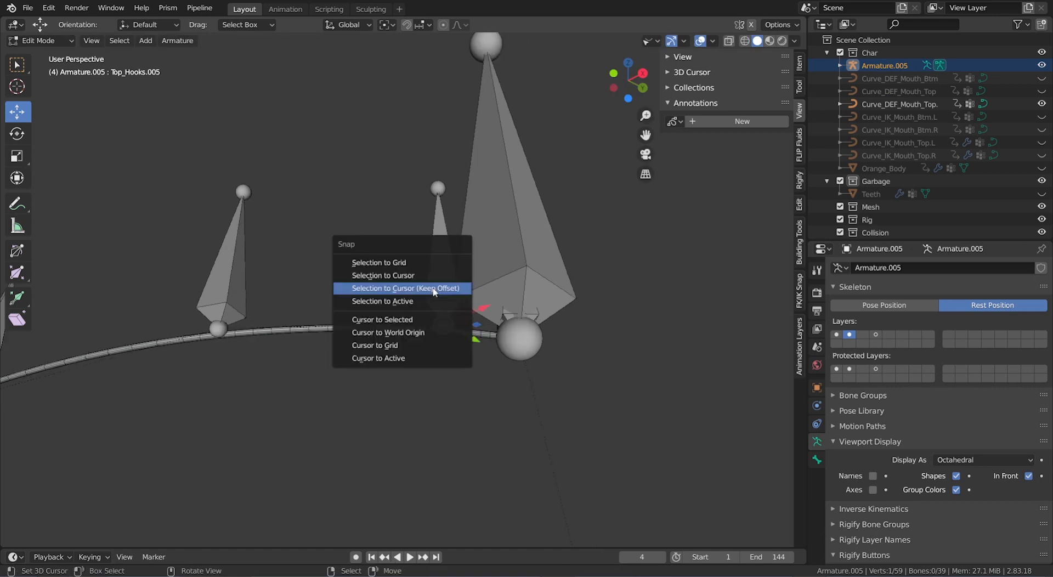
click(433, 320)
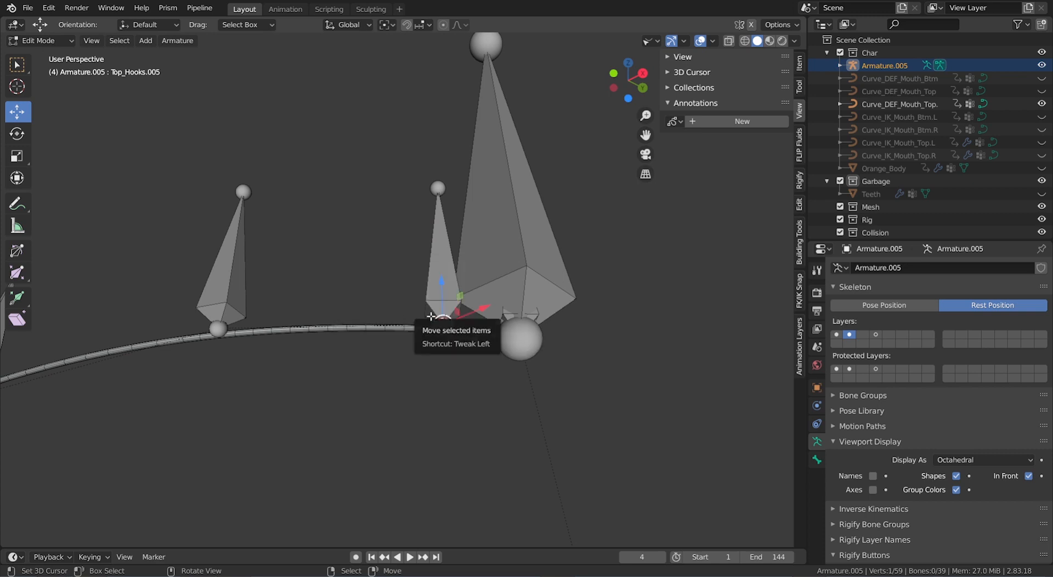
Step: Reopen the DEF upper mouth curve in Edit Mode and snap its control point at Top_Hooks.005 to the 3D cursor, keeping the offset
scroll(432, 317, up, 1)
key(ctrl+Tab)
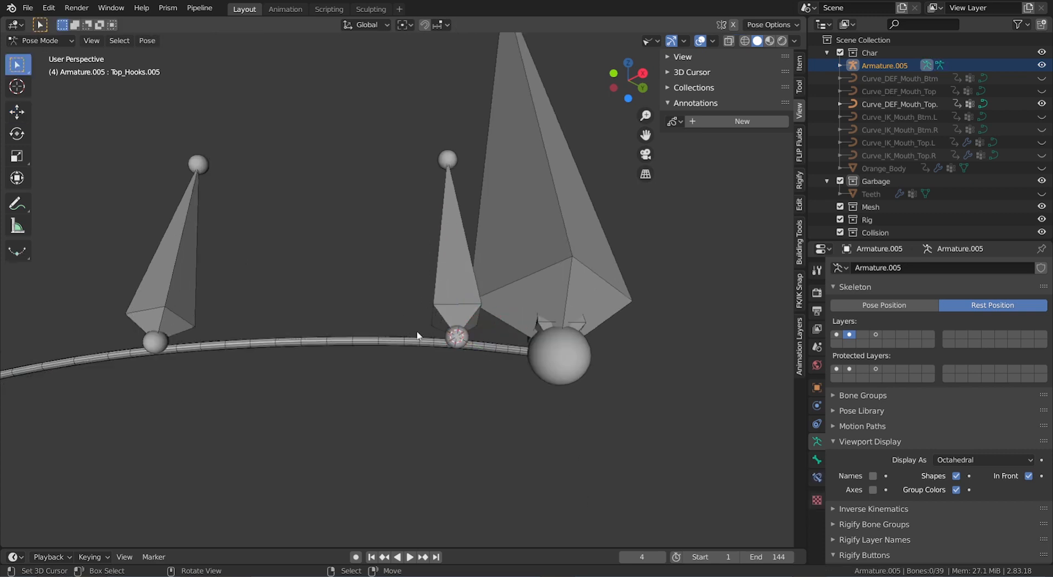
key(Tab)
key(Tab)
click(50, 41)
click(48, 55)
click(423, 343)
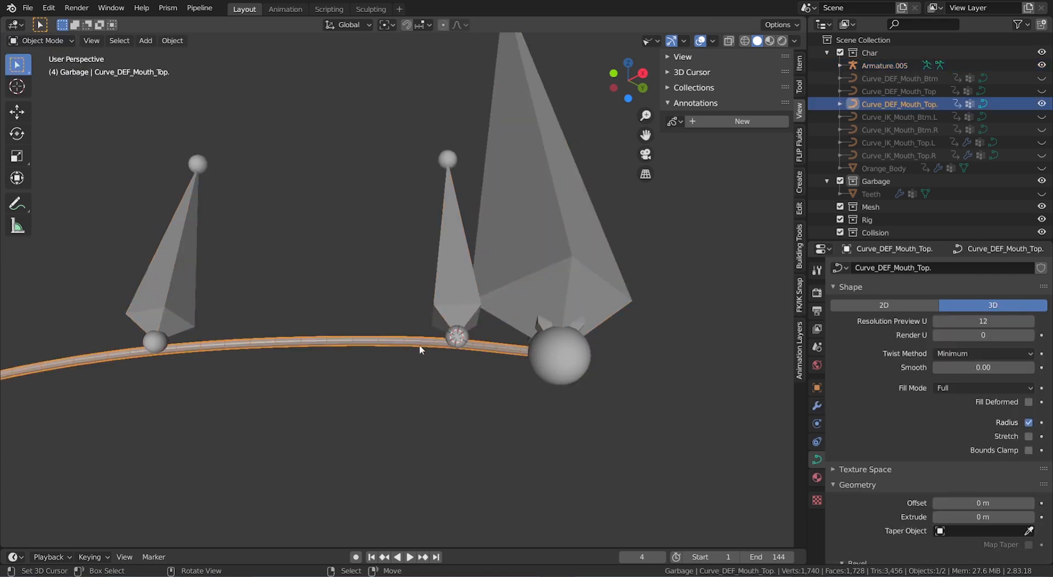
key(Tab)
shift+middle_drag(406, 345, 355, 315)
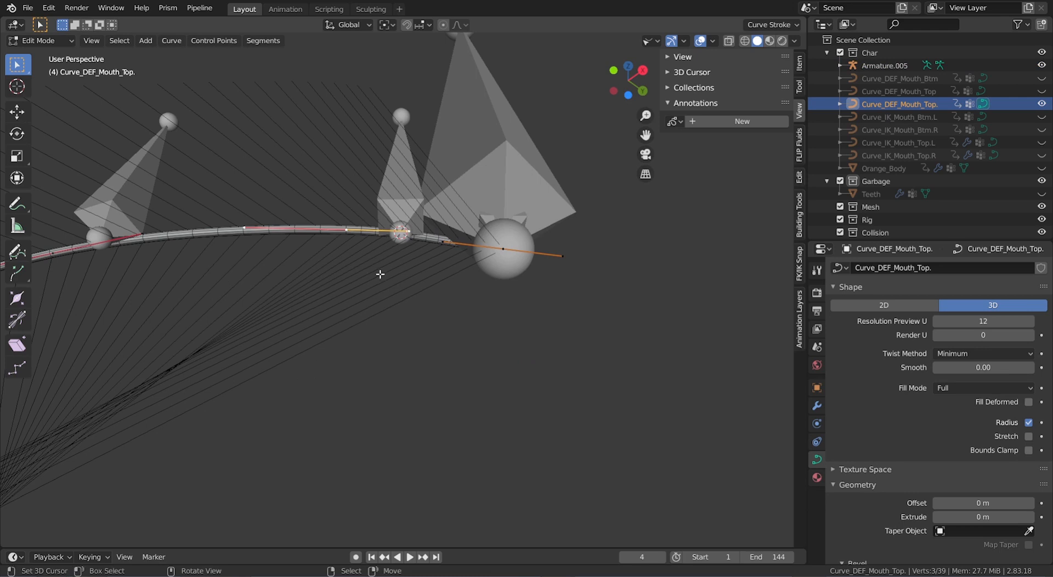
key(shift+s)
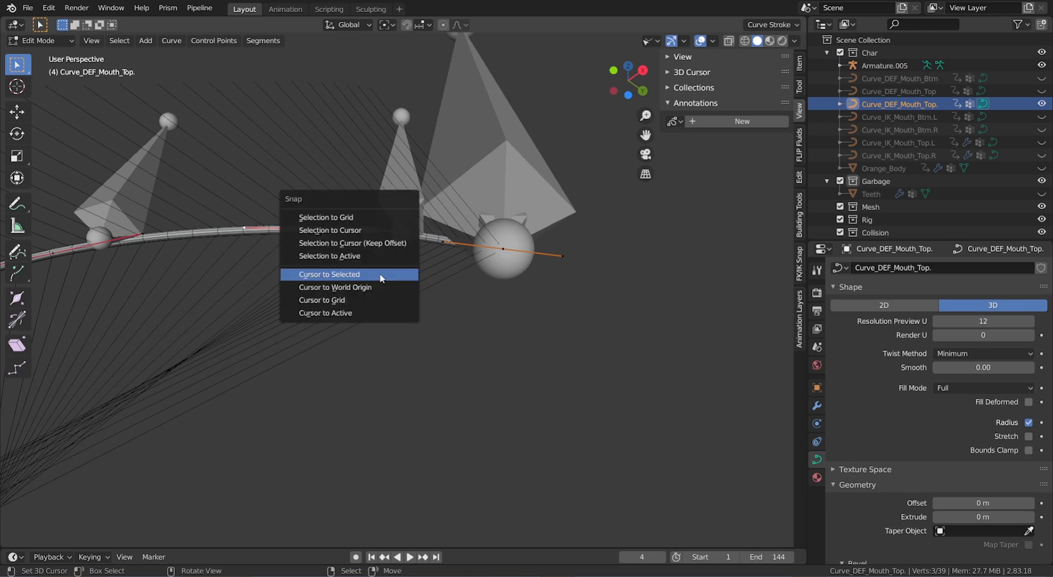
click(389, 245)
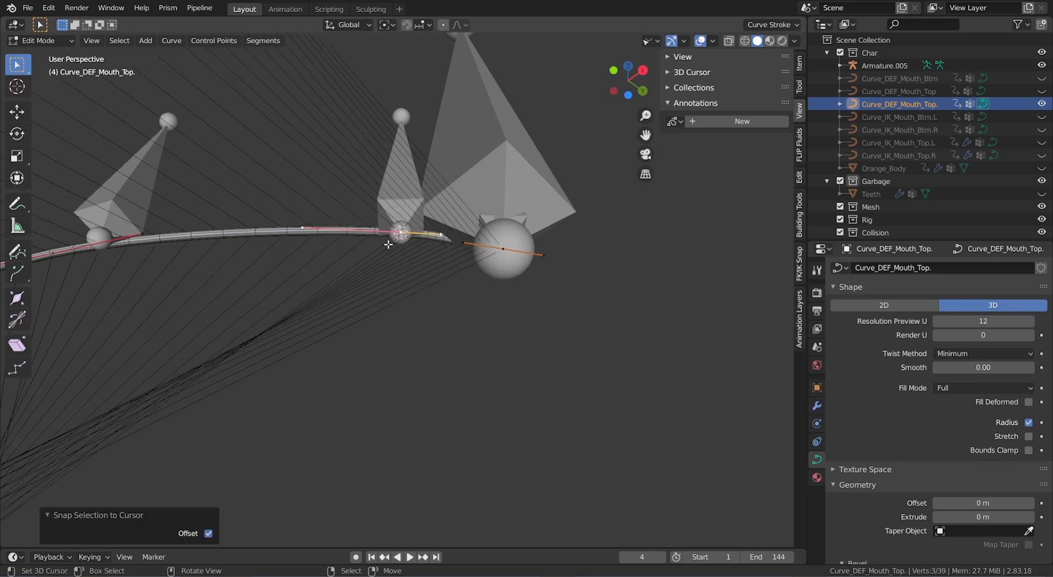
Step: Open the armature in Edit Mode and snap the 3D cursor to the base joint of Top_Hooks.006
middle_drag(388, 245, 387, 281)
scroll(389, 244, down, 3)
scroll(377, 347, up, 3)
key(Tab)
right_click(390, 299)
key(Tab)
right_click(391, 351)
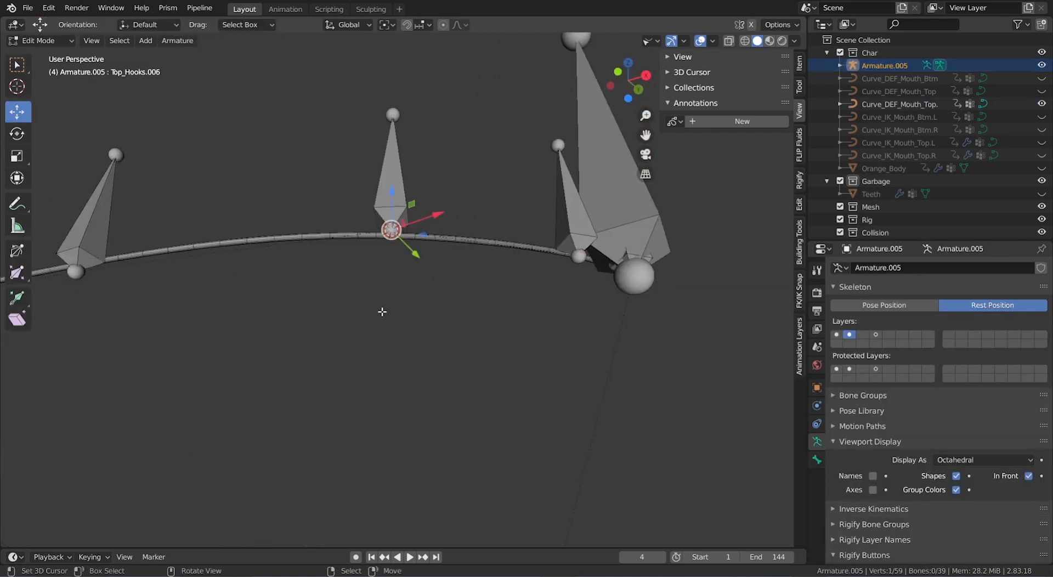
Step: Snap the curve's control point at Top_Hooks.006 to the 3D cursor, keeping the offset
key(Tab)
right_click(332, 240)
key(Tab)
right_click(380, 245)
key(shift+s)
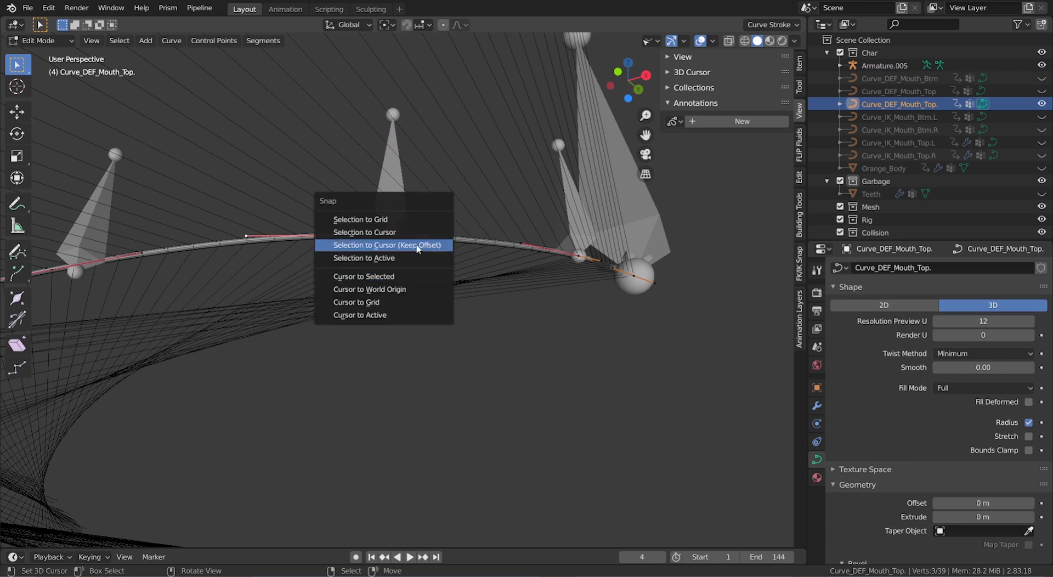
click(419, 245)
Step: Return to the armature's Edit Mode and snap the 3D cursor to the base joint of Top_Hooks.002
scroll(411, 247, down, 2)
middle_drag(392, 248, 412, 252)
scroll(409, 258, up, 3)
key(Tab)
right_click(390, 241)
key(Tab)
right_click(377, 266)
key(shift+s)
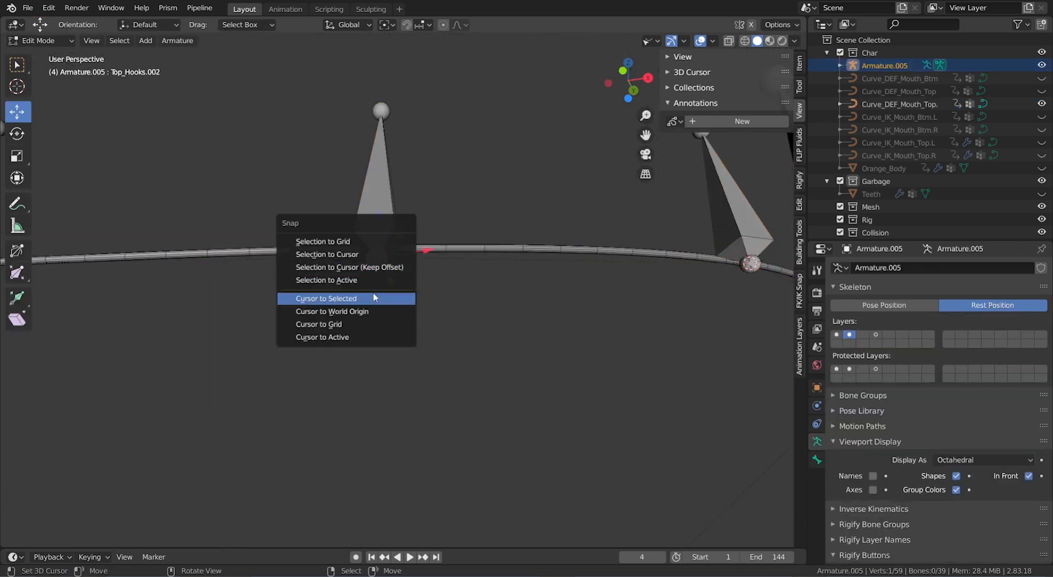
click(376, 297)
Step: Snap the curve's control point at Top_Hooks.002 to the 3D cursor, keeping the offset
scroll(395, 280, down, 1)
key(Tab)
key(shift+s)
click(371, 293)
Step: Switch to editing the armature and snap the 3D cursor to the base joint of Top_Hooks.003
scroll(381, 292, down, 3)
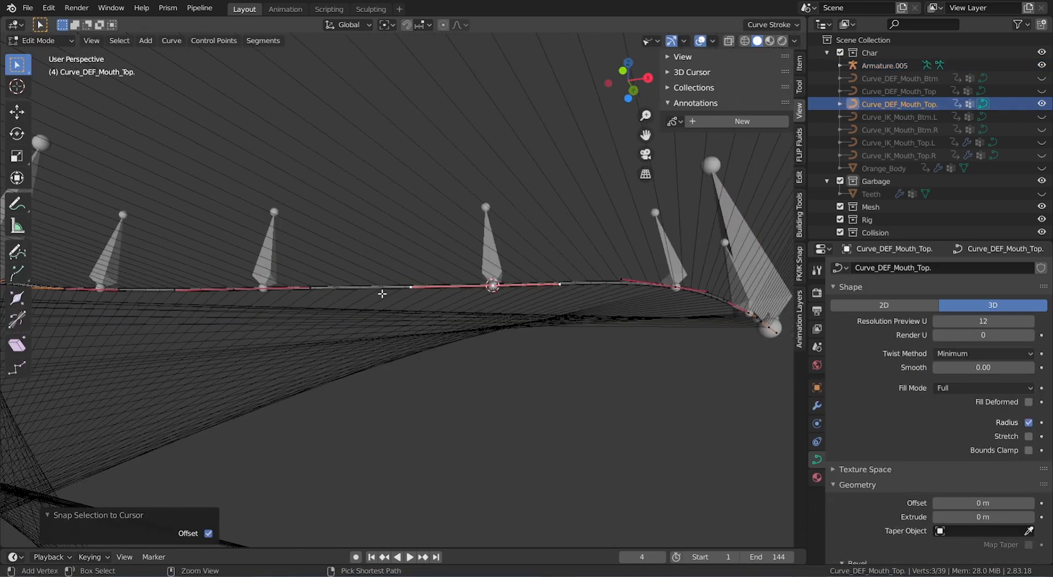
scroll(419, 269, up, 5)
key(Tab)
scroll(448, 239, down, 1)
right_click(422, 267)
key(Tab)
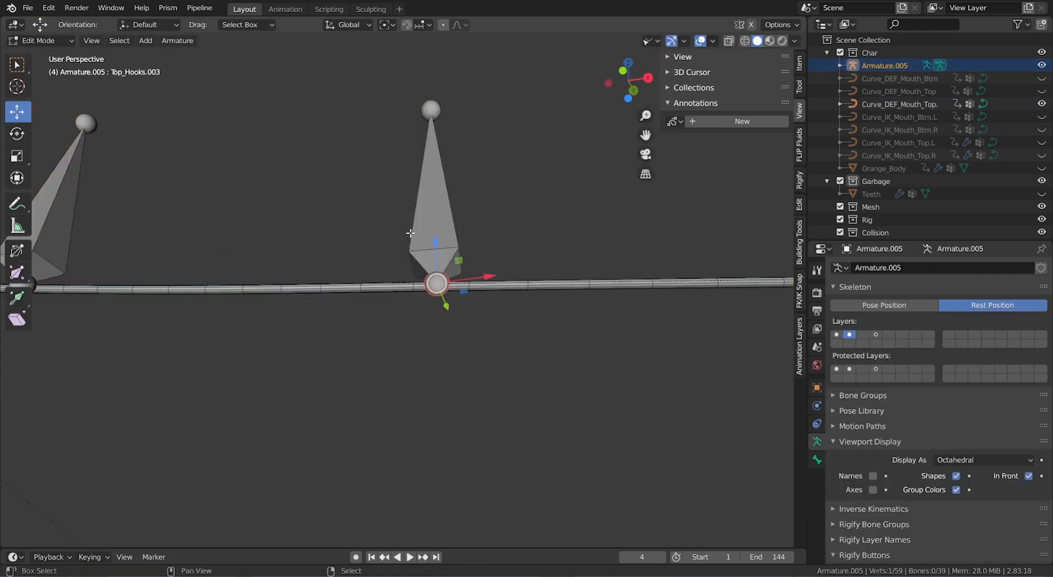
key(shift+s)
click(411, 263)
Step: Snap the curve's control point at Top_Hooks.003 to the 3D cursor, keeping the offset
key(Tab)
right_click(391, 285)
key(Tab)
key(shift+s)
click(405, 309)
scroll(414, 295, down, 5)
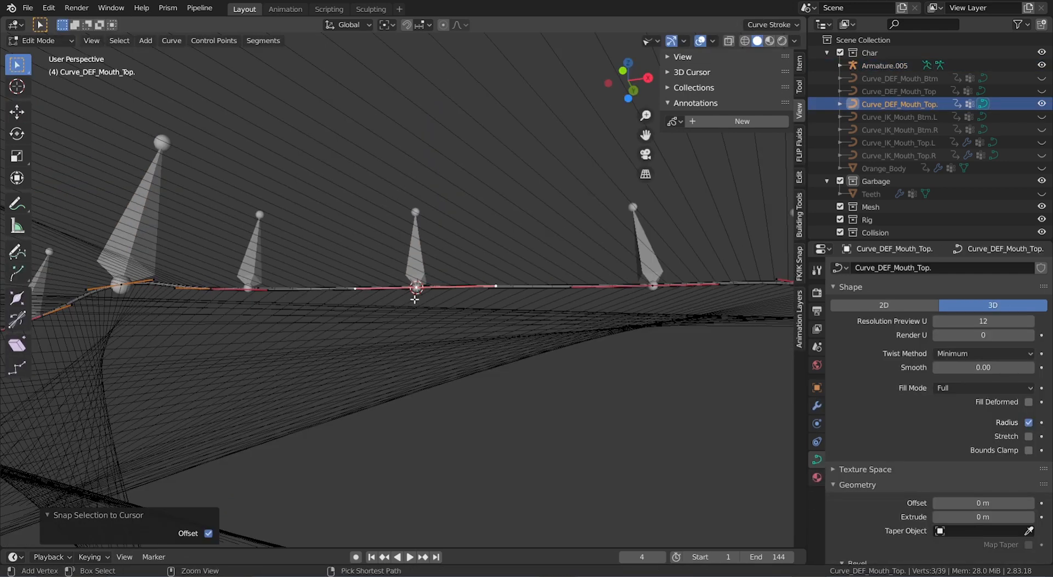
Step: Edit the armature and snap the 3D cursor to the base joint of Top_Hooks.004 beside the central bone
shift+middle_drag(414, 294, 554, 298)
scroll(435, 301, up, 3)
shift+middle_drag(469, 299, 415, 297)
key(Tab)
right_click(399, 270)
key(Tab)
right_click(393, 286)
key(shift+s)
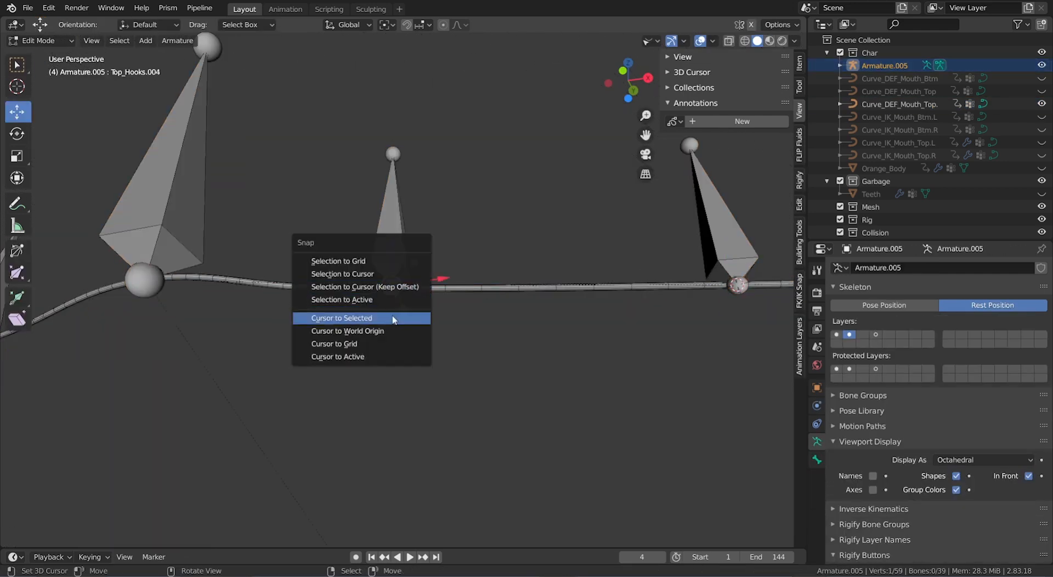
click(393, 317)
Step: In wireframe, snap the curve's control point at Top_Hooks.004 to the 3D cursor with its offset kept, and restore solid shading
key(Tab)
right_click(359, 293)
key(Tab)
key(shift+z)
right_click(317, 286)
key(shift+s)
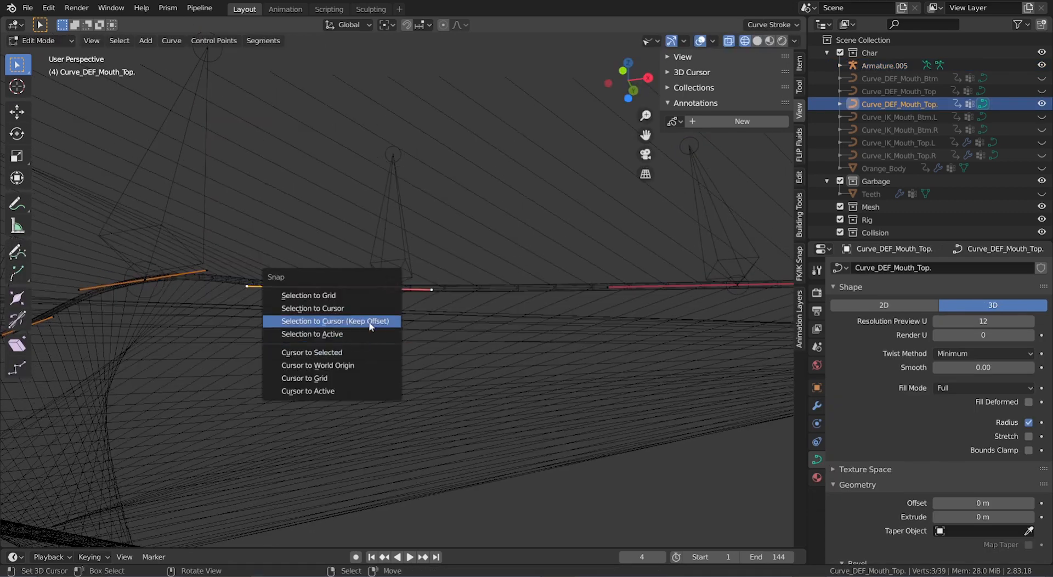
click(370, 322)
key(shift+z)
Step: Snap the 3D cursor to the base joint of Top_Hooks.010, the first small hook bone on the other side of the central bone
scroll(384, 313, down, 4)
shift+middle_drag(312, 312, 388, 311)
key(Tab)
right_click(429, 284)
key(Tab)
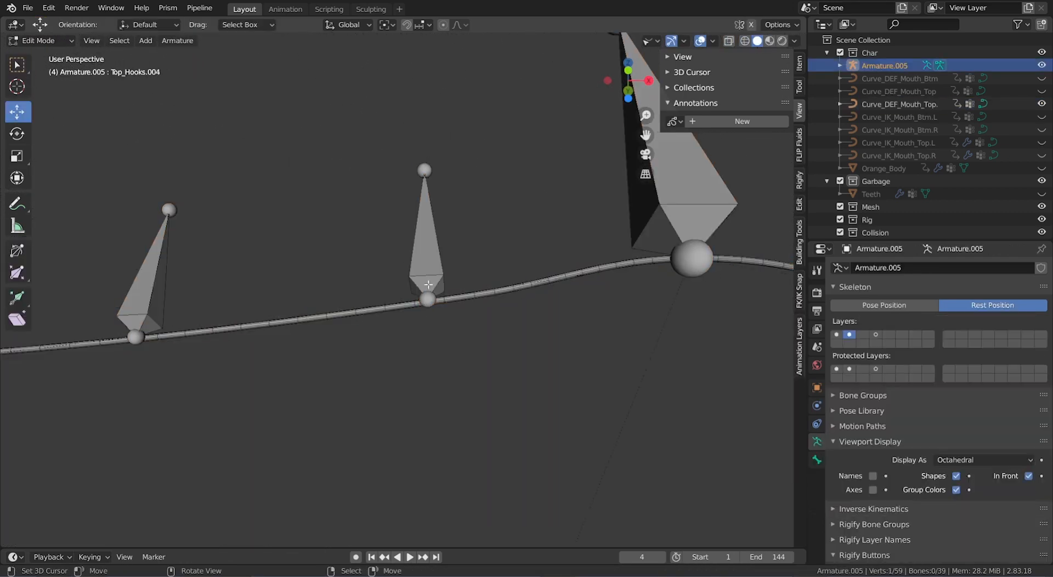
right_click(420, 297)
key(shift+s)
click(416, 329)
Step: In wireframe, snap the curve's control point at Top_Hooks.010 to the 3D cursor, keeping the offset
key(Tab)
right_click(488, 293)
key(Tab)
key(shift+z)
right_click(488, 300)
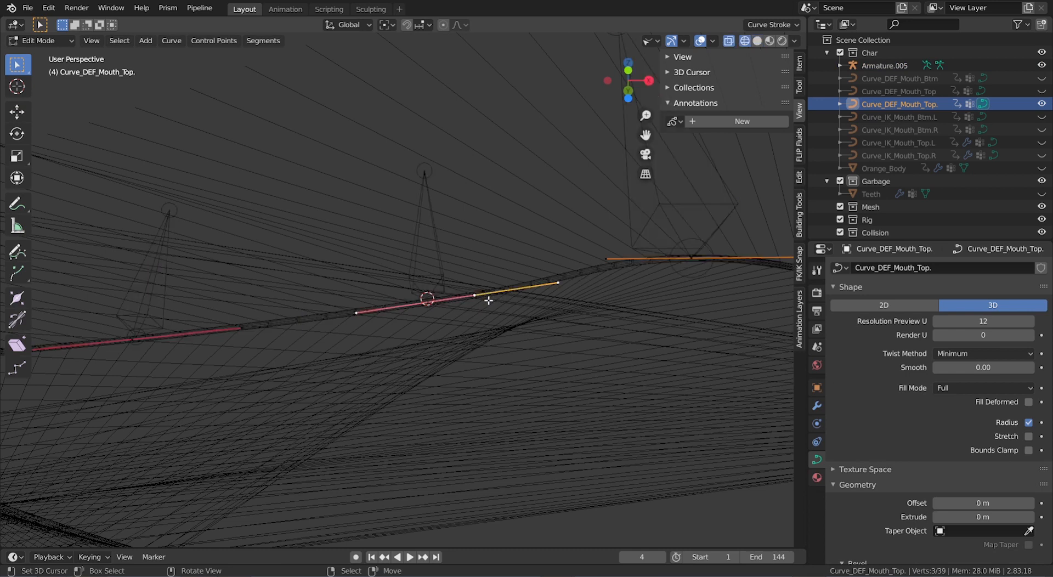
click(458, 304)
Step: Edit the armature and snap the 3D cursor to the base joint of the next hook bone after Top_Hooks.010 toward the mouth corner
shift+middle_drag(396, 309, 658, 314)
key(Tab)
right_click(435, 327)
key(Tab)
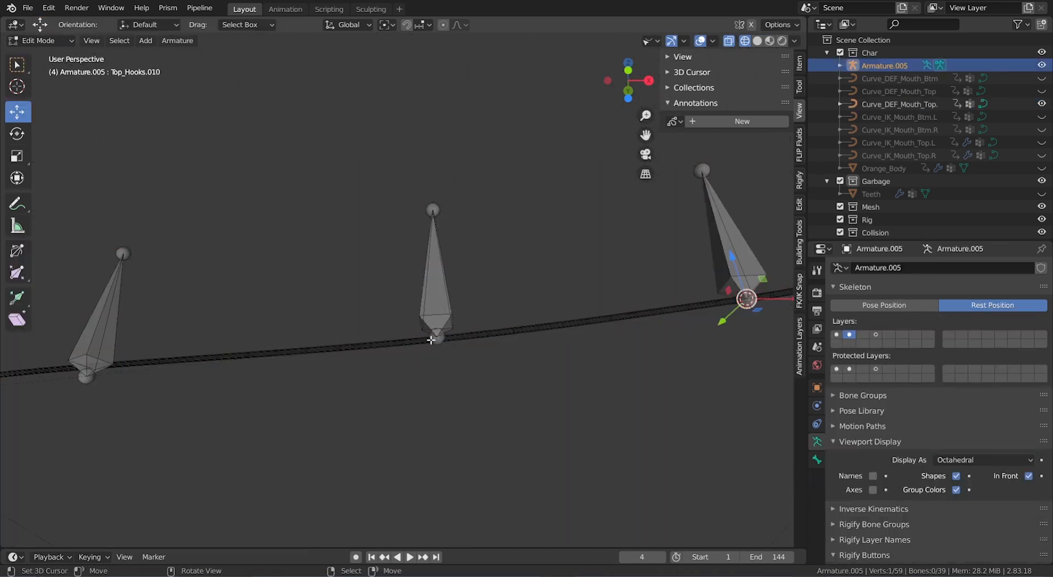
right_click(435, 337)
mouse_move(439, 319)
middle_down()
mouse_move(446, 343)
mouse_move(446, 315)
middle_up()
key(shift+s)
click(456, 352)
Step: Snap the control point at the second hook bone from the centre to the 3D cursor, keeping the offset
key(Tab)
right_click(455, 316)
key(Tab)
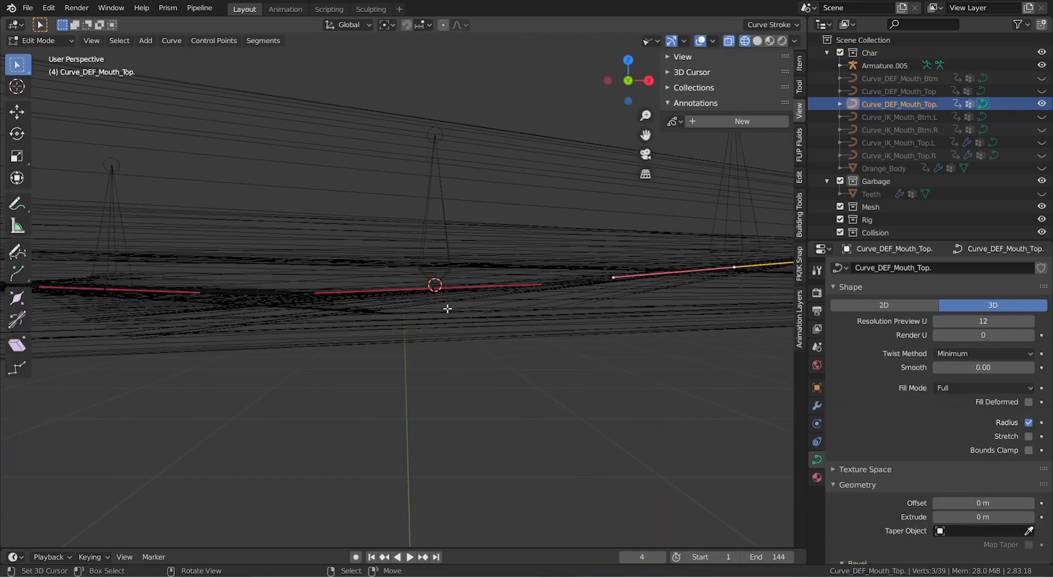
right_click(443, 309)
key(shift+s)
click(441, 366)
Step: Edit the armature and snap the 3D cursor to the base joint of the third hook bone from the centre
middle_drag(445, 355, 443, 378)
shift+middle_drag(351, 367, 442, 350)
scroll(330, 296, up, 3)
key(Tab)
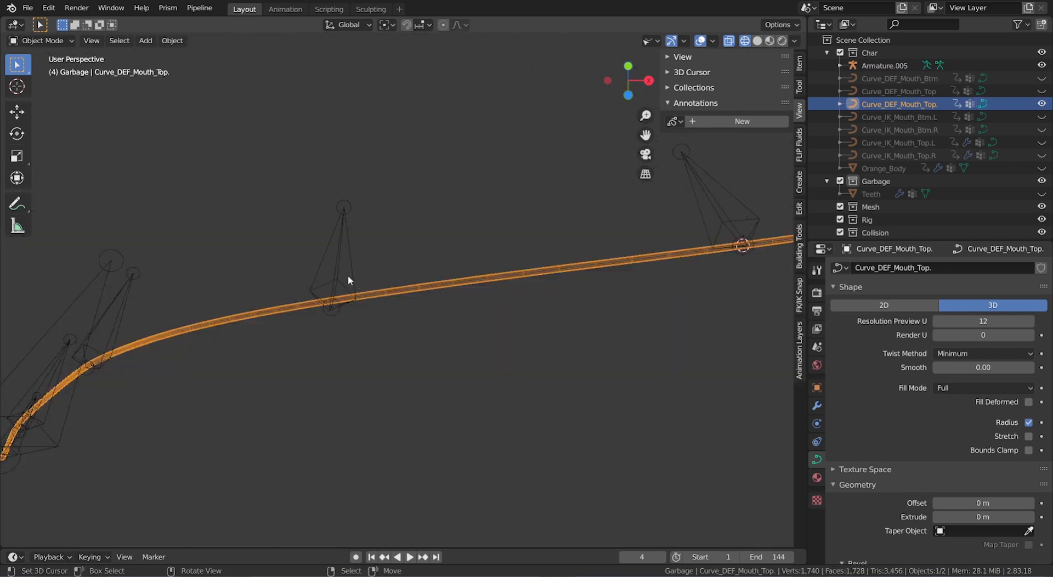
right_click(357, 299)
key(Tab)
right_click(335, 314)
key(shift+s)
click(338, 382)
Step: Switch to solid shading and snap the curve's control point at the third hook bone to the 3D cursor, keeping the offset
middle_drag(336, 383, 337, 420)
key(Tab)
right_click(391, 299)
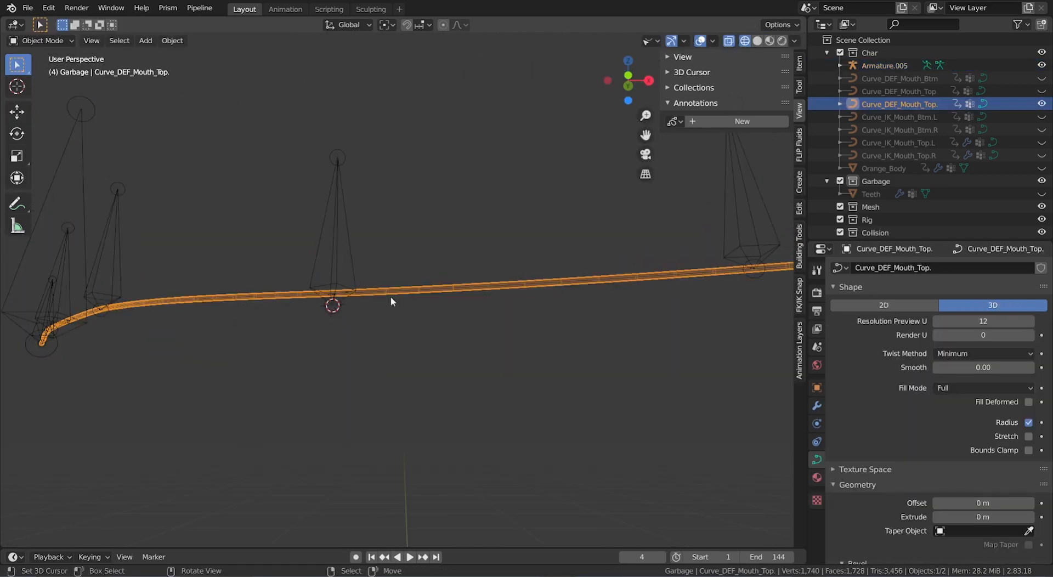
key(shift+z)
key(Tab)
right_drag(339, 301, 344, 363)
key(shift+s)
click(342, 335)
Step: Edit the armature and snap the 3D cursor to the base joint of Top_Hooks.007
middle_drag(333, 331, 343, 329)
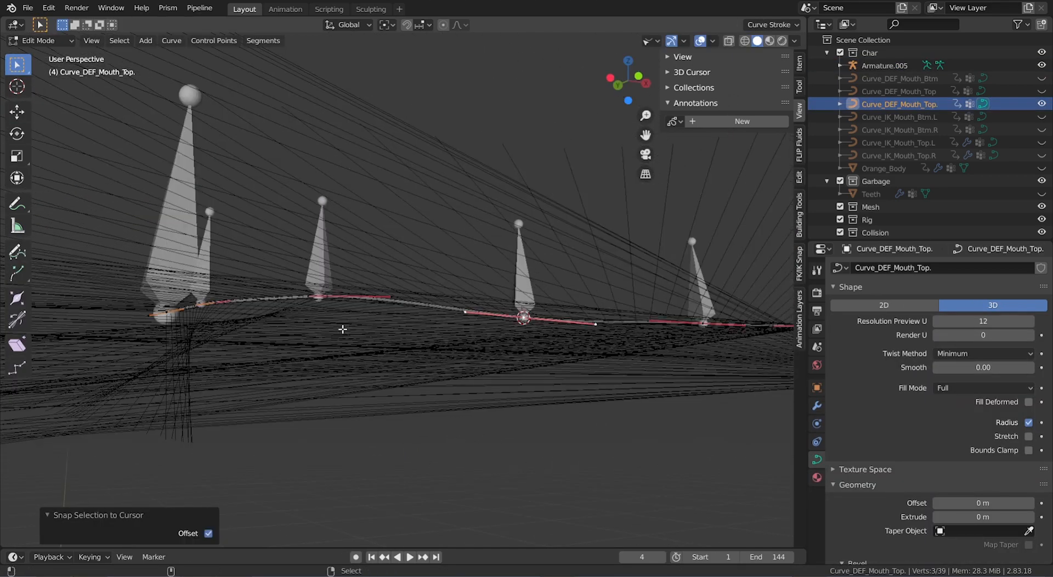
scroll(354, 326, up, 4)
scroll(359, 323, down, 3)
key(Tab)
right_click(388, 237)
key(Tab)
right_click(382, 305)
key(shift+s)
click(383, 397)
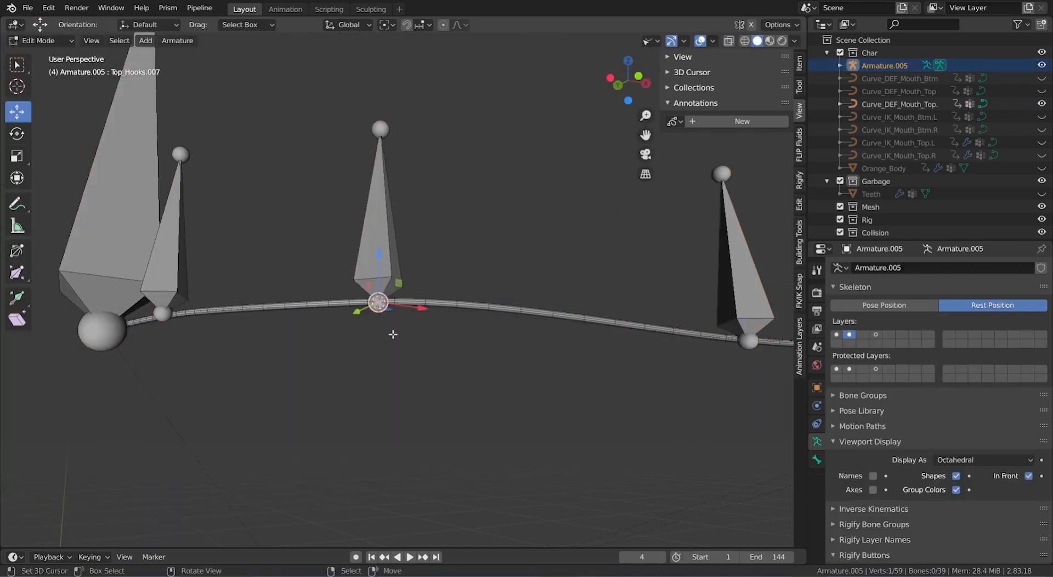
Step: Snap the curve's control point at Top_Hooks.007 to the 3D cursor, keeping the offset
key(Tab)
key(shift+s)
click(357, 371)
Step: Edit the armature and snap the 3D cursor to the base joint of Top_Hooks.009, nearest the mouth corner
middle_drag(357, 370, 405, 307)
key(Tab)
right_click(407, 275)
key(Tab)
right_click(393, 303)
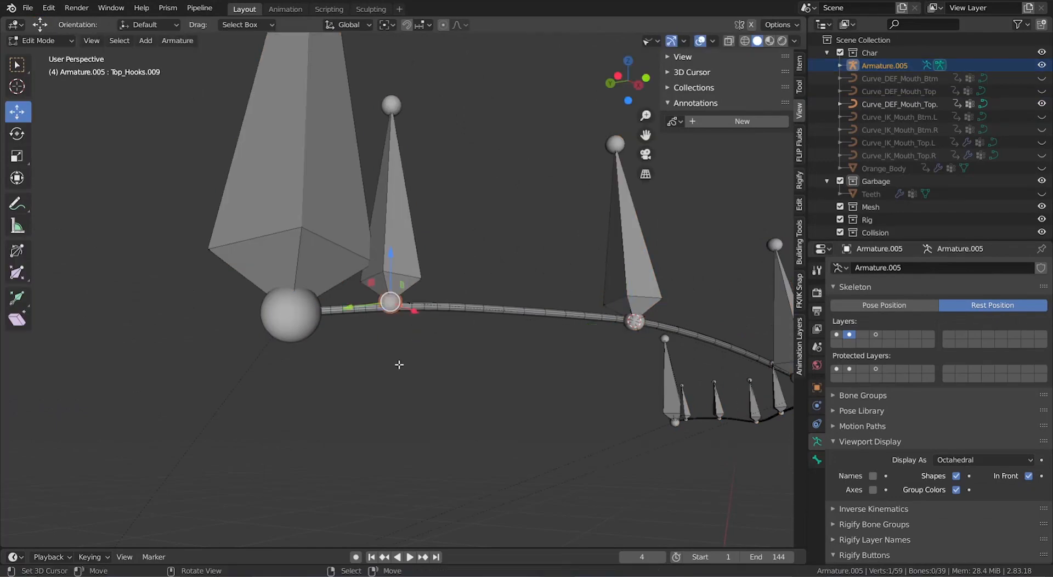
key(shift+s)
click(400, 392)
Step: Snap the curve's control point at Top_Hooks.009 to the 3D cursor, keeping the offset
key(Tab)
right_click(387, 306)
key(Tab)
key(shift+s)
click(426, 332)
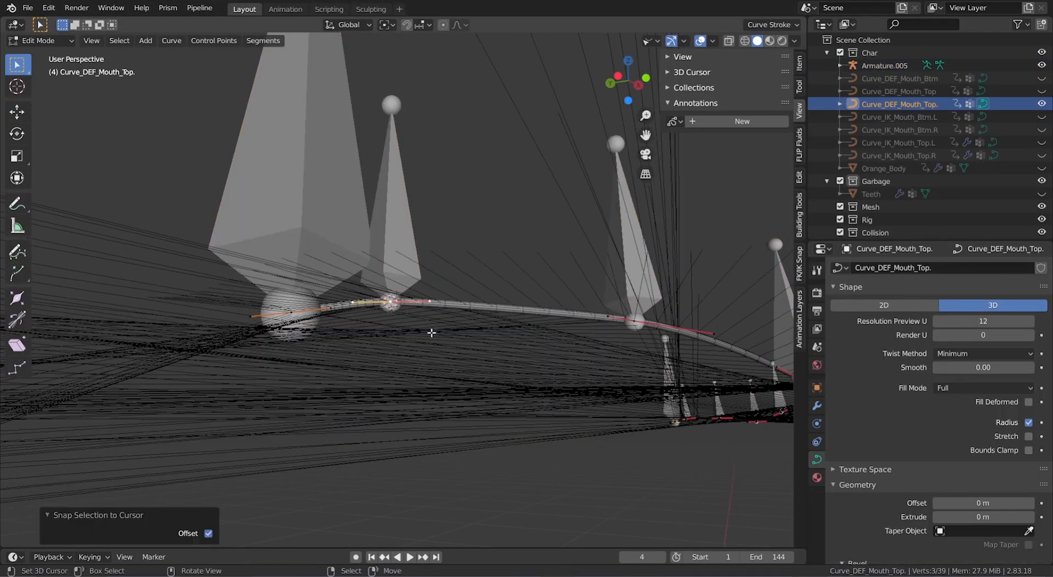
Step: Leave curve editing and examine the whole upper mouth curve against the row of hook bones
middle_drag(426, 331, 356, 428)
ctrl+middle_drag(357, 428, 235, 478)
key(alt+z)
key(alt+z)
key(Tab)
ctrl+middle_drag(230, 247, 234, 483)
scroll(235, 482, down, 3)
middle_drag(268, 450, 392, 405)
key(KP_7)
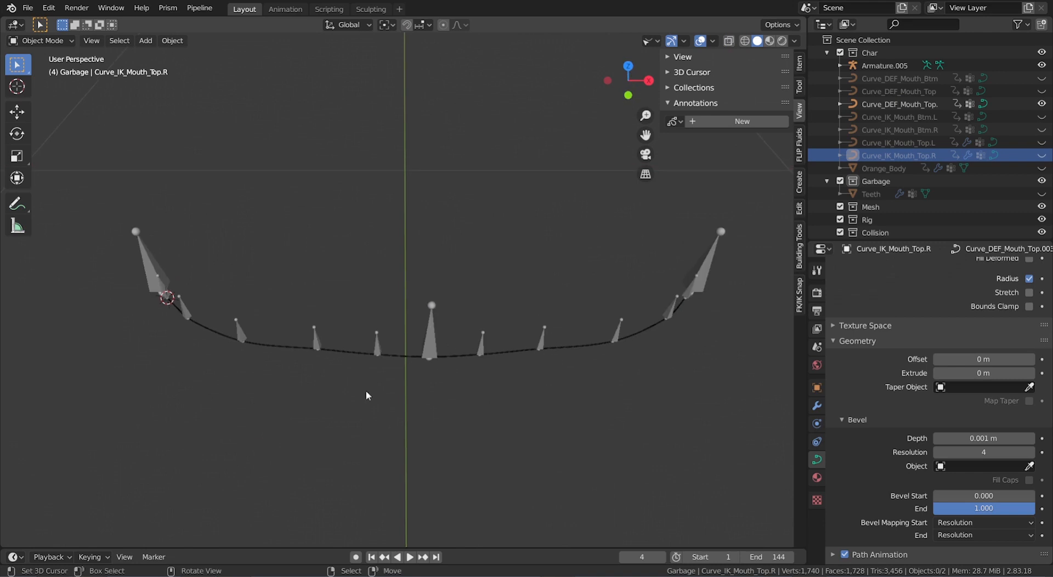
alt+shift+scroll(378, 361, down, 2)
scroll(377, 361, down, 1)
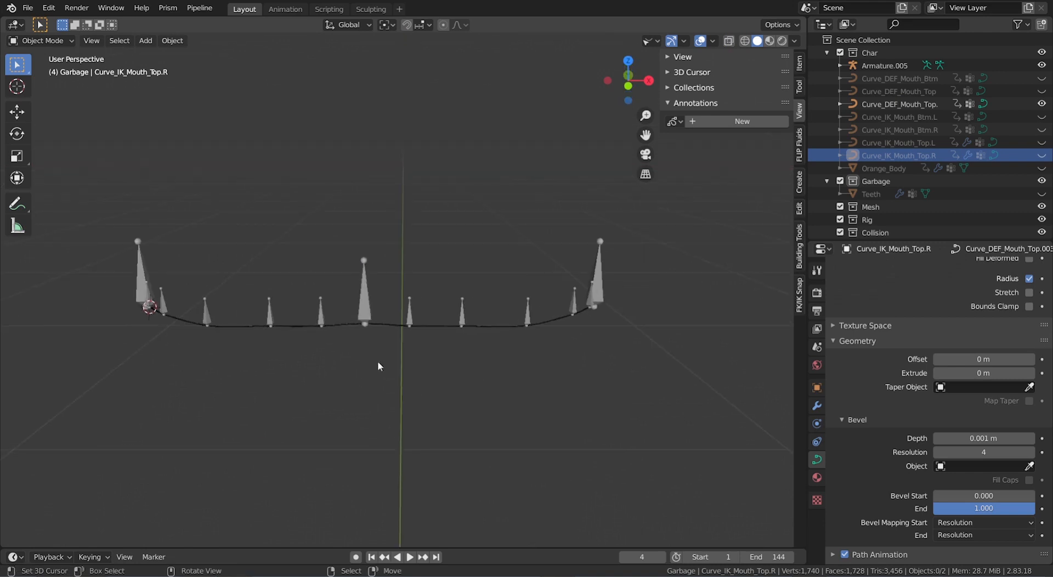
ctrl+scroll(370, 345, down, 2)
ctrl+scroll(370, 346, down, 1)
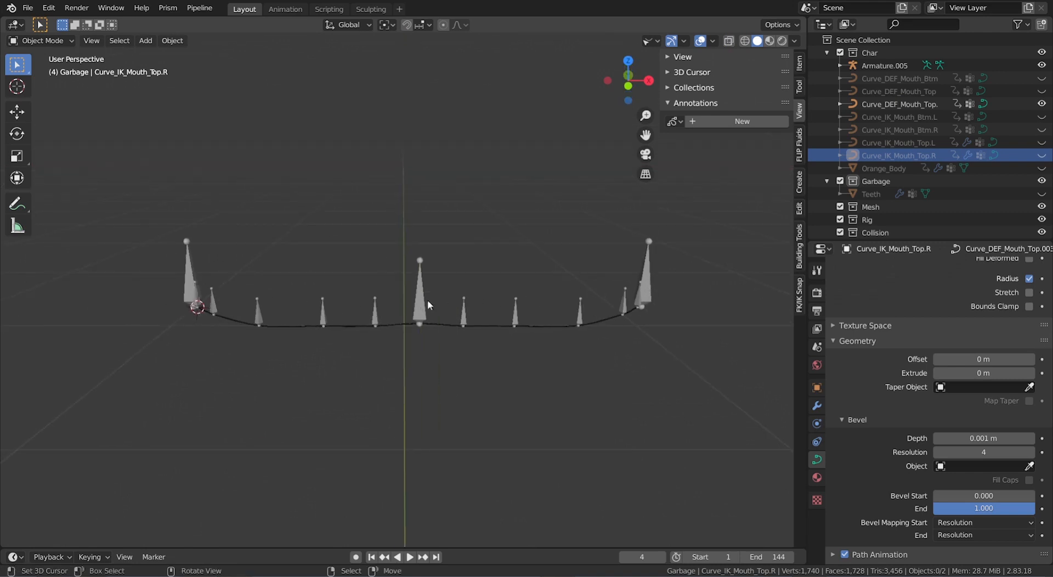
Step: Select the mouth armature and open it in Edit Mode in the front orthographic view
click(421, 313)
ctrl+scroll(421, 313, up, 1)
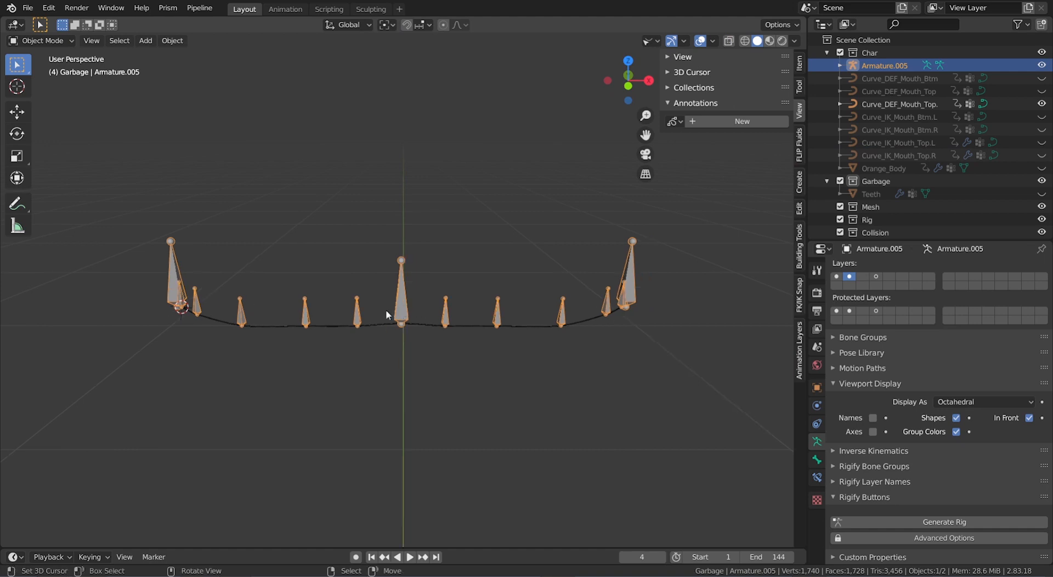
key(Tab)
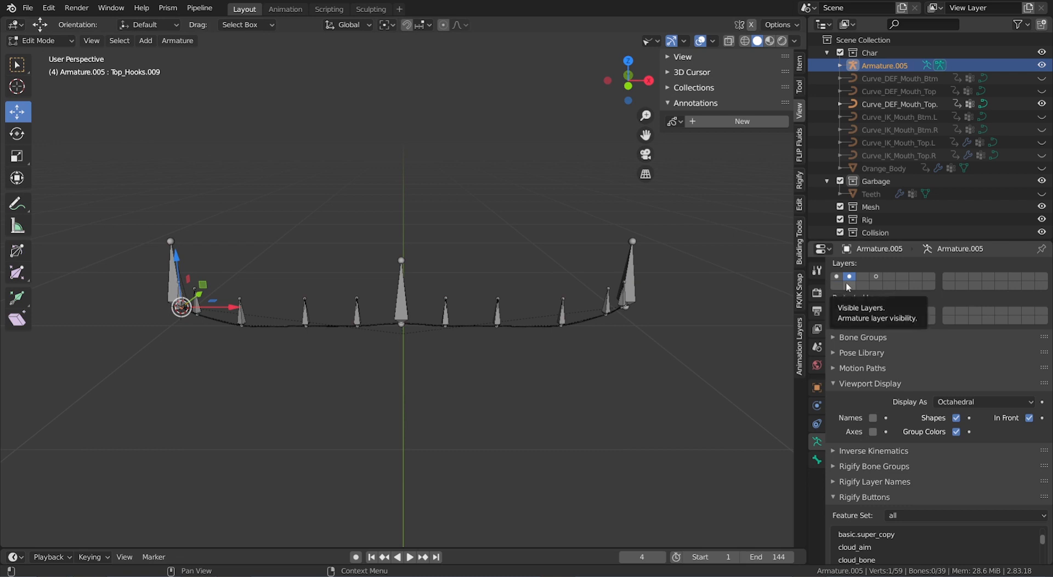
shift+middle_drag(357, 323, 422, 323)
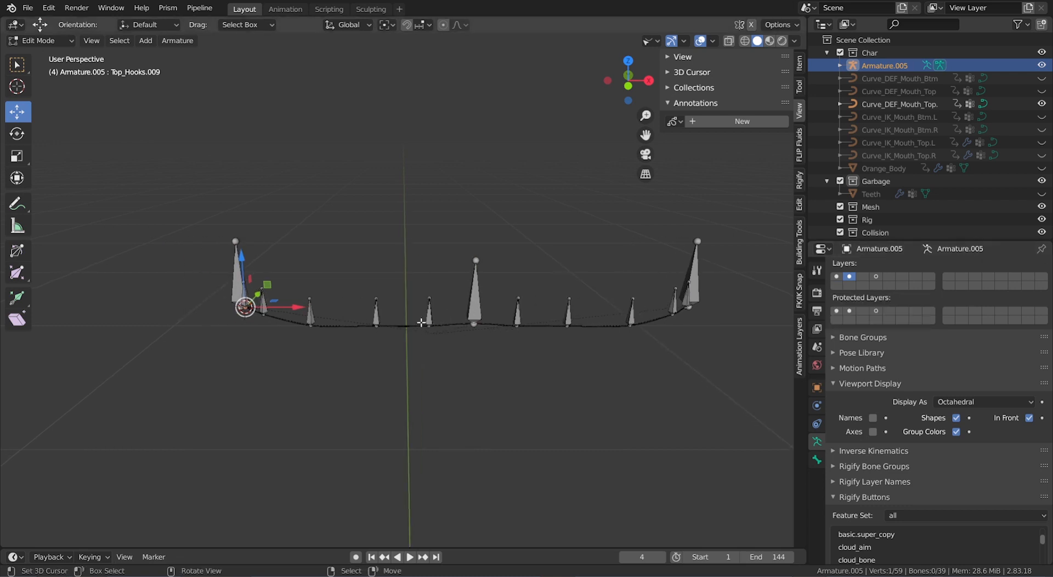
key(KP_1)
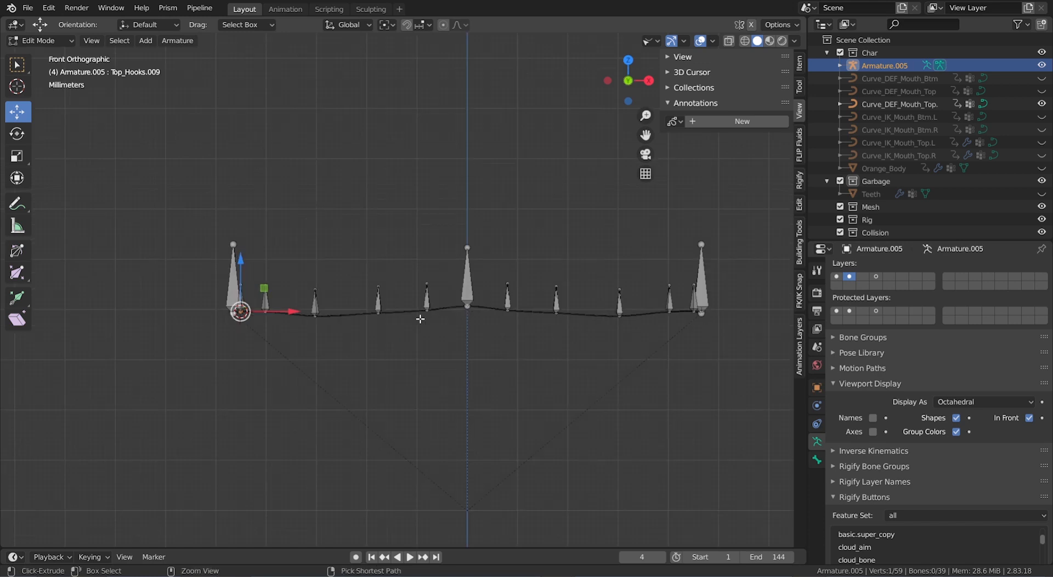
ctrl+scroll(422, 319, up, 2)
scroll(257, 384, up, 3)
ctrl+scroll(258, 389, down, 6)
middle_drag(258, 389, 227, 340)
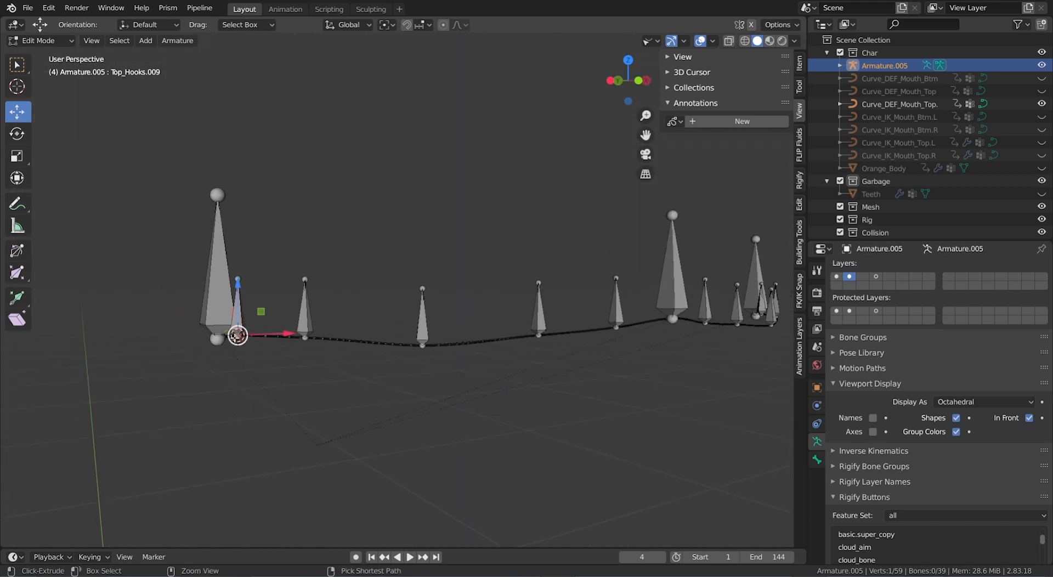
click(222, 266)
key(g)
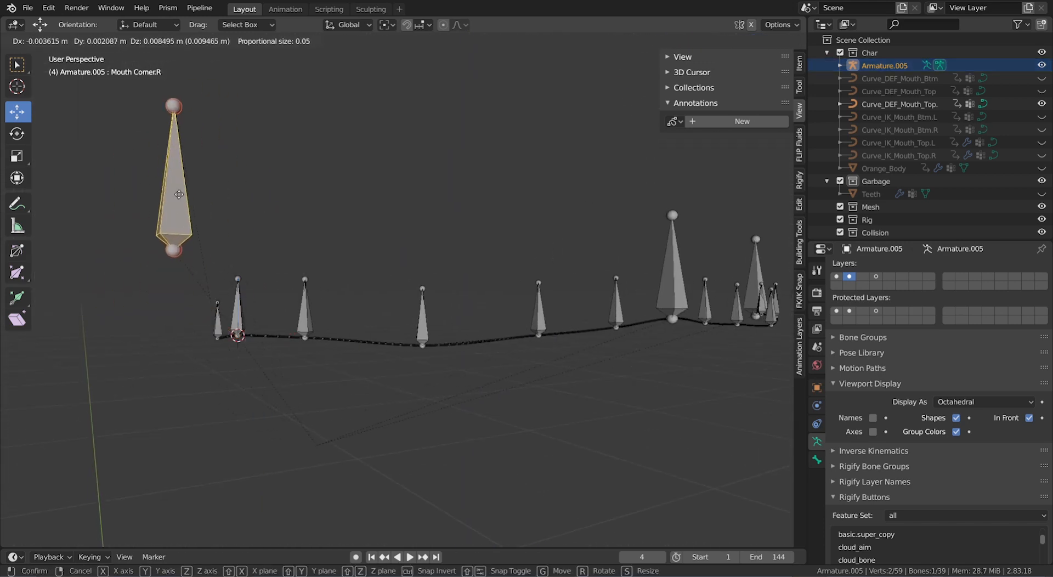
right_click(179, 195)
key(g)
right_click(217, 194)
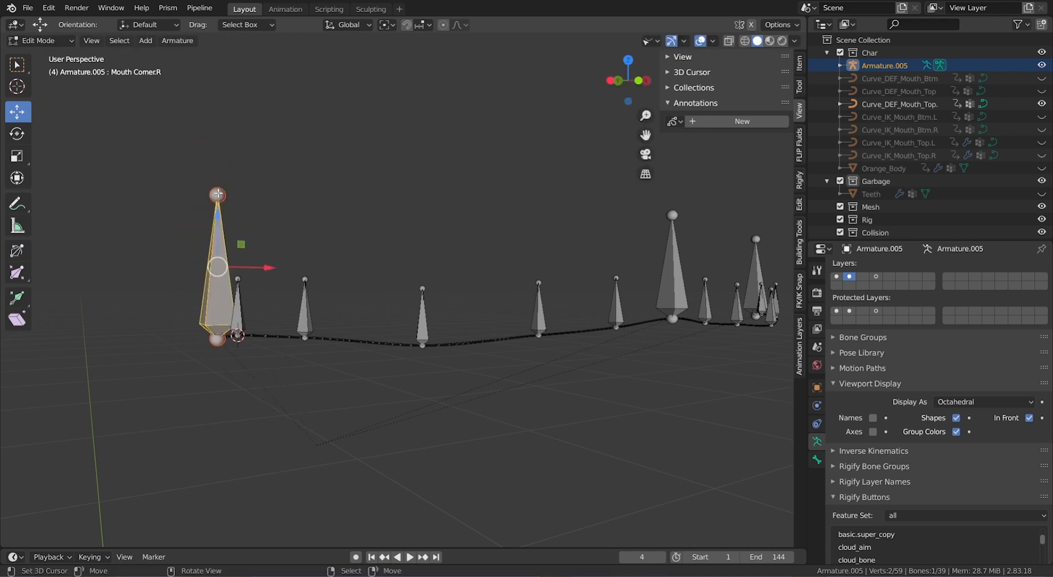
middle_drag(228, 193, 212, 266)
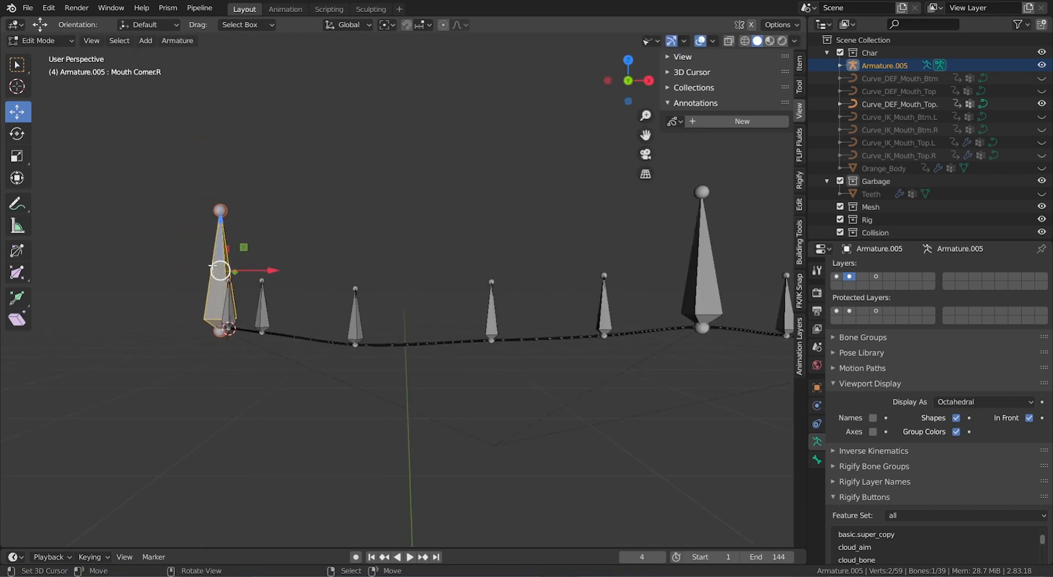
Step: Select the base joint of the Mouth Corner.R bone and try moving it separately from the tip
right_click(221, 330)
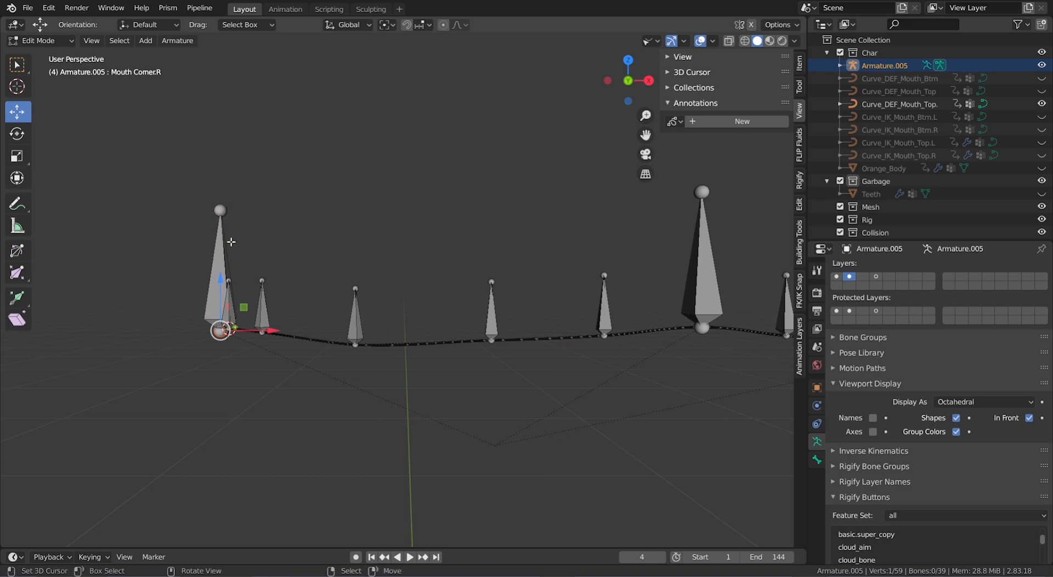
key(g)
right_click(236, 374)
key(g)
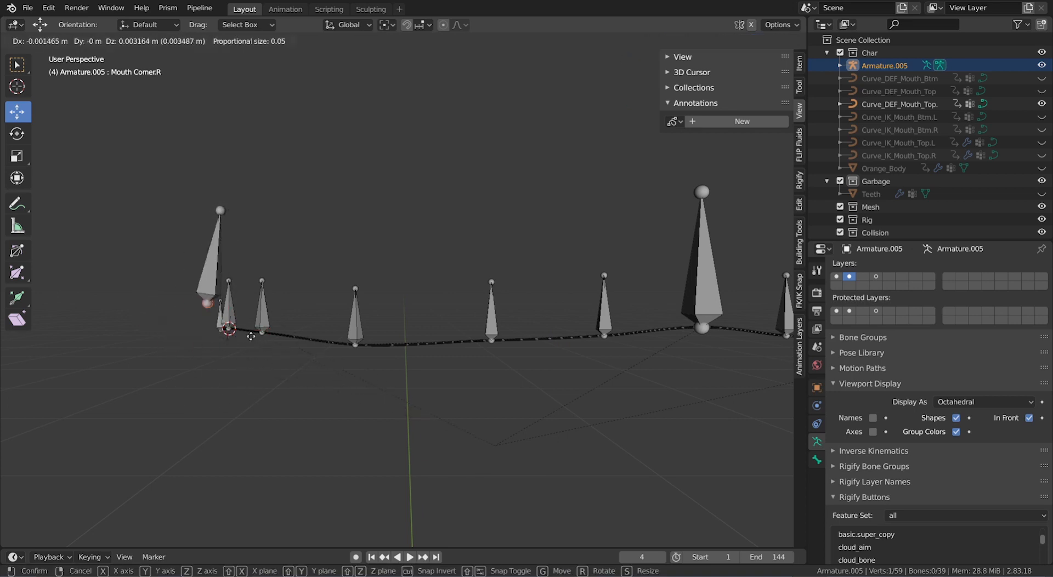
right_click(235, 343)
scroll(251, 347, down, 3)
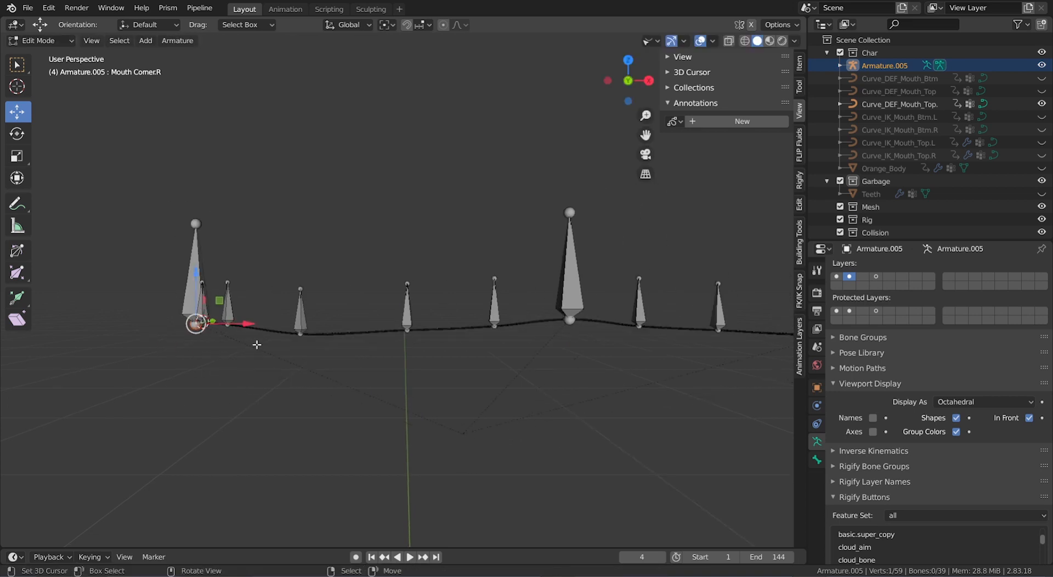
Step: In the front orthographic view, extrude a bone from the Mouth Corner.R base joint across to the opposite corner, about 0.092 m along X
key(KP_5)
key(KP_1)
scroll(266, 355, down, 2)
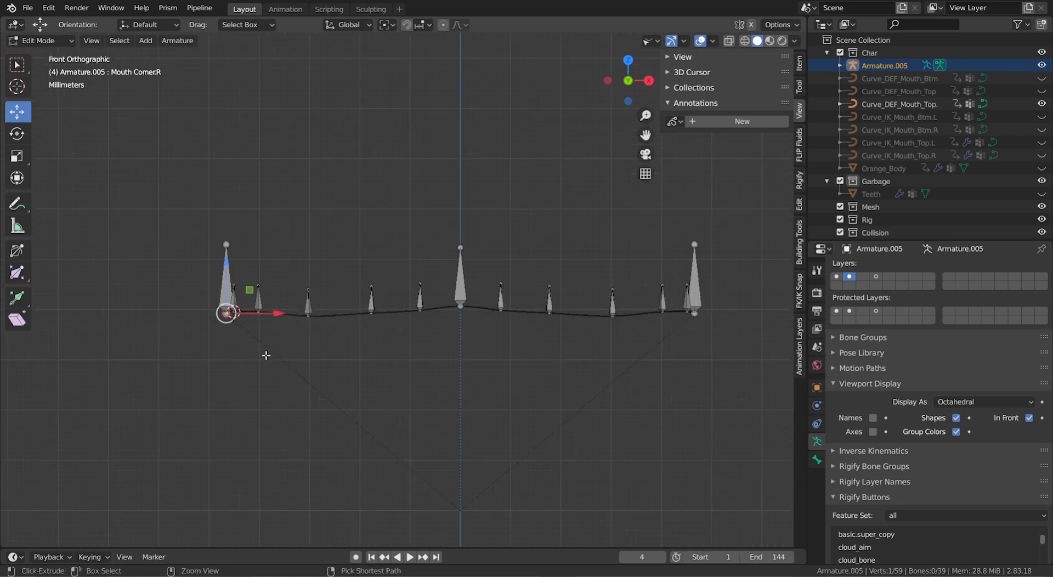
ctrl+scroll(266, 355, up, 3)
ctrl+scroll(265, 356, up, 2)
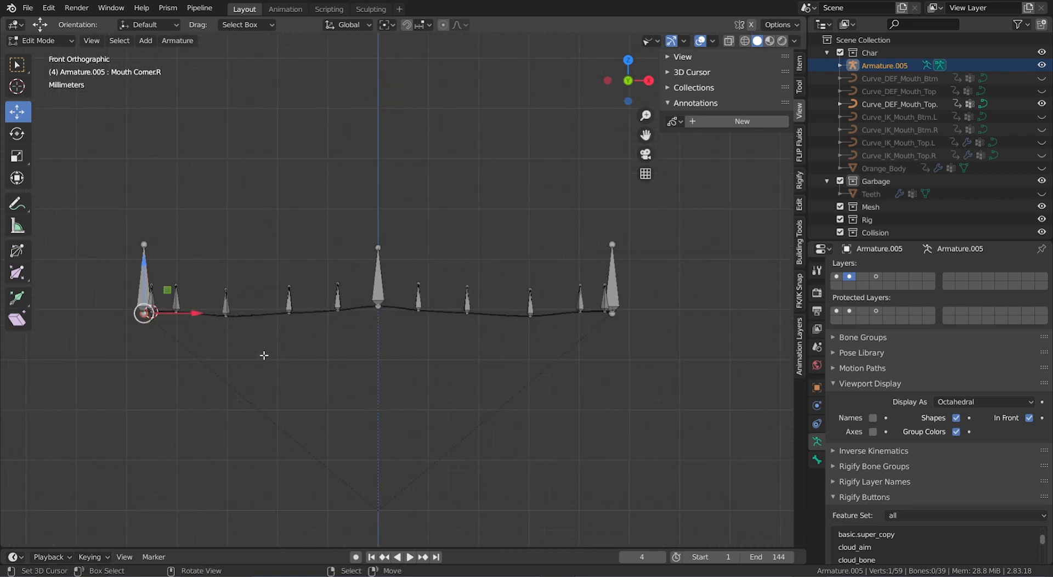
key(shift+d)
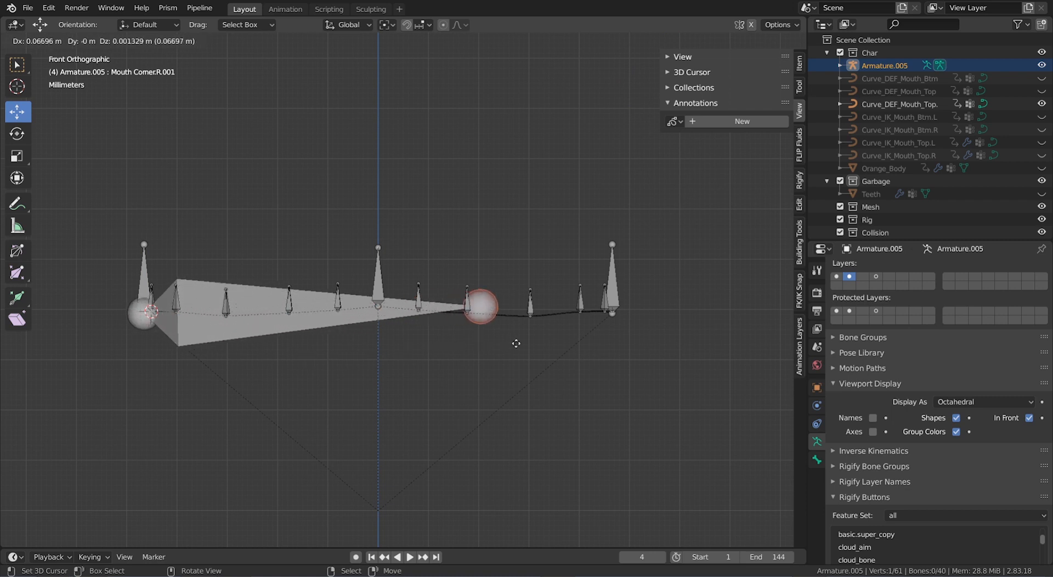
click(636, 346)
Step: Move the extruded bone's tip up about 0.0035 m to uncover the base joint of Mouth Corner.L
scroll(636, 346, up, 3)
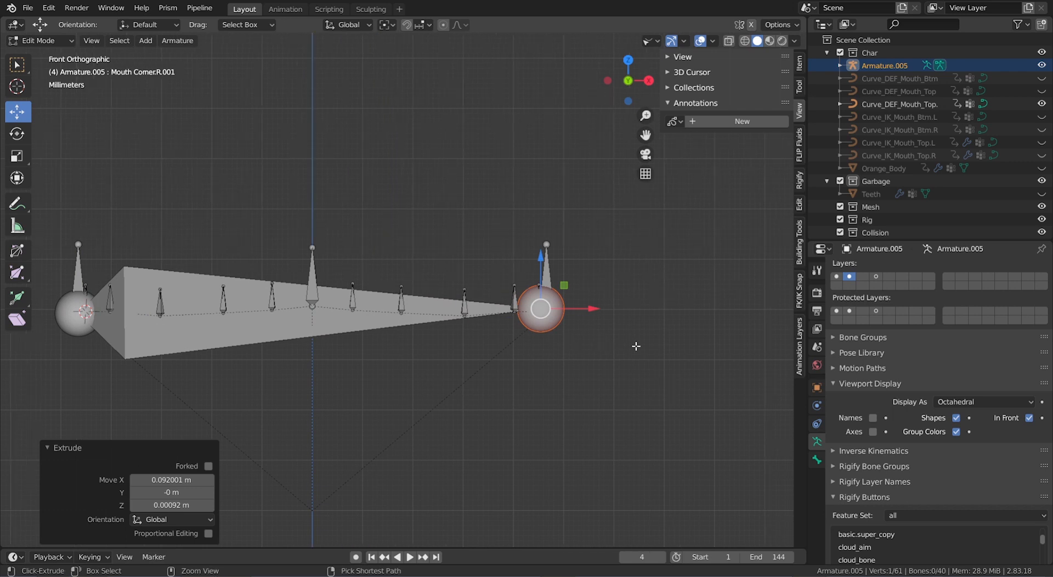
middle_drag(501, 367, 482, 362)
key(KP_1)
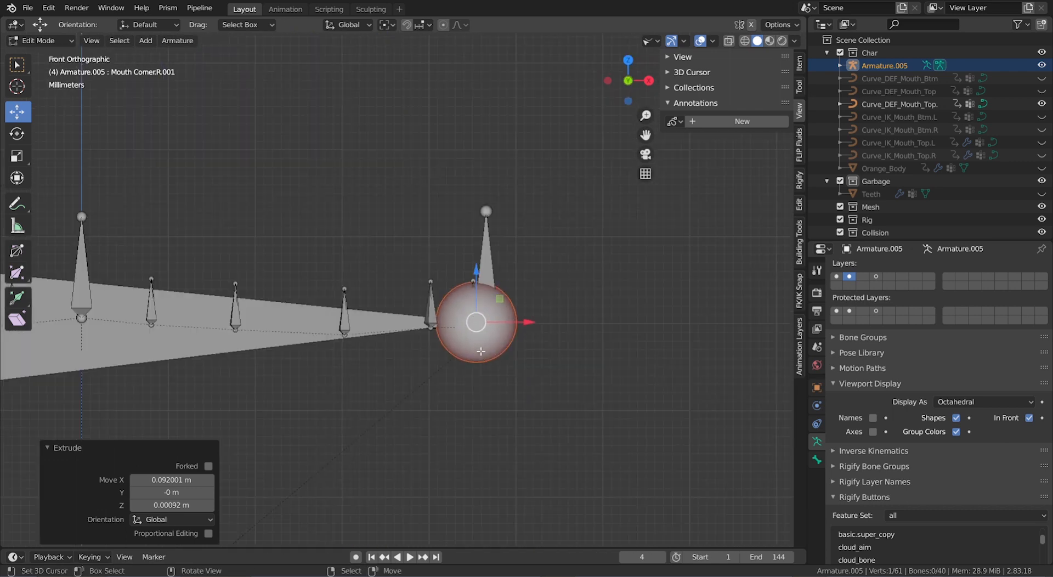
scroll(429, 355, up, 3)
key(g)
click(620, 357)
shift+middle_drag(624, 358, 541, 358)
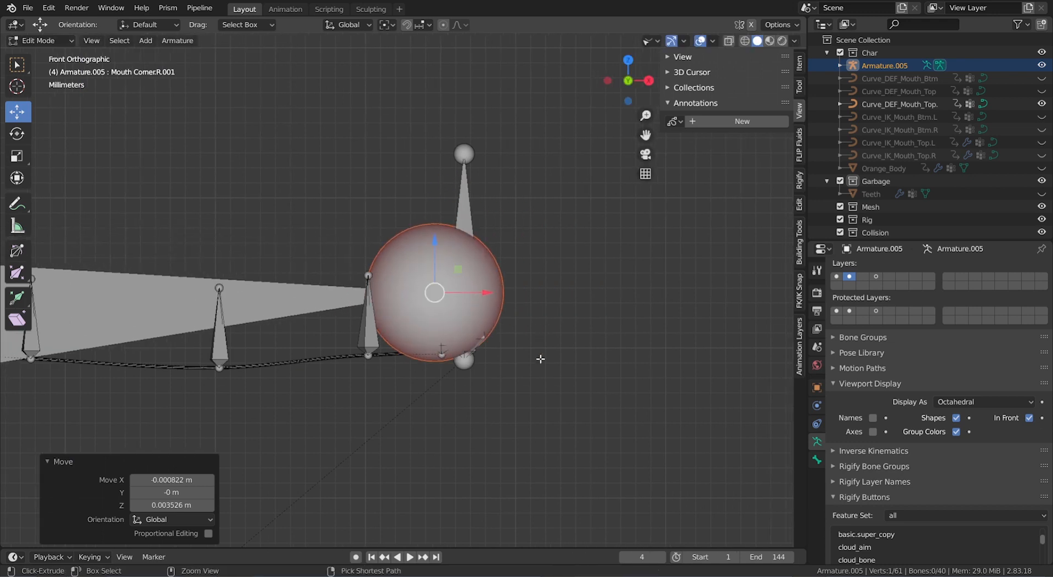
Step: Move the extruded bone's tip further inward about 0.0033 m and up about 0.0025 m, clear of the Mouth Corner.L bone
right_click(468, 368)
right_click(425, 300)
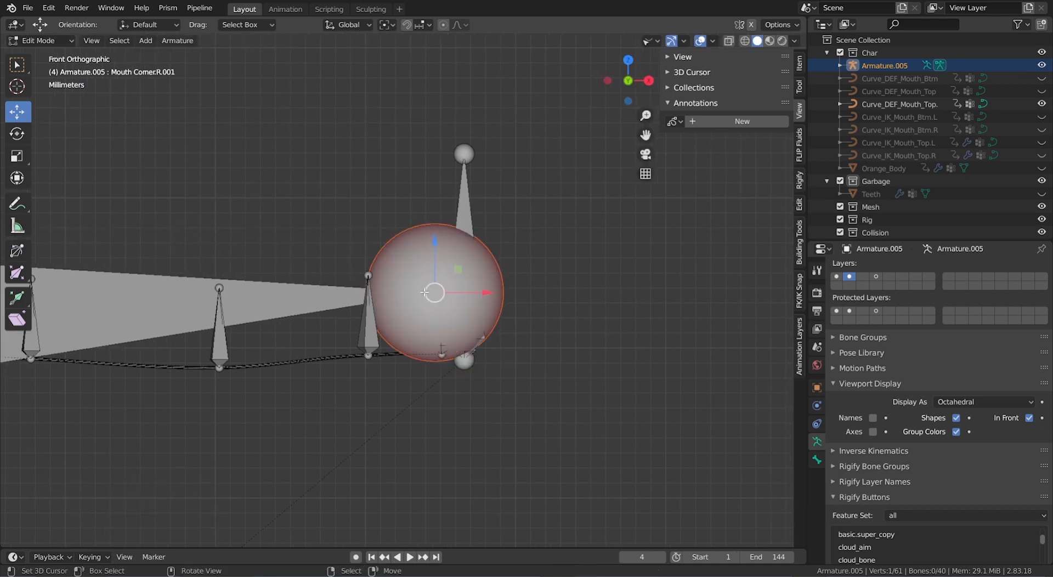
key(g)
right_click(327, 162)
scroll(460, 364, up, 1)
scroll(461, 363, up, 2)
key(g)
click(372, 300)
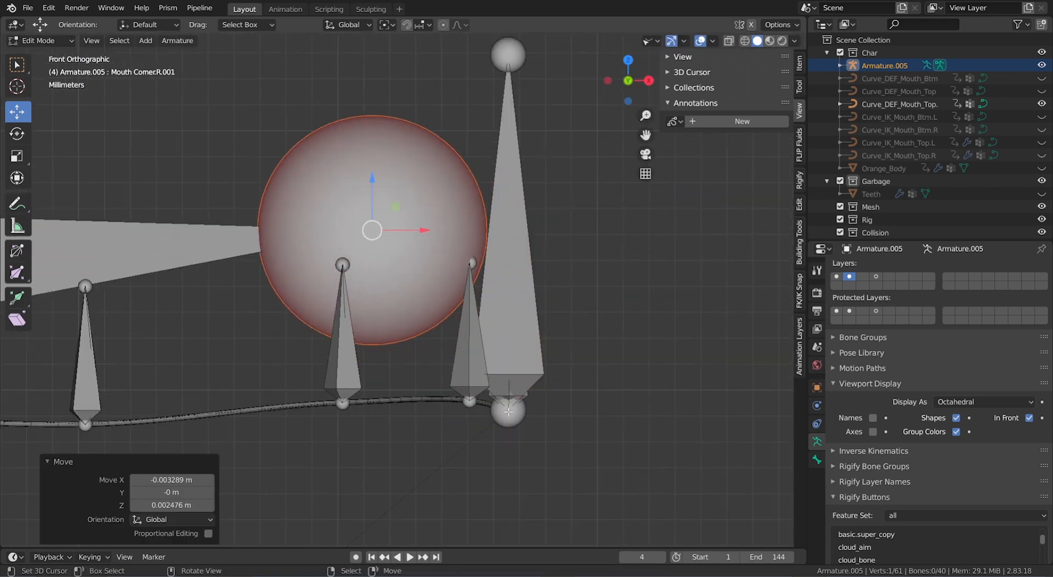
Step: Select the base joint of Mouth Corner.L and snap the 3D cursor to it
right_click(508, 410)
key(g)
right_click(574, 354)
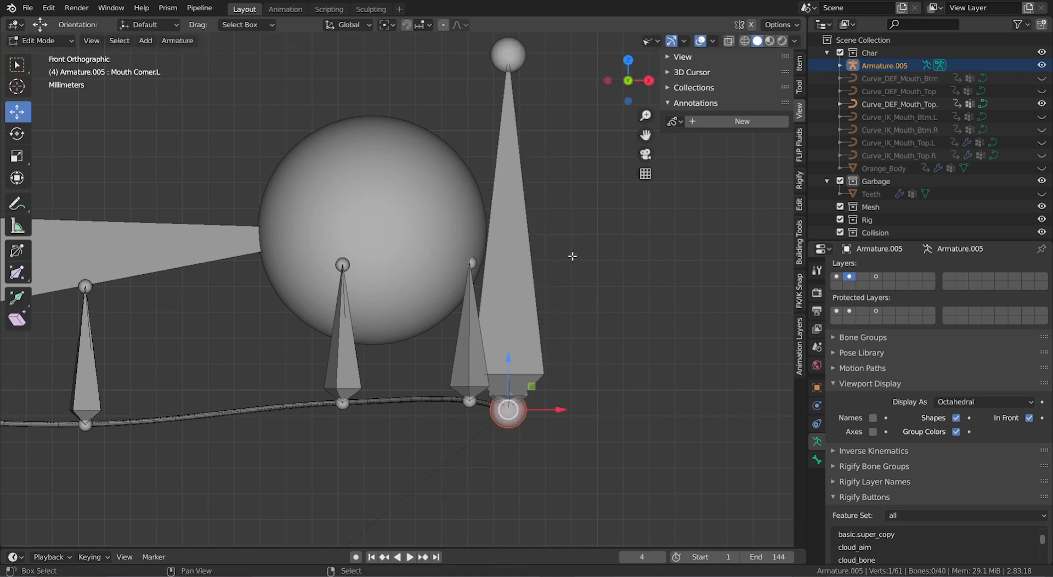
key(shift+s)
key(Escape)
key(shift+s)
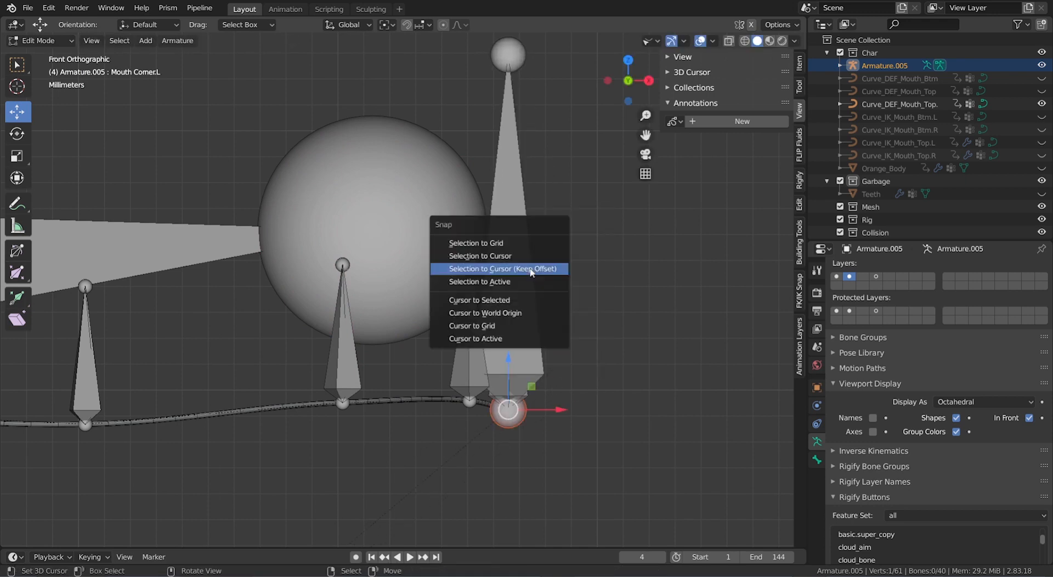
click(534, 301)
Step: Snap the extruded bone's tip to the 3D cursor at the Mouth Corner.L base, keeping the offset
click(433, 240)
key(shift+s)
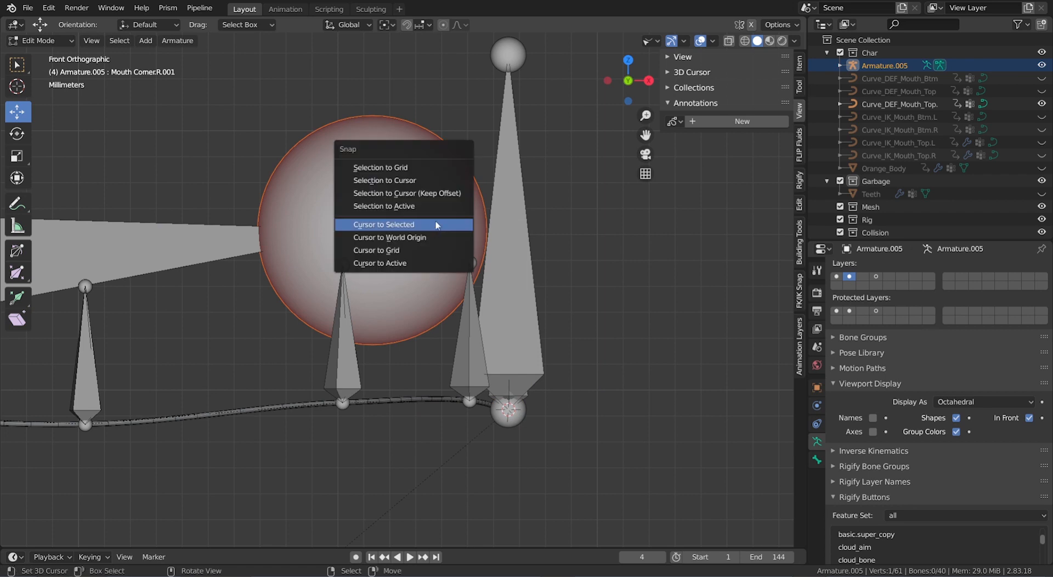
click(441, 196)
scroll(515, 325, down, 8)
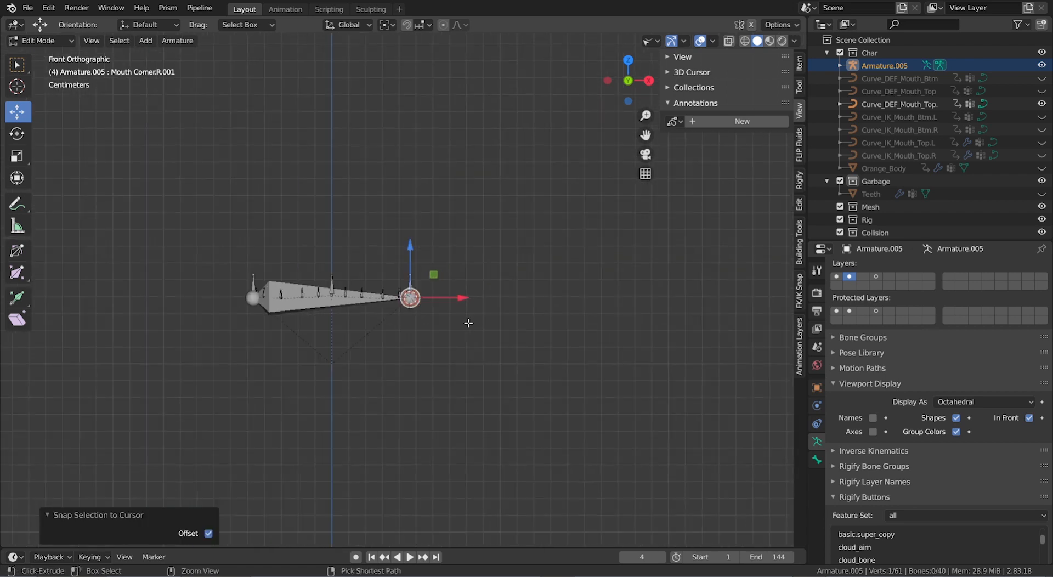
middle_drag(472, 324, 396, 315)
scroll(456, 345, up, 7)
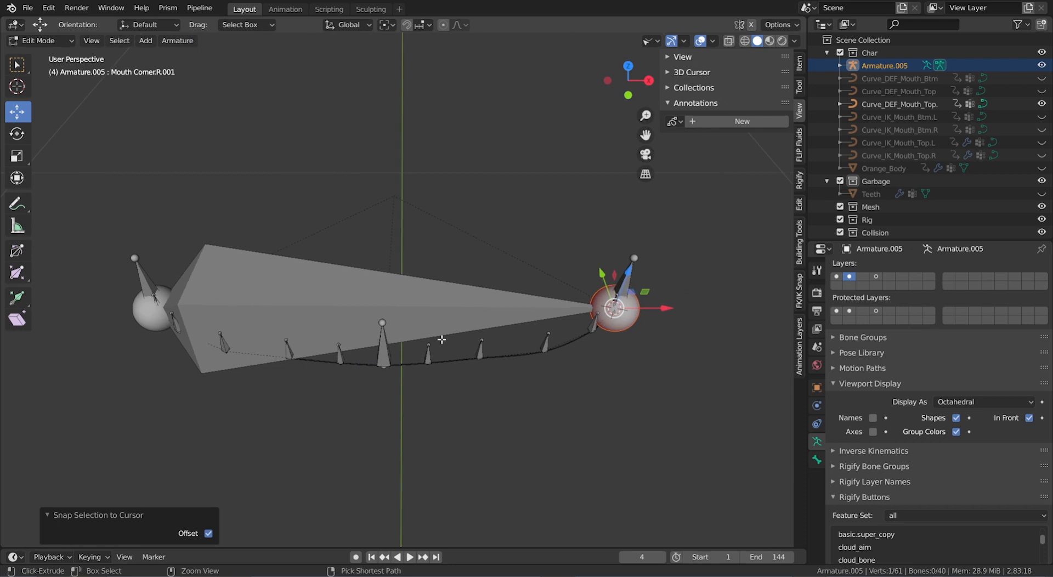
Step: Select the whole bone spanning the mouth corners and subdivide it with one cut
click(397, 314)
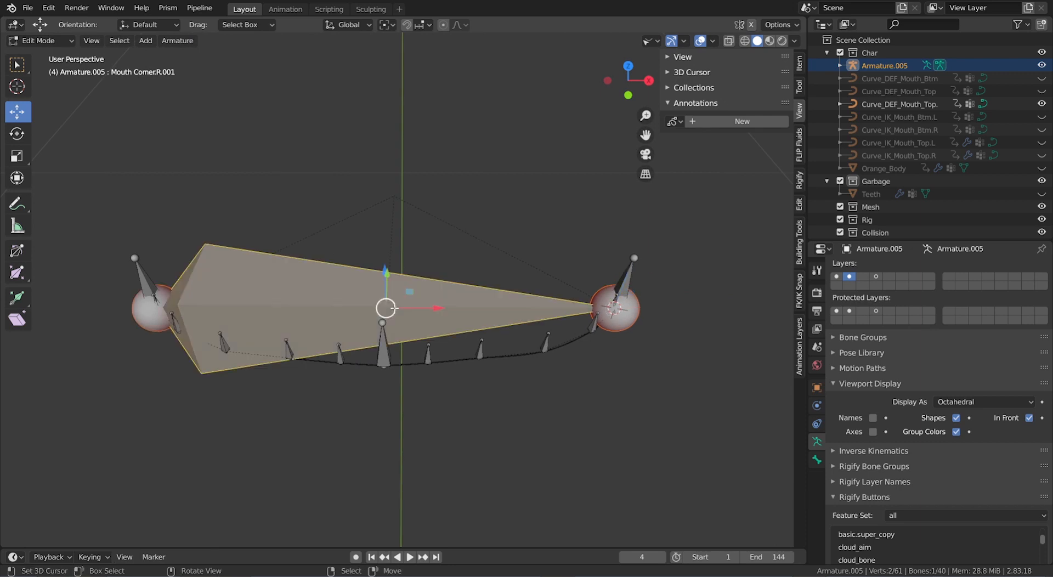
key(KP_7)
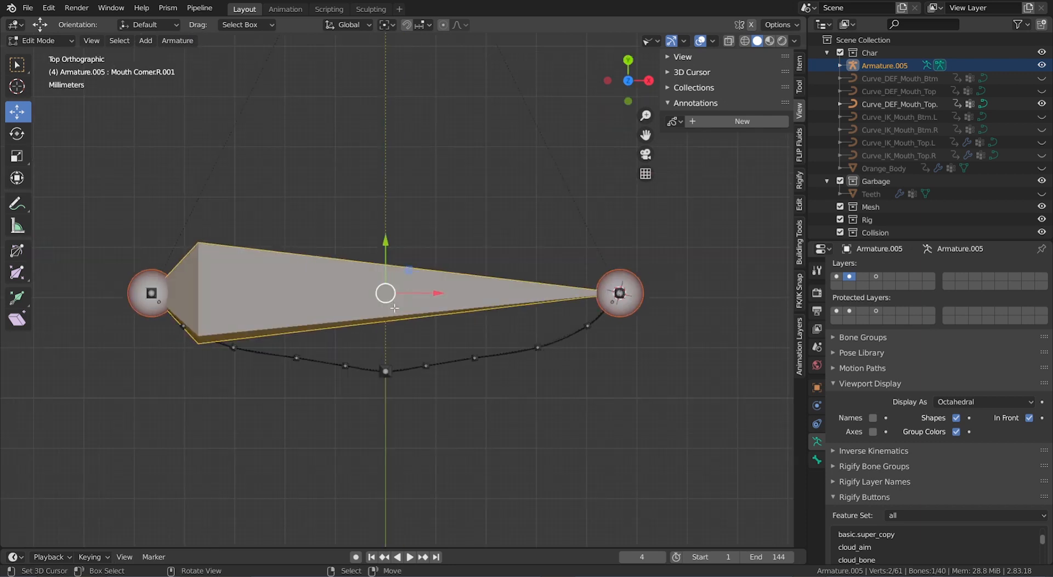
shift+middle_drag(388, 398, 404, 398)
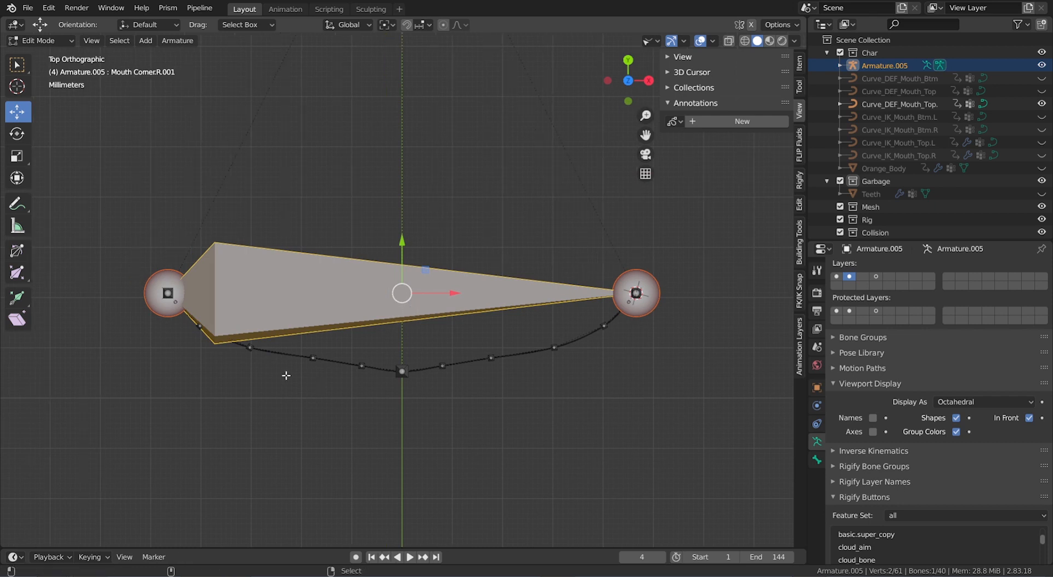
middle_drag(284, 372, 630, 396)
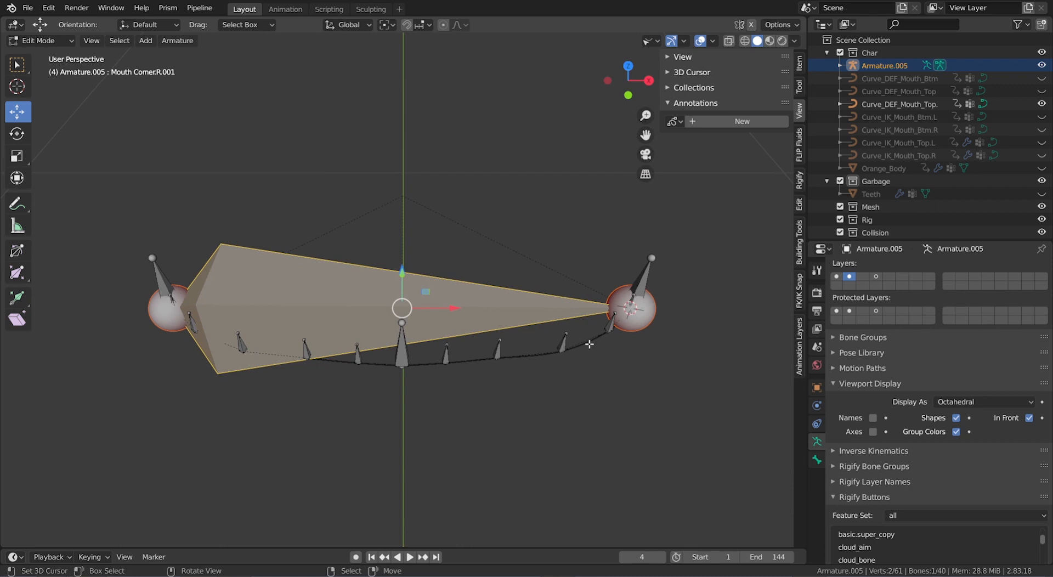
scroll(466, 322, up, 2)
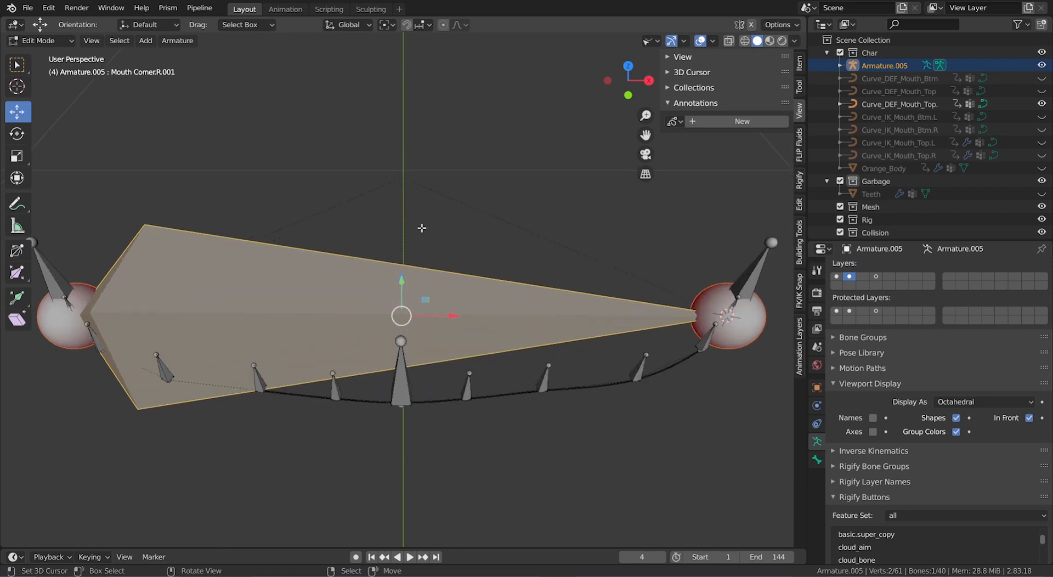
right_click(412, 253)
click(412, 254)
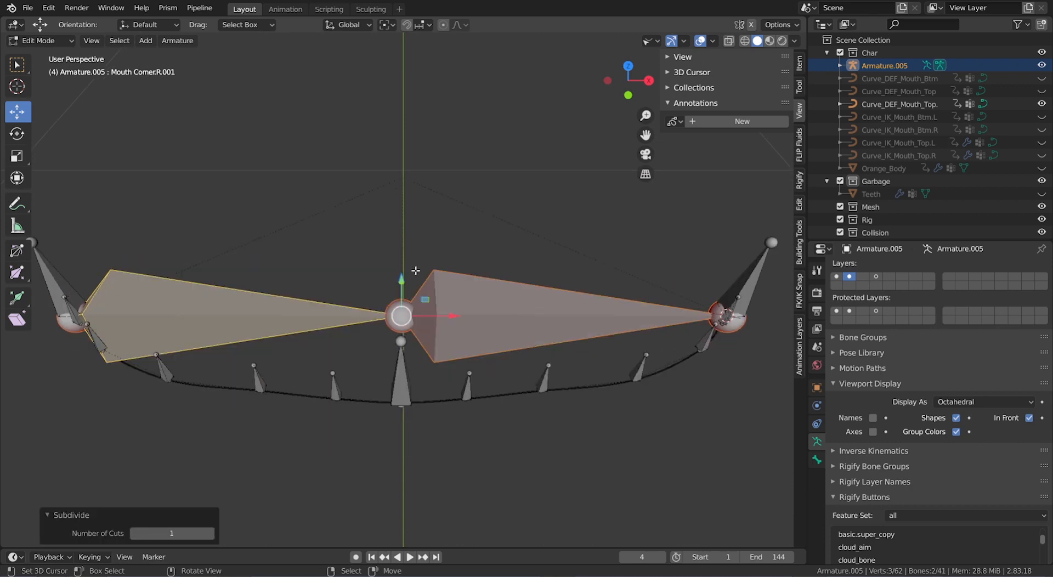
click(480, 319)
click(221, 328)
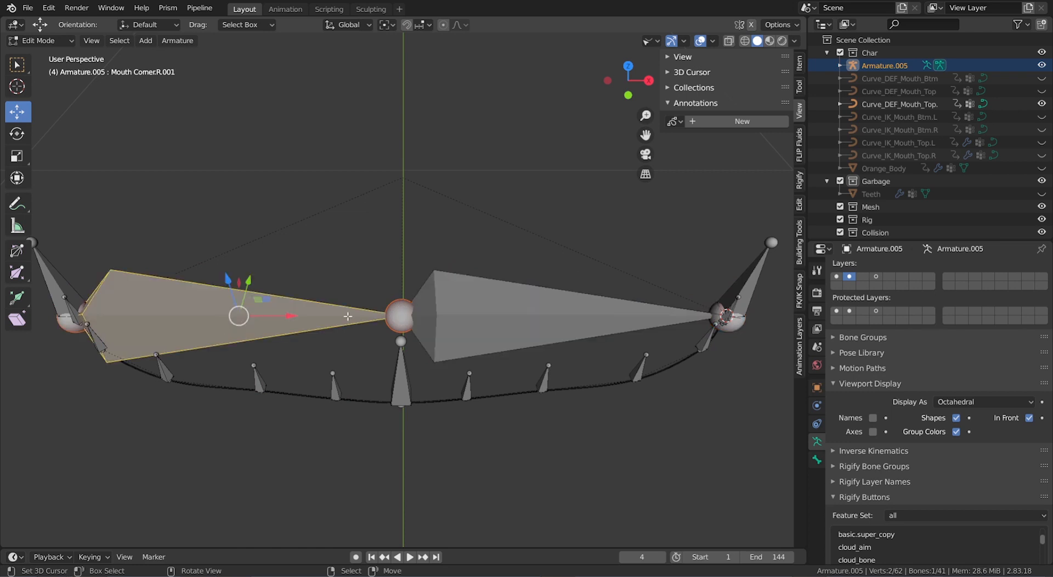
key(KP_7)
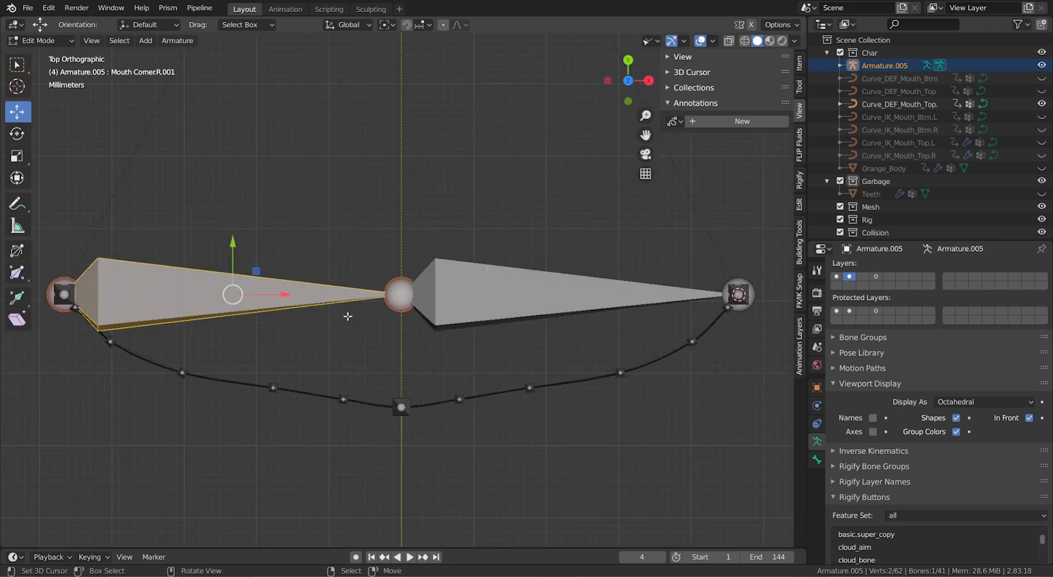
right_click(402, 306)
shift+middle_drag(404, 324, 398, 355)
key(g)
right_click(393, 286)
Step: Select the base joint of the large center mouth control bone and snap the 3D cursor to it
scroll(405, 343, up, 3)
right_click(404, 340)
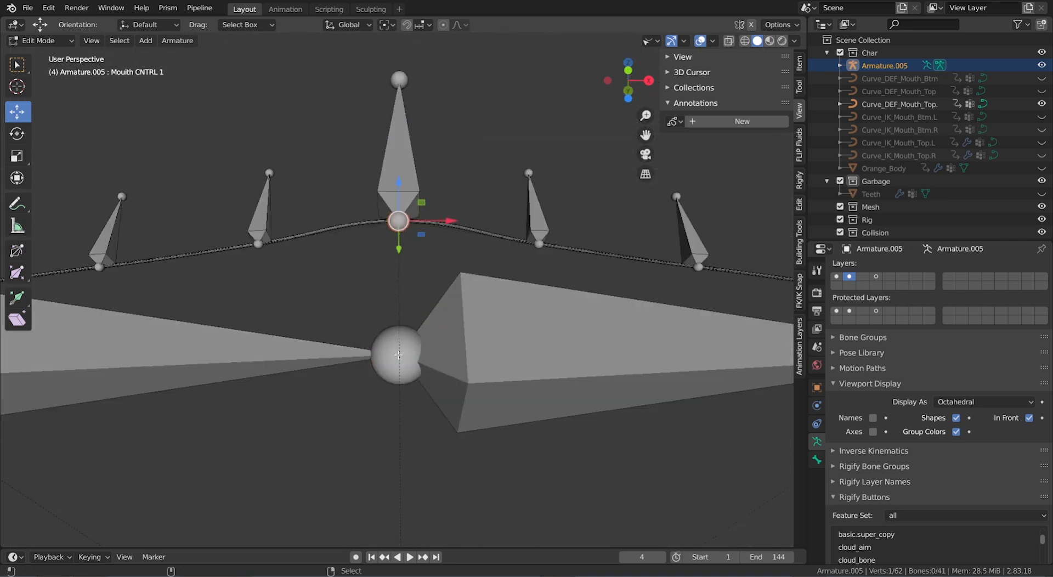
key(g)
right_click(408, 156)
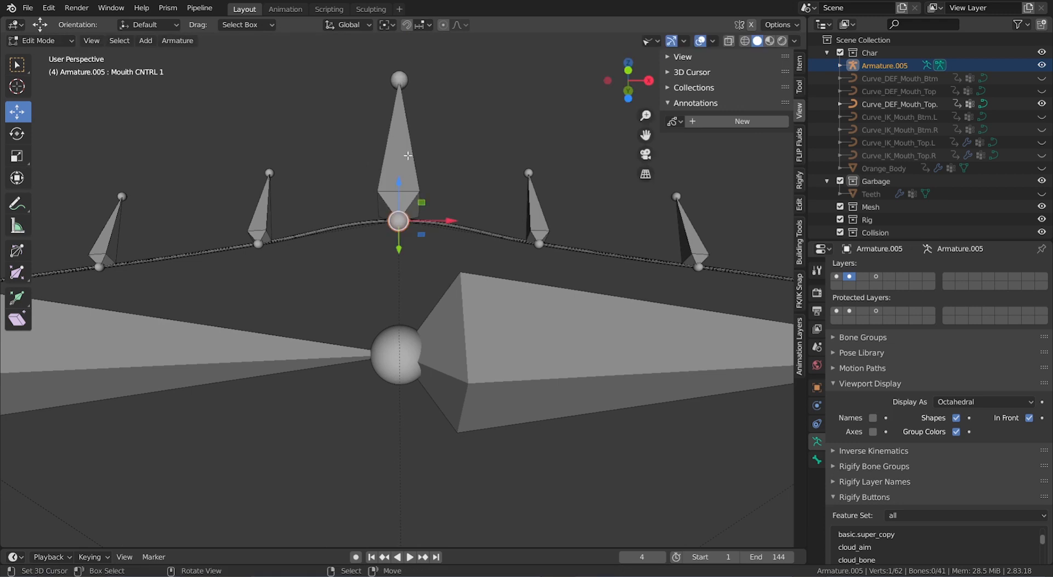
right_click(408, 156)
key(g)
right_click(407, 135)
right_click(406, 221)
key(shift+s)
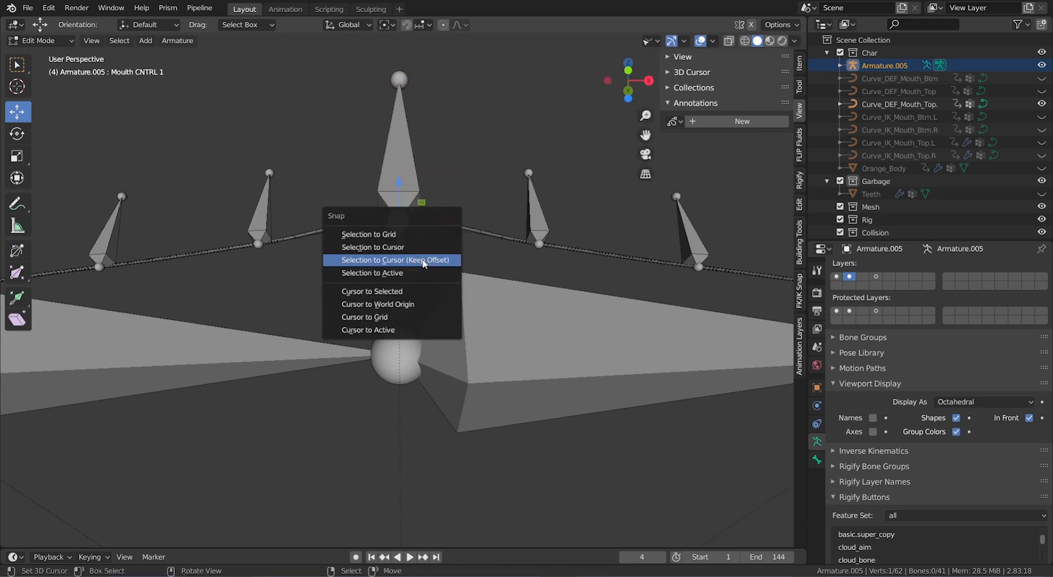
click(373, 292)
Step: Snap the joint shared by the two subdivided bones to the 3D cursor at the center control, keeping the offset
middle_drag(373, 292, 401, 334)
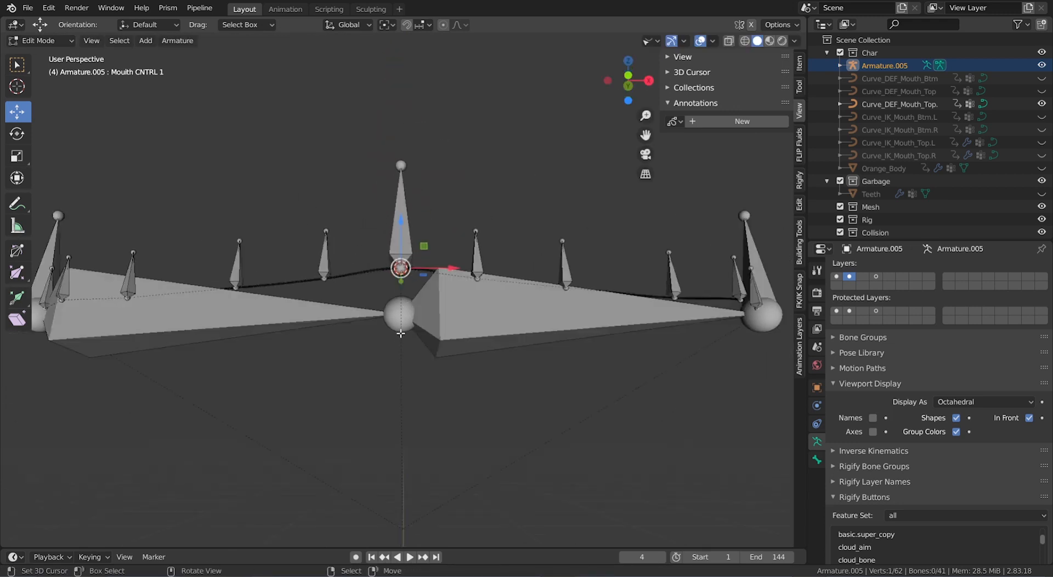
right_click(401, 322)
key(g)
right_click(410, 381)
key(shift+s)
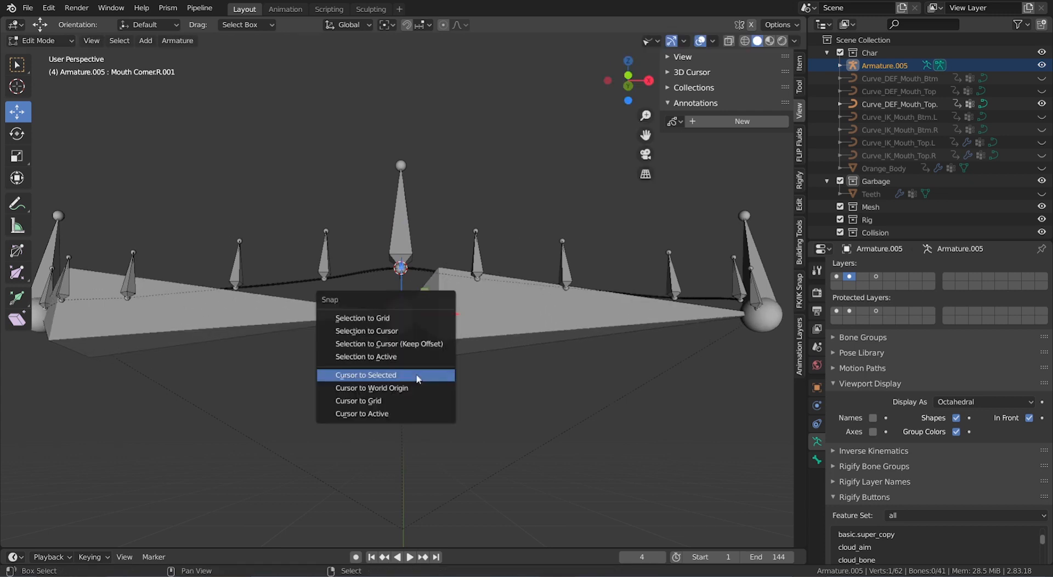
click(417, 342)
Step: Examine the two bones spanning the mouth from above, the front and an angle, against the curve and hook bones
scroll(417, 343, down, 3)
key(KP_8)
key(KP_8)
key(KP_8)
key(KP_8)
key(KP_8)
key(KP_8)
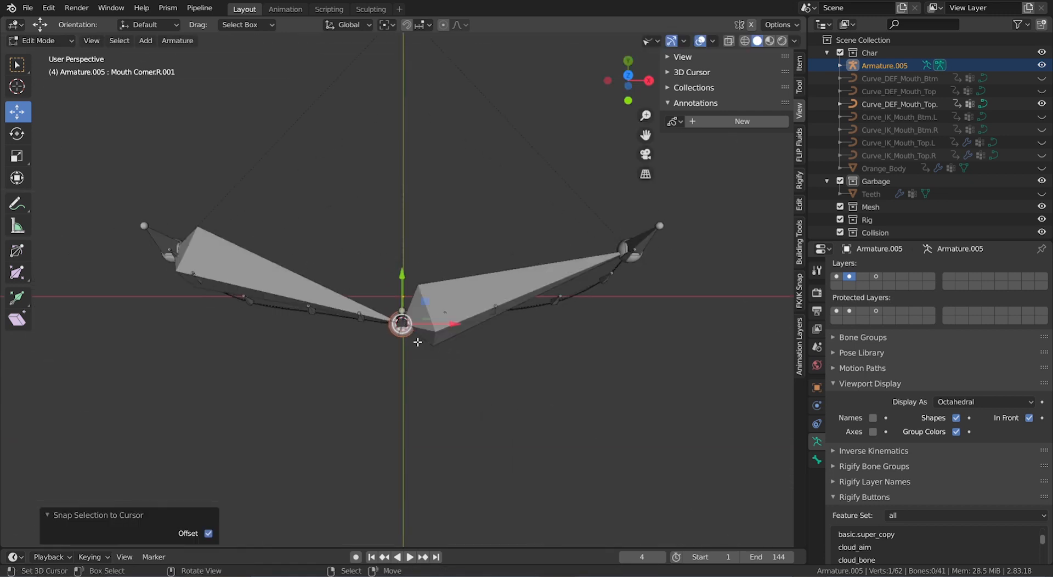
key(KP_2)
key(KP_2)
key(KP_2)
key(KP_2)
key(KP_2)
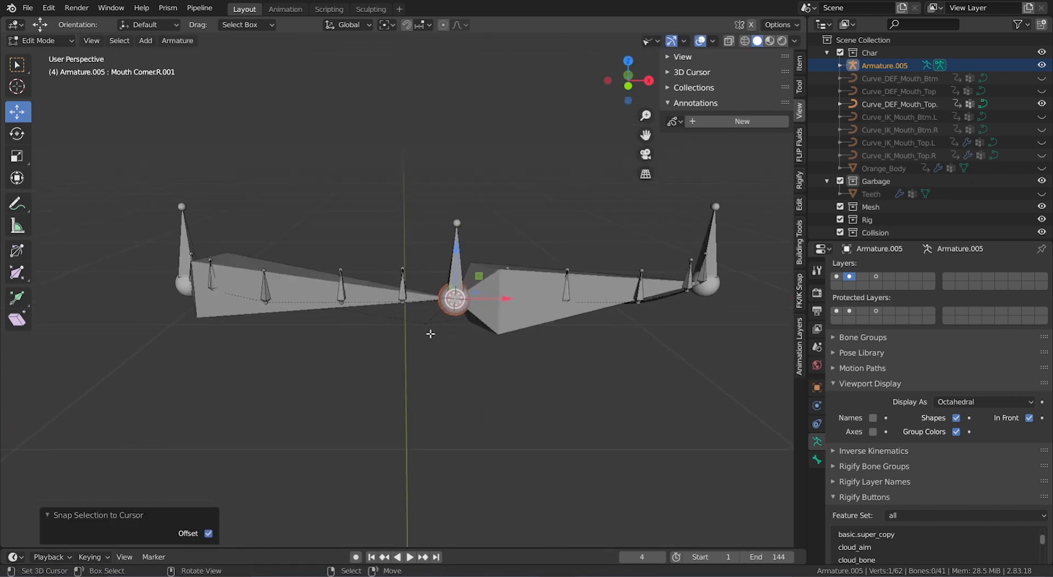
key(KP_4)
key(KP_8)
key(KP_8)
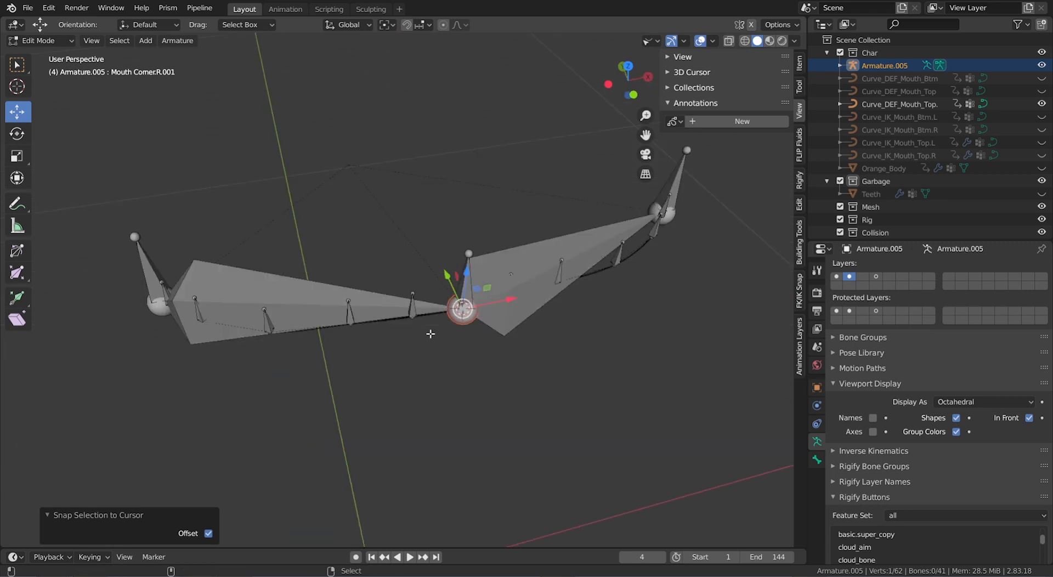
key(KP_6)
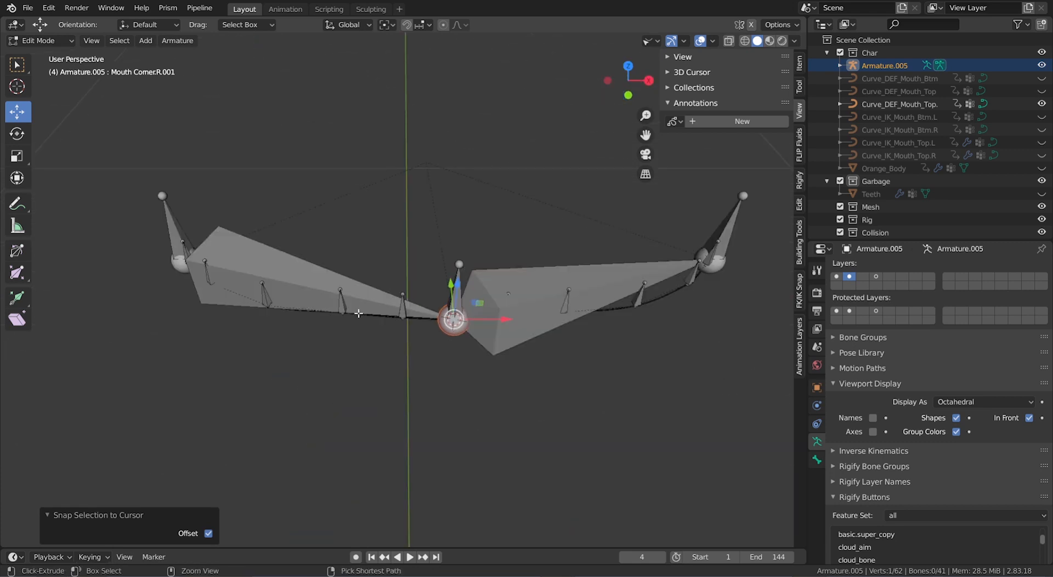
Step: Select the subdivided bone that runs from the Mouth Corner.R base to the center joint
key(ctrl+KP_6)
click(429, 299)
click(291, 298)
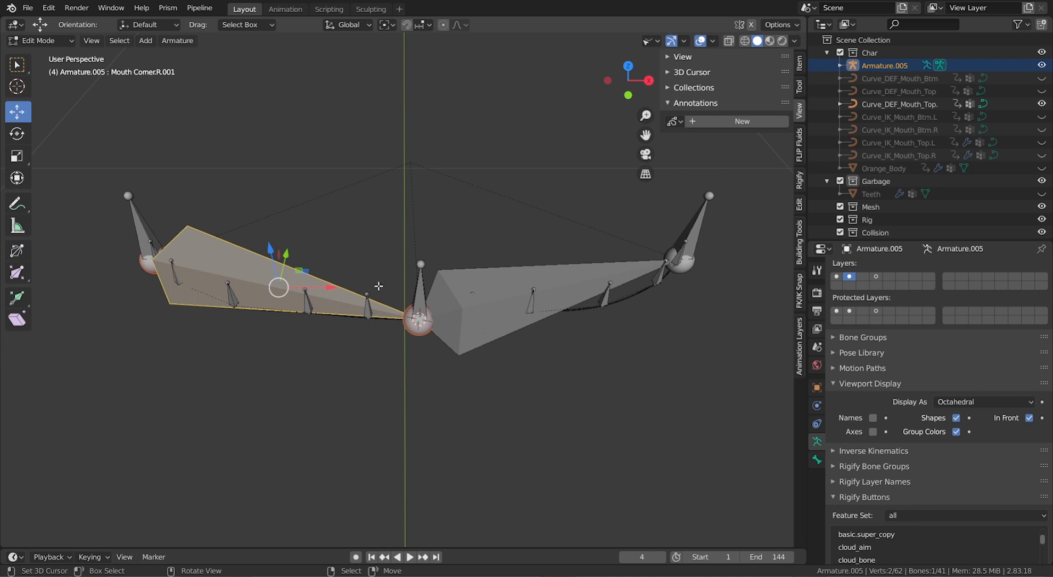
Step: Subdivide the selected Mouth Corner.R.001 bone twice with 1 cut each time, making a chain of four bones
scroll(384, 288, up, 3)
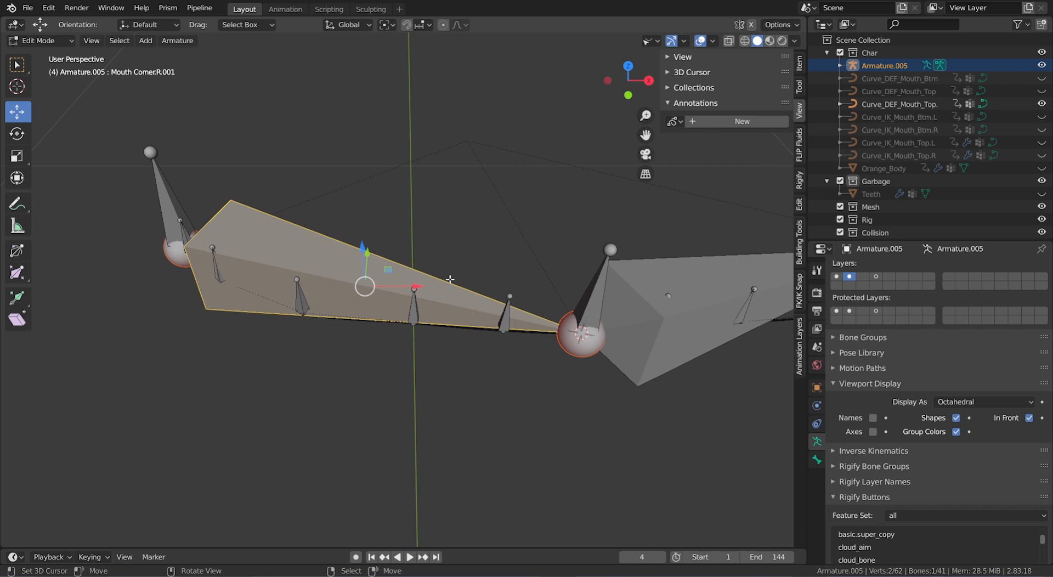
right_click(450, 279)
click(450, 279)
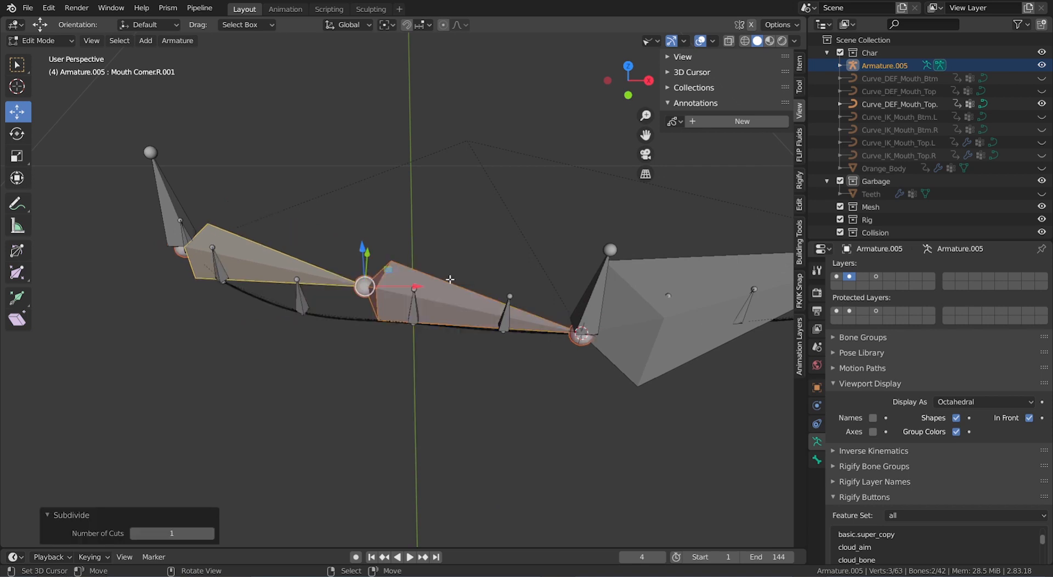
right_click(450, 279)
click(450, 280)
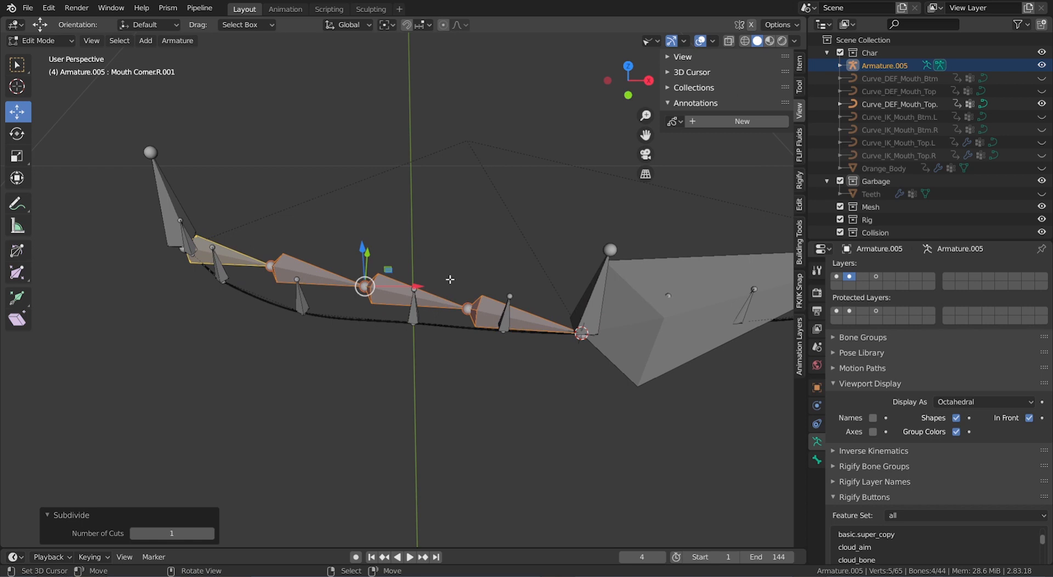
Step: Subdivide the Mouth Corner.R.002 bone on the opposite half of the lip twice, making a matching four-bone chain
middle_drag(450, 279, 482, 299)
click(482, 298)
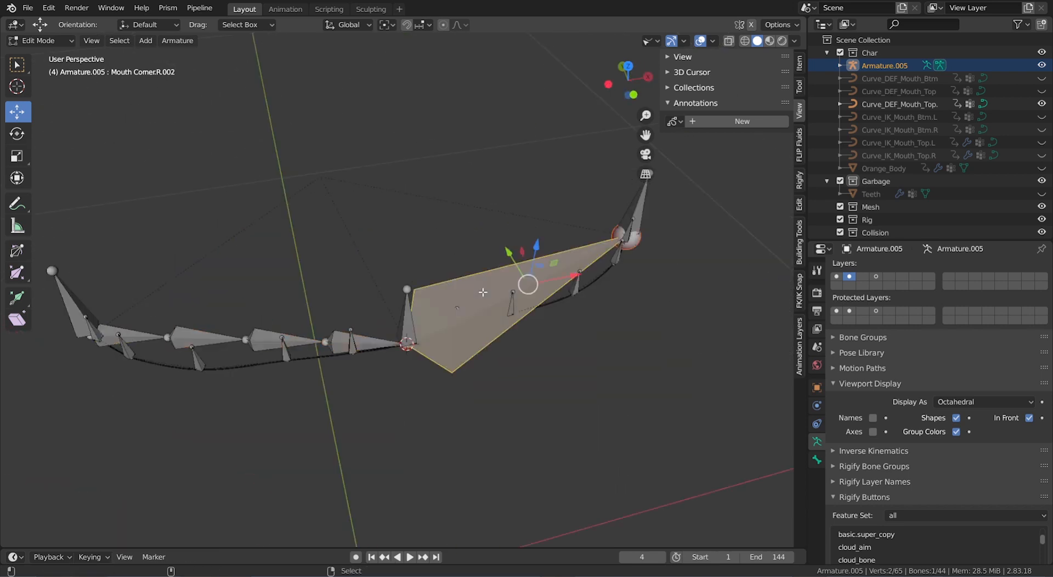
right_click(483, 296)
click(483, 292)
right_click(483, 292)
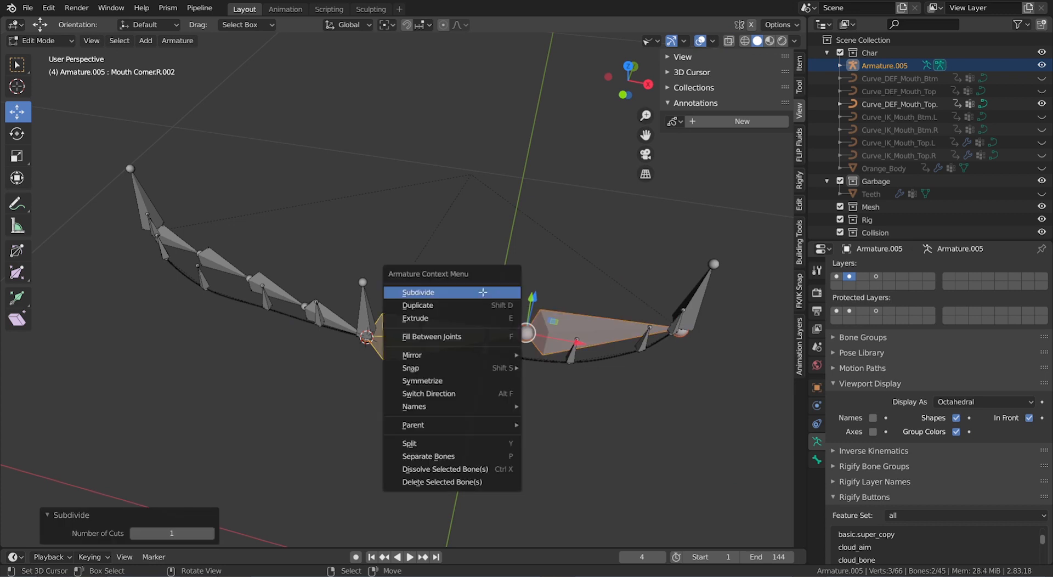
click(483, 292)
Step: Try to subdivide all four bones of the Mouth Corner.R.001 chain together with 1 cut
middle_drag(483, 292, 481, 294)
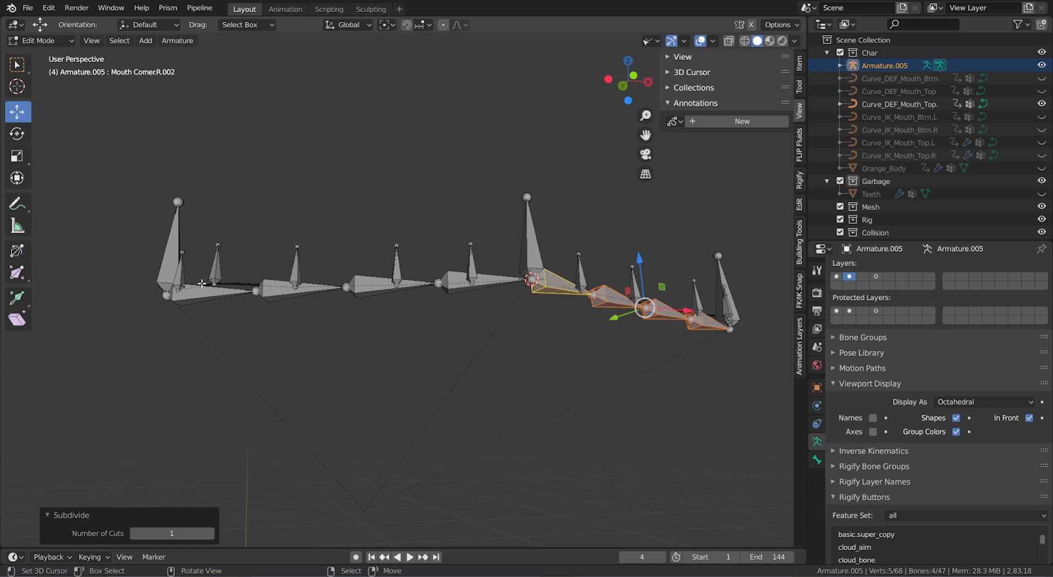
middle_drag(202, 283, 182, 265)
middle_drag(218, 205, 226, 224)
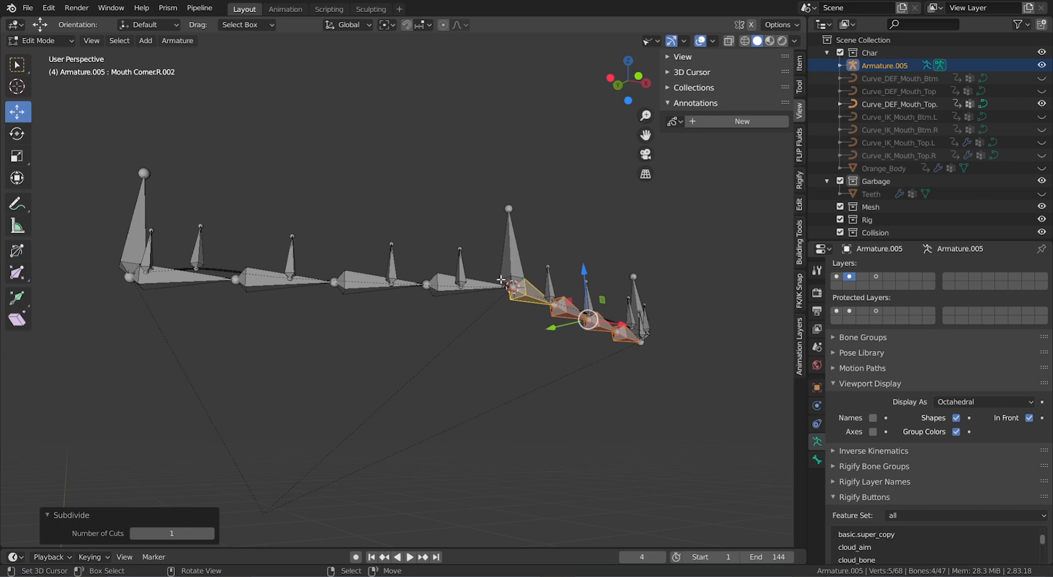
middle_drag(501, 280, 468, 272)
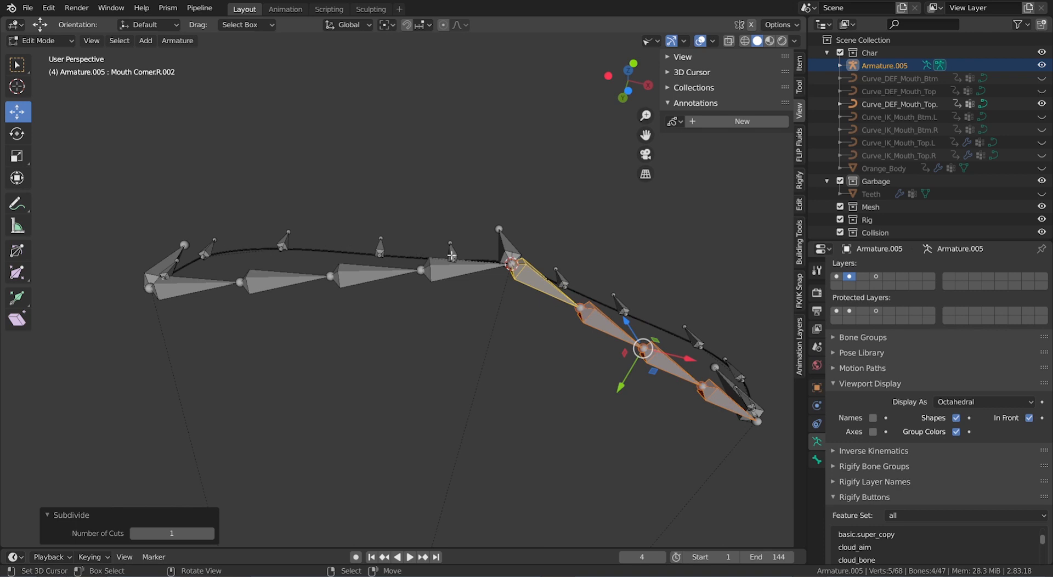
click(185, 288)
click(286, 278)
click(379, 273)
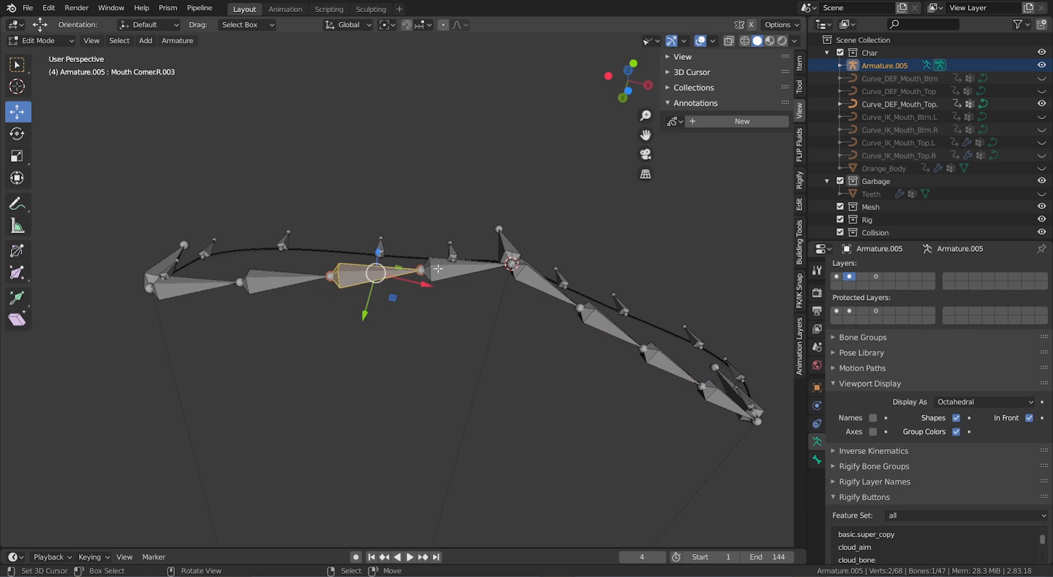
click(439, 269)
shift+right_click(371, 276)
shift+right_click(273, 283)
shift+right_click(198, 288)
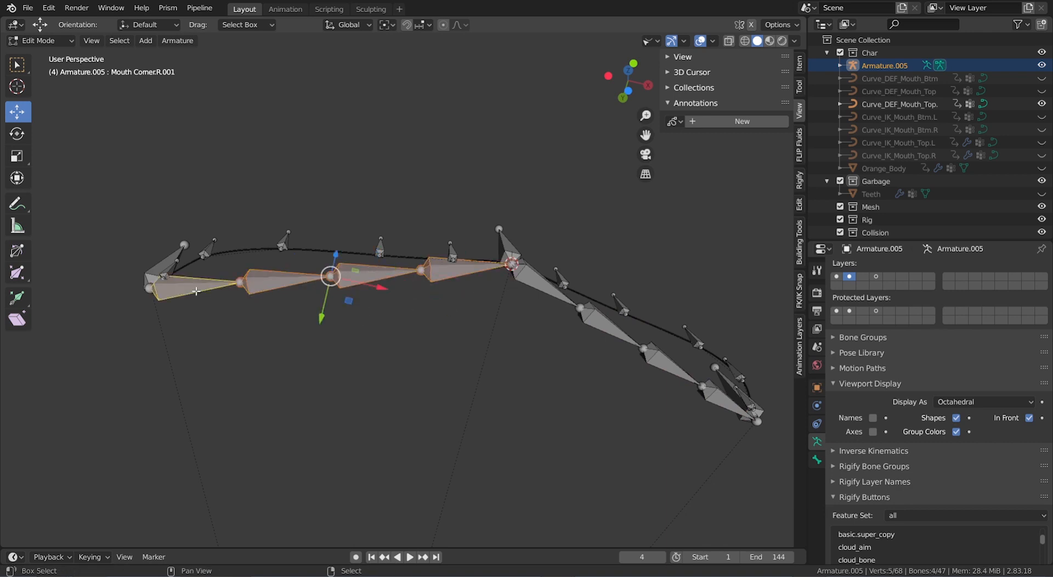
key(w)
click(213, 295)
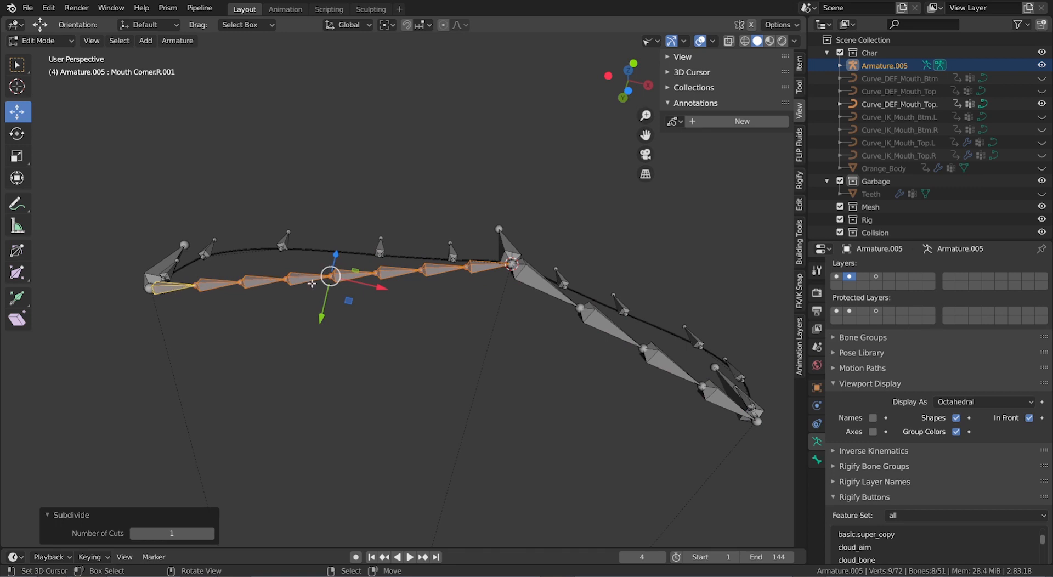
key(ctrl+z)
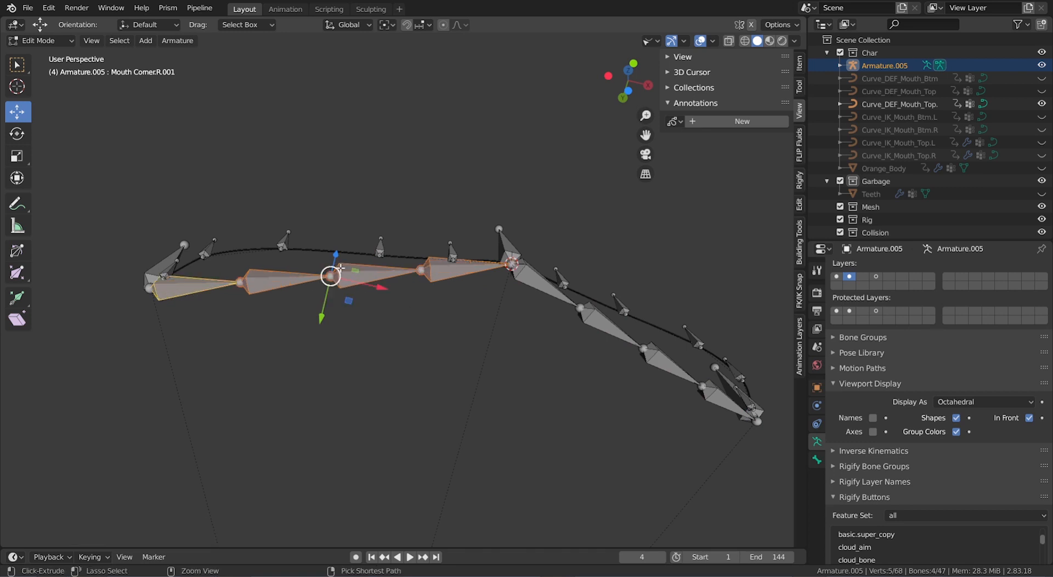
Step: Subdivide only the outermost bone of the Mouth Corner.R.001 chain, next to the mouth corner
middle_drag(330, 277, 421, 291)
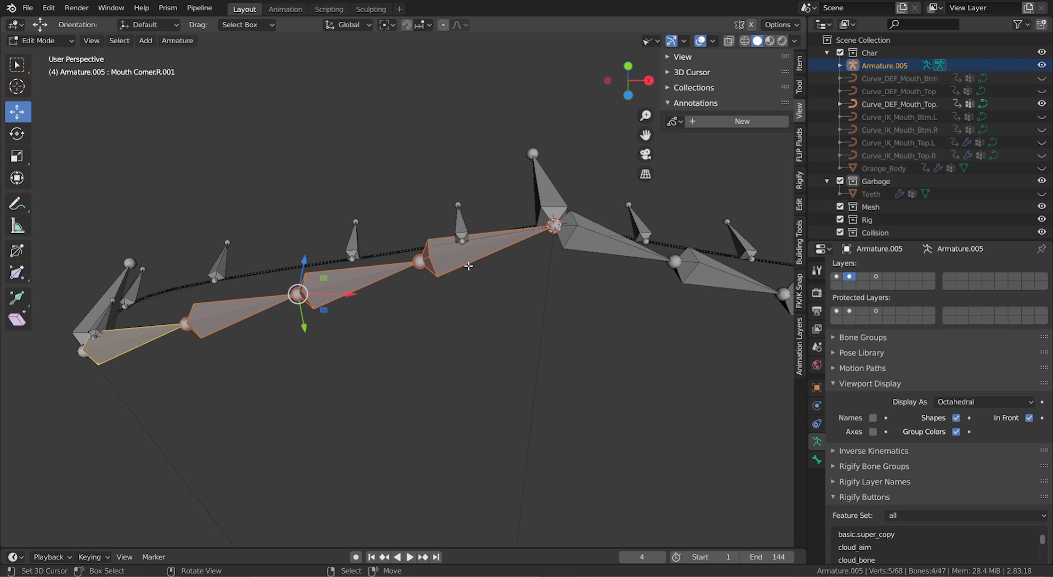
middle_drag(465, 262, 406, 226)
right_click(460, 221)
scroll(406, 227, up, 4)
right_click(405, 227)
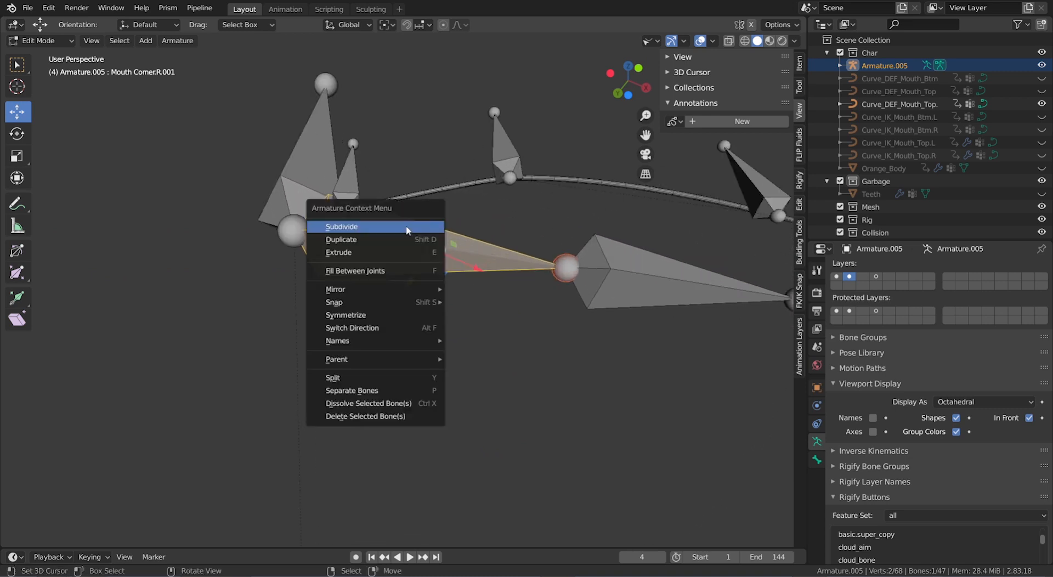
click(406, 226)
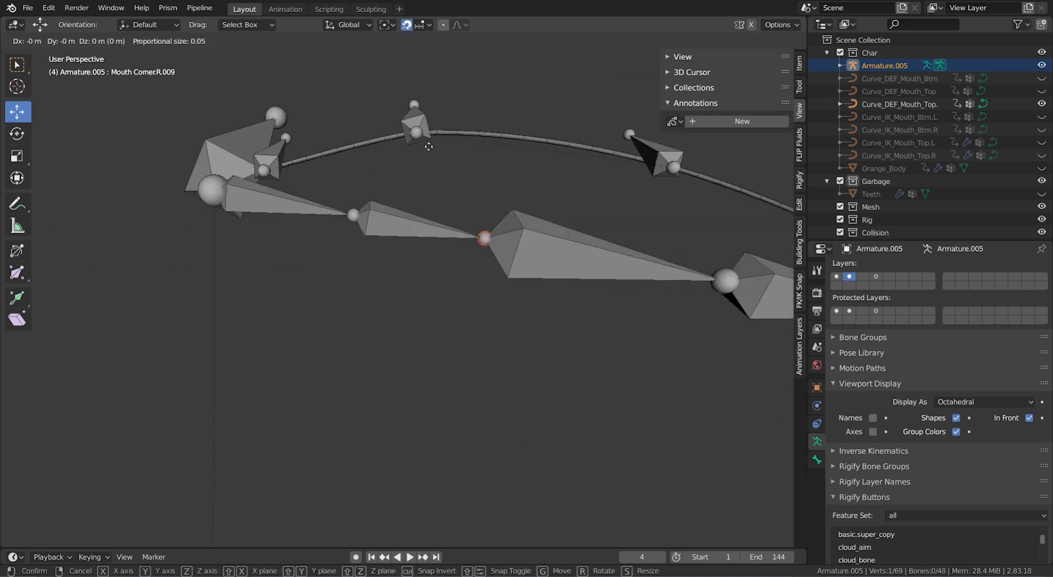
click(480, 207)
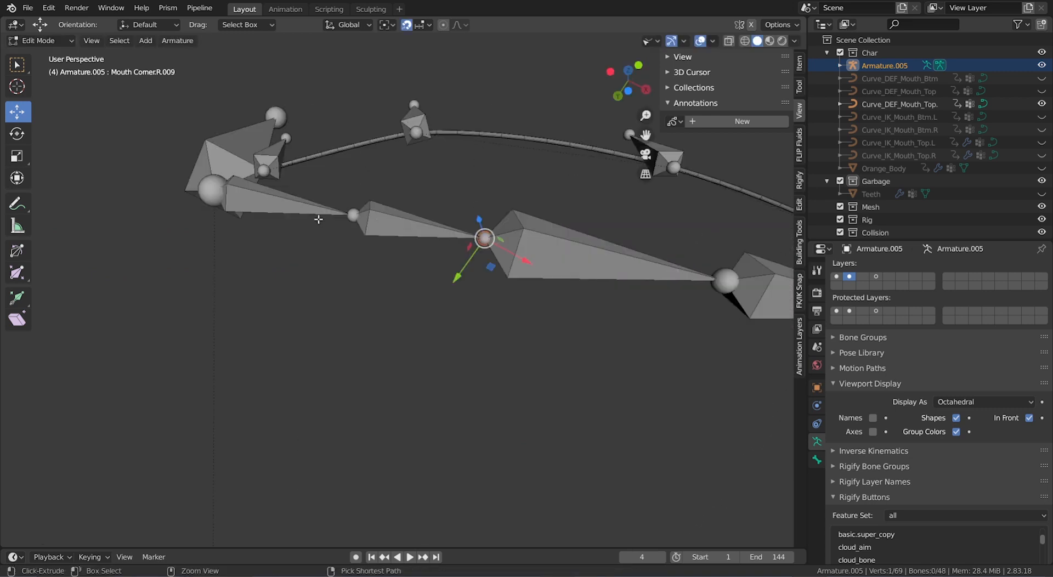
Step: Examine how the bones near the mouth corner line up with the hook bones along the lip curve
ctrl+scroll(320, 217, up, 1)
right_click(262, 210)
ctrl+scroll(262, 210, down, 2)
shift+scroll(262, 210, up, 2)
ctrl+scroll(262, 210, down, 3)
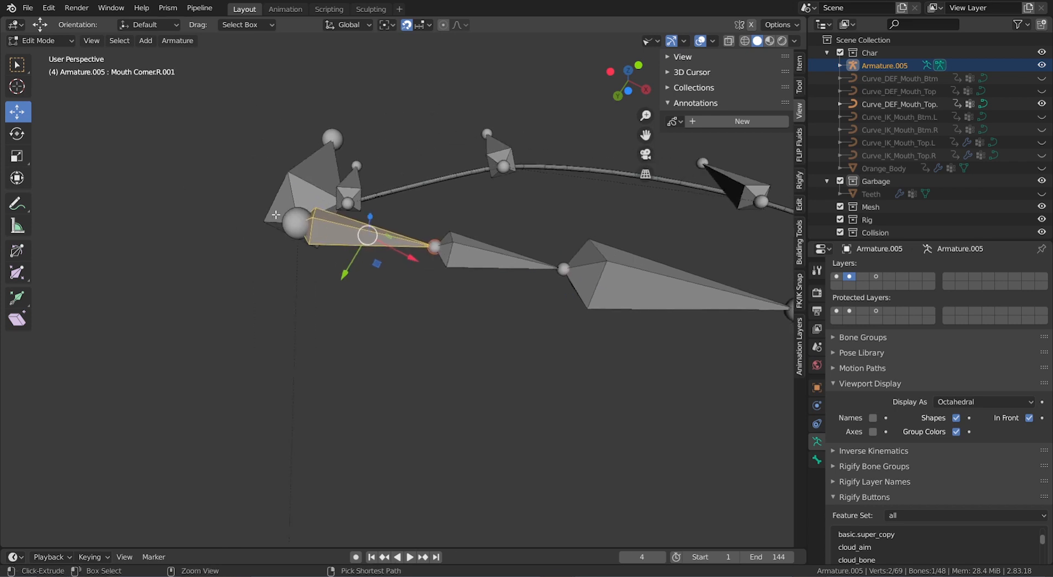
scroll(362, 247, down, 3)
ctrl+scroll(363, 247, up, 5)
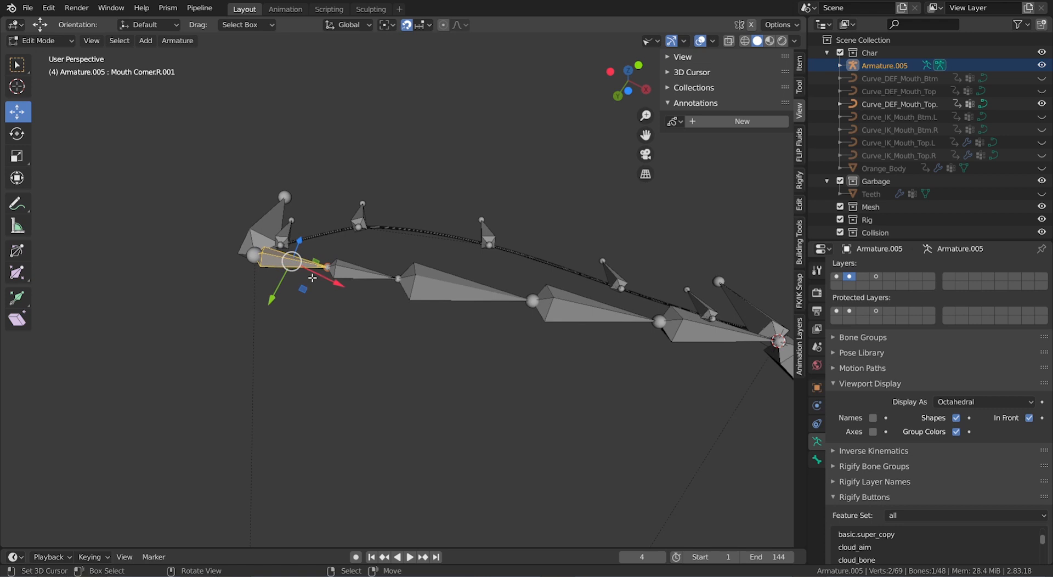
right_click(373, 274)
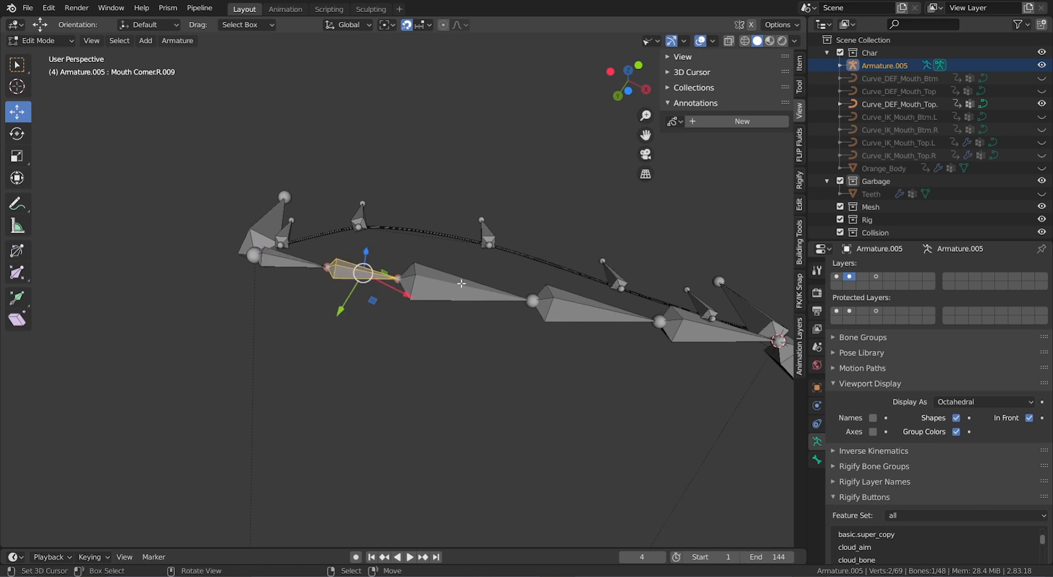
scroll(694, 328, down, 1)
ctrl+scroll(659, 328, up, 2)
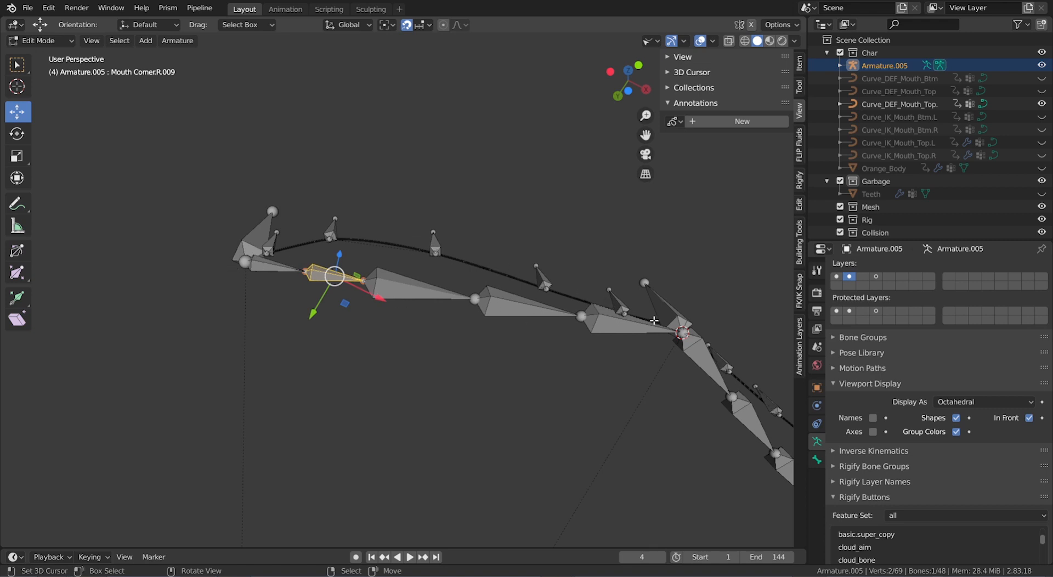
Step: Subdivide the Mouth Corner.R.005 bone that ends at the middle of the lip
right_click(630, 331)
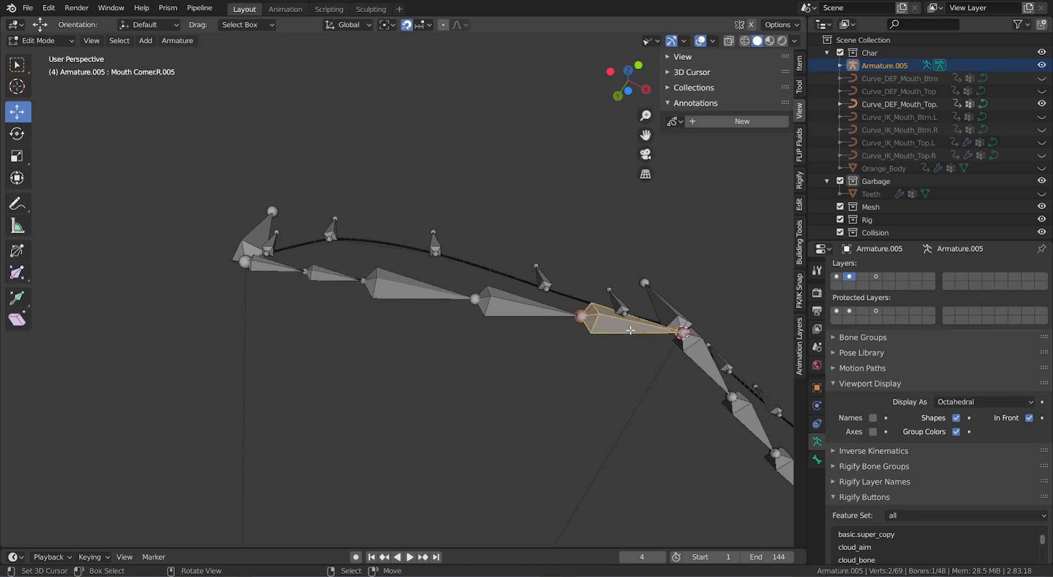
shift+middle_drag(658, 351, 460, 350)
scroll(459, 350, up, 3)
right_click(459, 350)
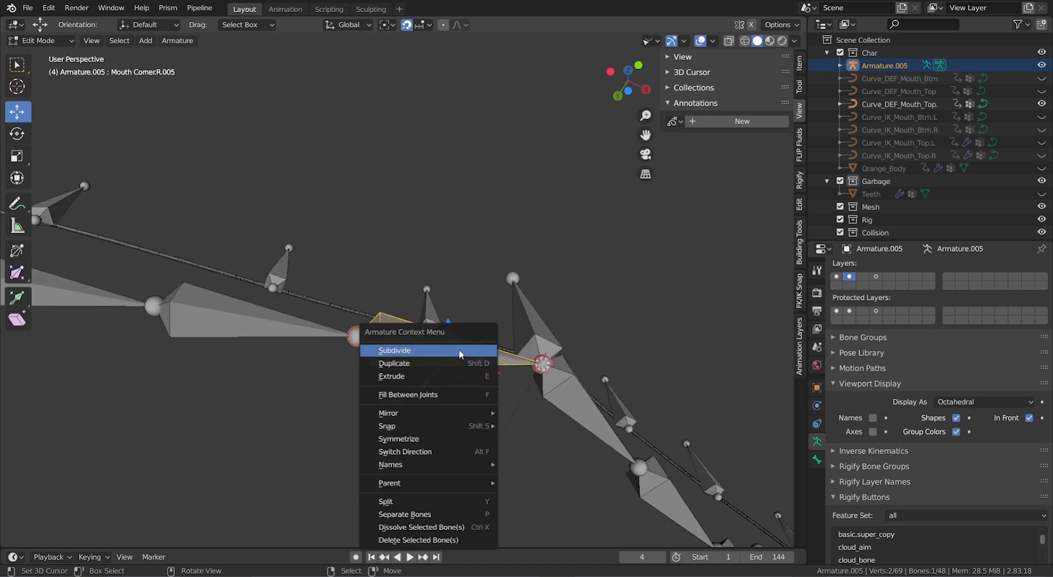
click(456, 349)
Step: Examine the position of the Mouth Corner.R.001 tail joint relative to the first hook bones at the mouth corner
scroll(445, 346, down, 4)
ctrl+scroll(417, 333, down, 4)
scroll(412, 331, up, 8)
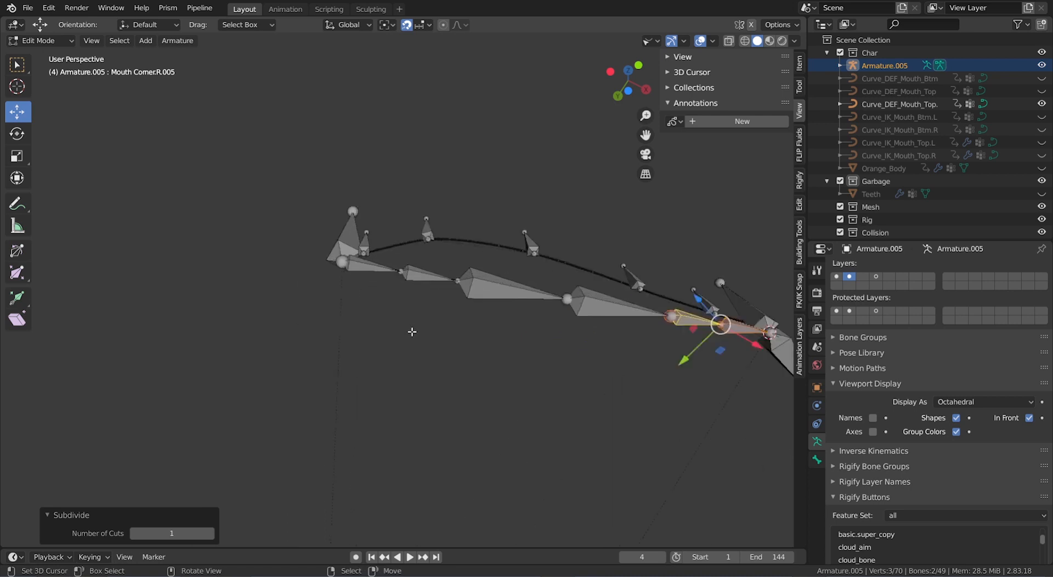
shift+scroll(390, 300, up, 5)
scroll(396, 307, down, 2)
right_click(398, 302)
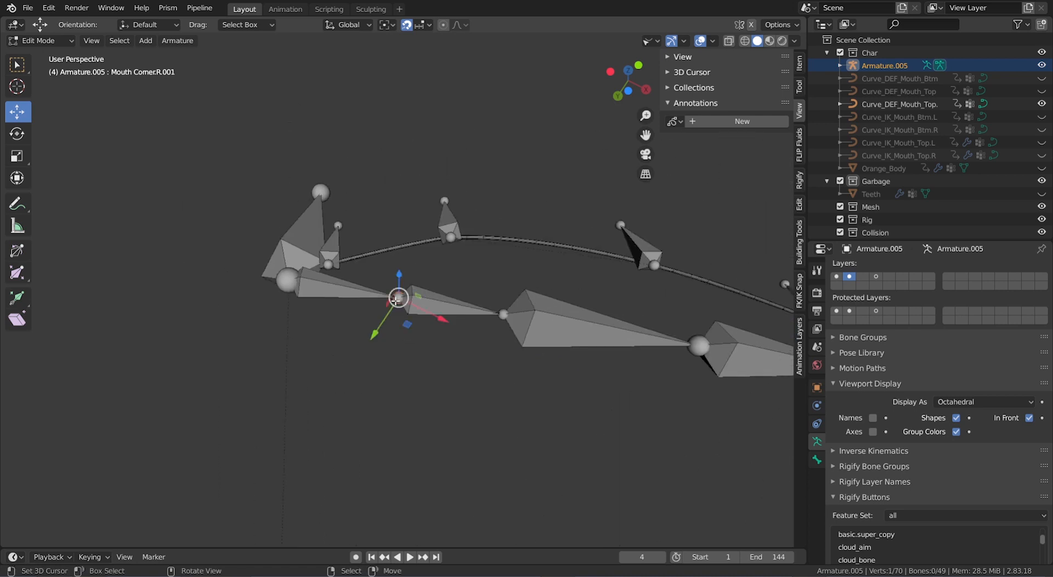
ctrl+scroll(405, 305, down, 3)
scroll(407, 305, up, 3)
alt+shift+scroll(395, 299, up, 4)
shift+scroll(394, 299, down, 2)
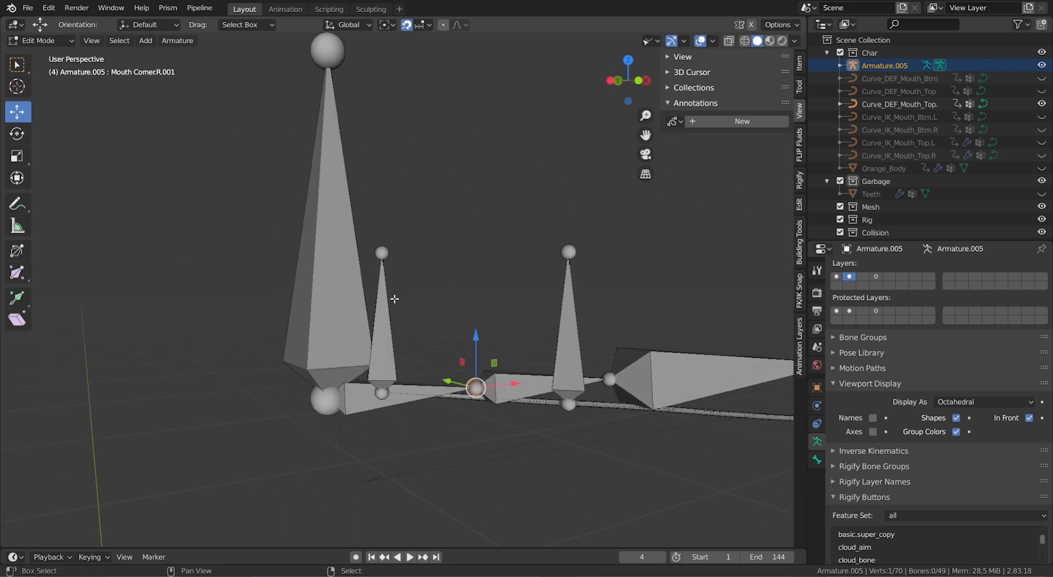
alt+shift+scroll(393, 298, down, 4)
scroll(400, 285, up, 3)
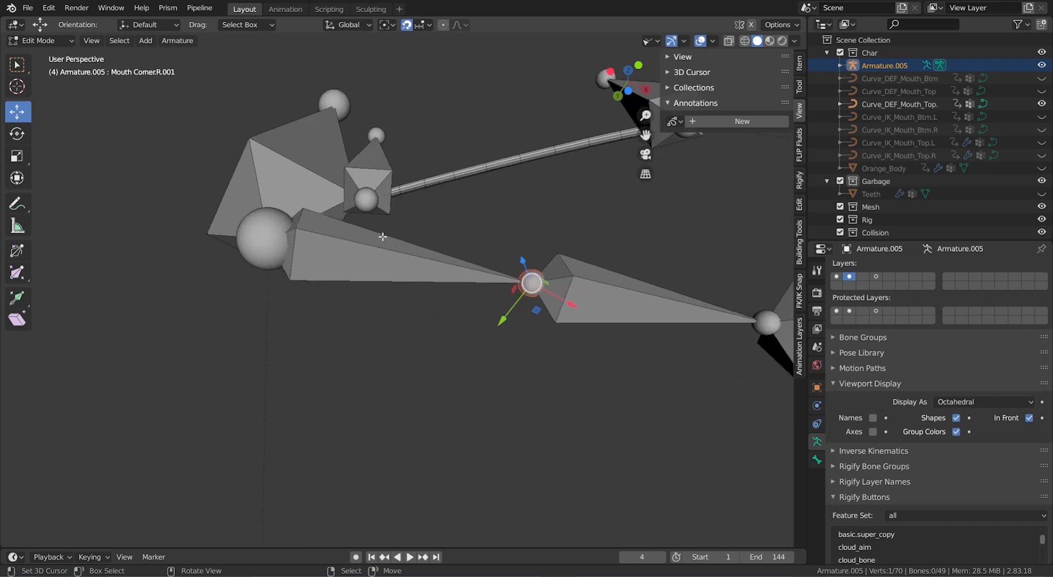
alt+shift+scroll(381, 236, up, 4)
shift+scroll(381, 238, down, 4)
alt+shift+scroll(379, 236, down, 4)
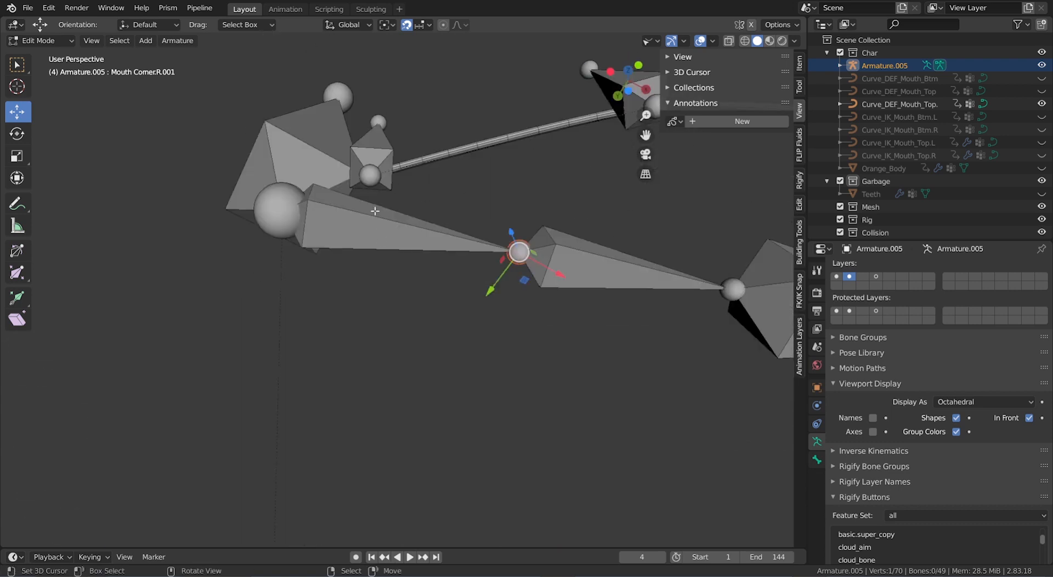
Step: Place the 3D cursor on the base joint of Top_Hooks.009 and snap the tail of Mouth Corner.R.001 to it
right_click(355, 184)
ctrl+scroll(363, 184, up, 1)
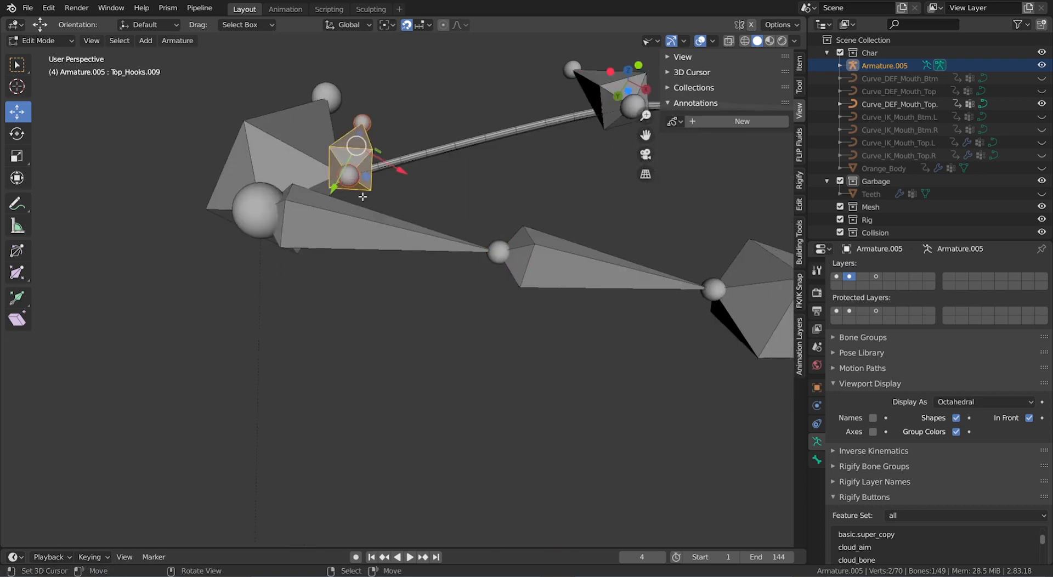
scroll(366, 202, up, 2)
scroll(329, 148, down, 1)
alt+shift+scroll(369, 209, up, 1)
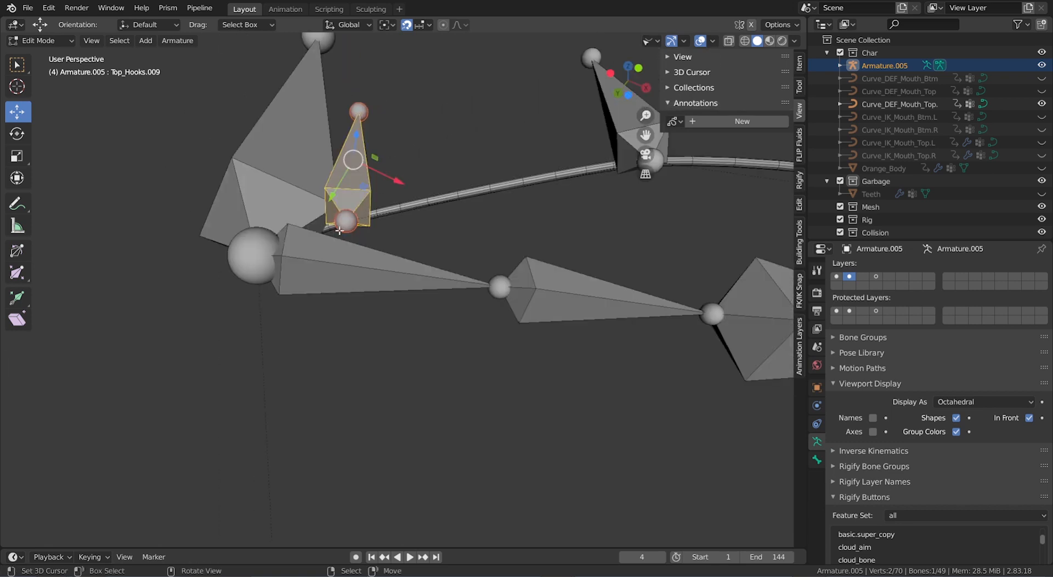
right_click(343, 226)
key(shift+s)
click(395, 306)
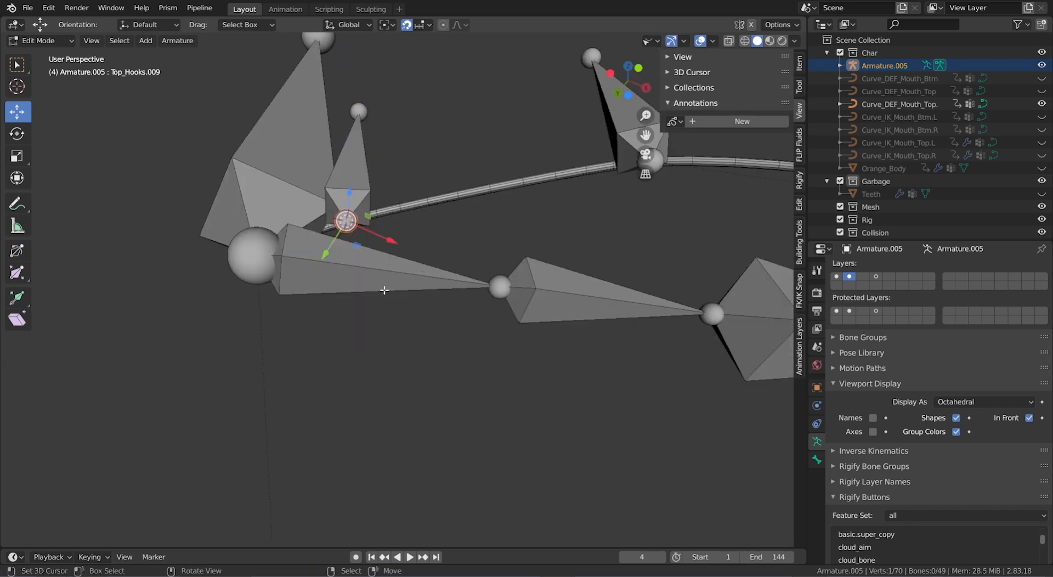
right_click(499, 286)
key(shift+s)
click(489, 254)
Step: Place the 3D cursor on the base joint of Top_Hooks.007 and snap the tail of Mouth Corner.R.009 to it, keeping offset
ctrl+scroll(502, 279, up, 11)
right_click(386, 143)
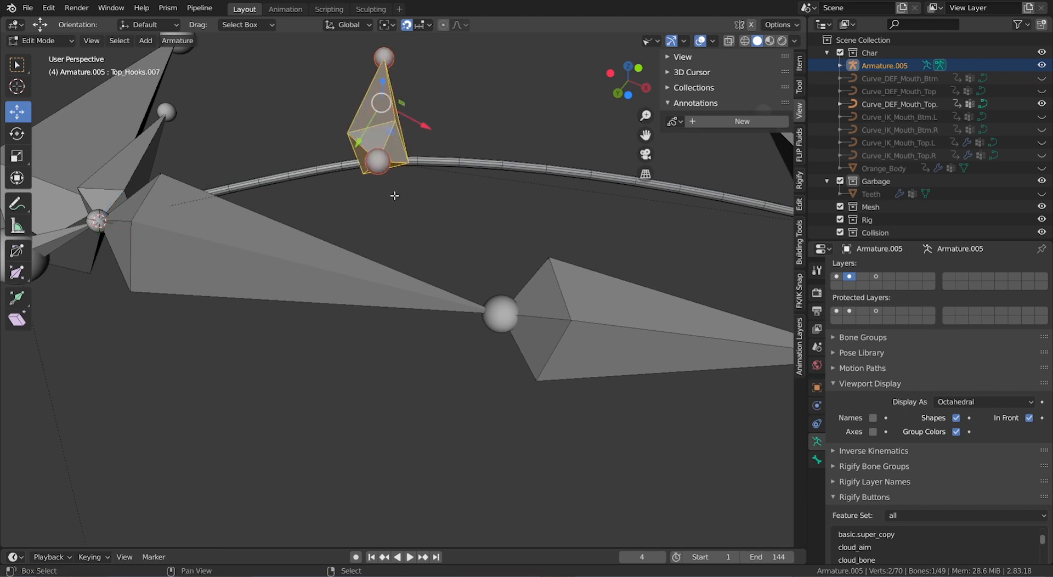
scroll(391, 230, down, 1)
alt+shift+scroll(386, 285, up, 2)
alt+shift+scroll(385, 296, down, 1)
right_click(385, 252)
scroll(417, 291, down, 2)
key(shift+s)
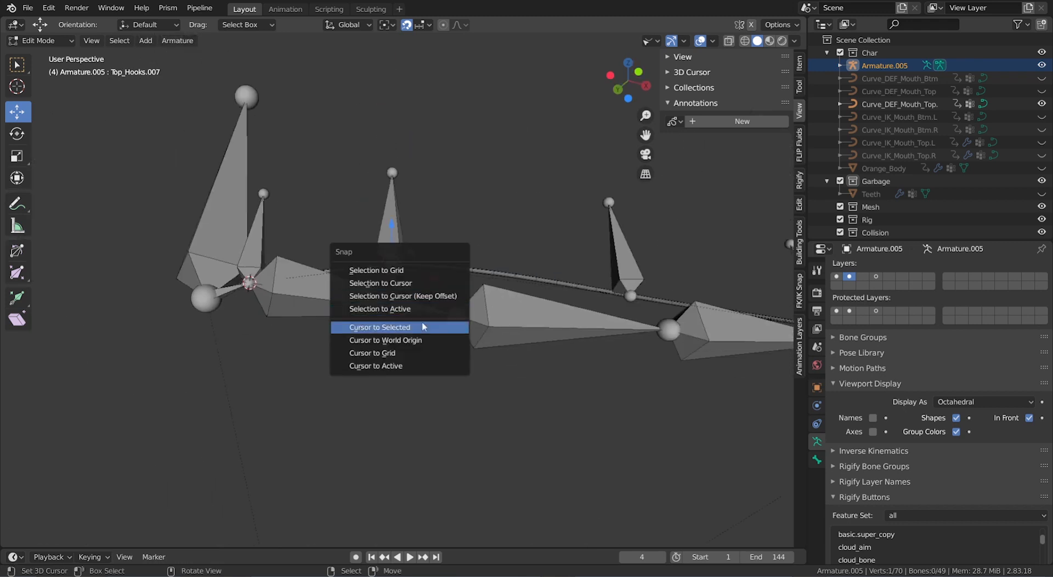
click(425, 327)
right_click(456, 315)
key(shift+s)
click(454, 285)
Step: Place the 3D cursor on the third hook bone's base joint and snap the tail of Mouth Corner.R.004 to it, keeping offset
alt+shift+scroll(454, 282, up, 1)
ctrl+scroll(455, 302, up, 14)
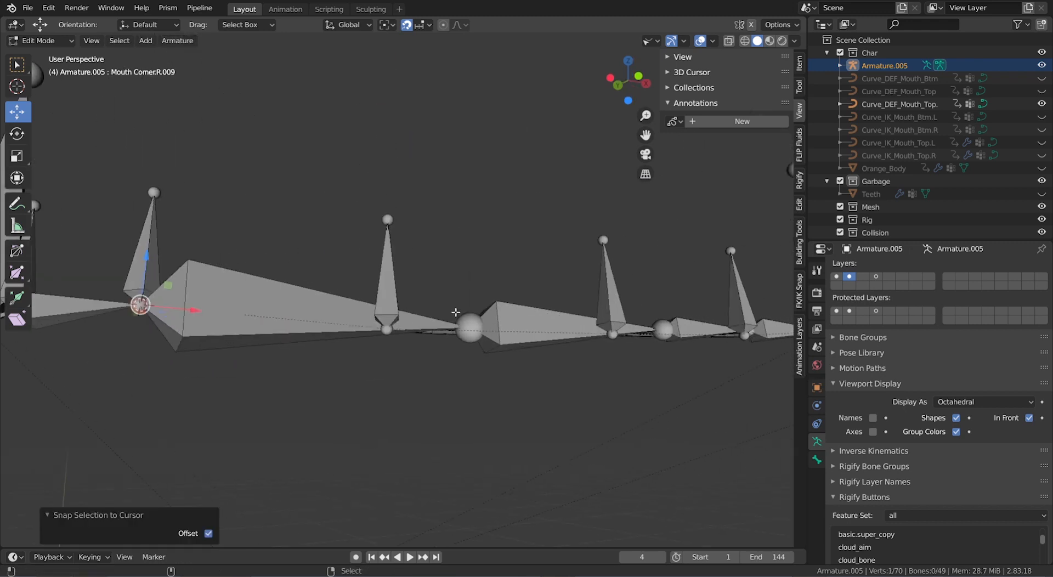
alt+shift+scroll(447, 318, up, 1)
right_click(384, 362)
scroll(392, 376, up, 2)
key(shift+s)
click(400, 408)
right_click(487, 351)
key(shift+s)
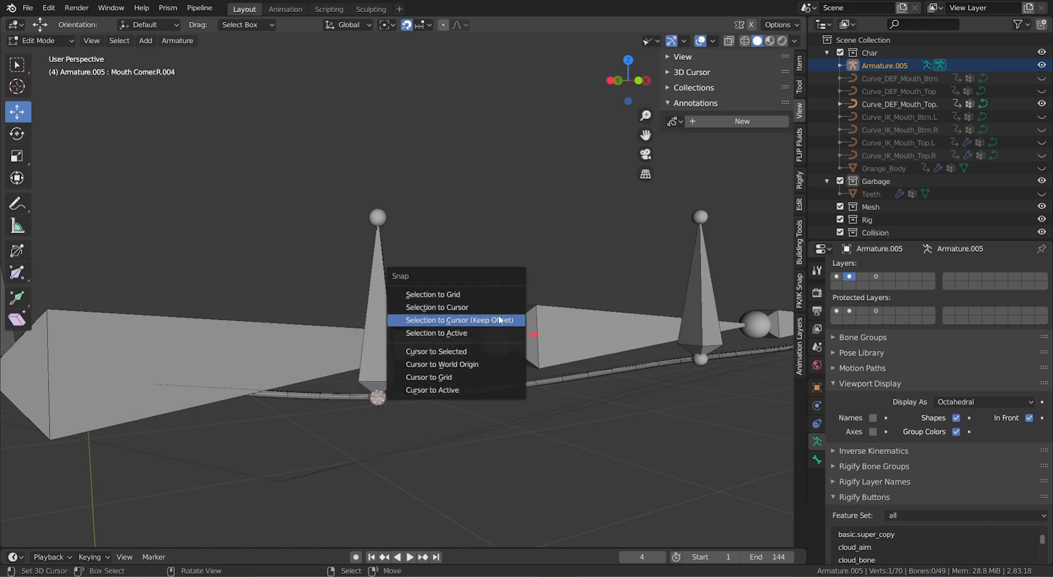
click(485, 321)
Step: Place the 3D cursor on the base joint of the fourth hook bone along the upper lip
scroll(489, 327, down, 5)
ctrl+alt+scroll(467, 346, down, 2)
alt+shift+scroll(458, 349, down, 3)
scroll(459, 349, up, 1)
right_click(450, 333)
ctrl+scroll(447, 337, down, 2)
scroll(417, 346, up, 2)
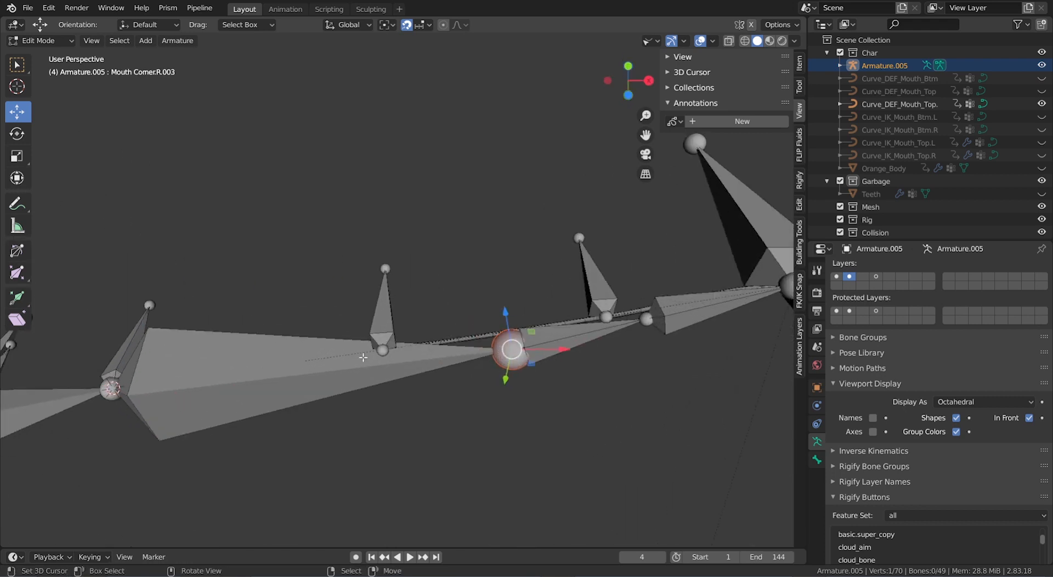
right_click(385, 352)
scroll(385, 354, up, 1)
key(shift+s)
click(405, 389)
Step: Snap the tail joint of Mouth Corner.R.003 to the 3D cursor, keeping offset
right_click(515, 359)
key(shift+s)
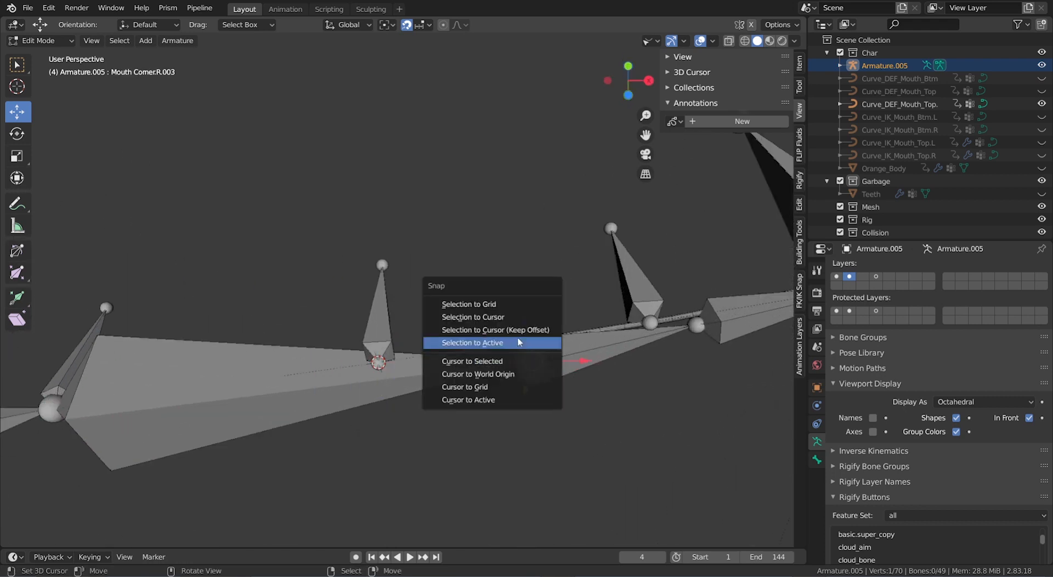
click(519, 342)
key(ctrl+z)
key(shift+s)
click(512, 326)
Step: Place the 3D cursor on the base joint of Top_Hooks.010 and snap the tail of Mouth Corner.R.005 to it, keeping offset
ctrl+scroll(511, 326, up, 5)
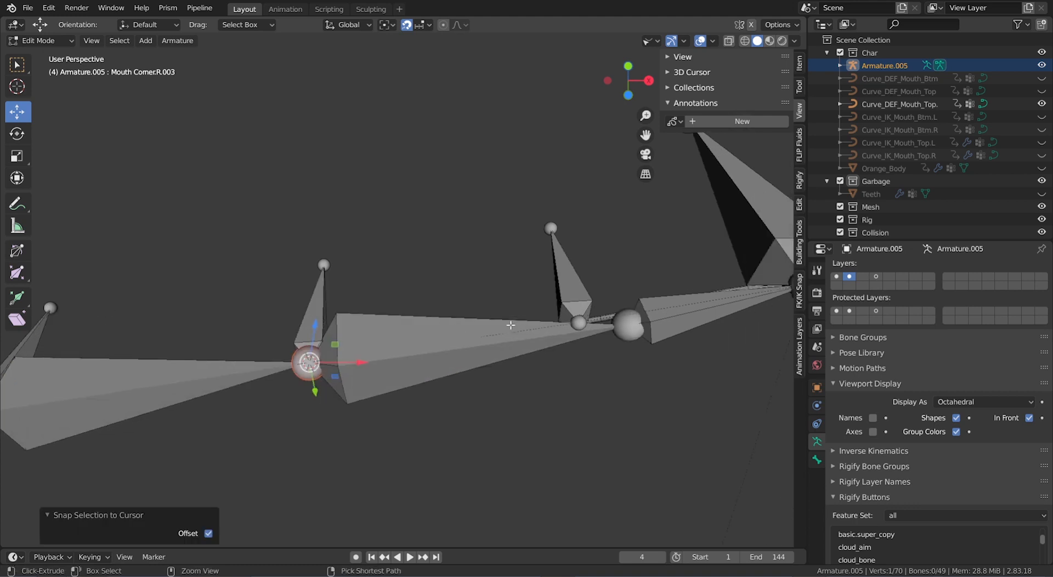
alt+shift+scroll(510, 328, up, 3)
ctrl+scroll(507, 329, up, 9)
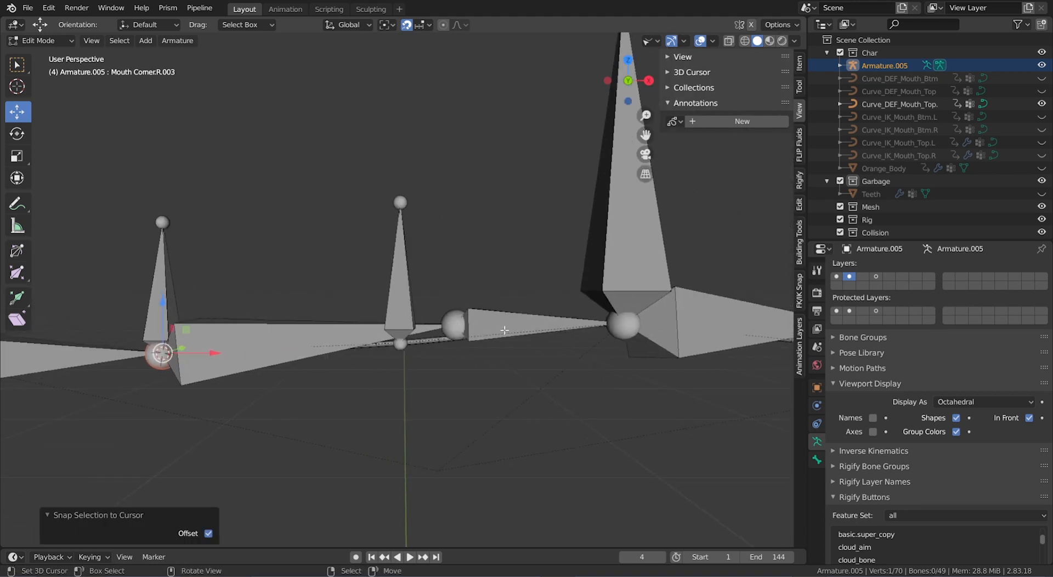
scroll(493, 331, up, 2)
alt+shift+scroll(483, 332, down, 4)
click(399, 319)
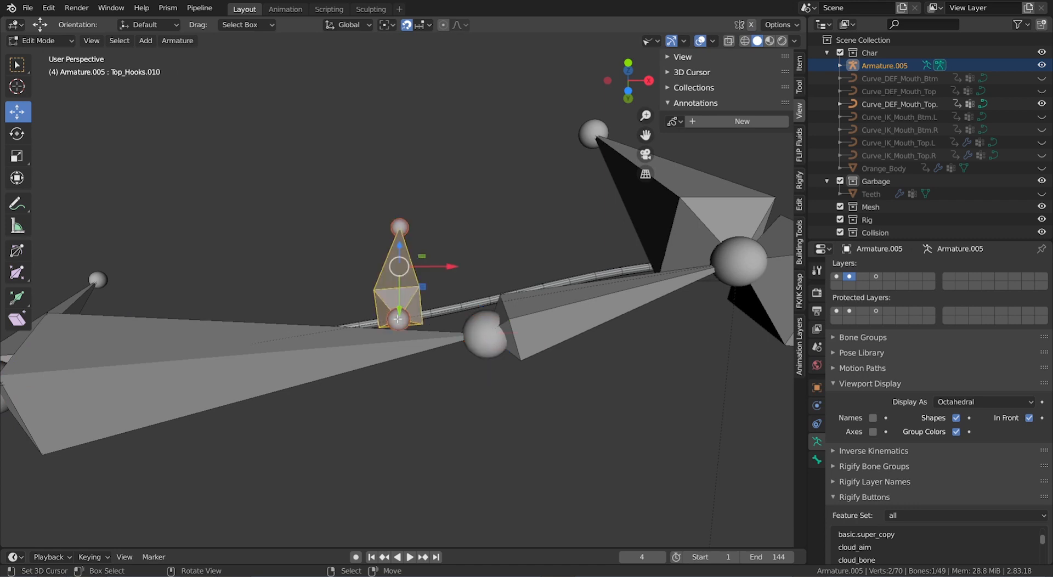
click(397, 318)
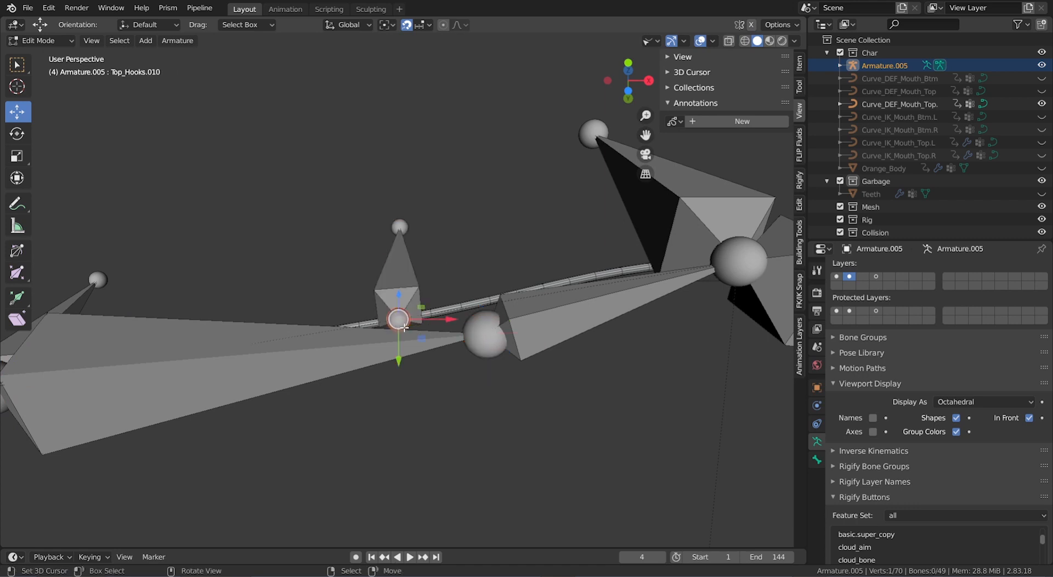
key(shift+s)
click(407, 361)
click(483, 349)
key(shift+s)
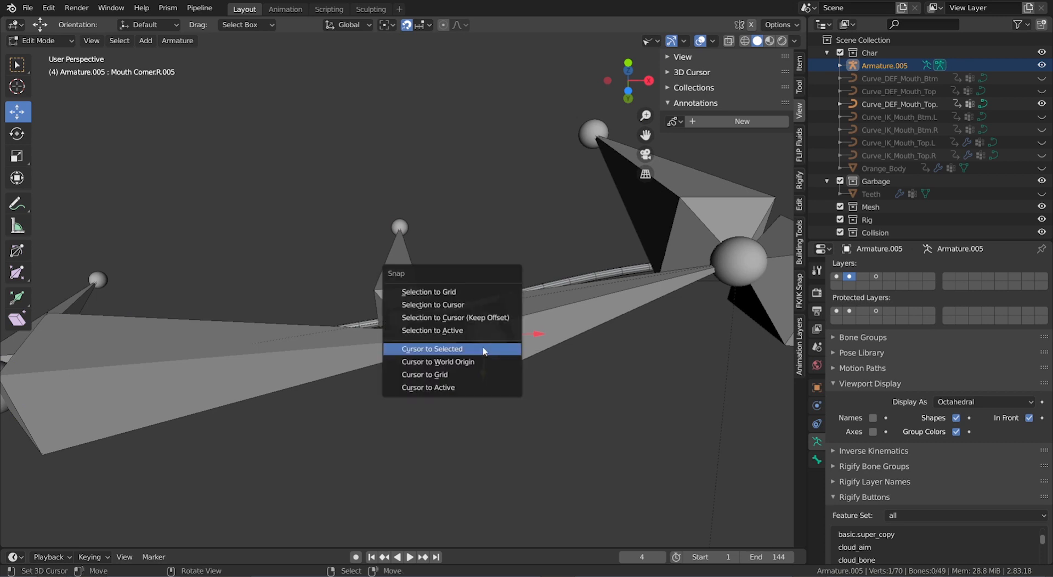
click(455, 317)
Step: Examine the alignment of the lip bone joints with the hook bones on both sides of the centre bone
scroll(488, 320, down, 3)
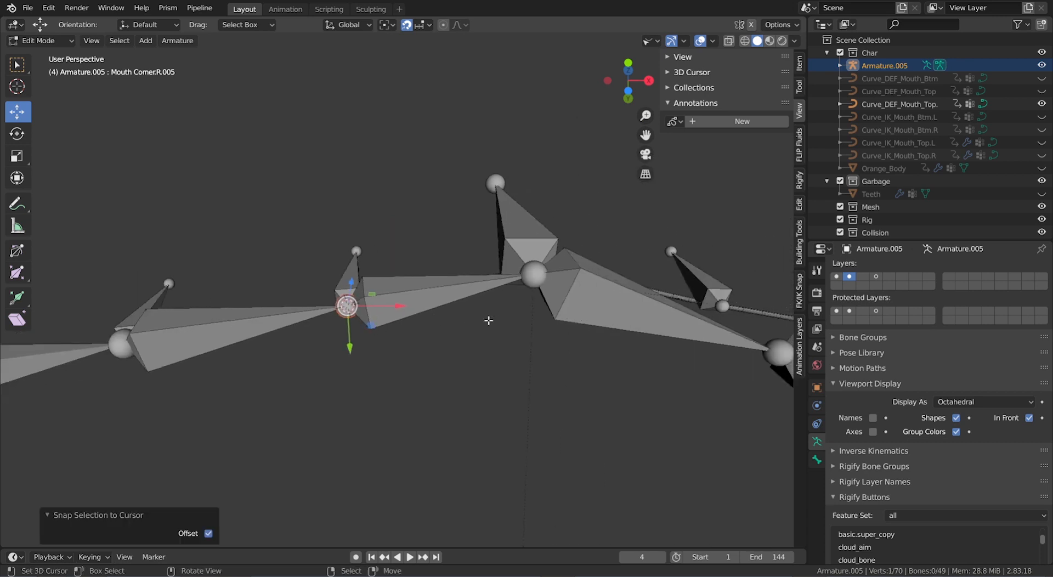
alt+shift+scroll(437, 318, up, 4)
ctrl+scroll(435, 319, down, 7)
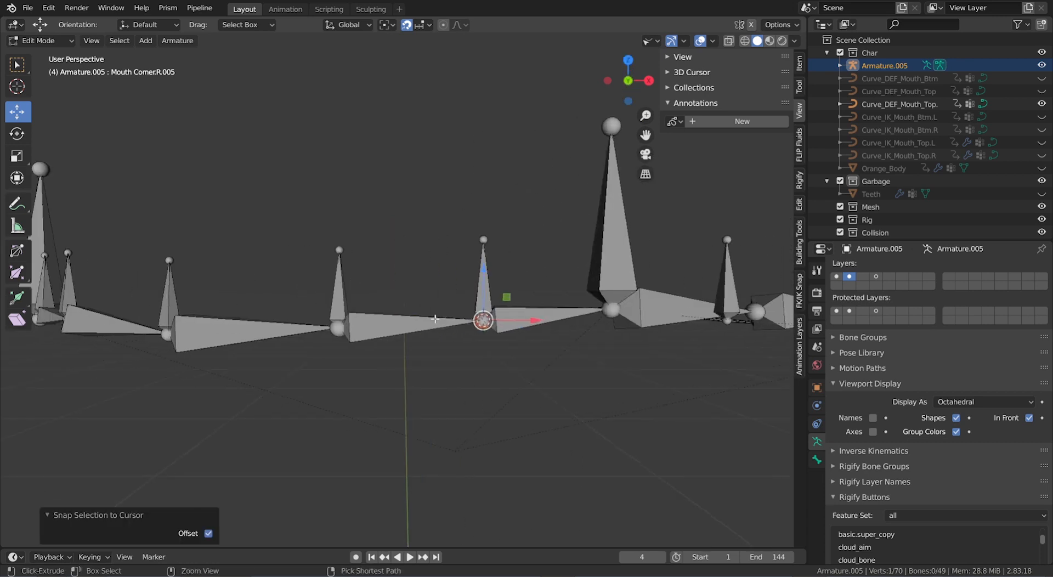
ctrl+scroll(433, 318, down, 9)
ctrl+alt+scroll(430, 318, up, 4)
ctrl+scroll(418, 316, down, 9)
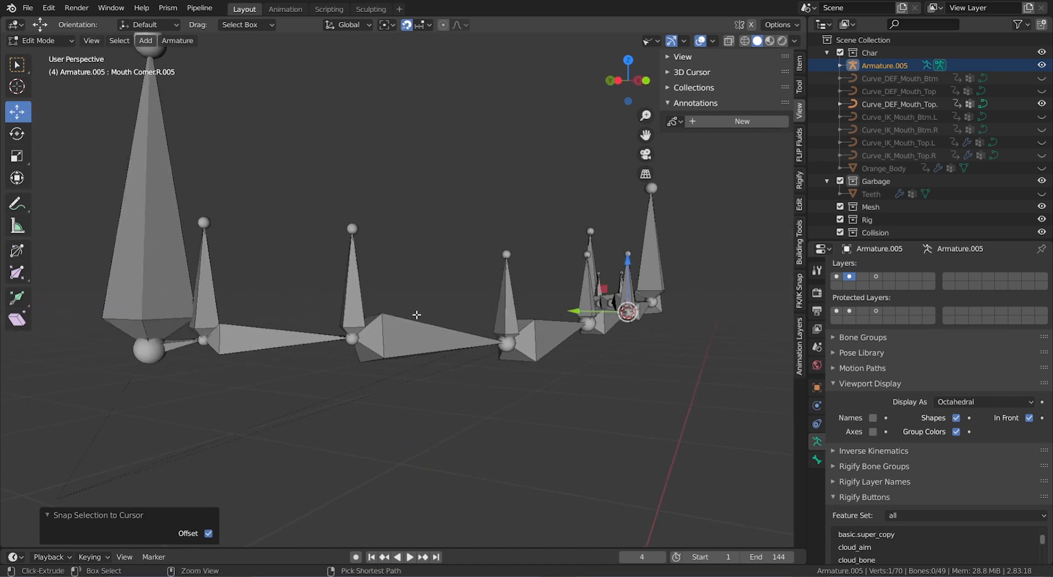
ctrl+scroll(417, 316, down, 5)
ctrl+alt+scroll(415, 316, down, 3)
alt+shift+scroll(415, 316, up, 2)
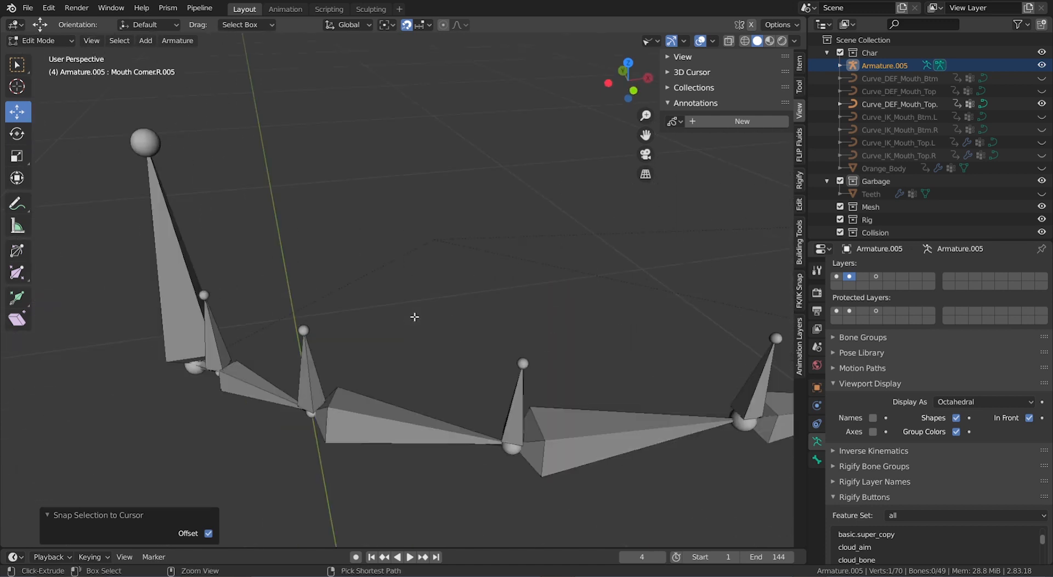
ctrl+scroll(415, 317, up, 8)
alt+shift+scroll(415, 317, down, 3)
scroll(414, 317, down, 3)
ctrl+scroll(415, 317, up, 7)
ctrl+alt+scroll(415, 317, up, 1)
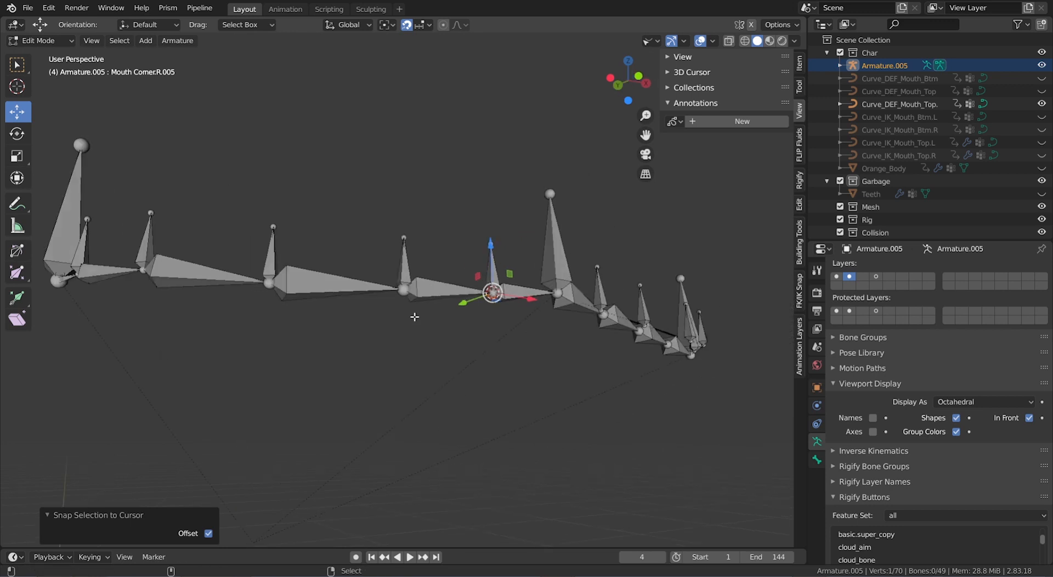
ctrl+alt+scroll(416, 317, down, 2)
ctrl+scroll(420, 315, up, 7)
alt+shift+scroll(423, 313, up, 2)
scroll(427, 315, up, 1)
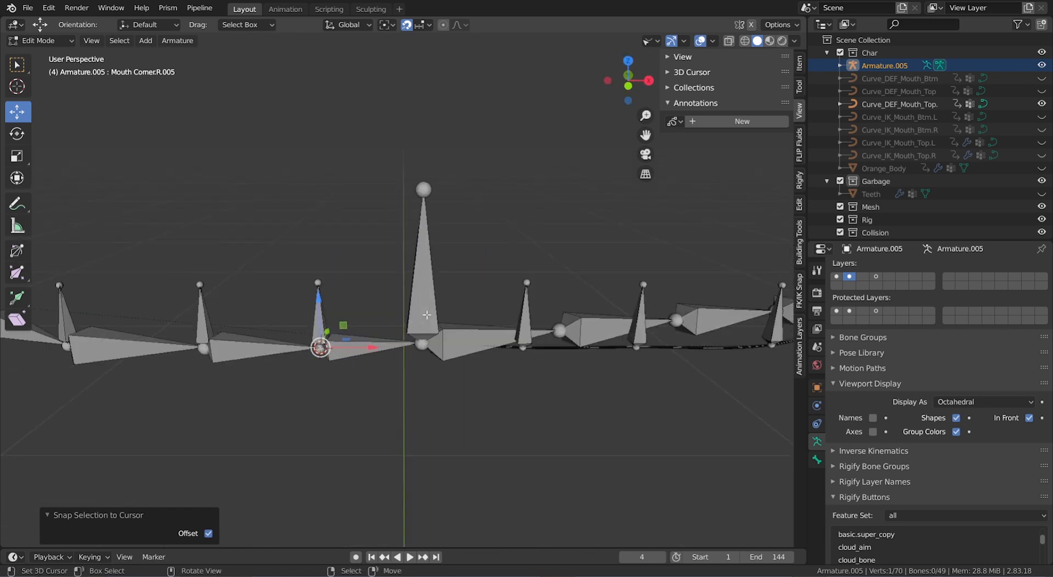
ctrl+alt+scroll(427, 315, down, 1)
ctrl+scroll(427, 315, up, 6)
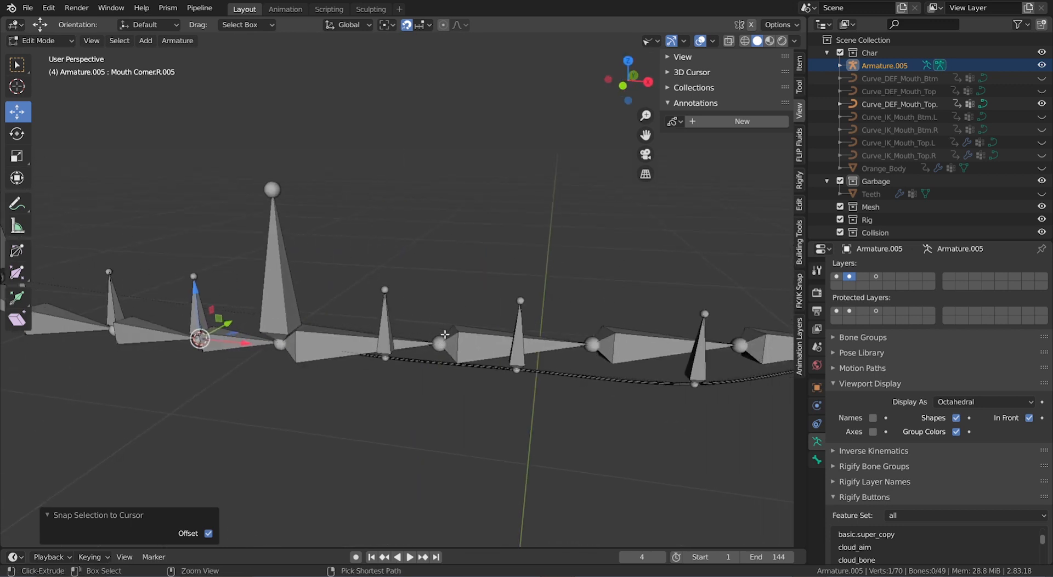
Step: Place the 3D cursor on the base joint of the first hook bone past the large centre bone
alt+shift+scroll(442, 337, down, 3)
shift+scroll(412, 282, up, 4)
scroll(412, 282, up, 3)
right_click(456, 289)
alt+shift+scroll(456, 289, down, 2)
ctrl+scroll(446, 277, down, 4)
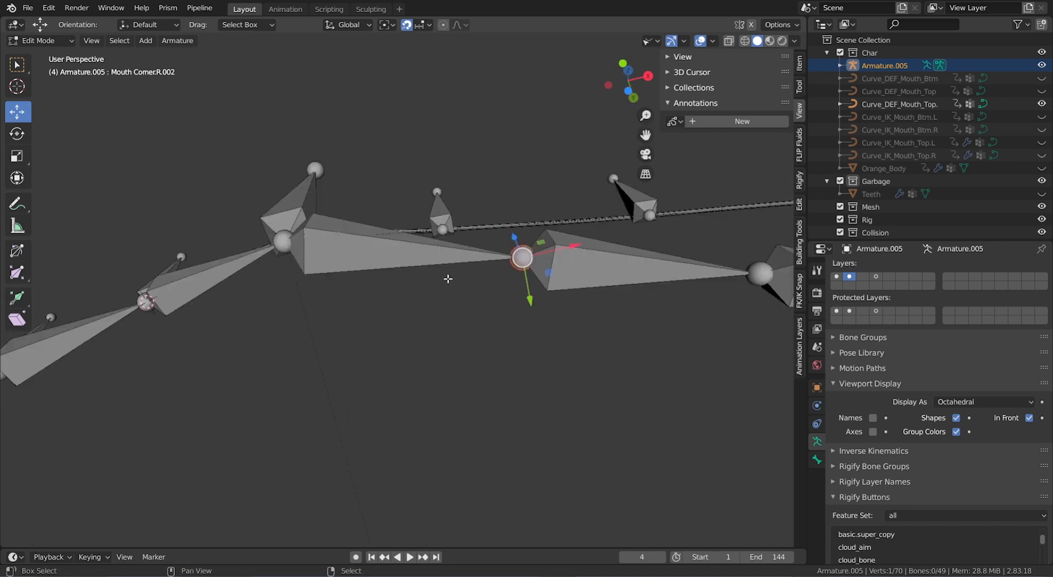
scroll(446, 277, up, 3)
right_click(468, 181)
shift+scroll(467, 209, up, 6)
alt+shift+scroll(467, 230, up, 3)
right_click(464, 433)
key(shift+s)
click(462, 465)
Step: Snap the tail joint of Mouth Corner.R.002 to the 3D cursor, keeping offset
right_click(585, 418)
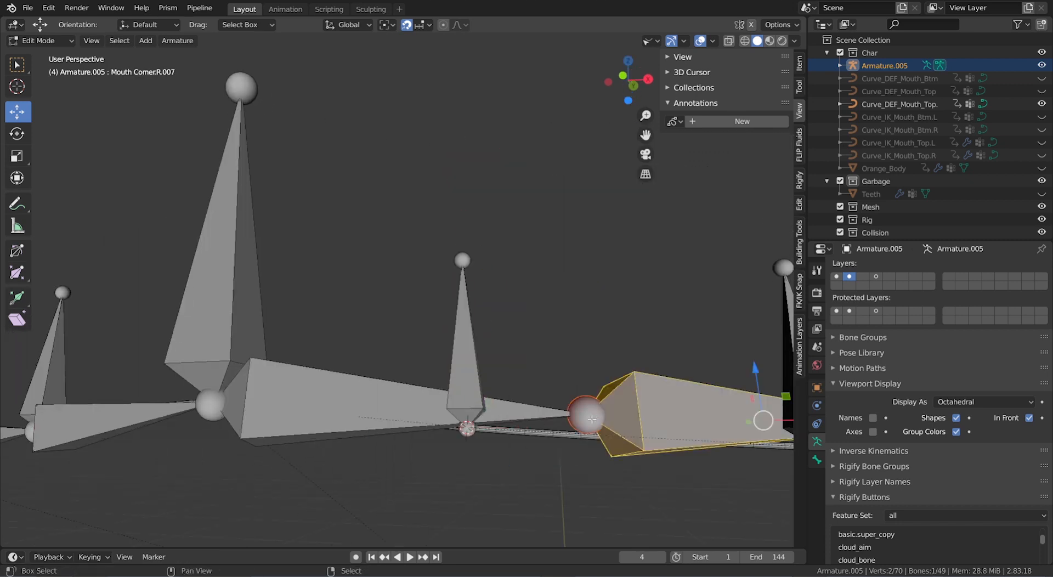
key(shift+s)
right_click(577, 422)
key(shift+s)
click(575, 399)
Step: Place the 3D cursor on the base joint of Top_Hooks.003 and snap the tail of Mouth Corner.R.007 to it, keeping offset
scroll(560, 406, down, 2)
ctrl+scroll(534, 415, up, 10)
ctrl+scroll(535, 415, up, 1)
right_click(400, 406)
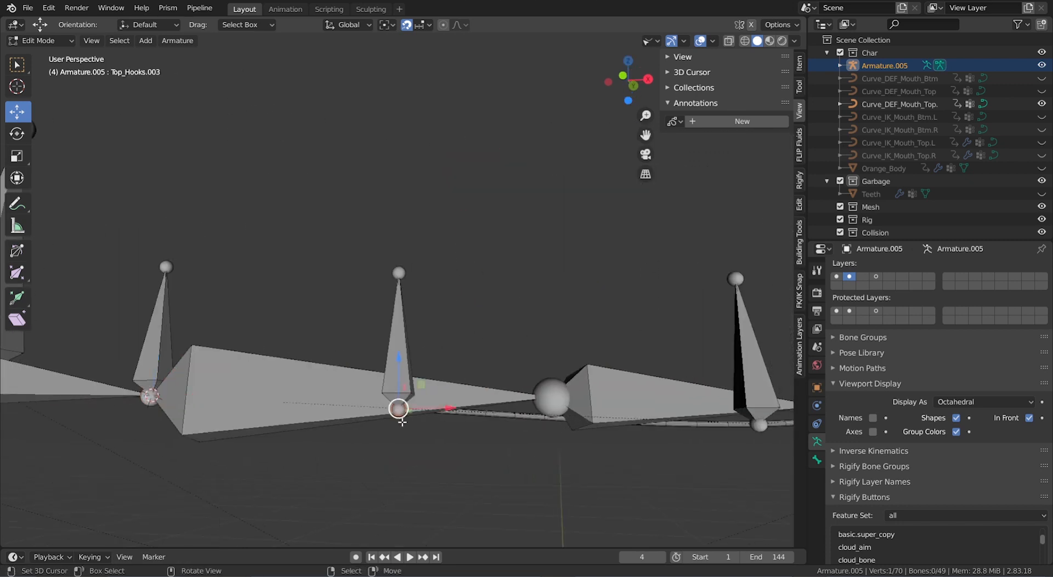
key(shift+s)
click(433, 463)
right_click(550, 395)
key(shift+s)
click(547, 361)
Step: Place the 3D cursor on the base joint of the hook after Top_Hooks.003 and snap the tail of Mouth Corner.R.006 to it, keeping offset
ctrl+scroll(548, 361, up, 15)
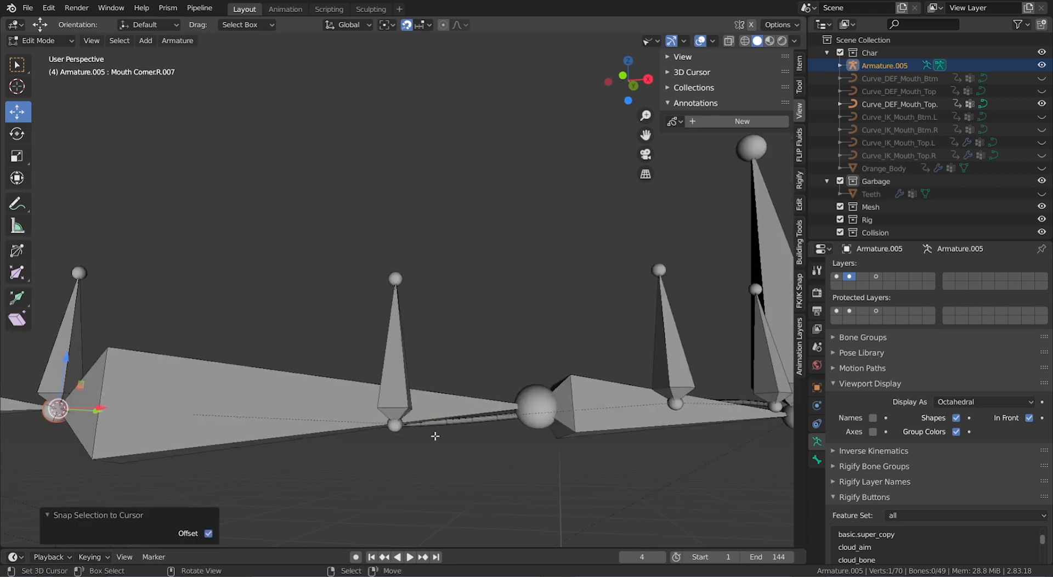
right_click(405, 428)
key(shift+s)
click(403, 458)
right_click(539, 401)
key(shift+s)
click(534, 370)
Step: Subdivide the last lip bone, Mouth Corner.R.008, with one cut
ctrl+scroll(534, 369, up, 15)
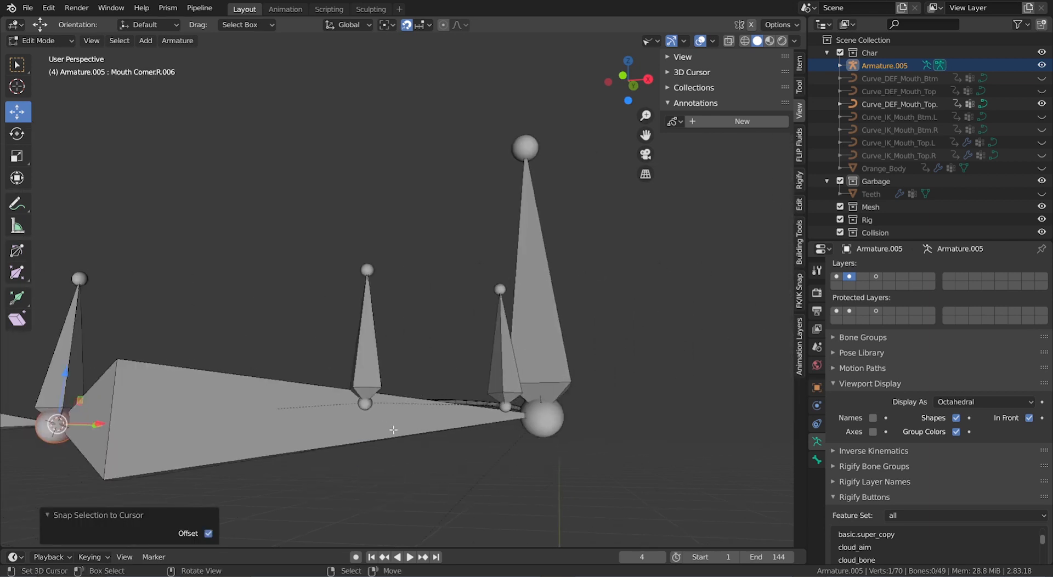
right_click(394, 429)
middle_drag(428, 435, 435, 379)
ctrl+scroll(435, 379, up, 4)
key(w)
click(450, 343)
scroll(451, 344, down, 4)
middle_drag(450, 344, 438, 337)
scroll(438, 337, up, 6)
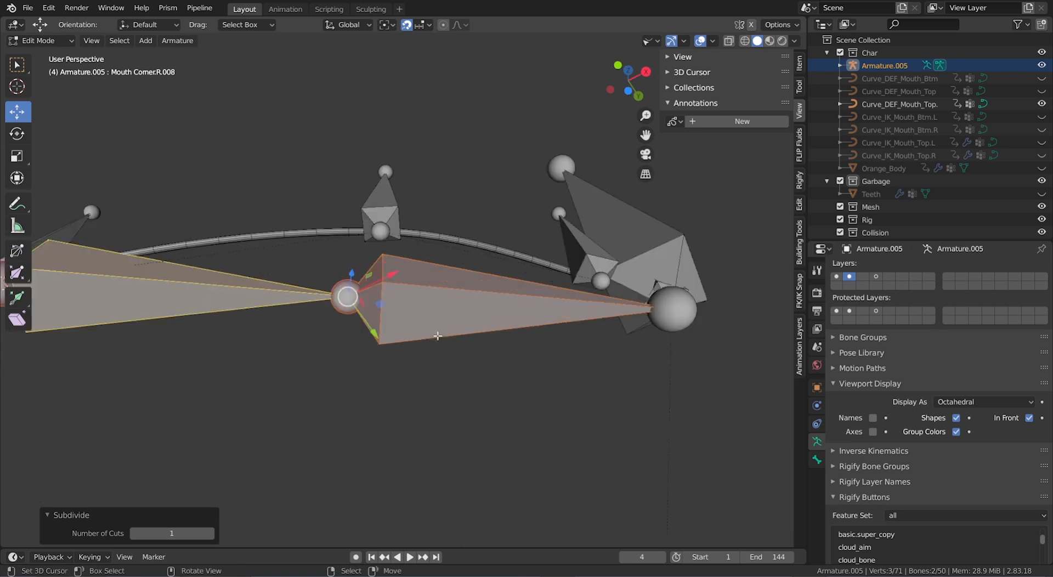
scroll(678, 328, down, 3)
Step: Place the 3D cursor on the base joint of Top_Hooks.006 and snap the subdivided bone's middle joint to it, keeping offset
right_click(370, 295)
scroll(369, 295, up, 3)
shift+right_click(380, 233)
right_click(381, 232)
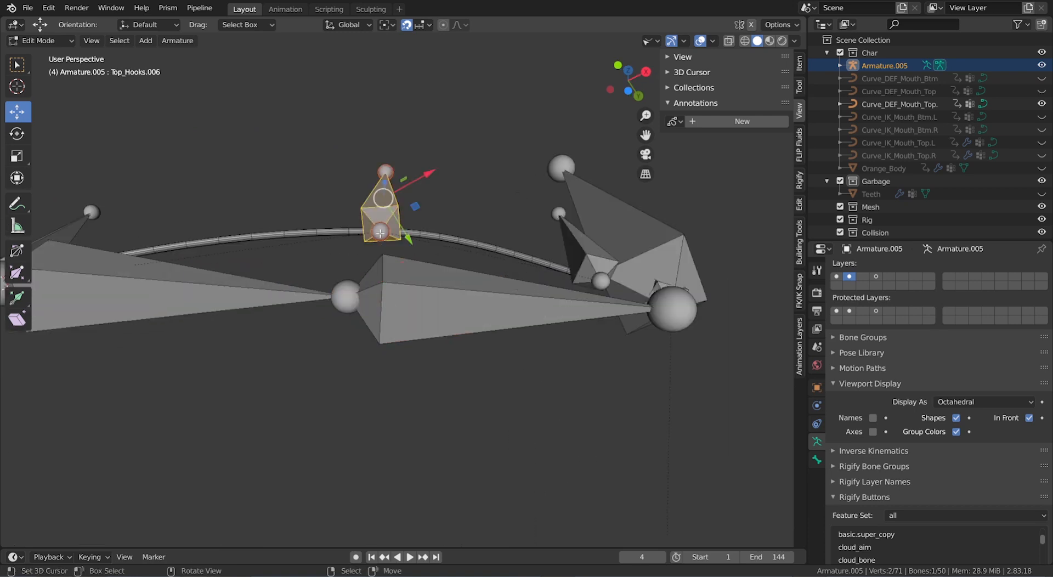
middle_drag(380, 233, 380, 310)
right_click(379, 403)
right_click(378, 403)
key(shift+s)
click(379, 435)
middle_drag(380, 435, 380, 369)
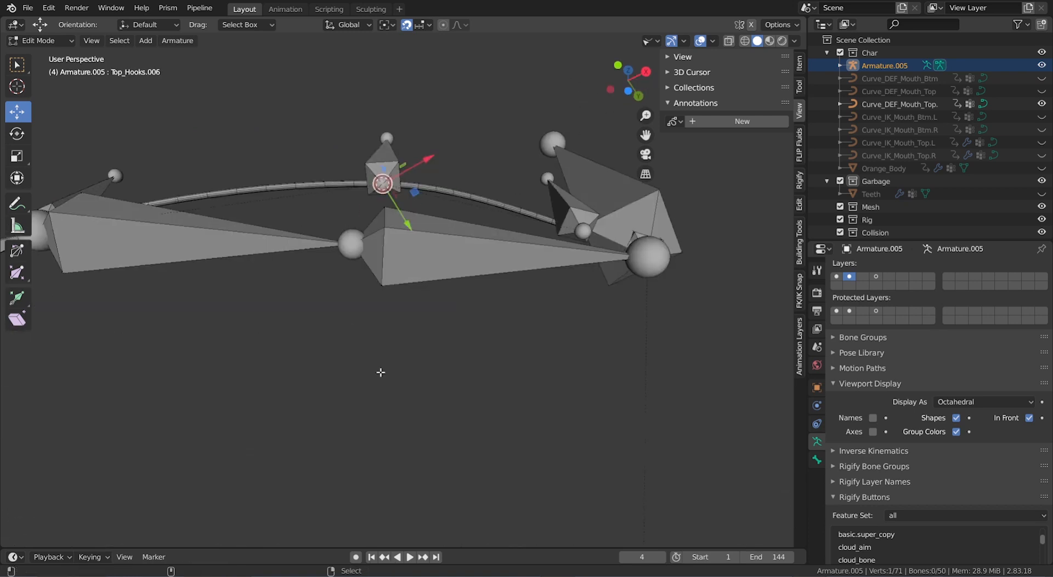
right_click(349, 248)
key(shift+s)
click(352, 219)
Step: Subdivide the end bone of the chain, next to the far mouth corner, with one cut
ctrl+scroll(383, 248, up, 8)
right_click(396, 236)
key(w)
click(396, 236)
shift+scroll(396, 236, up, 4)
scroll(387, 272, up, 3)
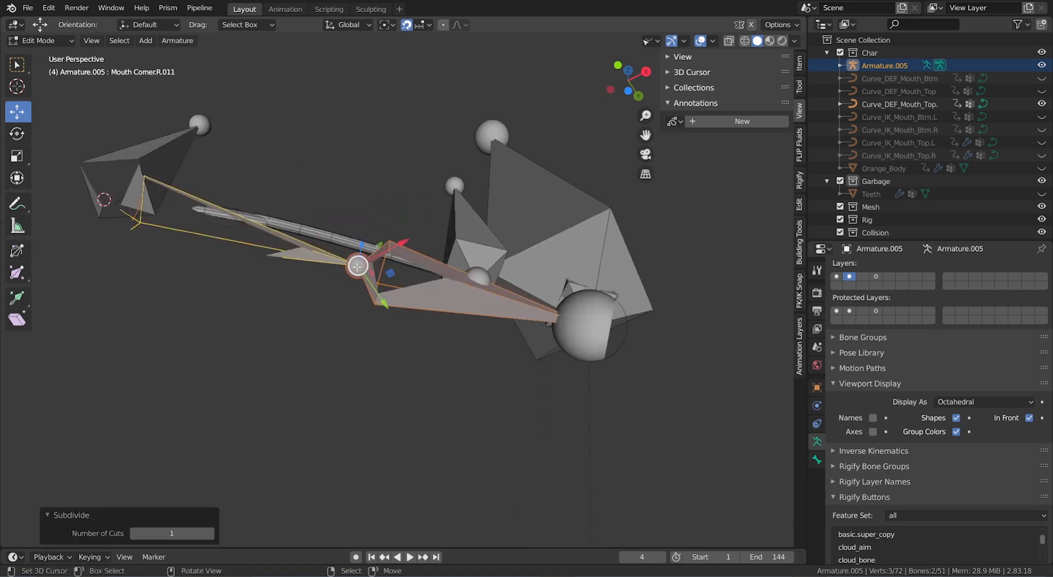
scroll(384, 274, down, 3)
right_click(378, 275)
right_click(446, 283)
right_click(447, 282)
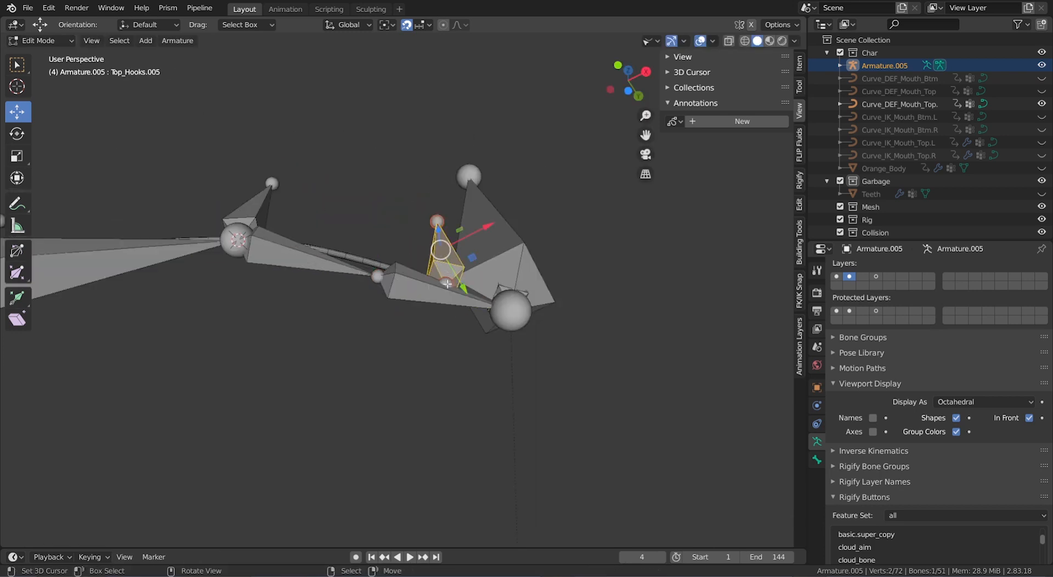
right_click(447, 284)
middle_drag(447, 286, 444, 348)
right_click(443, 323)
right_drag(379, 323, 394, 379)
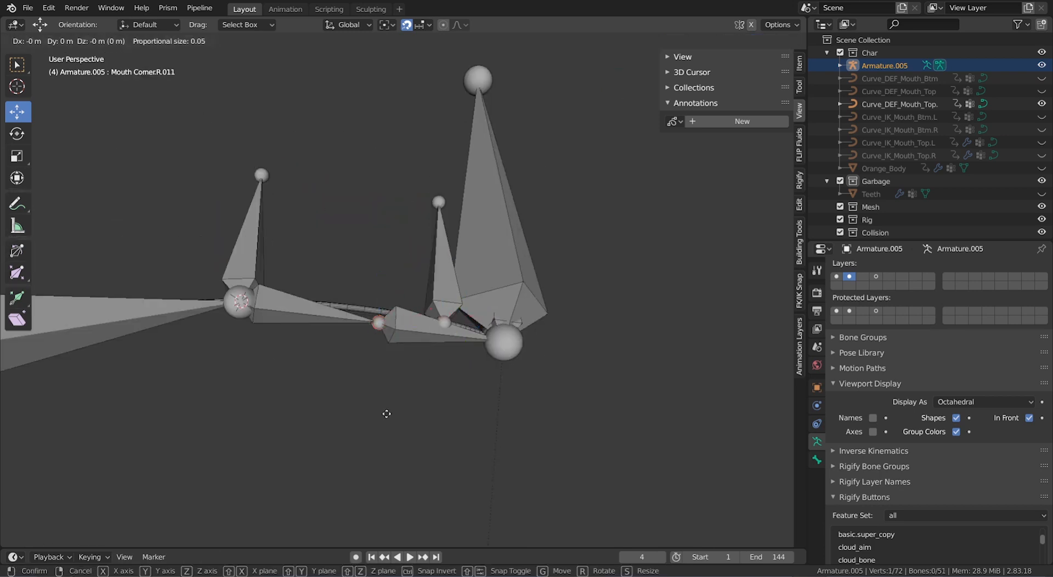
scroll(912, 456, up, 3)
scroll(412, 351, up, 1)
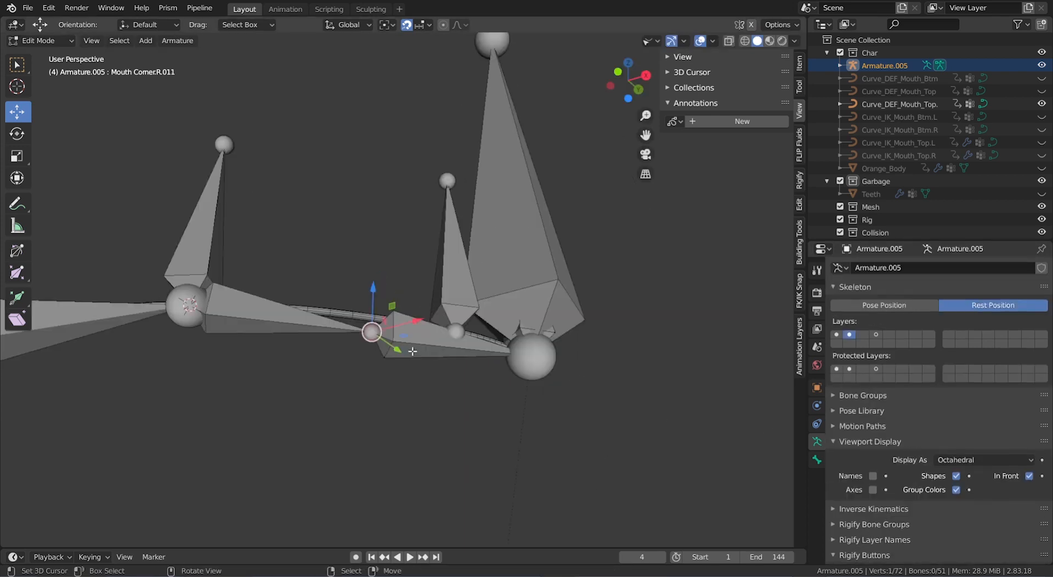
Step: Place the 3D cursor on the base joint of Top_Hooks.005 and snap the tail of Mouth Corner.R.011 to it, keeping offset
right_click(454, 333)
right_click(456, 333)
right_drag(458, 333, 483, 287)
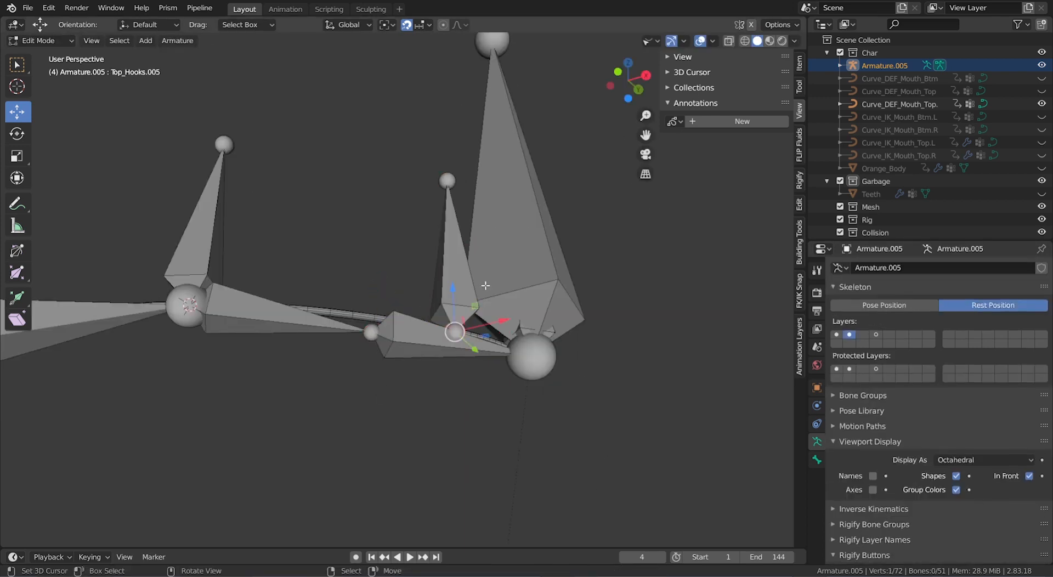
key(g)
right_click(471, 284)
key(shift+s)
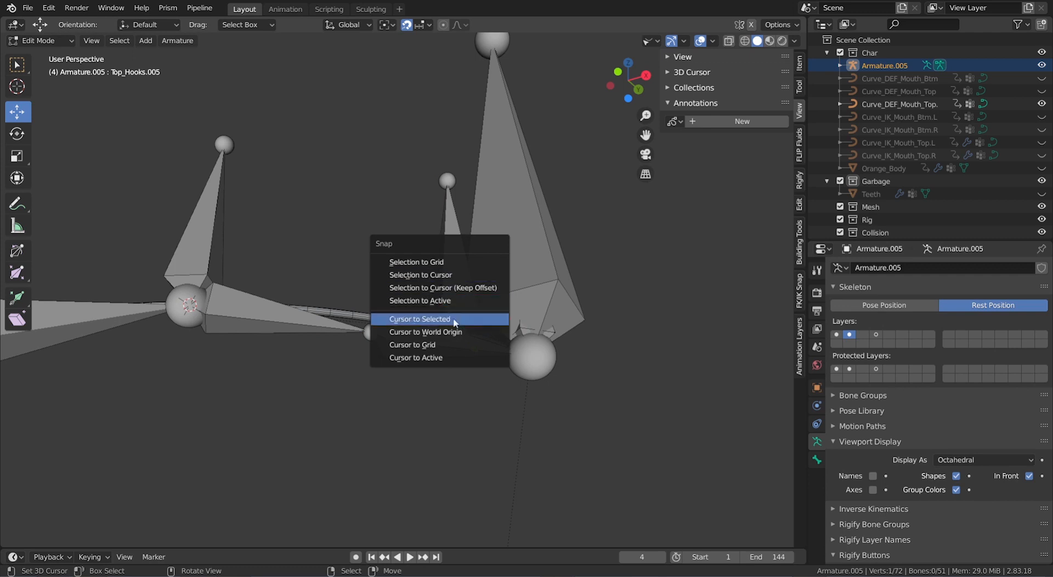
click(456, 321)
right_click(370, 334)
key(shift+s)
click(368, 309)
Step: Examine the whole upper lip chain from corner to corner, checking the mouth corner joints in wireframe display
scroll(373, 321, down, 4)
middle_drag(373, 322, 375, 384)
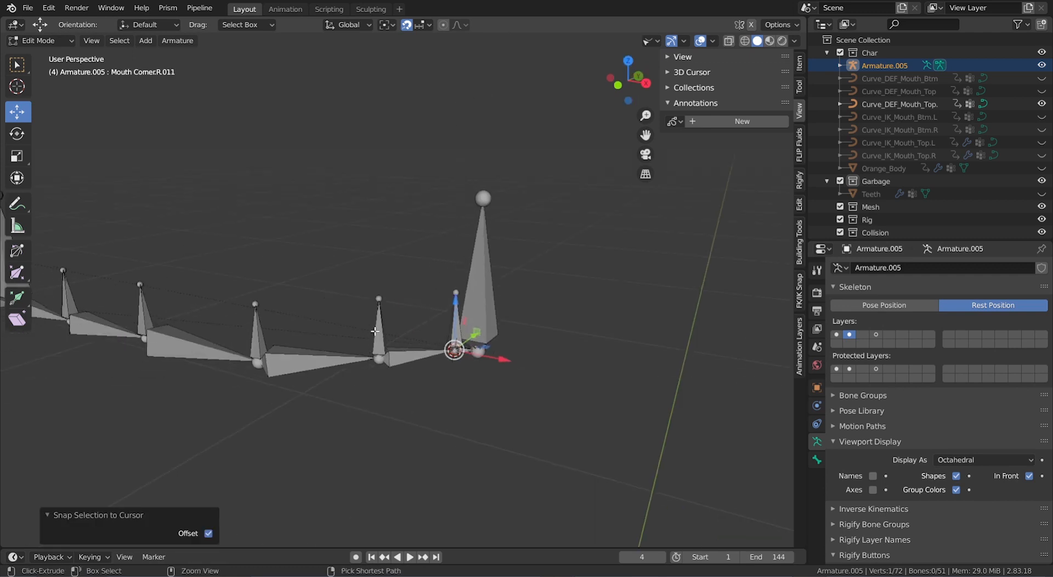
shift+middle_drag(270, 331, 460, 331)
middle_drag(375, 332, 435, 335)
ctrl+scroll(374, 335, down, 3)
shift+scroll(374, 334, down, 9)
ctrl+scroll(366, 340, down, 10)
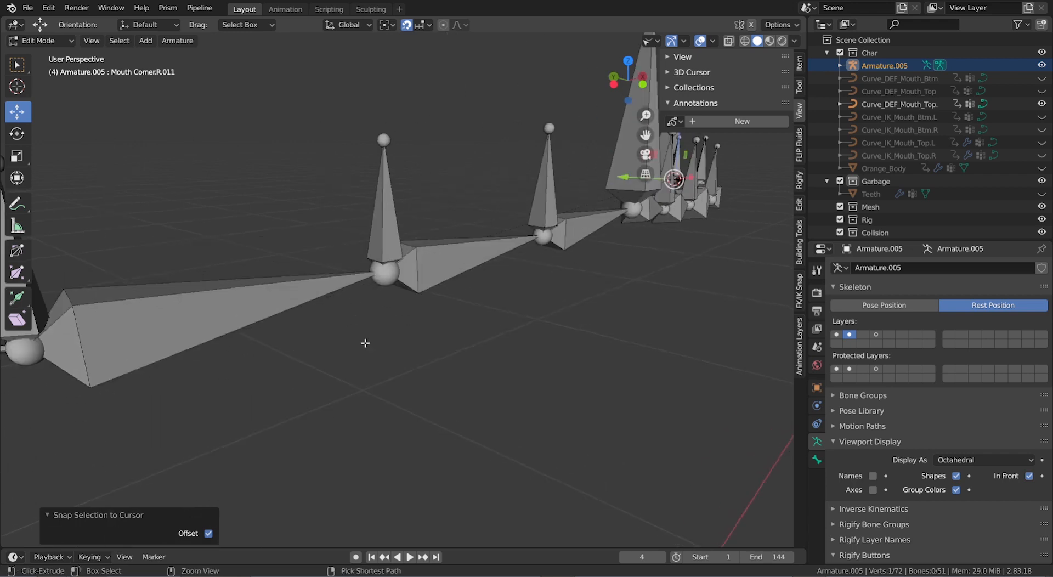
ctrl+scroll(362, 344, down, 10)
key(shift+z)
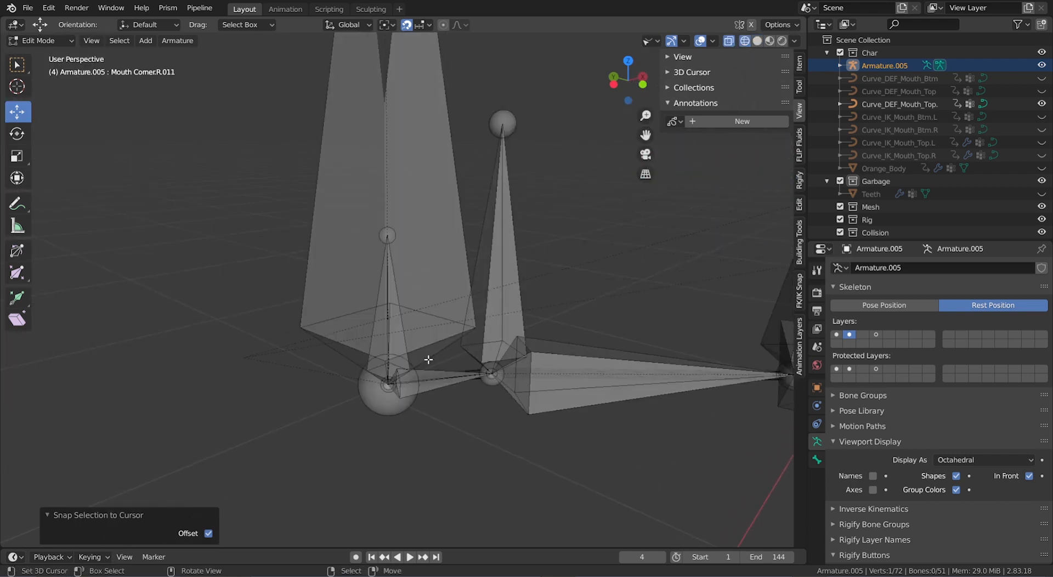
scroll(445, 368, down, 9)
key(shift+z)
ctrl+alt+scroll(442, 369, down, 2)
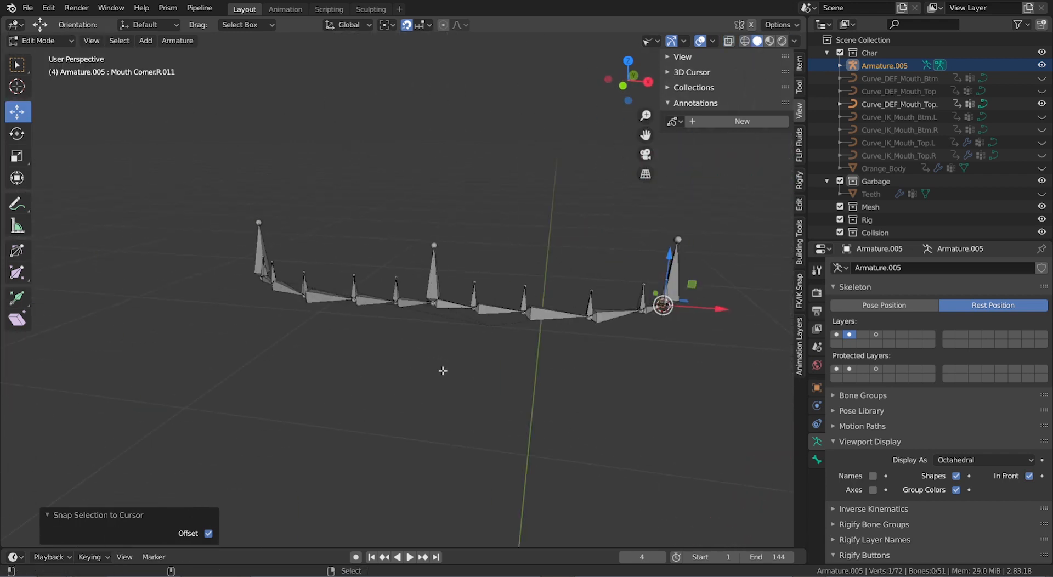
ctrl+alt+scroll(445, 370, down, 1)
ctrl+scroll(445, 369, down, 1)
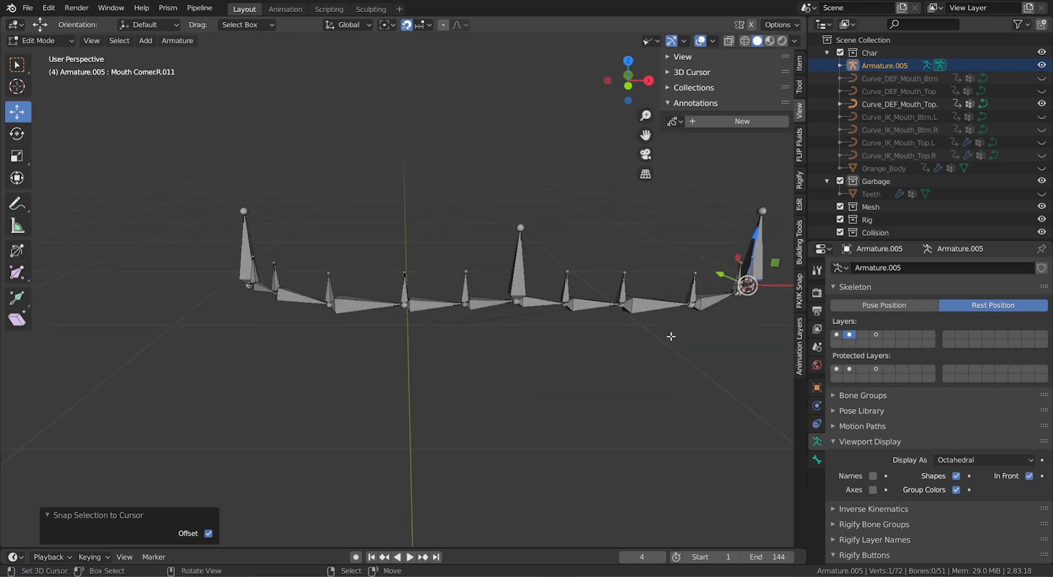
ctrl+scroll(586, 333, up, 5)
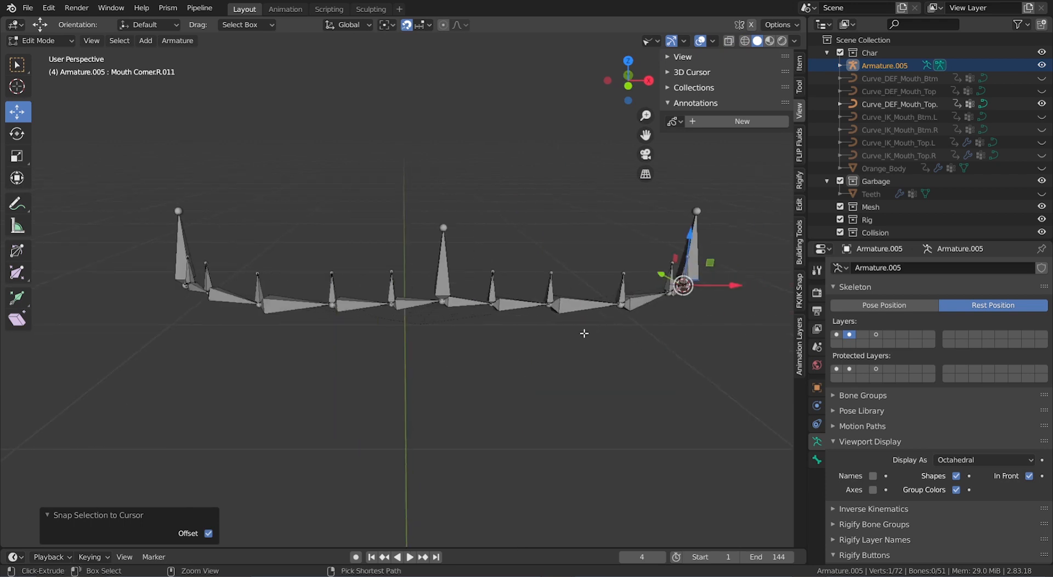
alt+shift+scroll(487, 328, down, 4)
alt+shift+scroll(488, 329, up, 4)
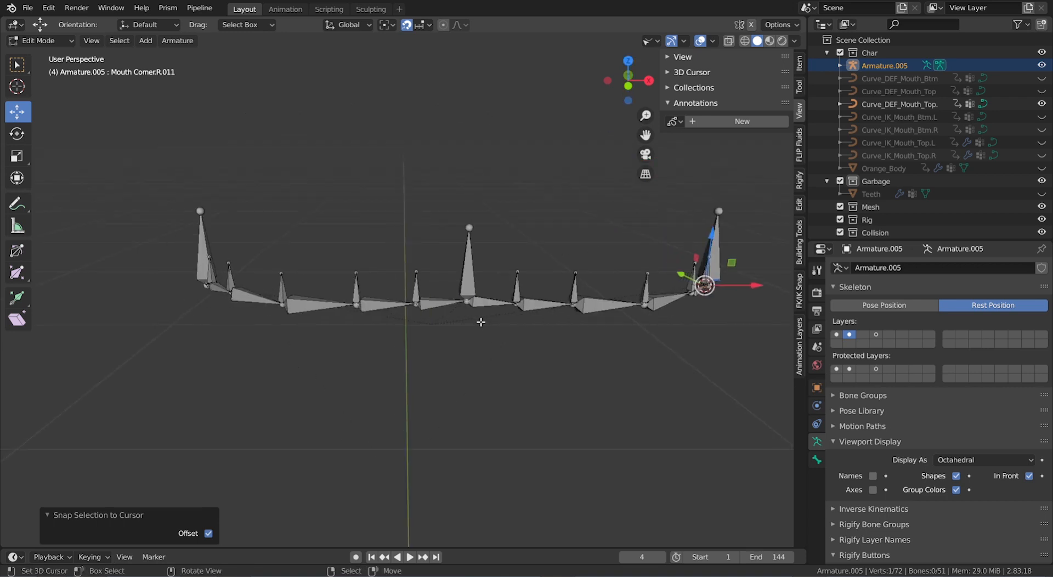
Step: Switch Armature.005 from Edit Mode to Pose Mode
click(835, 336)
click(848, 338)
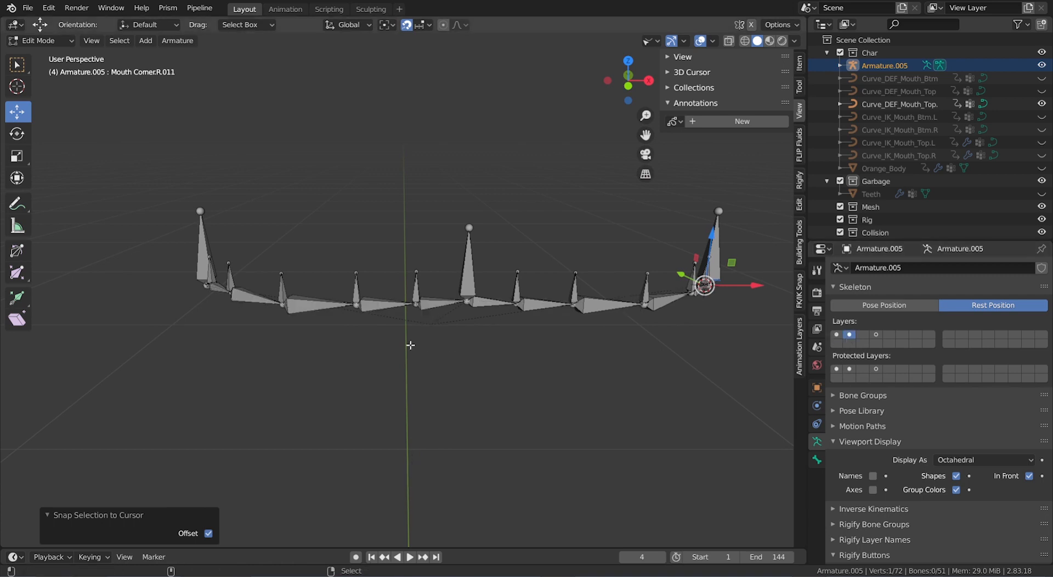
middle_drag(375, 335, 396, 333)
key(Tab)
click(40, 40)
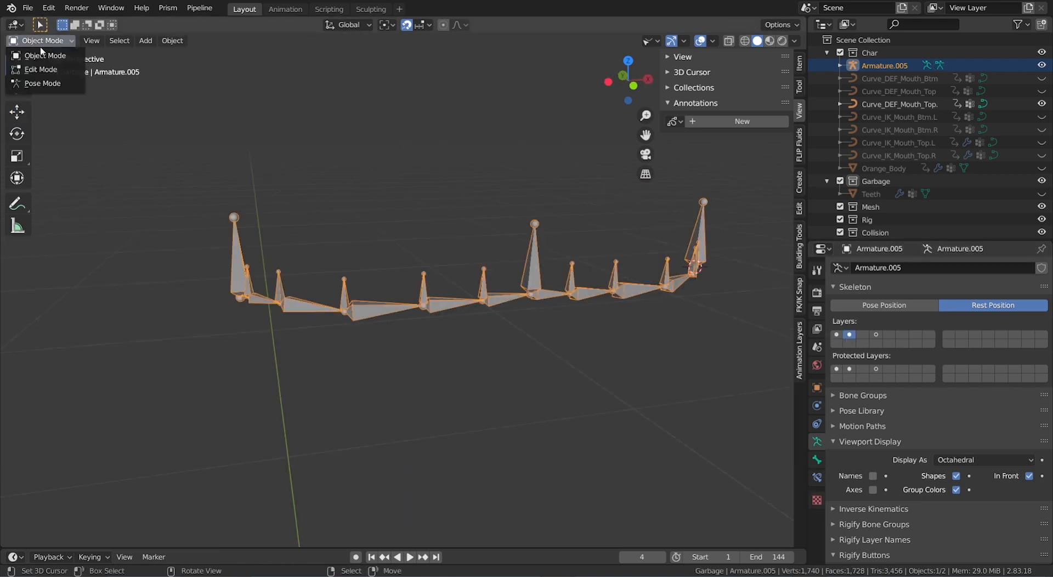
click(61, 82)
middle_drag(510, 323, 558, 324)
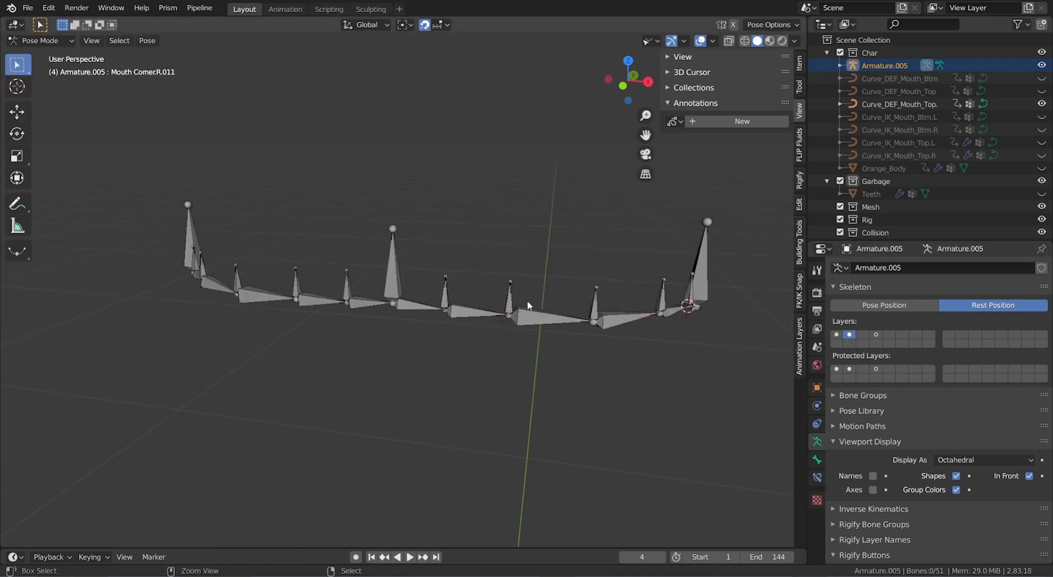
Step: Try to move bone Mouth Corner.R.011 near the mouth corner in Pose Mode
click(481, 317)
middle_drag(482, 317, 482, 317)
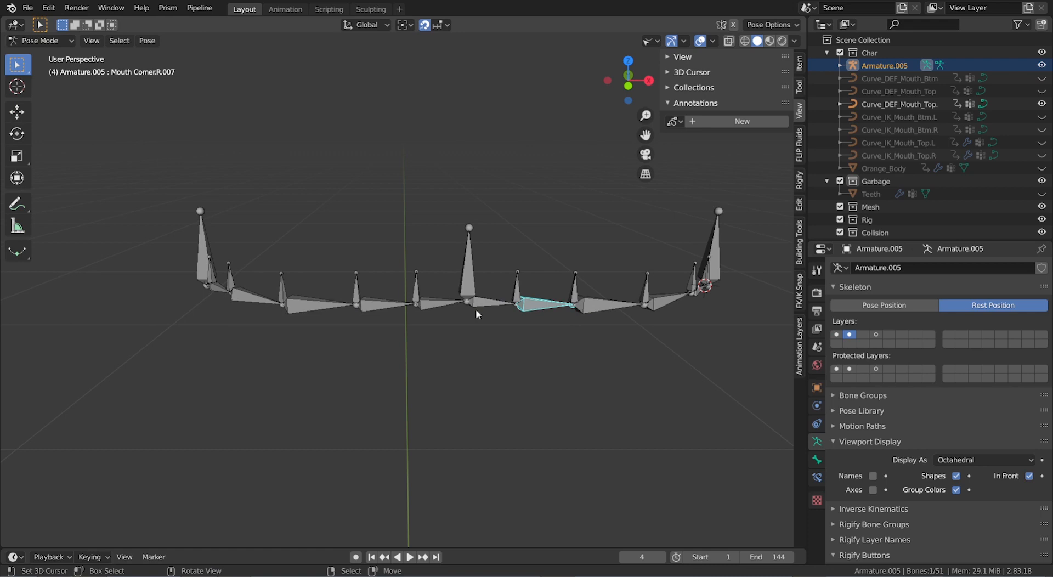
shift+middle_drag(468, 312, 392, 312)
mouse_move(469, 316)
middle_down()
mouse_move(469, 297)
mouse_move(466, 317)
middle_up()
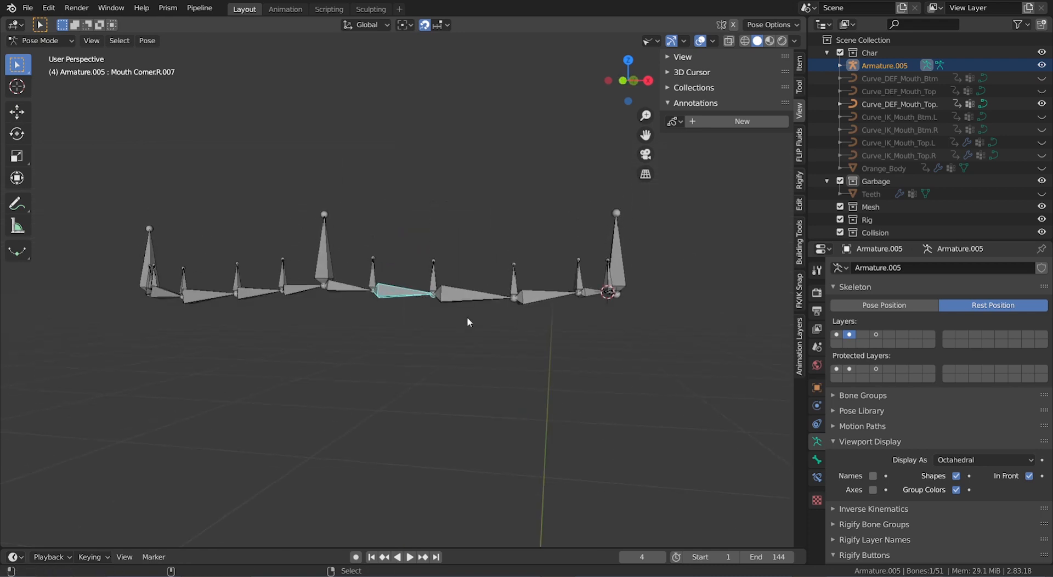
middle_drag(553, 323, 461, 324)
scroll(511, 323, up, 6)
scroll(521, 320, up, 1)
scroll(528, 324, down, 2)
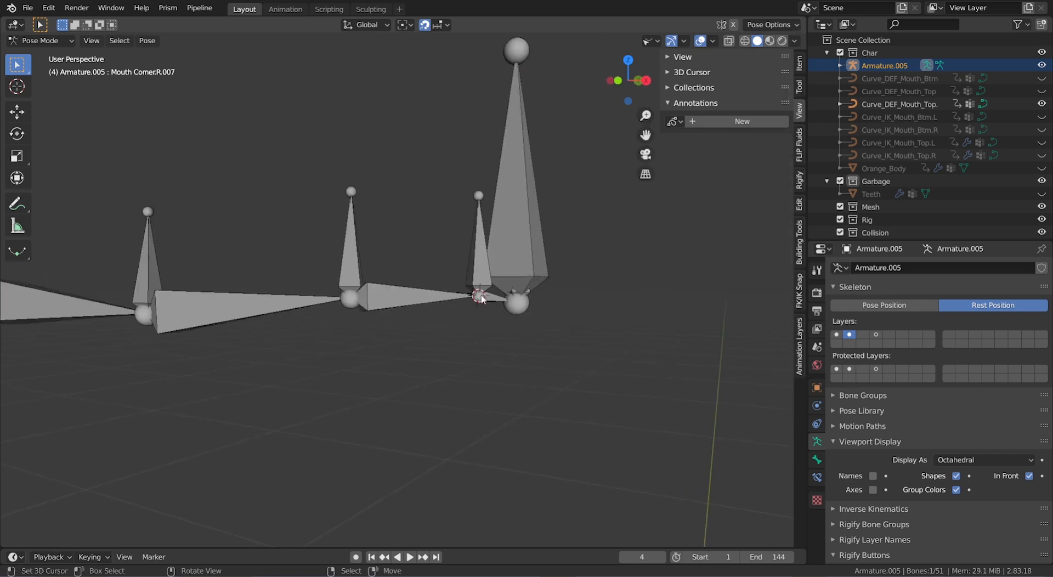
click(407, 305)
key(g)
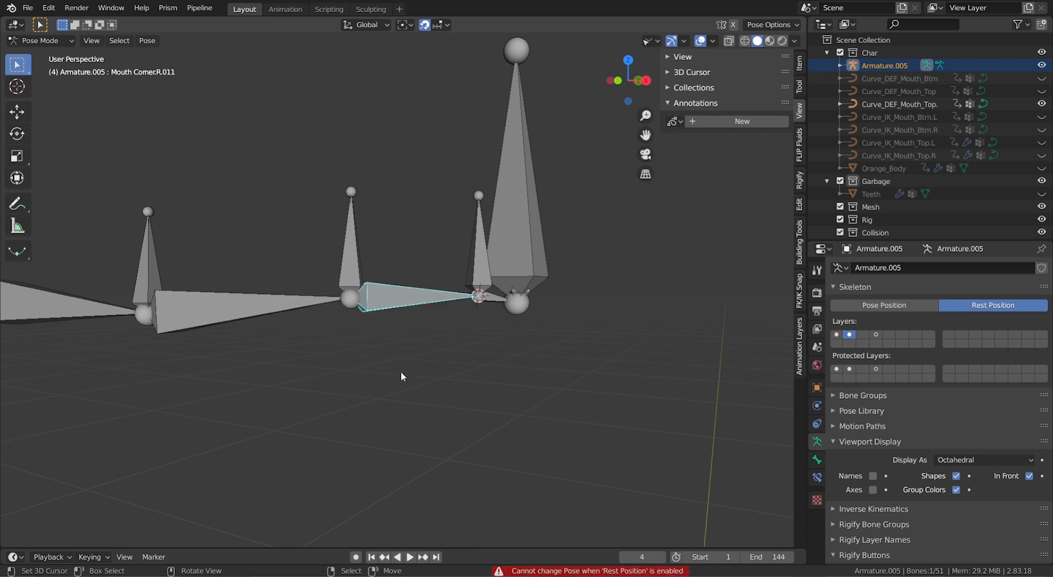
key(Tab)
key(Tab)
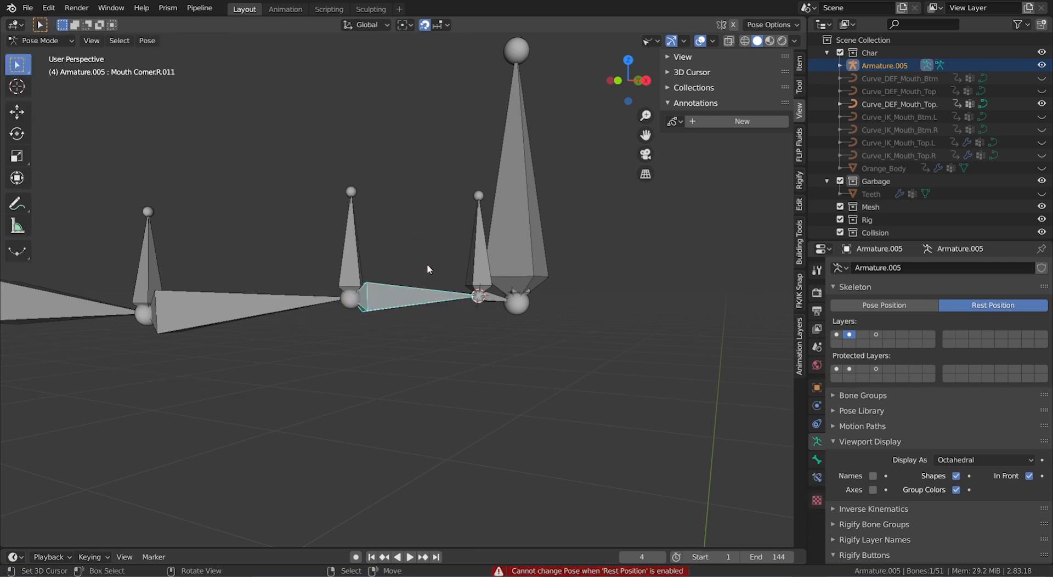
Step: Add a Spline IK constraint to the chain's end bone Mouth Corner.R.012, with Curve_DEF_Mouth_Top. as its target
click(490, 302)
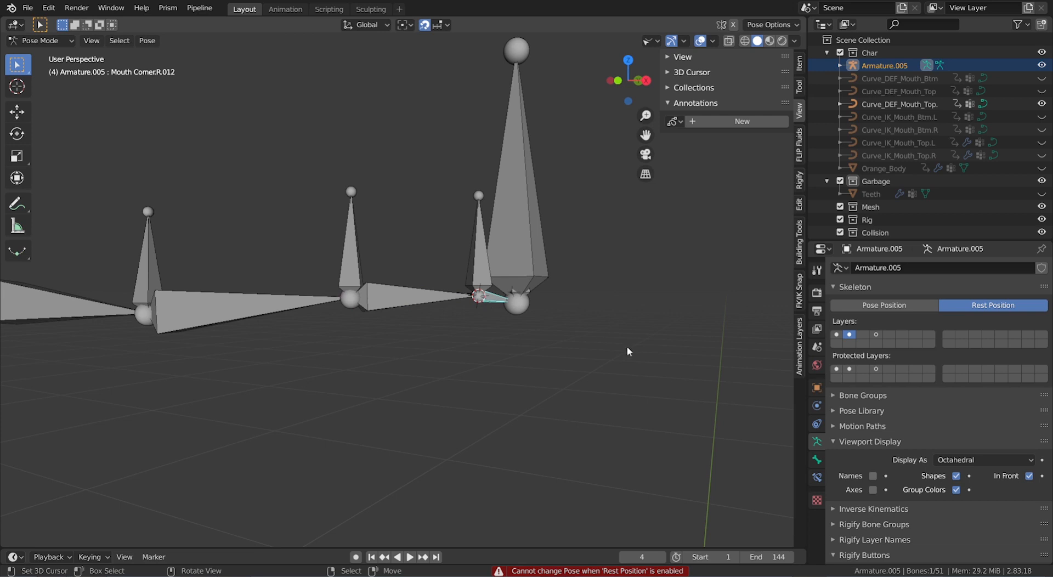
click(817, 478)
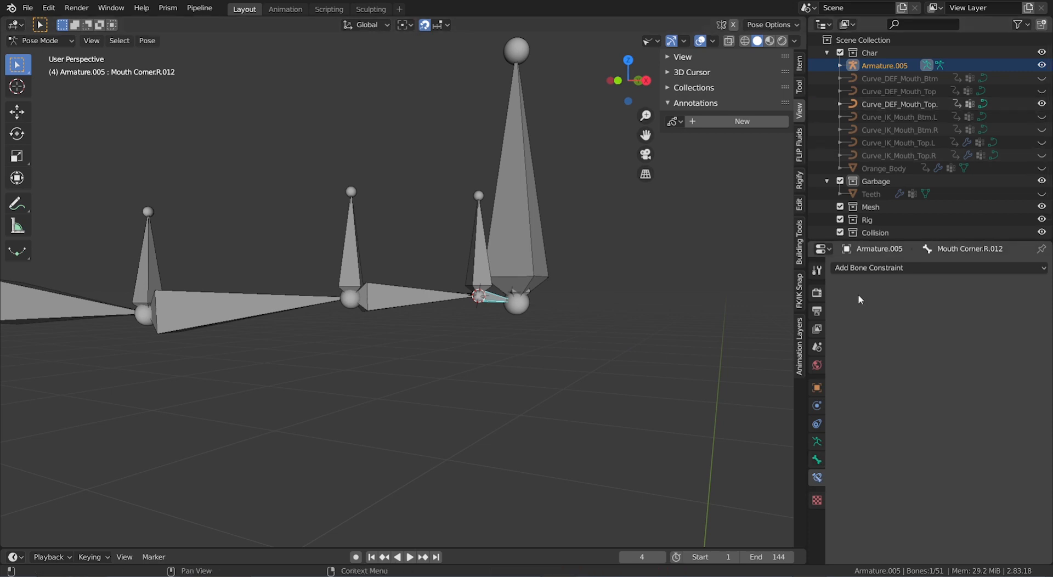
click(867, 268)
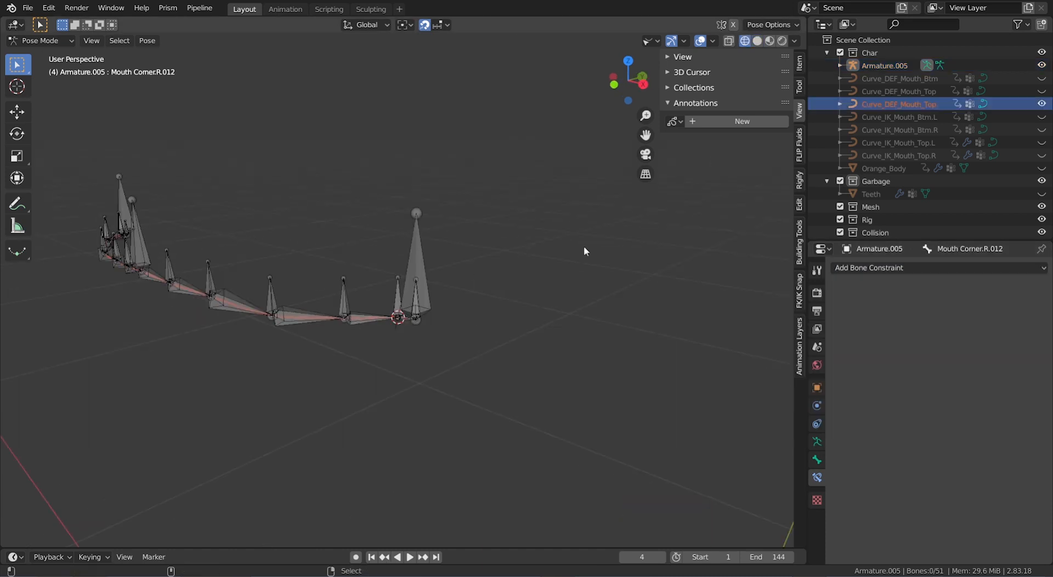
scroll(450, 286, up, 4)
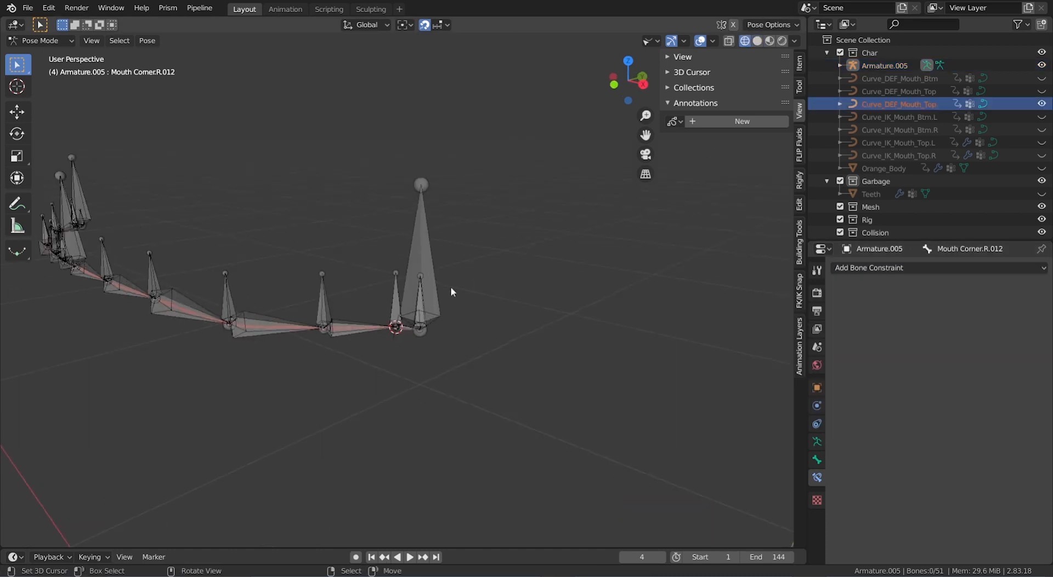
scroll(428, 323, up, 2)
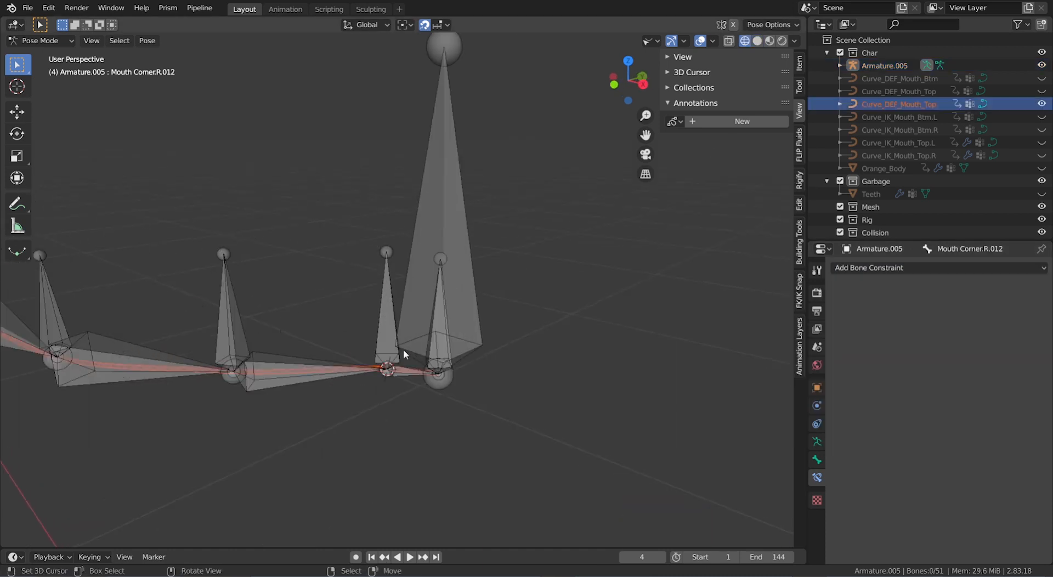
click(407, 378)
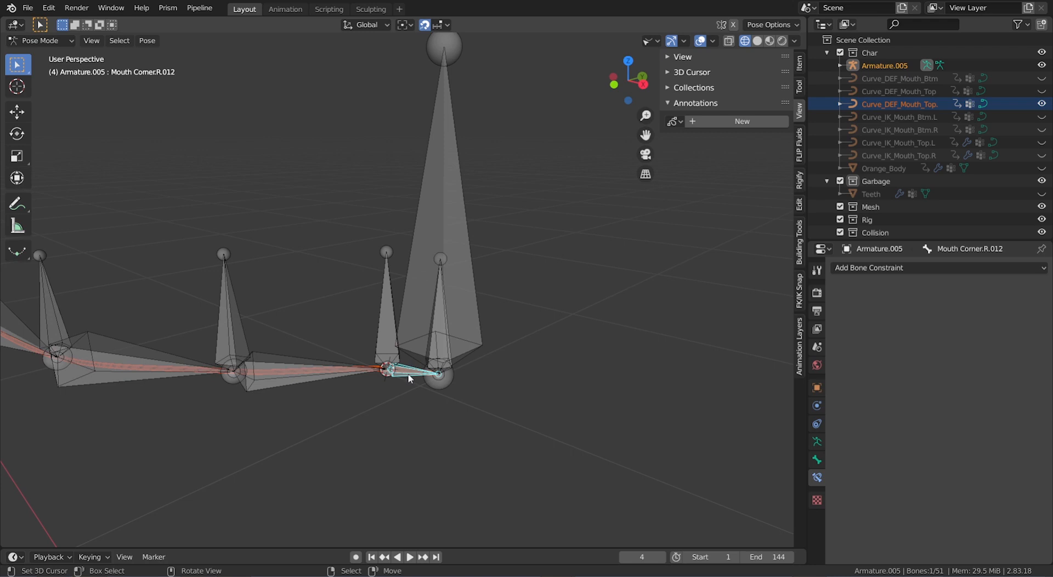
click(870, 268)
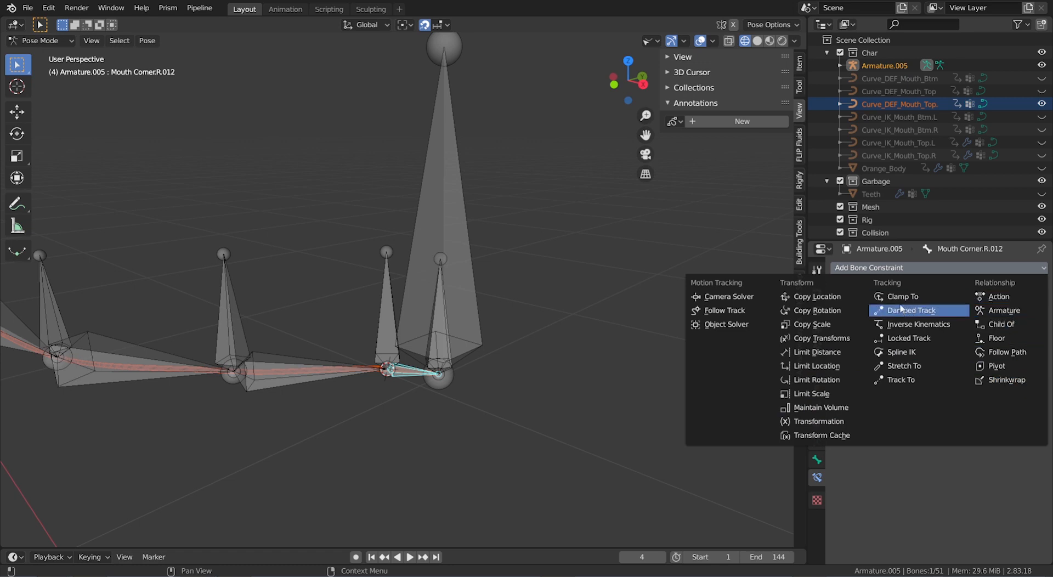
click(924, 350)
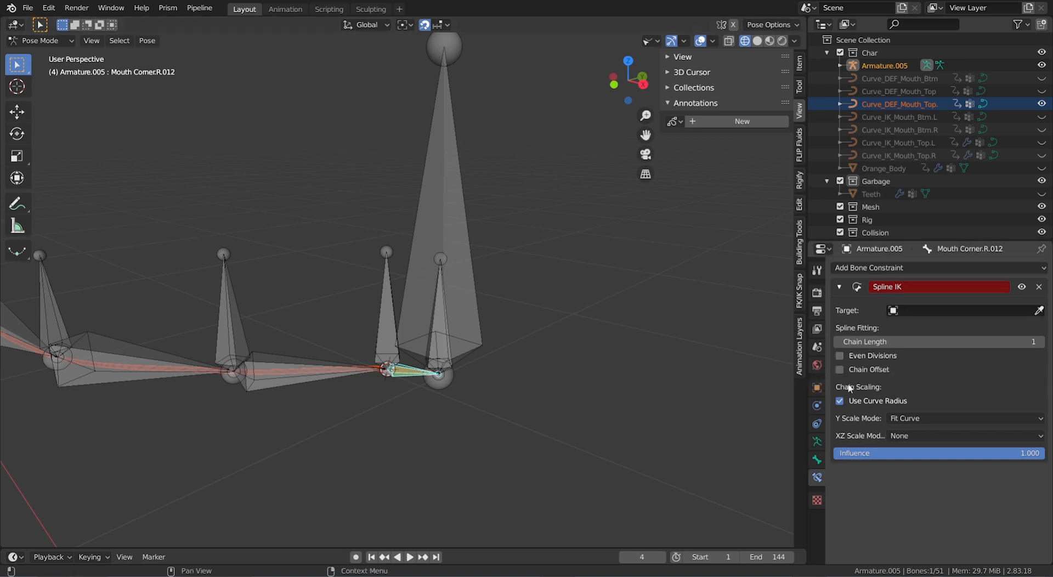
click(1039, 311)
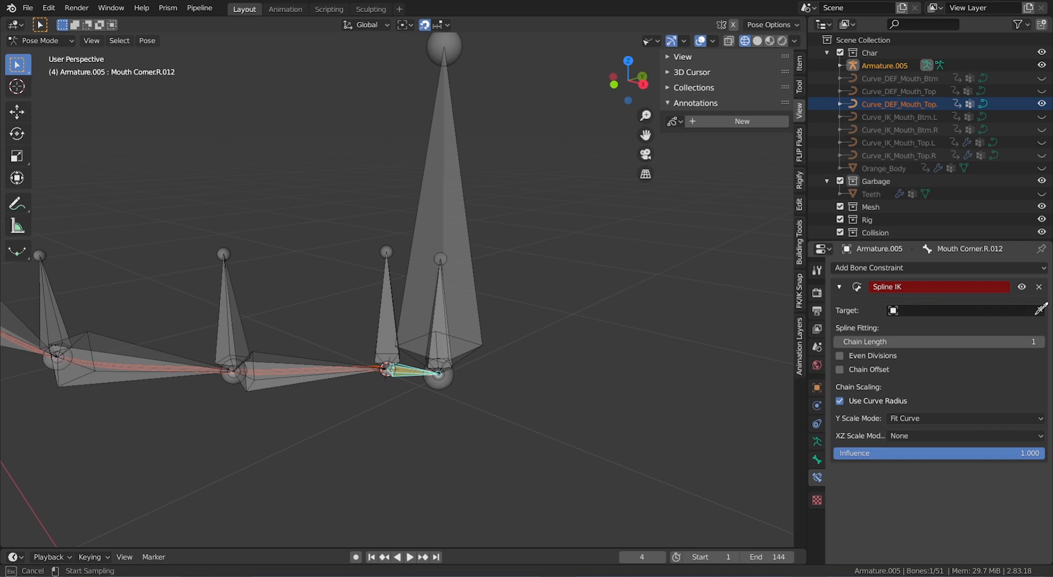
click(931, 101)
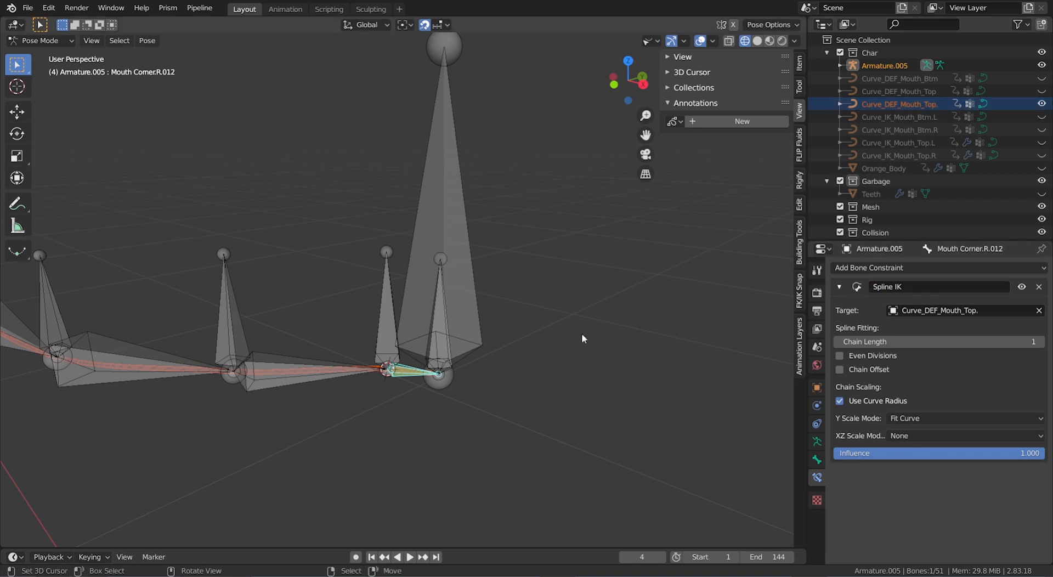
Step: Set the Spline IK chain length to 12 so it covers the upper lip chain from corner to corner
shift+middle_drag(712, 340, 908, 341)
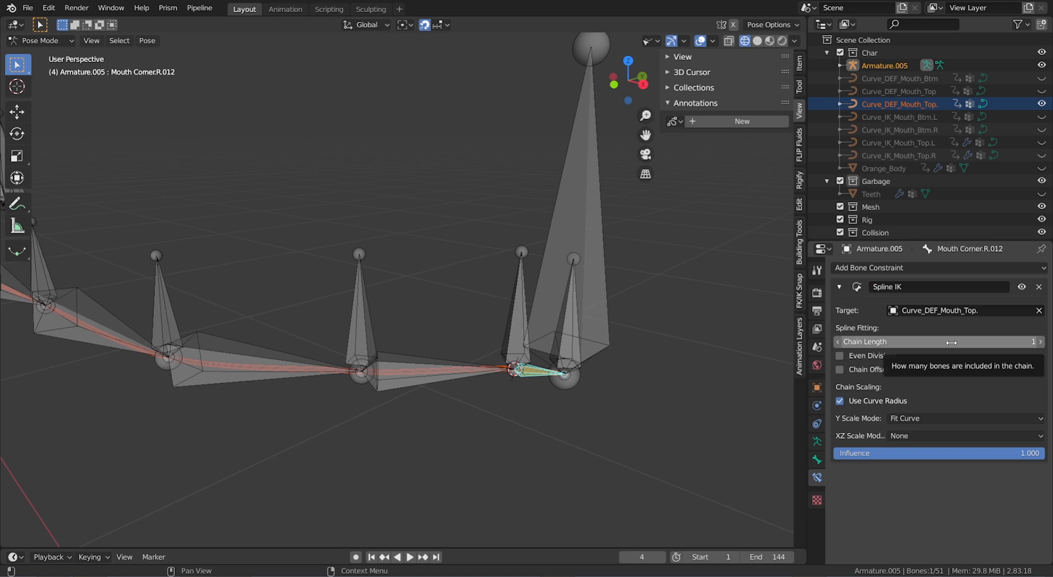
scroll(535, 348, down, 5)
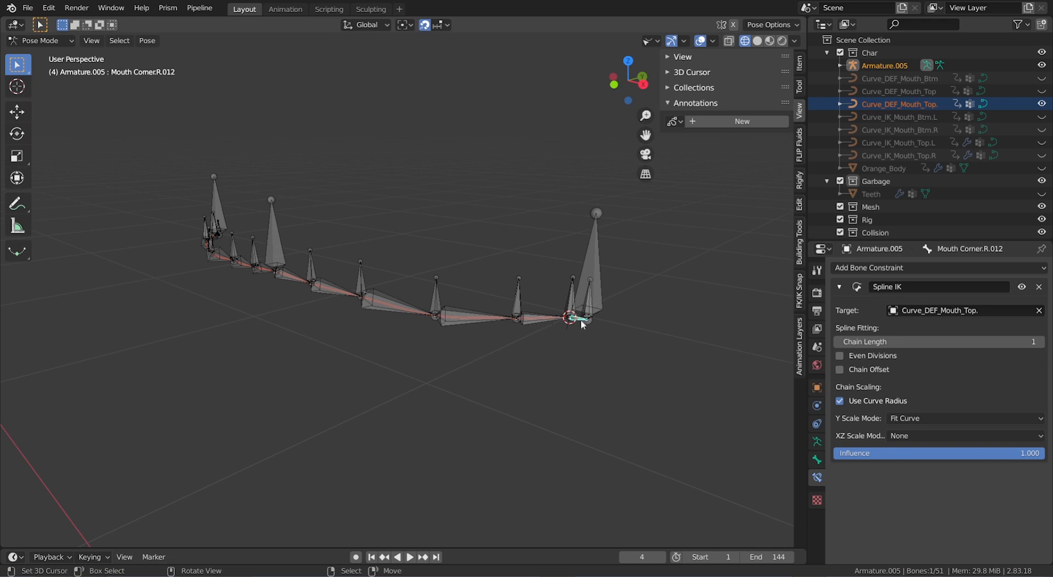
middle_drag(467, 329, 468, 329)
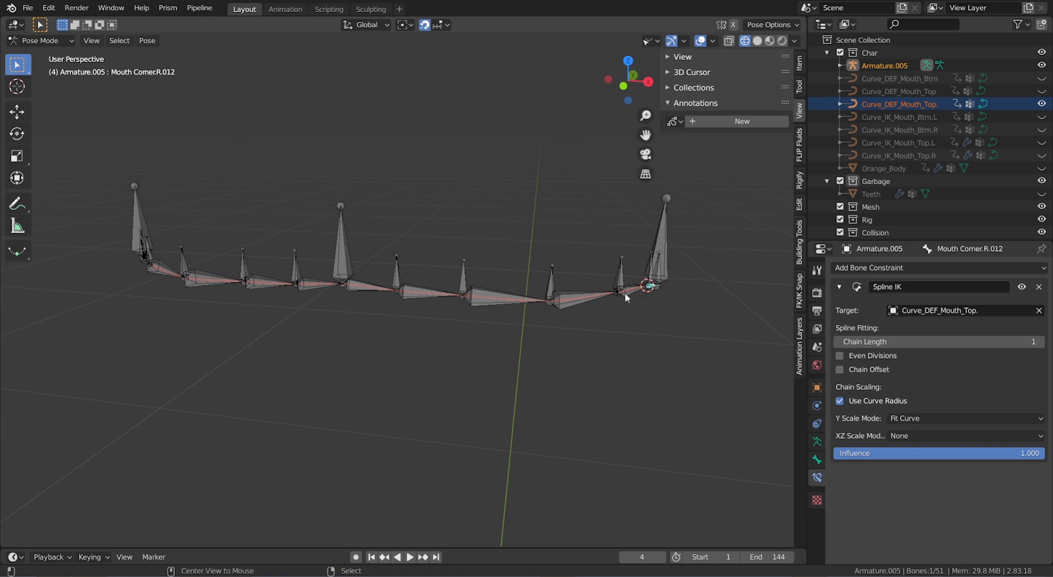
alt+scroll(624, 292, up, 1)
alt+shift+scroll(625, 292, up, 1)
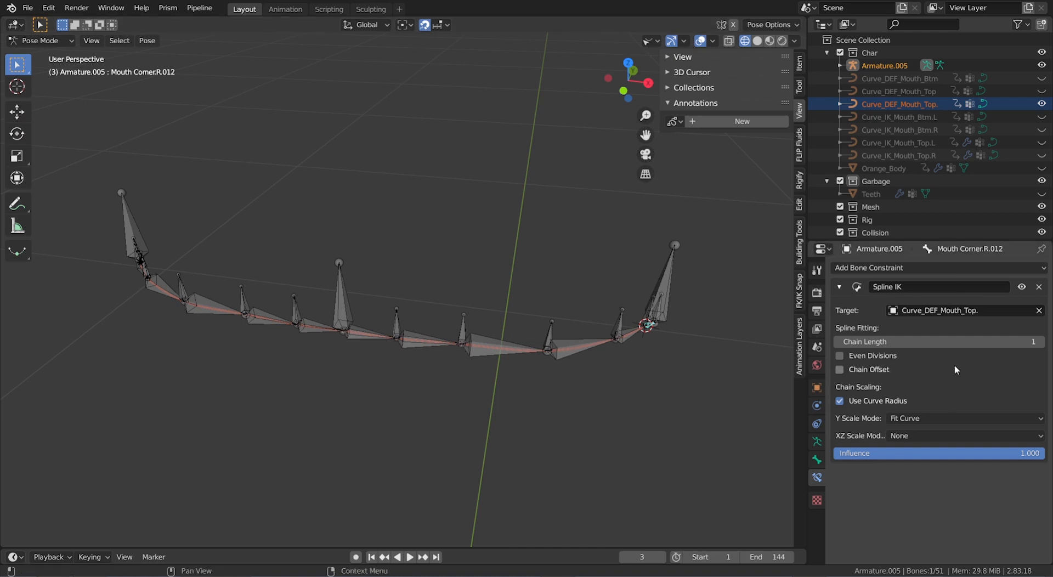
click(970, 342)
key(Return)
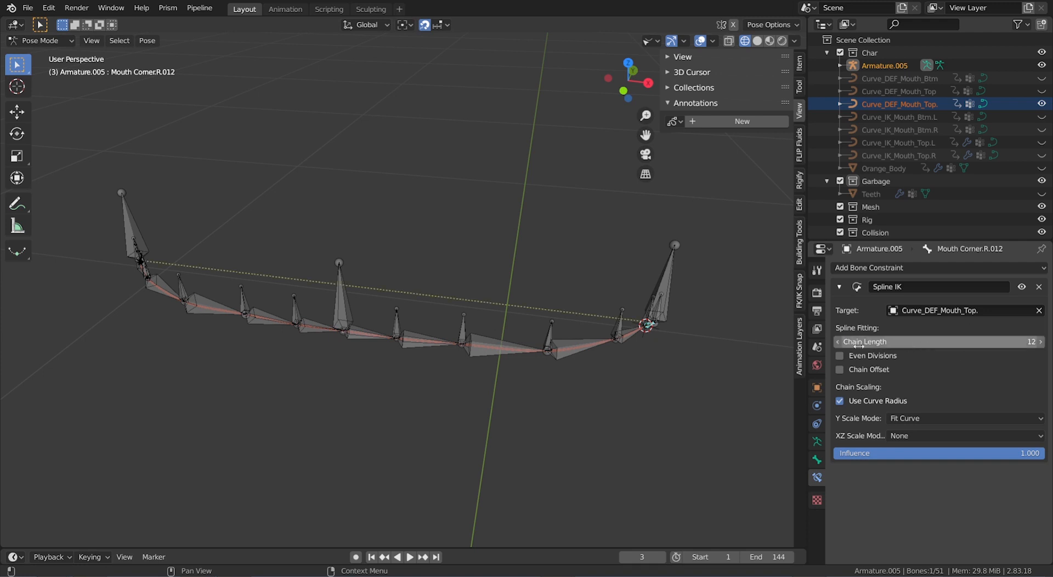
Step: Examine how the constrained bone chain follows the lip curve, especially at the mouth corner with the end bone
scroll(650, 358, up, 3)
middle_drag(652, 360, 525, 316)
scroll(649, 356, down, 2)
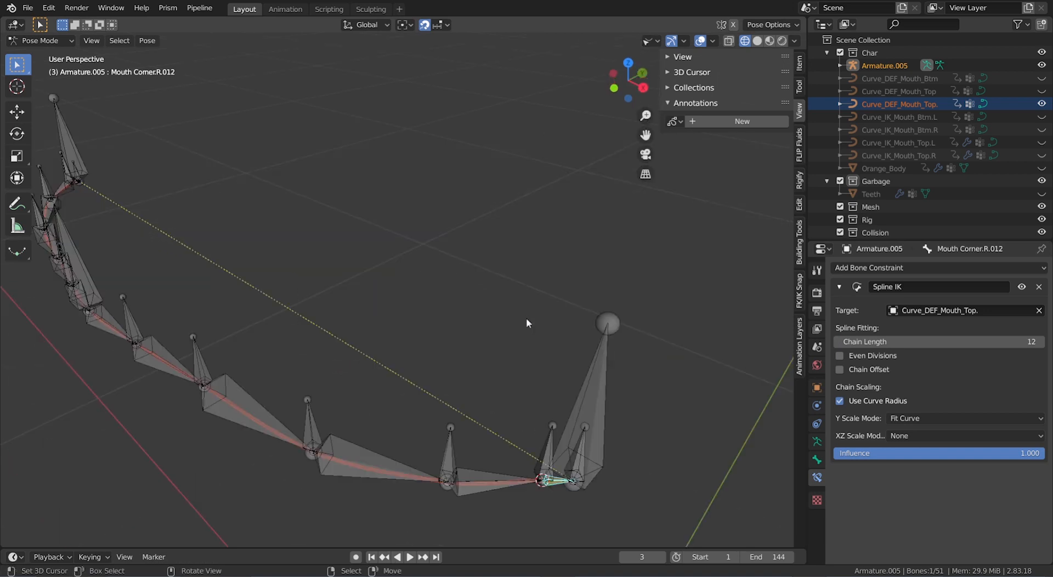
scroll(536, 317, down, 1)
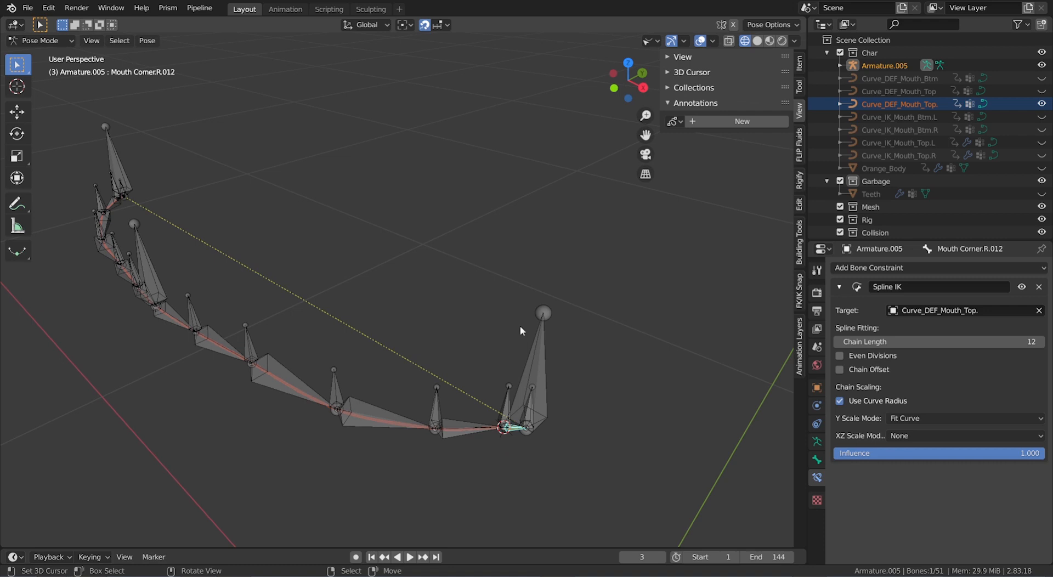
middle_drag(520, 327, 478, 329)
scroll(415, 348, up, 1)
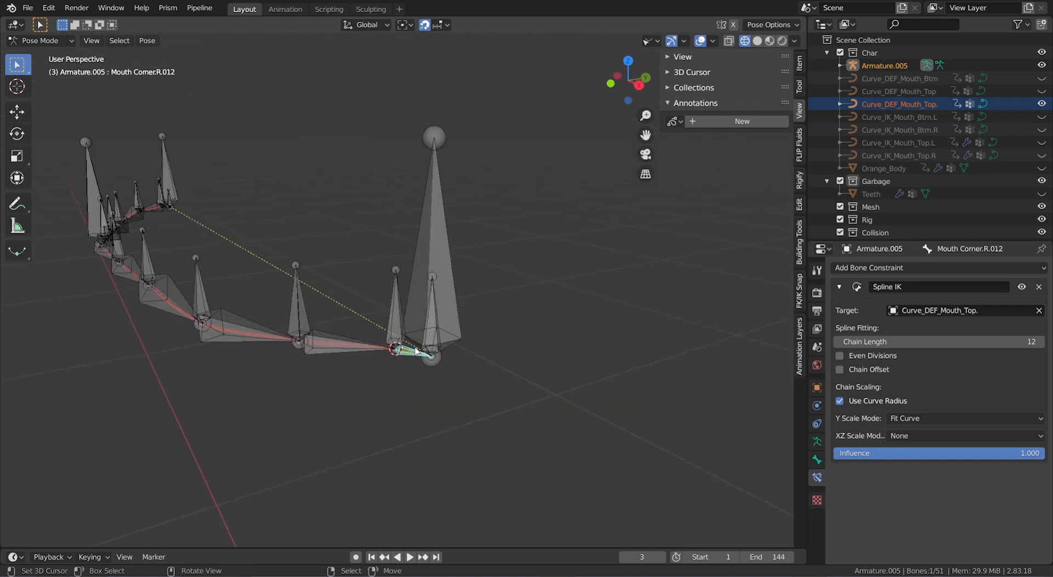
scroll(416, 350, up, 2)
Step: Return to Object Mode and select the lip curve Curve_DEF_Mouth_Top. in wireframe display
click(932, 104)
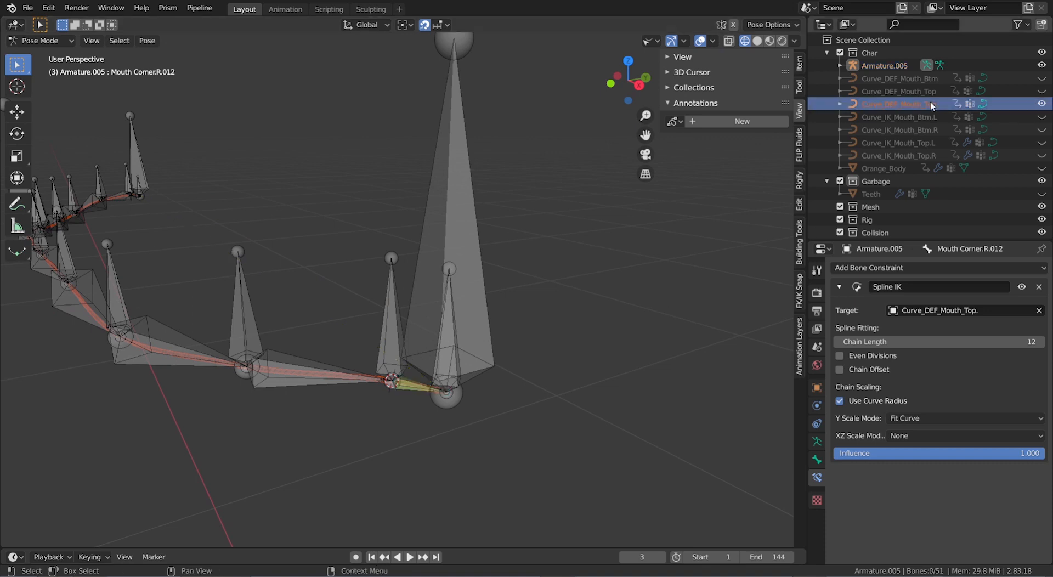
click(818, 442)
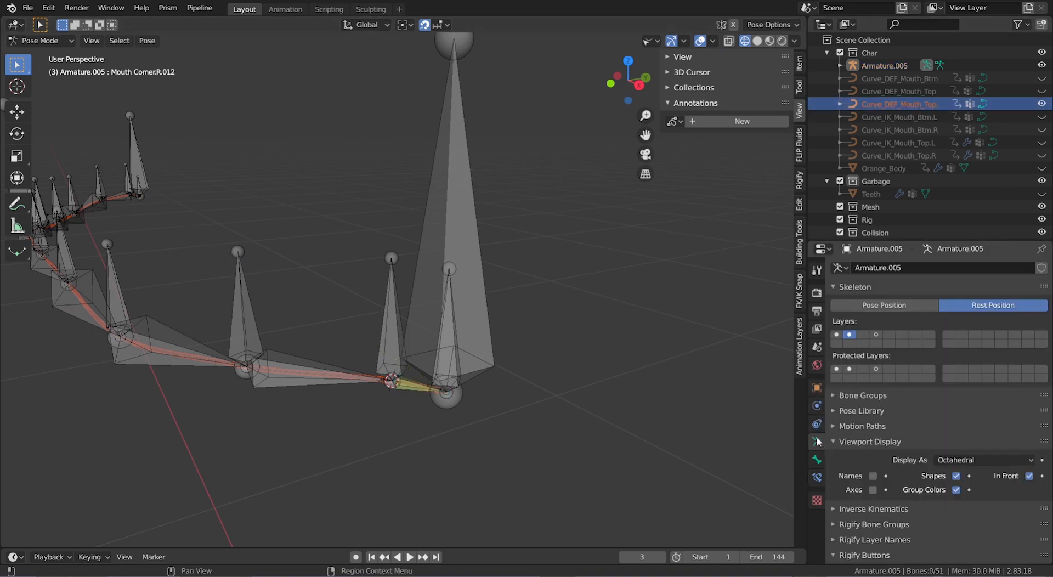
scroll(560, 287, down, 2)
shift+middle_drag(560, 287, 628, 288)
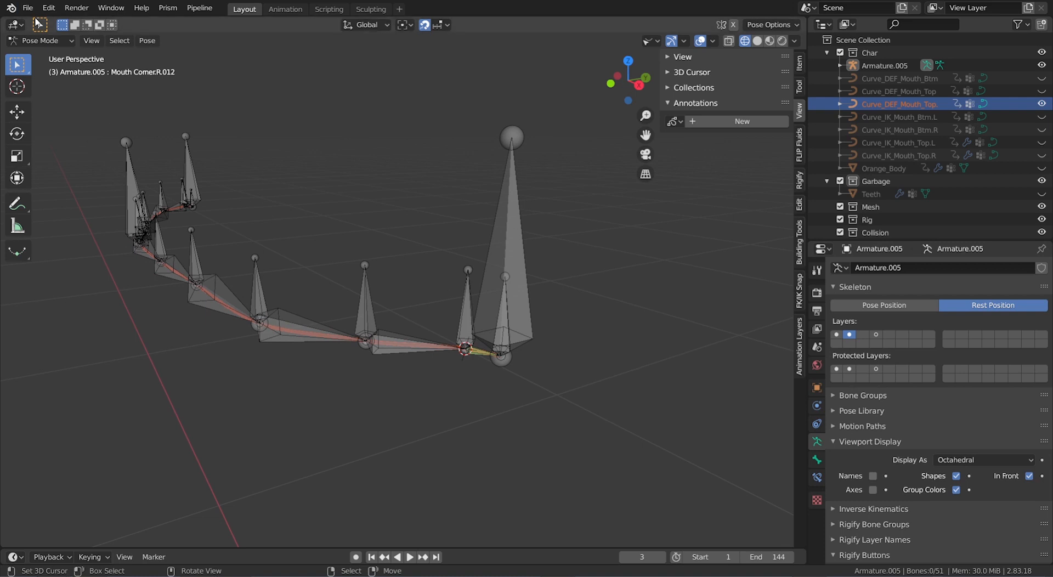
click(39, 41)
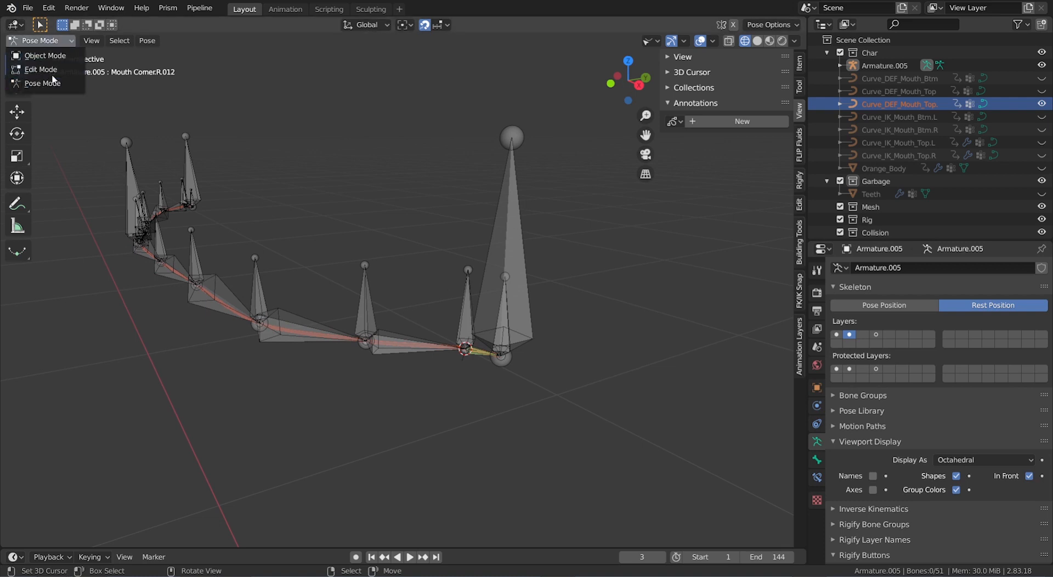
click(58, 60)
click(481, 361)
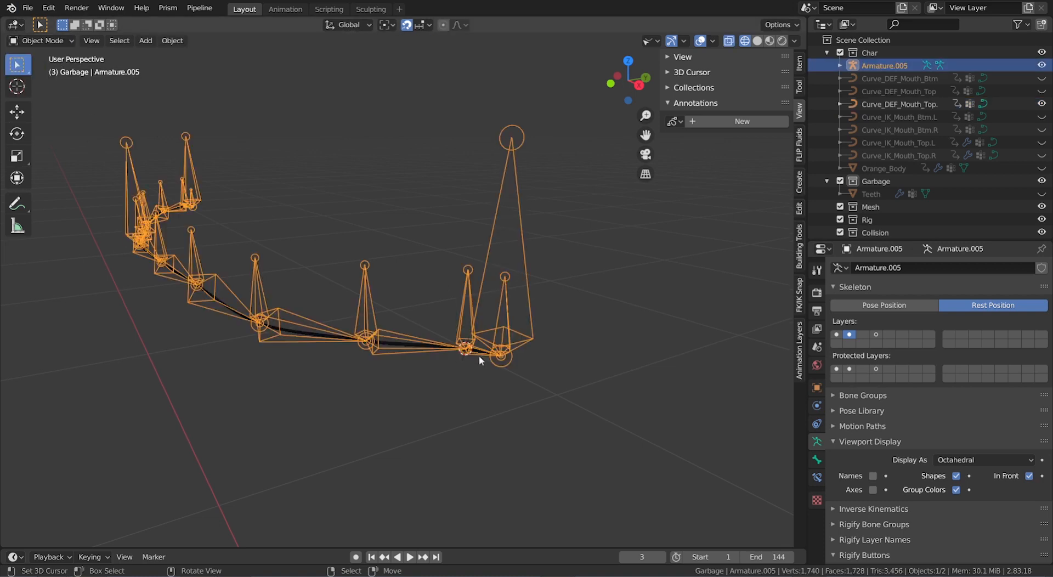
click(482, 354)
key(shift+z)
click(505, 322)
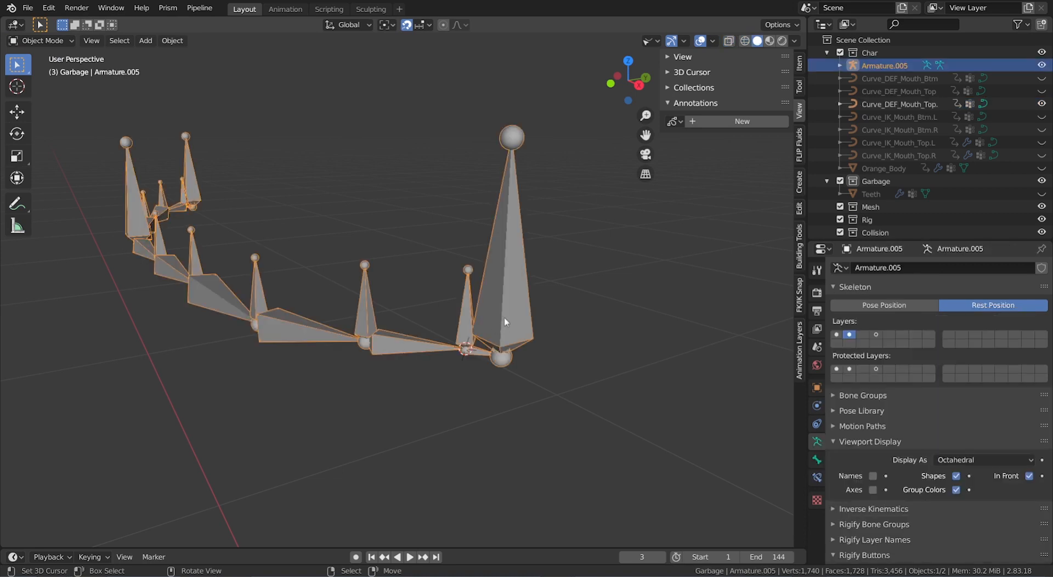
key(shift+z)
click(480, 354)
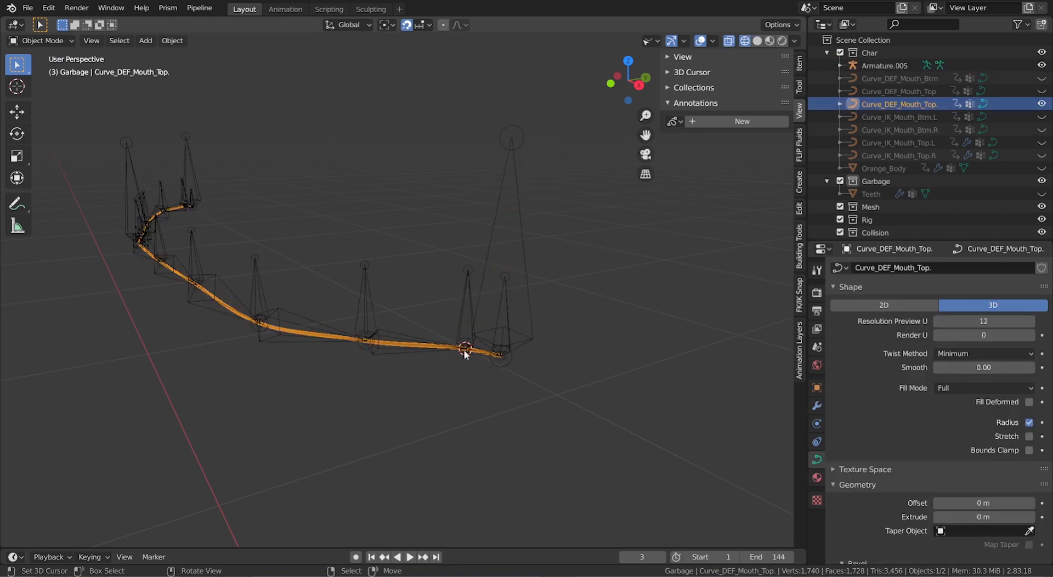
shift+scroll(477, 347, down, 2)
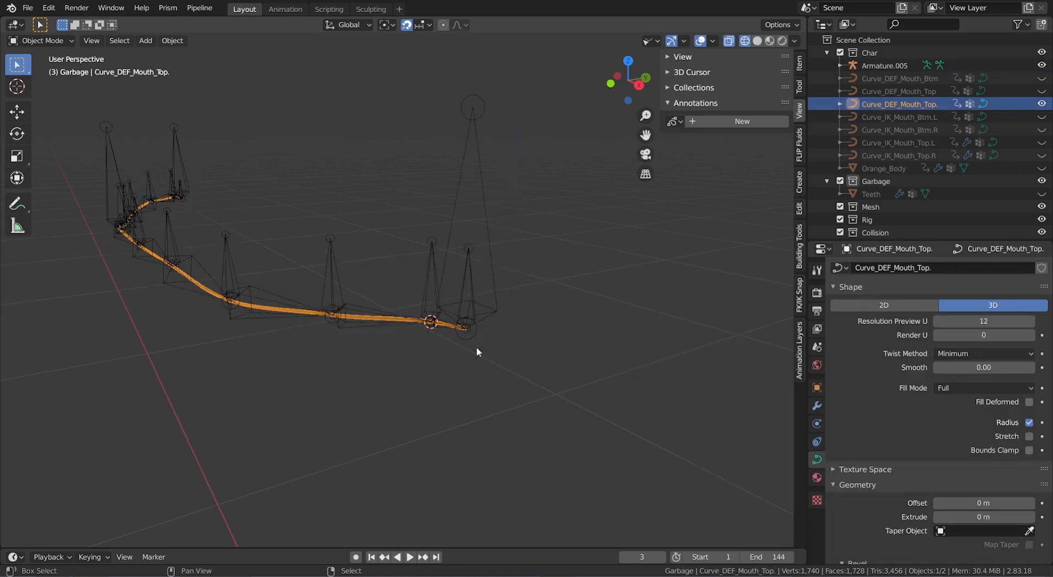
scroll(477, 348, up, 2)
ctrl+scroll(477, 347, up, 2)
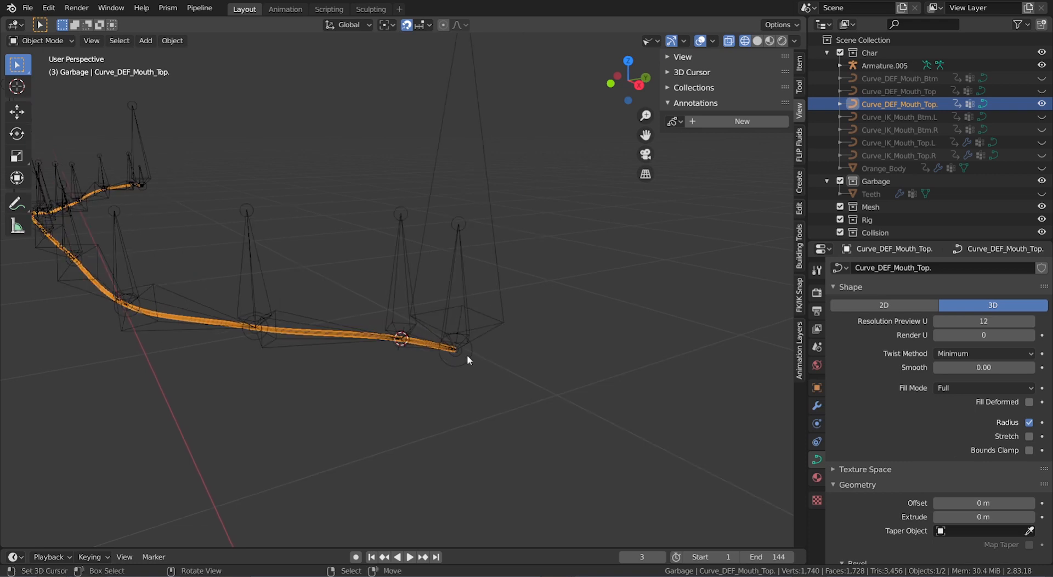
Step: Turn off snapping while editing the lip curve and test-move its end control point at the mouth corner
key(Tab)
right_click(458, 350)
key(shift+z)
scroll(457, 350, down, 4)
key(g)
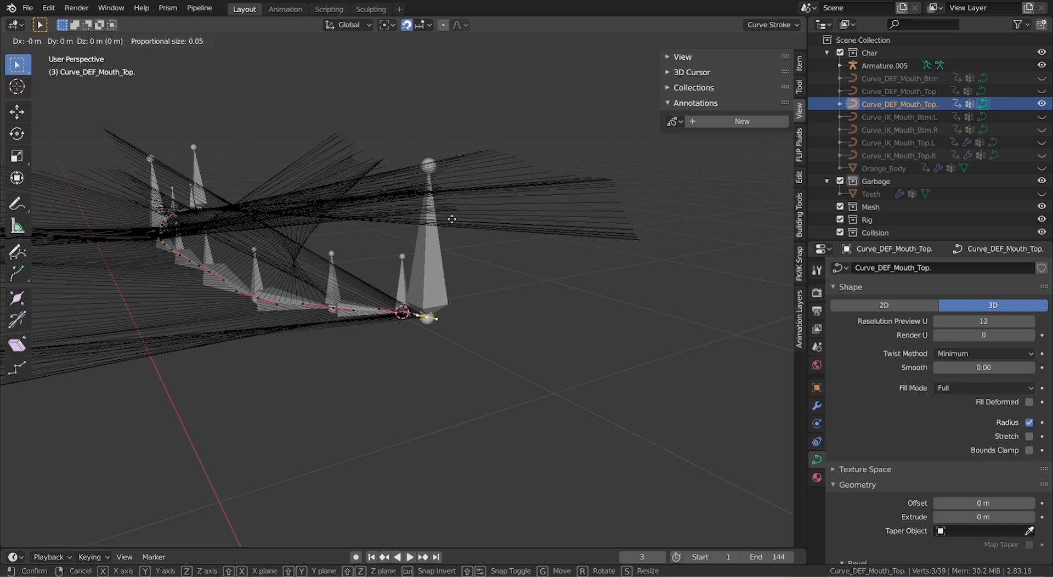
right_click(452, 219)
key(g)
right_click(416, 299)
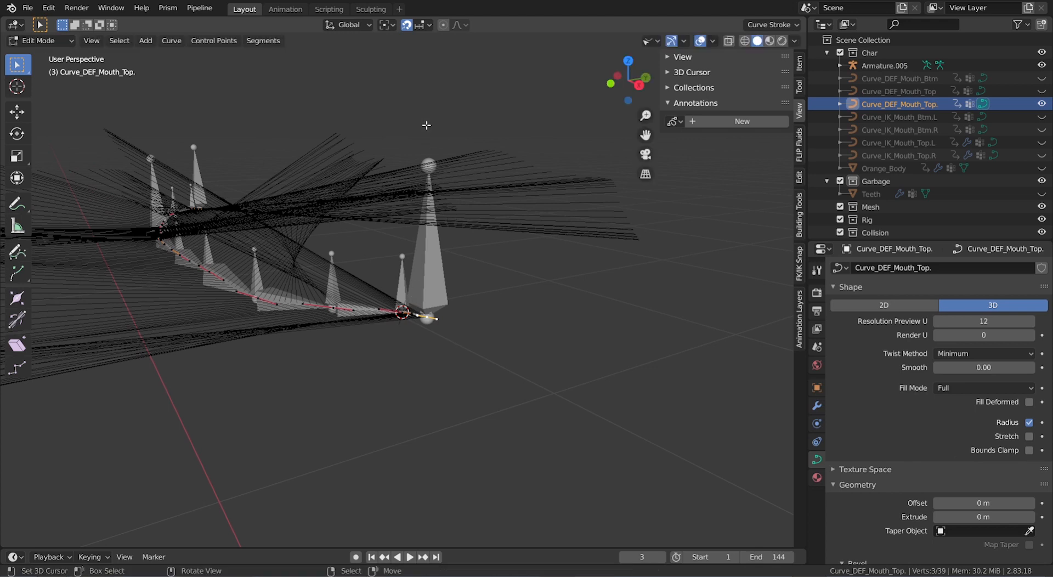
key(shift+Tab)
key(g)
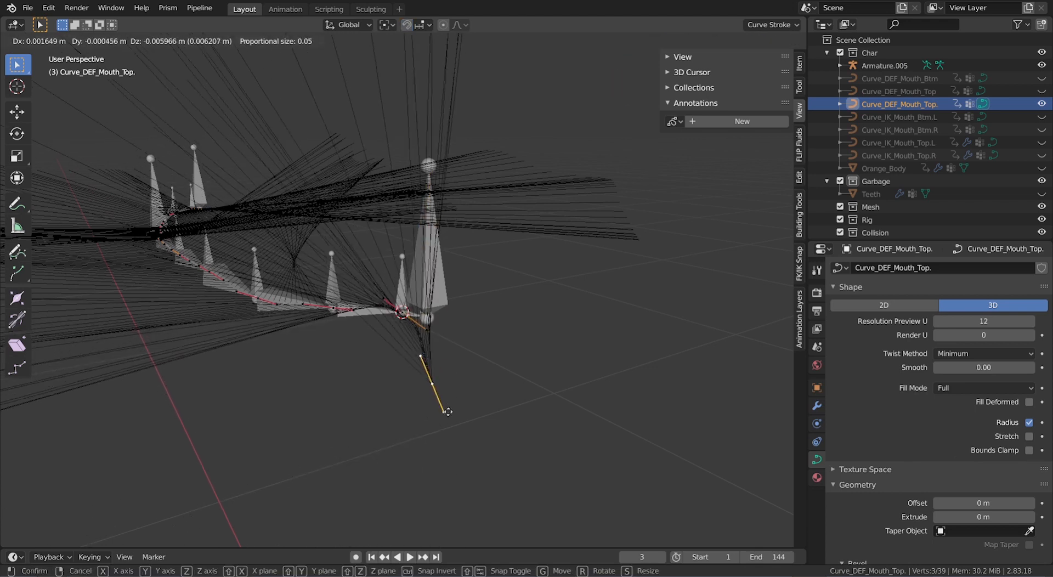
right_click(457, 311)
Step: Try moving the last two control points of the lip curve together, cancel, and leave Edit Mode
scroll(456, 308, up, 4)
key(g)
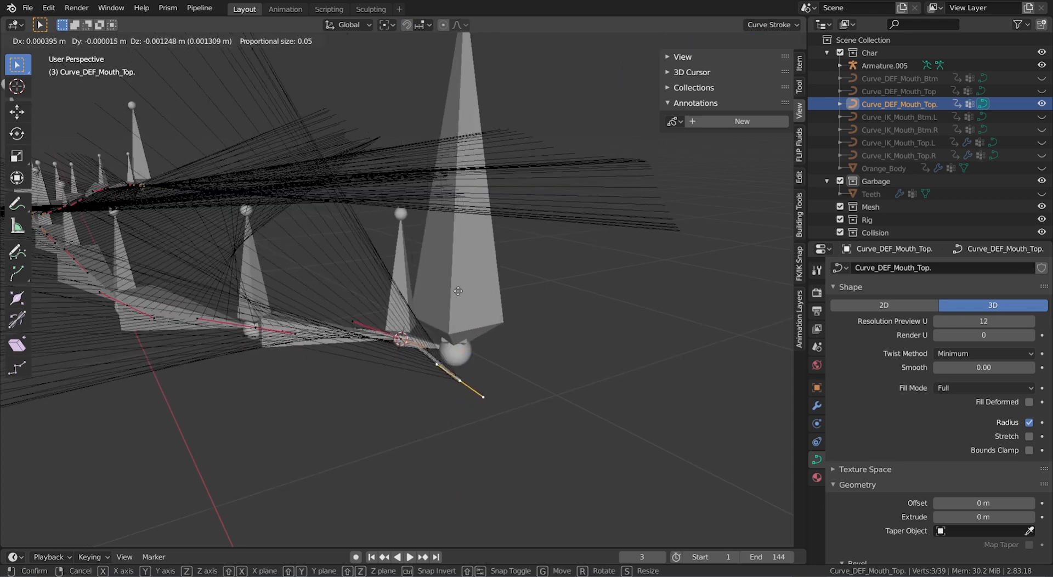
scroll(406, 318, down, 3)
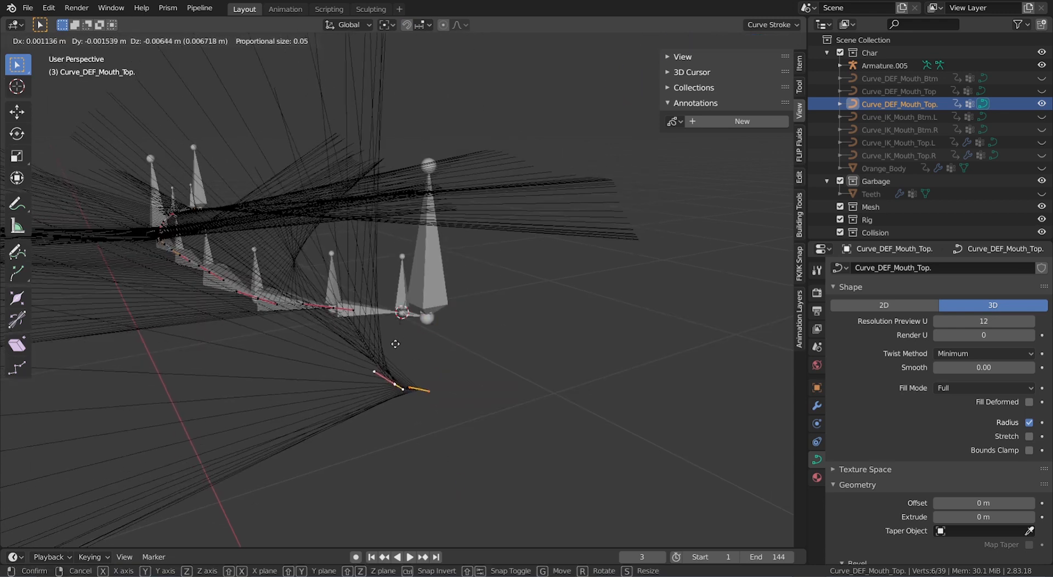
right_click(395, 344)
key(Tab)
Step: Select the armature Armature.005 and switch it to Pose Mode
click(356, 313)
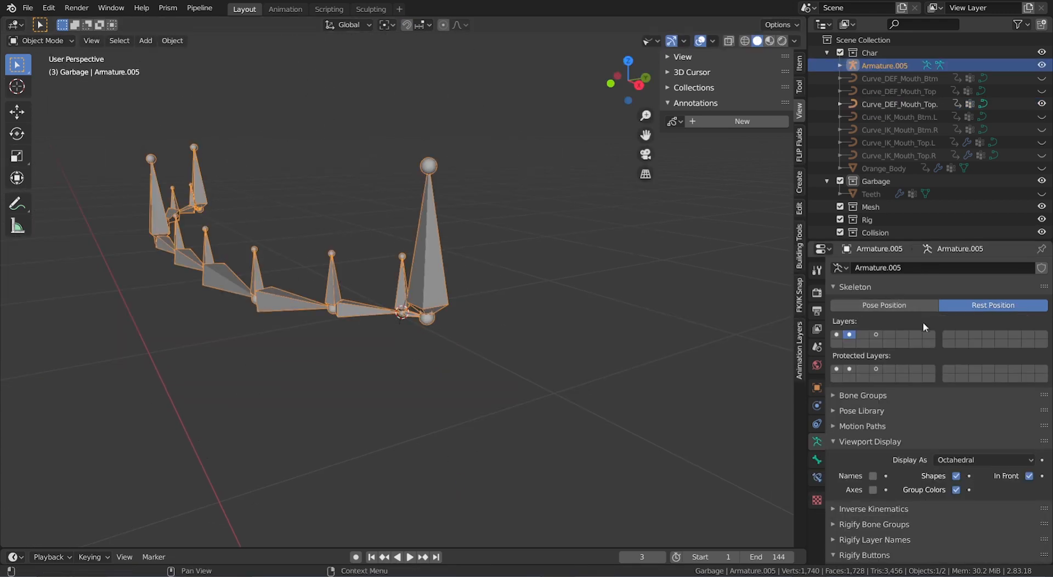
scroll(496, 322, up, 2)
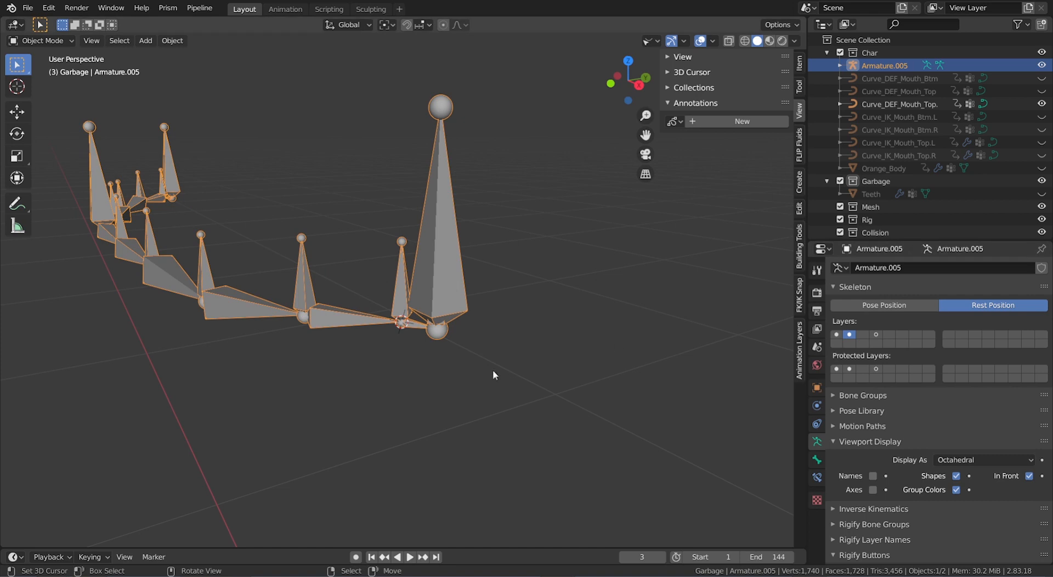
key(Tab)
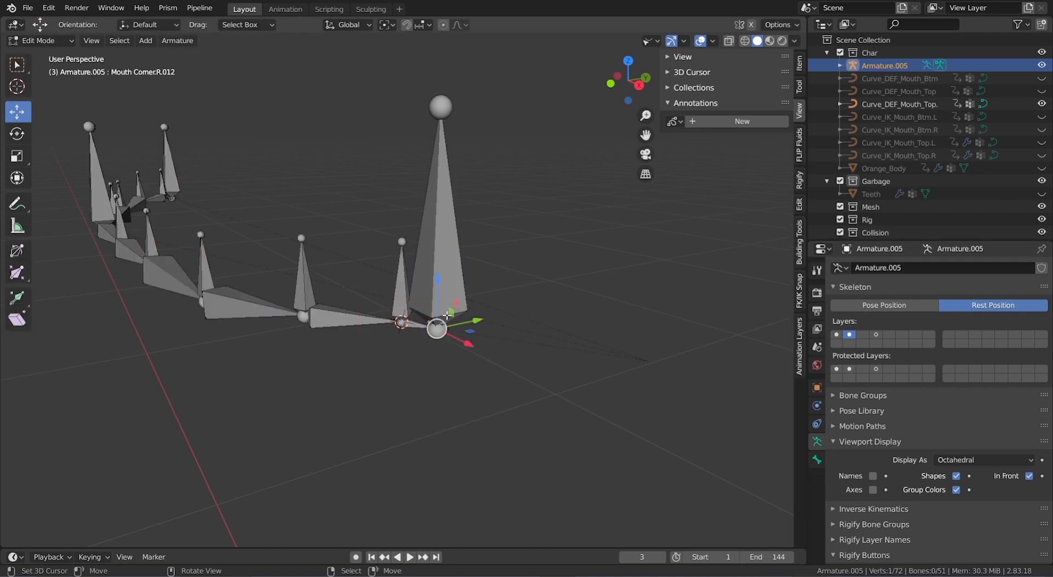
key(g)
right_click(464, 211)
click(41, 40)
click(36, 83)
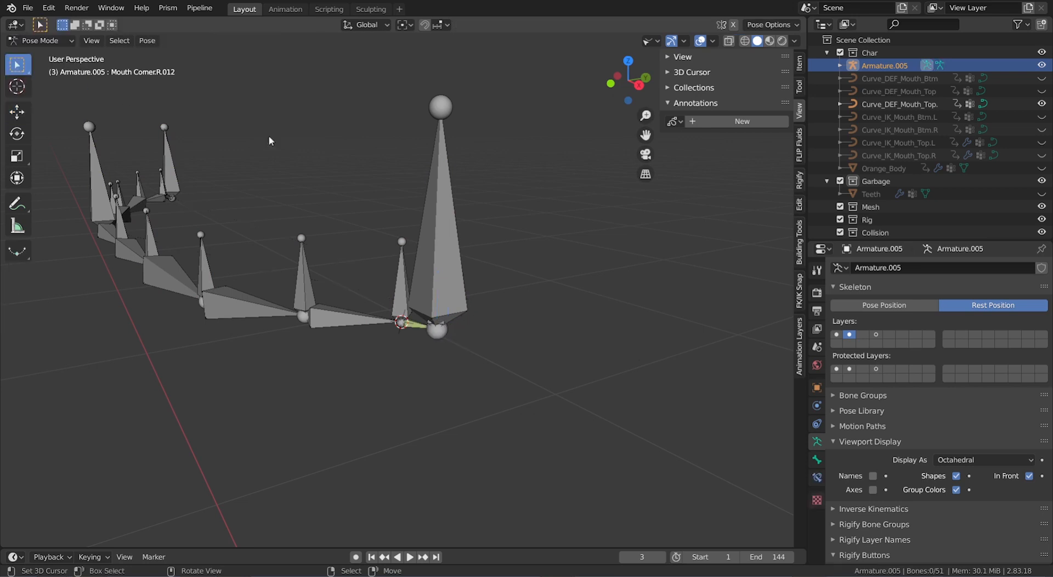
Step: Set the armature to Pose Position and test-move the Mouth Corner.L bone without keeping the move
right_click(447, 265)
key(g)
key(g)
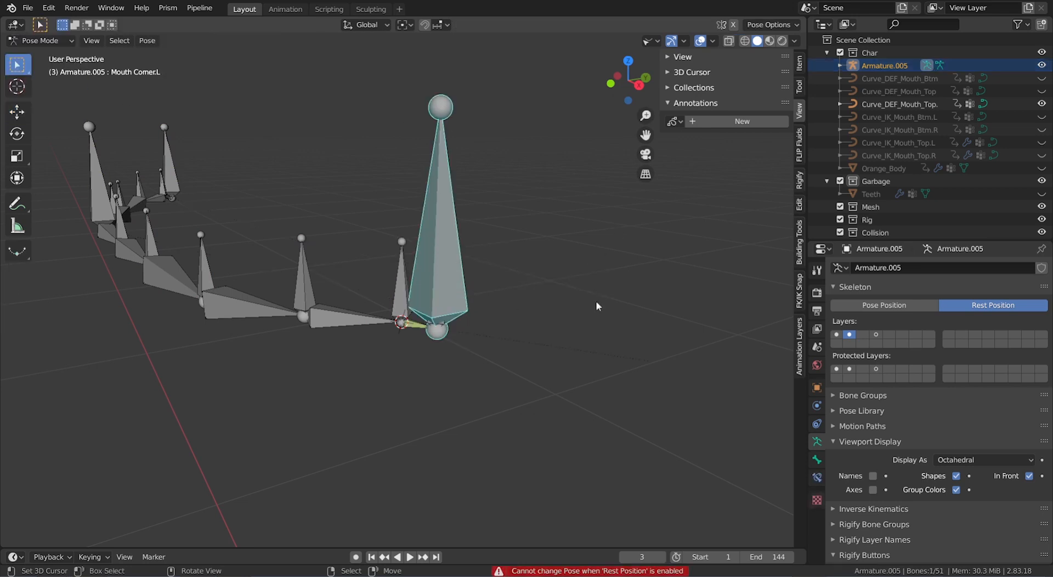
key(g)
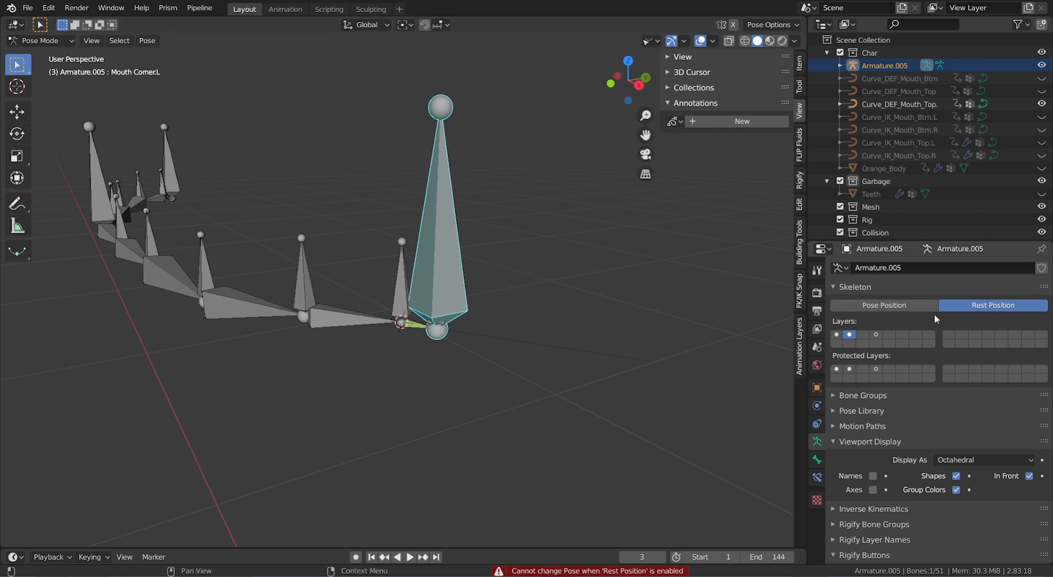
click(874, 306)
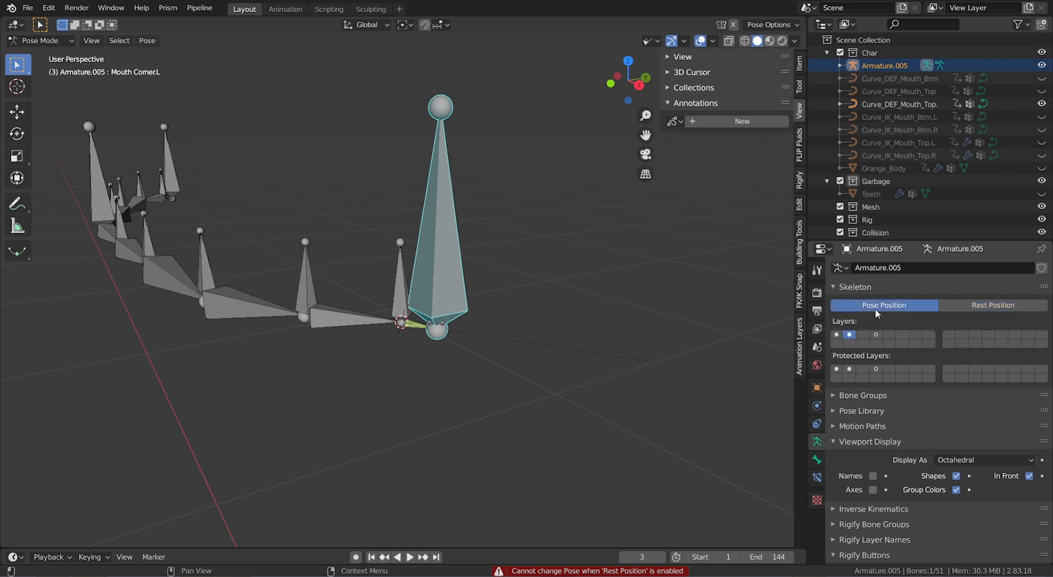
key(g)
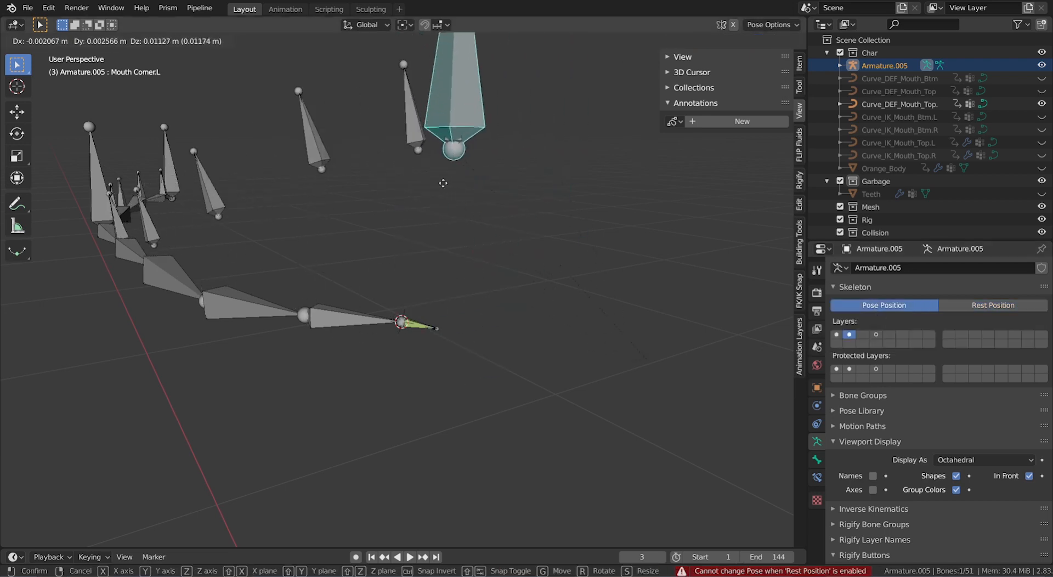
right_click(479, 293)
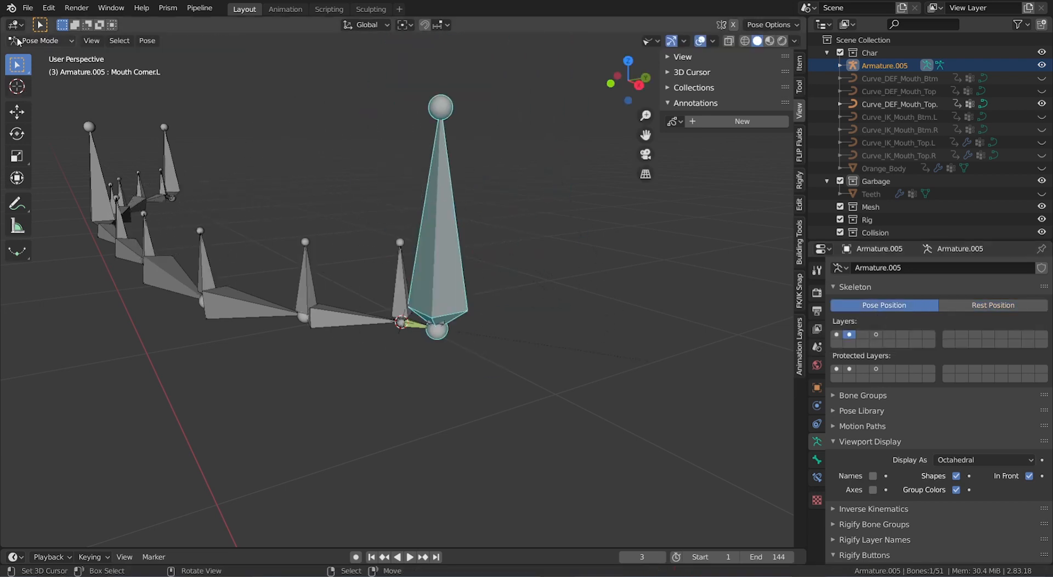
Step: Leave Pose Mode for Object Mode and select Curve_DEF_Mouth_Top. in wireframe display
click(40, 40)
click(45, 56)
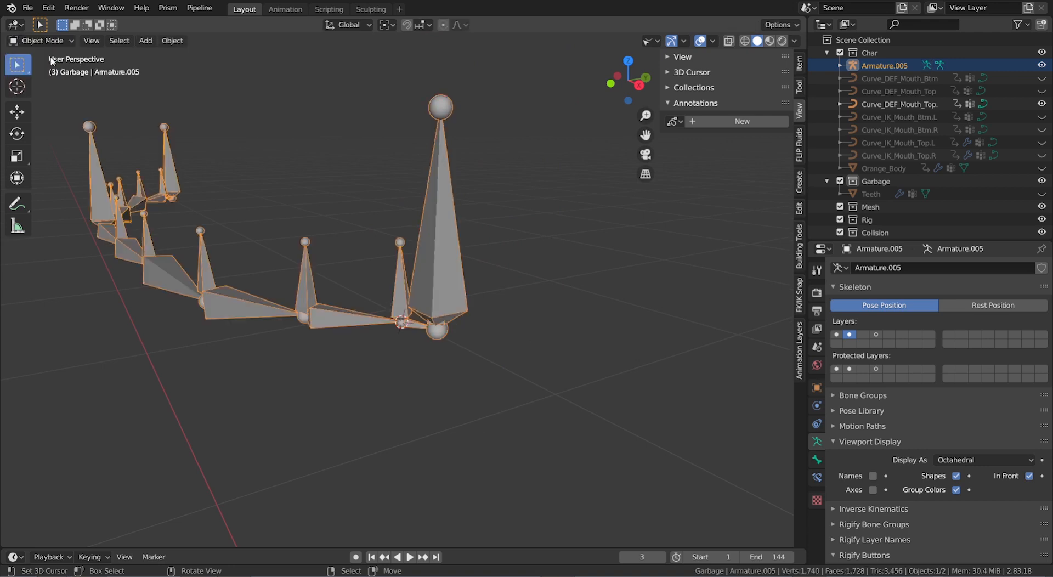
key(shift+z)
click(371, 319)
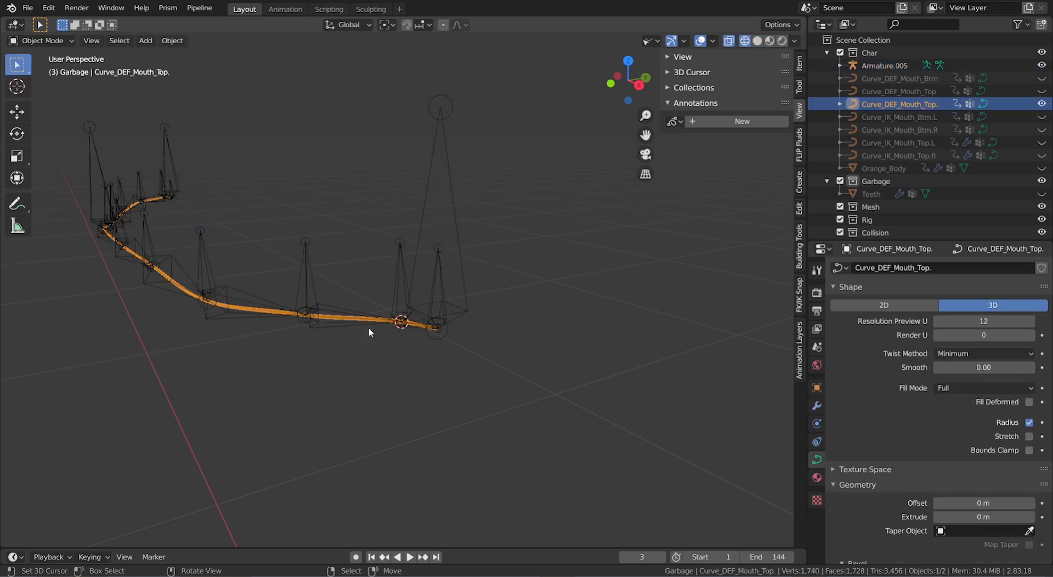
key(shift+z)
scroll(427, 350, up, 5)
key(shift+z)
scroll(431, 346, down, 7)
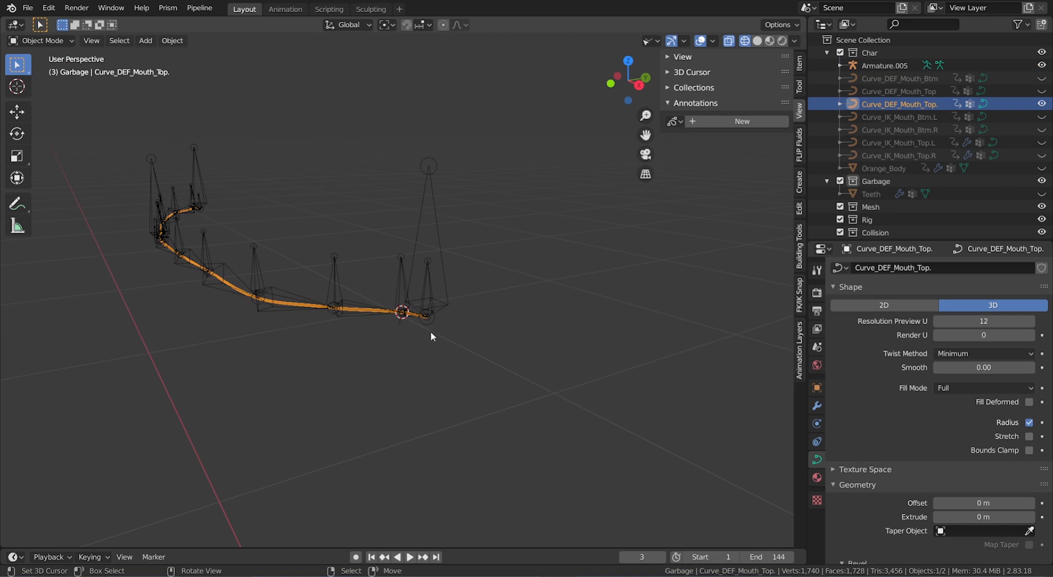
Step: Select all control points of the lip curve in Edit Mode and test-move them to check that the bone chain follows
key(Tab)
key(a)
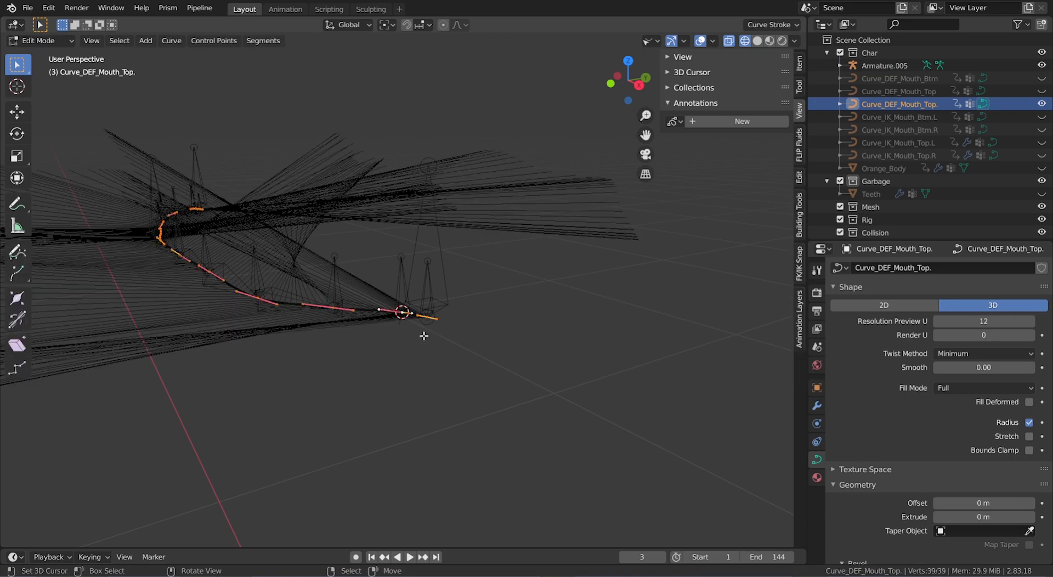
middle_drag(423, 332, 414, 187)
key(shift+z)
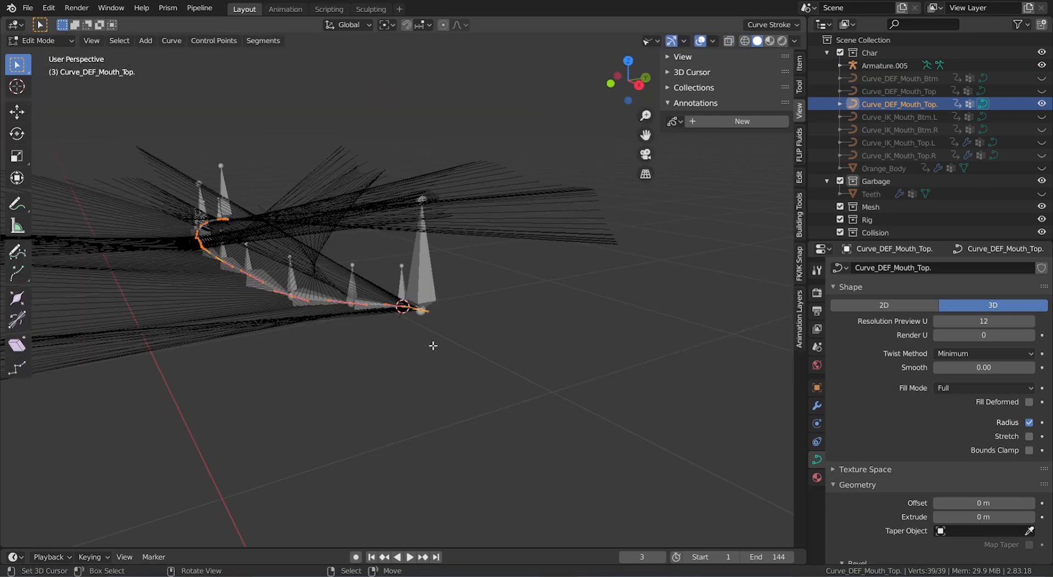
key(g)
right_click(409, 126)
mouse_move(392, 276)
middle_down()
mouse_move(412, 275)
mouse_move(428, 381)
mouse_move(504, 385)
middle_up()
key(g)
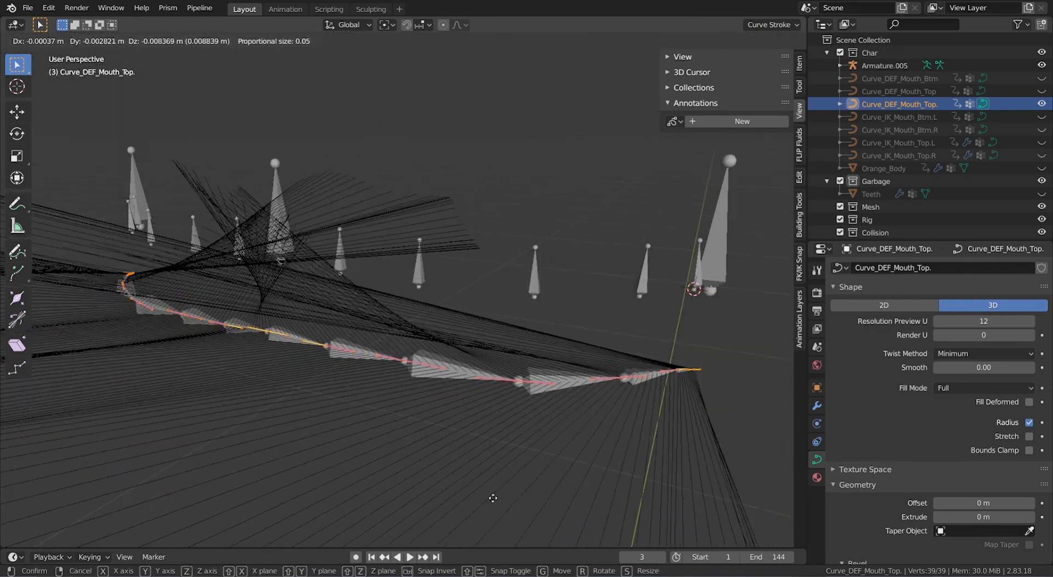
click(538, 421)
Step: Test-move individual control points along the lip curve near the mouth corner, cancelling each move
middle_drag(538, 420, 506, 369)
alt+shift+scroll(500, 368, up, 1)
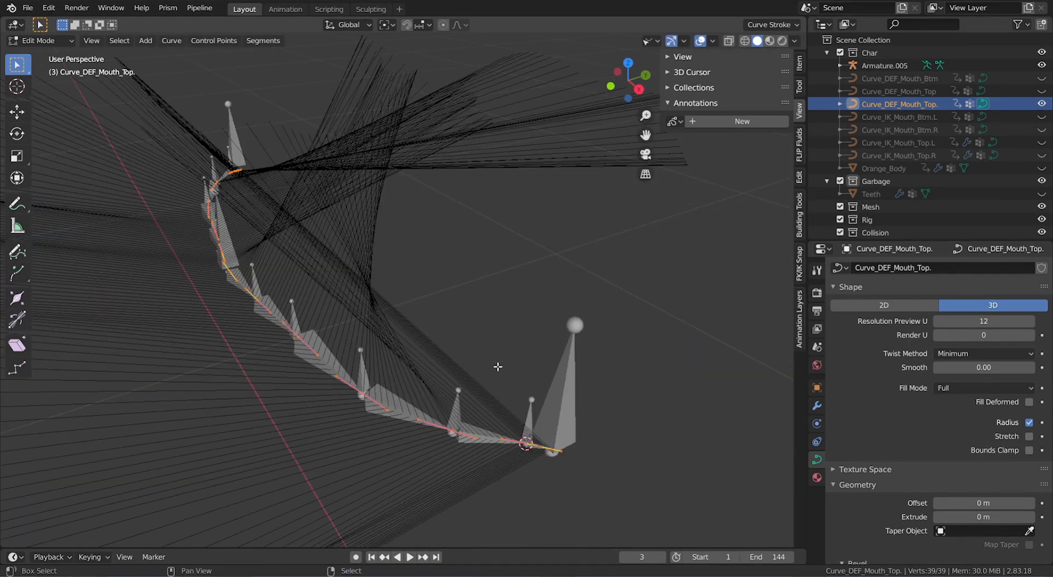
alt+shift+scroll(448, 426, up, 1)
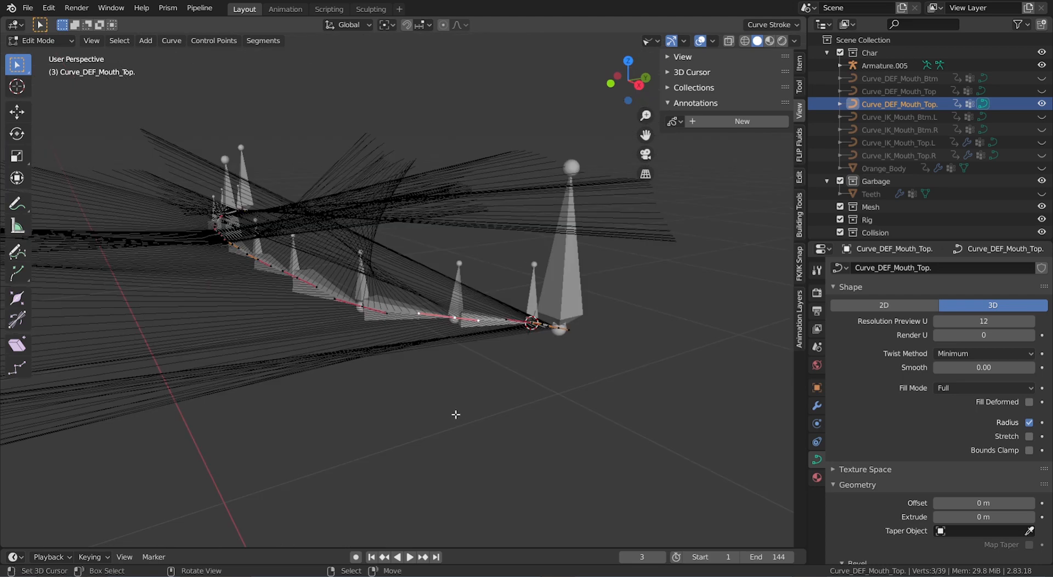
key(g)
right_click(447, 296)
shift+click(362, 309)
key(g)
right_click(367, 278)
scroll(478, 308, up, 3)
Step: Exit the curve's Edit Mode, select the armature and put it in Pose Mode
key(Tab)
right_click(522, 276)
key(KP_Decimal)
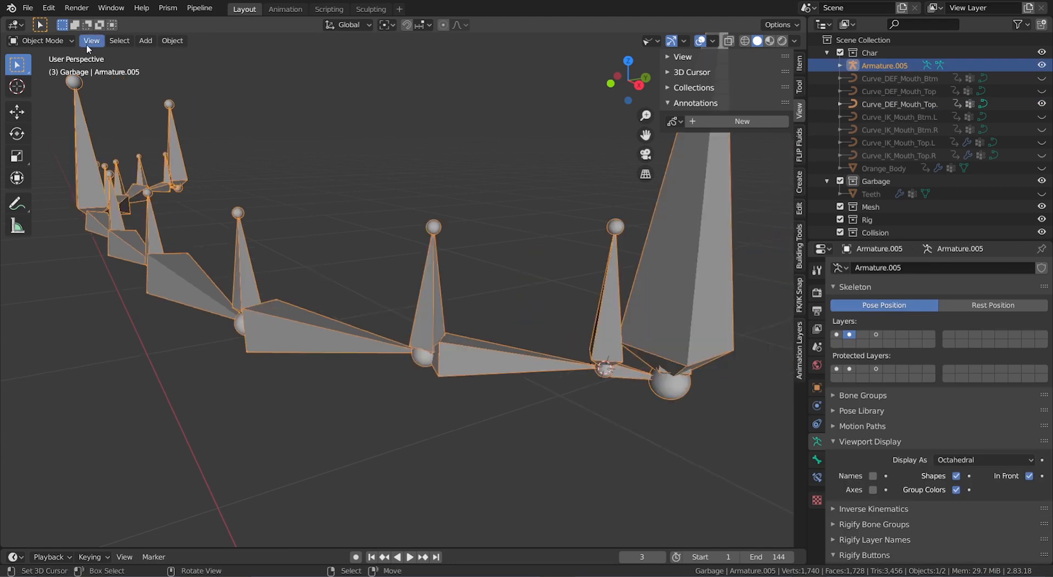
click(44, 41)
click(52, 88)
Step: Test-move the hook bones Top_Hooks.006 and Top_Hooks.002 in Pose Mode, cancelling each move
click(437, 310)
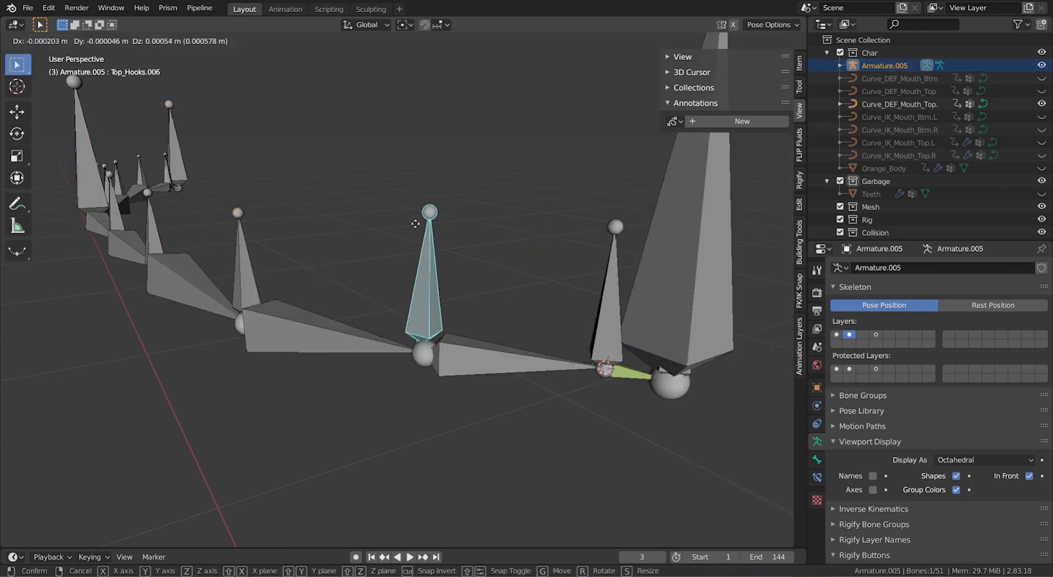
key(g)
right_click(416, 146)
click(246, 280)
key(g)
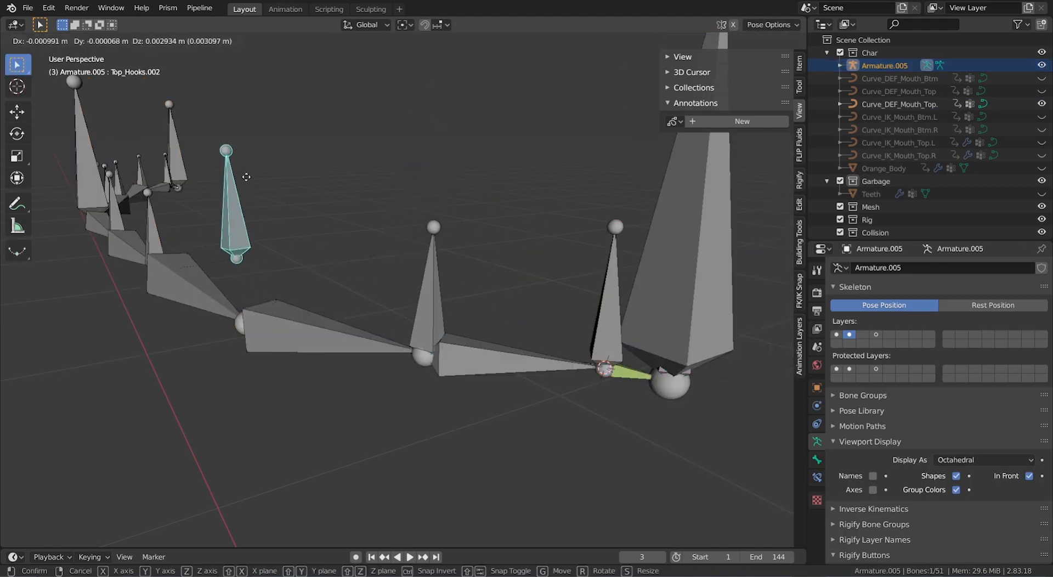
right_click(249, 180)
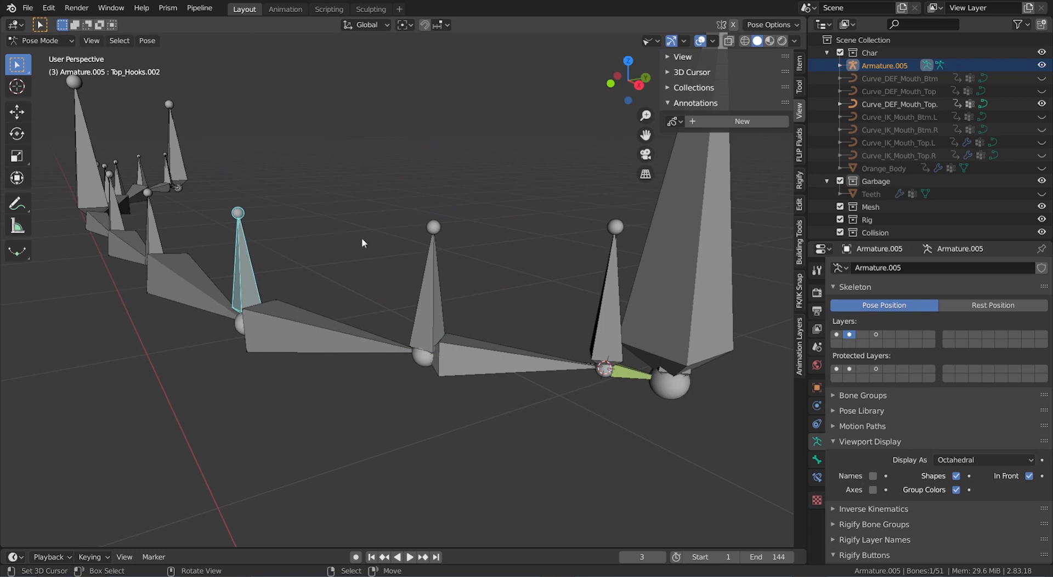
click(434, 317)
key(g)
right_click(377, 231)
middle_drag(378, 236, 367, 251)
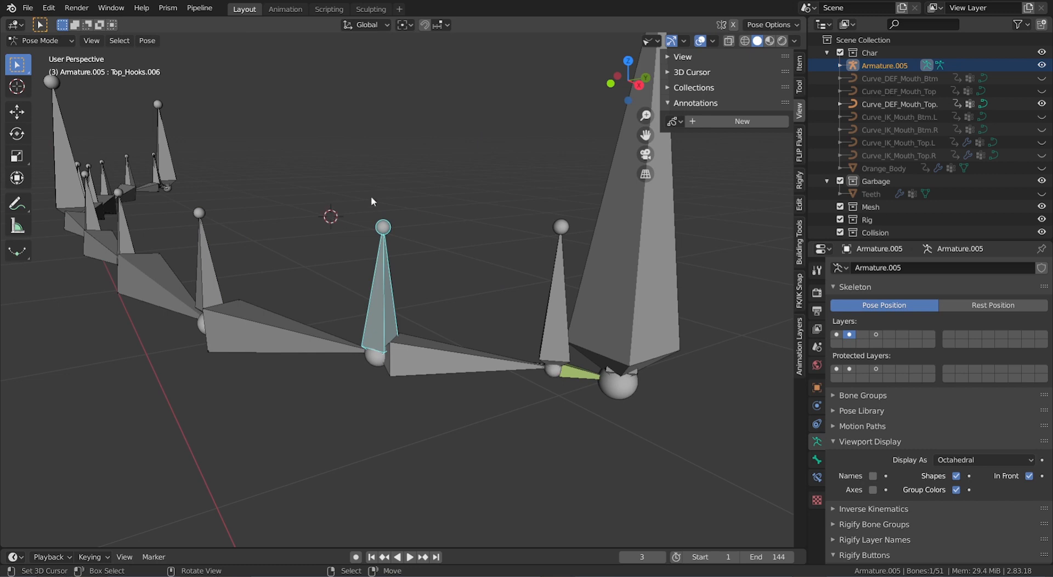
Step: Select the hook bones in Pose Mode from Top_Hooks.001 at the mouth corner along half of the upper lip to Top_Hooks.004
click(39, 44)
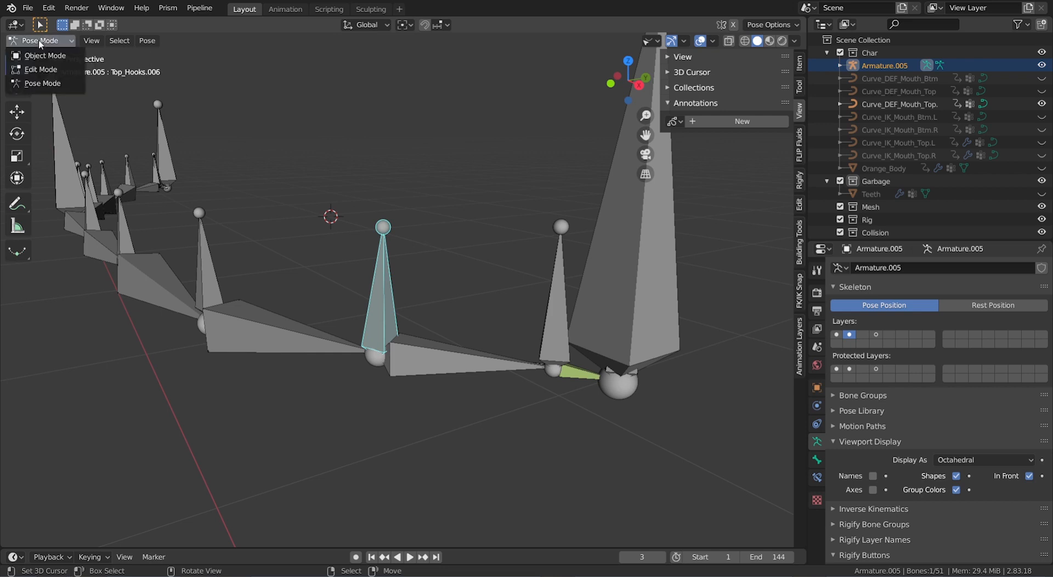
ctrl+scroll(454, 226, up, 12)
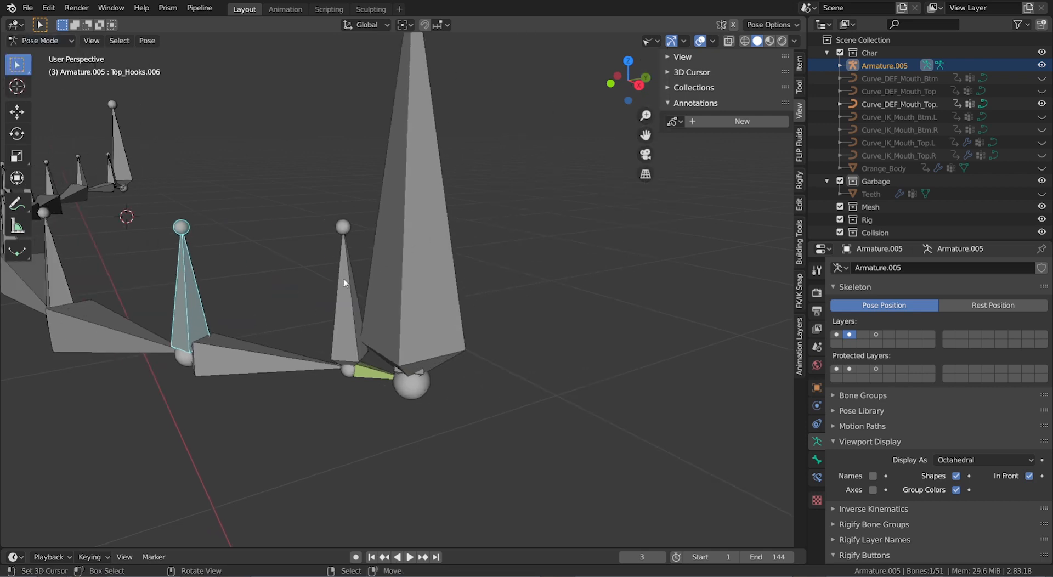
ctrl+scroll(343, 280, down, 4)
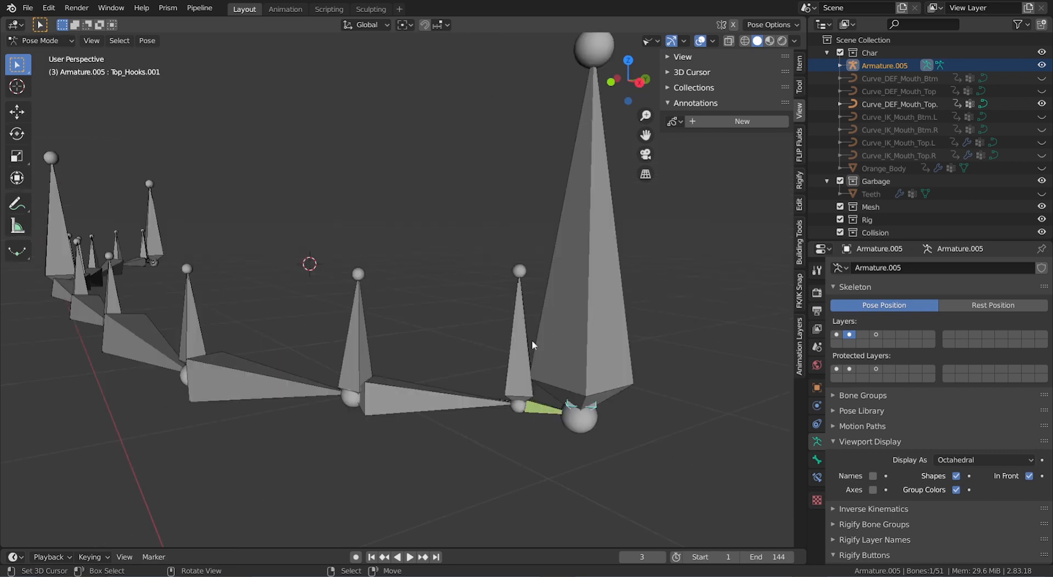
shift+click(524, 320)
shift+click(369, 346)
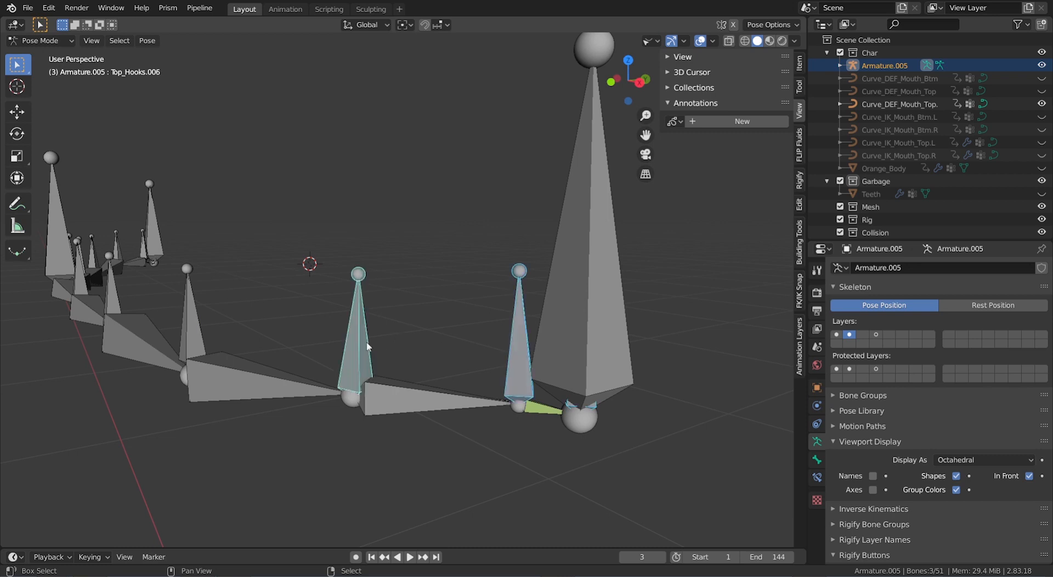
scroll(367, 345, down, 3)
shift+right_click(386, 316)
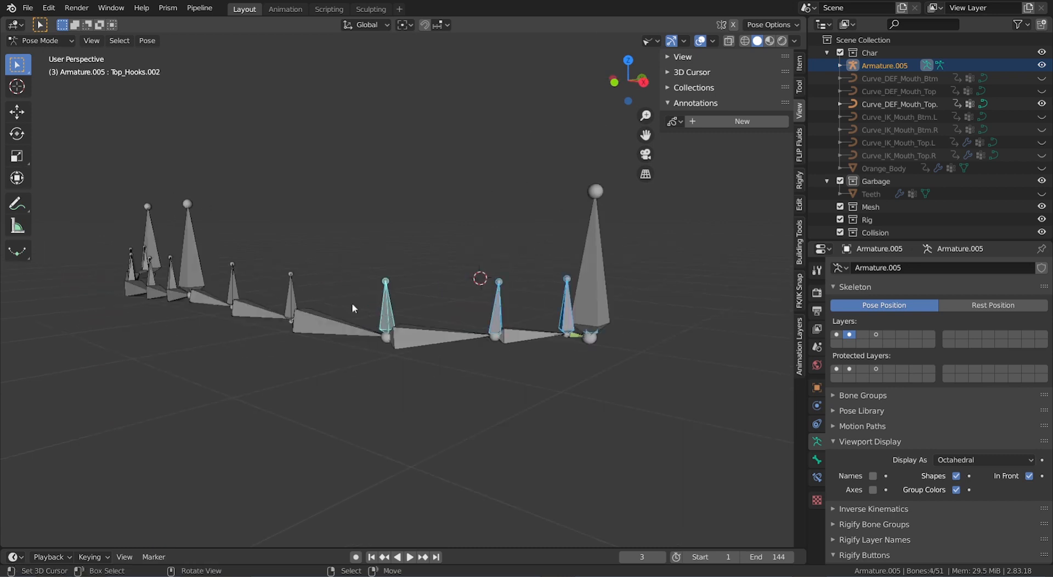
shift+right_click(290, 299)
middle_drag(279, 298, 308, 293)
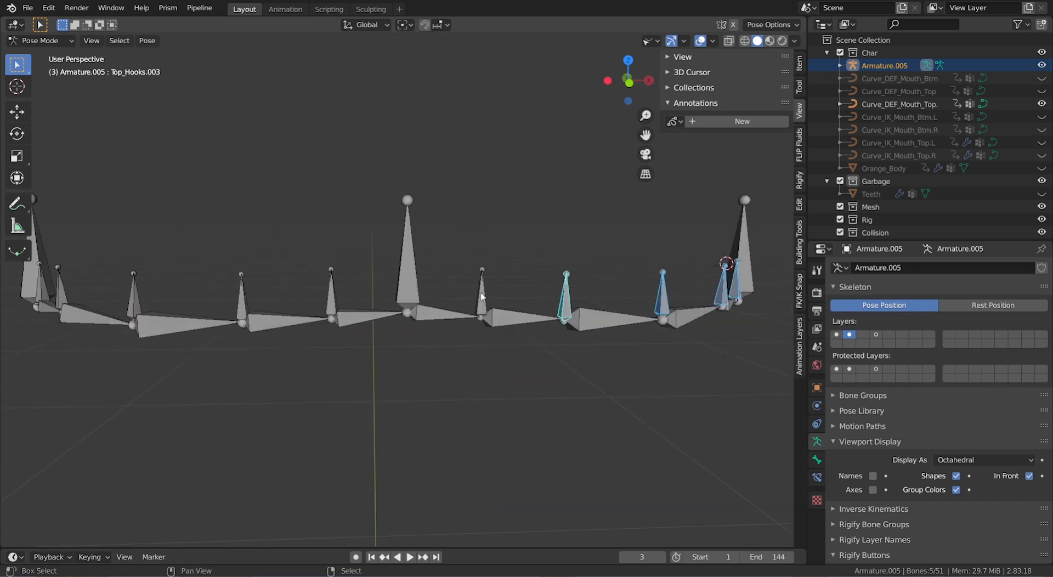
shift+right_click(479, 297)
middle_drag(452, 297, 463, 298)
Step: Switch to wireframe shading and add the hook bones on the other half of the lip, up to Top_Hooks.009, to the selection
key(shift+z)
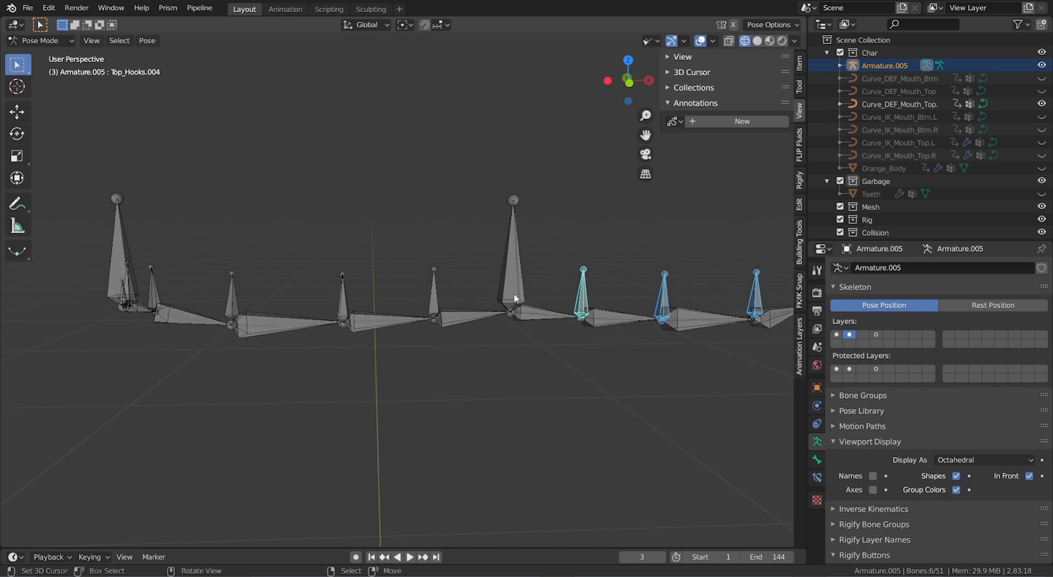
shift+right_click(433, 300)
shift+right_click(348, 296)
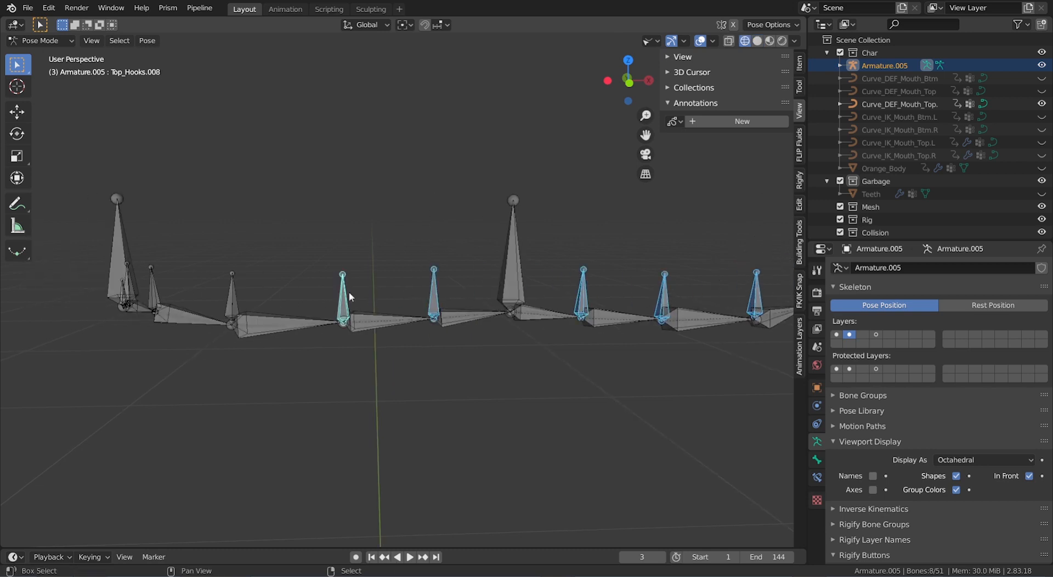
ctrl+scroll(356, 302, down, 5)
ctrl+scroll(356, 302, down, 4)
shift+right_click(427, 292)
shift+right_click(342, 290)
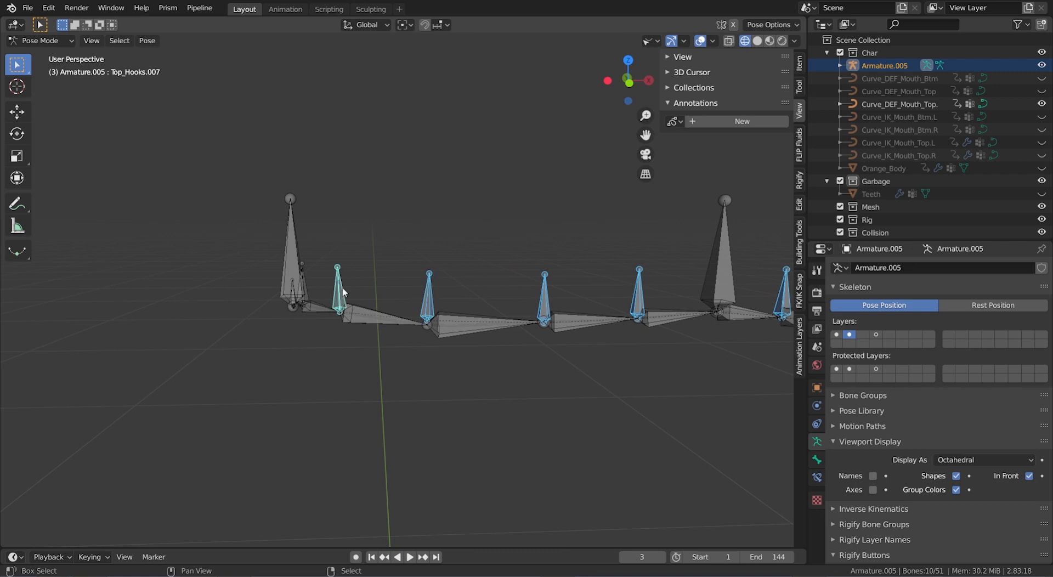
shift+right_click(312, 283)
scroll(315, 287, up, 5)
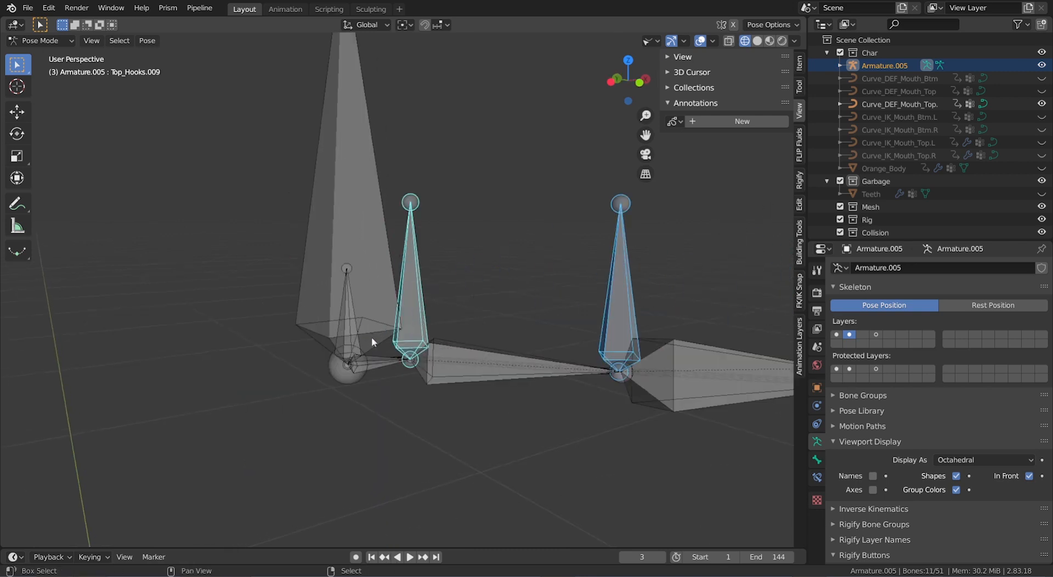
Step: Add Top_Hooks.013 at the opposite mouth corner to the selection, leaving the large Mouth Corner.R bone deselected
shift+right_click(350, 300)
shift+right_click(350, 300)
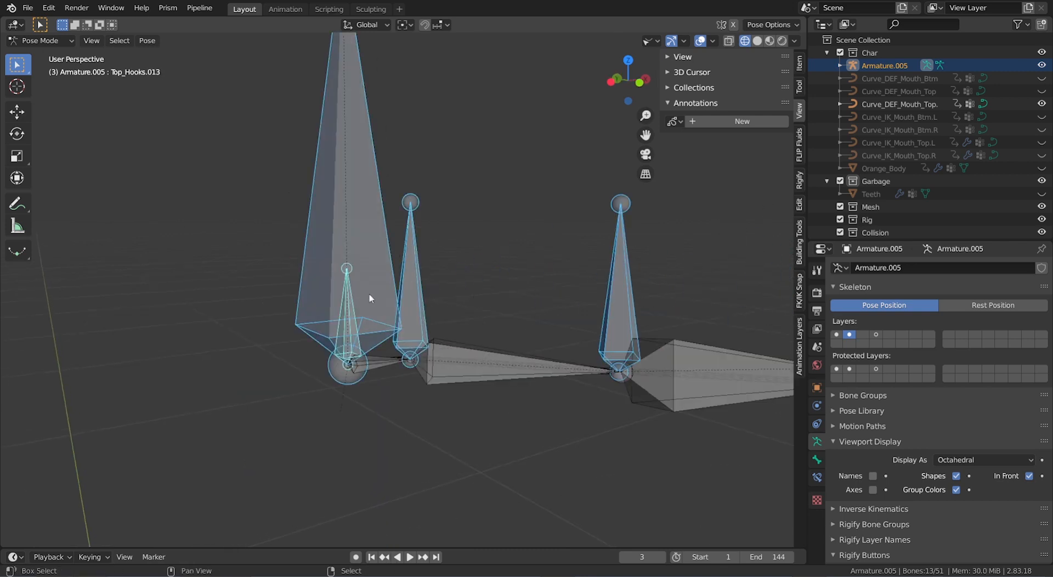
shift+right_click(371, 299)
shift+right_click(362, 299)
scroll(378, 300, down, 5)
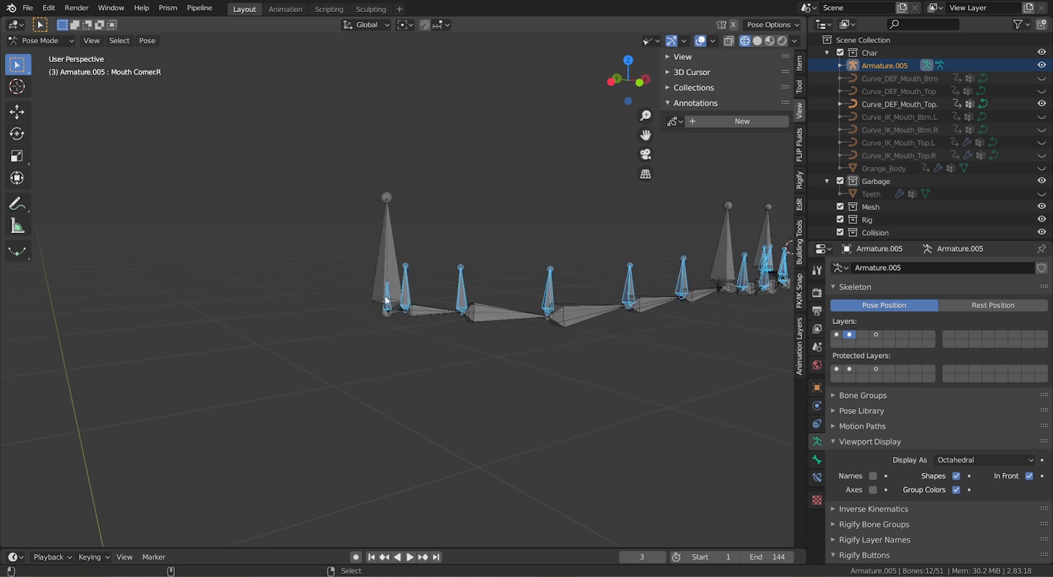
middle_drag(386, 300, 521, 340)
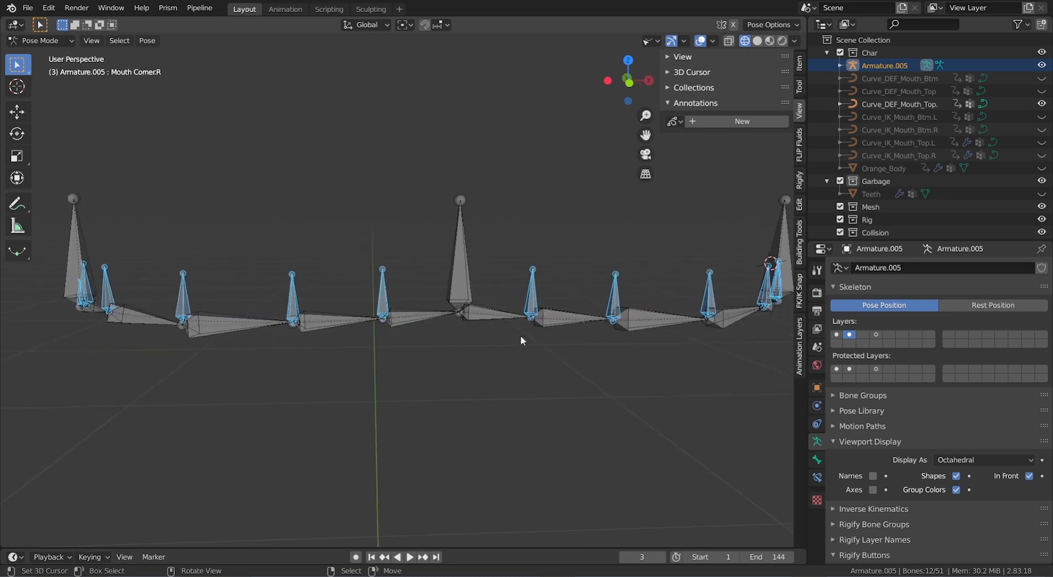
Step: Assign the selected hook bones additionally to the third bone layer and display only that armature layer
key(m)
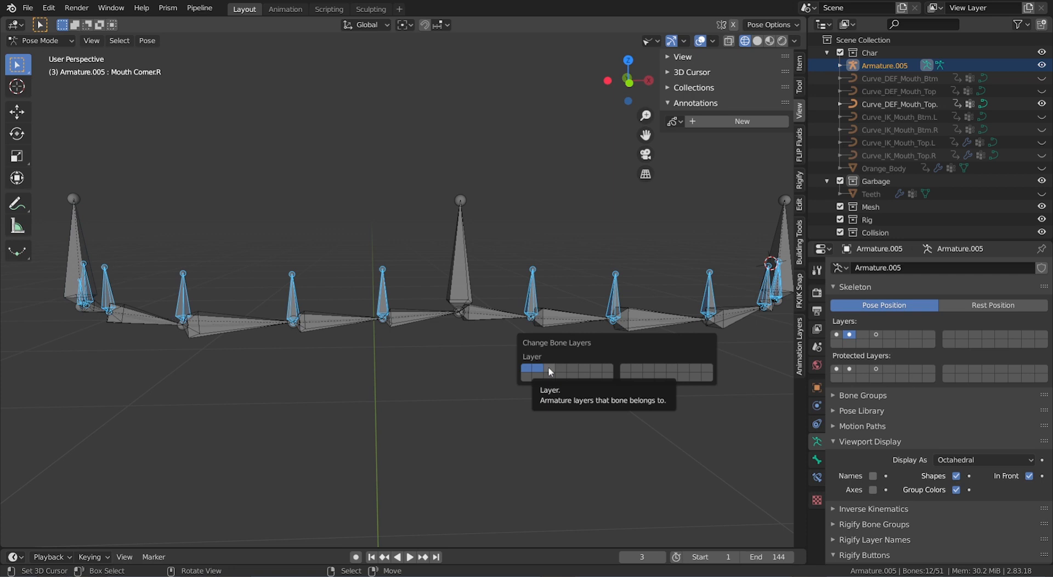
shift+click(548, 366)
scroll(548, 302, up, 2)
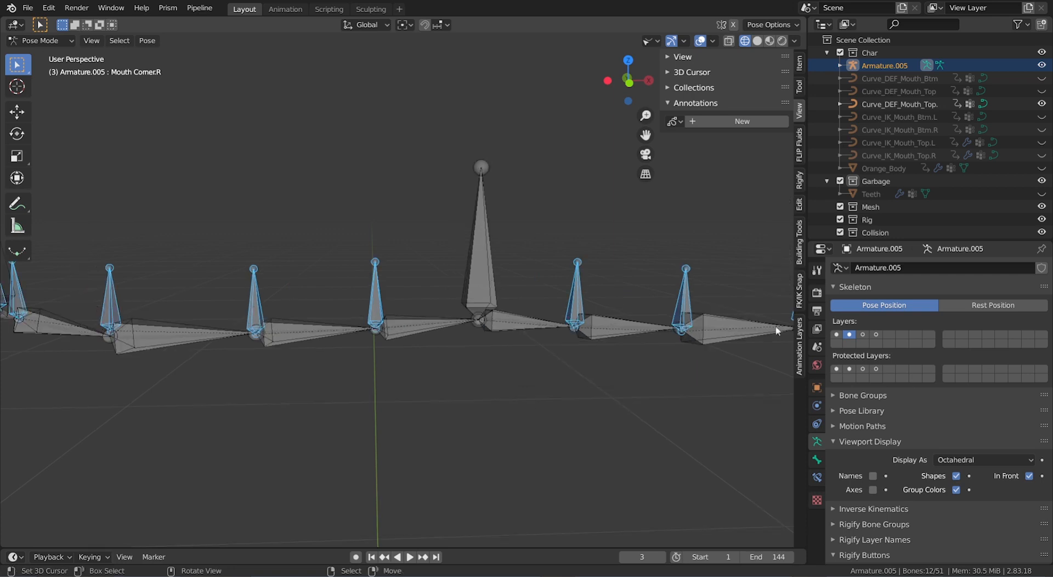
click(863, 335)
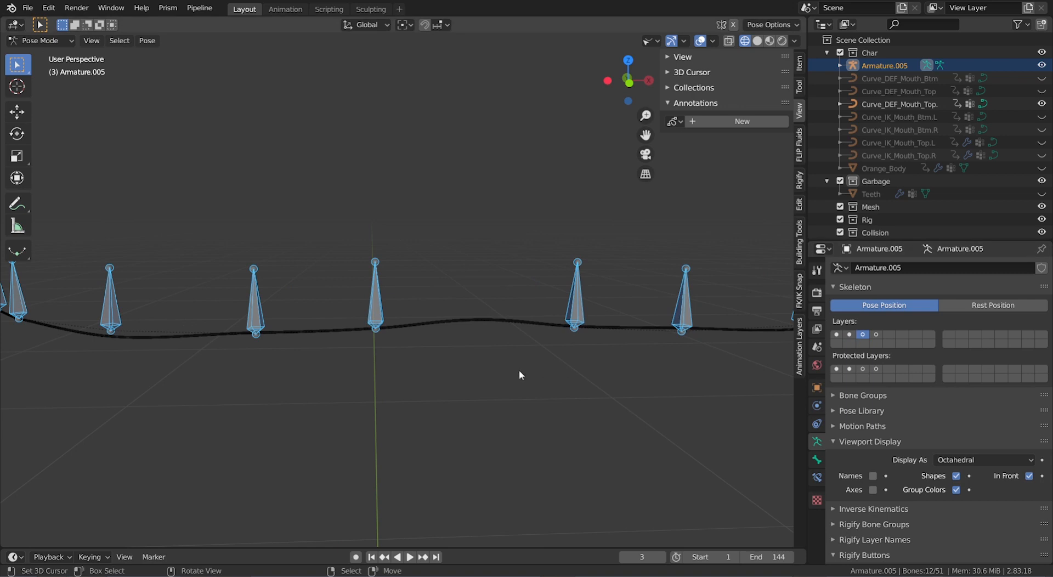
scroll(520, 374, down, 3)
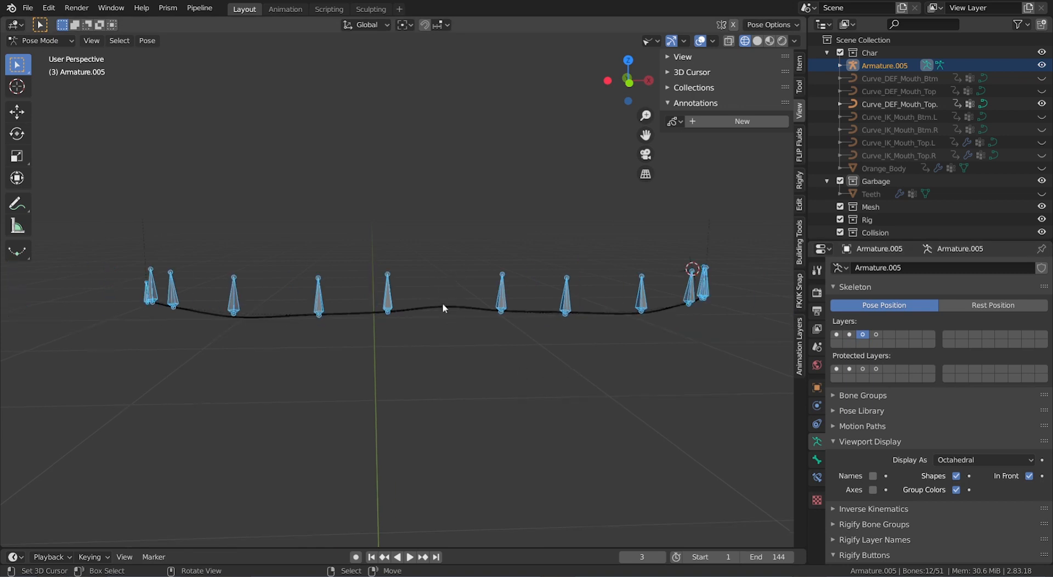
Step: Display the first armature layer, select the small centre bone DEF_Mouth_Top.011 and add it to the second and third bone layers
shift+click(850, 335)
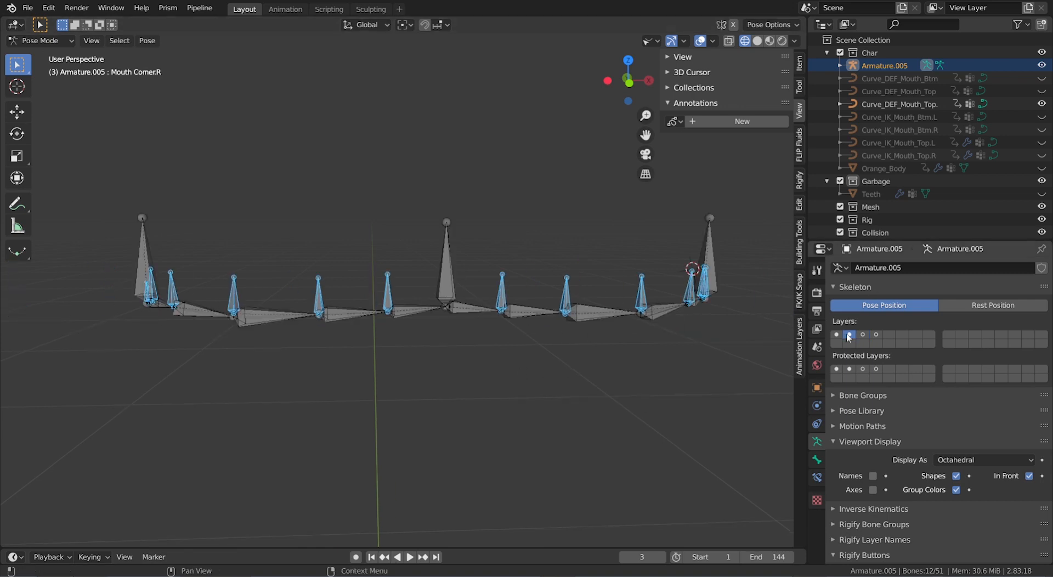
shift+click(836, 335)
scroll(489, 306, up, 3)
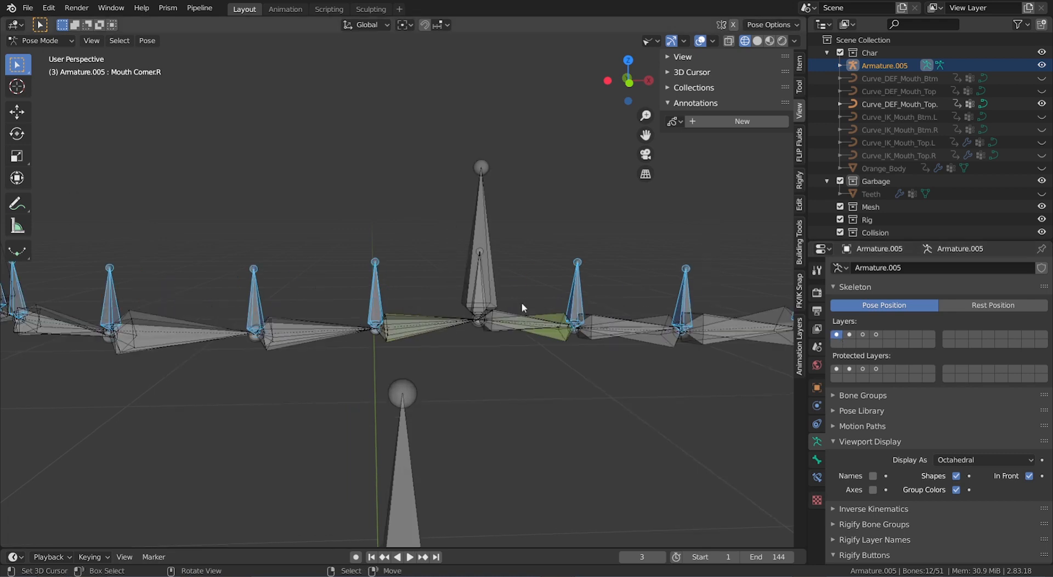
click(477, 299)
click(478, 299)
scroll(476, 294, up, 3)
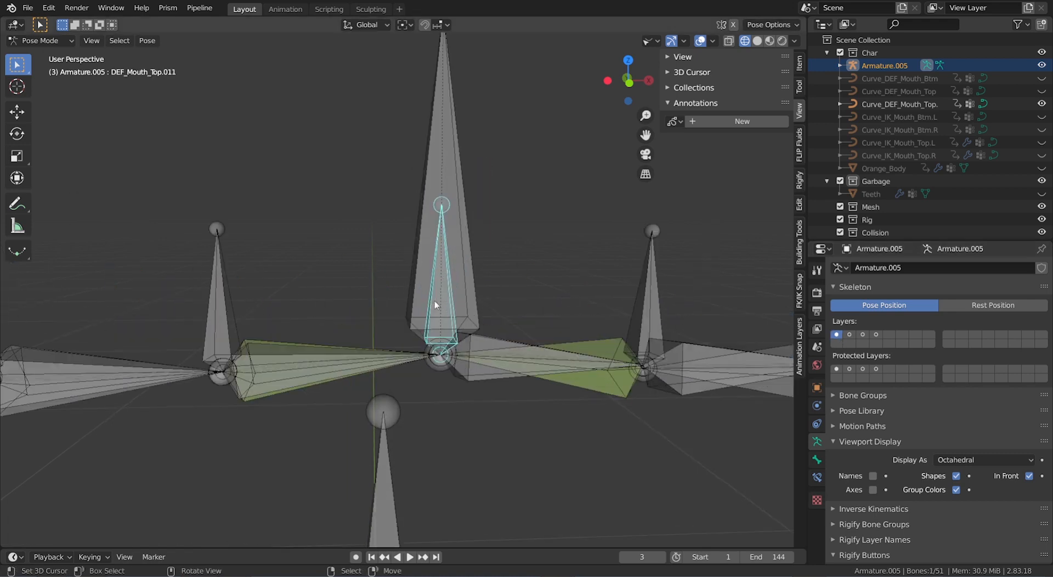
key(m)
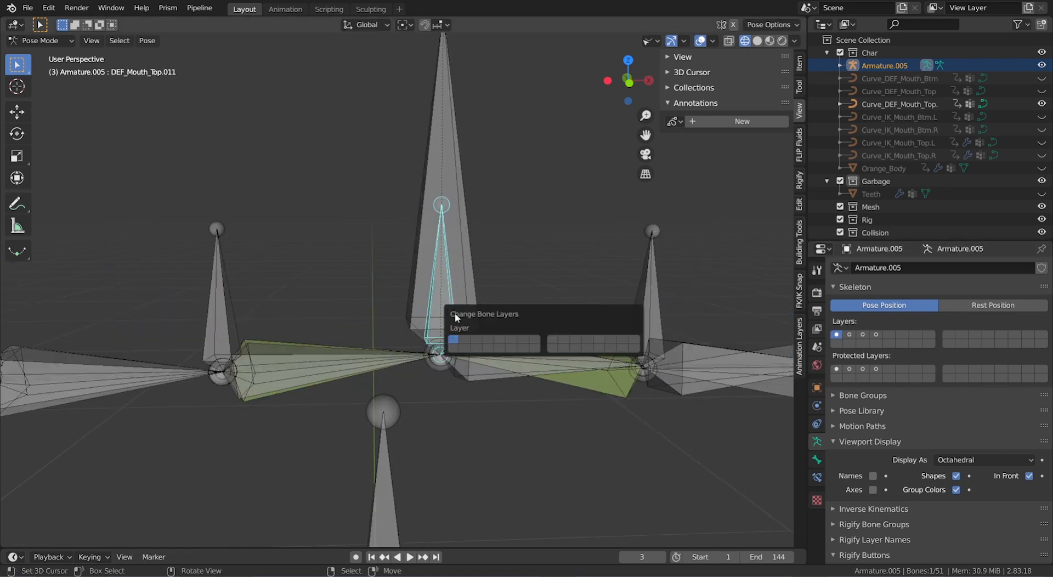
shift+click(464, 339)
shift+click(479, 338)
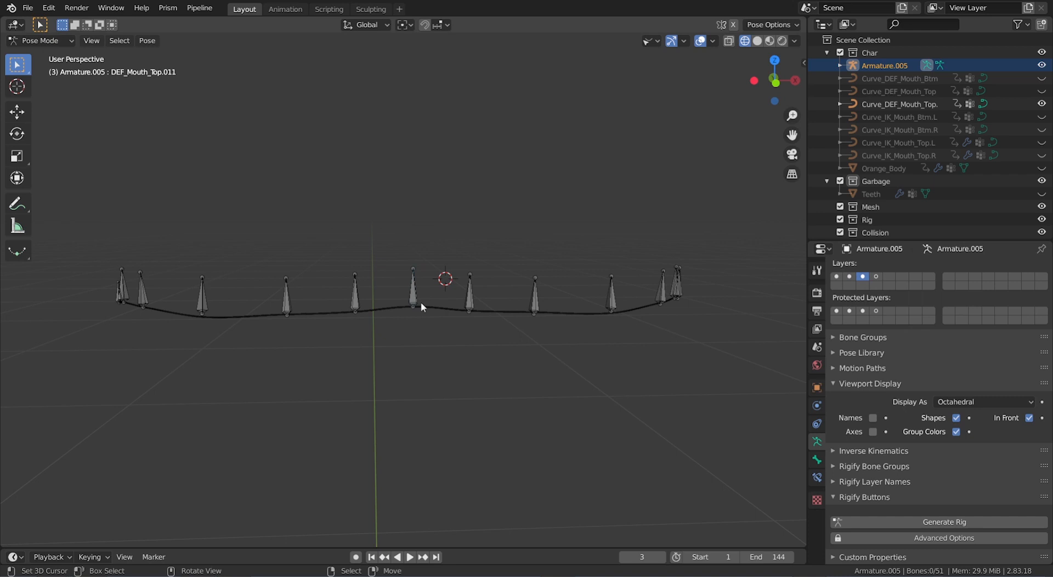
Step: Test-move the hook bone at the end of the lip curve in Pose Mode and cancel the move
scroll(420, 302, up, 5)
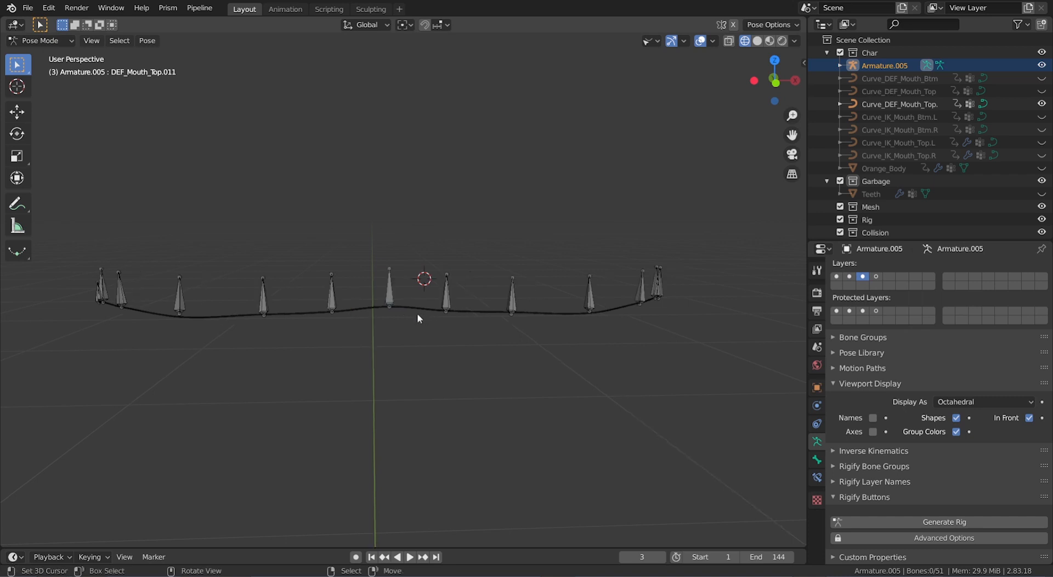
scroll(393, 320, down, 6)
middle_drag(400, 320, 359, 323)
scroll(576, 328, up, 5)
ctrl+scroll(556, 332, down, 3)
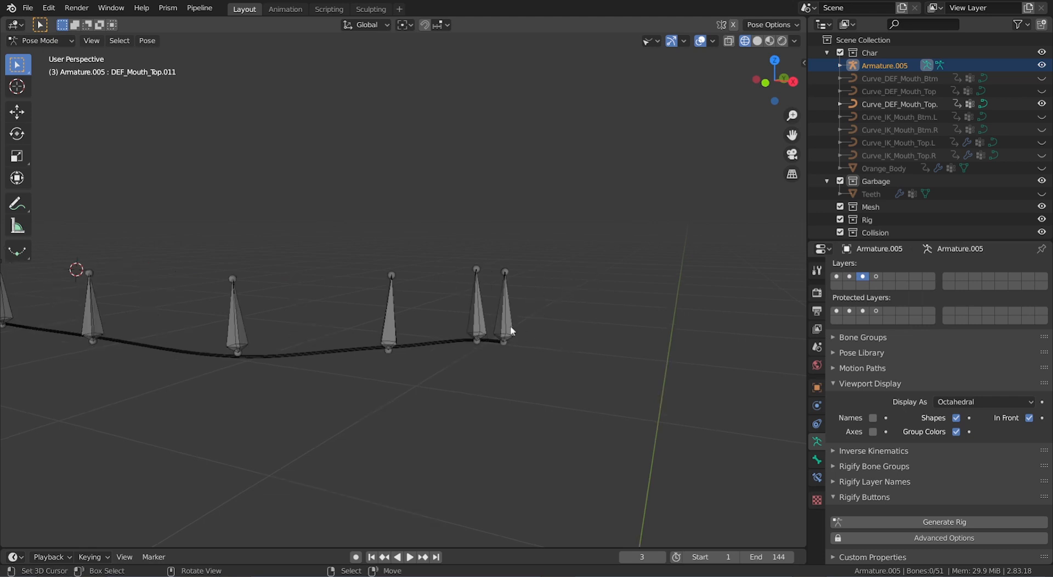
click(501, 307)
key(g)
key(Escape)
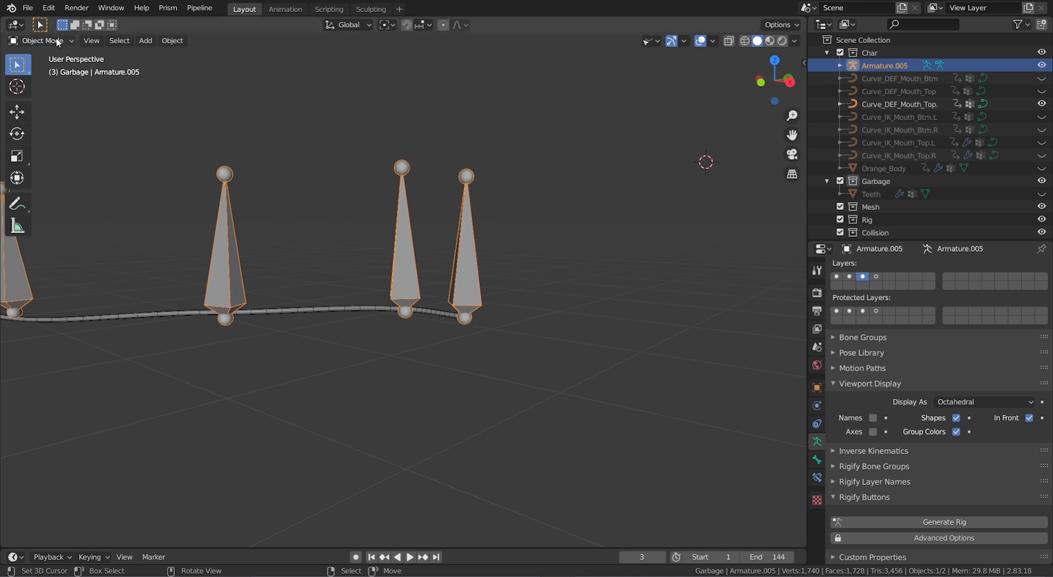
Step: Make Top_Hooks.001 the active bone in Pose Mode, and select the lip curve together with the armature in Object Mode
click(59, 43)
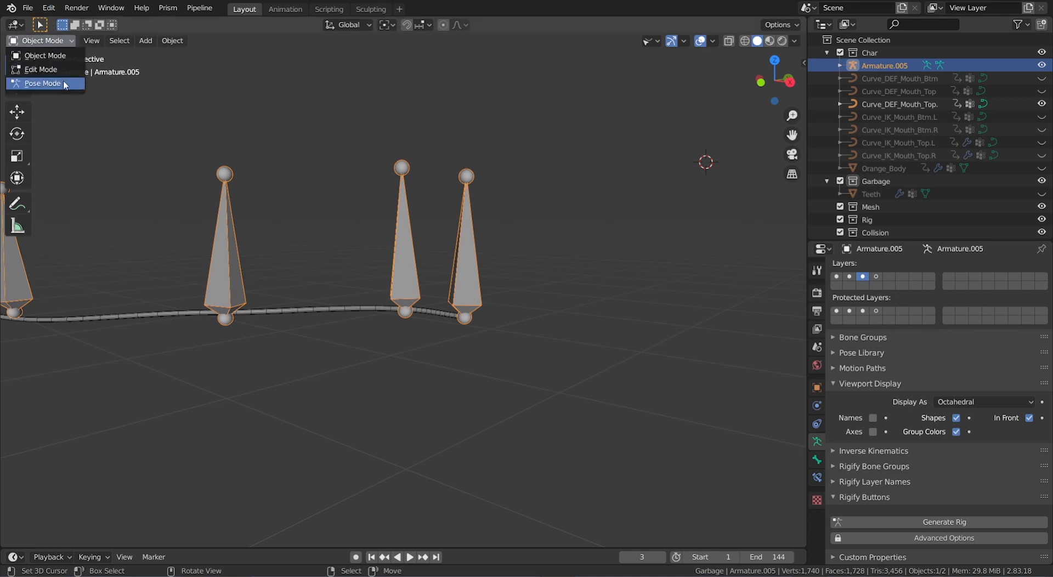
click(65, 86)
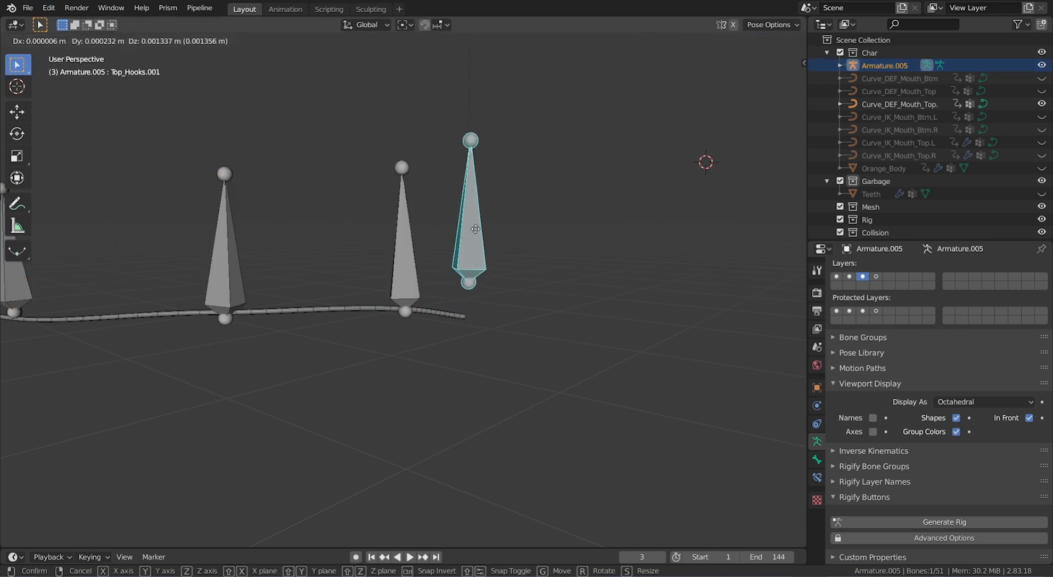
click(36, 43)
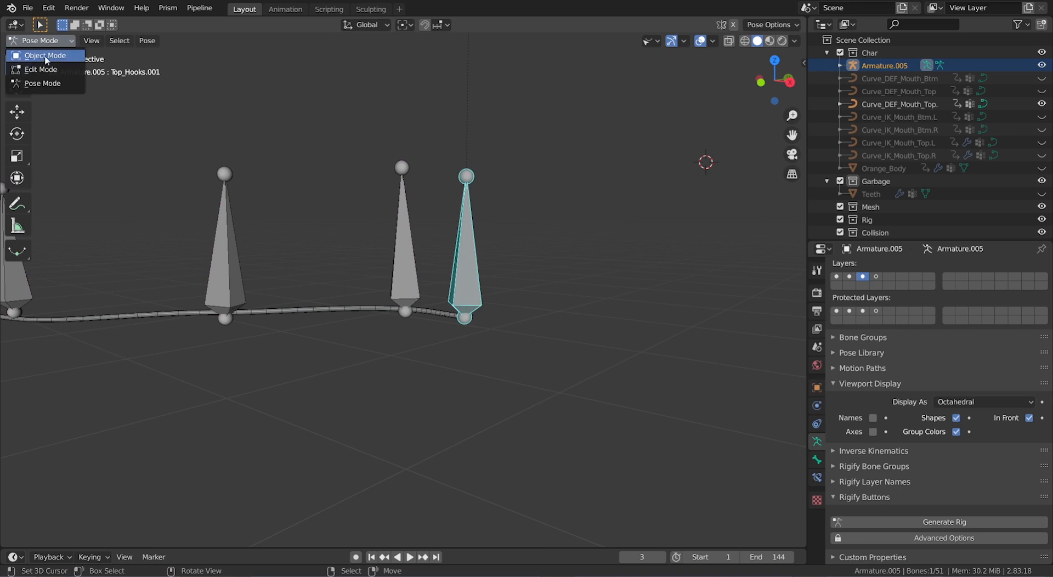
click(45, 57)
shift+click(447, 319)
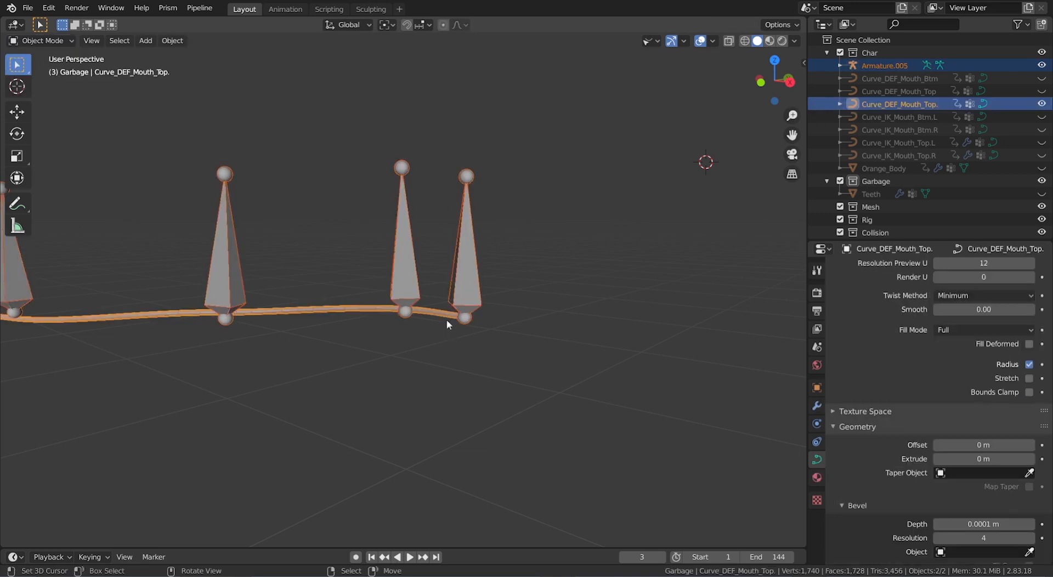
Step: Hook the curve's end control point at the mouth corner to the selected object's active bone and leave Edit Mode
key(Tab)
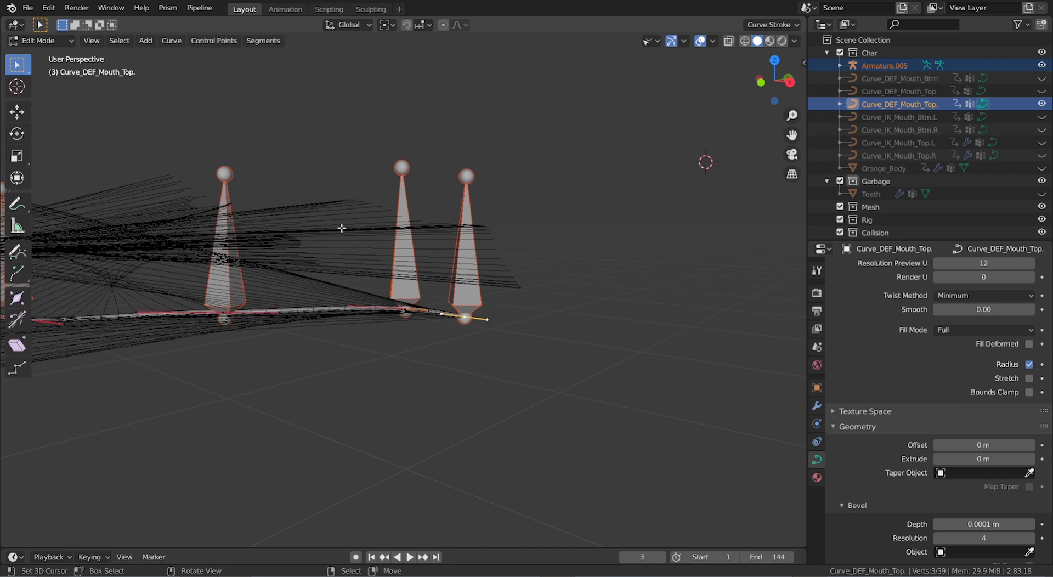
scroll(474, 327, up, 1)
key(g)
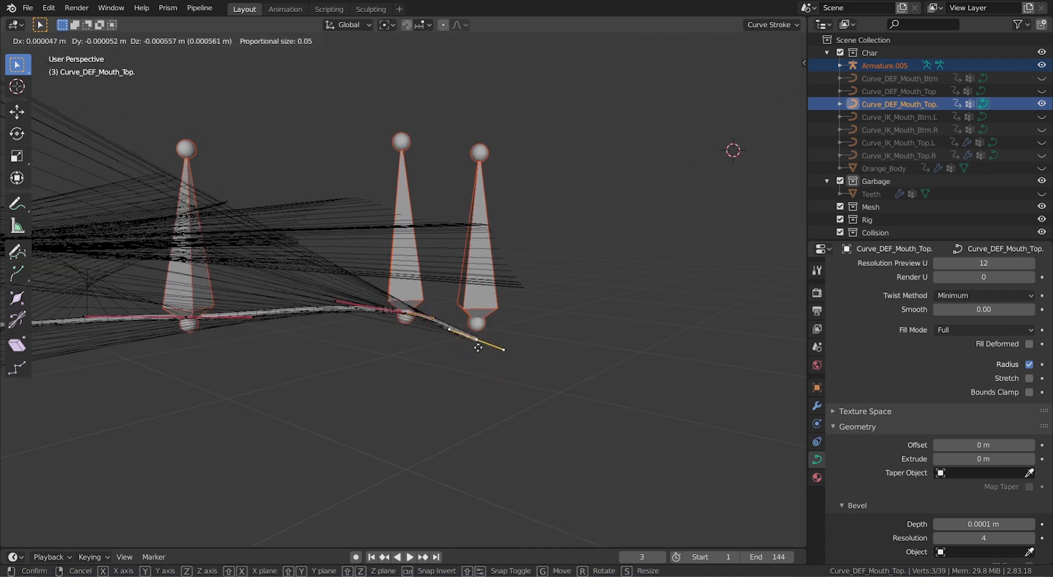
click(481, 338)
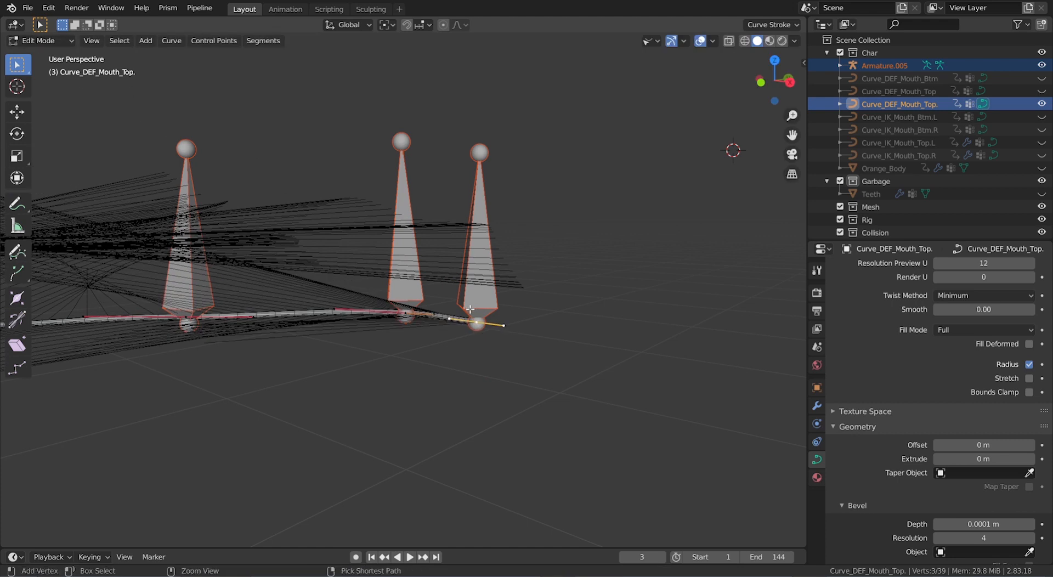
key(ctrl+h)
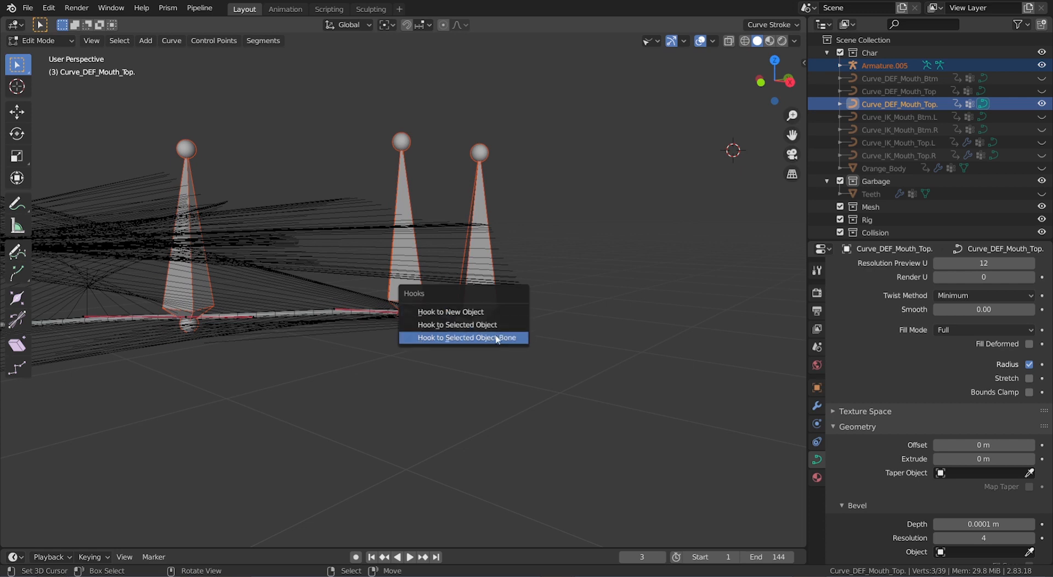
click(496, 336)
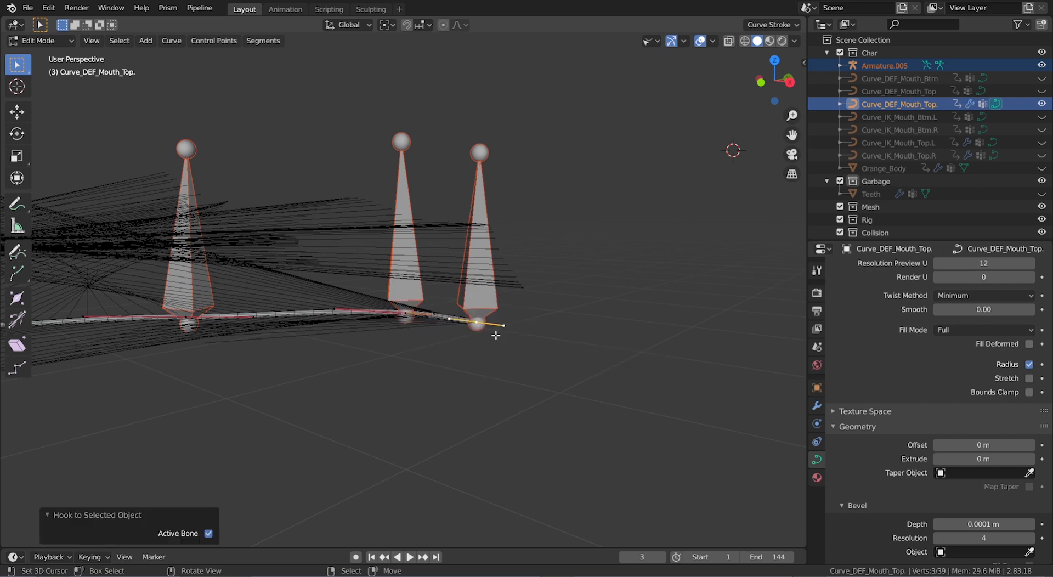
key(Tab)
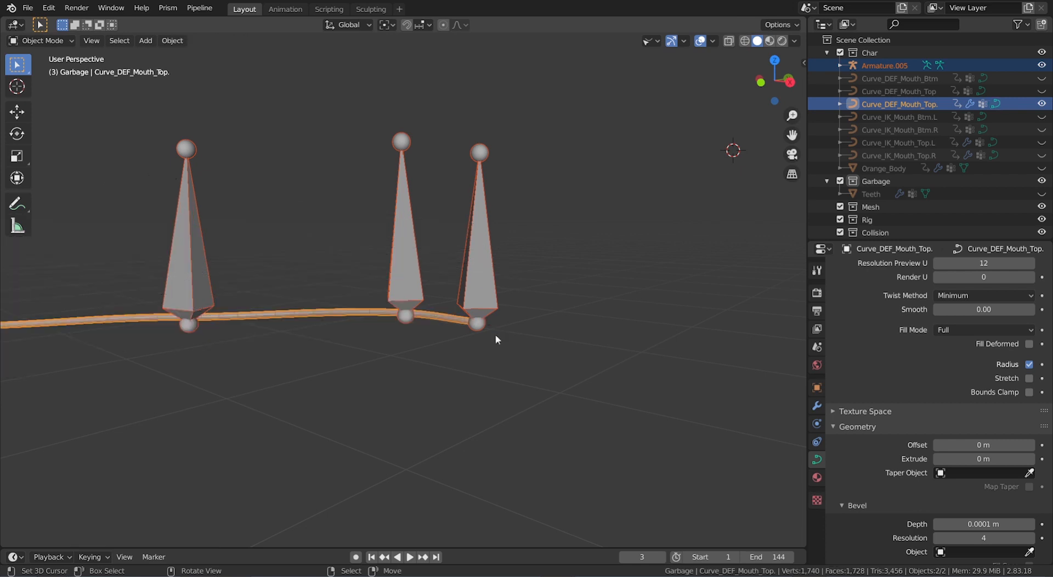
Step: Make the hook bone next to Top_Hooks.001 active in Pose Mode, then select the lip curve with the armature and enter Edit Mode
click(407, 226)
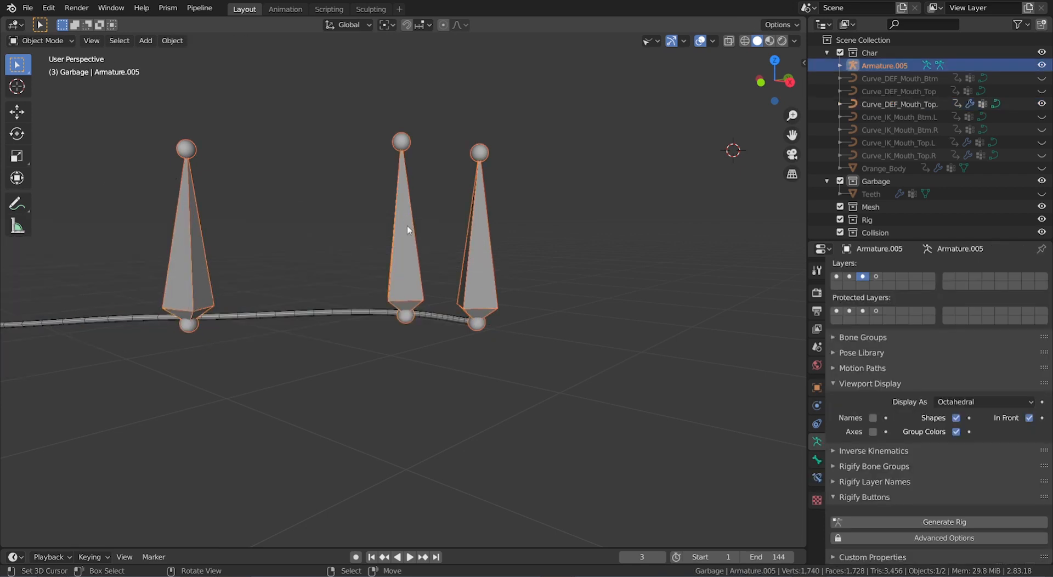
scroll(407, 225, down, 3)
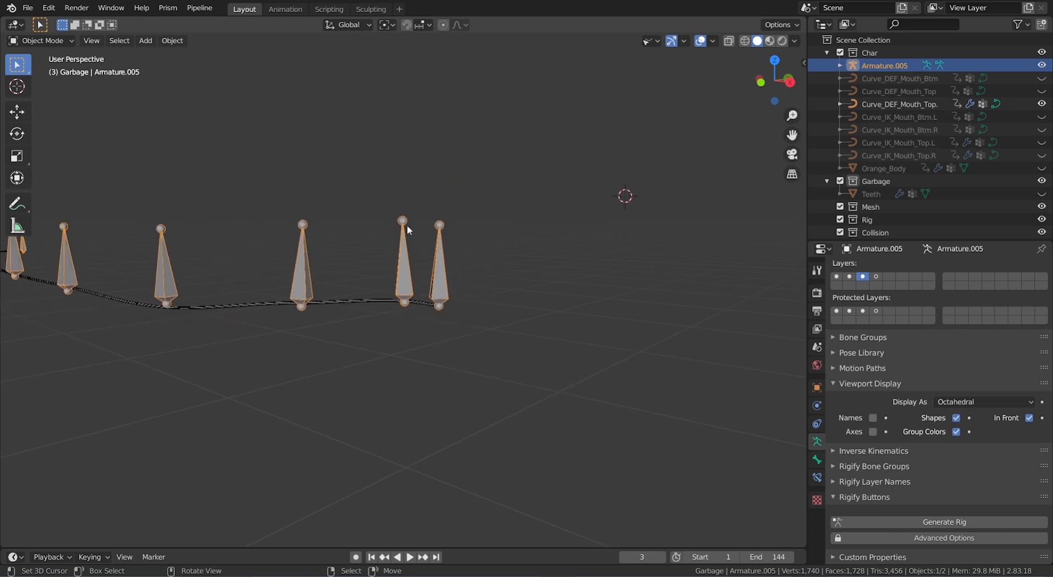
scroll(407, 230, up, 2)
scroll(417, 258, up, 2)
key(ctrl+Tab)
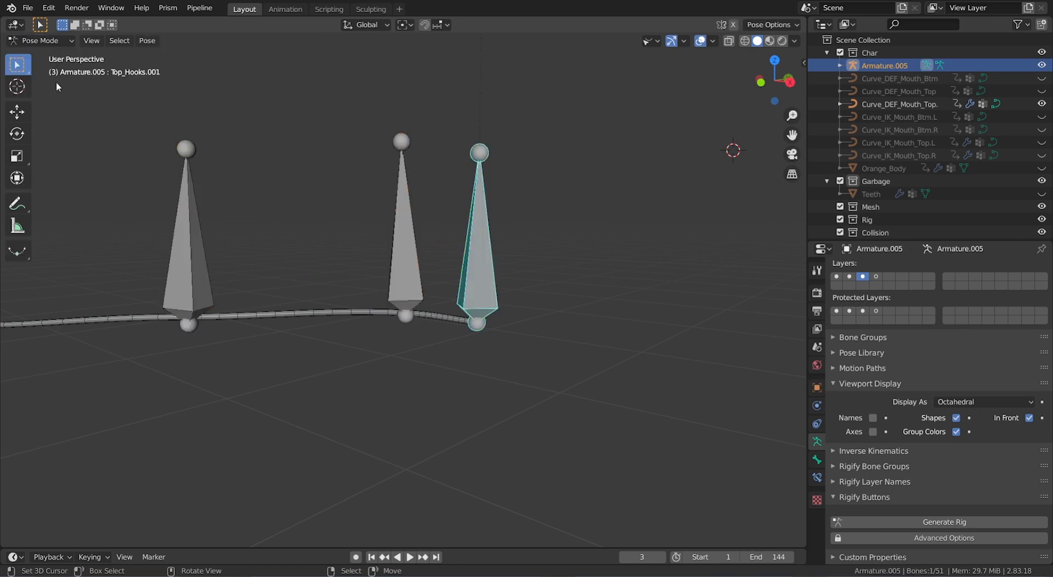
key(ctrl+Tab)
shift+click(322, 319)
key(Tab)
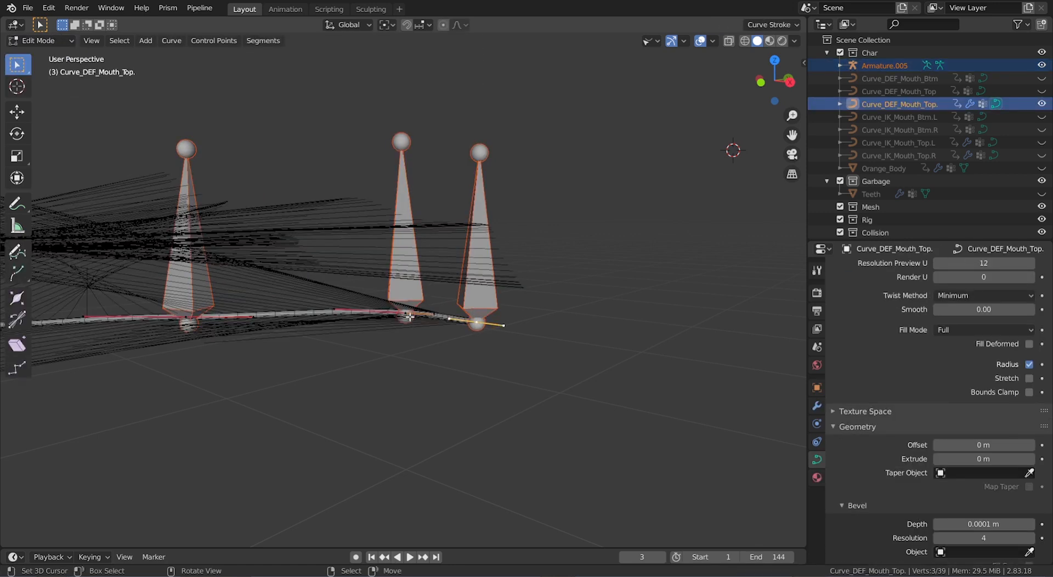
Step: Hook the curve's second control point from the mouth corner to the selected object's active bone and leave Edit Mode
click(412, 326)
key(ctrl+h)
click(413, 326)
shift+middle_drag(413, 326, 569, 325)
key(Tab)
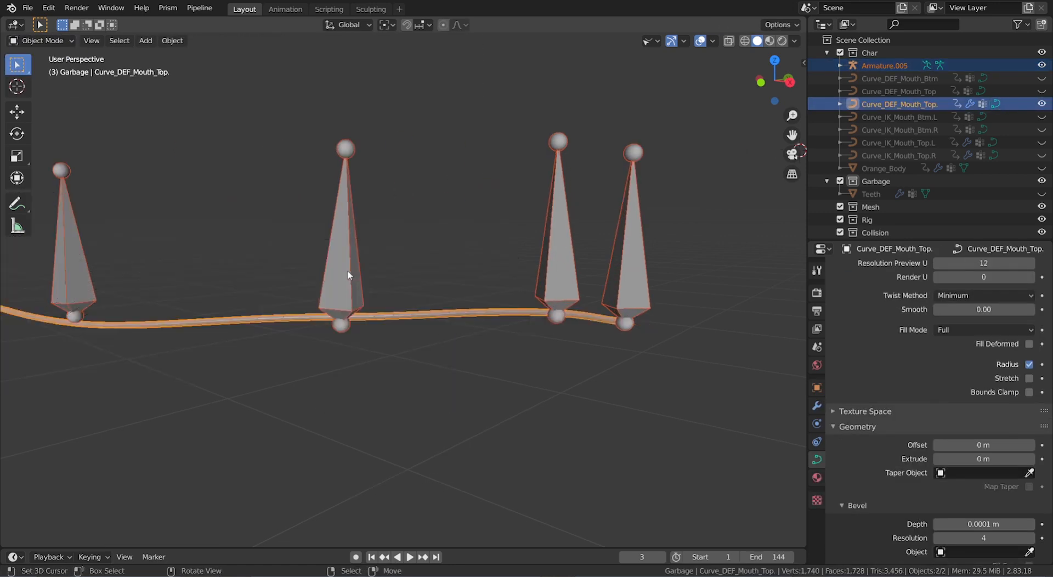
Step: Make the third bone, Top_Hooks.006, active in Pose Mode and set the armature to Rest Position
click(348, 271)
key(Tab)
click(346, 264)
key(Tab)
shift+click(363, 317)
click(344, 275)
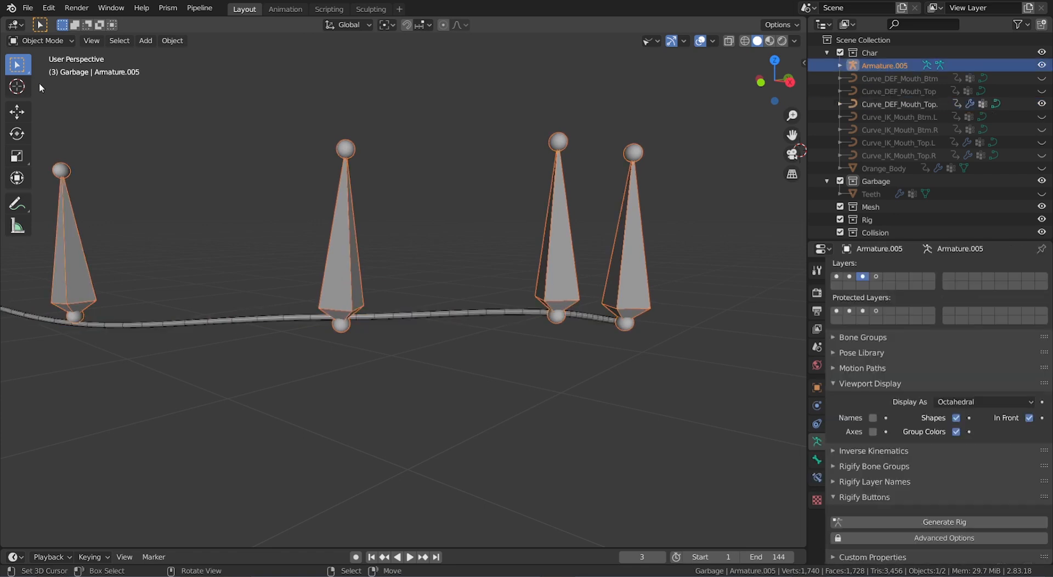
click(41, 40)
click(49, 81)
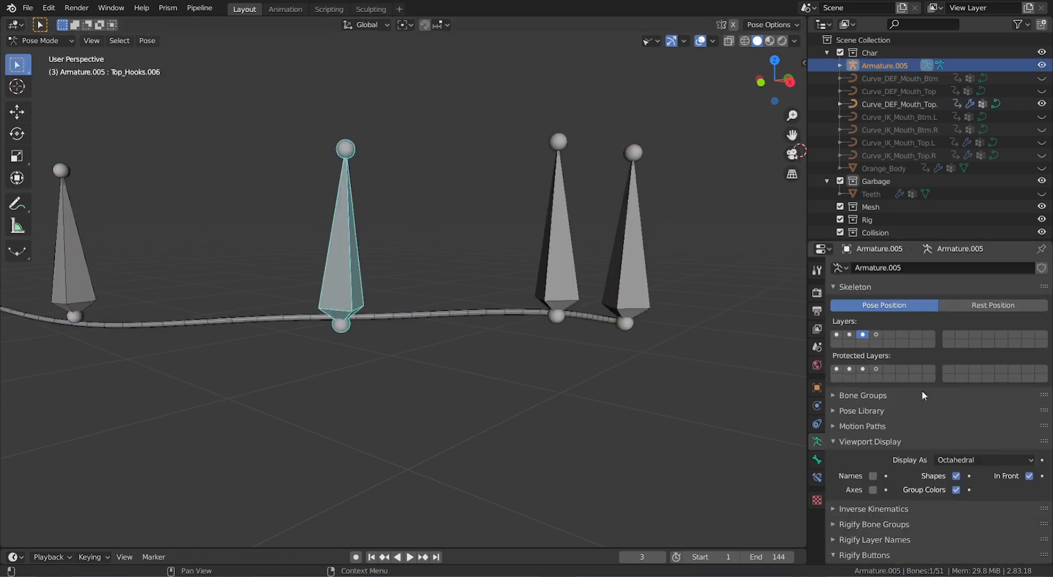
click(962, 314)
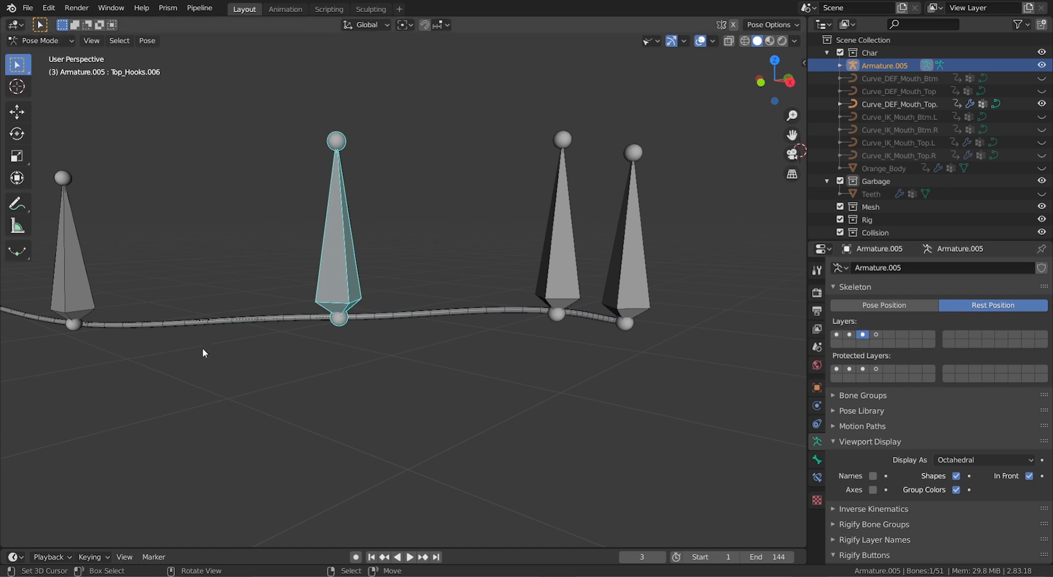
Step: Select the lip curve with the armature in Object Mode and hook the control point under Top_Hooks.006 to that bone
click(23, 44)
click(32, 55)
shift+right_click(242, 323)
key(Tab)
key(g)
right_click(333, 348)
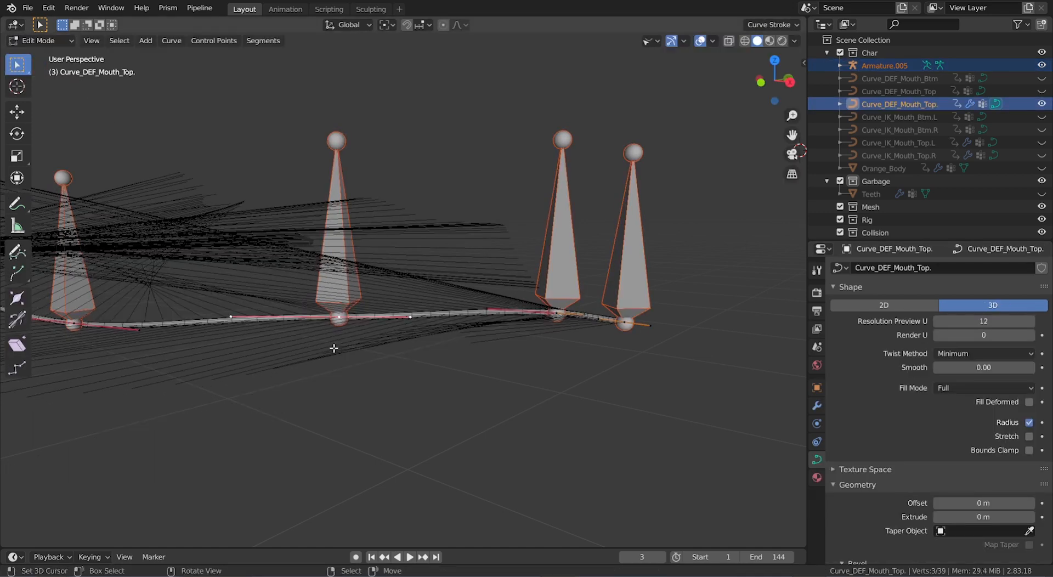
key(ctrl+h)
click(335, 275)
key(Tab)
Step: Make the fourth bone, Top_Hooks.002, active in Pose Mode, and select the lip curve together with the armature in Object Mode
shift+middle_drag(83, 283, 285, 283)
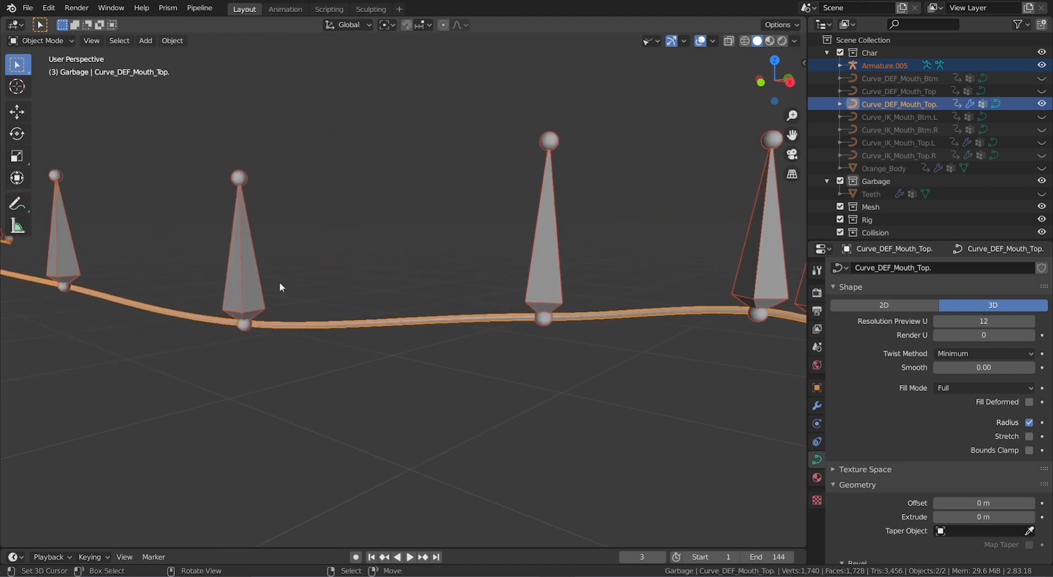
right_click(249, 282)
key(ctrl+Tab)
click(231, 290)
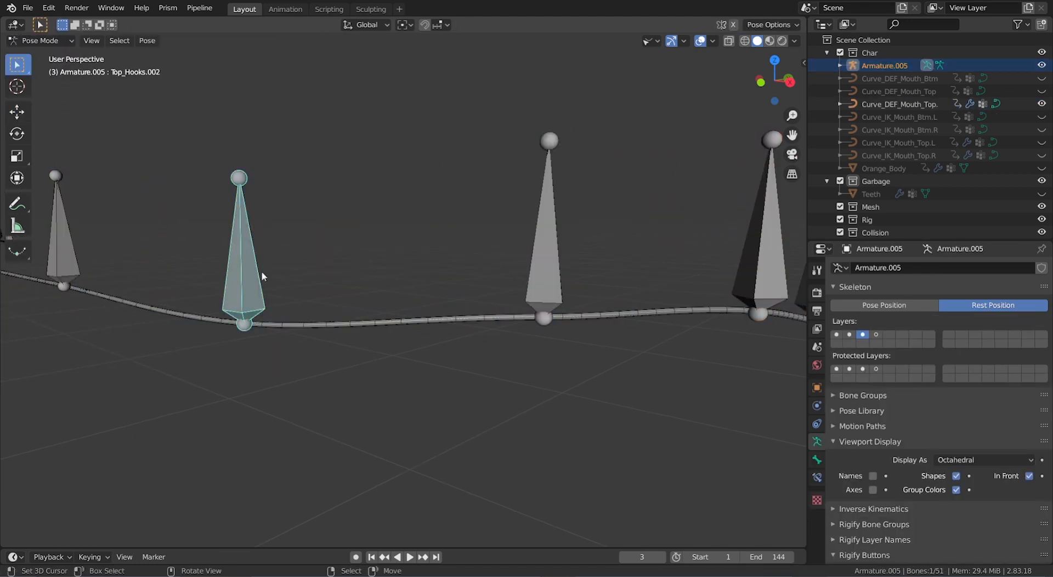
click(42, 42)
click(44, 54)
shift+right_click(270, 328)
scroll(272, 337, down, 3)
shift+middle_drag(330, 334, 446, 332)
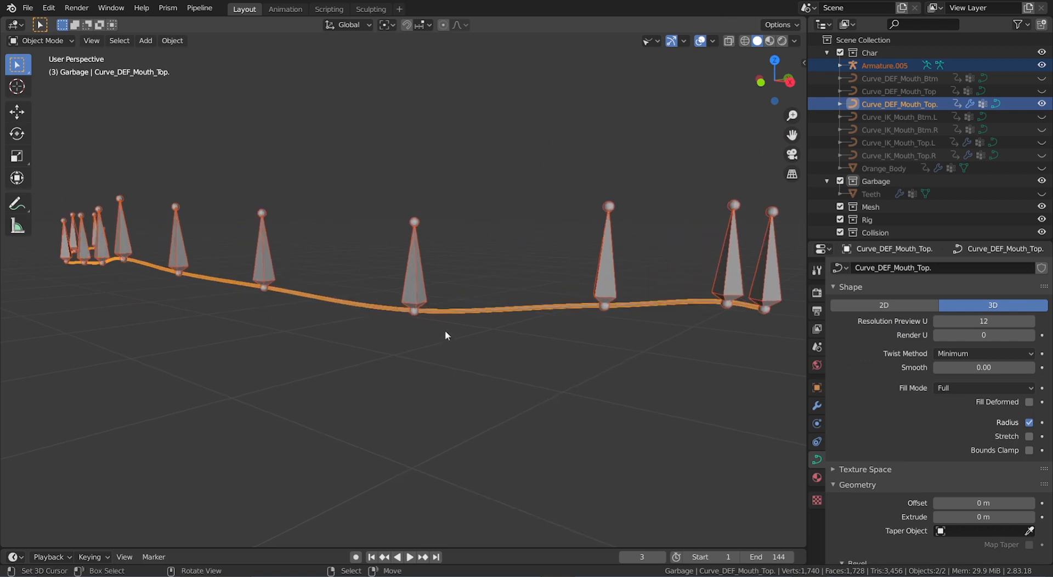
Step: Hook the lip curve's control point under Top_Hooks.002 to that active bone and return to Object Mode
scroll(431, 294, up, 3)
key(Tab)
right_drag(431, 326, 431, 344)
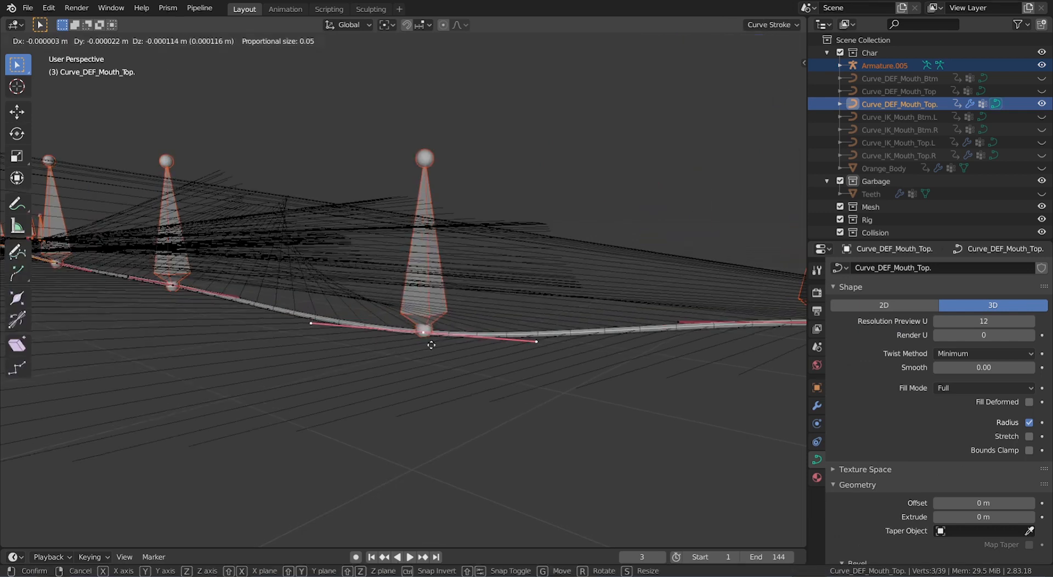
right_click(431, 351)
key(ctrl+h)
click(430, 360)
scroll(429, 354, down, 3)
middle_drag(367, 351, 678, 345)
key(Tab)
Step: Select the curve with the armature and hook the fifth control point, two points before the lip centre, to its bone
right_click(391, 263)
scroll(385, 284, up, 2)
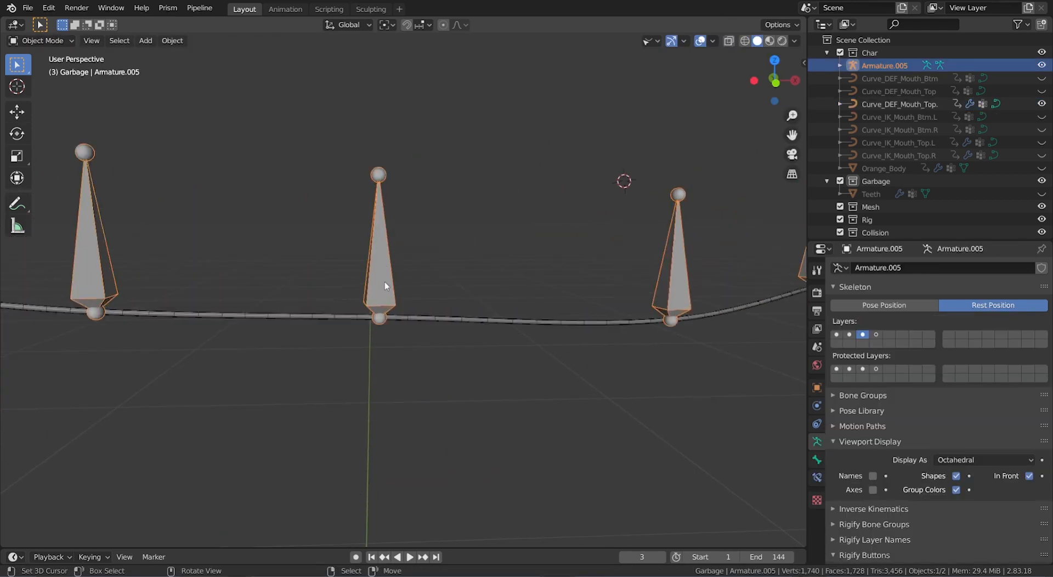
shift+right_click(381, 322)
key(Tab)
right_click(374, 326)
key(ctrl+h)
click(374, 343)
scroll(373, 343, down, 5)
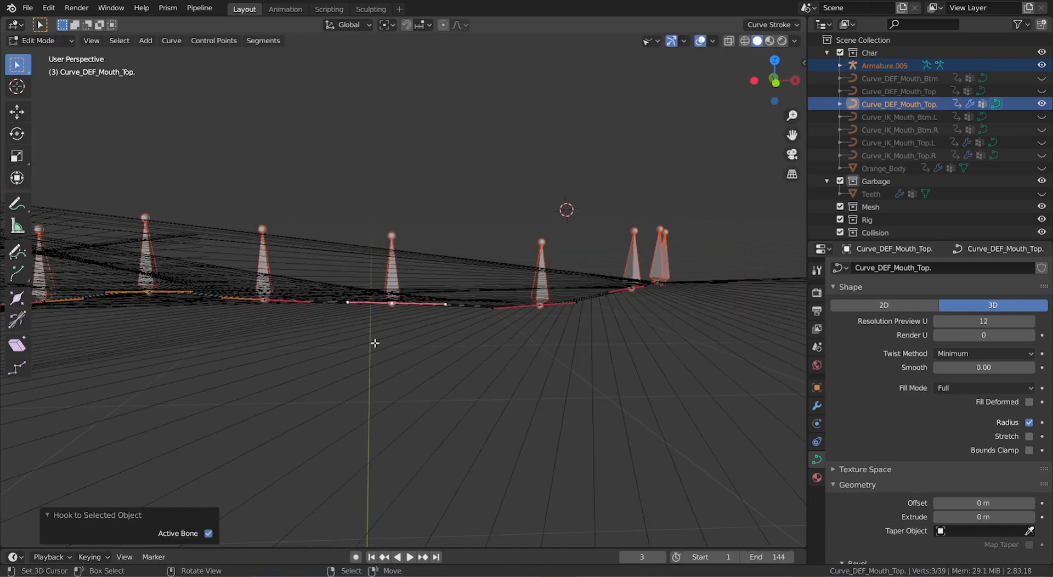
shift+middle_drag(374, 343, 532, 347)
scroll(453, 324, up, 3)
key(Tab)
Step: Make the sixth bone, just before the lip centre, active in armature Edit Mode and add the lip curve to the object selection
right_click(462, 258)
key(Tab)
right_click(462, 255)
key(Tab)
shift+right_click(477, 324)
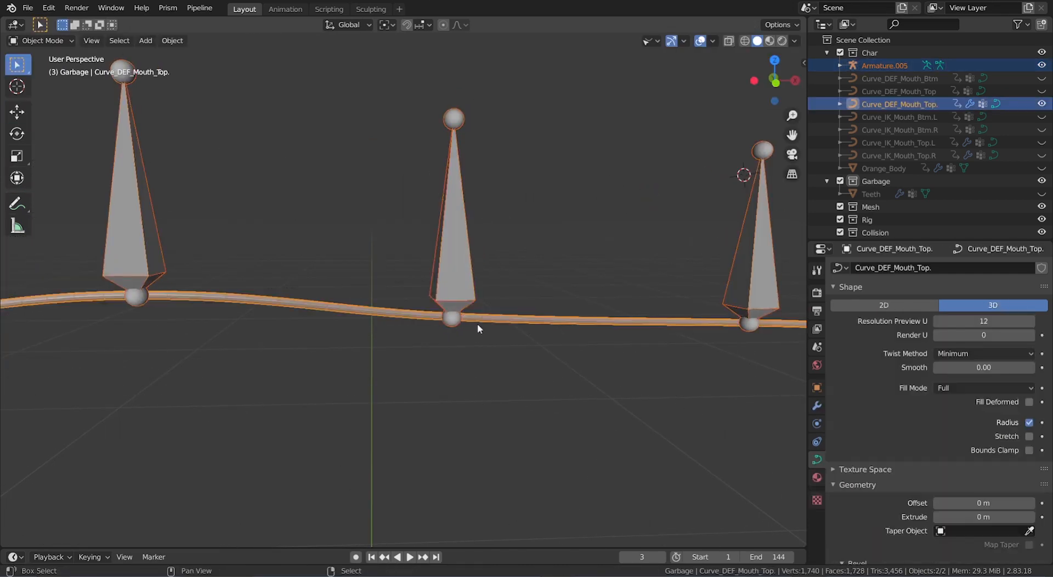
Step: Hook the sixth control point, just before the lip centre, to the selected object's active bone and leave Edit Mode
key(Tab)
right_click(452, 319)
key(ctrl+h)
click(454, 322)
scroll(454, 321, down, 3)
shift+middle_drag(285, 310, 494, 304)
scroll(482, 299, up, 3)
key(Tab)
Step: Select the lip curve with the armature and hook the control point at the lip centre to the centre bone
right_click(454, 279)
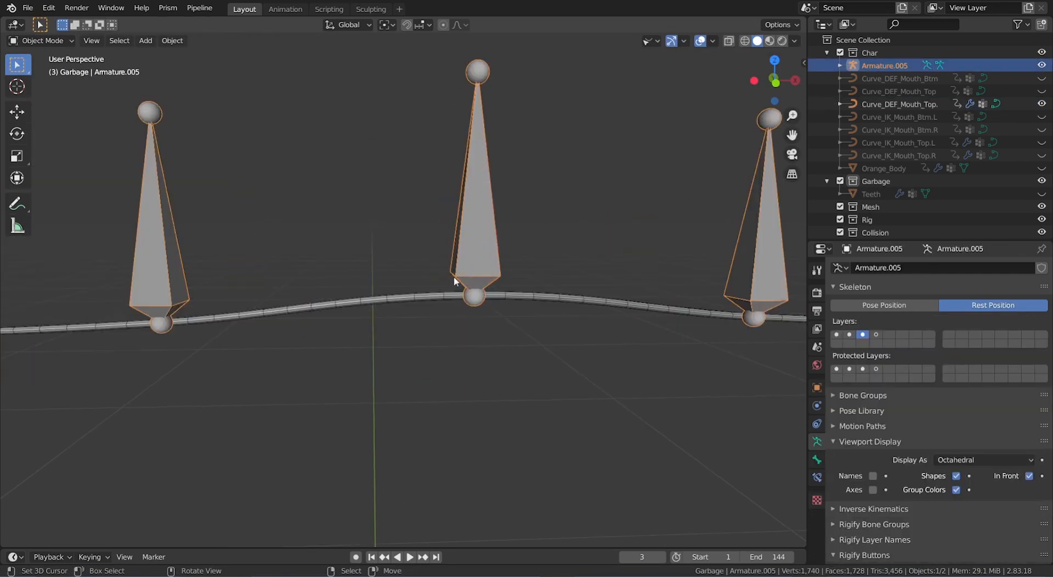
shift+right_click(531, 297)
key(Tab)
right_click(475, 293)
key(ctrl+h)
click(475, 292)
scroll(475, 291, down, 4)
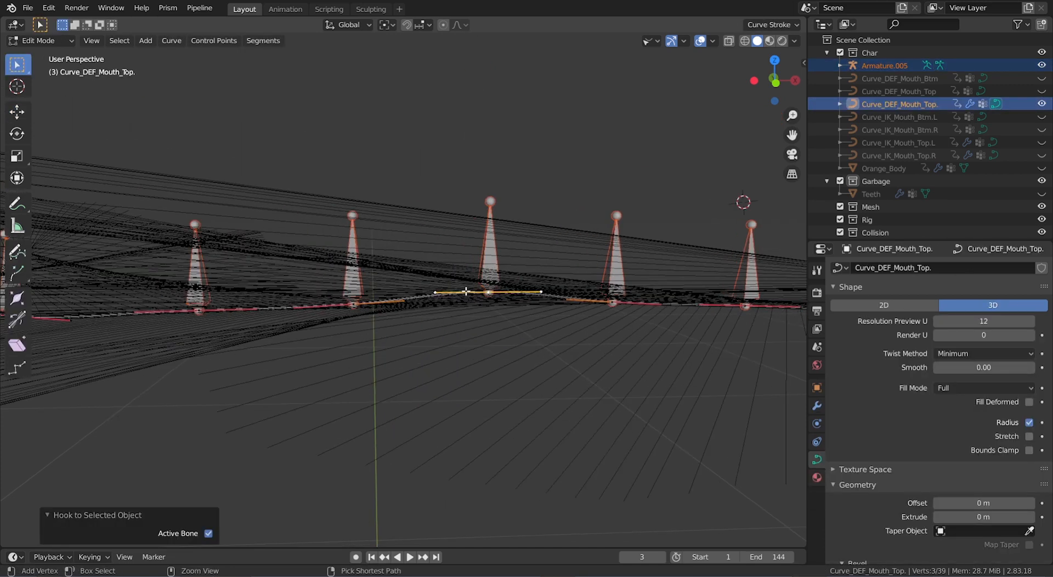
shift+middle_drag(378, 288, 433, 286)
key(Tab)
Step: Make the first bone past the lip centre active in armature Edit Mode and add the lip curve to the object selection
right_click(411, 284)
key(Tab)
right_click(411, 284)
key(Tab)
shift+right_click(430, 308)
Step: Hook the first control point past the lip centre to the selected object's active bone and leave Edit Mode
key(Tab)
right_click(432, 311)
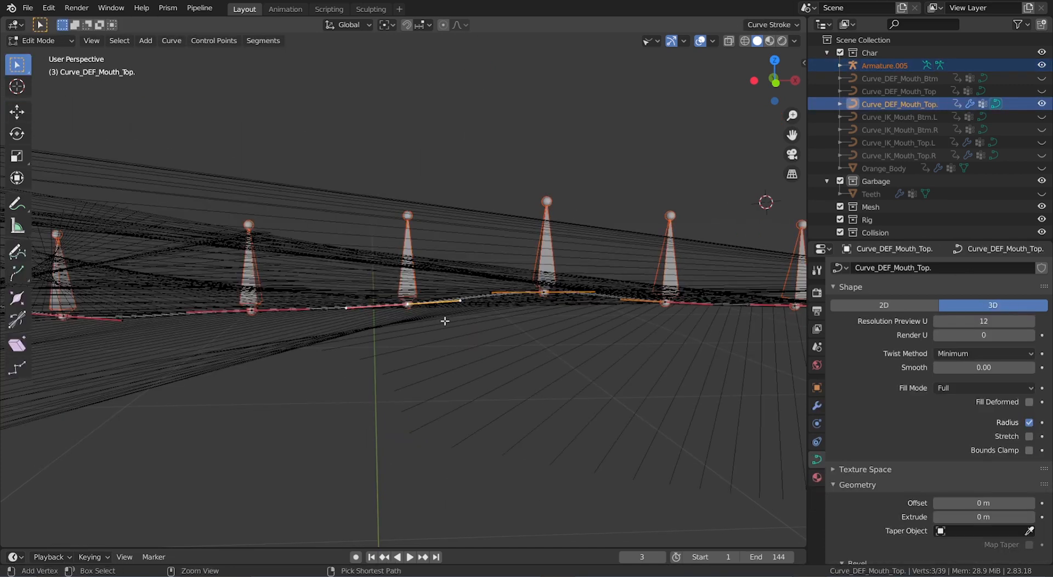
key(ctrl+h)
click(445, 324)
key(Tab)
Step: Make Top_Hooks.008 active, select the lip curve with the armature, and hook the control point under it to that bone
right_click(458, 290)
key(Tab)
right_click(458, 289)
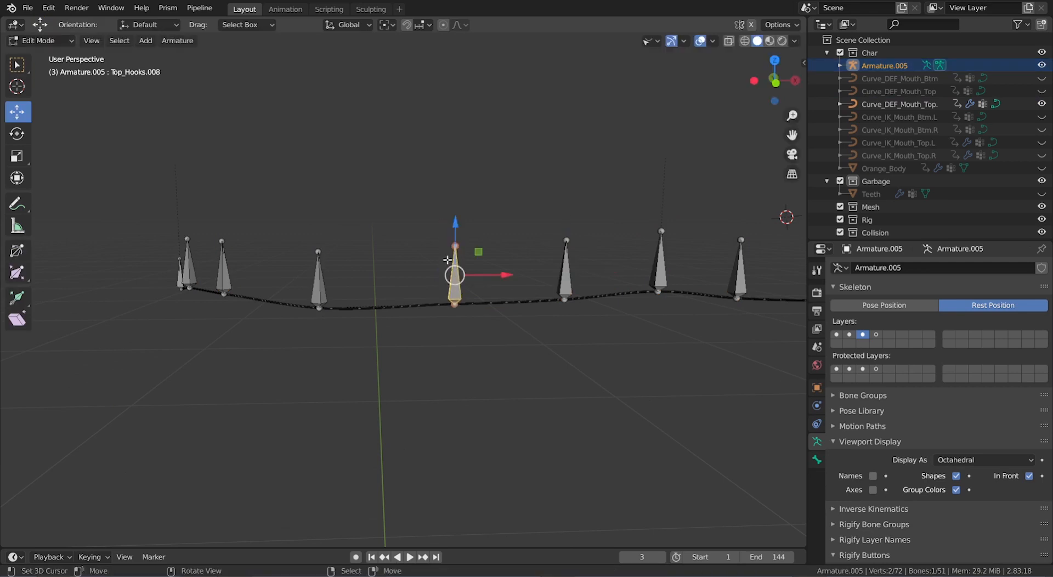
key(Tab)
shift+right_click(448, 307)
key(Tab)
key(ctrl+h)
click(469, 308)
shift+middle_drag(343, 305, 507, 302)
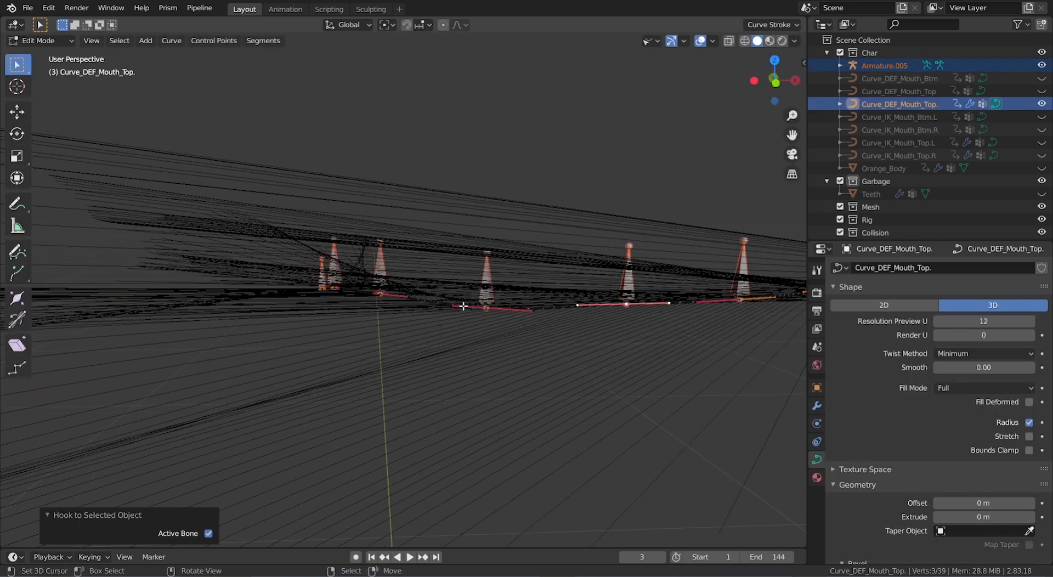
key(Tab)
Step: Make the hook bone after Top_Hooks.008 active in armature Edit Mode and add the lip curve to the object selection
right_click(490, 292)
key(Tab)
right_click(490, 292)
key(Tab)
shift+right_click(506, 304)
Step: Hook the control point following the Top_Hooks.008 point to the selected object's active bone and return to Object Mode
key(Tab)
right_click(486, 308)
key(ctrl+h)
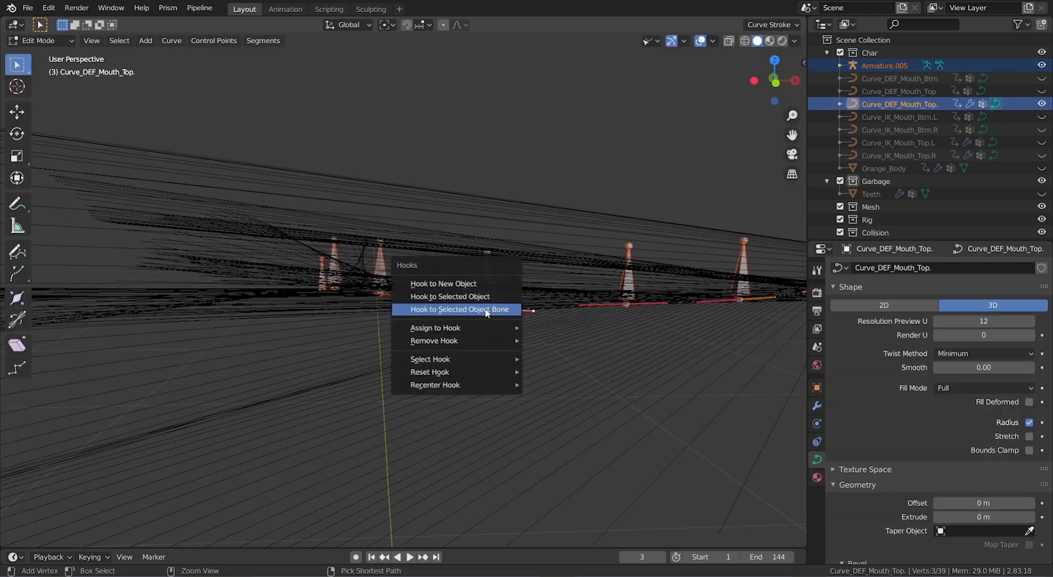
click(486, 310)
key(Tab)
middle_drag(425, 310, 548, 307)
Step: Make Top_Hooks.007 the active bone in armature Edit Mode, and select the lip curve together with the armature
right_click(442, 281)
key(Tab)
right_click(442, 282)
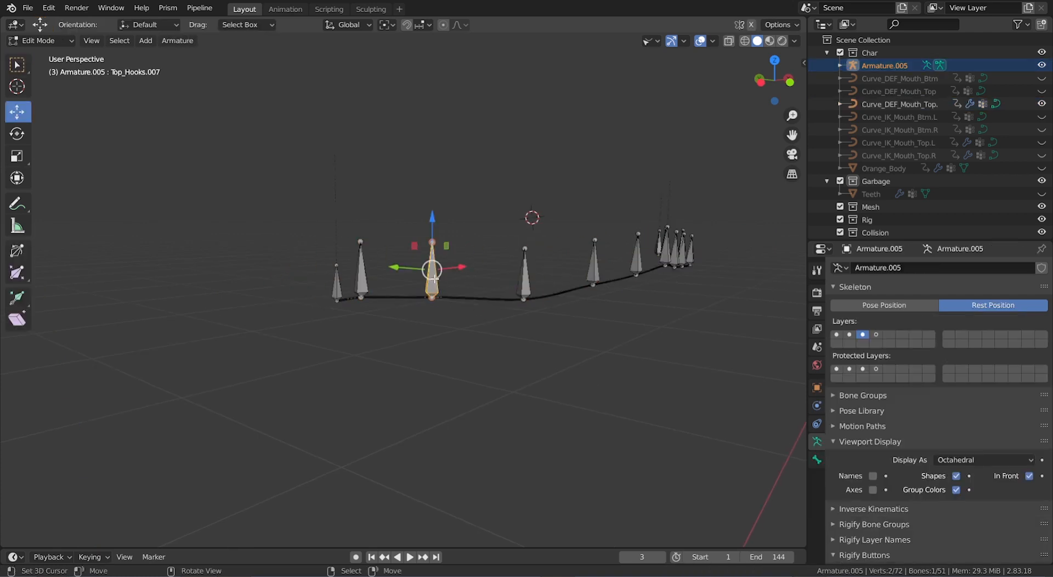
key(Tab)
shift+right_click(453, 298)
Step: Hook the lip curve's control point under Top_Hooks.007 to that active bone and leave Edit Mode
key(Tab)
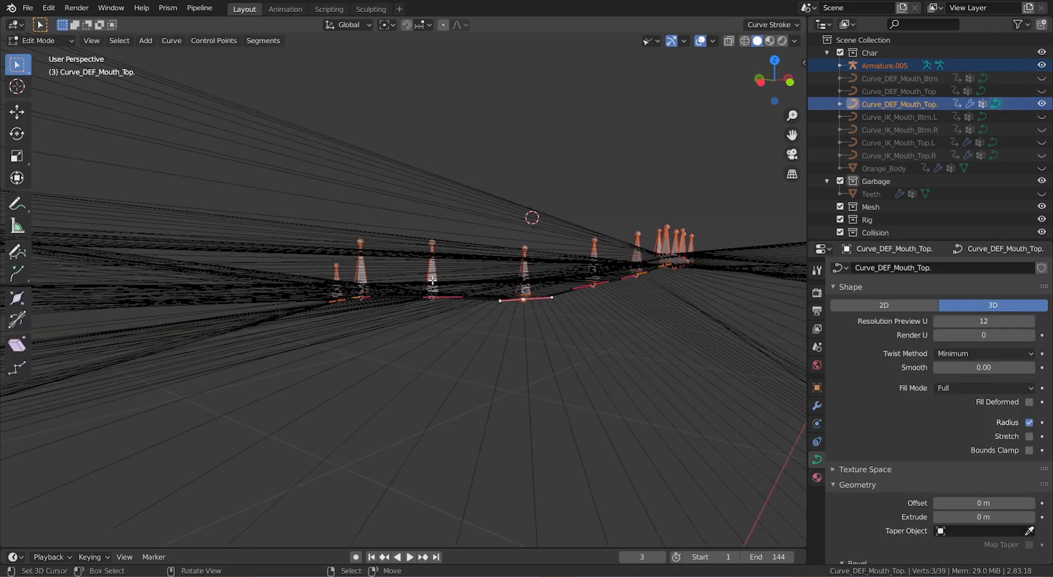
right_click(444, 295)
key(ctrl+h)
click(445, 294)
key(Tab)
Step: Make Top_Hooks.009 active, select the lip curve with the armature, and hook the second-to-last control point to that bone
shift+middle_drag(348, 289, 413, 288)
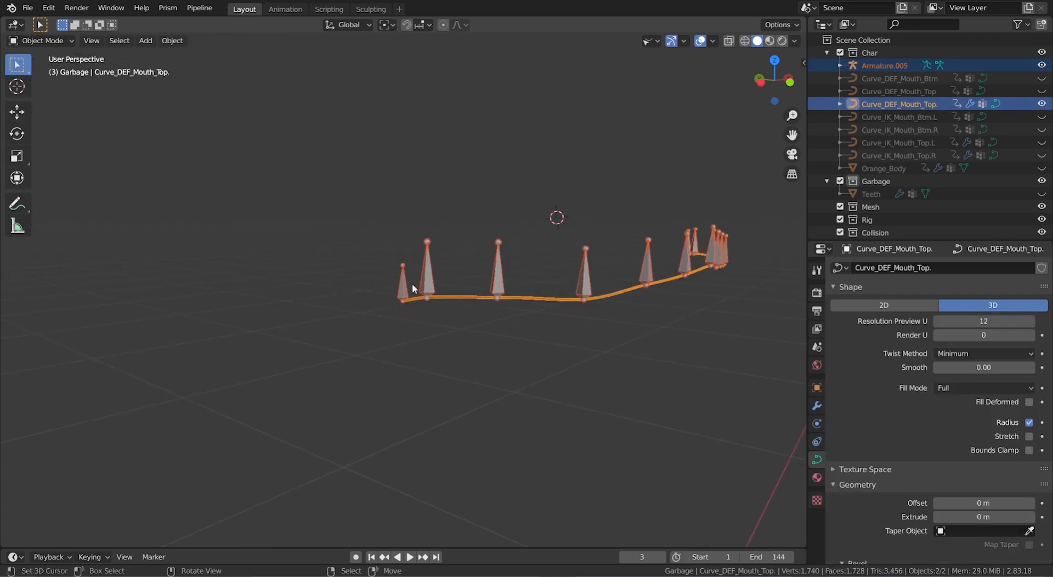
scroll(412, 288, up, 2)
key(Tab)
right_click(442, 286)
key(Tab)
right_click(443, 281)
key(Tab)
right_click(442, 279)
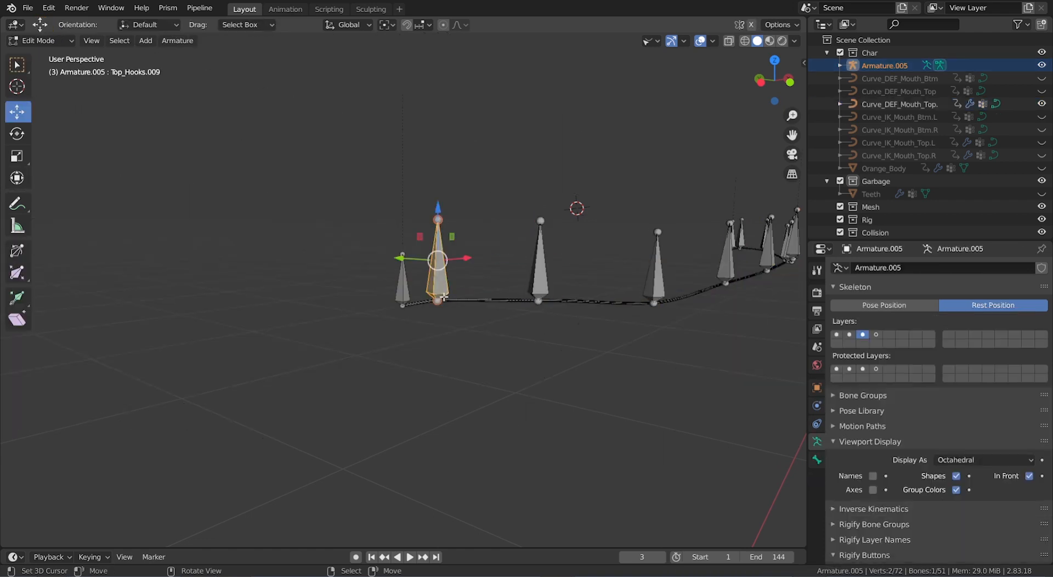
key(Tab)
shift+right_click(451, 300)
key(Tab)
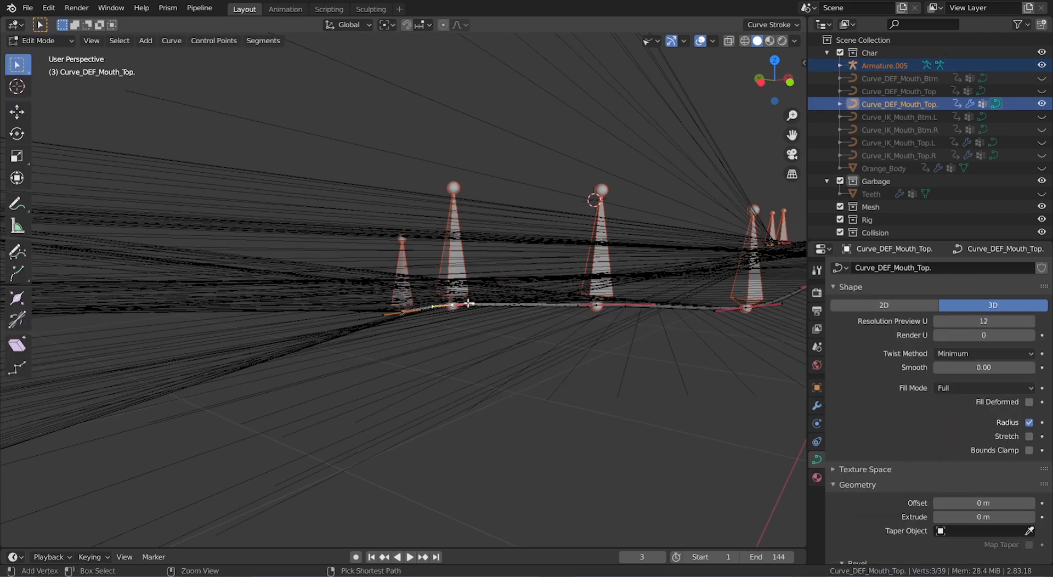
Step: Make the small bone at the far mouth corner active, then select the lip curve with the armature and enter Edit Mode
key(Tab)
shift+right_click(451, 266)
key(Tab)
right_click(397, 292)
key(Tab)
shift+right_click(425, 311)
key(Tab)
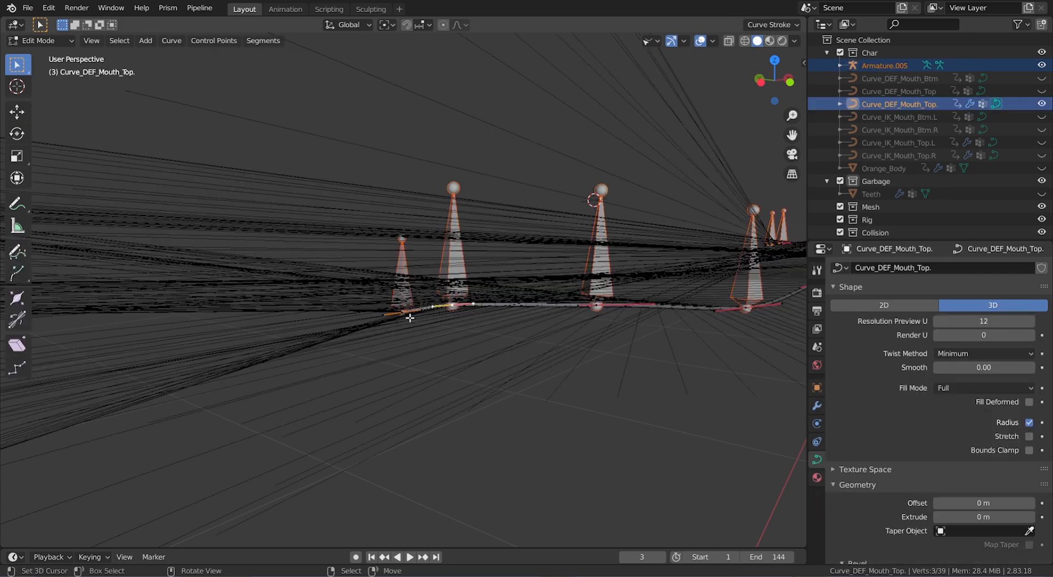
Step: Hook the curve's last control point at the far mouth corner to the active small bone and leave Edit Mode
right_click(409, 319)
key(ctrl+h)
click(436, 326)
key(Tab)
Step: Select the armature, enter Pose Mode and set the armature back to Pose Position
middle_drag(435, 324, 443, 317)
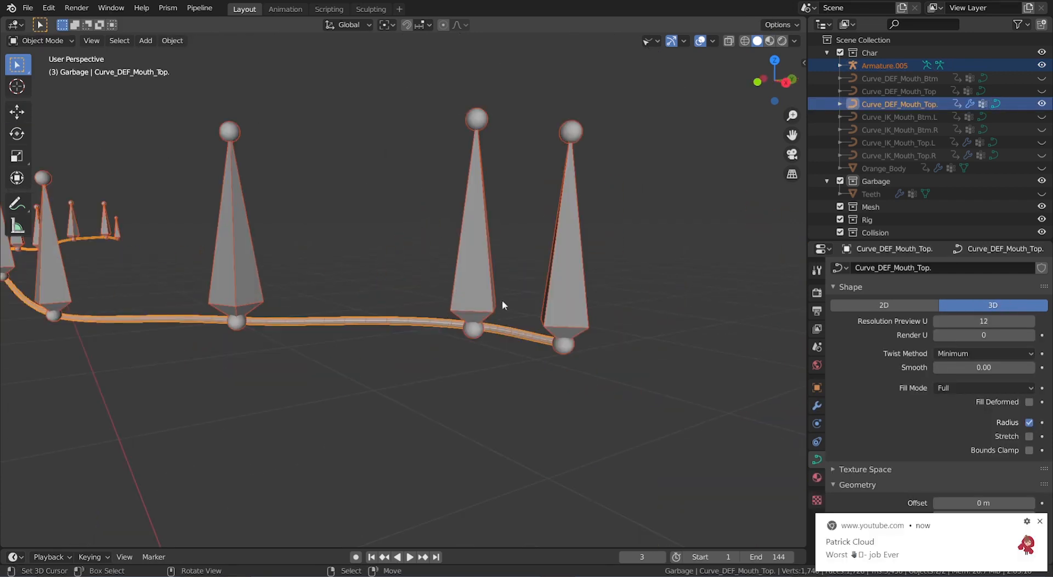
scroll(517, 324, down, 6)
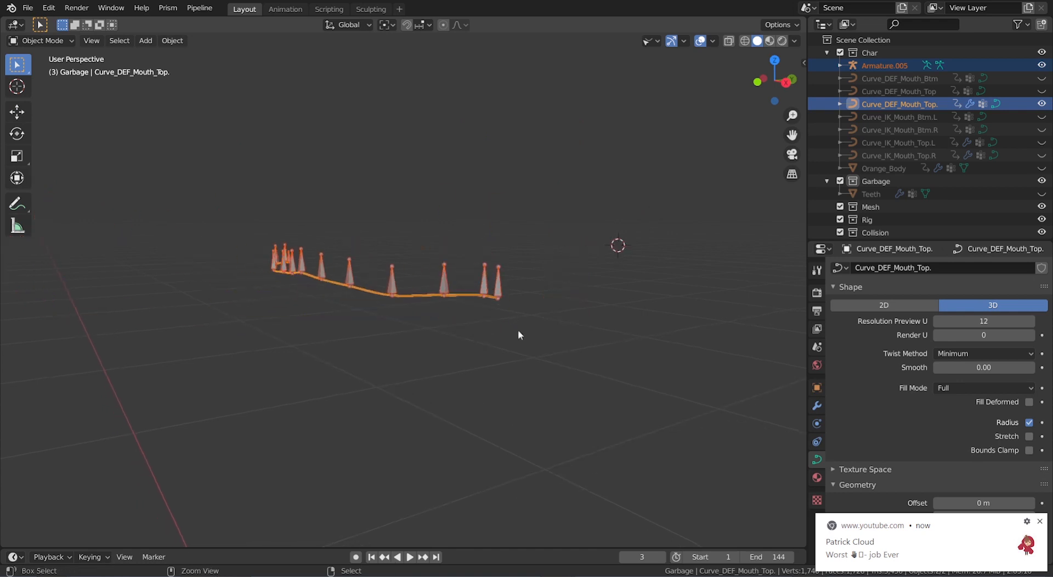
middle_drag(518, 329, 518, 328)
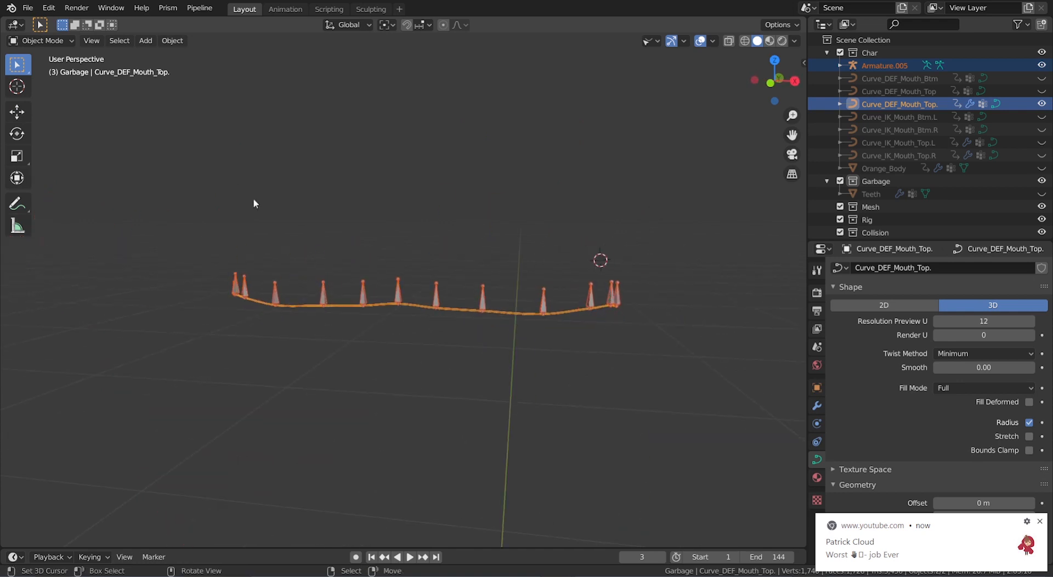
click(399, 296)
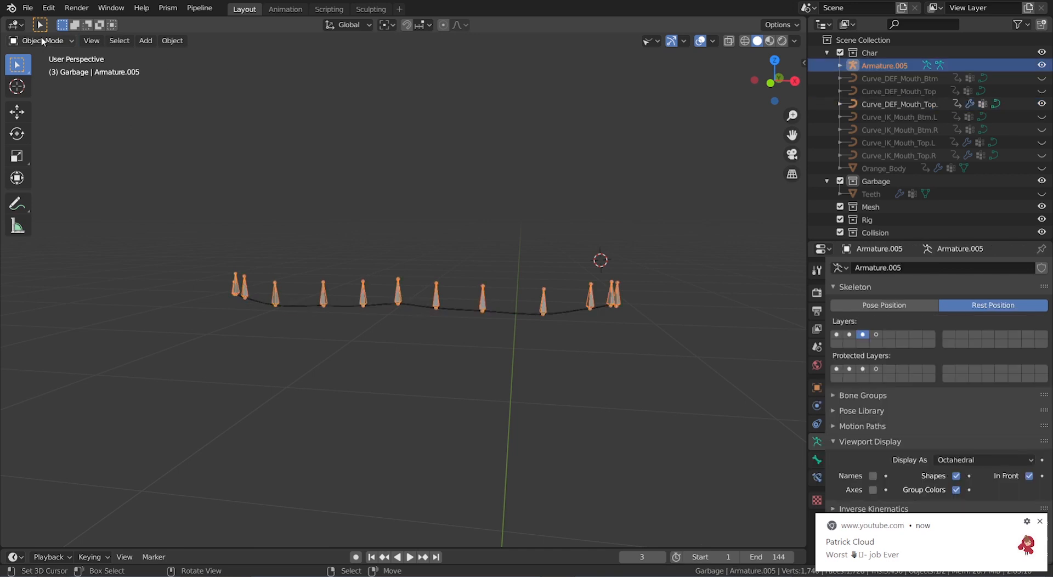
click(44, 43)
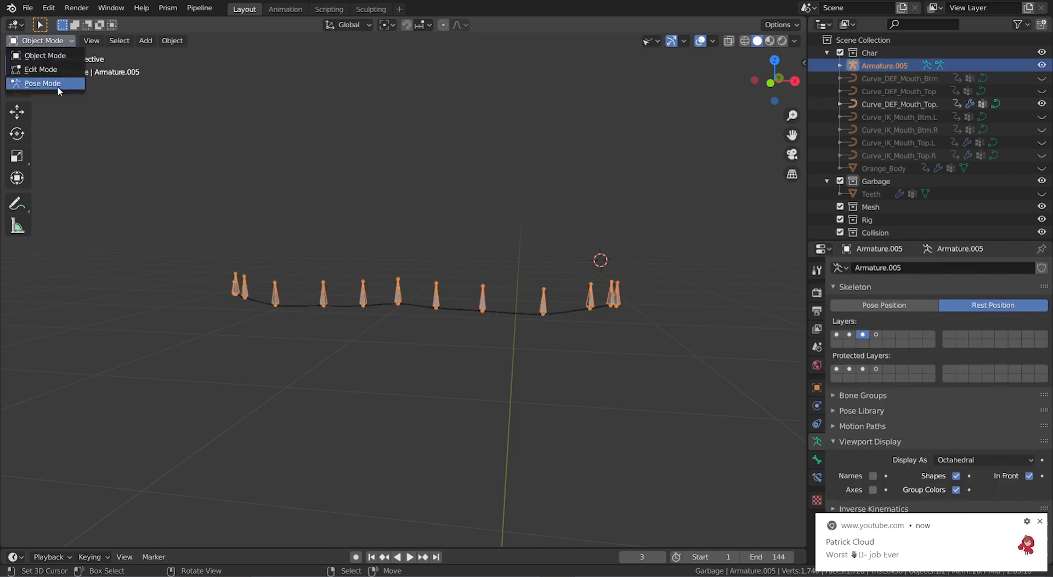
click(59, 86)
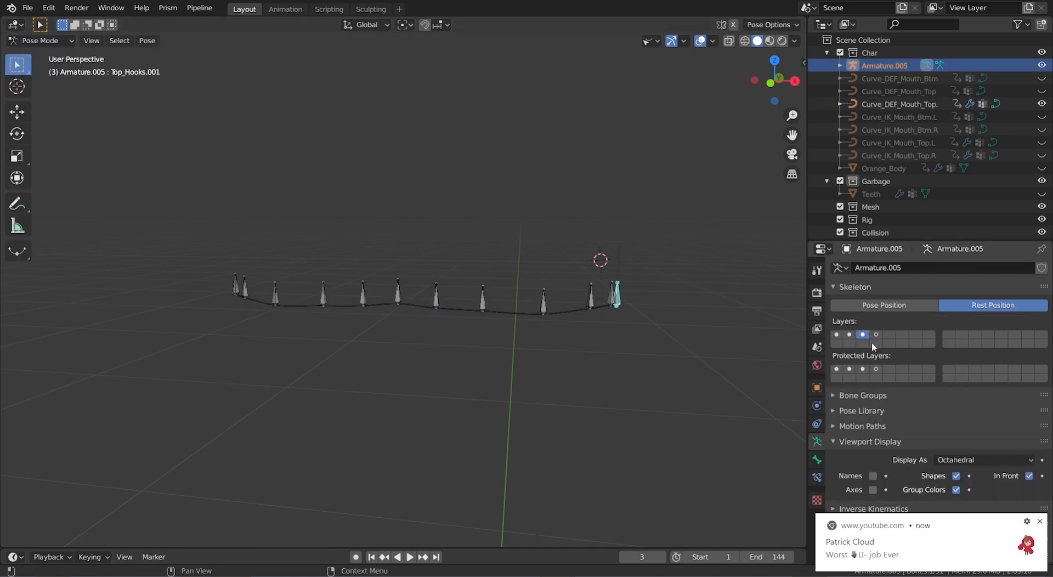
click(881, 308)
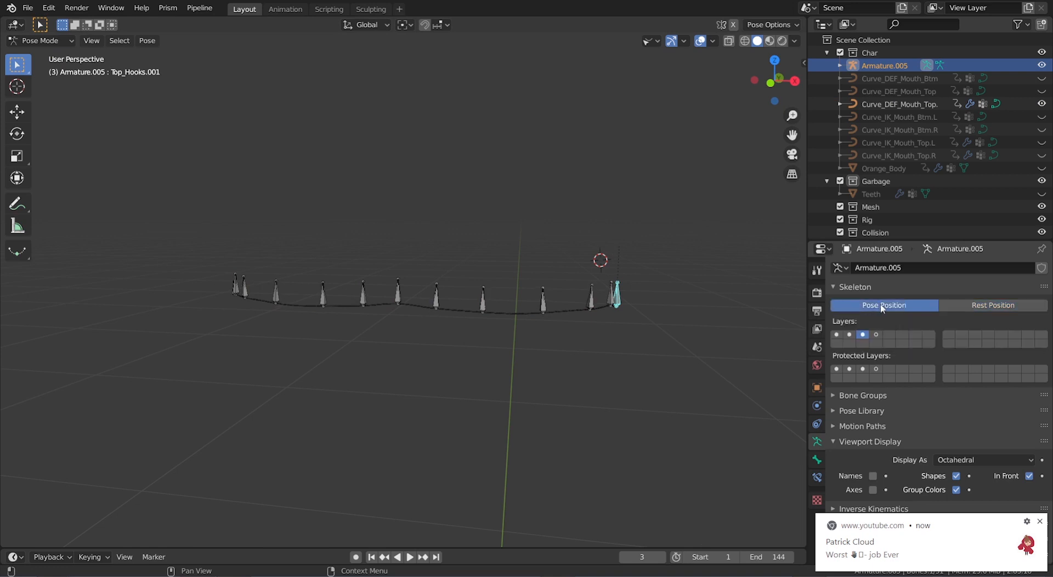
Step: Test the lip curve hooks by trial-moving the central upper lip bone and then all bones together, cancelling each move
scroll(556, 288, up, 2)
click(390, 310)
key(g)
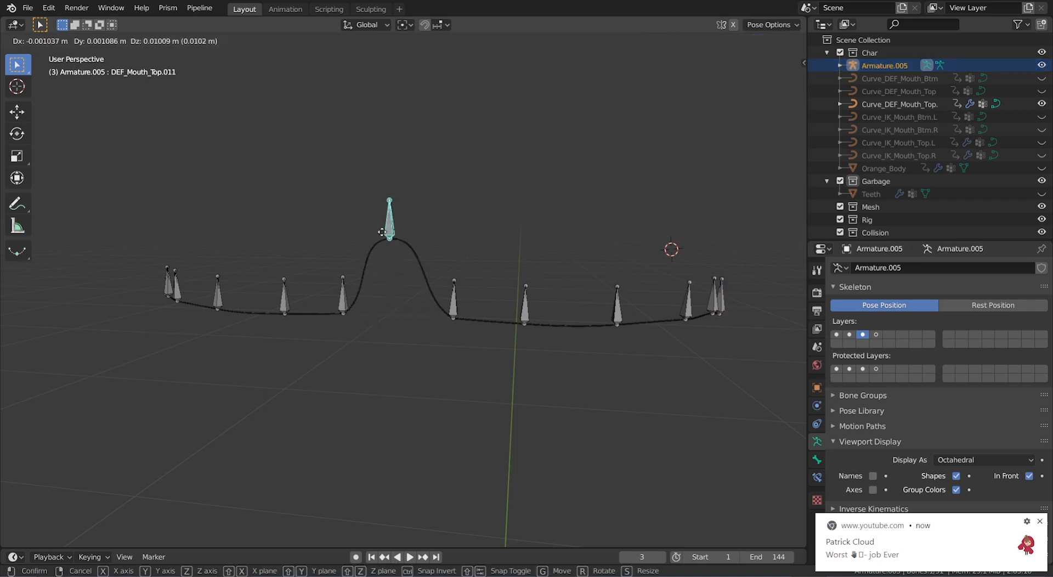
key(Escape)
key(a)
key(g)
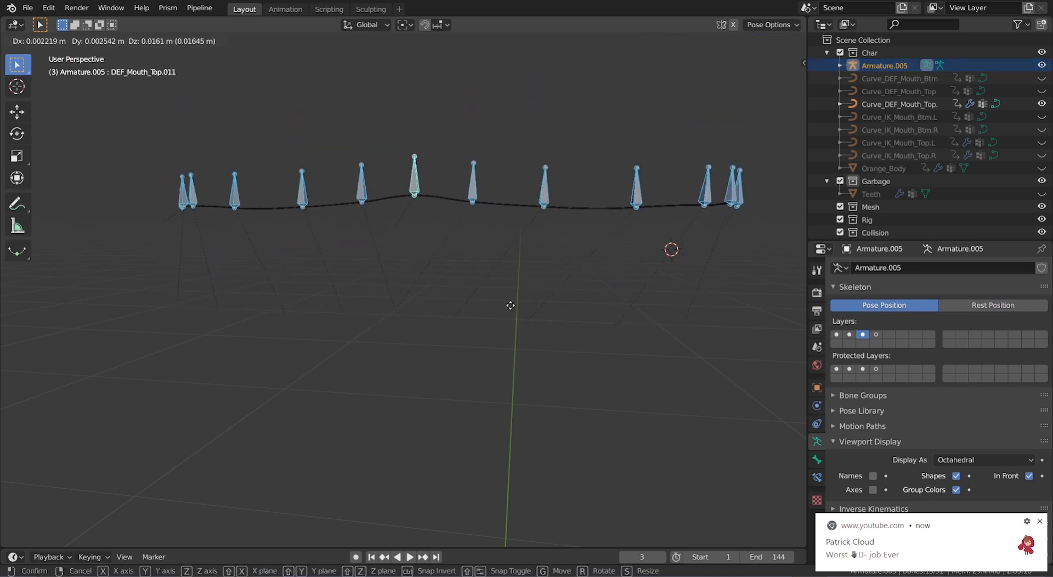
key(Escape)
scroll(510, 229, down, 2)
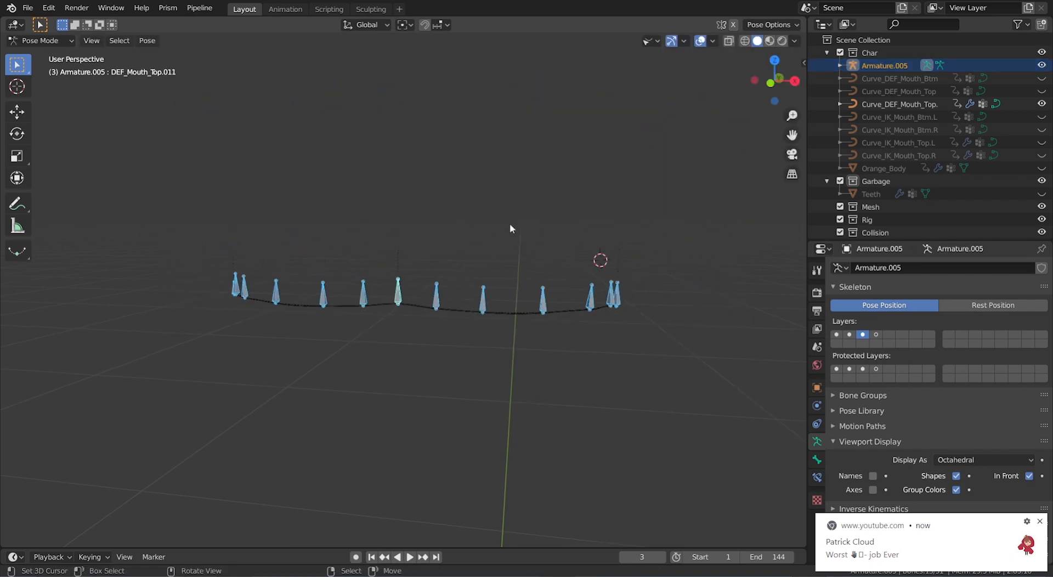
key(g)
key(Escape)
Step: Trial-move the single hook bone Top_Hooks.003 and cancel the move
click(483, 306)
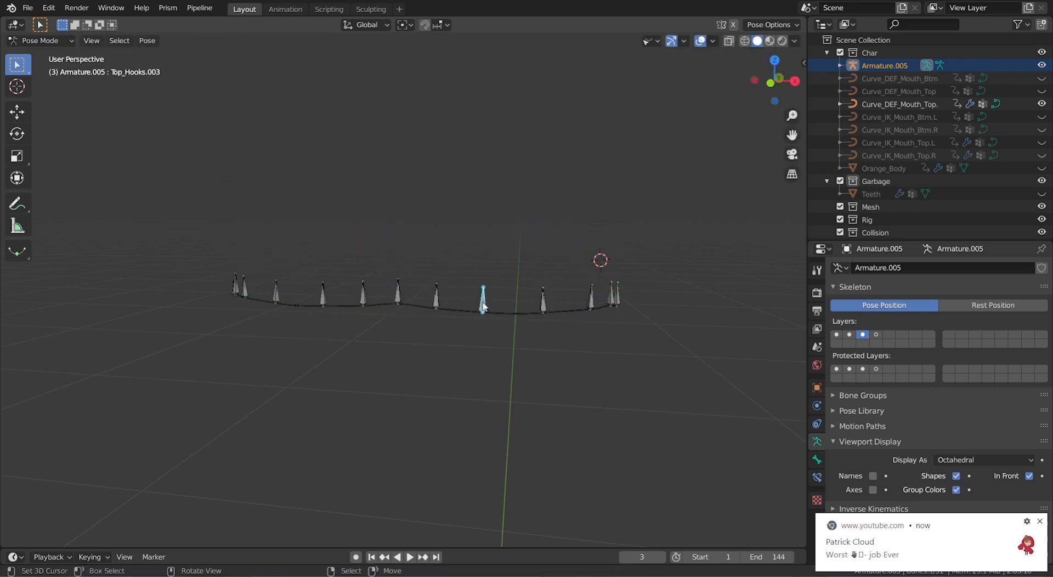
key(g)
key(Escape)
Step: Show the armature's second bone layer alongside the third, briefly turning the first layer on and off
scroll(510, 318, up, 1)
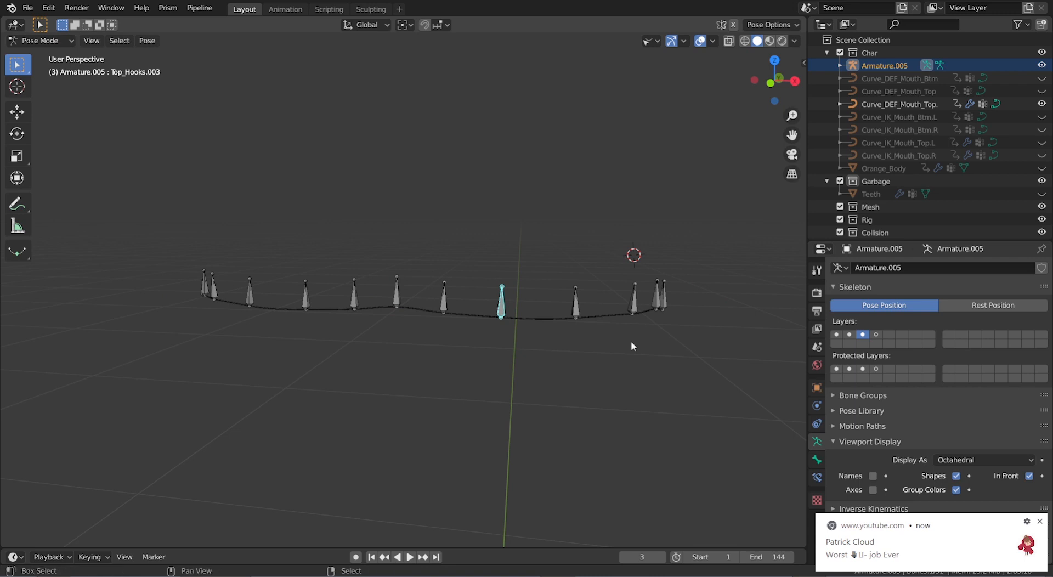
shift+click(850, 335)
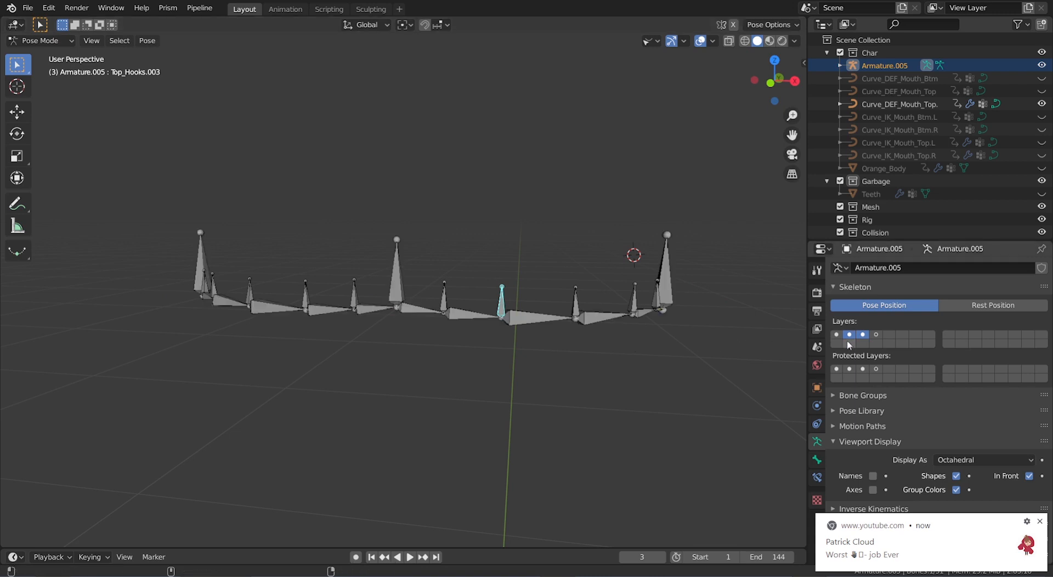
shift+click(836, 337)
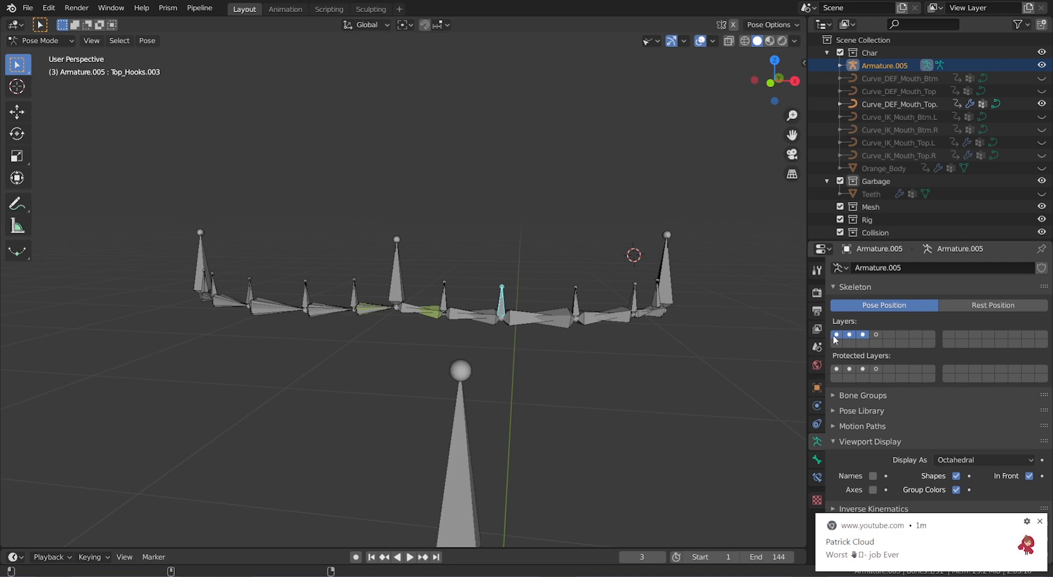
shift+click(836, 336)
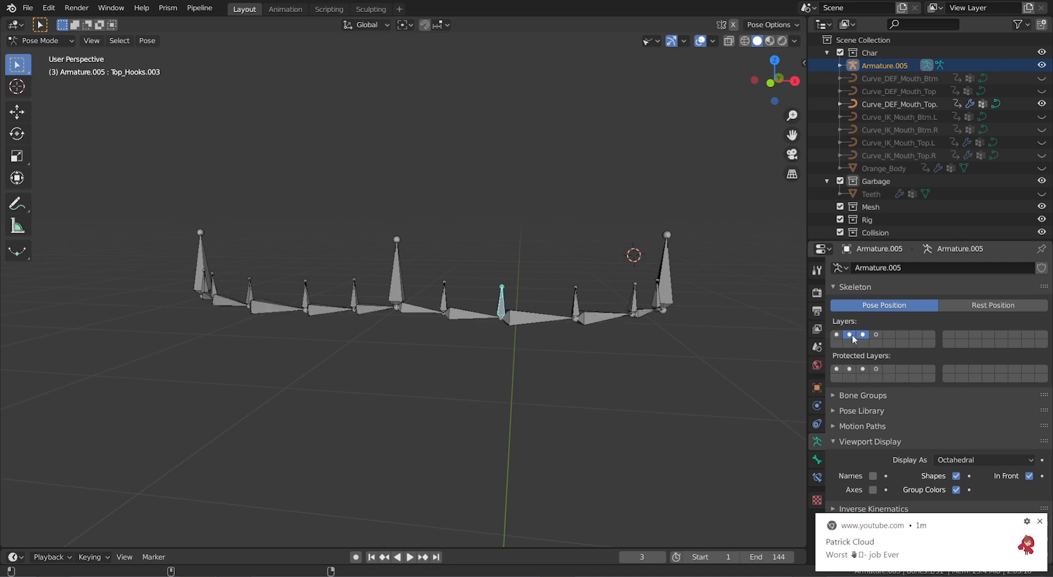
Step: Test the central control bone Mouith CNTRL 1 with trial moves in perspective and front view, cancelling each one
right_click(394, 283)
key(g)
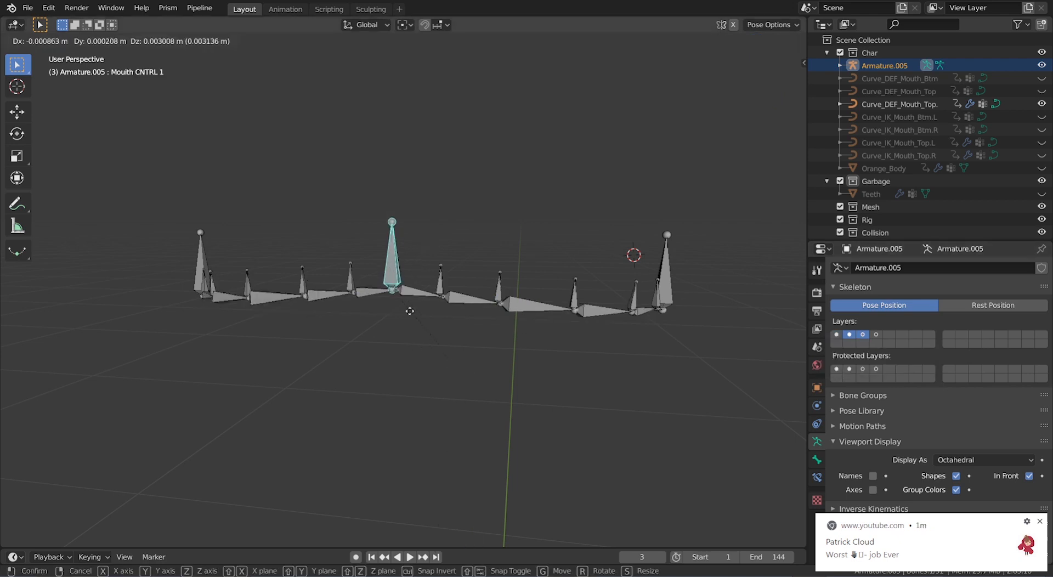
right_click(424, 187)
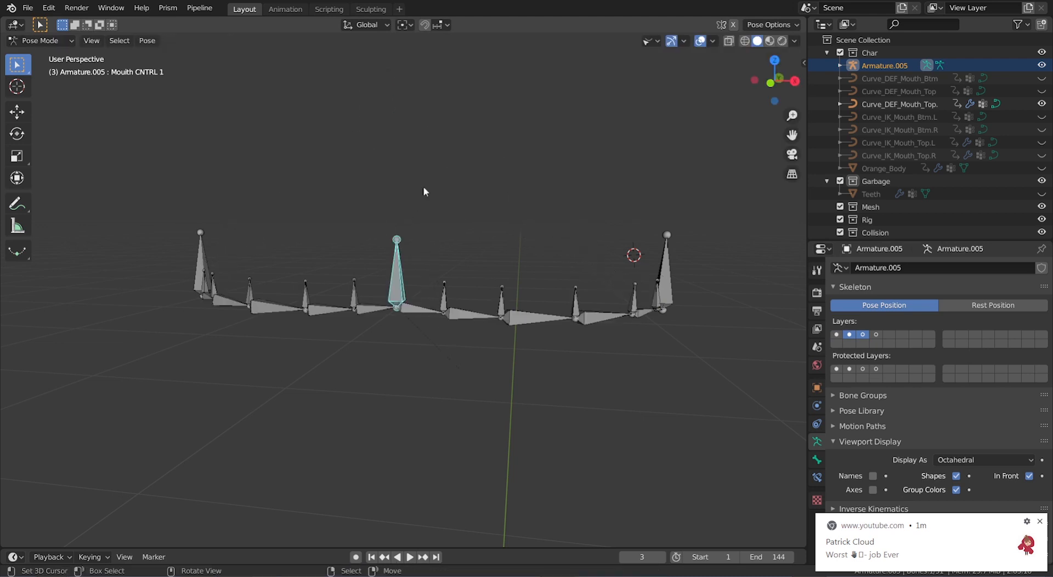
key(KP_1)
shift+middle_drag(424, 187, 432, 241)
ctrl+scroll(443, 303, up, 1)
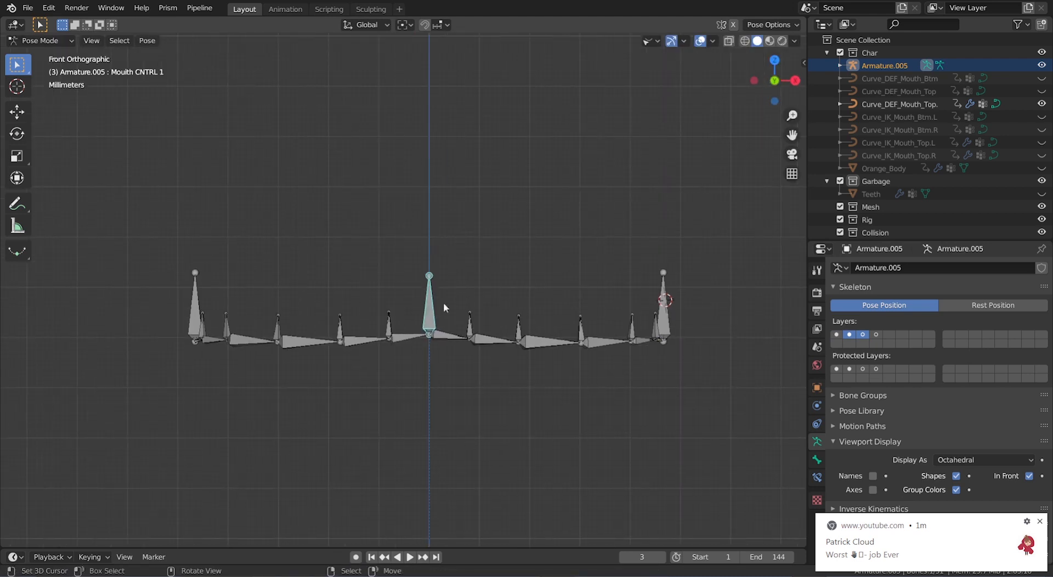
scroll(442, 340, up, 2)
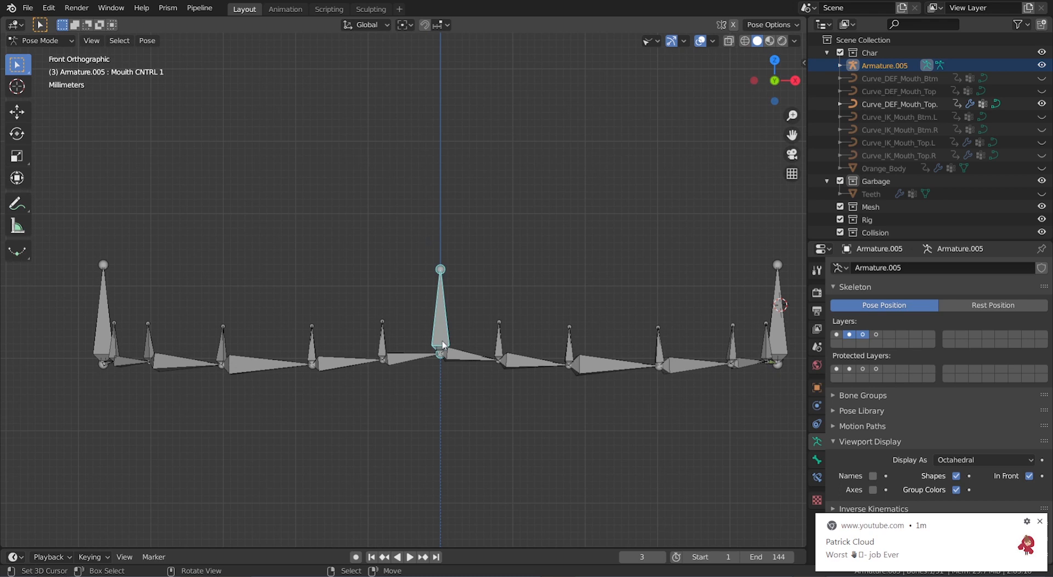
key(g)
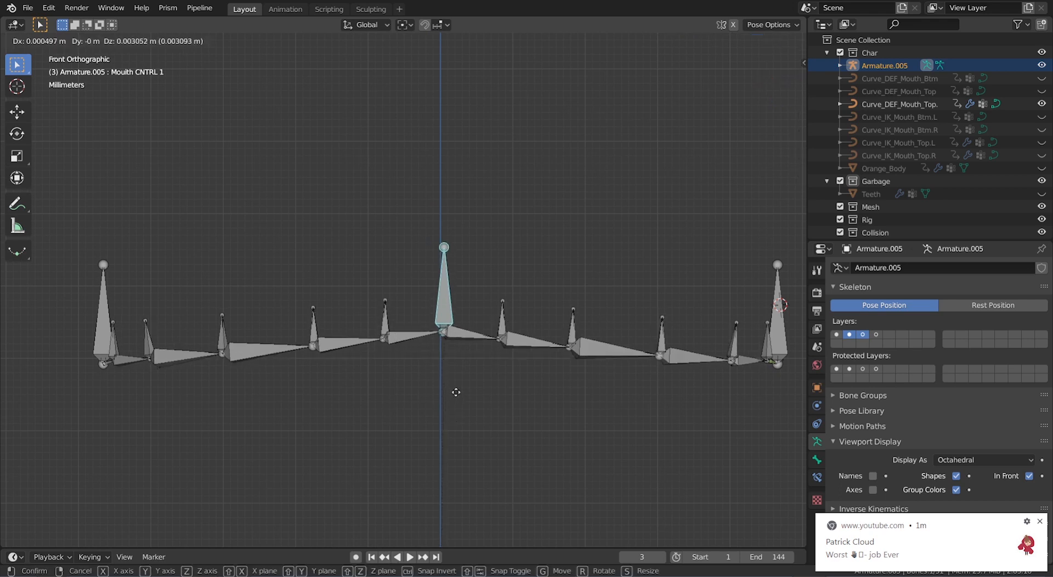
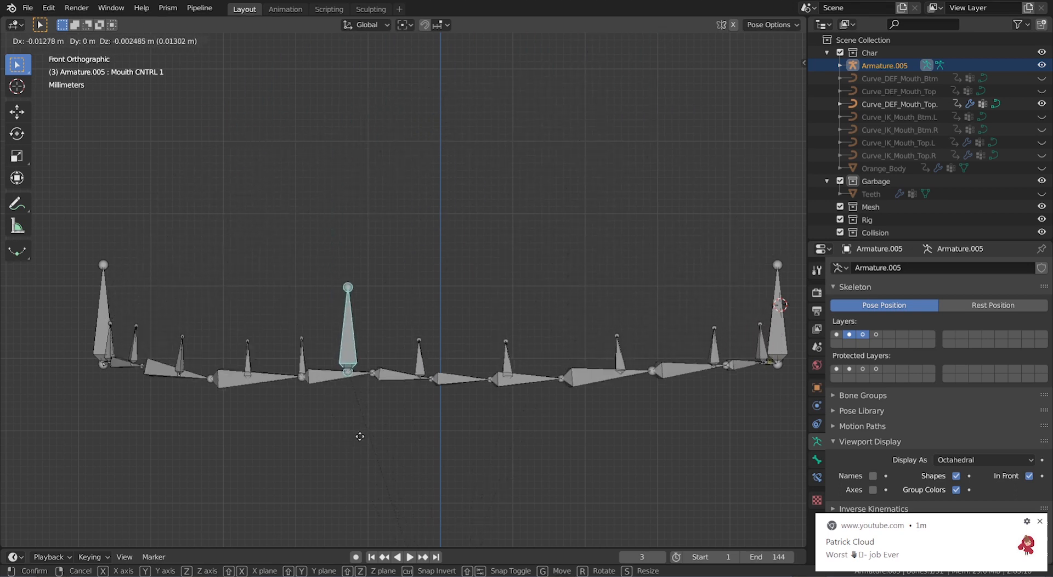
right_click(647, 368)
scroll(577, 272, down, 1)
key(g)
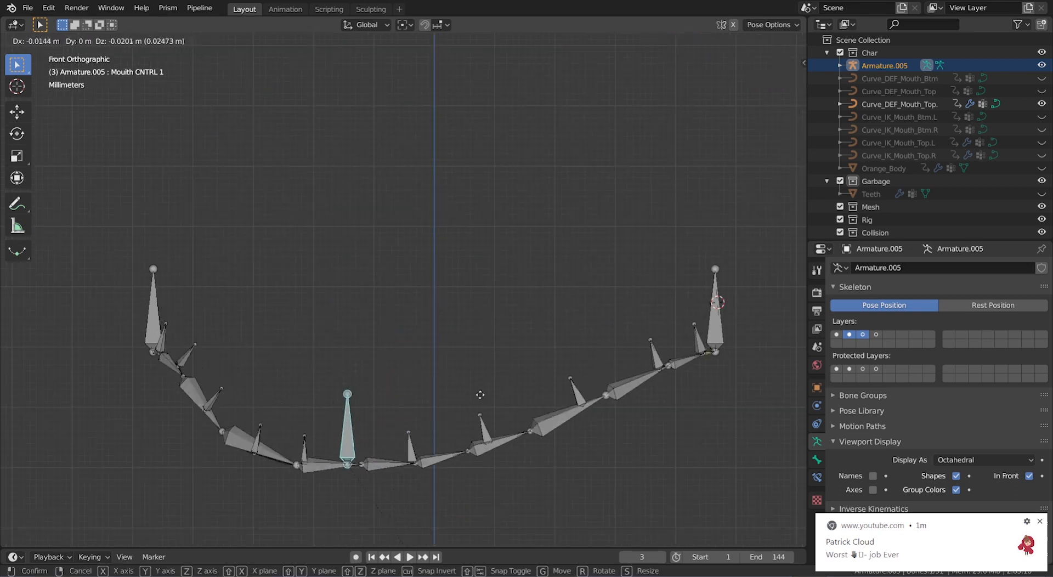
right_click(603, 269)
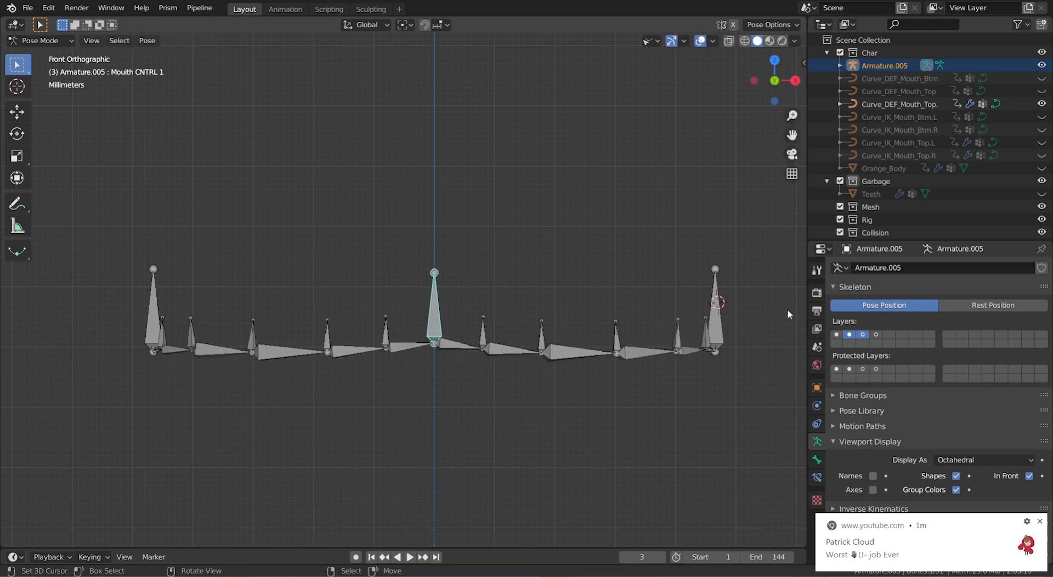
Step: Check the mouth bones on the first bone layer, then leave only the second armature layer visible
shift+click(836, 334)
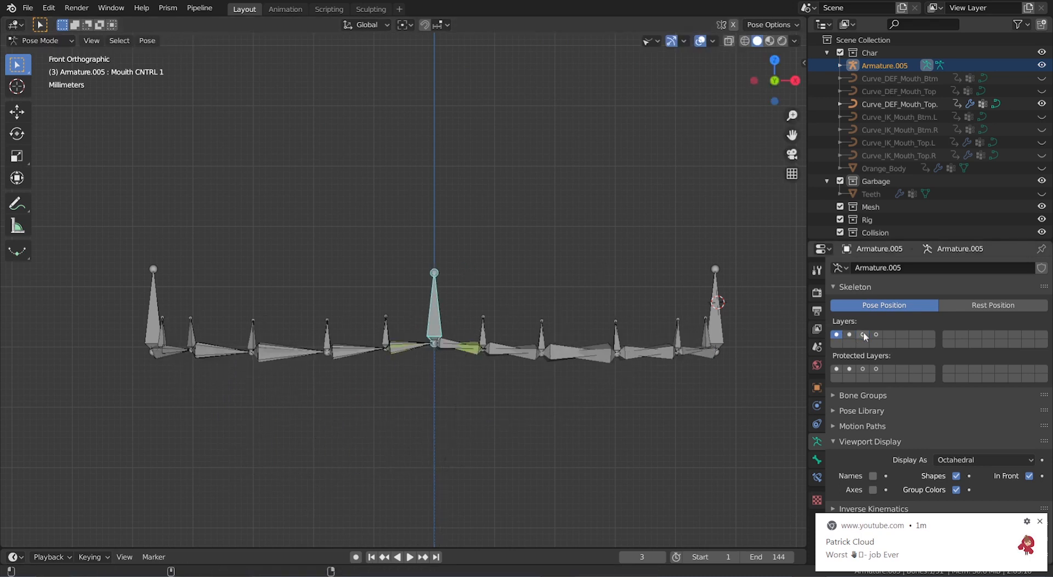
key(g)
right_click(713, 263)
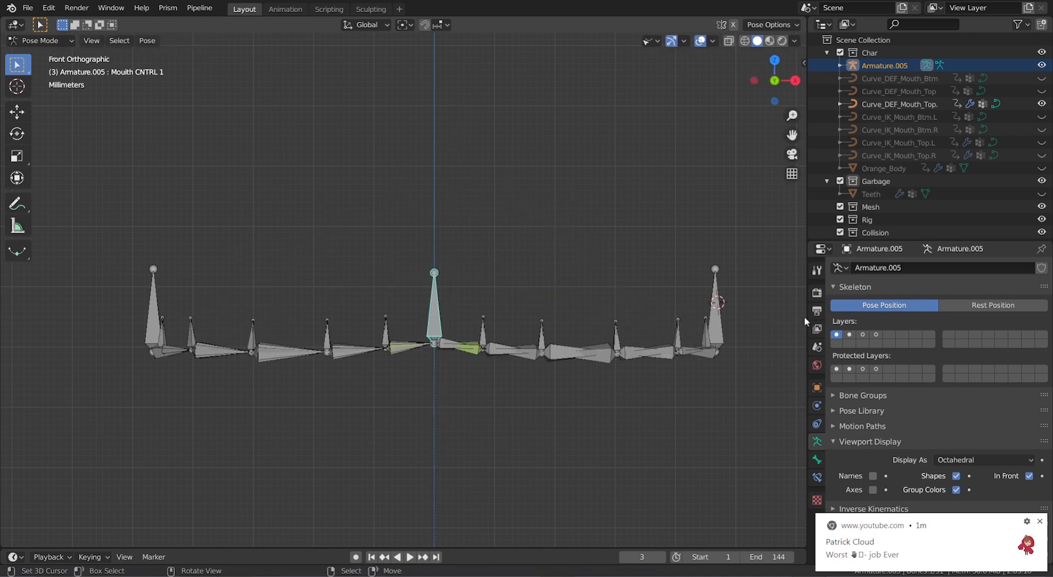
click(849, 335)
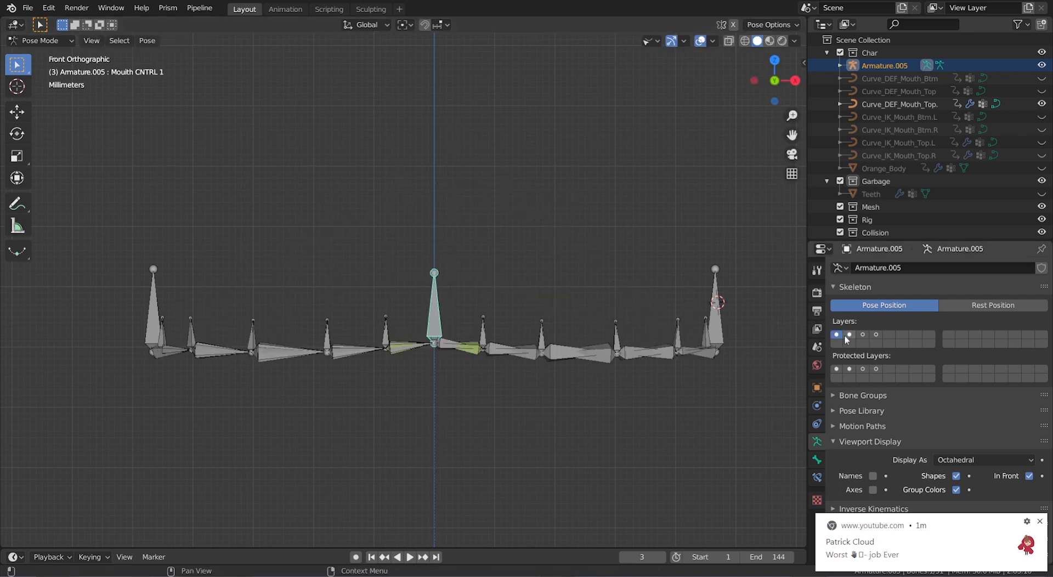
click(863, 335)
shift+click(850, 334)
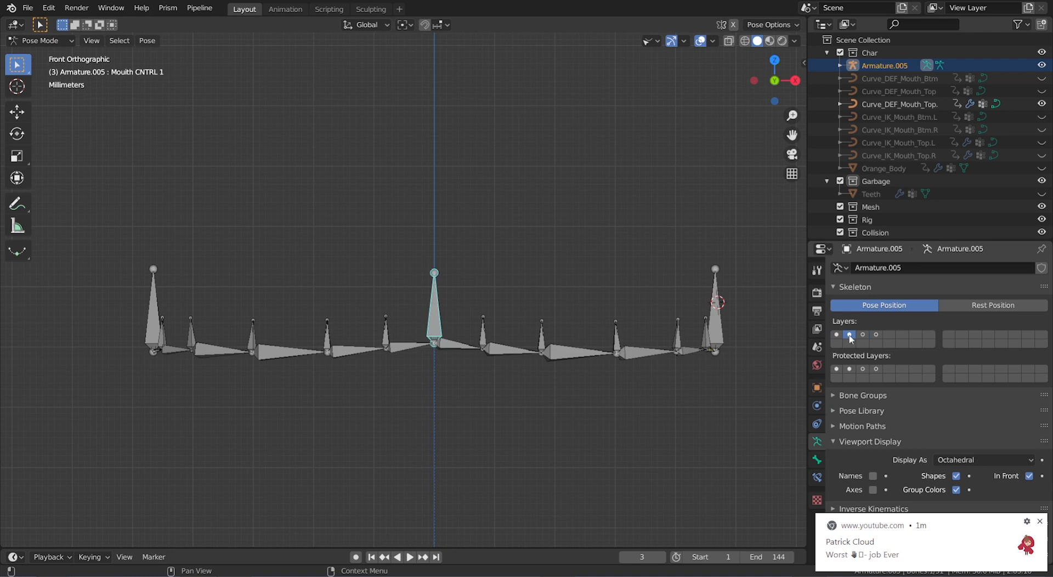
Step: Select the upper lip chain bones from one mouth corner past the central control bone, leaving the upright bones out
middle_drag(537, 354, 630, 342)
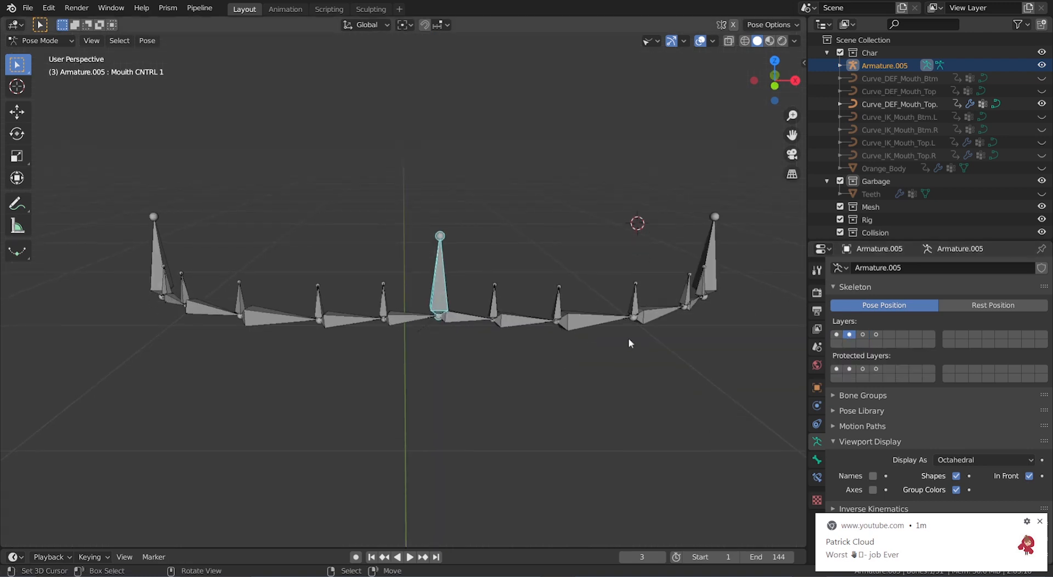
click(656, 321)
shift+click(701, 305)
middle_drag(701, 306, 693, 357)
shift+click(674, 354)
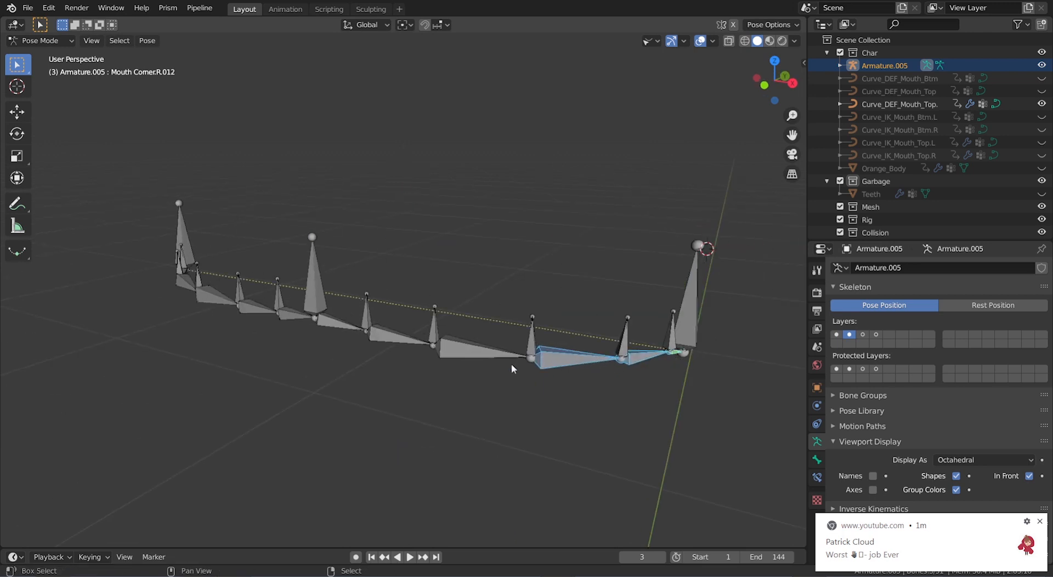
key(KP_4)
key(KP_4)
shift+click(502, 340)
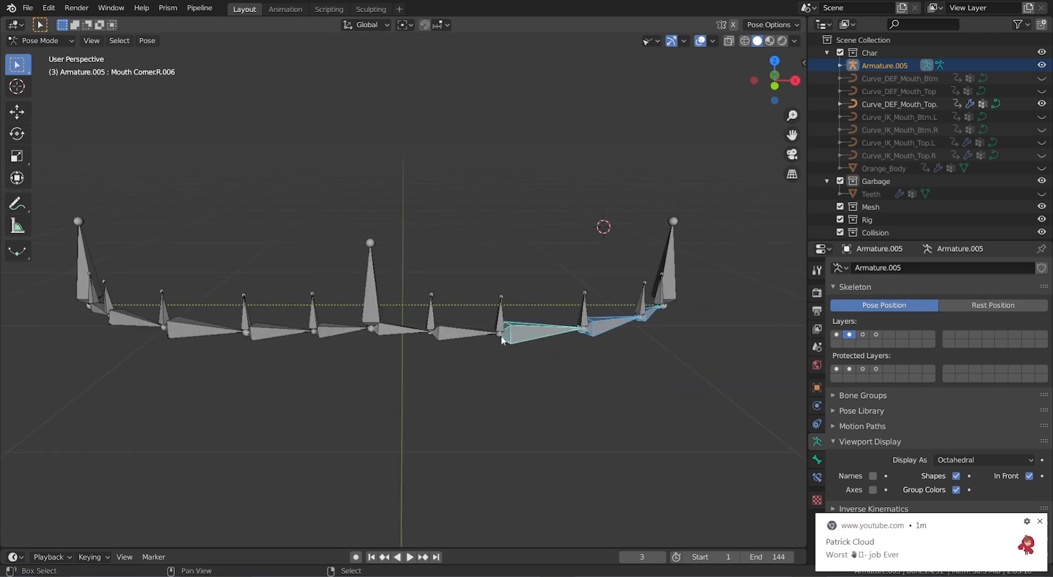
shift+click(412, 337)
Step: Add the remaining lip chain bones up to the other corner, without its control bone, and assign the selection to the second bone layer only
key(ctrl+KP_4)
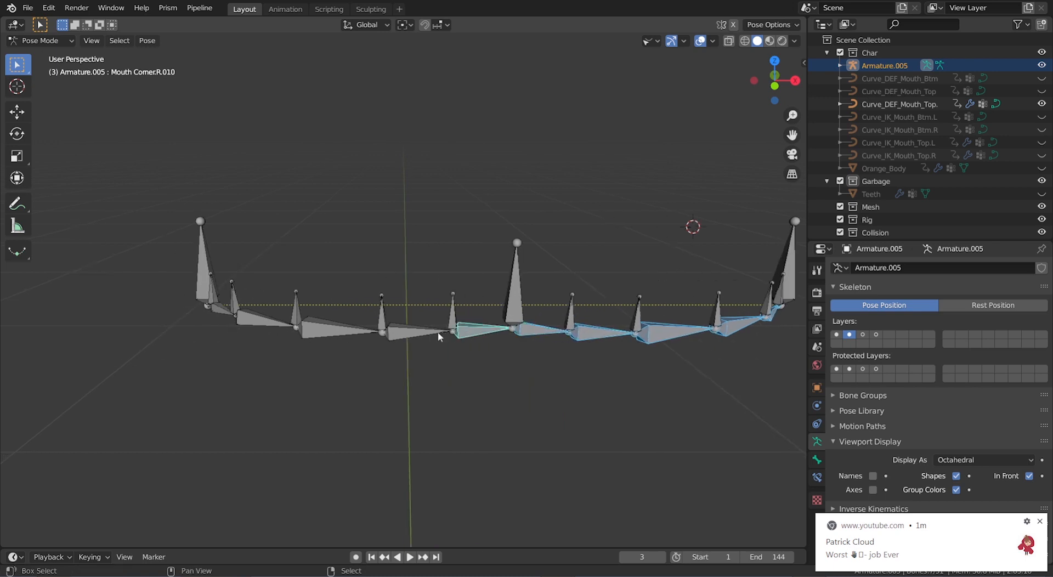
shift+click(420, 333)
mouse_move(335, 337)
middle_down()
mouse_move(374, 340)
mouse_move(343, 347)
middle_up()
shift+click(390, 345)
shift+click(341, 341)
shift+click(345, 347)
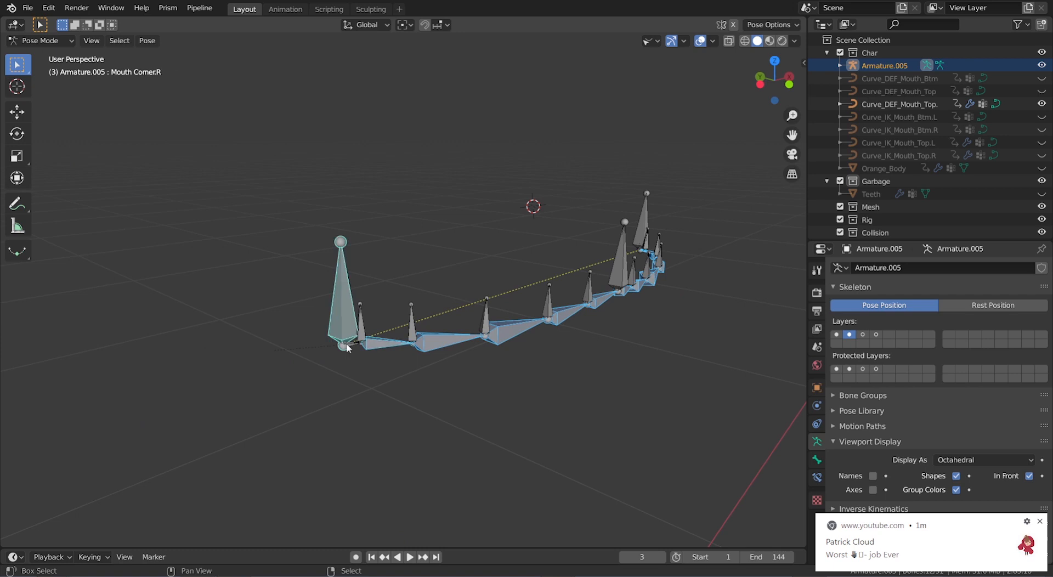
shift+click(350, 348)
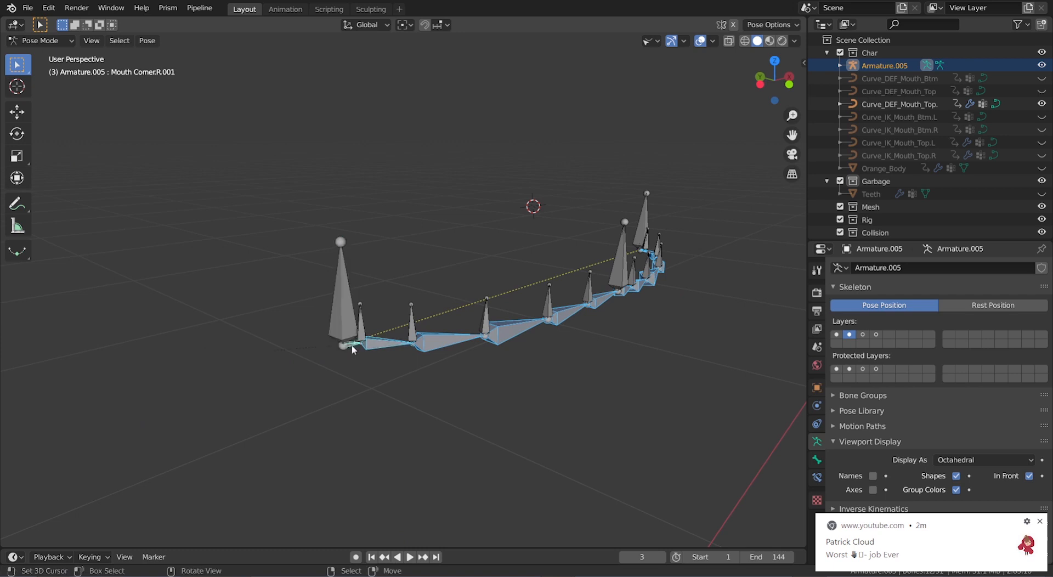
key(m)
click(358, 377)
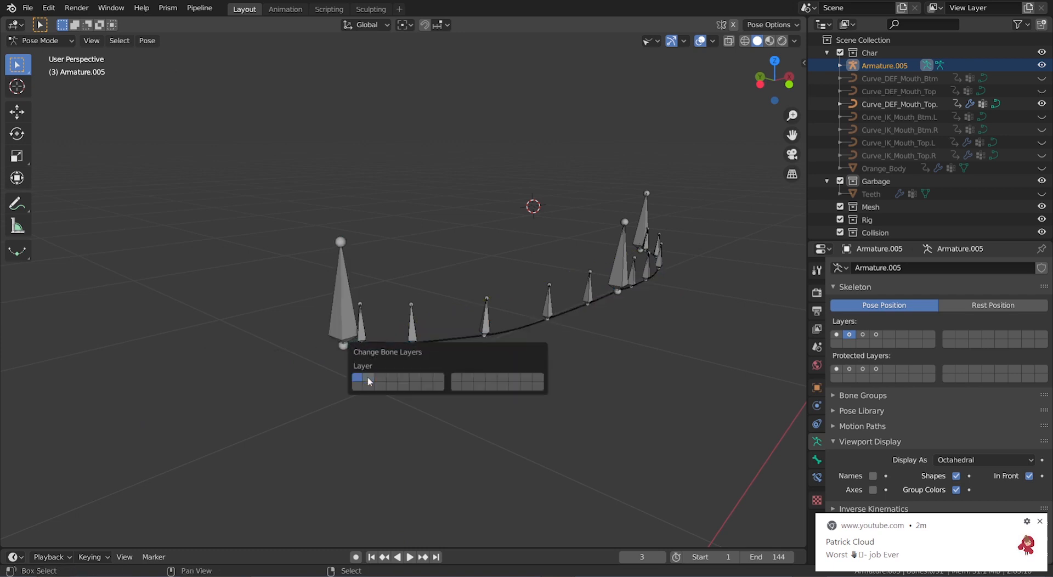
shift+click(368, 377)
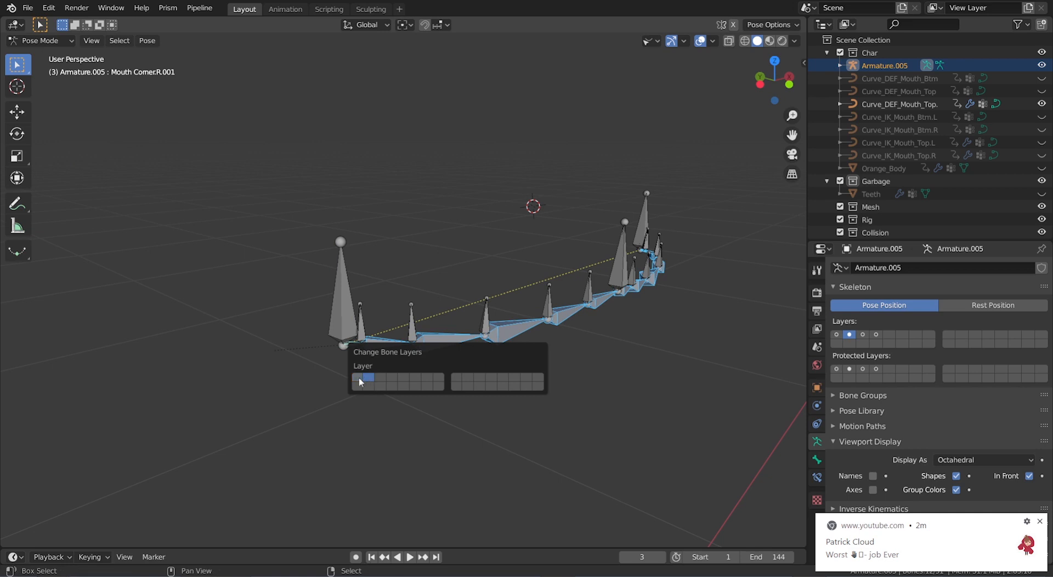
Step: Show only the armature's first bone layer and view the mouth rig from the front
scroll(504, 331, down, 2)
middle_drag(504, 332, 557, 308)
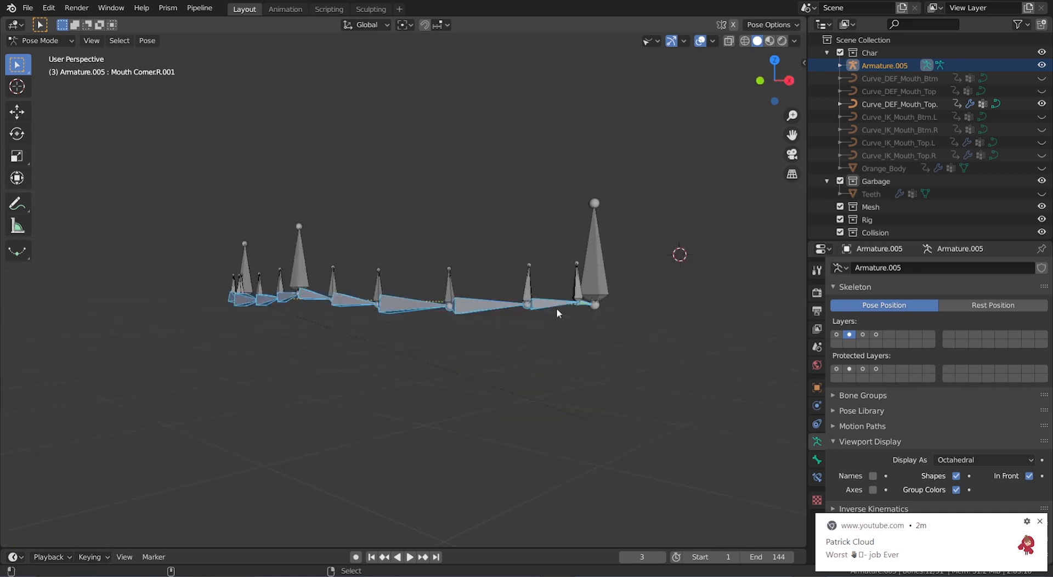
click(838, 336)
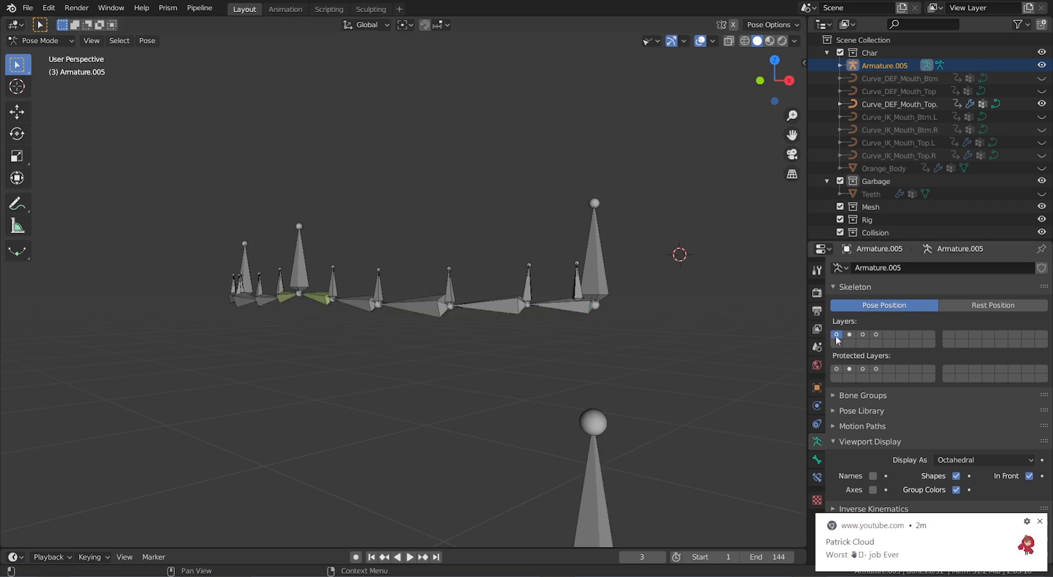
middle_drag(566, 329, 586, 331)
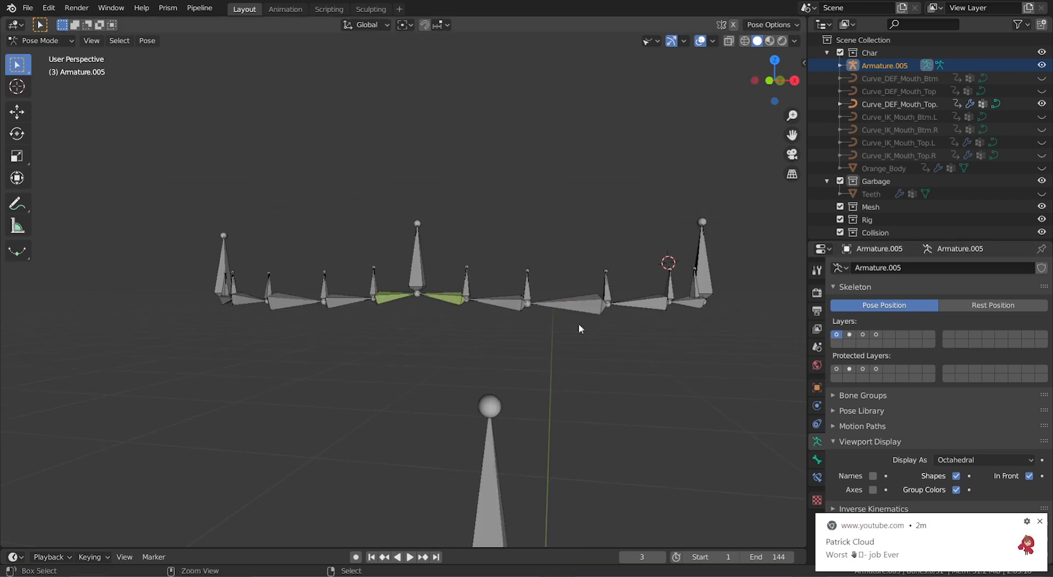
Step: Trial-move the central control bone Mouith CNTRL 1 with the first bone layer showing, then cancel the move
ctrl+scroll(579, 324, down, 2)
shift+scroll(579, 325, up, 3)
right_click(476, 309)
key(g)
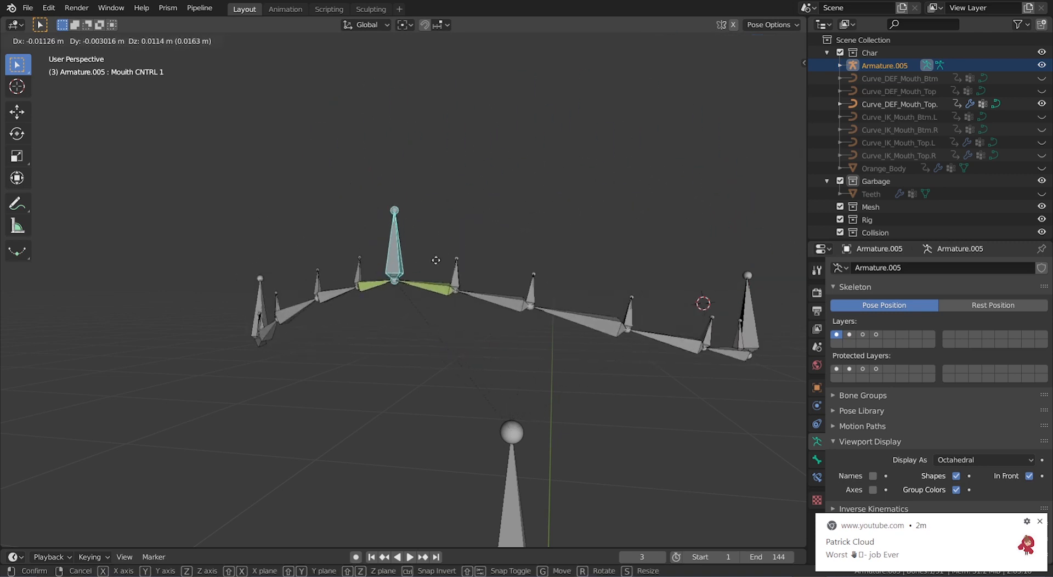
right_click(451, 237)
Step: Raise the hook bone Top_Hooks.010 by about 0.011 m and its outer neighbour Top_Hooks.008 by about 0.010 m
right_click(417, 347)
key(g)
click(381, 311)
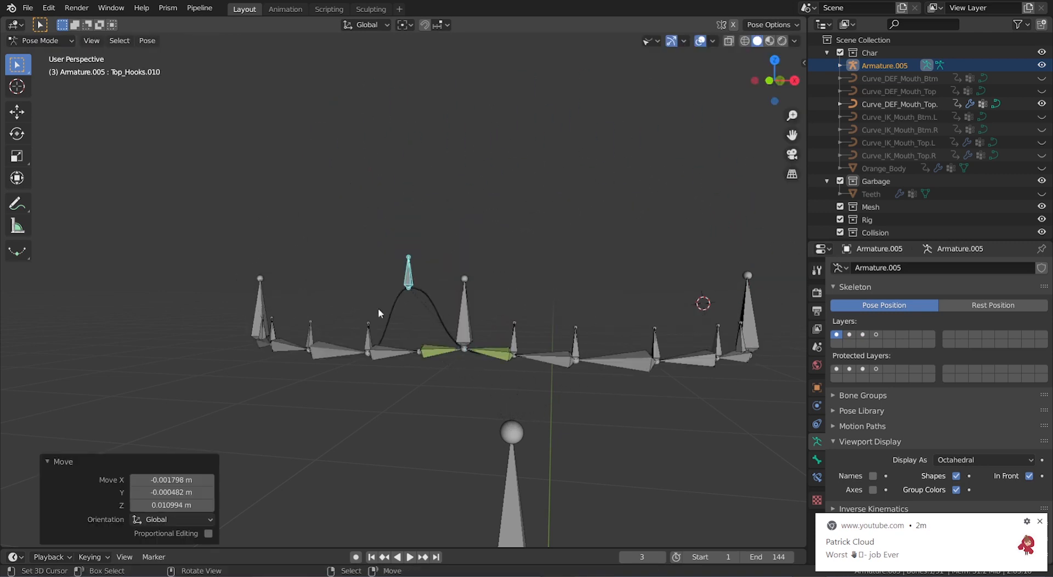
right_click(369, 331)
key(g)
click(361, 271)
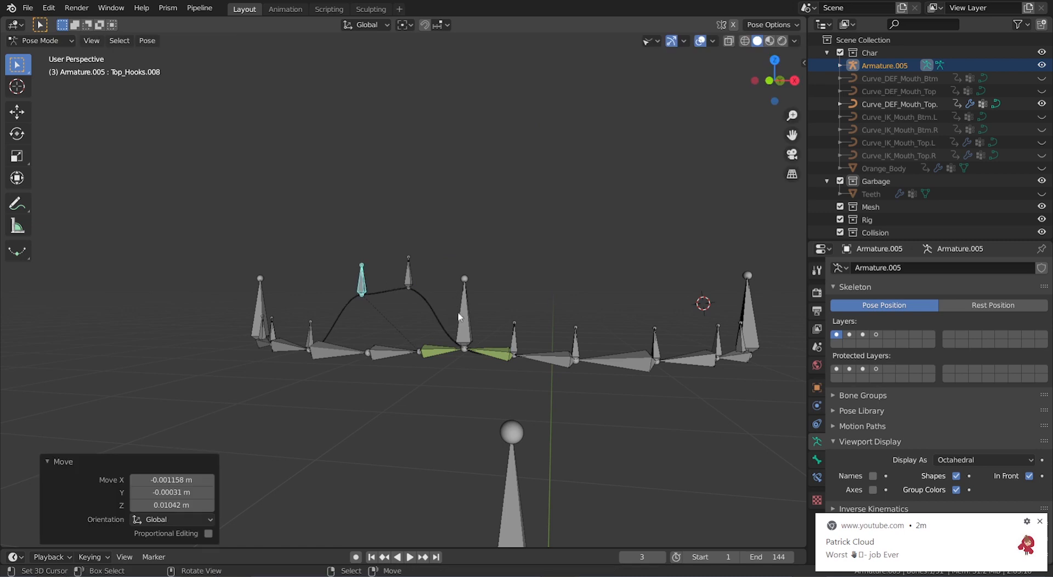
Step: Trial-move the central control bone Mouith CNTRL 1 upward with the two hook bones raised, then cancel the move
right_click(459, 317)
key(g)
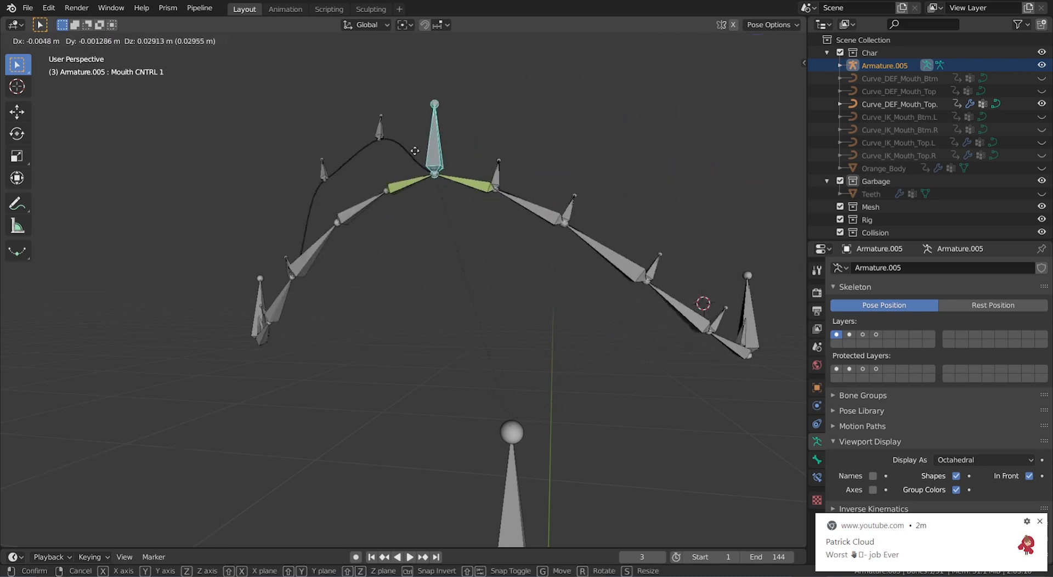
right_click(512, 130)
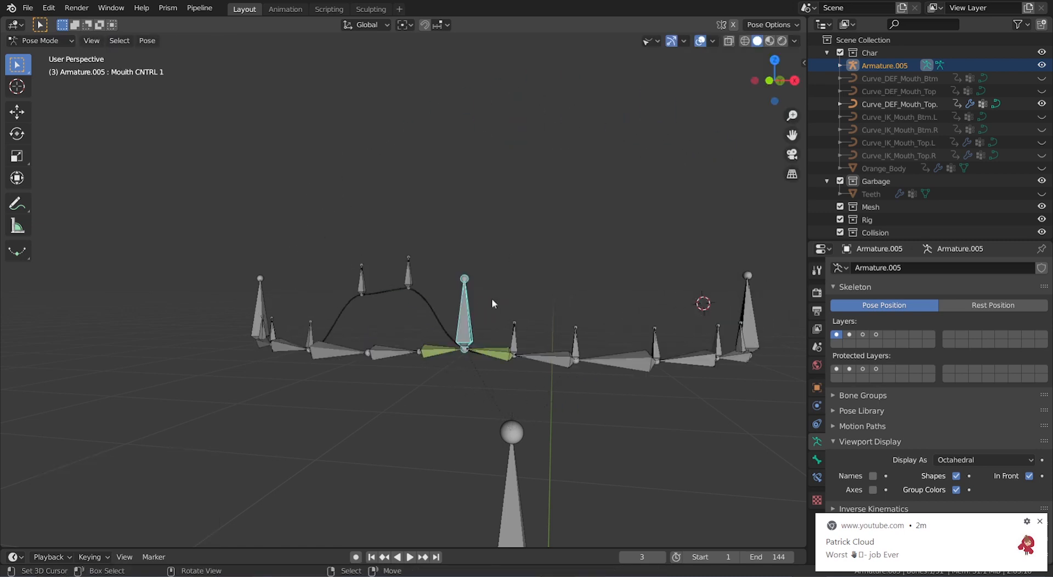
Step: Clear the location of hook bone Top_Hooks.010, then raise Top_Hooks.012 by about 0.009 m and Top_Hooks.010 by about 0.010 m
right_click(430, 355)
right_click(408, 276)
key(alt+g)
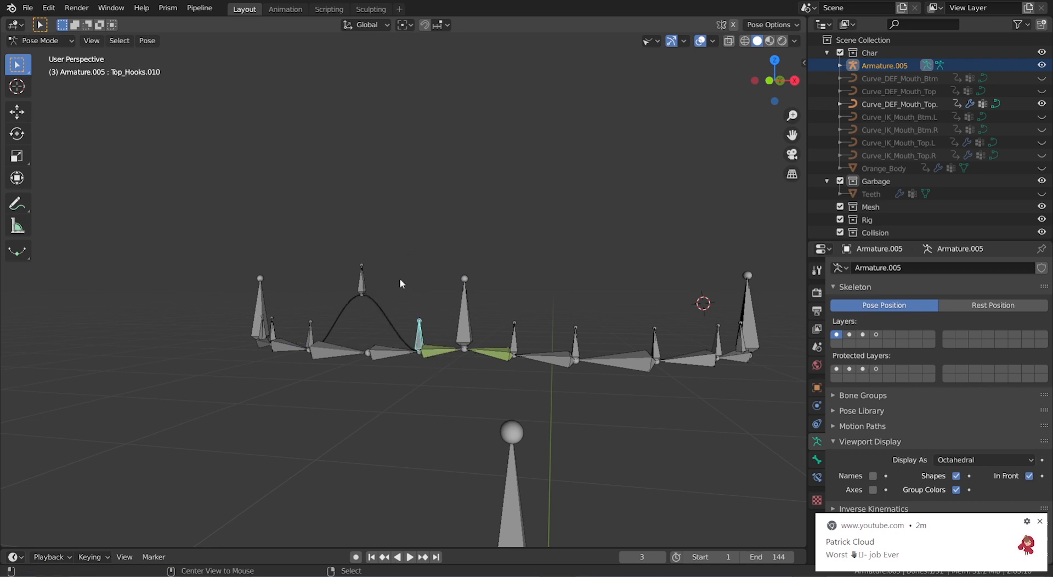
right_drag(306, 342, 305, 294)
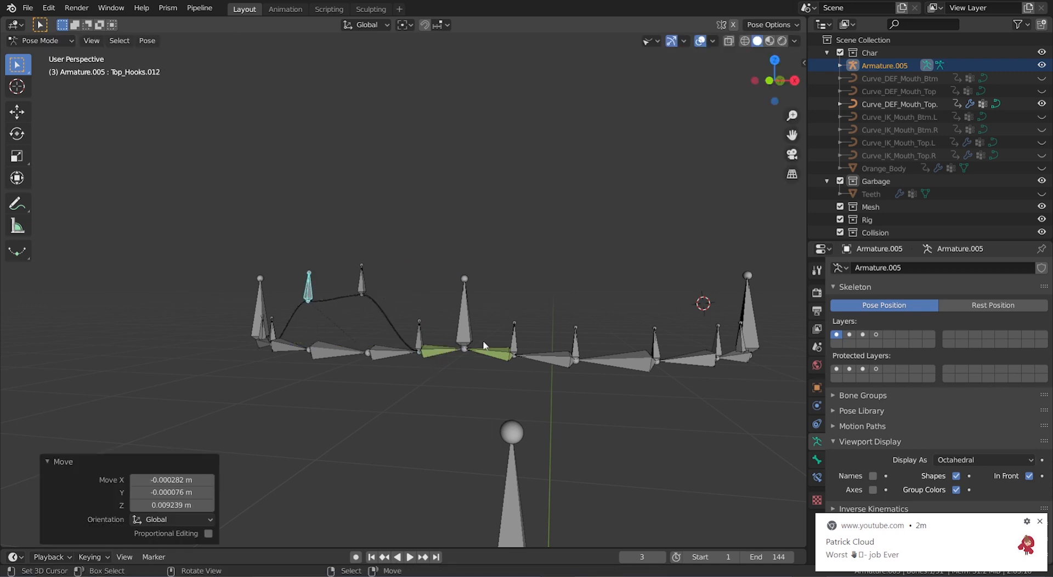
right_drag(420, 337, 419, 283)
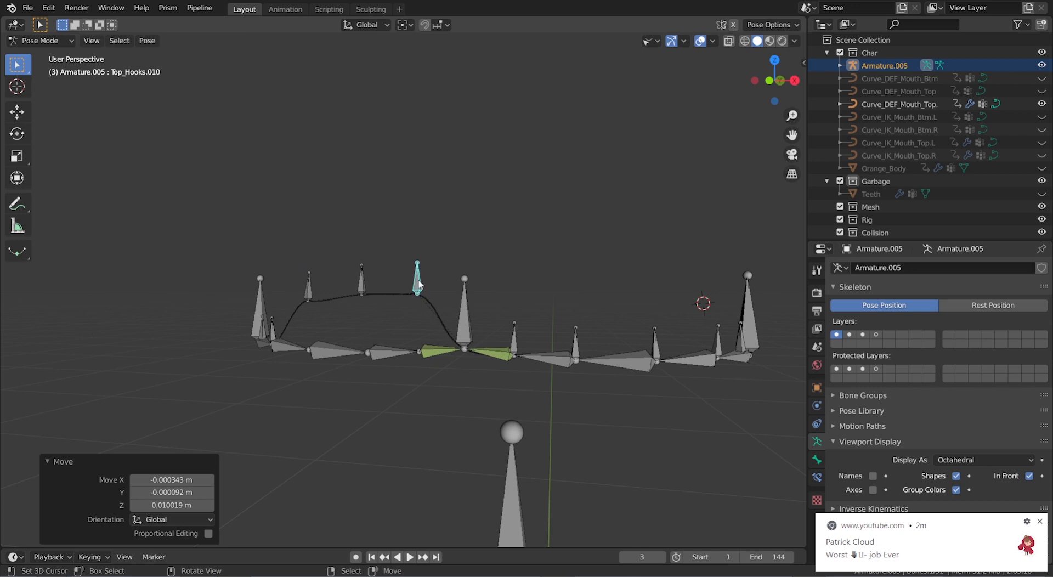
Step: Trial-move Mouith CNTRL 1 with three hook bones left of centre raised, then cancel the move
right_click(464, 333)
key(g)
right_click(502, 181)
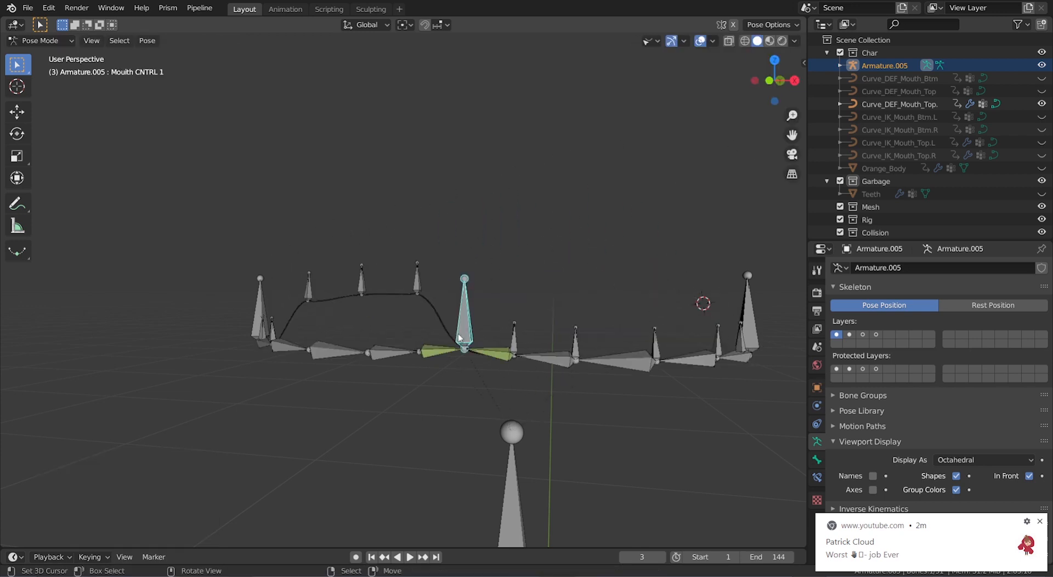
Step: Raise the four hook bones right of centre, Top_Hooks.004 by about 0.009 m and the outermost, Top_Hooks.006, by about 0.011 m
right_drag(499, 351, 513, 285)
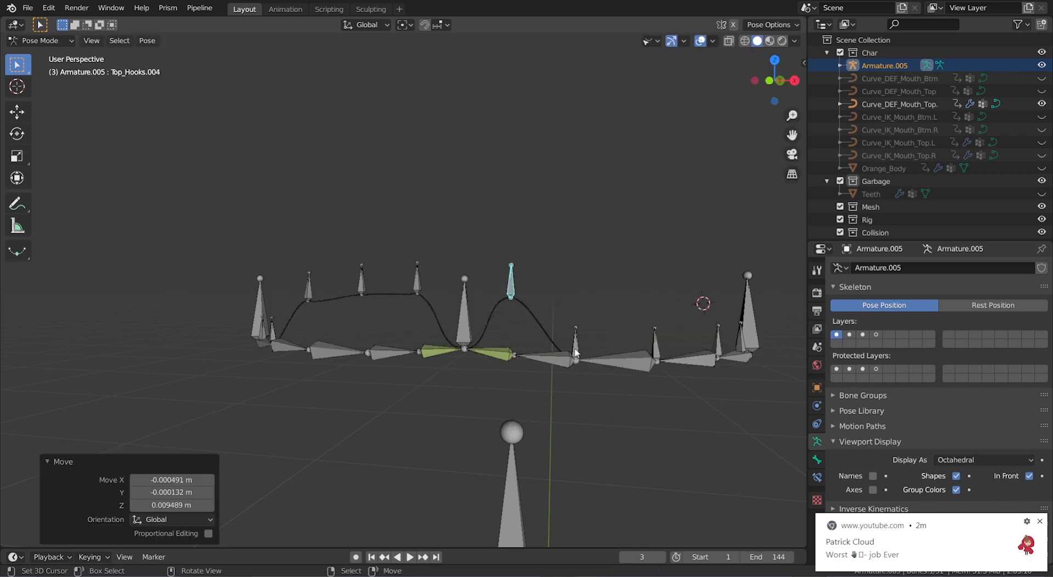
right_drag(576, 351, 573, 277)
right_drag(657, 343, 663, 274)
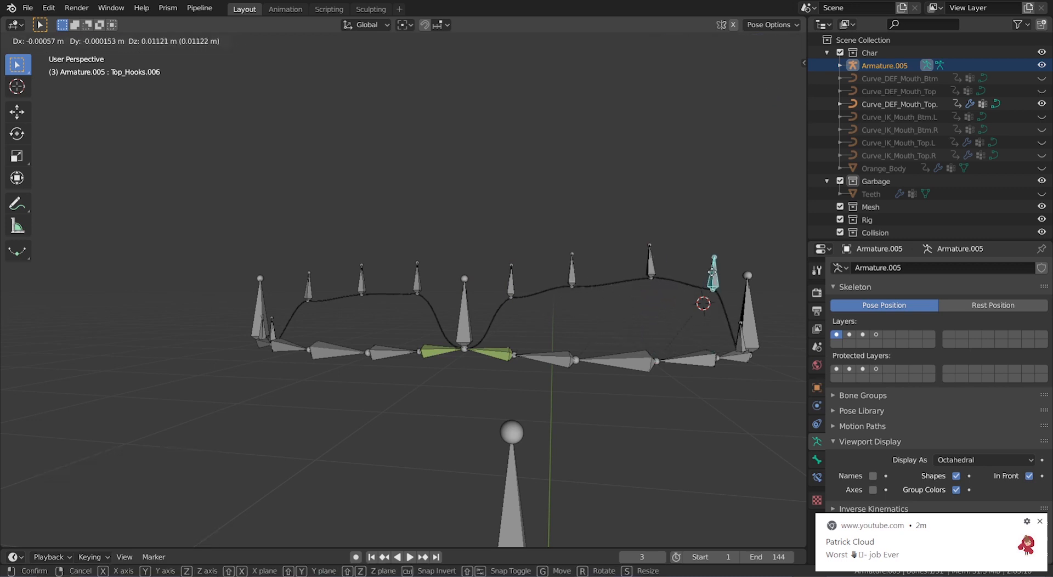
click(714, 271)
Step: Switch to wireframe shading and raise the small central hook bone DEF_Mouth_Top.011 by about 0.010 m
scroll(462, 345, up, 4)
key(shift+z)
right_click(557, 398)
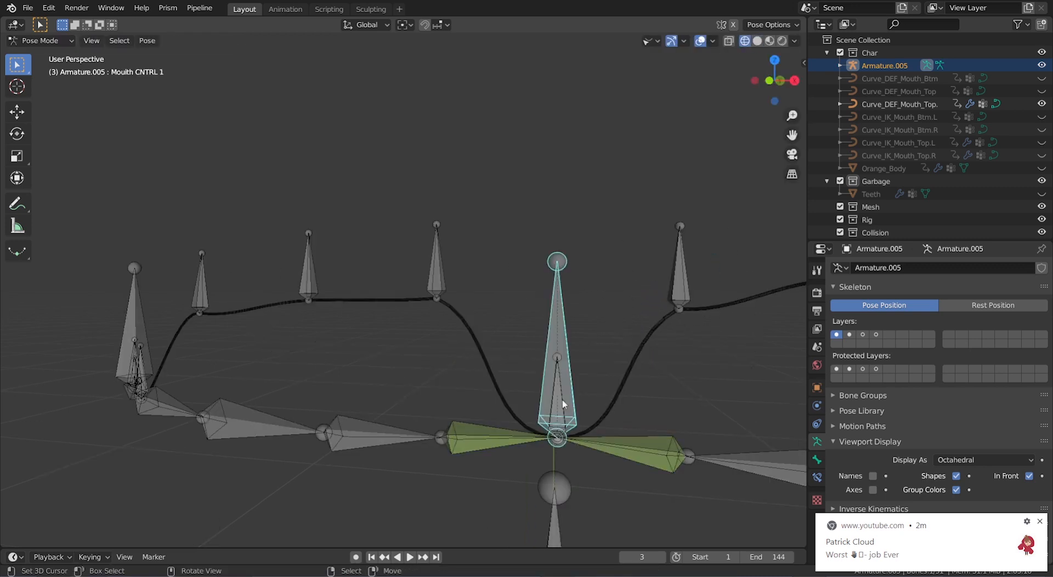
key(g)
right_click(556, 396)
right_click(557, 396)
key(g)
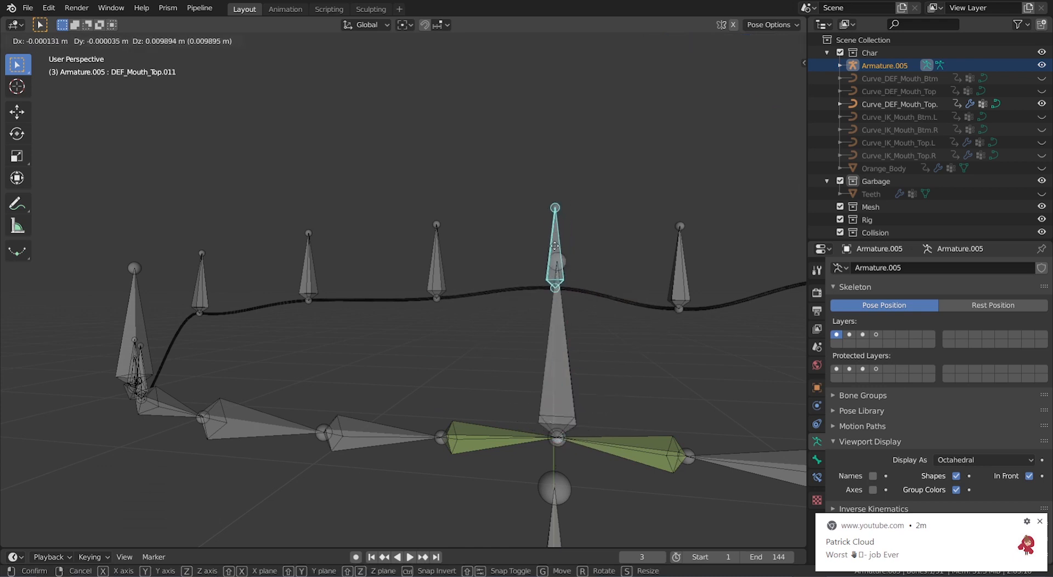
click(556, 248)
scroll(555, 248, down, 4)
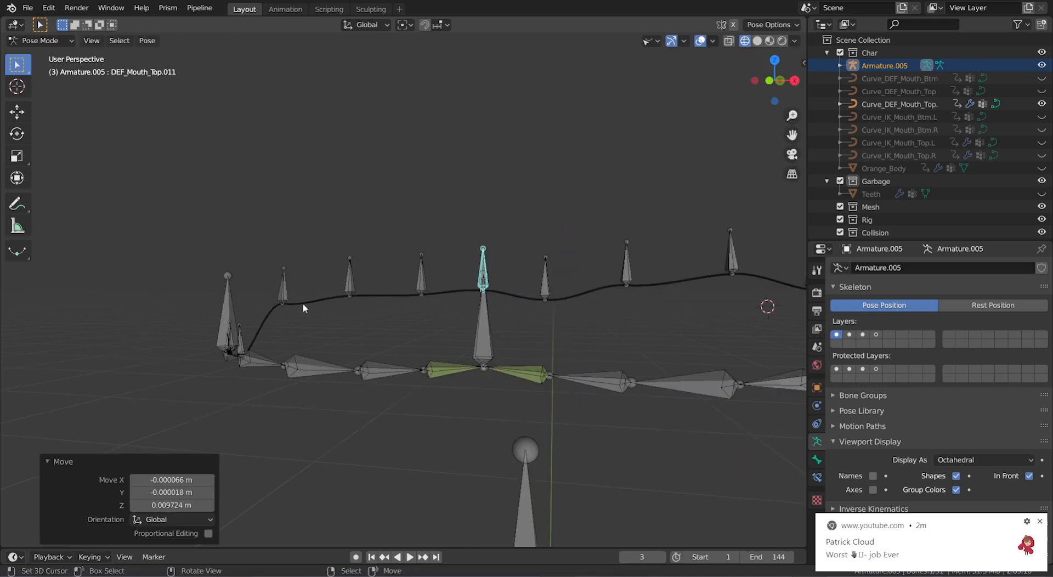
Step: Trial-move Mouith CNTRL 1 with the central hook bone raised as well, then cancel the move
right_click(486, 336)
key(g)
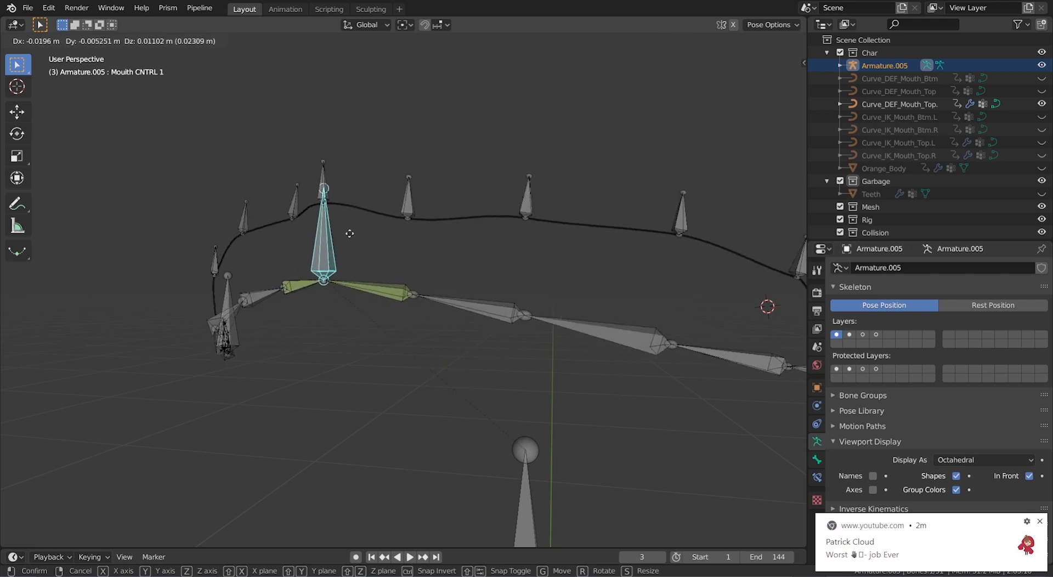
key(Escape)
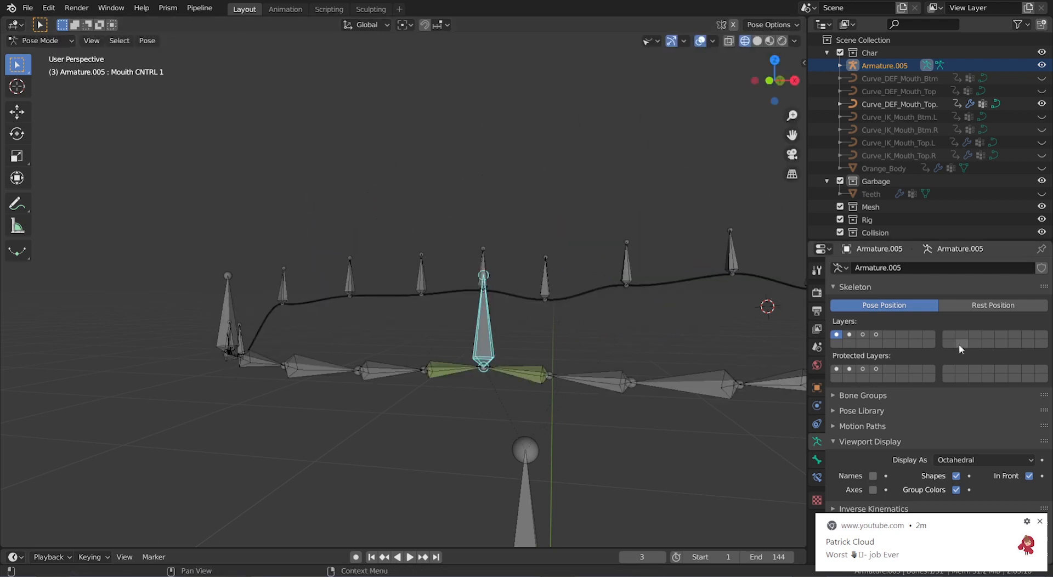
Step: Show the second bone layer together with the first and move Mouith CNTRL 1 up and slightly left to arch the lip
click(851, 336)
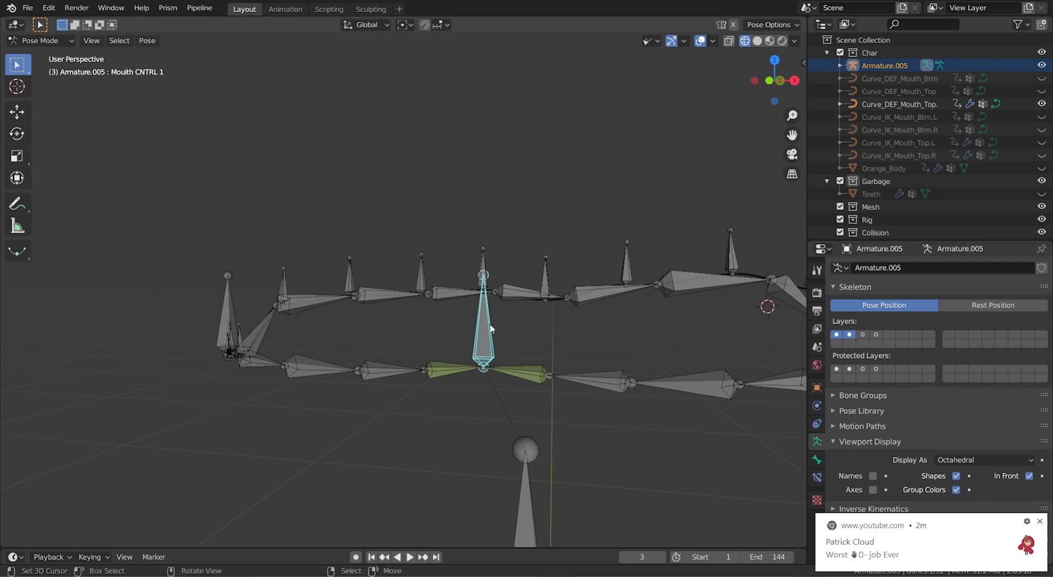
scroll(485, 330, down, 4)
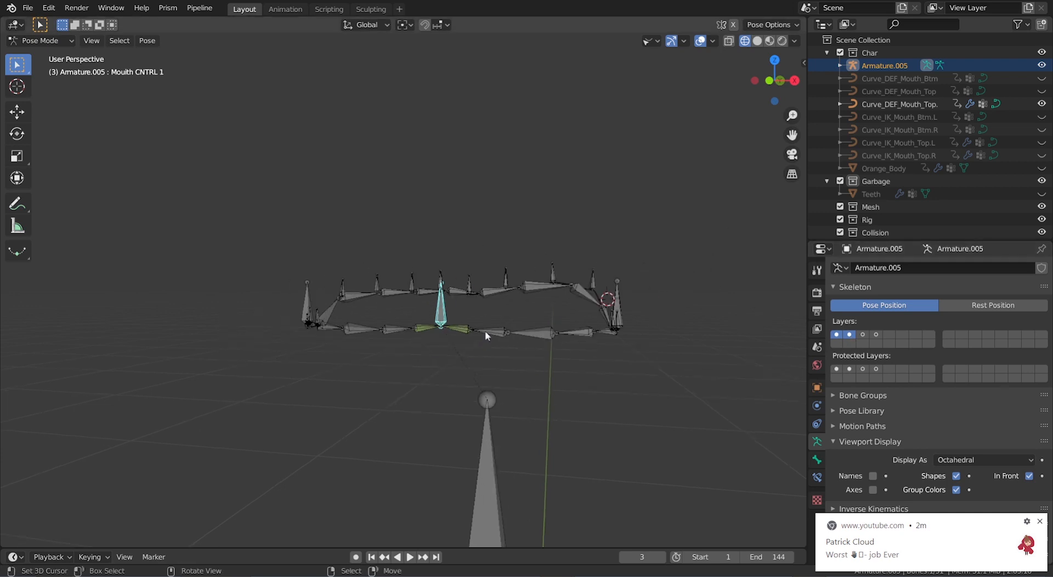
middle_drag(485, 329, 433, 313)
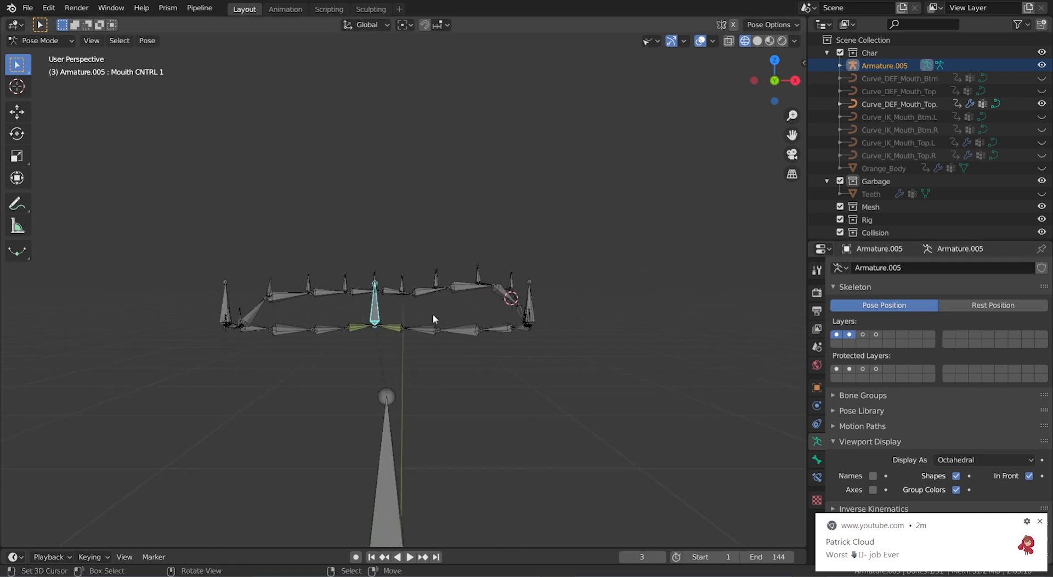
scroll(432, 314, up, 2)
key(g)
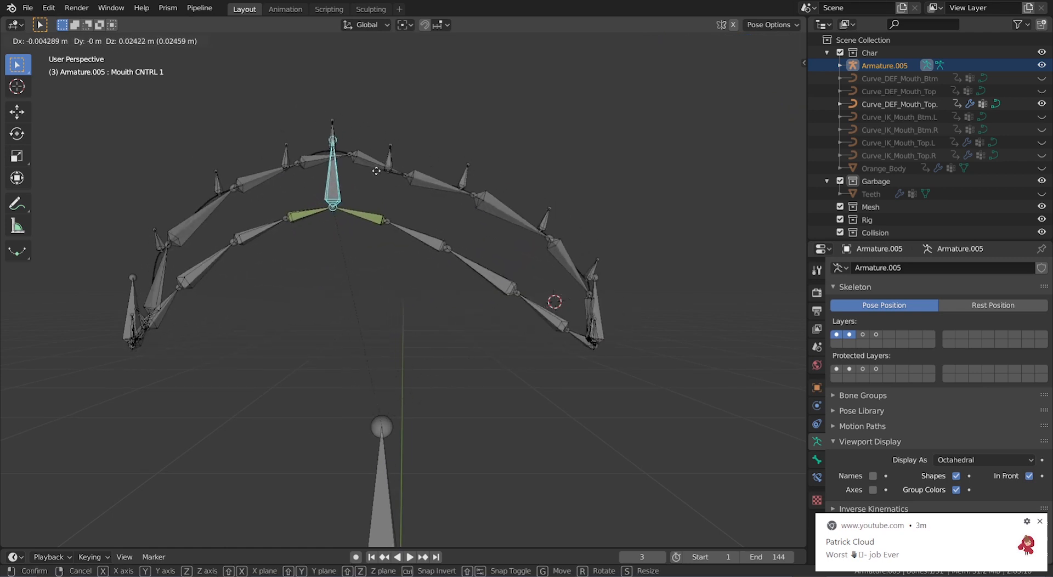
click(352, 184)
Step: Move the outer right hook bones Top_Hooks.006 and Top_Hooks.002 inward and down toward the lower chain
click(601, 275)
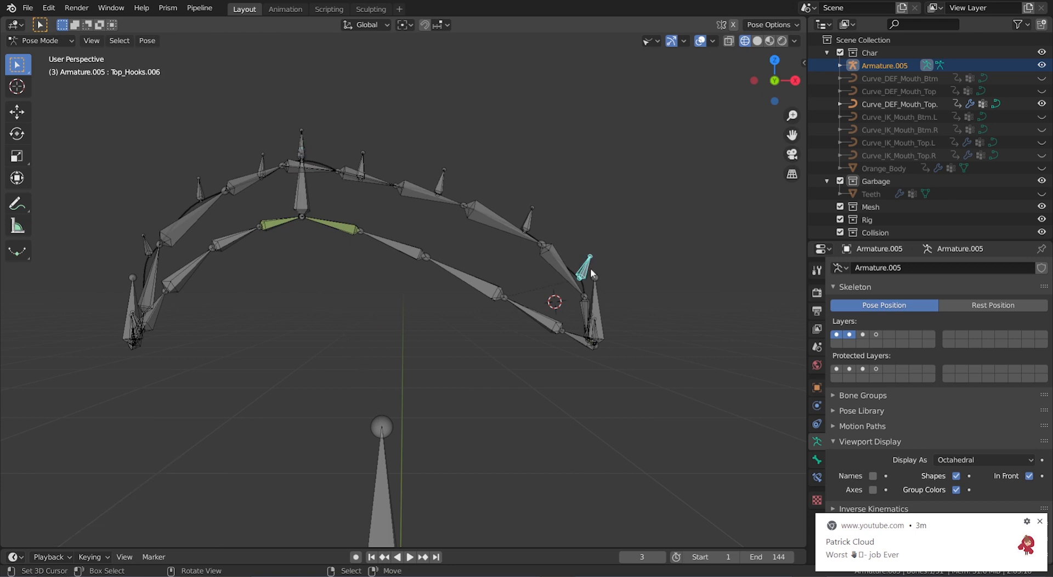
key(g)
click(528, 226)
click(528, 226)
key(g)
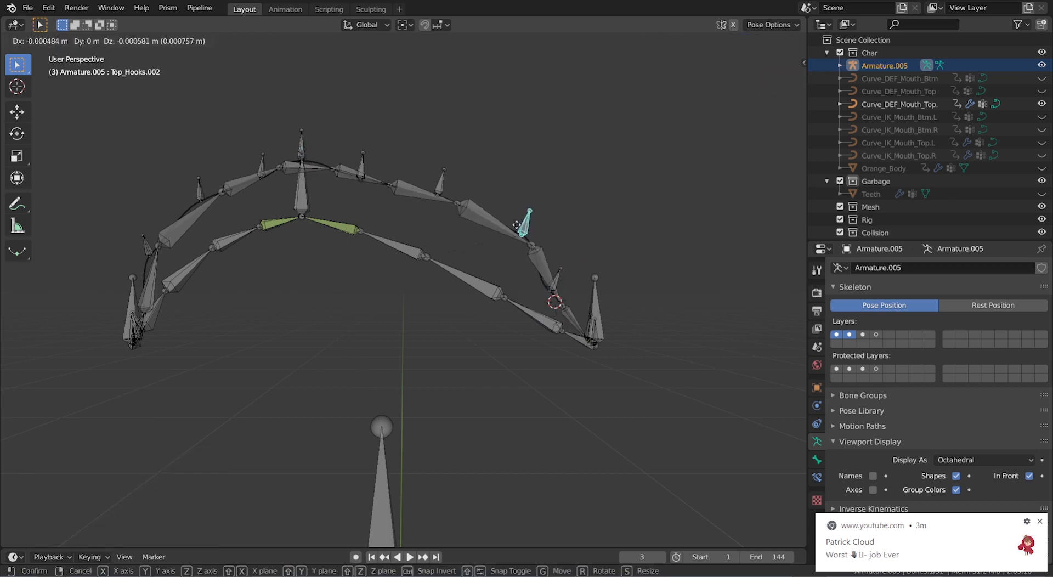
click(498, 250)
Step: Trial-move Mouith CNTRL 1 while viewing the rig from an angle, then cancel the move
click(304, 206)
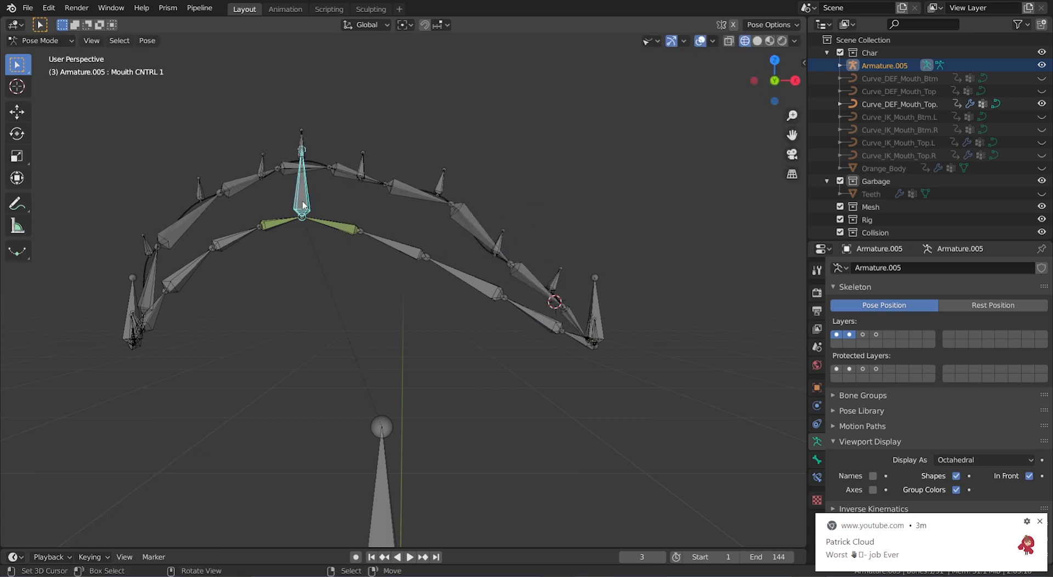
middle_drag(305, 204, 305, 201)
scroll(340, 205, down, 2)
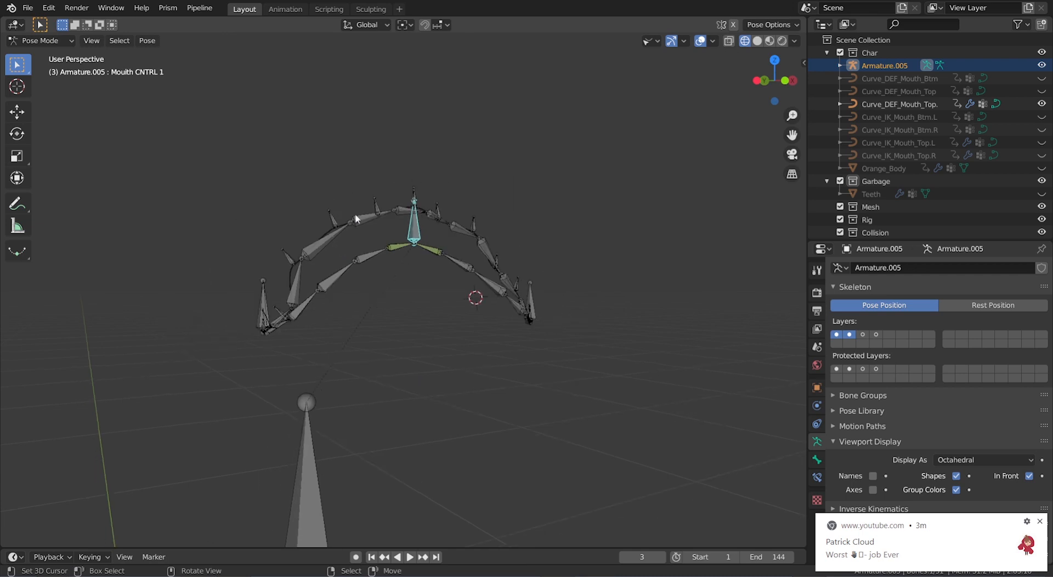
key(g)
right_click(333, 251)
Step: Trial-move Mouith CNTRL 1 from side to side in the front orthographic view, then cancel the move
middle_drag(334, 251, 395, 254)
key(KP_1)
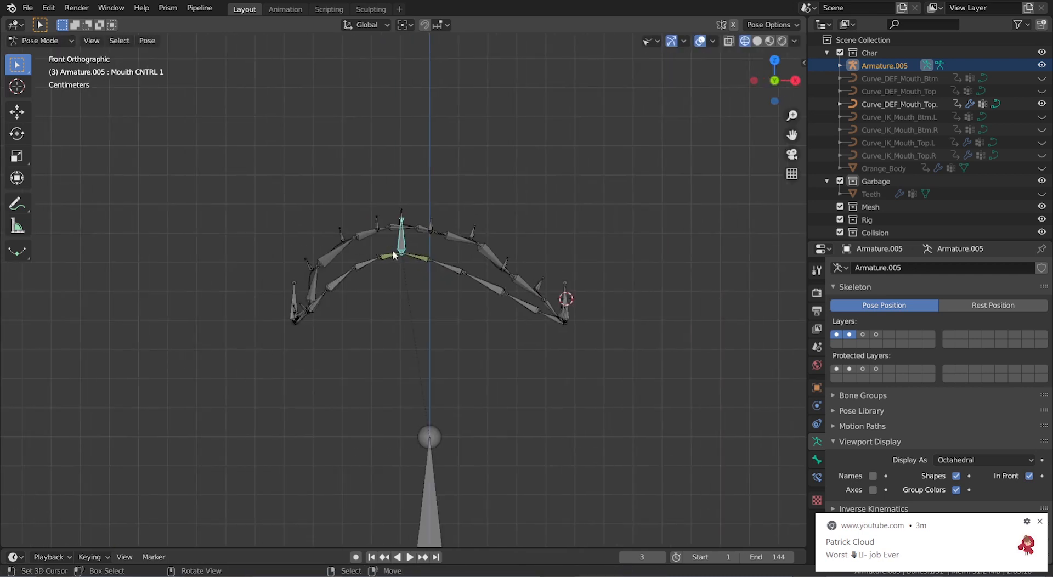
scroll(393, 254, up, 4)
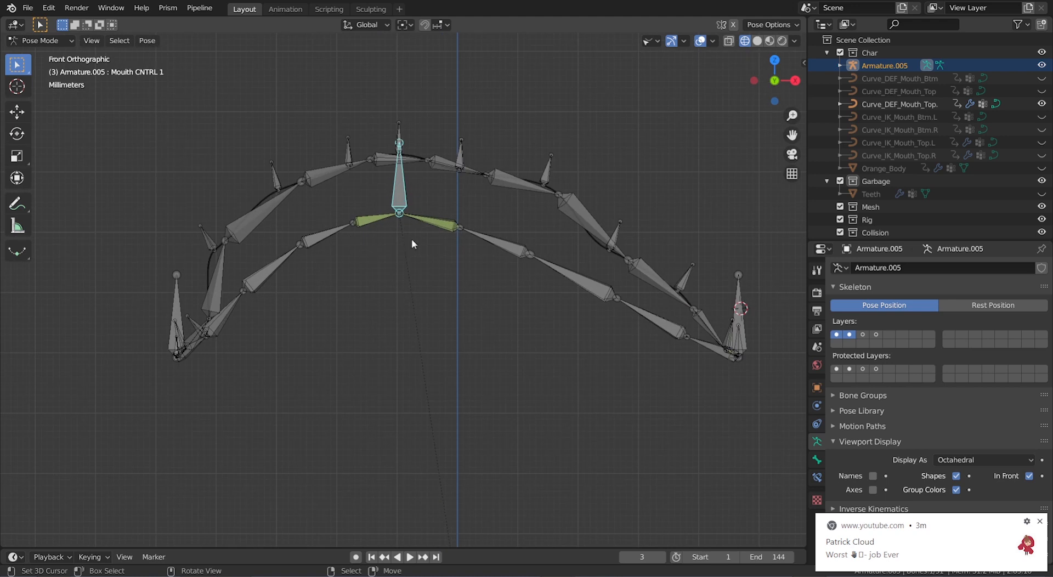
scroll(411, 241, down, 1)
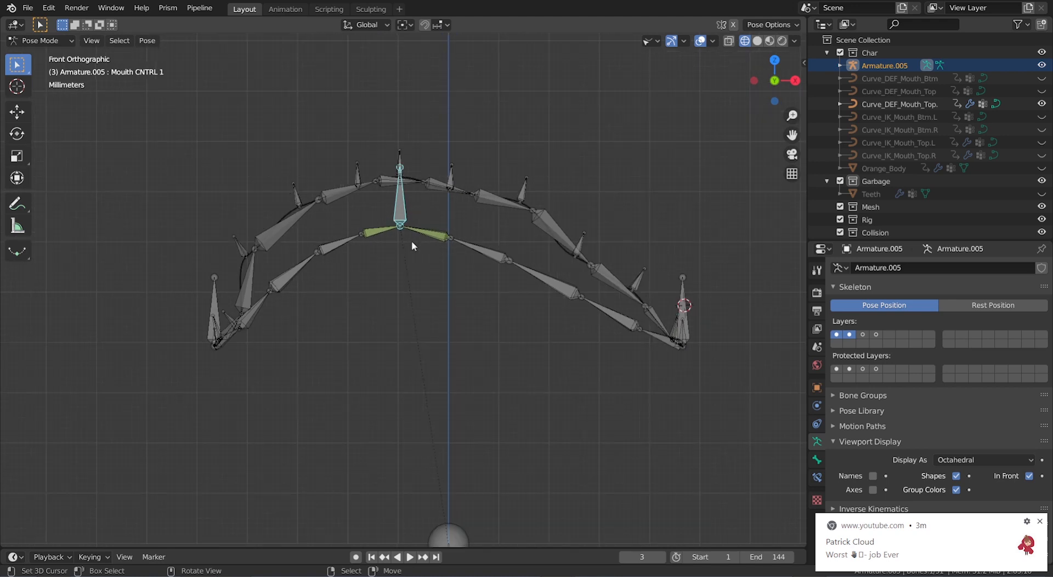
key(g)
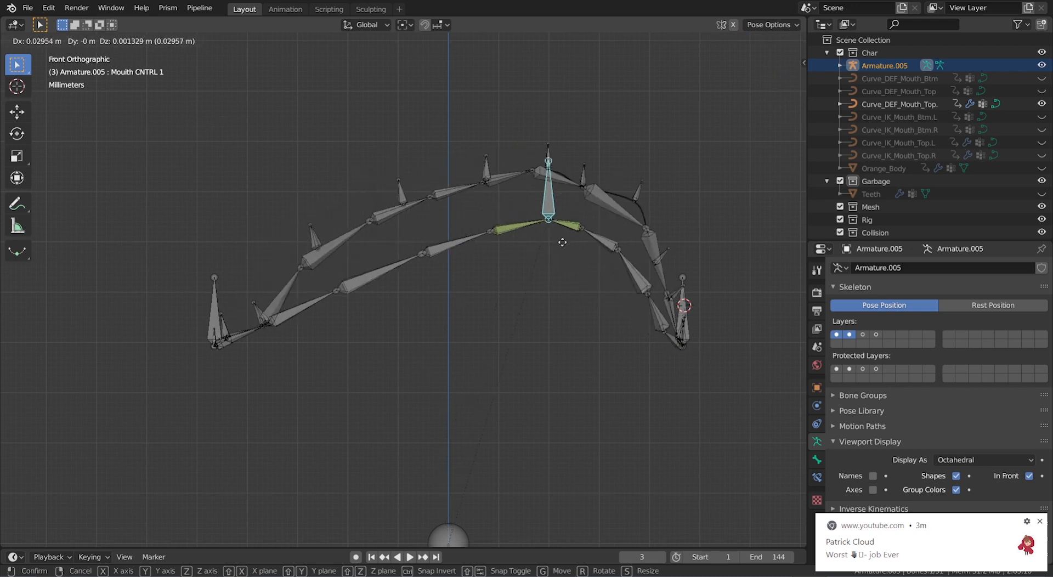
click(421, 240)
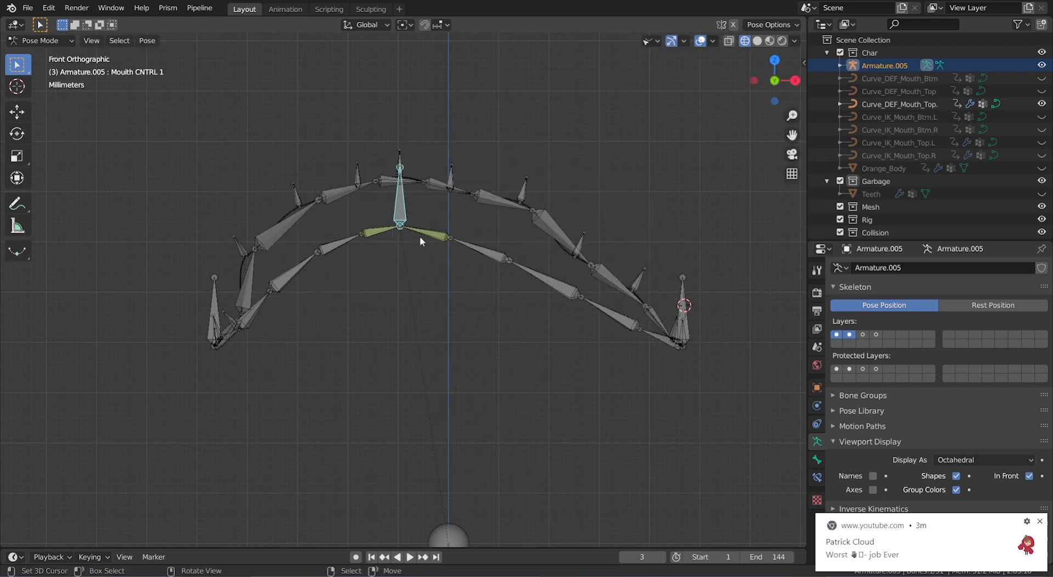
key(g)
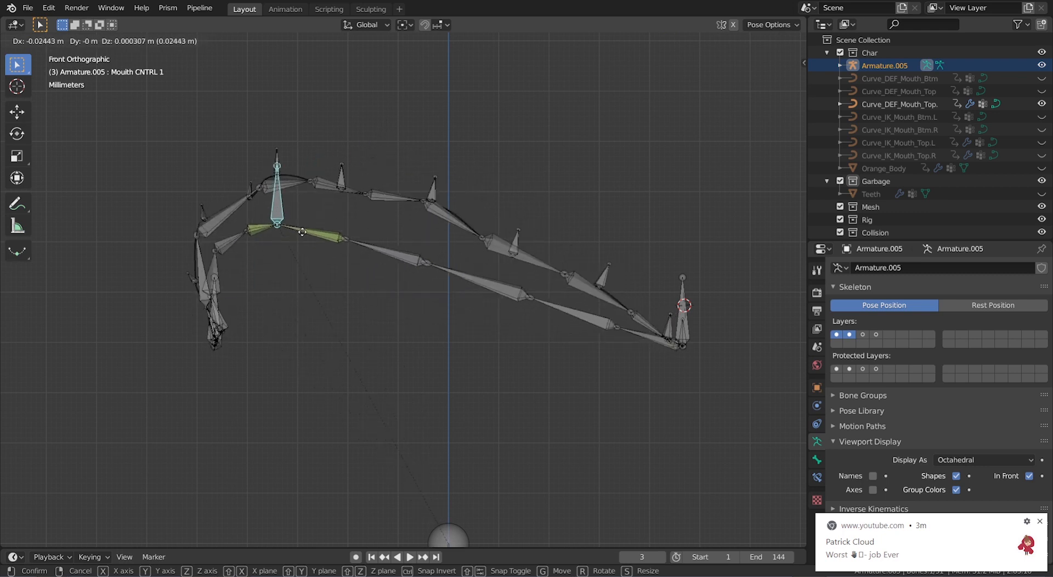
right_click(645, 271)
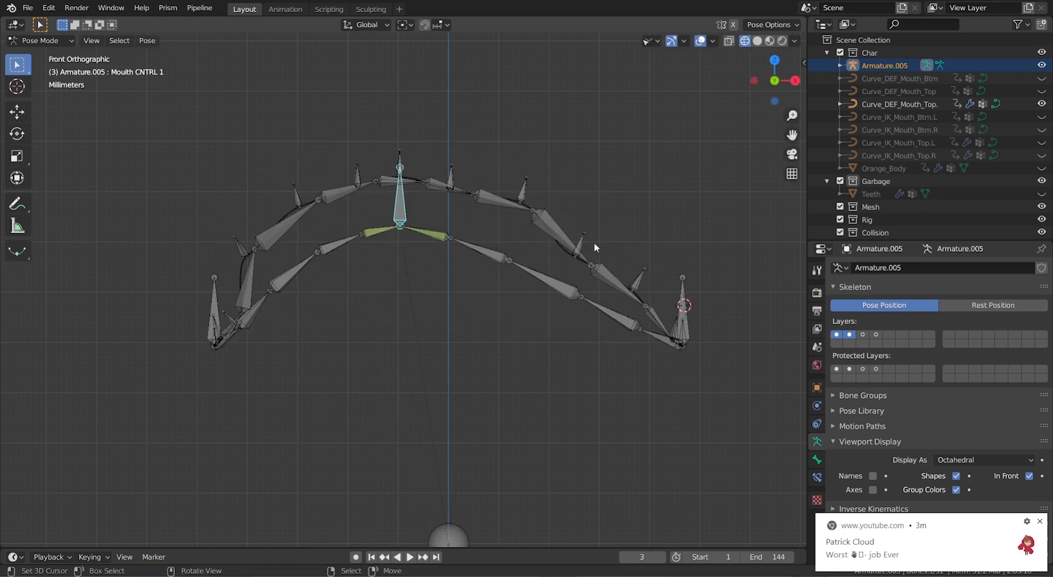
Step: Clear the locations of Top_Hooks.002 and Top_Hooks.006, then raise Top_Hooks.006 by about 0.004 m and Top_Hooks.002 by about 0.008 m
click(581, 246)
key(alt+g)
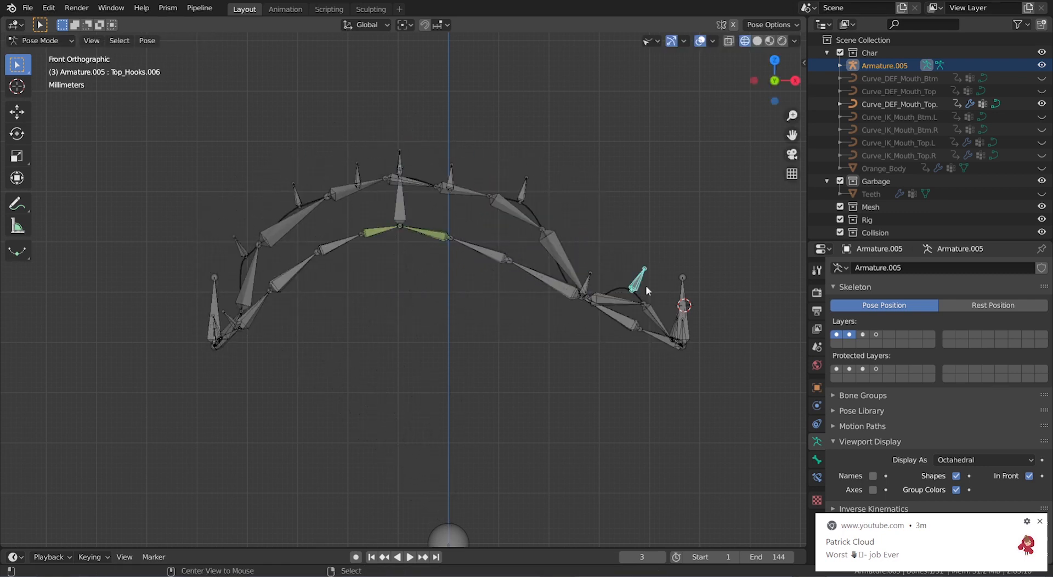
key(alt+g)
key(g)
click(608, 264)
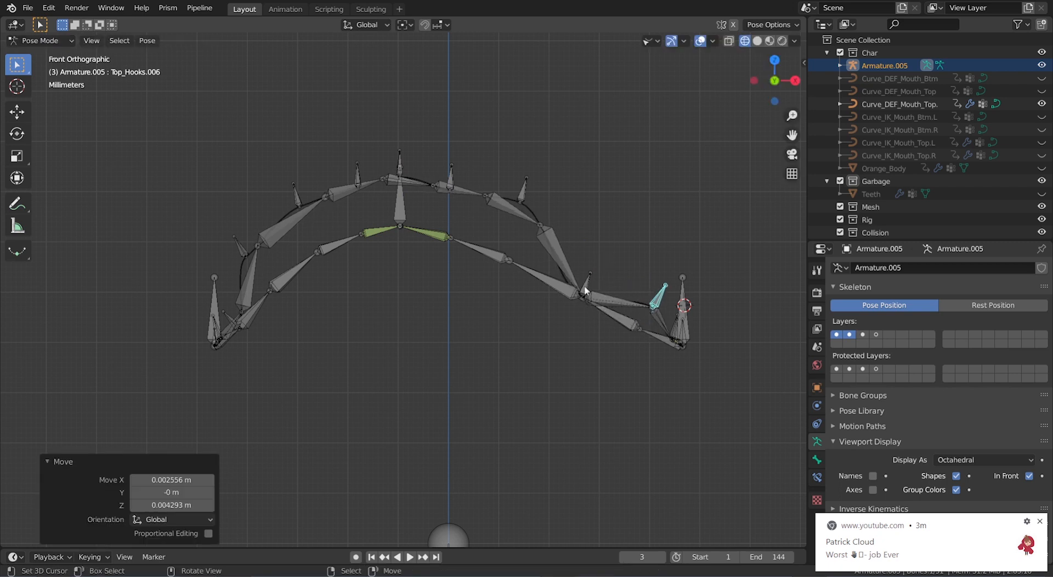
click(586, 291)
key(g)
click(593, 250)
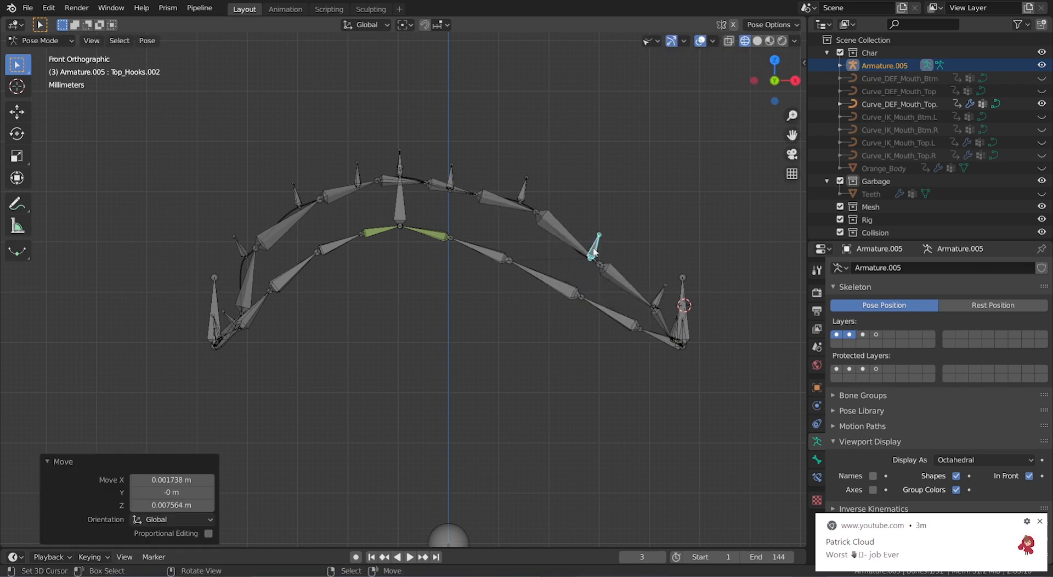
Step: Move the left corner hook bone Top_Hooks.007 about 0.003 m outward and 0.004 m up
click(215, 329)
key(g)
click(229, 266)
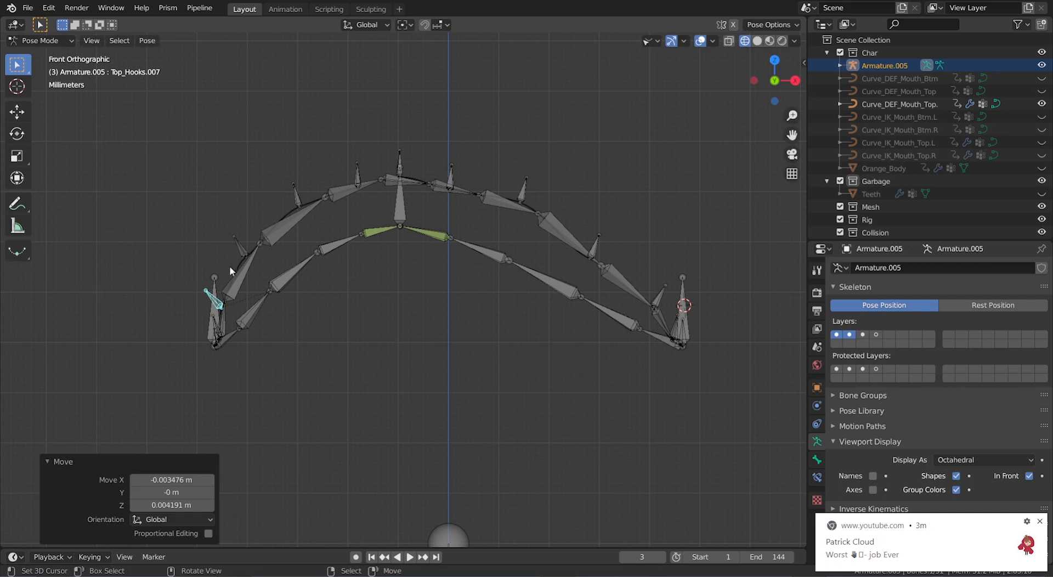
Step: Trial-move Mouith CNTRL 1 up and sideways with the adjusted outer hook bones, then cancel the move
click(401, 209)
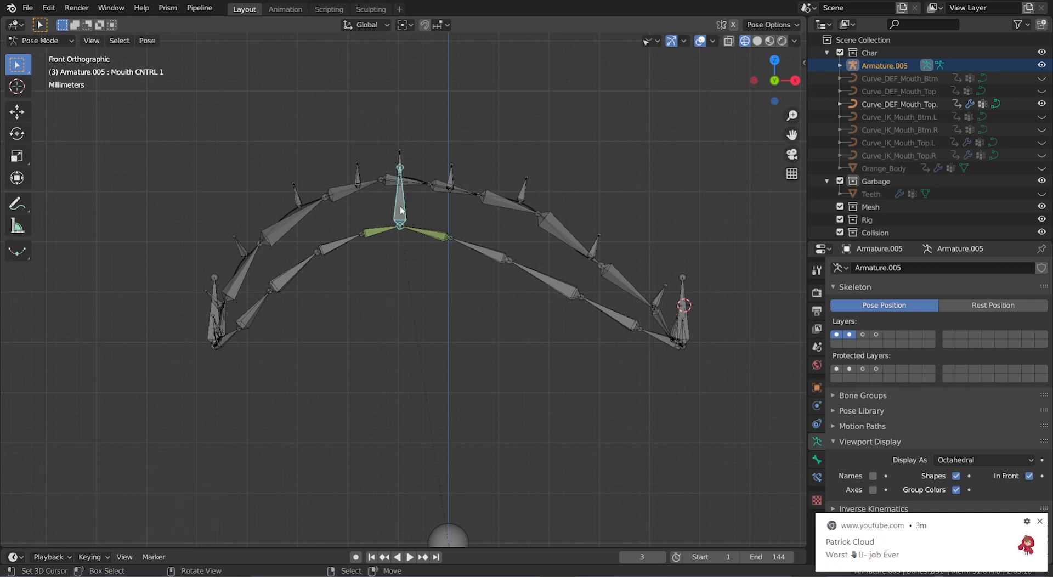
key(g)
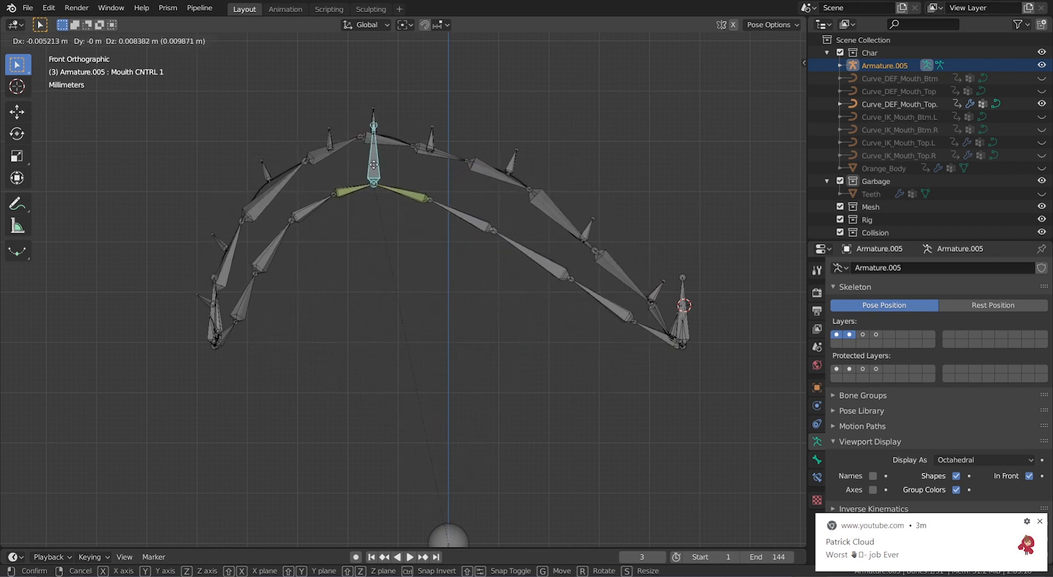
right_click(373, 164)
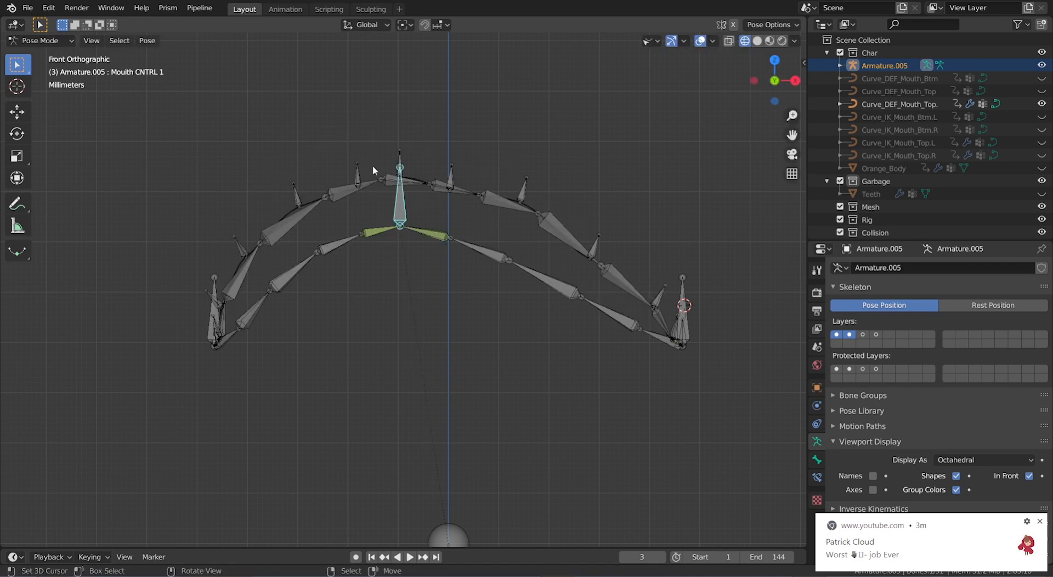
Step: Trial-move Mouith CNTRL 1 down and sideways twice in the front orthographic view, cancelling each move
scroll(373, 168, up, 1)
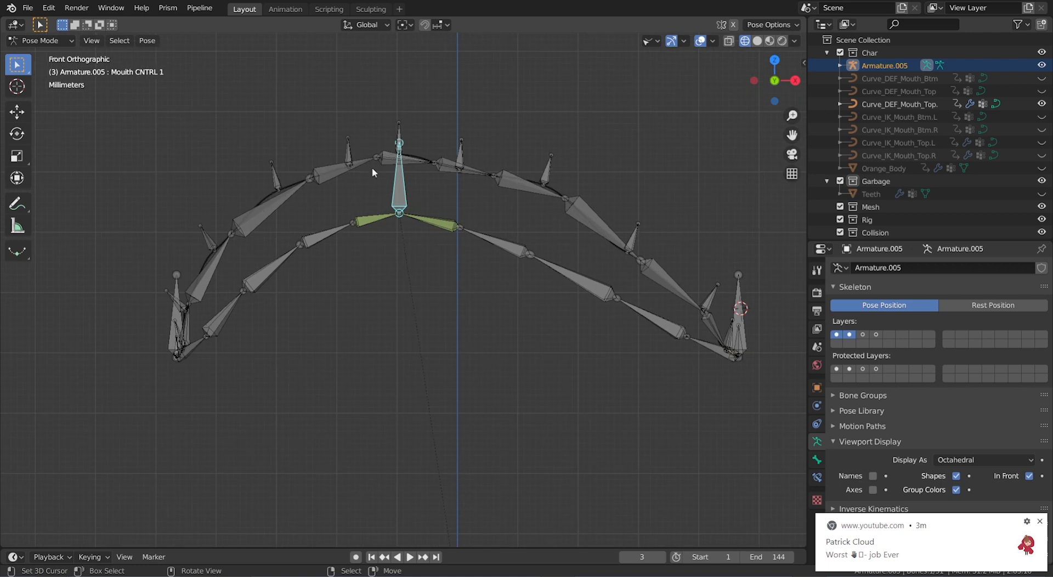
scroll(372, 167, down, 1)
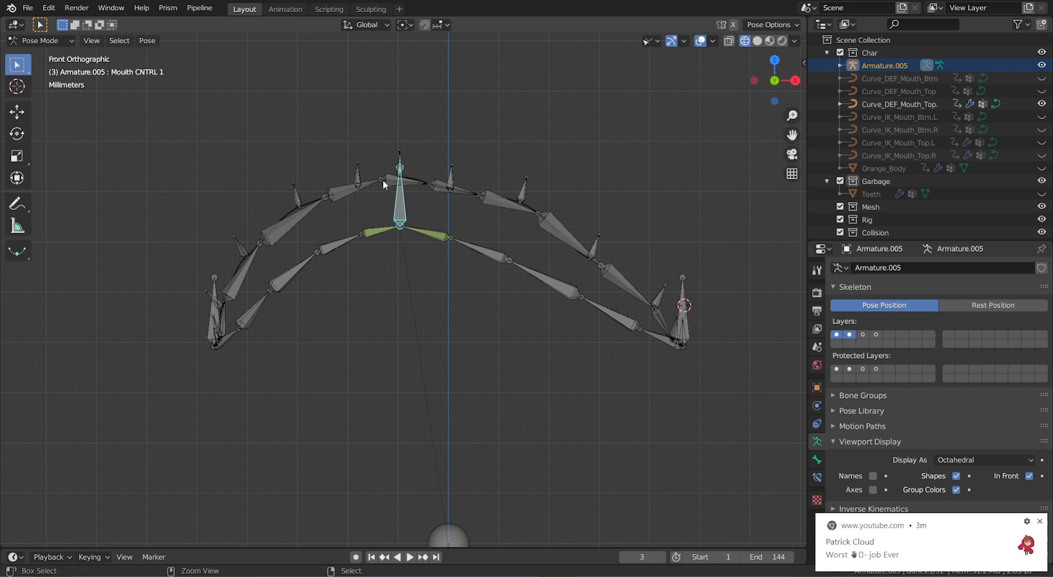
ctrl+scroll(383, 180, up, 2)
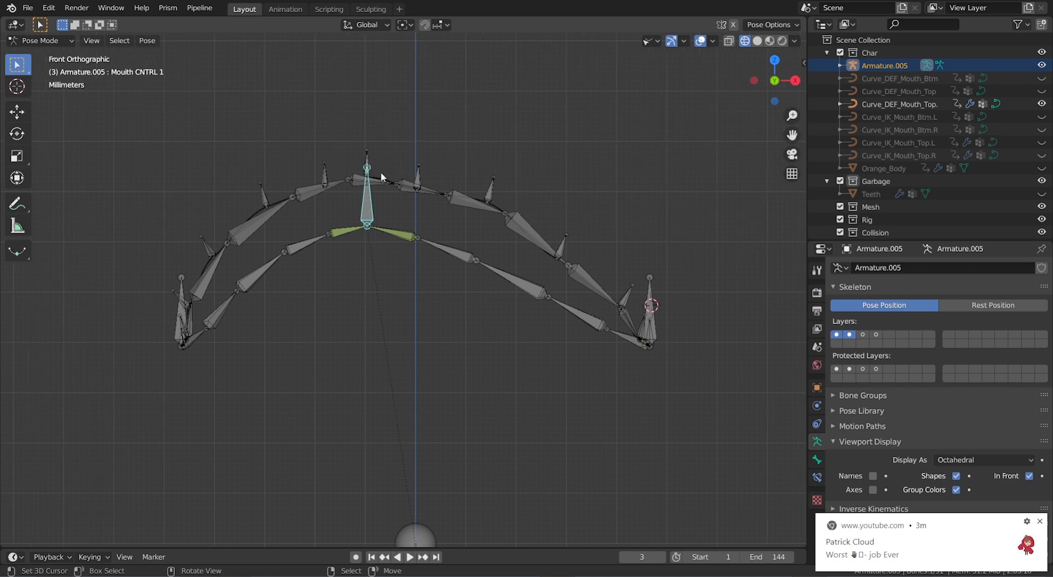
key(g)
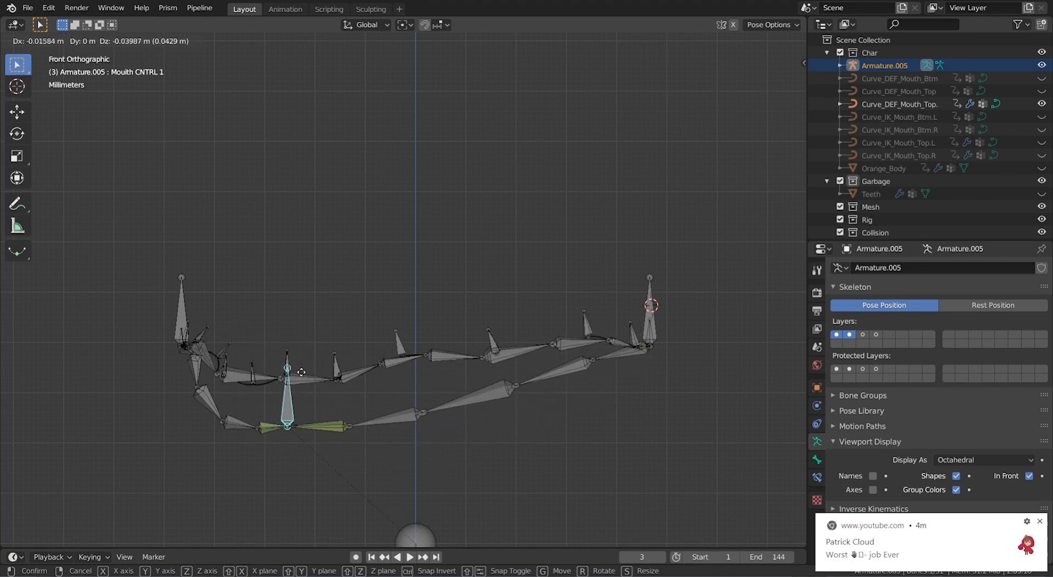
right_click(306, 360)
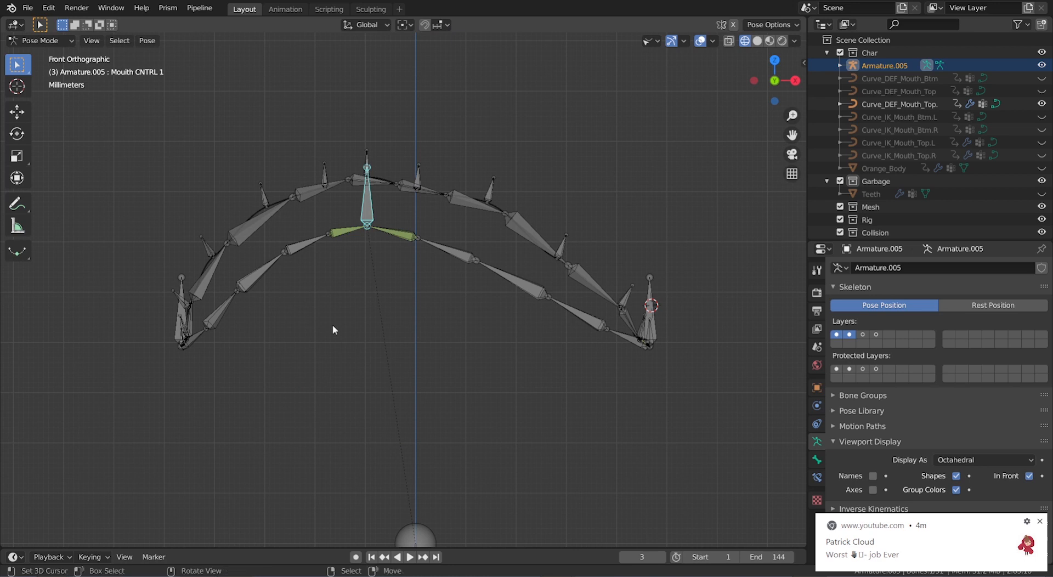
key(g)
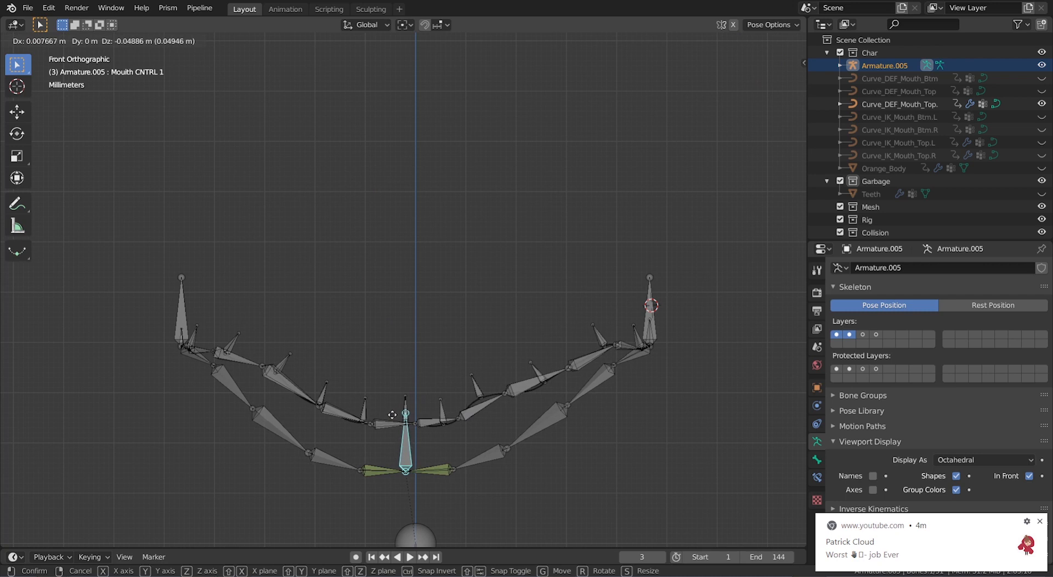
right_click(393, 415)
Step: Clear the location of Mouith CNTRL 1, and trial-move it below and above its rest position without keeping the moves
key(alt+g)
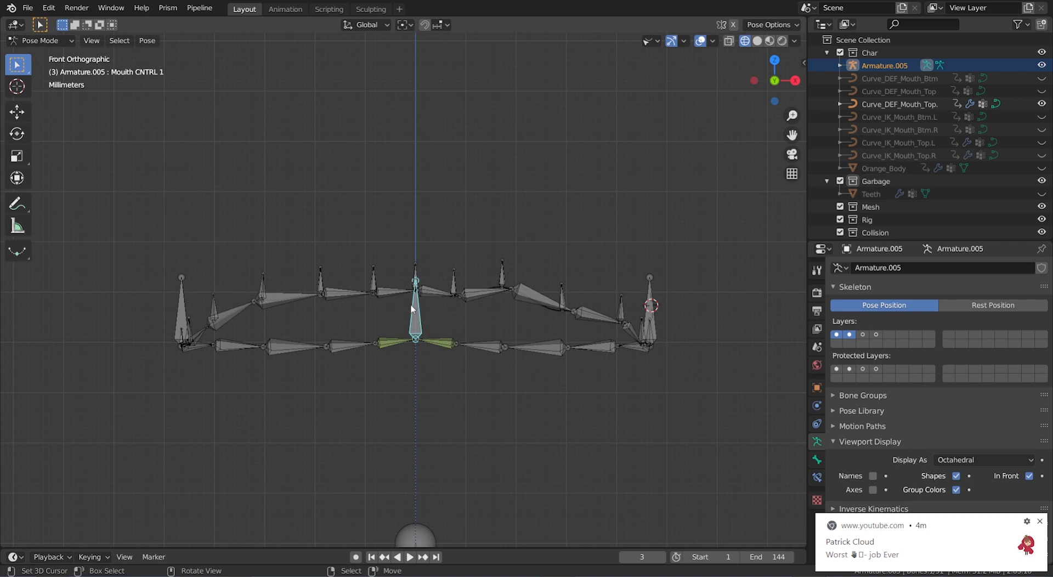
key(g)
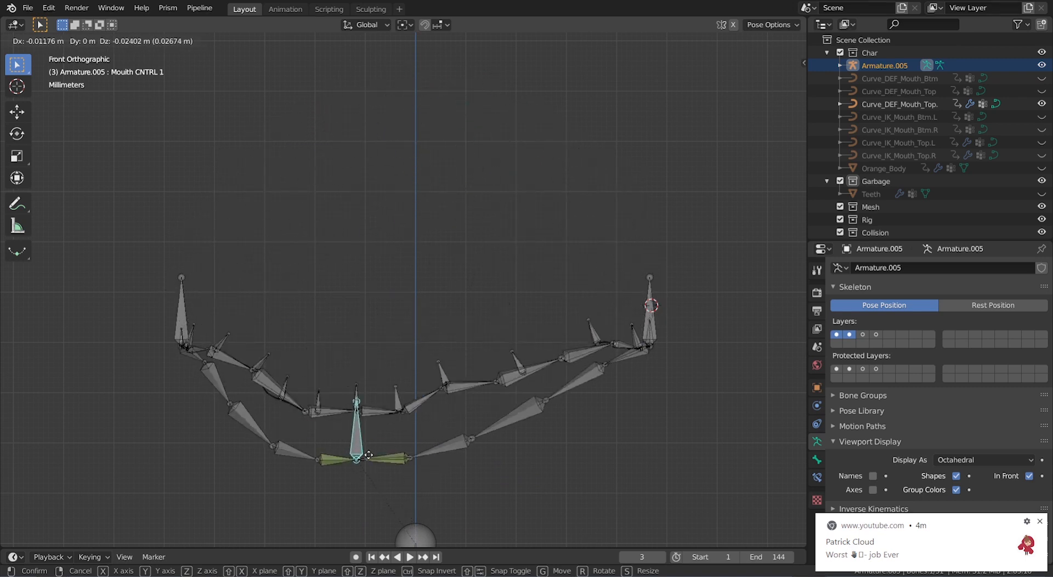
click(550, 423)
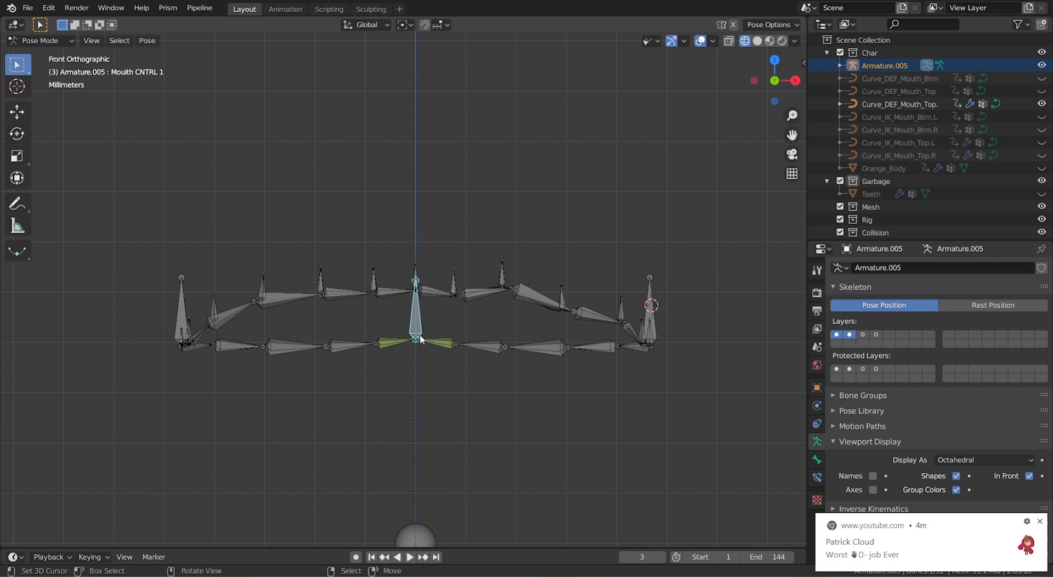
key(g)
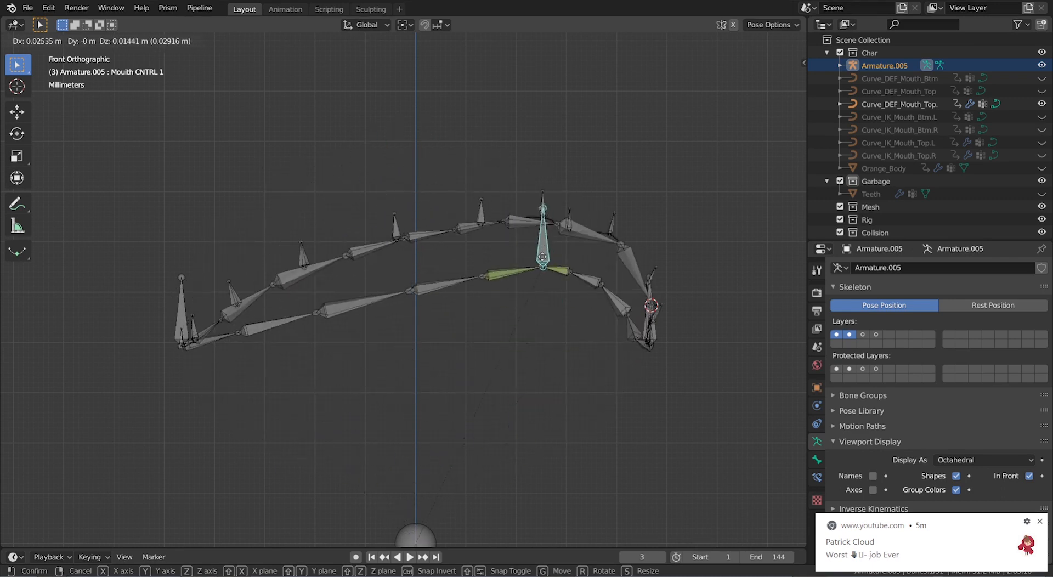
right_click(384, 261)
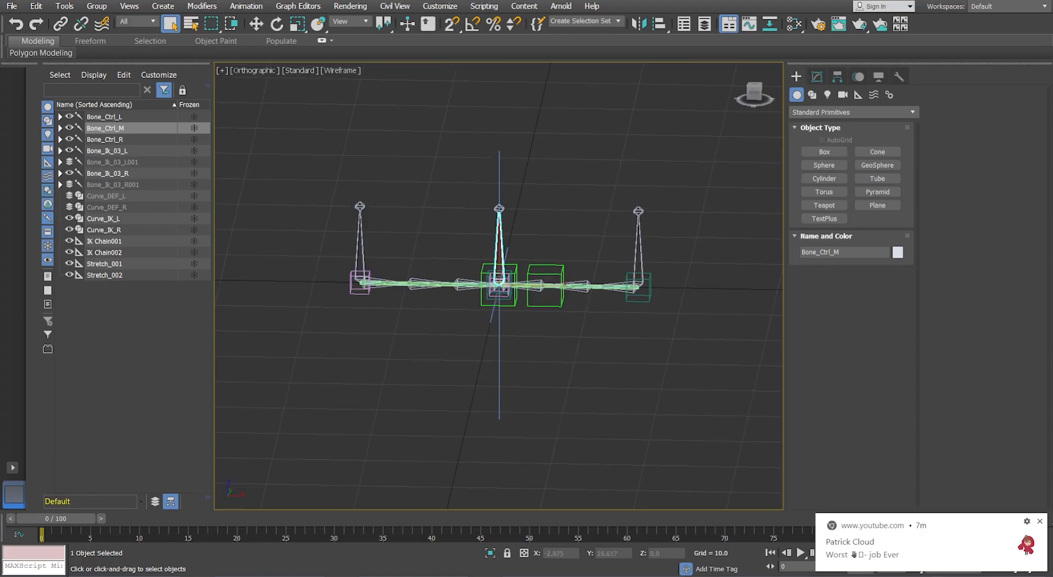
Step: Switch to 3ds Max, move Bone_Ctrl_M upward to bend the lip chain, and view the rig from the front
scroll(499, 287, up, 5)
scroll(499, 283, down, 2)
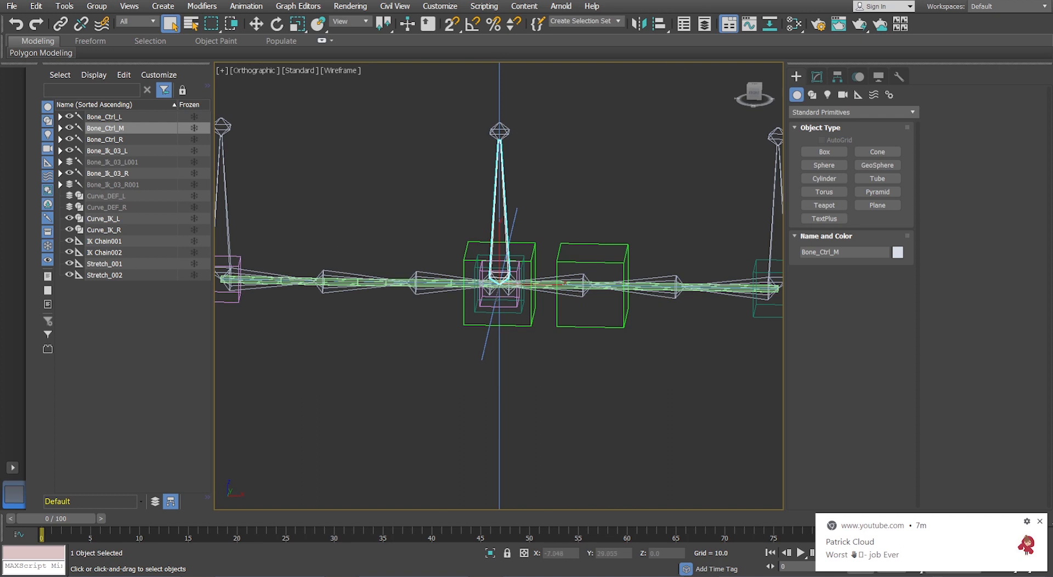
click(448, 219)
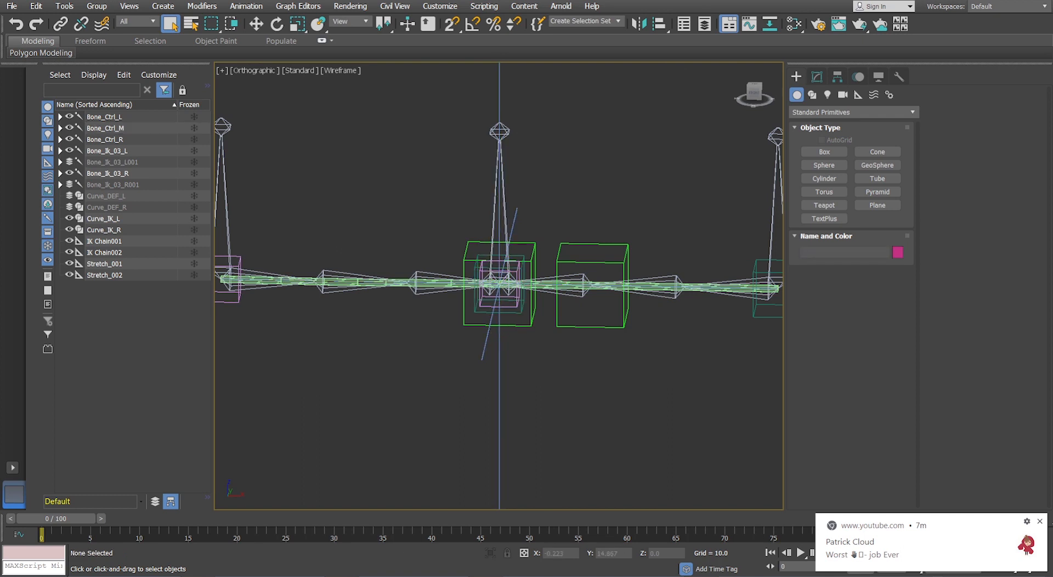
click(497, 224)
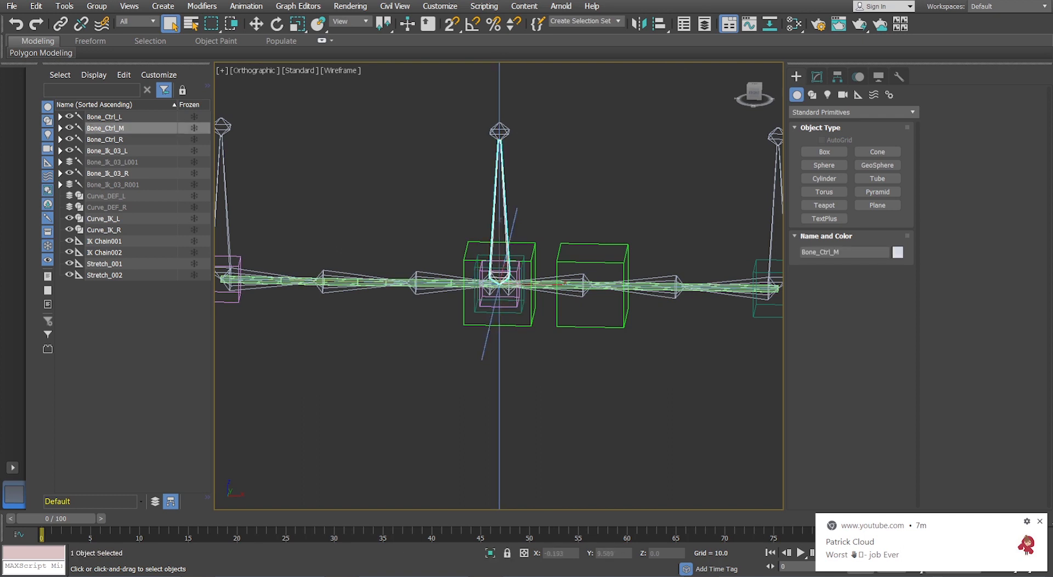
key(w)
drag(500, 281, 506, 214)
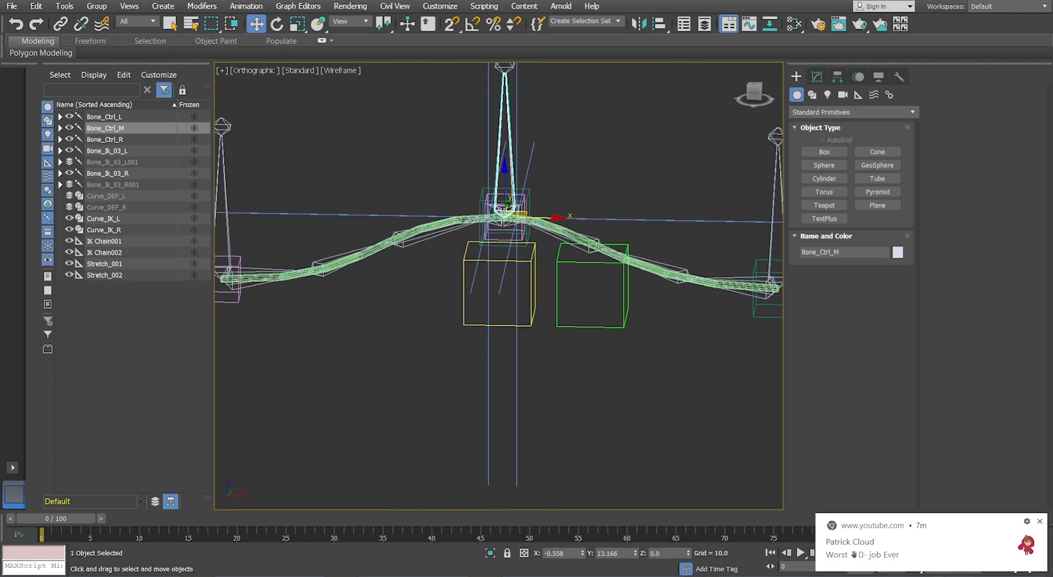
drag(755, 93, 756, 91)
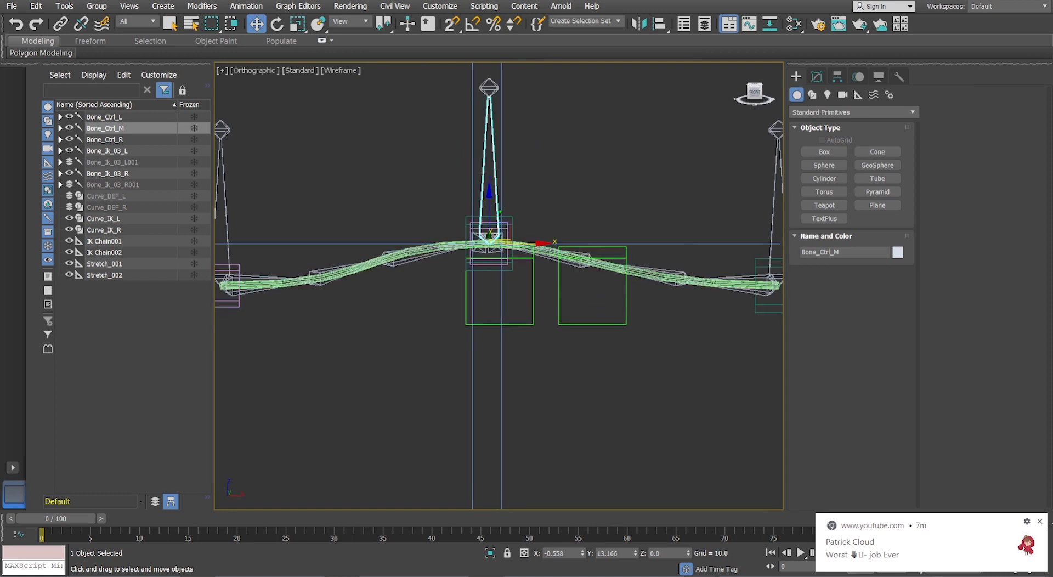
click(755, 93)
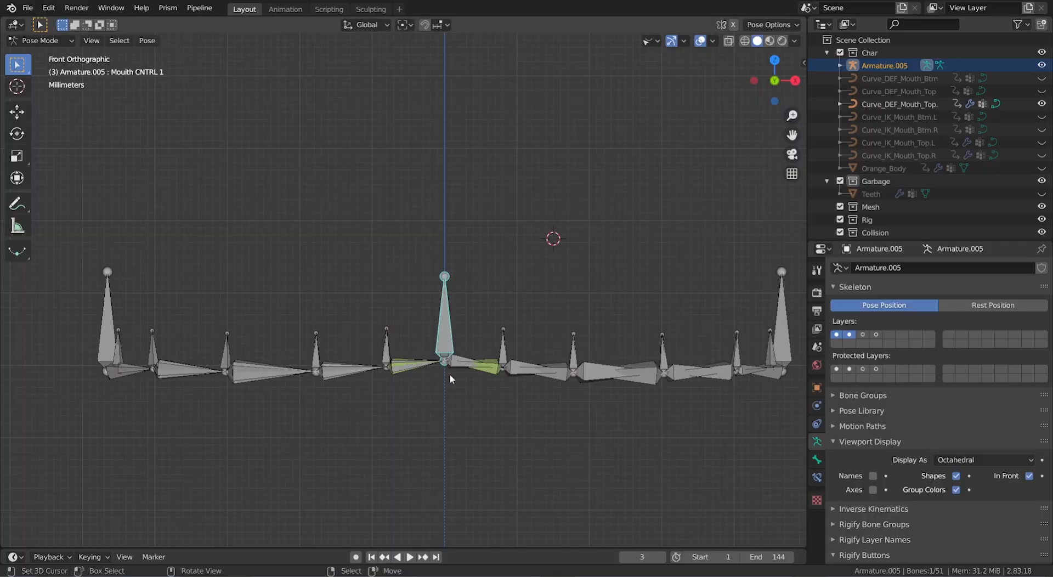
Step: Switch back to Blender, cancel a trial move of Mouith CNTRL 1, and raise the bone by about 0.023 m
key(g)
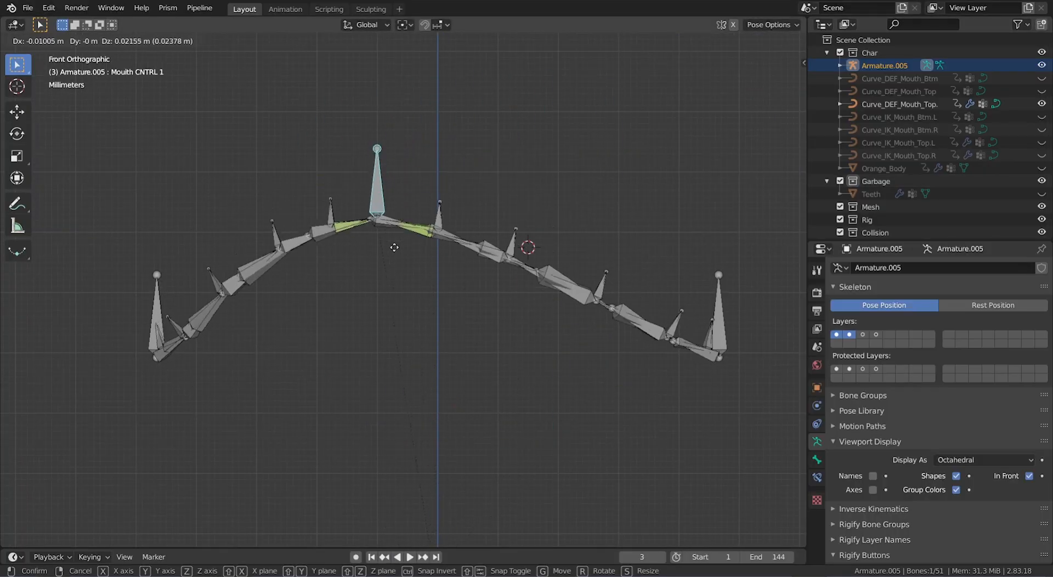
key(Escape)
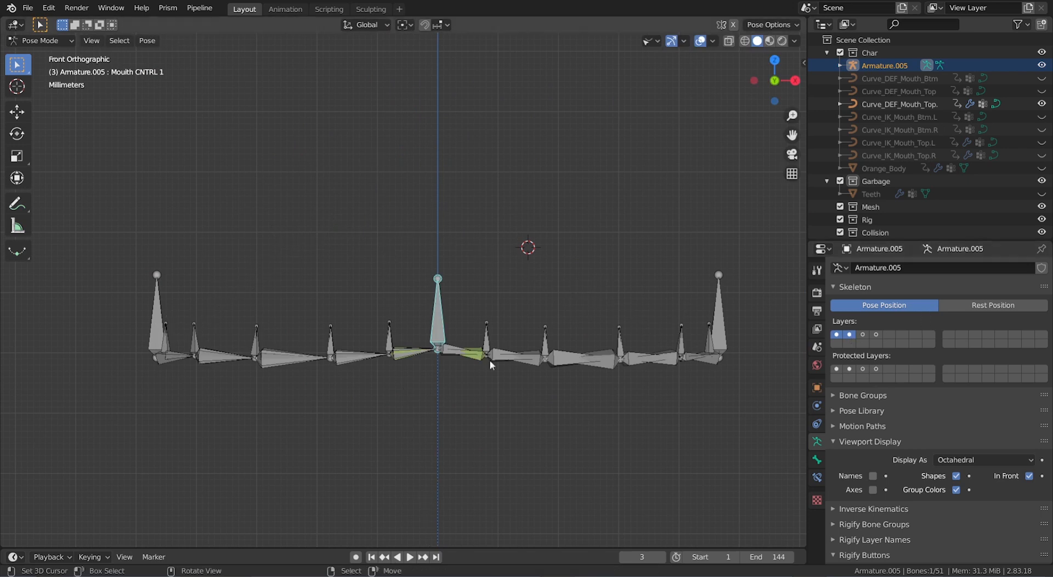
scroll(489, 360, down, 2)
key(g)
click(463, 317)
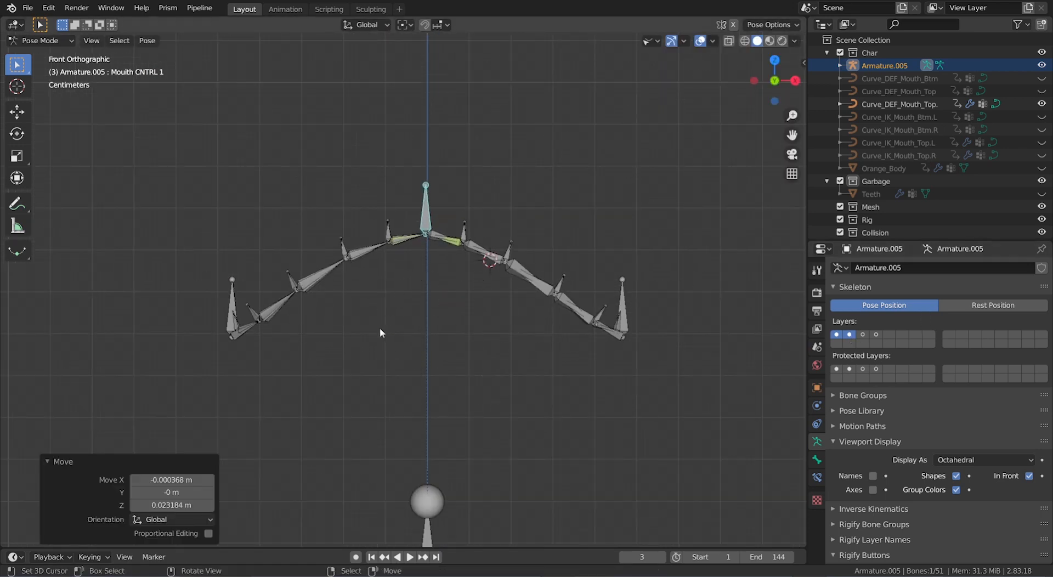
Step: Try annotating a curved lower lip line beneath the raised bones, and undo both strokes and the bone's raise
click(17, 203)
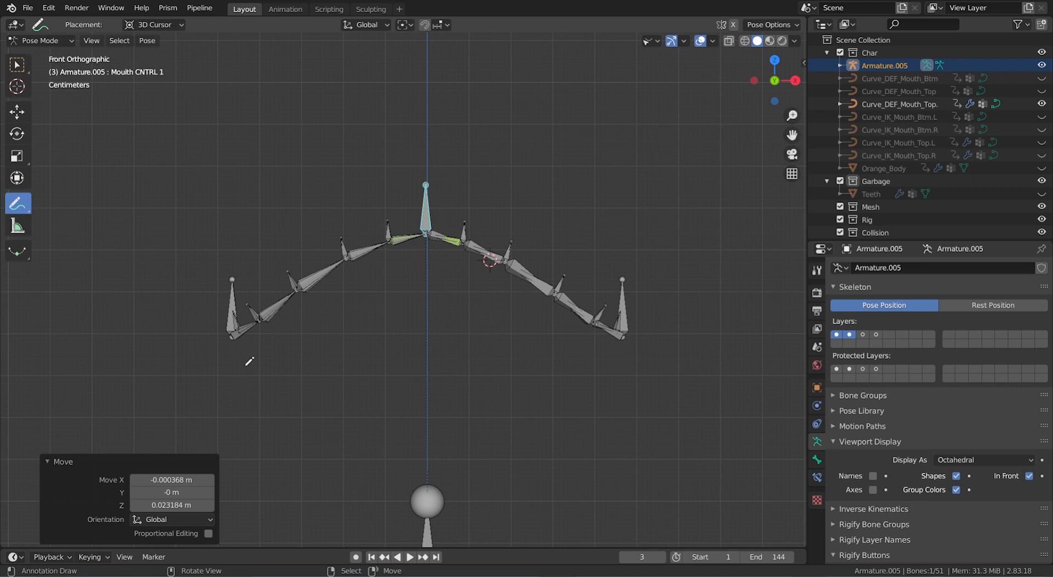
mouse_move(236, 350)
mouse_down()
mouse_move(330, 393)
mouse_move(693, 377)
mouse_up()
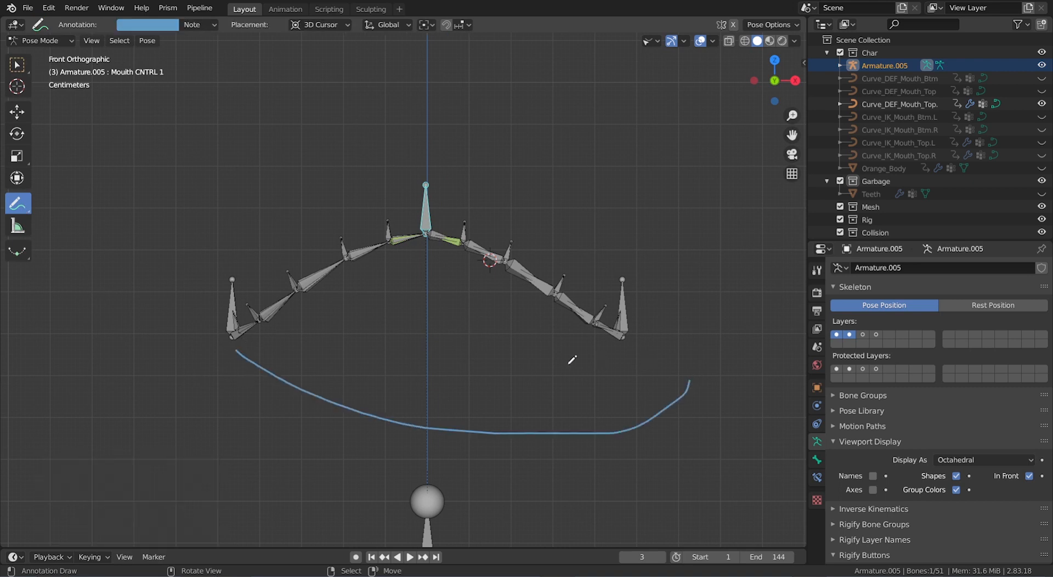
key(ctrl+z)
mouse_move(239, 345)
mouse_down()
mouse_move(575, 389)
mouse_move(616, 345)
mouse_up()
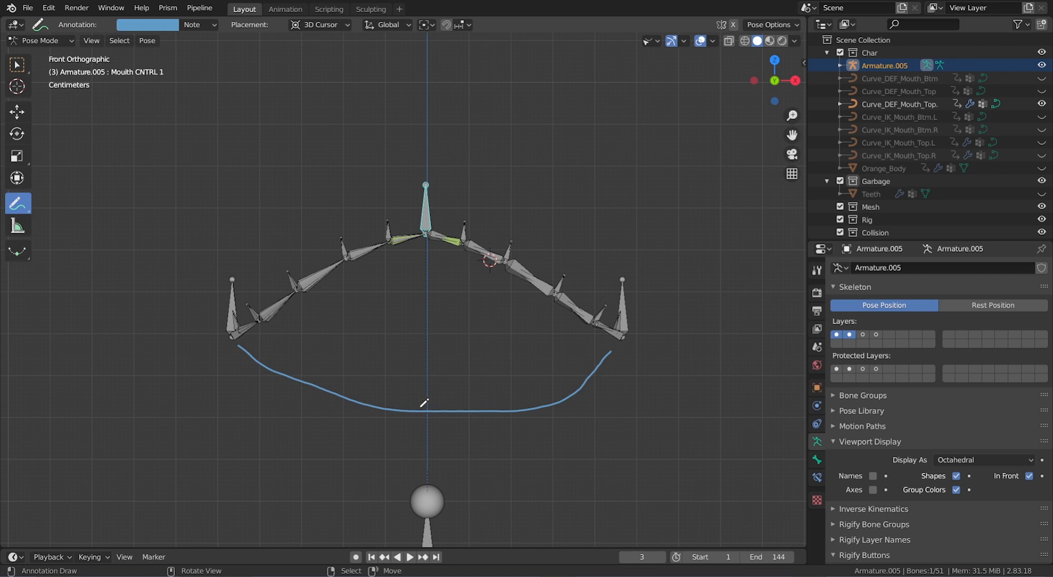
key(ctrl+z)
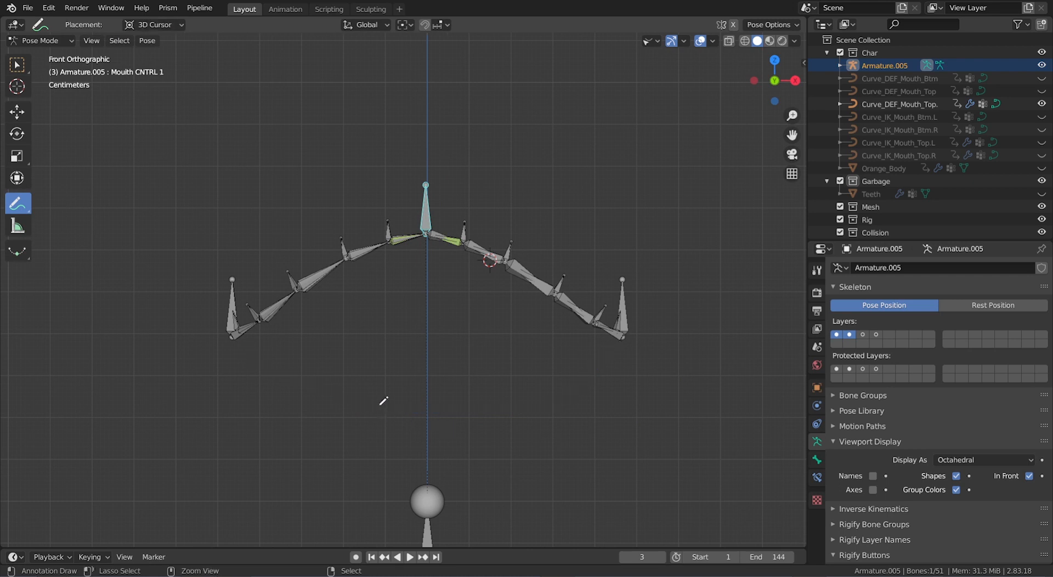
key(ctrl+z)
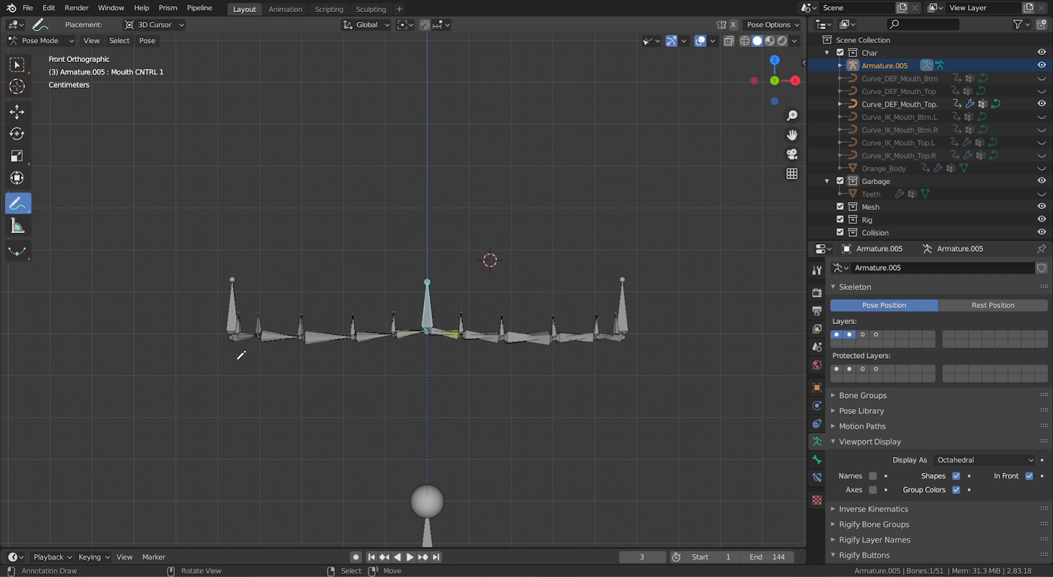
Step: Annotate a line beneath the straight lip bone chain and handwrite notes beside it
mouse_move(238, 360)
mouse_down()
mouse_move(347, 367)
mouse_move(626, 349)
mouse_up()
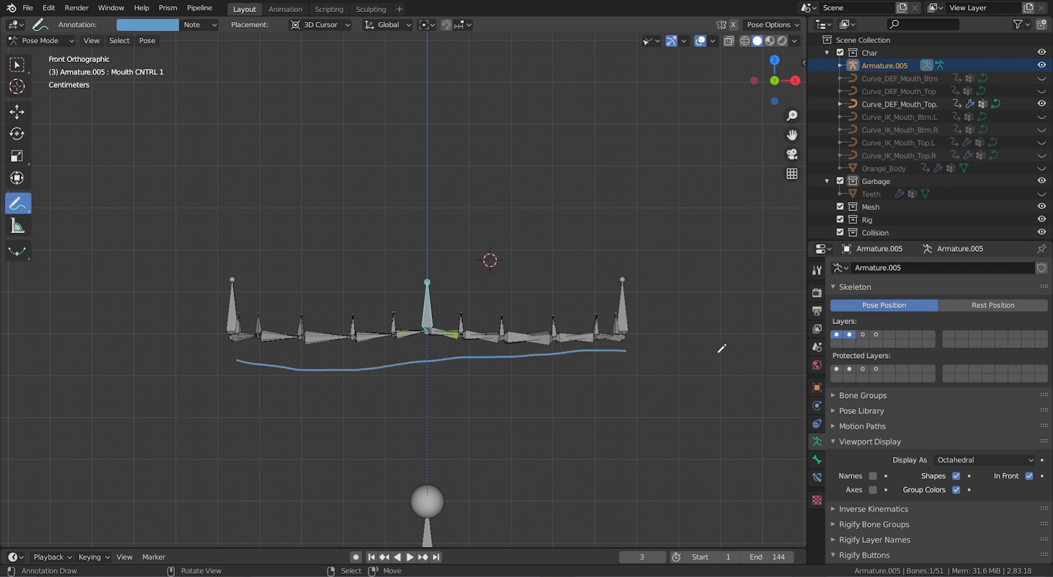
drag(705, 332, 704, 347)
mouse_move(724, 339)
mouse_down()
mouse_move(737, 378)
mouse_move(766, 361)
mouse_up()
mouse_move(653, 393)
mouse_down()
mouse_move(667, 477)
mouse_move(661, 434)
mouse_move(648, 455)
mouse_move(676, 447)
mouse_up()
mouse_move(609, 467)
mouse_down()
mouse_move(635, 518)
mouse_move(664, 509)
mouse_move(686, 531)
mouse_up()
drag(679, 492, 710, 498)
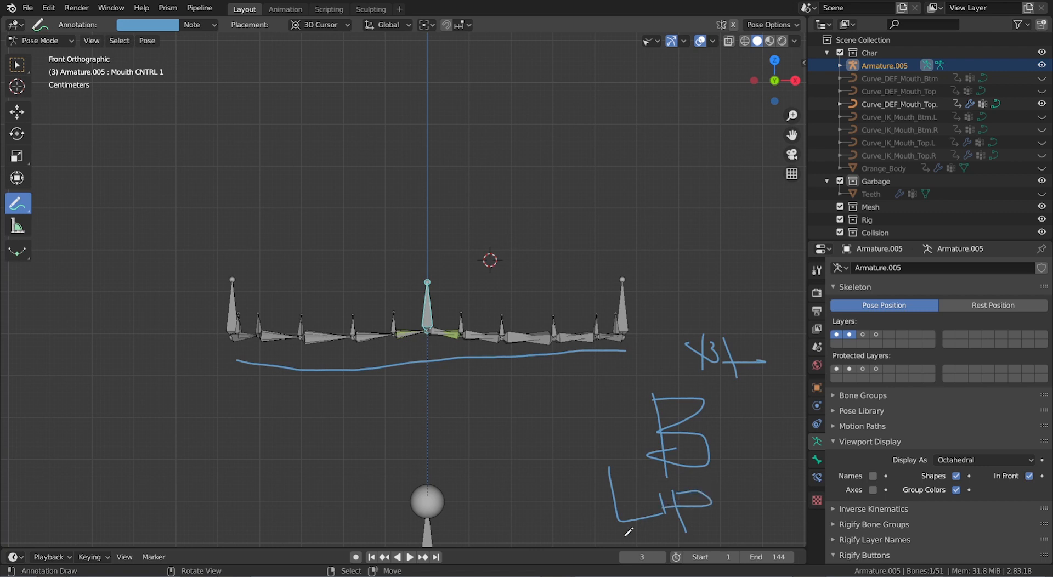
Step: Undo the handwritten annotation notes, keeping the line beneath the lip bones
key(ctrl+z)
key(ctrl+z)
key(ctrl+z)
key(ctrl+z)
key(ctrl+z)
key(ctrl+z)
key(ctrl+z)
key(ctrl+z)
key(ctrl+z)
key(ctrl+z)
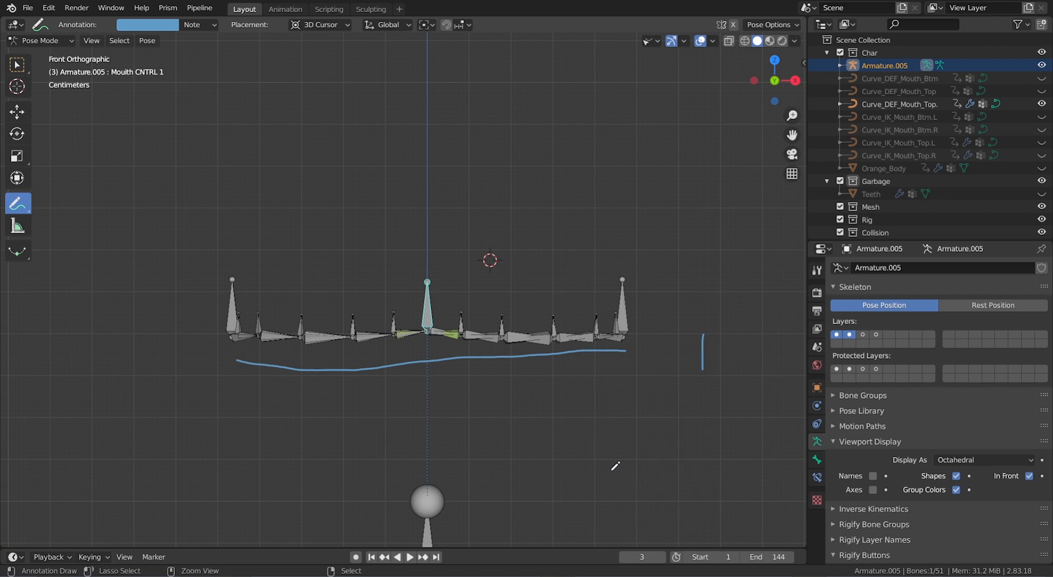
key(ctrl+z)
Step: Annotate two separate horizontal arrows below the lip line, pointing toward each other at the centre
drag(234, 412, 645, 404)
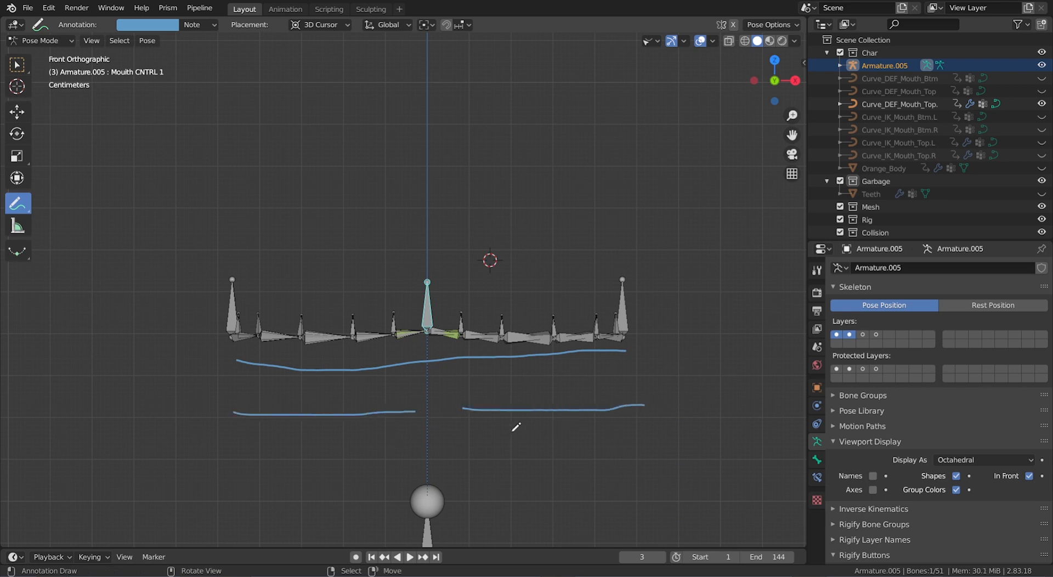
mouse_move(409, 402)
mouse_down()
mouse_move(421, 408)
mouse_move(403, 422)
mouse_up()
mouse_move(451, 398)
mouse_down()
mouse_move(443, 407)
mouse_move(475, 418)
mouse_up()
Step: Annotate two separate horizontal lines below the arrows, with short tick marks above each one
drag(243, 449, 636, 437)
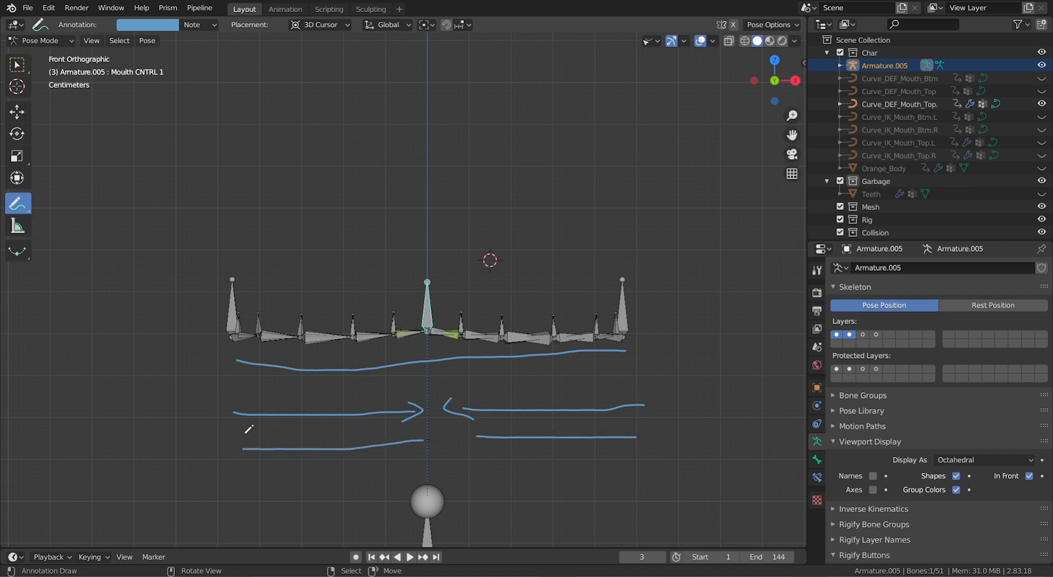
mouse_move(272, 436)
mouse_down()
mouse_move(355, 442)
mouse_move(408, 428)
mouse_up()
drag(483, 420, 484, 435)
click(513, 432)
drag(552, 426, 552, 436)
drag(579, 431, 616, 441)
Step: Annotate one continuous horizontal line beneath the split lines, with short tick marks along its underside
drag(234, 483, 640, 470)
drag(290, 483, 290, 491)
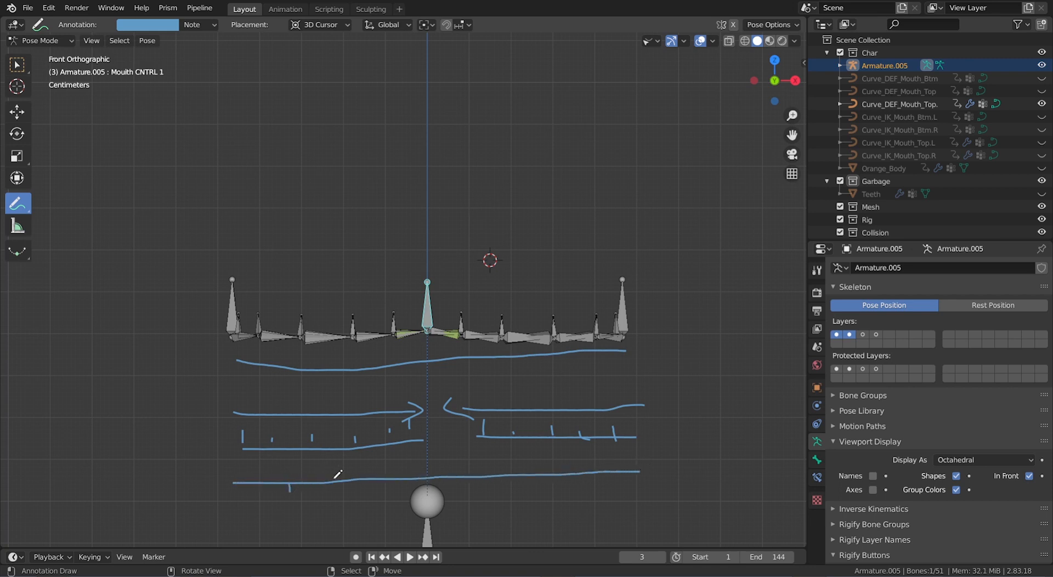
drag(359, 479, 359, 486)
drag(453, 478, 453, 487)
drag(525, 481, 532, 487)
drag(616, 476, 615, 492)
Step: Annotate another full-width line at the base of the diagram and bracket the lower lines on both sides
drag(238, 512, 635, 496)
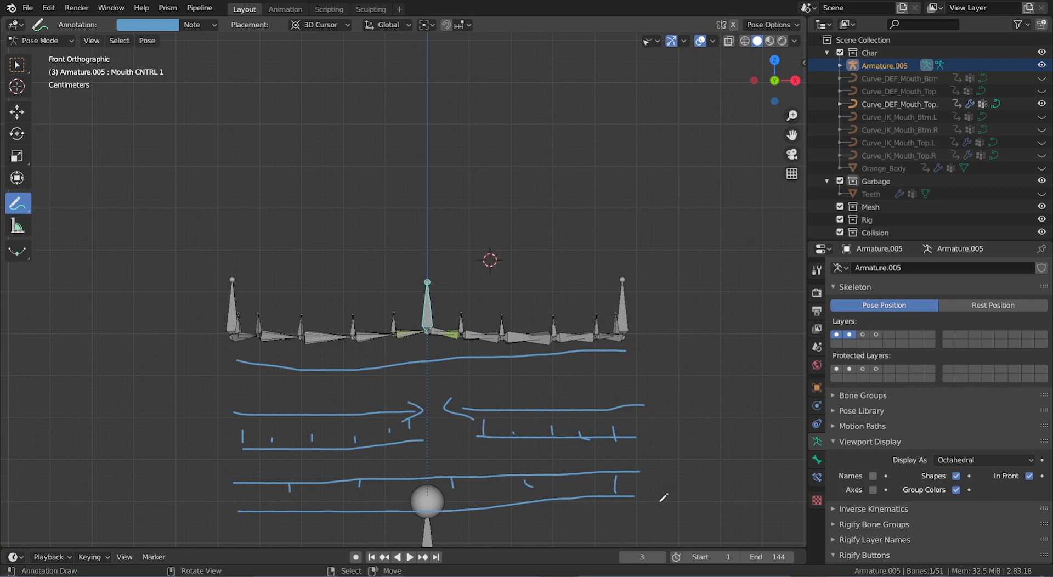
mouse_move(660, 500)
mouse_down()
mouse_move(678, 470)
mouse_move(668, 382)
mouse_up()
mouse_move(237, 401)
mouse_down()
mouse_move(225, 439)
mouse_move(237, 512)
mouse_up()
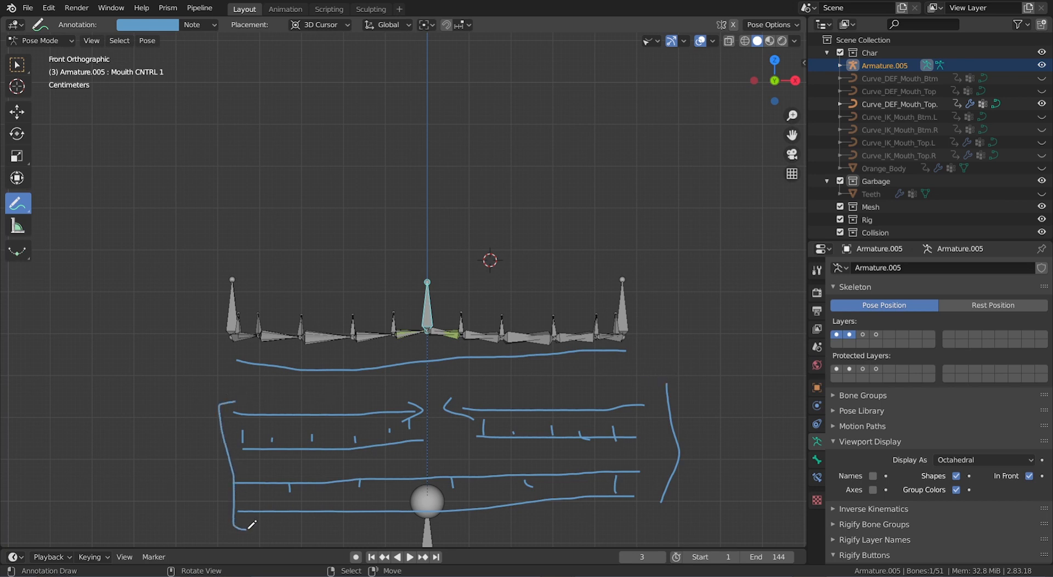
Step: Undo all remaining annotation strokes of the line diagram, including the line beneath the lip bones
key(ctrl+z)
key(ctrl+z)
key(ctrl+z)
key(ctrl+z)
key(ctrl+z)
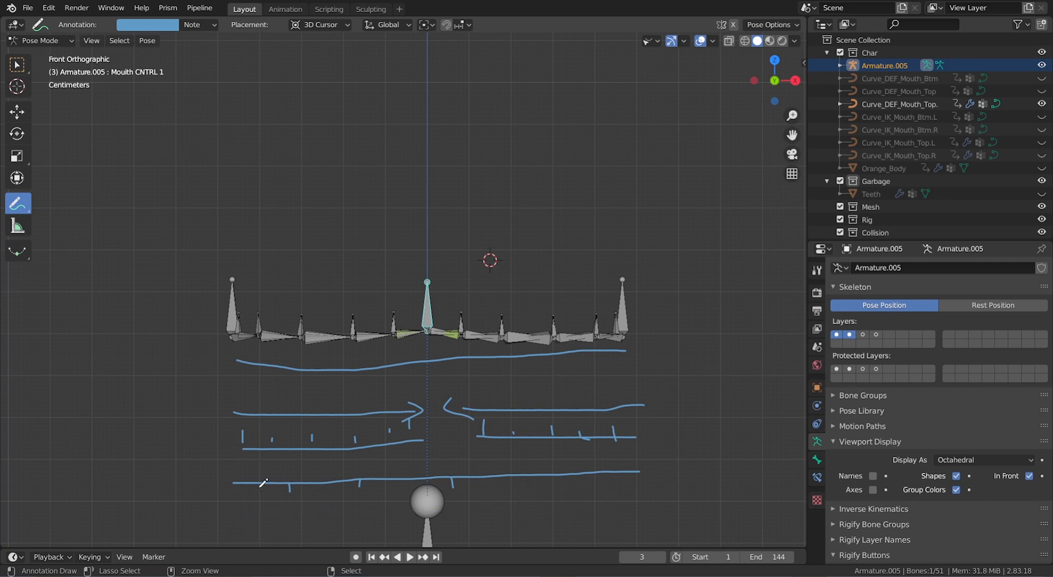
key(ctrl+z)
key(ctrl+z)
key(ctrl+z)
key(ctrl+z)
key(ctrl+z)
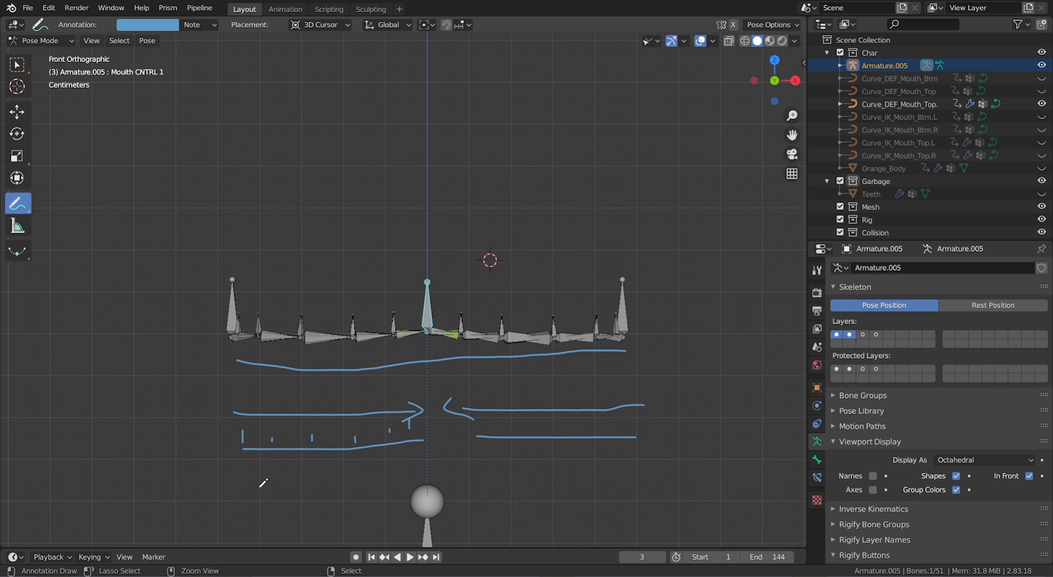
key(ctrl+z)
key(ctrl+z)
key(ctrl+z)
key(ctrl+z)
key(ctrl+z)
key(ctrl+z)
key(ctrl+z)
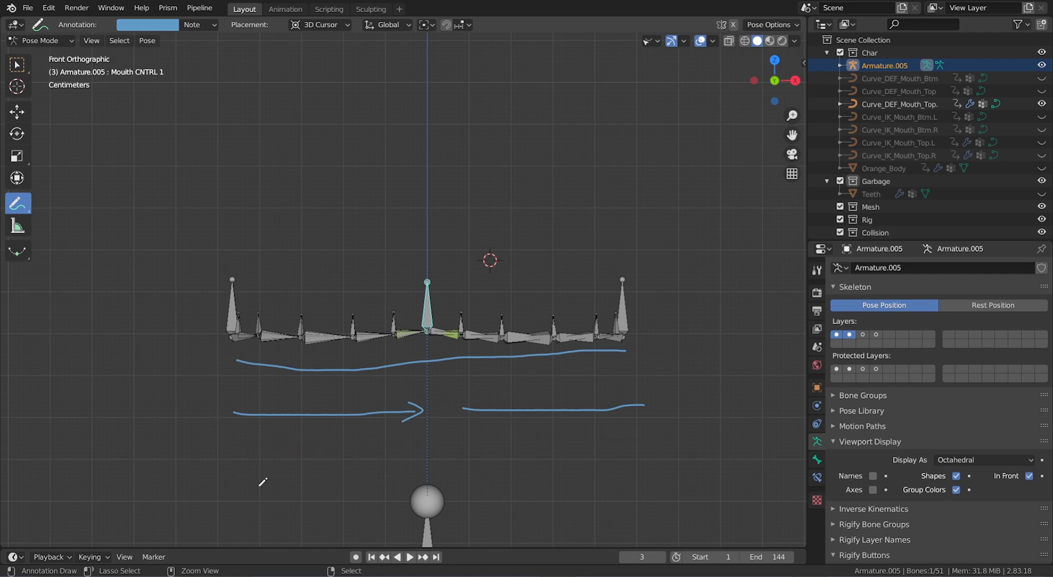
key(ctrl+z)
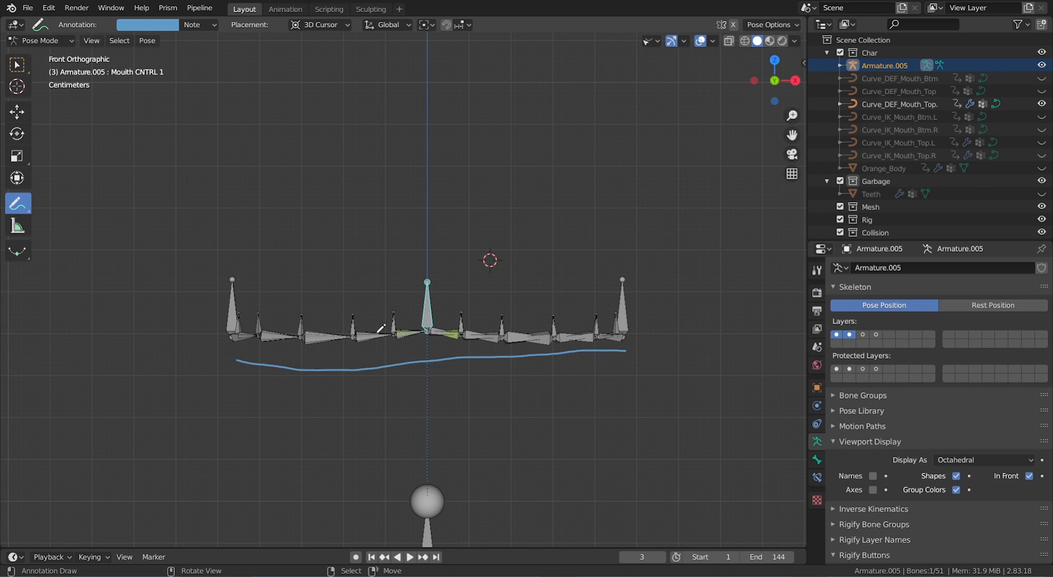
key(ctrl+z)
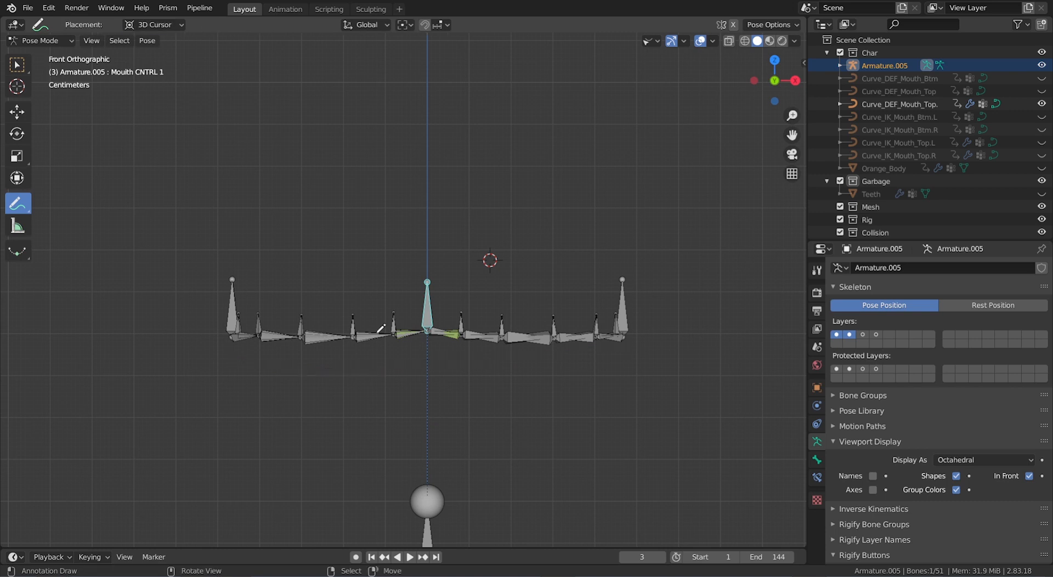